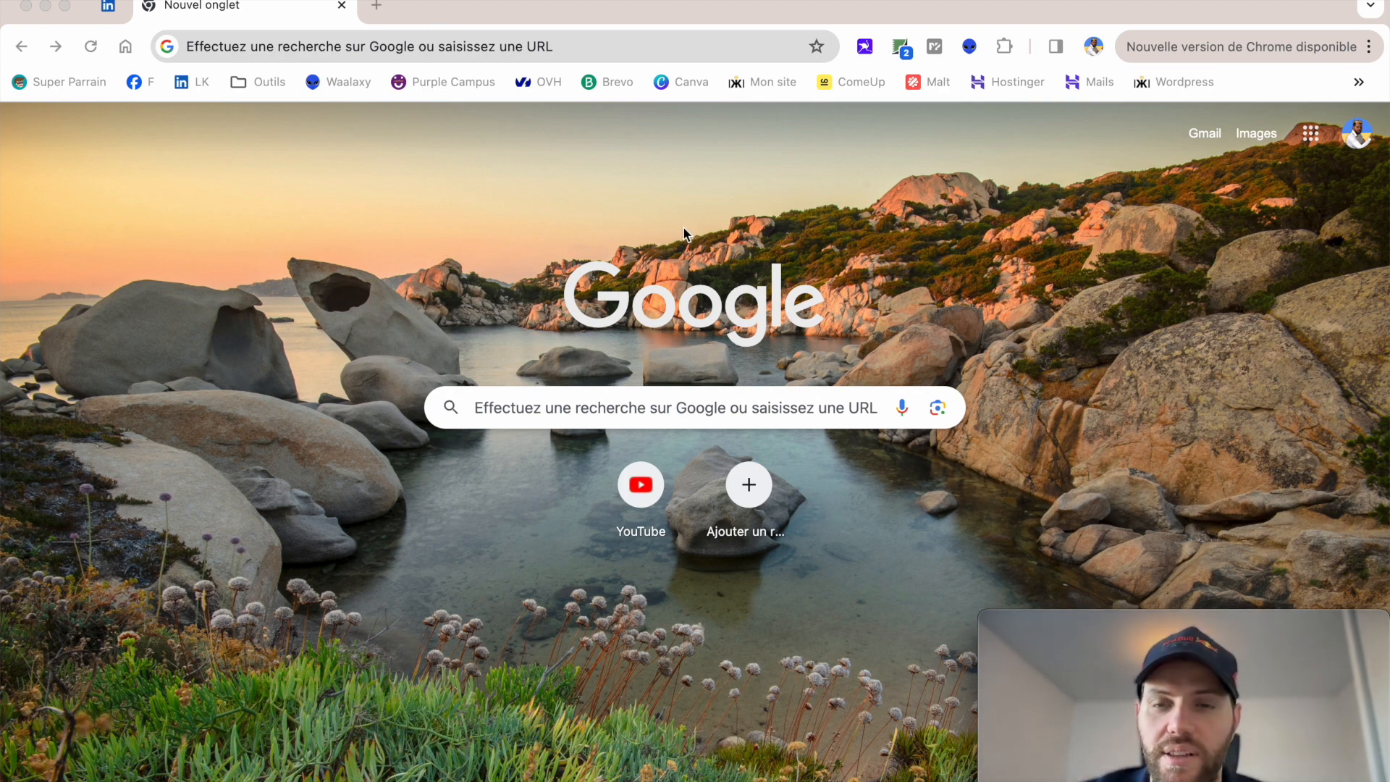
Search Google for "extension waalaxy", view the Waalaxy - Outil n°1 de Prospection LinkedIn page in the Chrome Web Store, and close it.
left_click(614, 414)
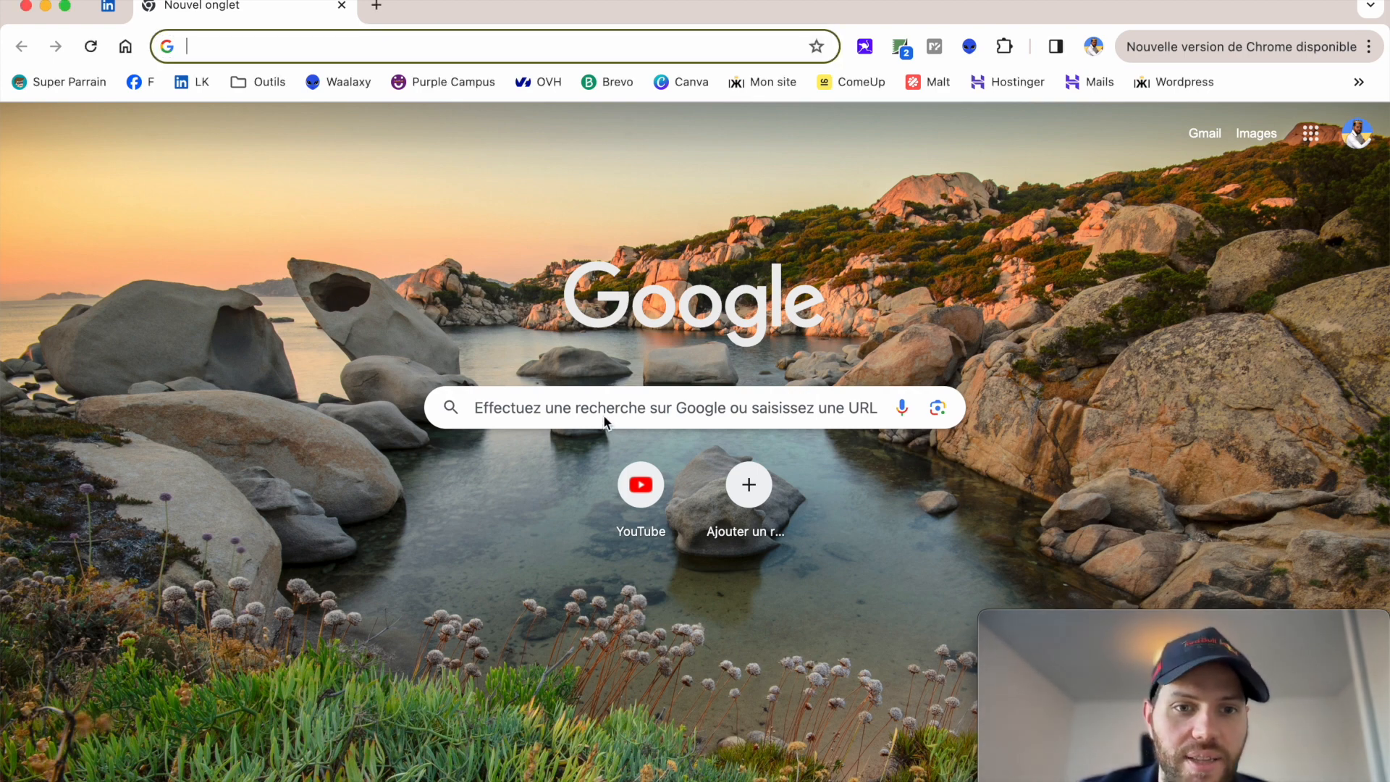
left_click(602, 415)
type("extension waalaxy")
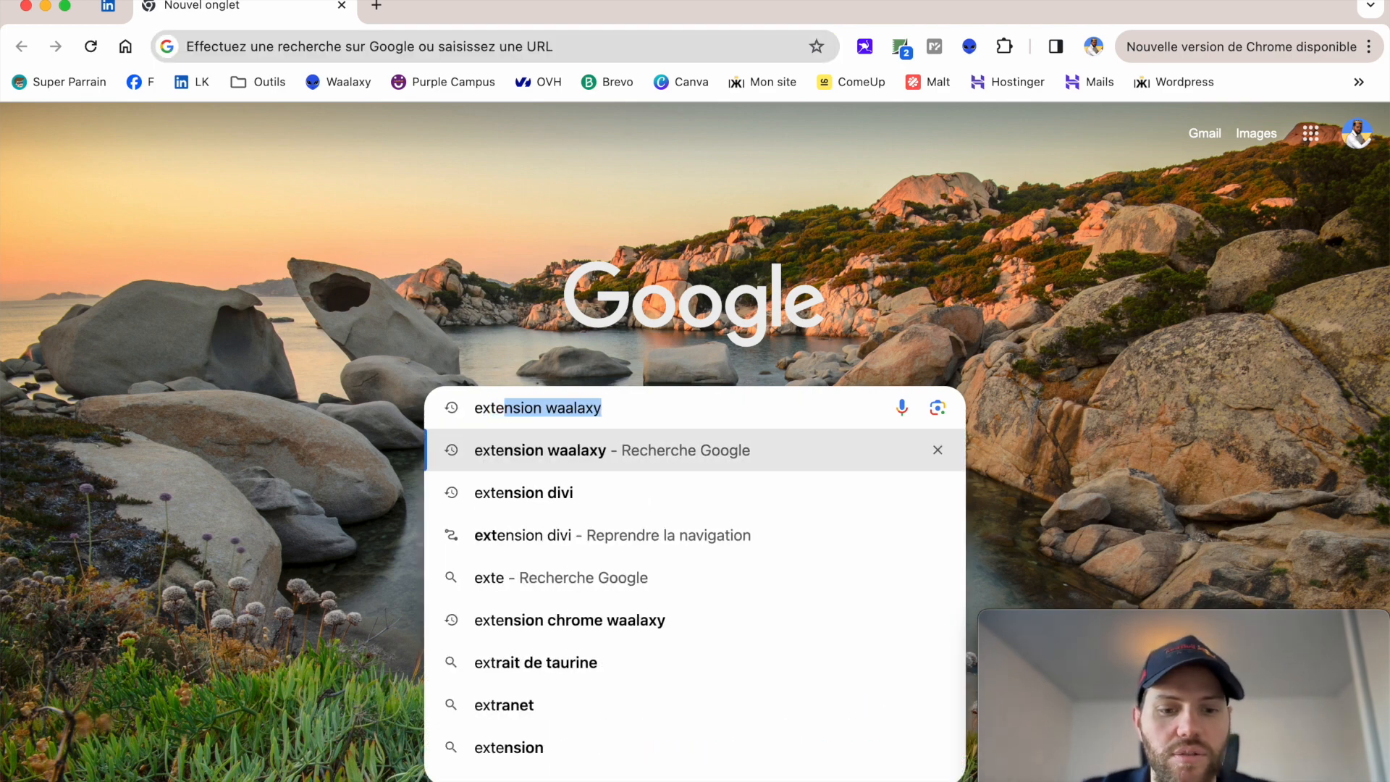
key("Return")
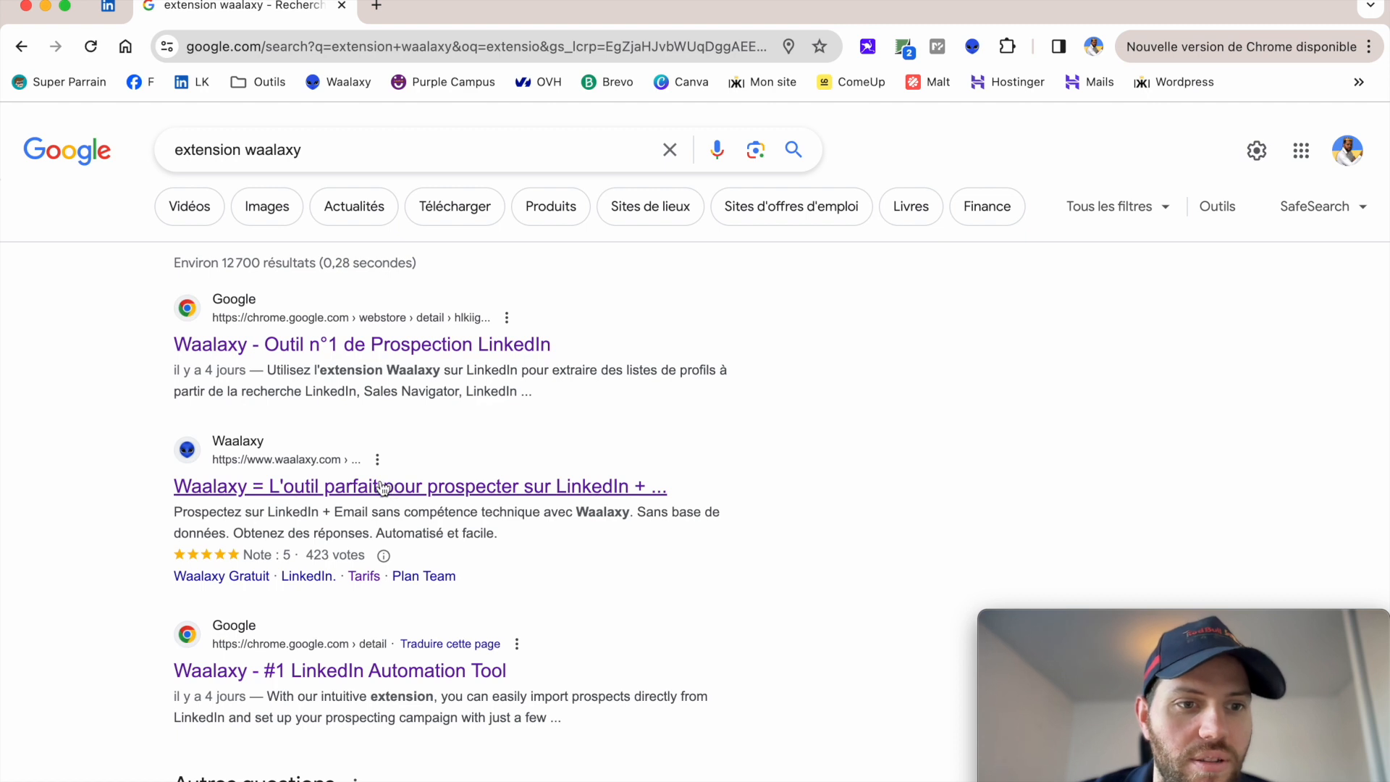
left_click(345, 351)
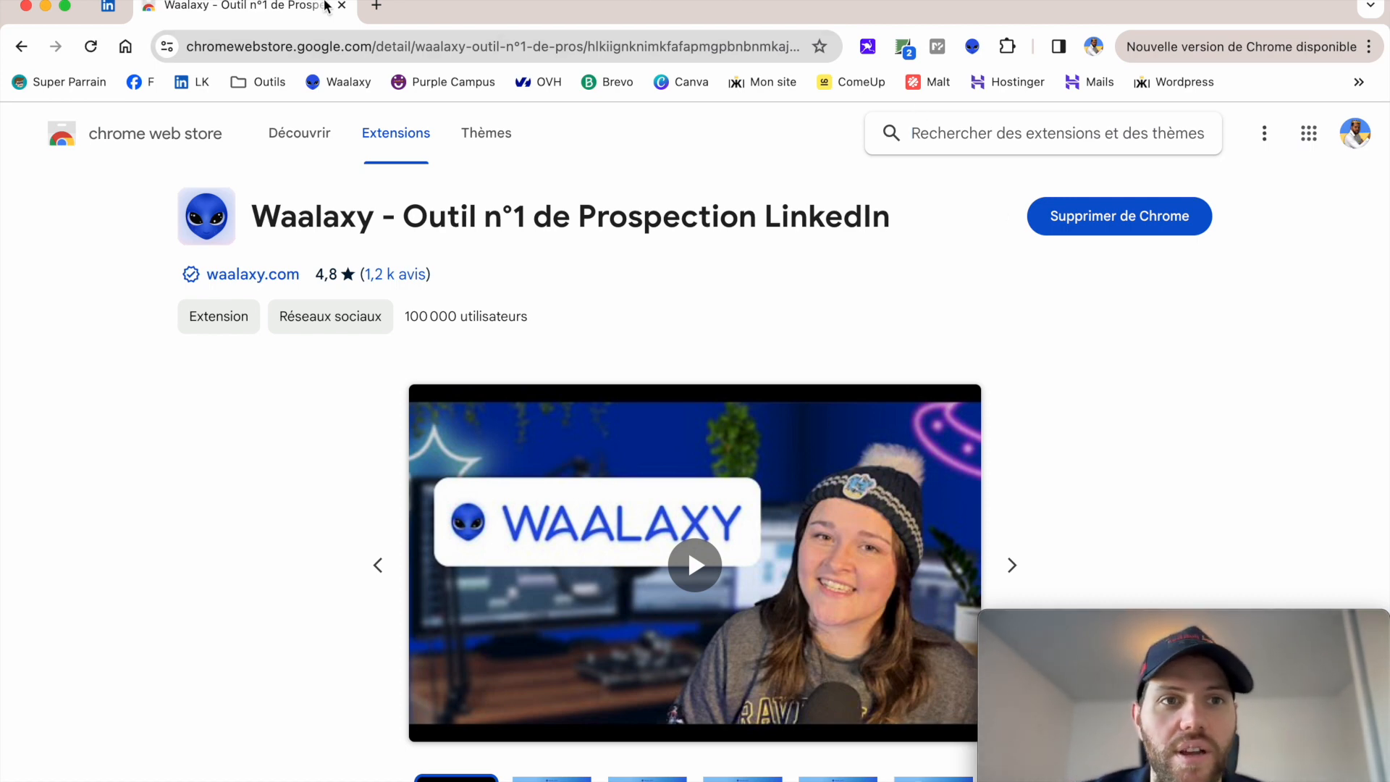
left_click(341, 5)
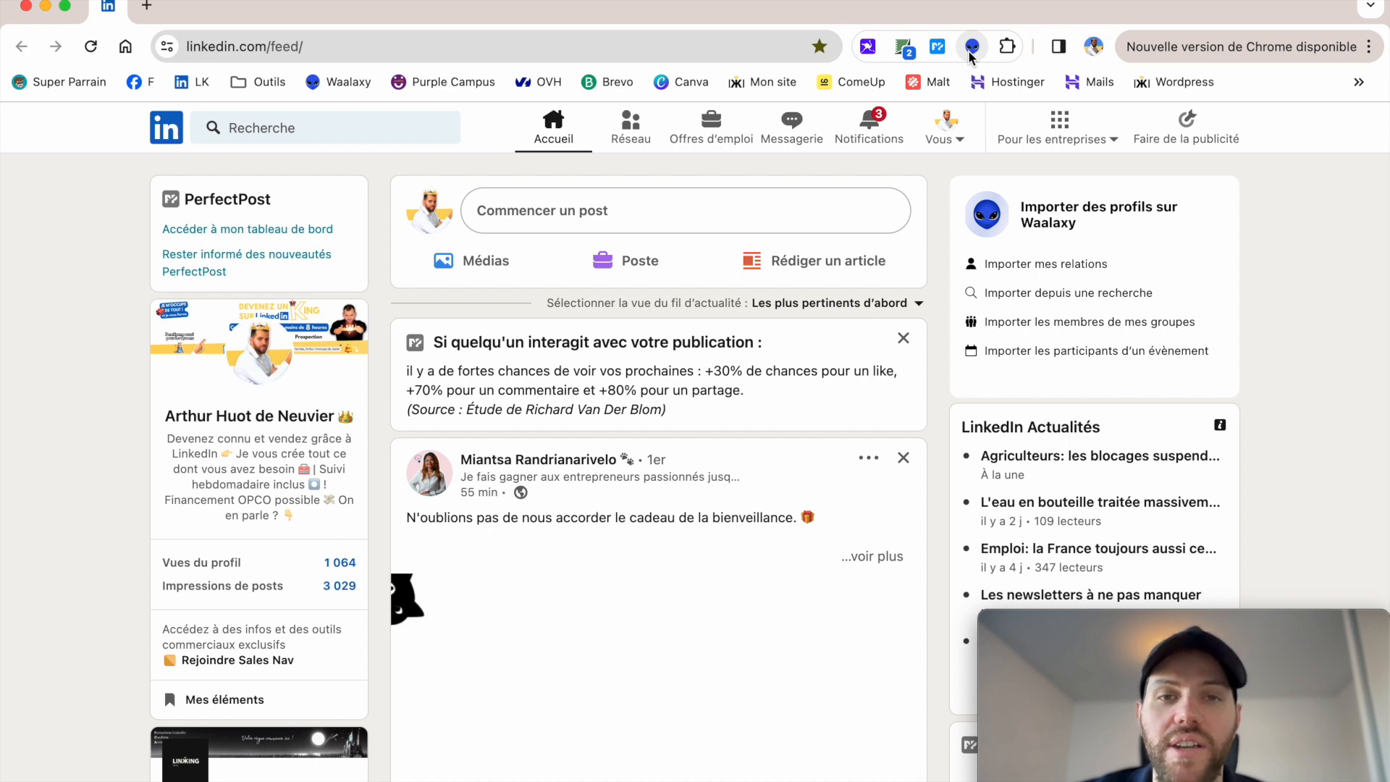
Unpin the Waalaxy extension in the browser's extensions list and pin it again.
left_click(1006, 48)
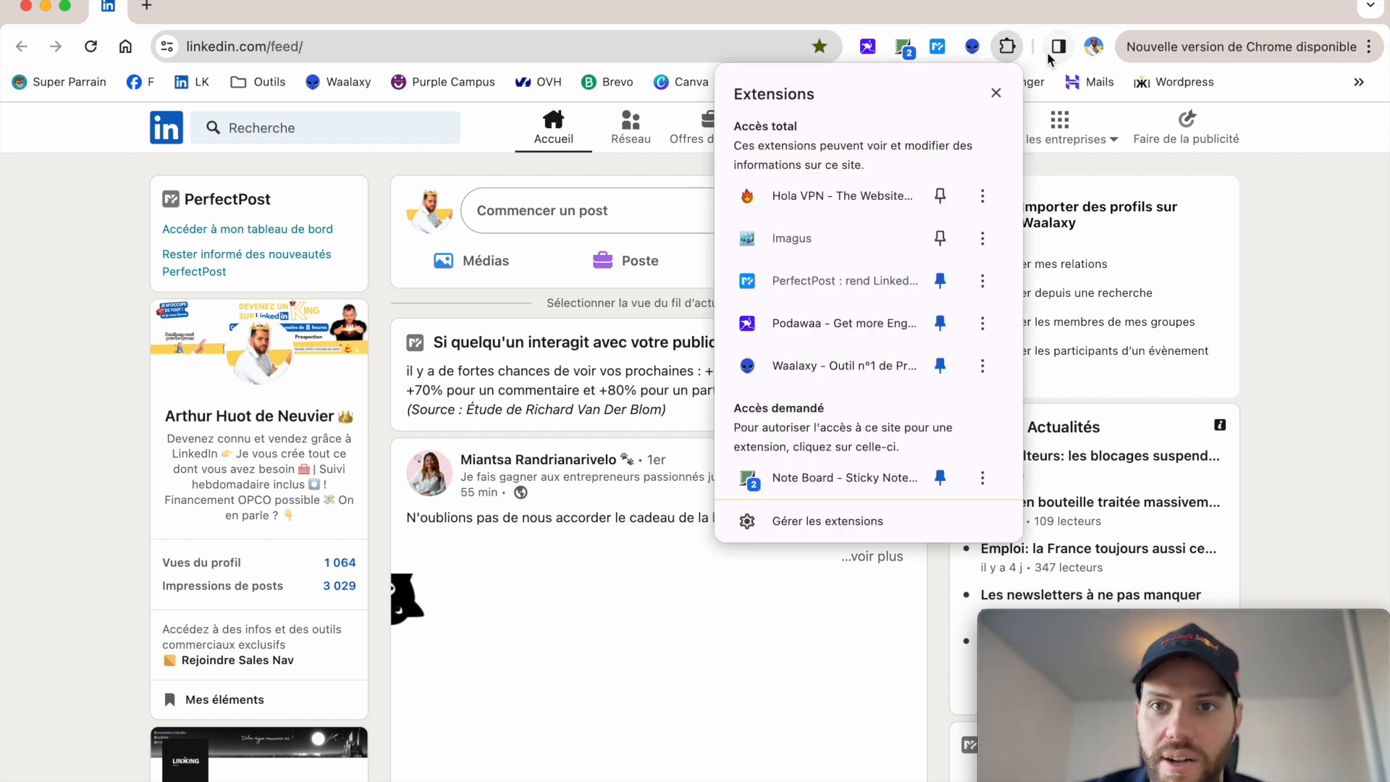
left_click(1008, 49)
left_click(1008, 49)
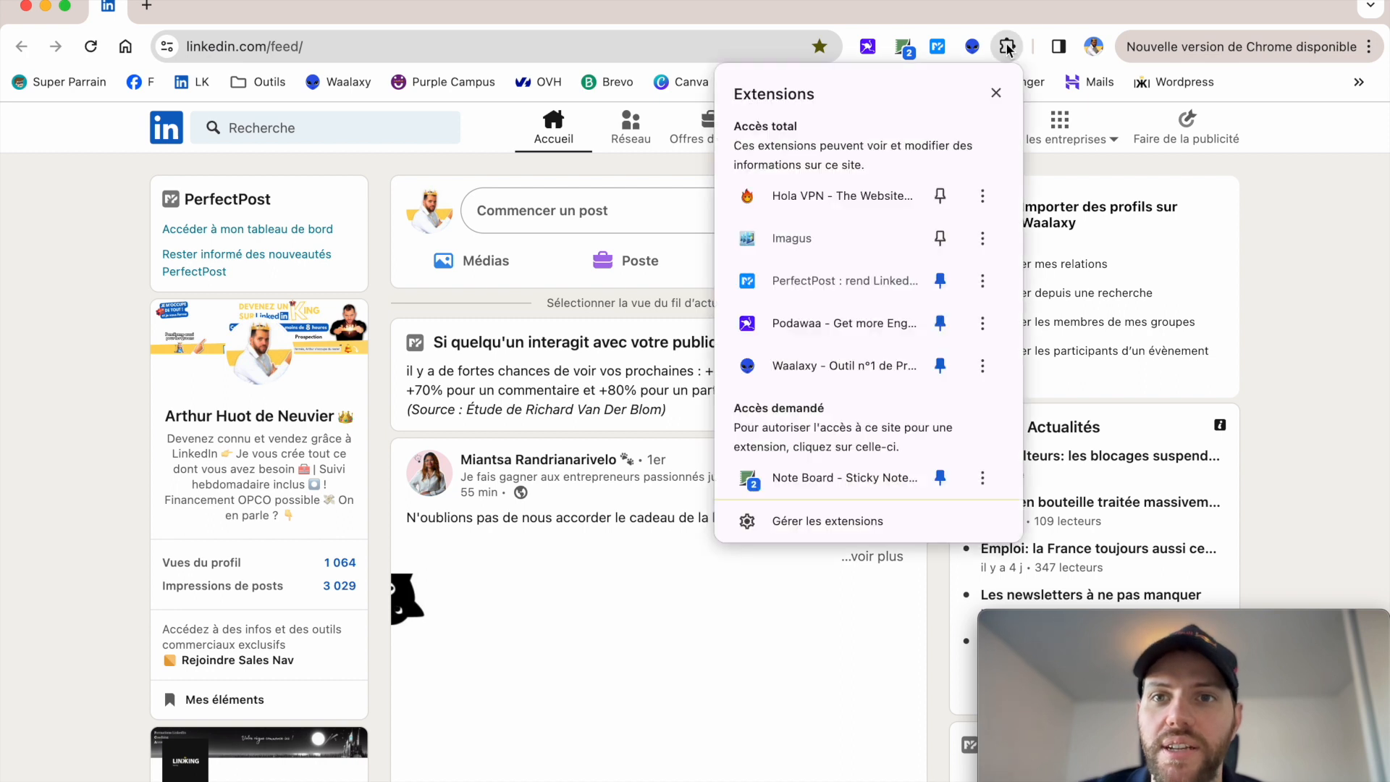
left_click(940, 366)
left_click(940, 366)
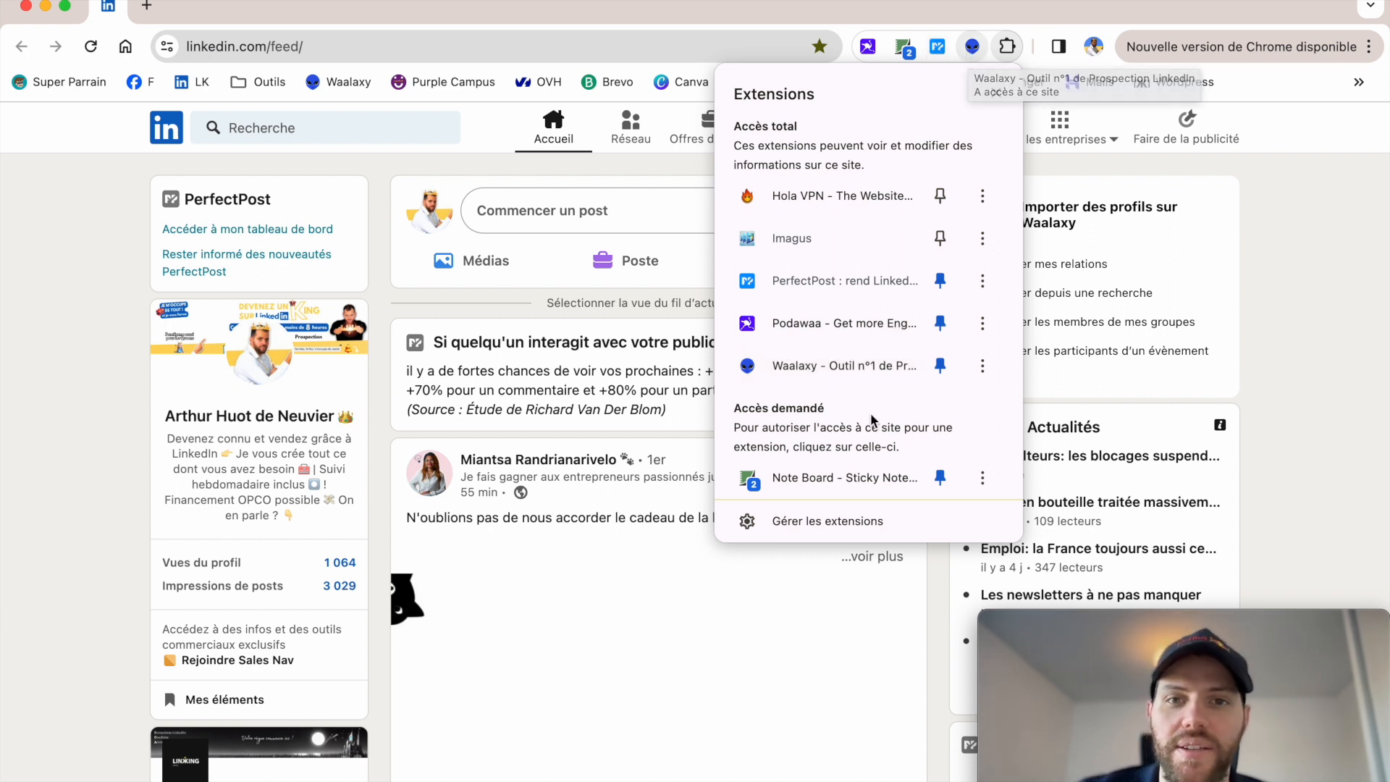
Restart the Waalaxy extension in the browser's extension manager by disabling it and enabling it again.
left_click(795, 520)
scroll(633, 607, "down", 14)
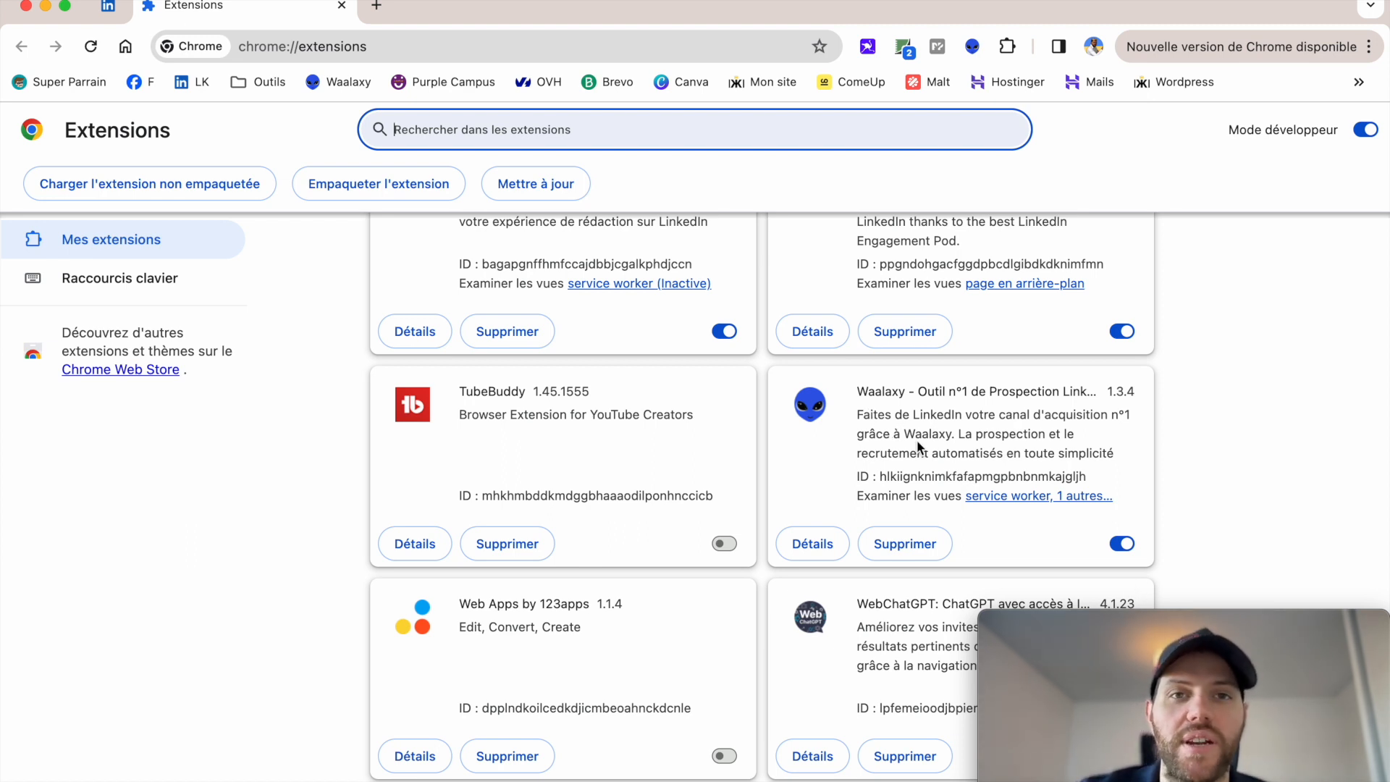
left_click(1120, 546)
left_click(1121, 545)
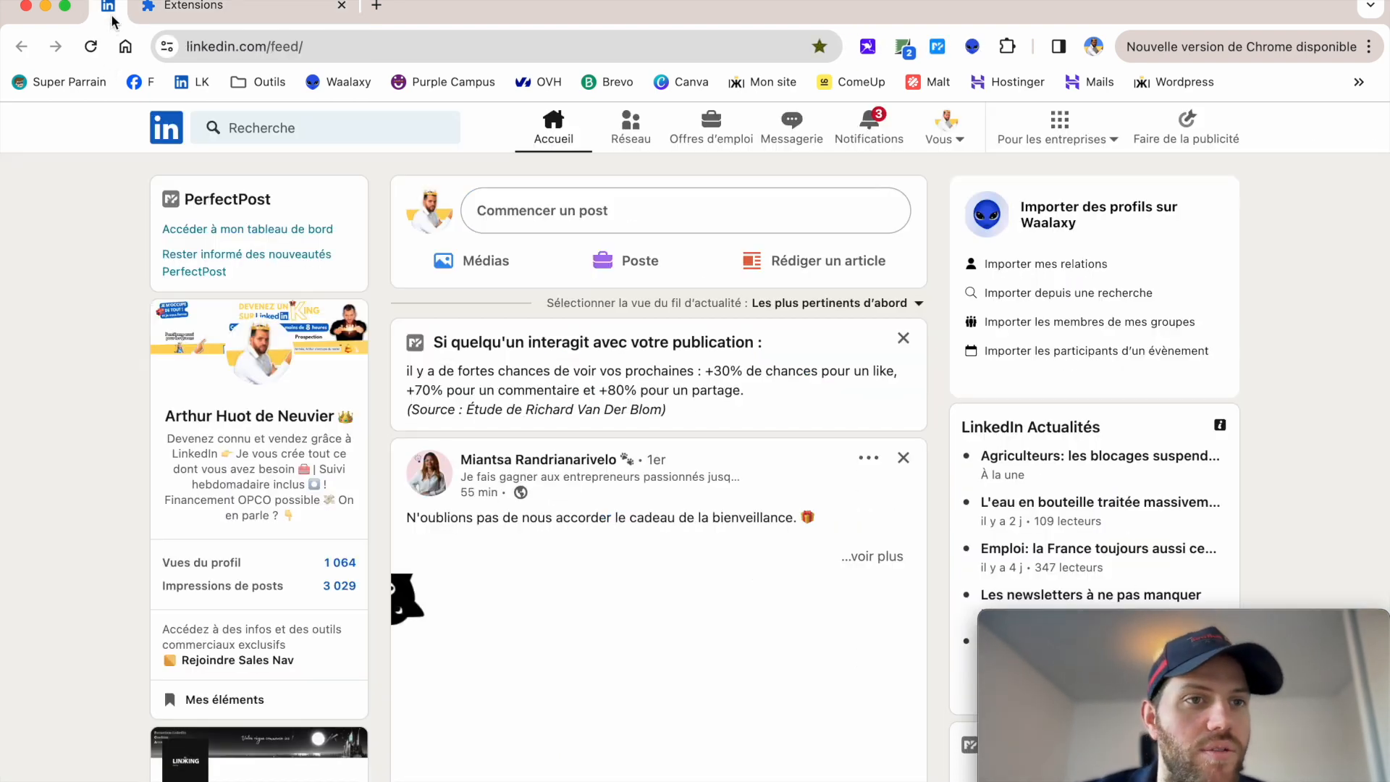
Reload the LinkedIn feed and close the extension manager page.
left_click(108, 7)
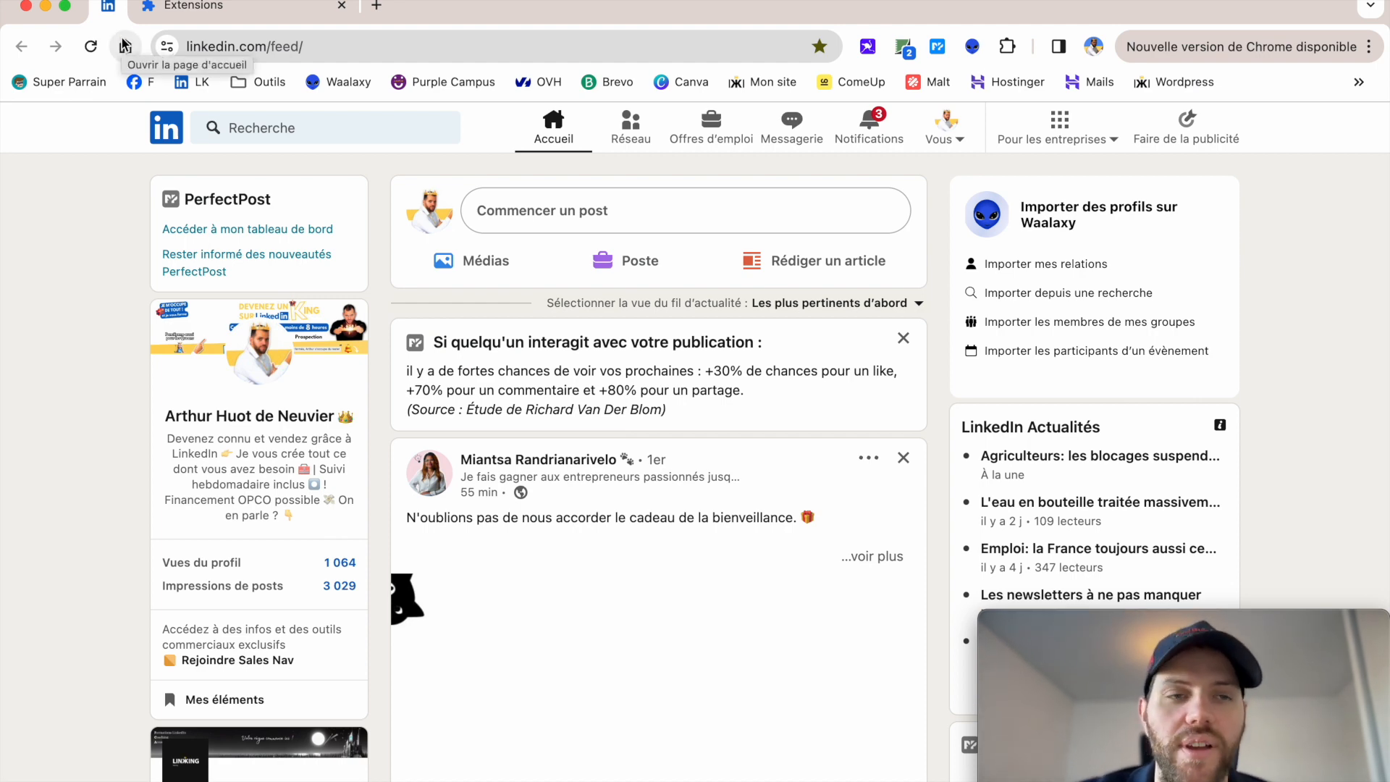
left_click(207, 9)
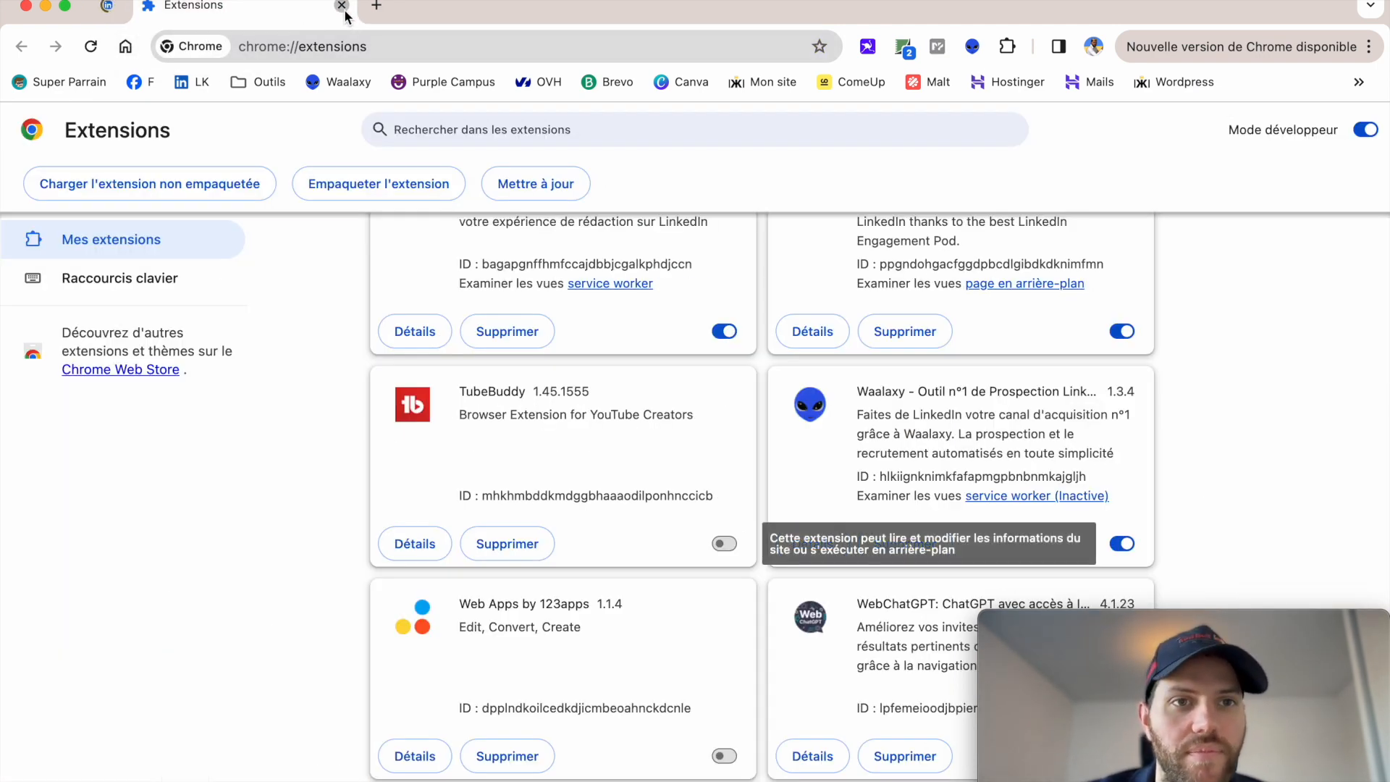
left_click(341, 5)
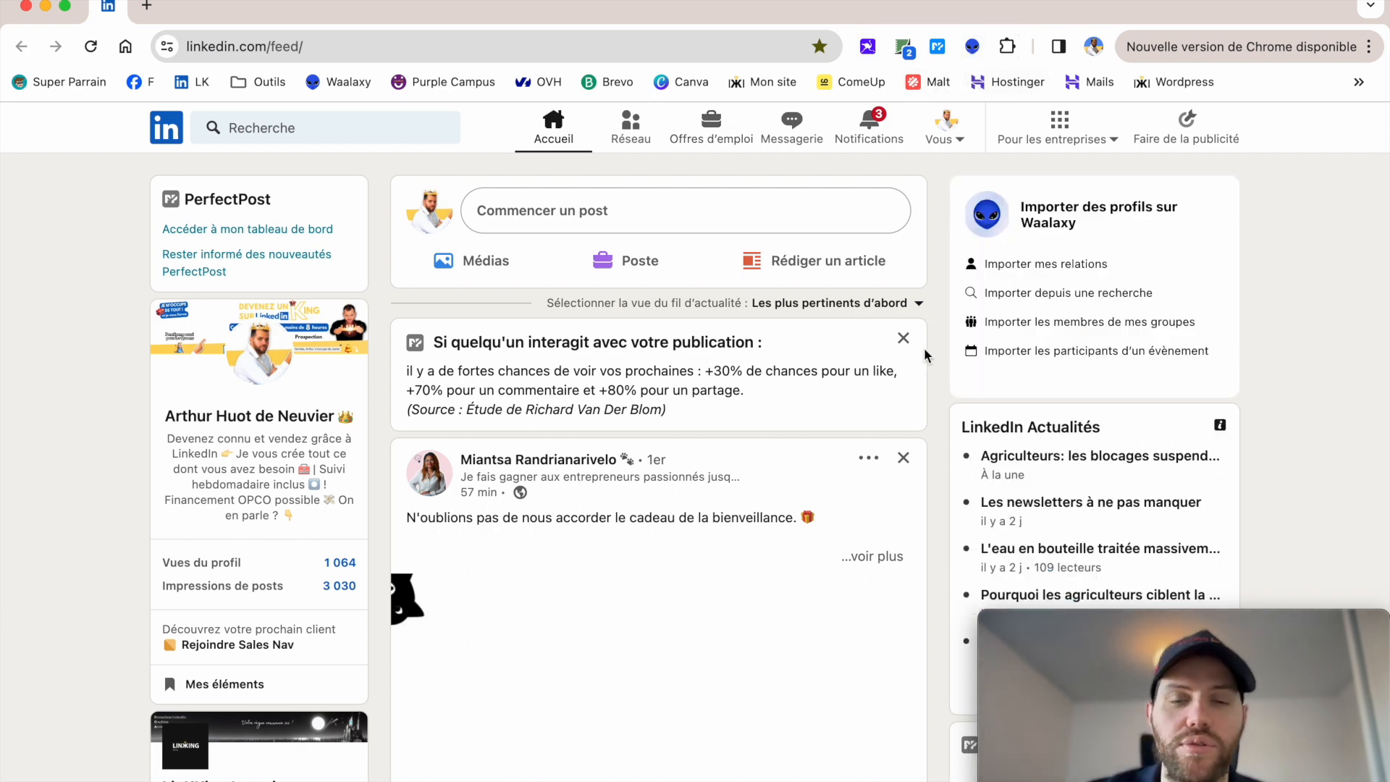
Open Waalaxy and submit its LinkedIn account synchronisation form with the saved account password, authorising the autofill with the computer's user password.
left_click(972, 46)
left_click(850, 123)
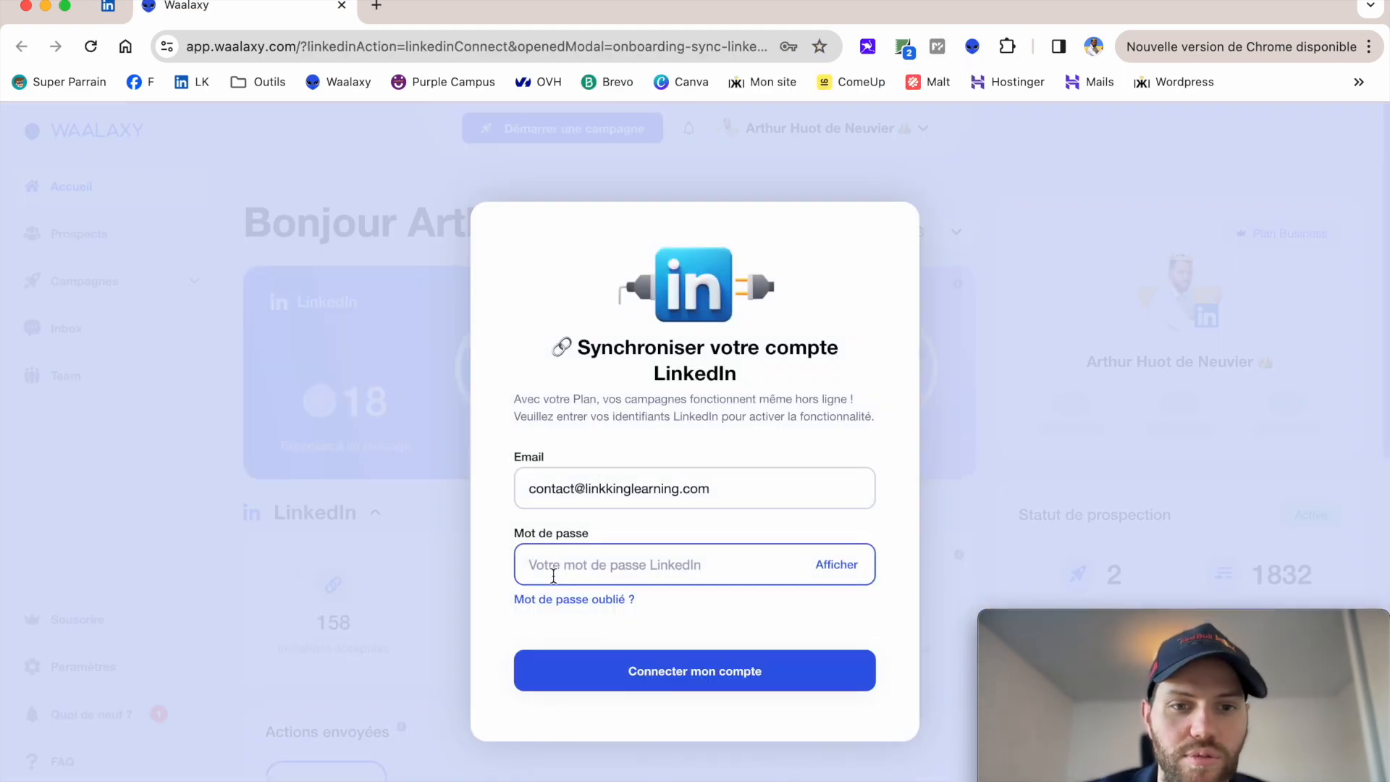
left_click(553, 574)
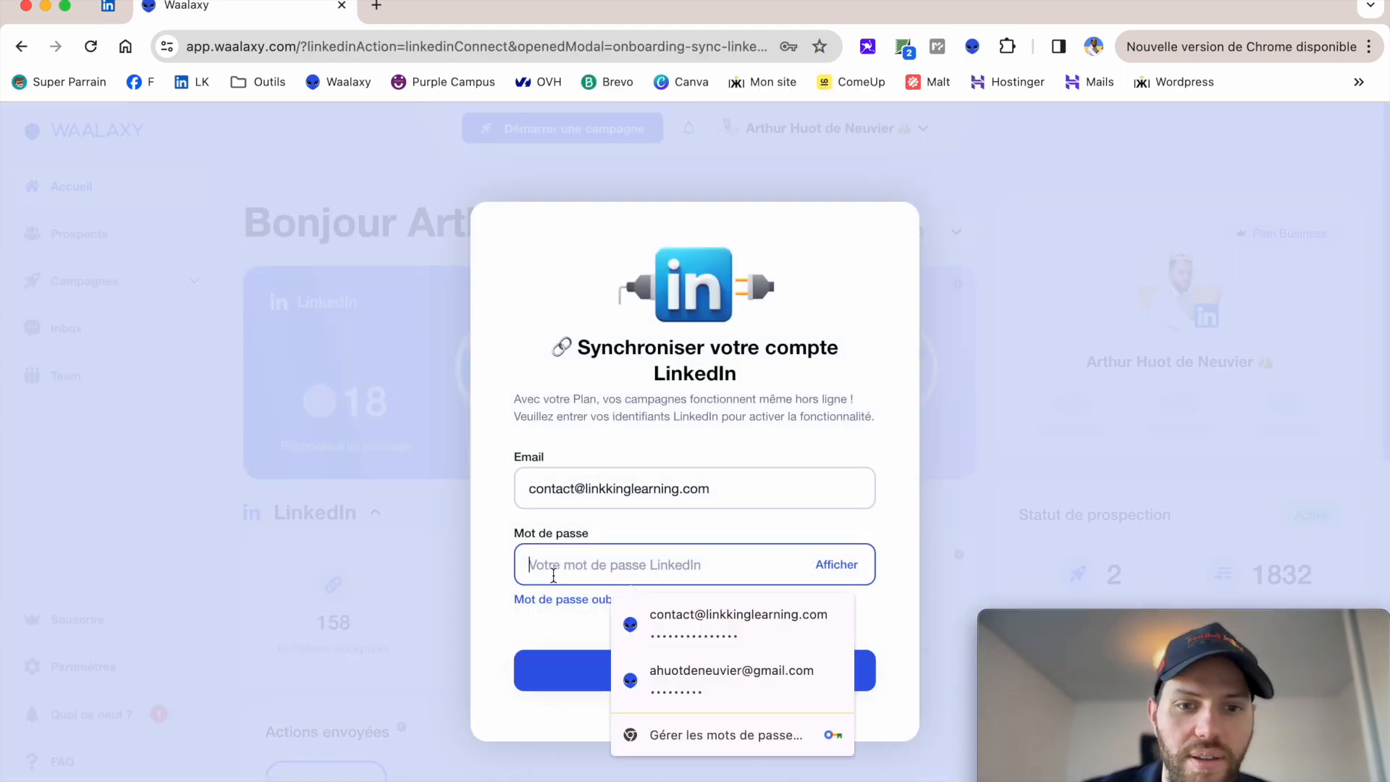
left_click(720, 614)
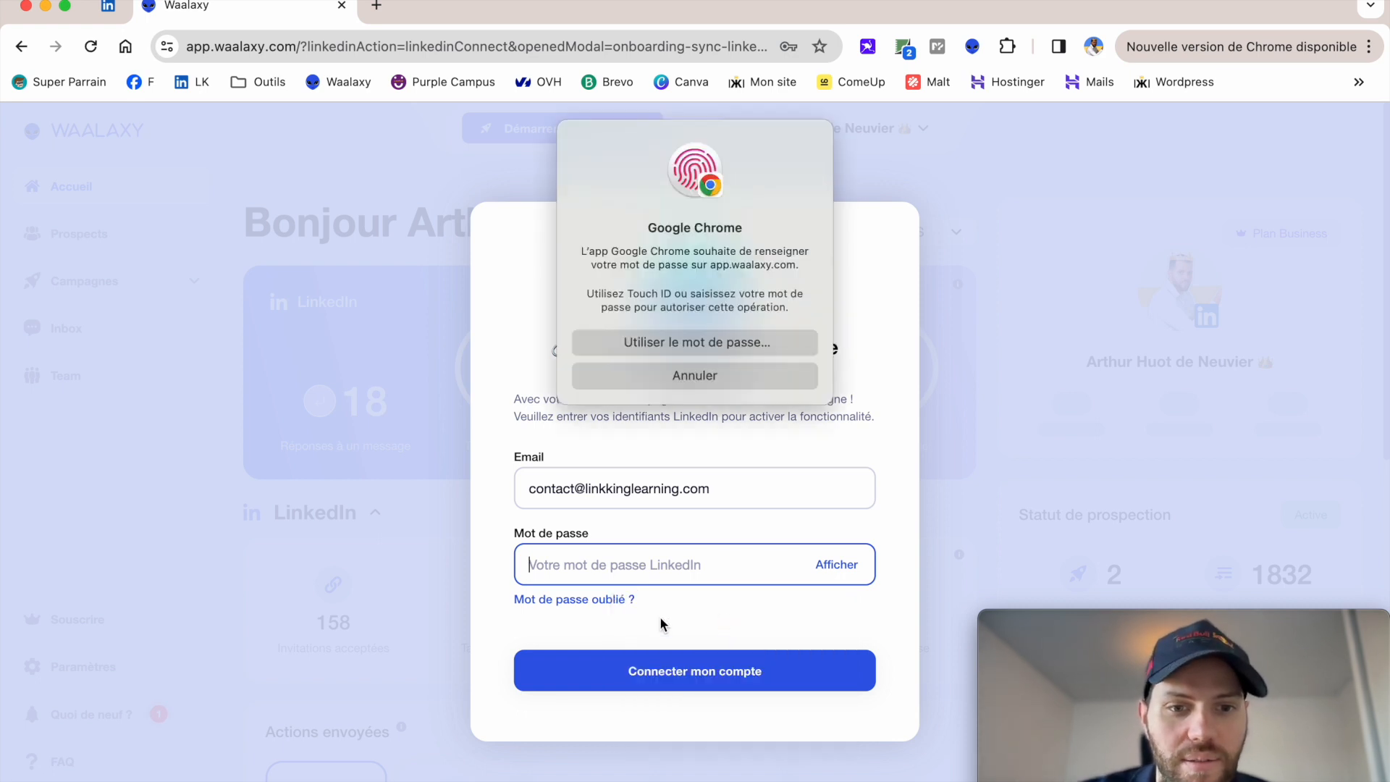
left_click(664, 344)
type("•••••••••••••")
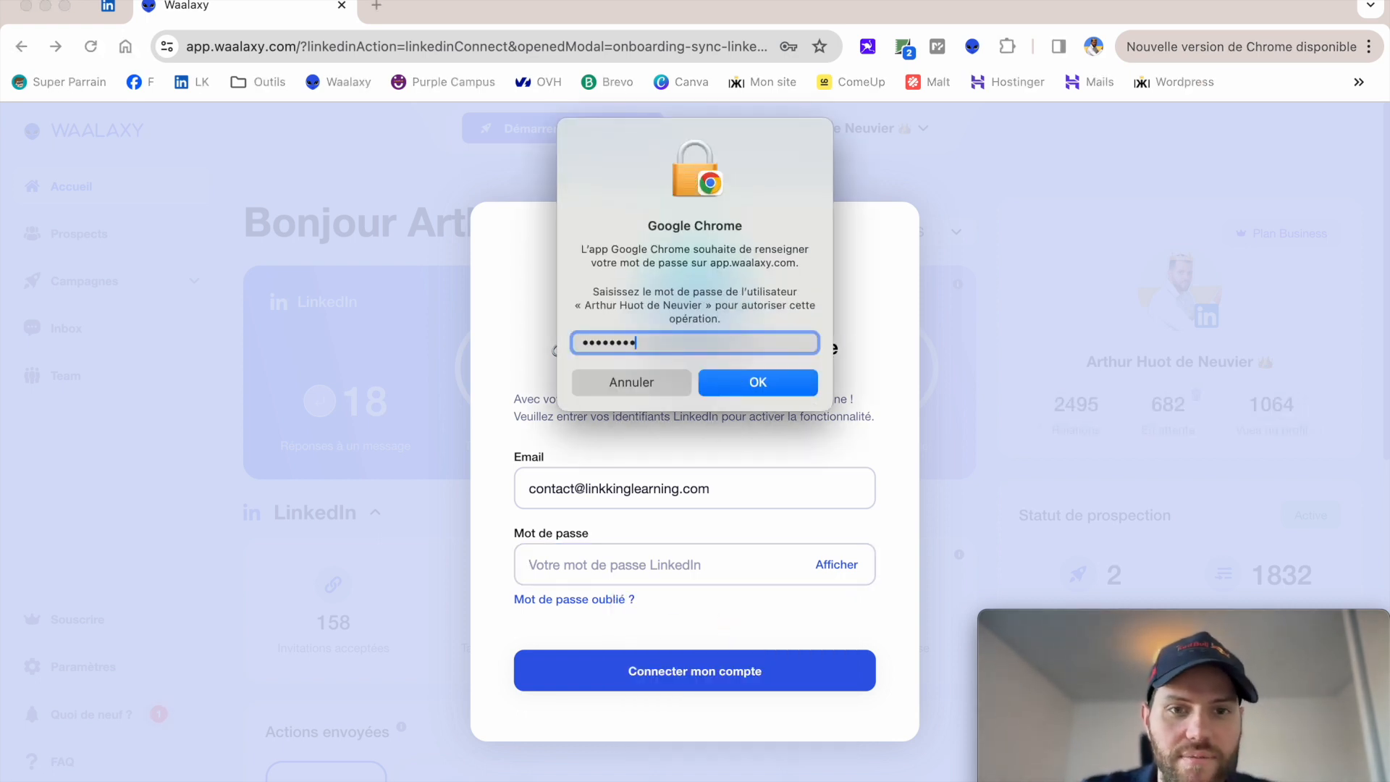
key("Return")
left_click(685, 681)
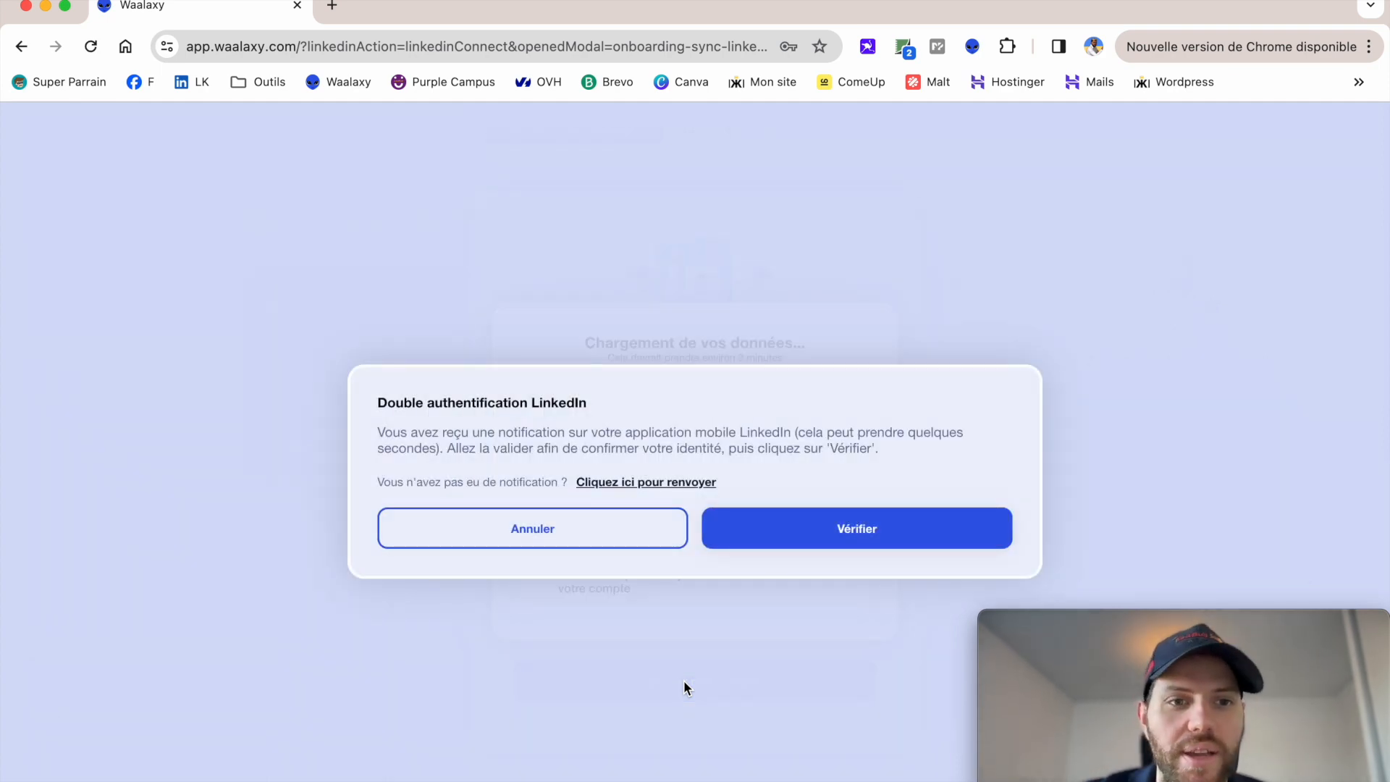
Return to the Waalaxy home dashboard and set the statistics period to Tout.
left_click(257, 9)
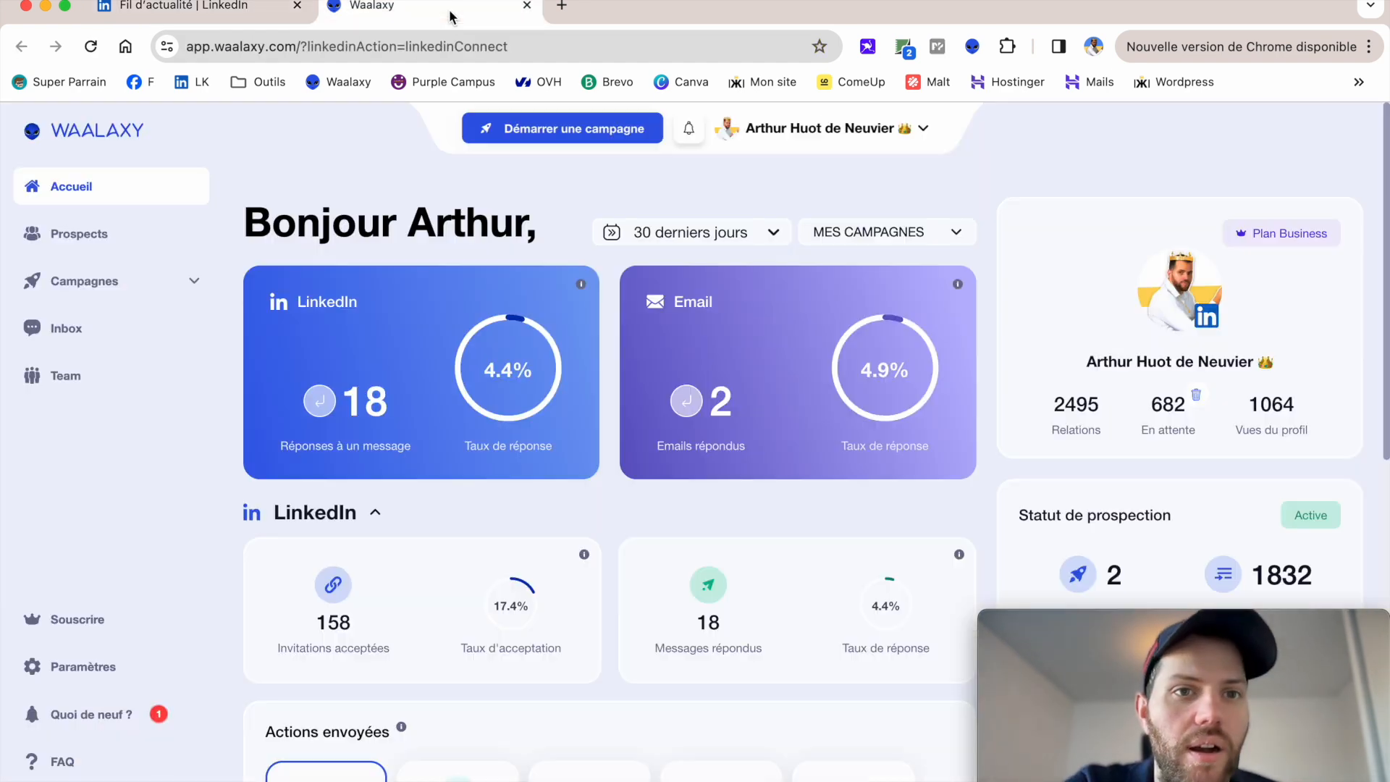
left_click(449, 14)
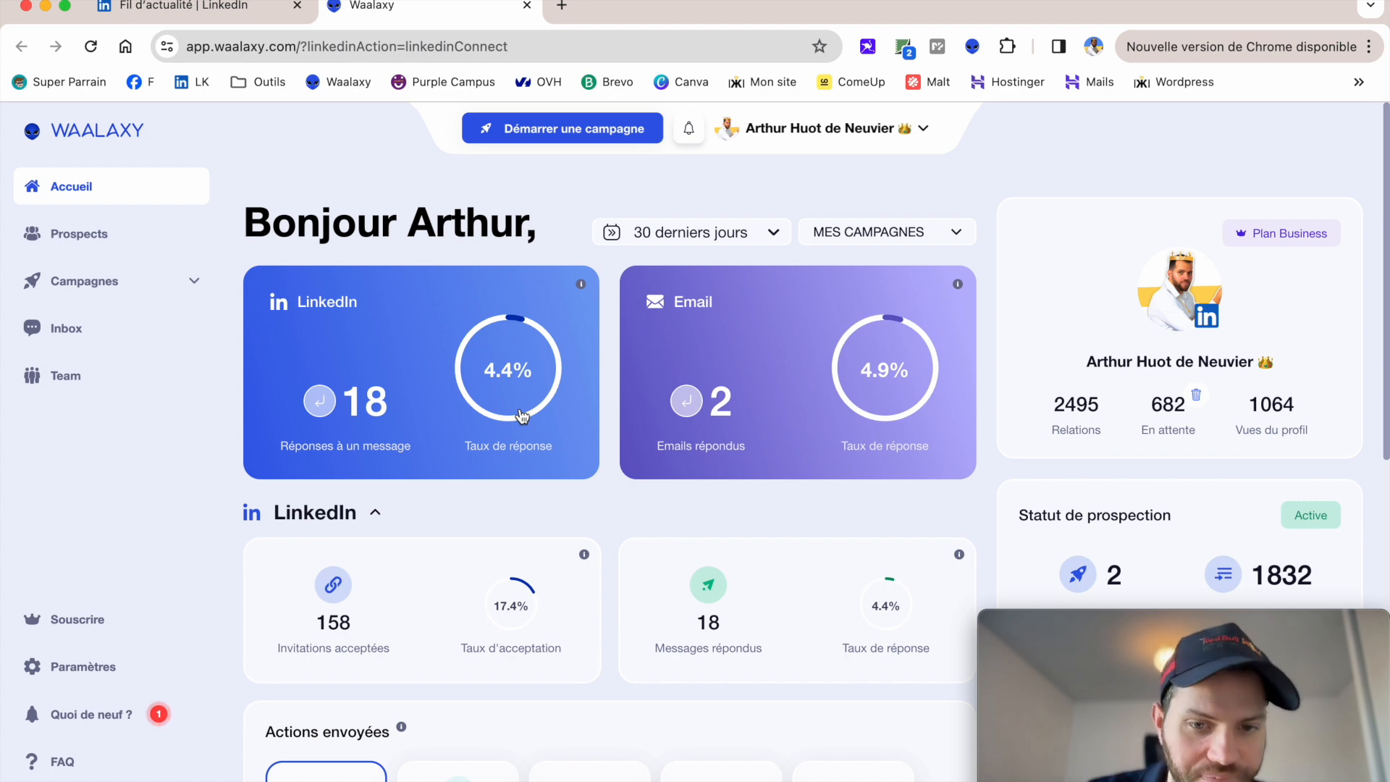
scroll(615, 515, "down", 2)
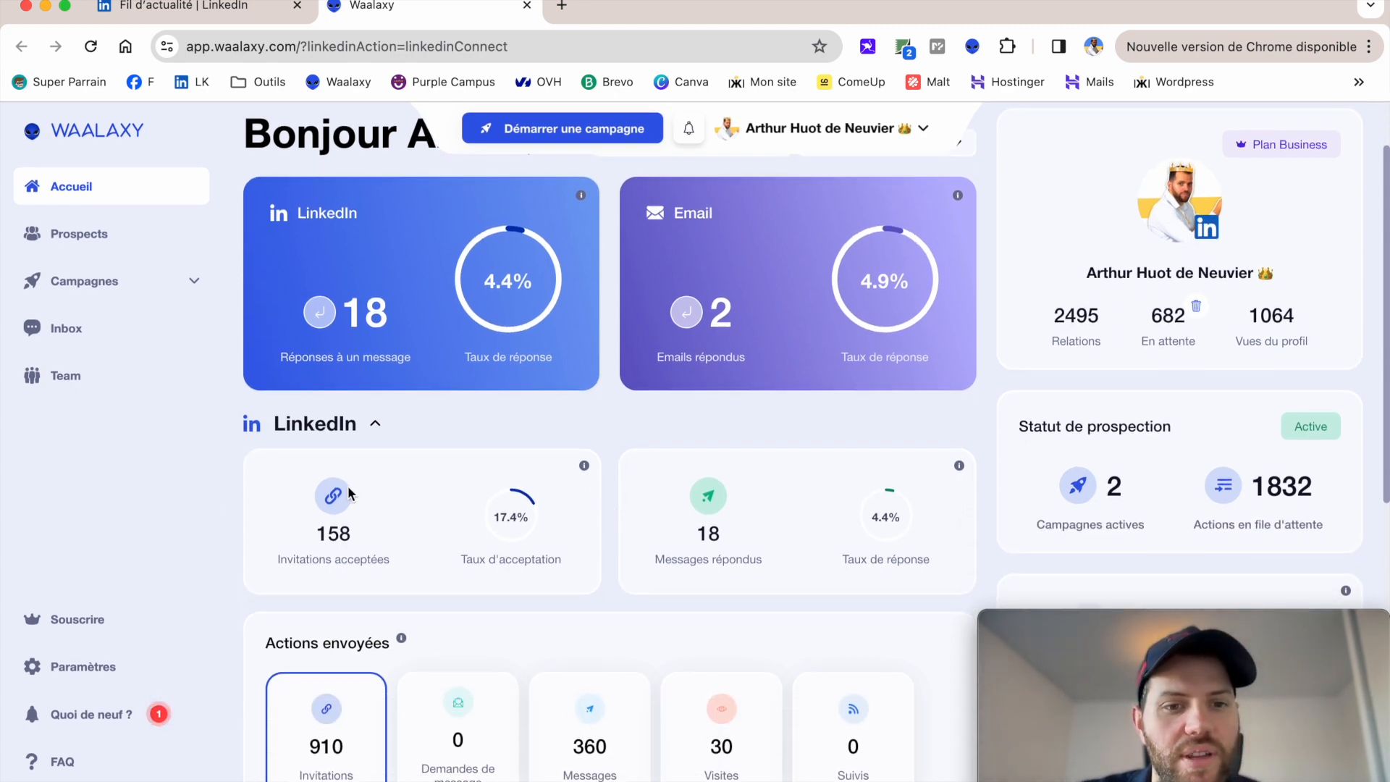
scroll(353, 497, "up", 2)
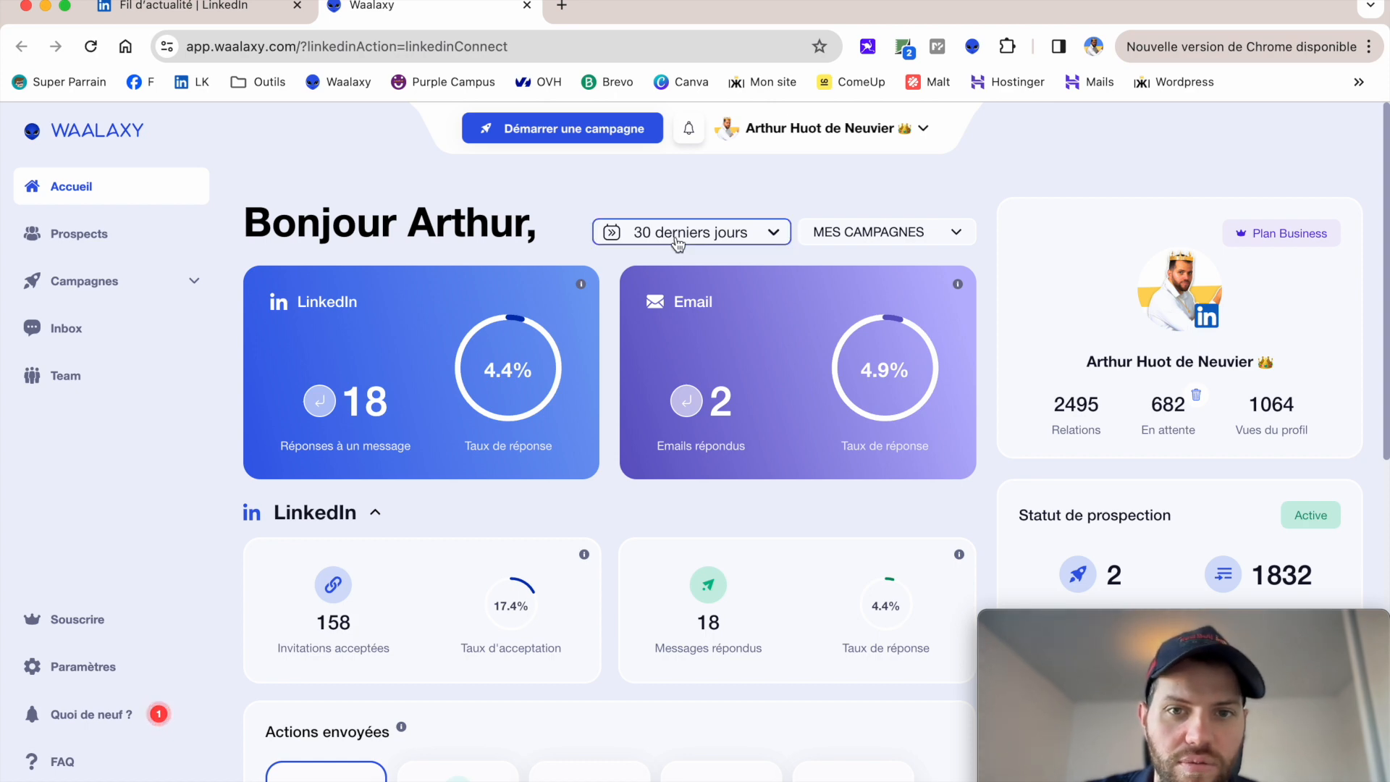
left_click(681, 233)
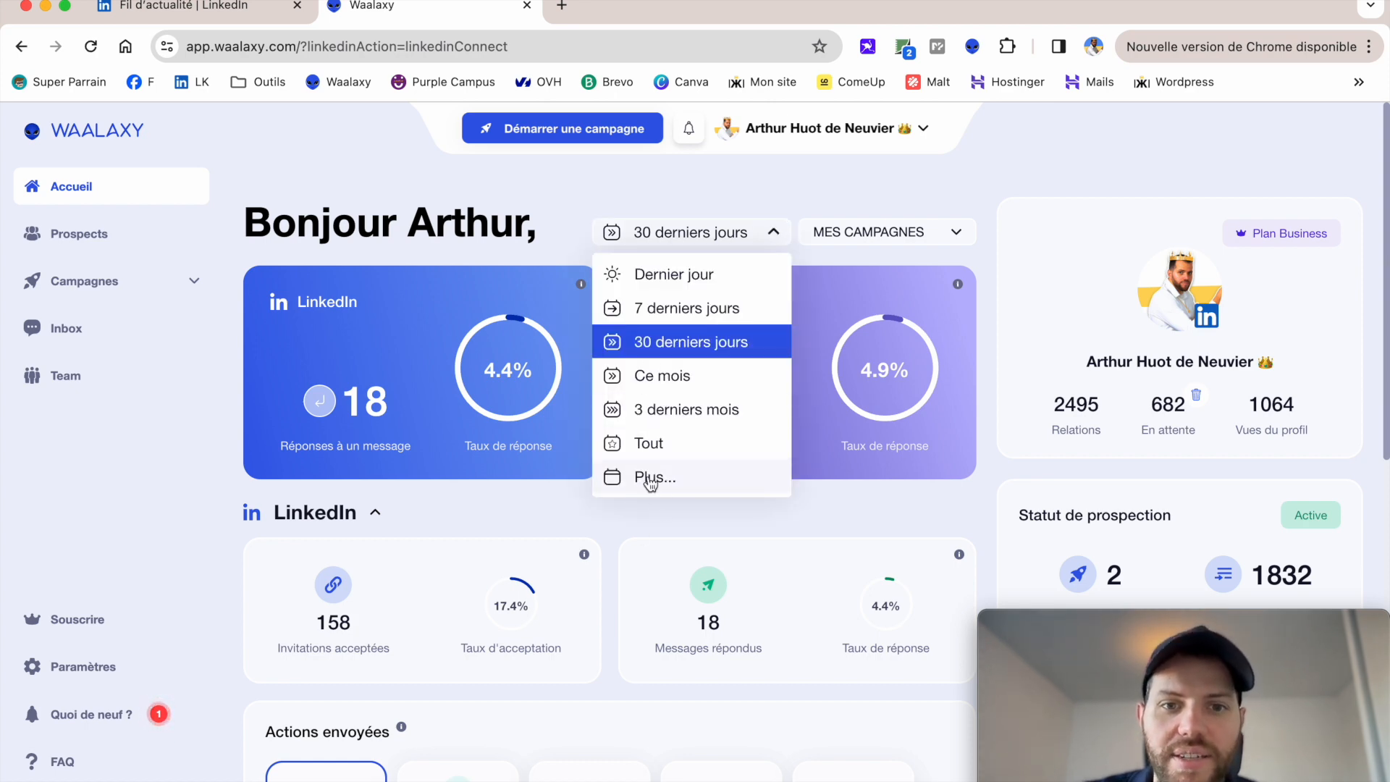
left_click(637, 441)
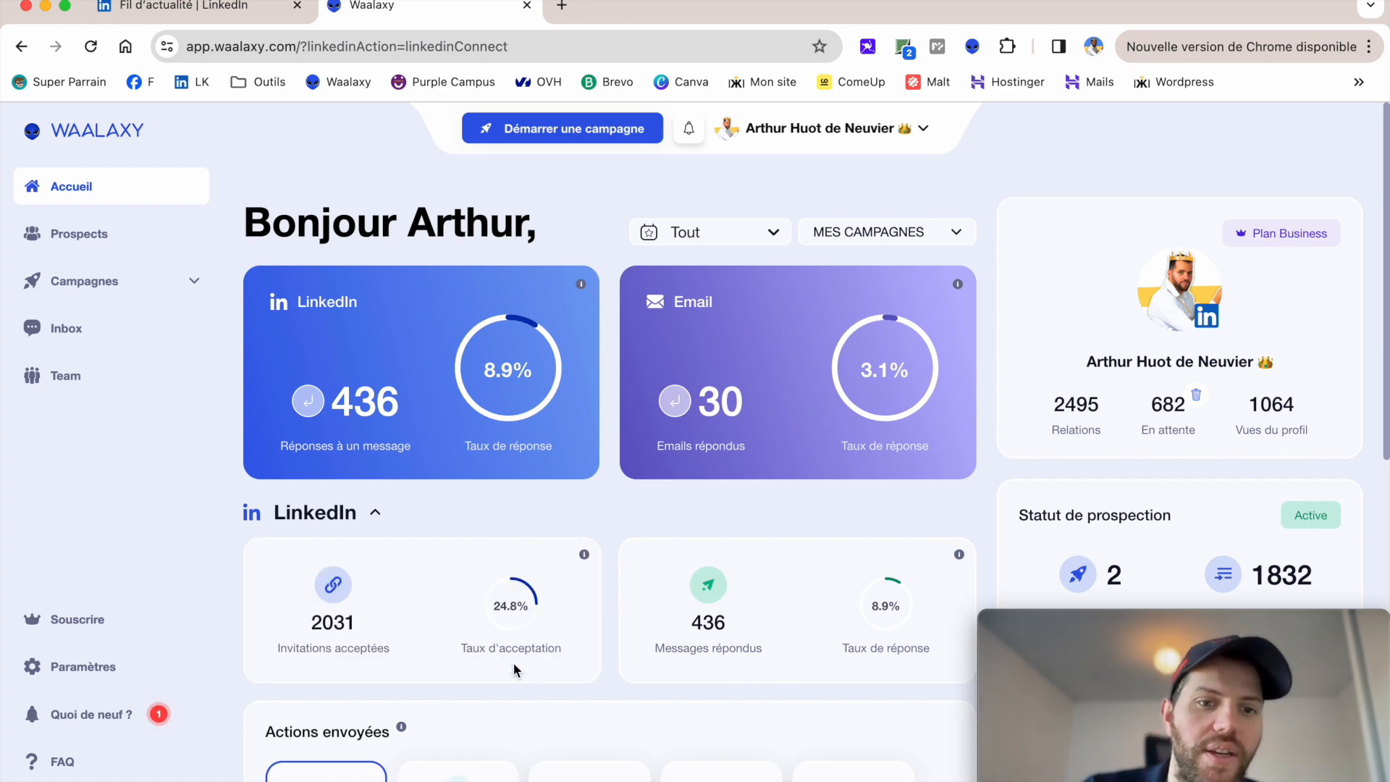
Examine the all-time LinkedIn and email response rates, accepted invitations and acceptance rate on the dashboard.
scroll(490, 635, "down", 2)
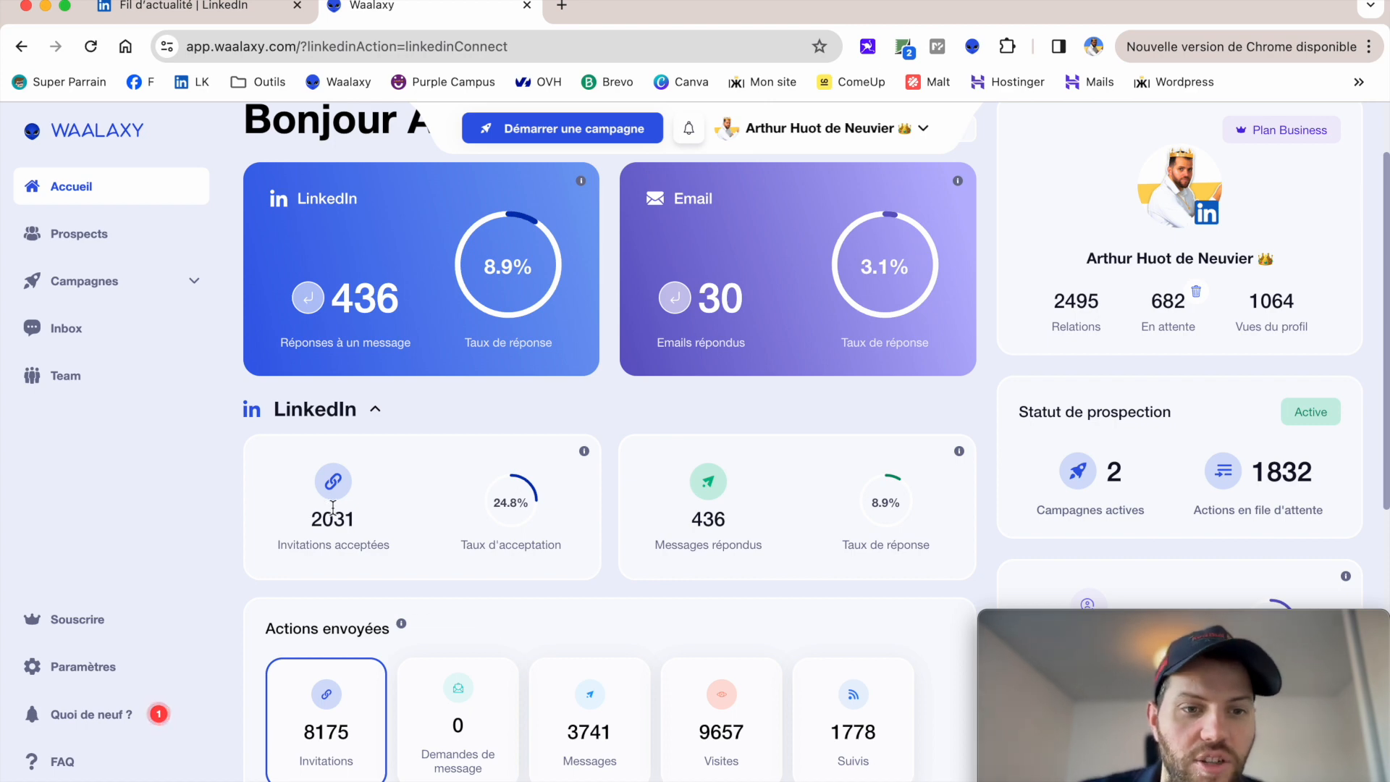
scroll(333, 514, "up", 2)
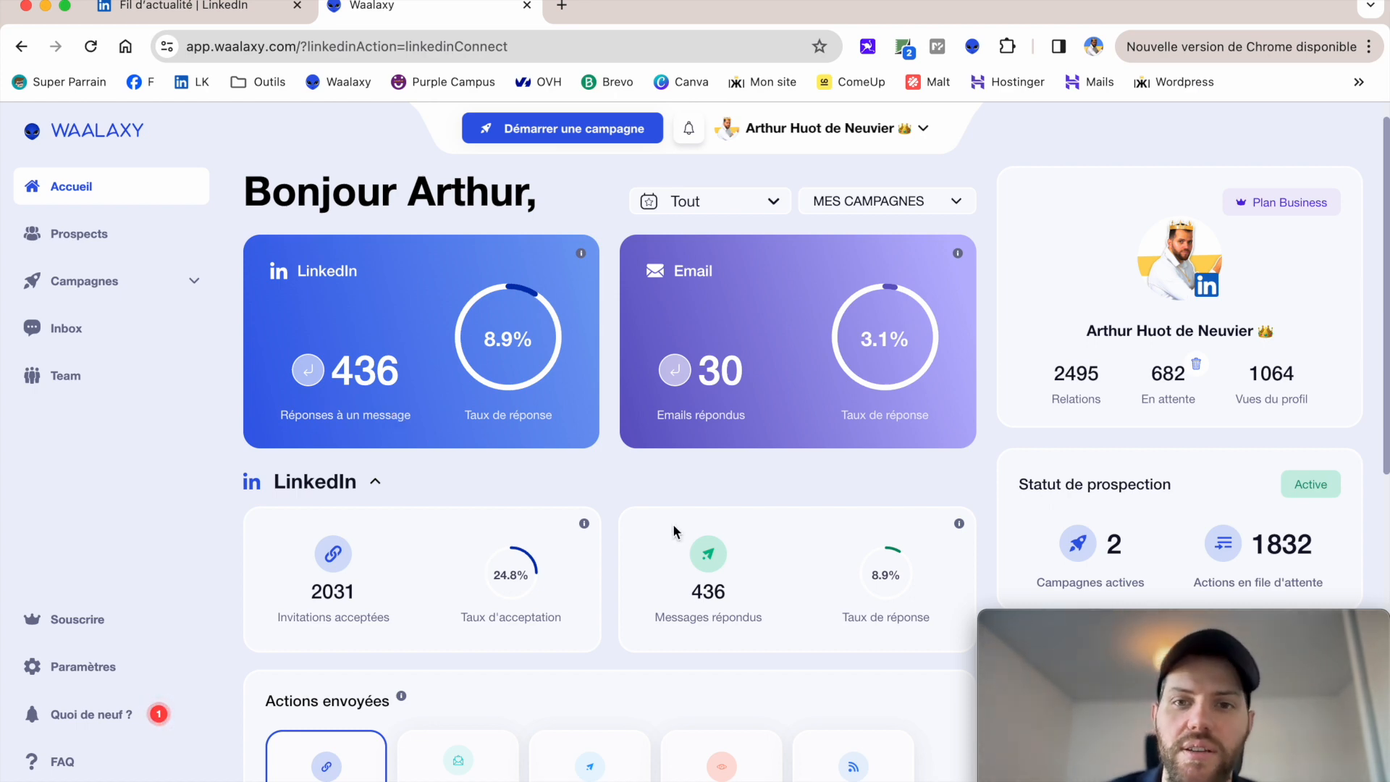
scroll(746, 576, "down", 3)
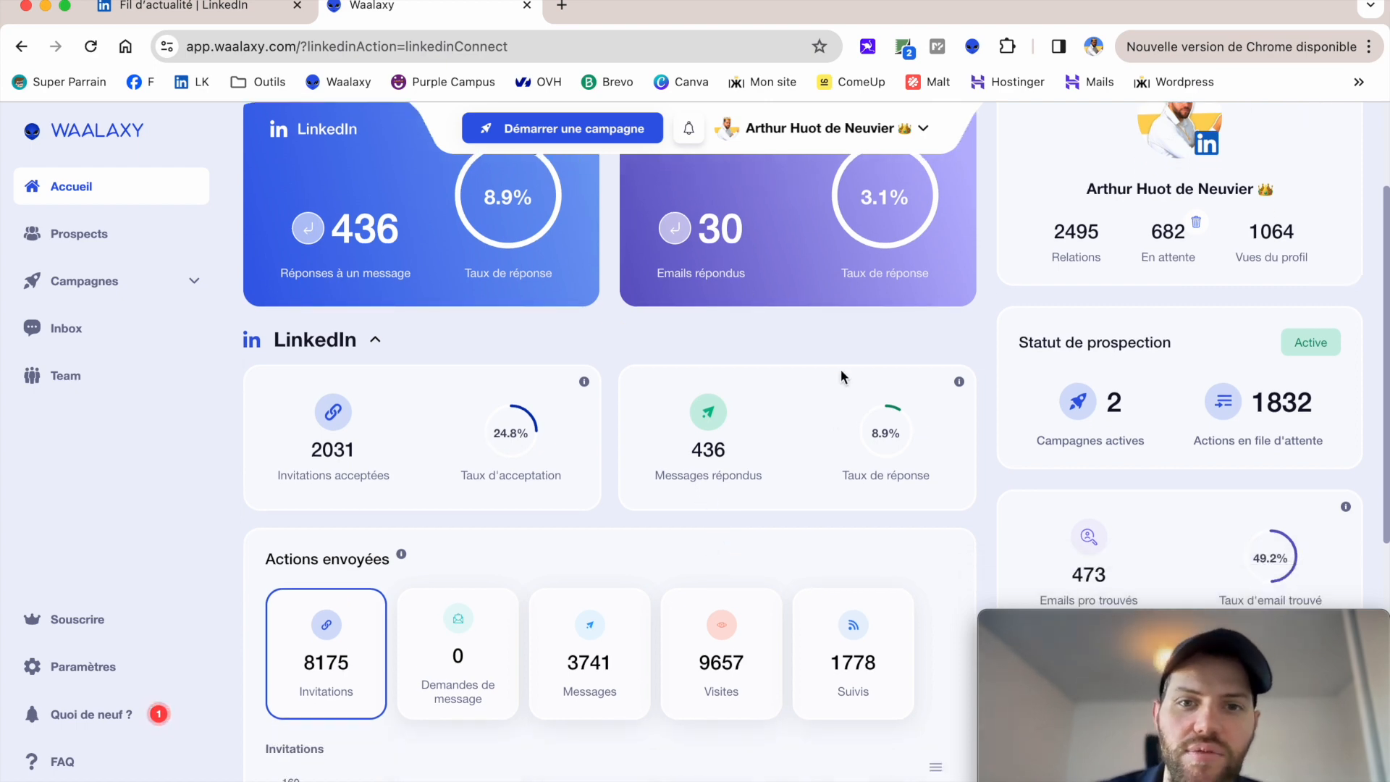
scroll(839, 373, "up", 2)
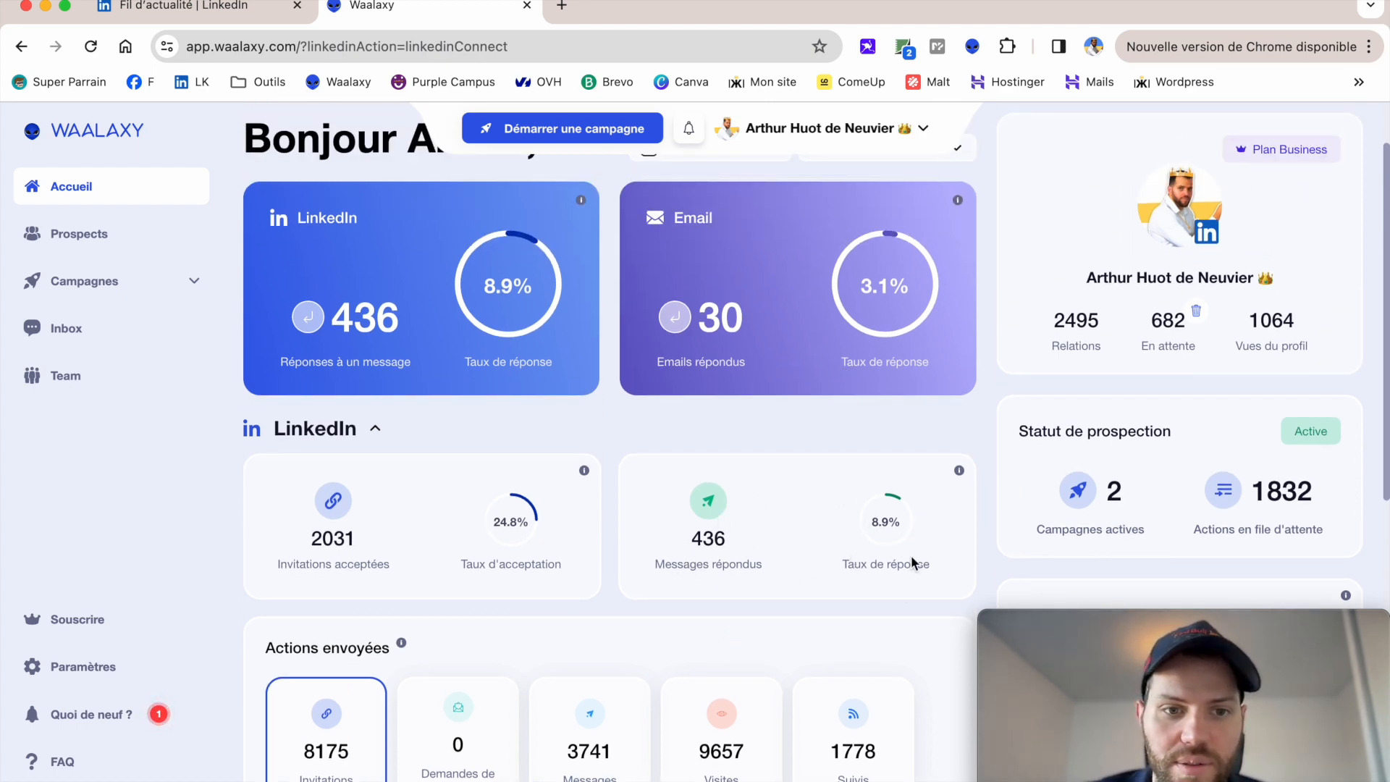
scroll(908, 559, "down", 2)
scroll(738, 521, "up", 3)
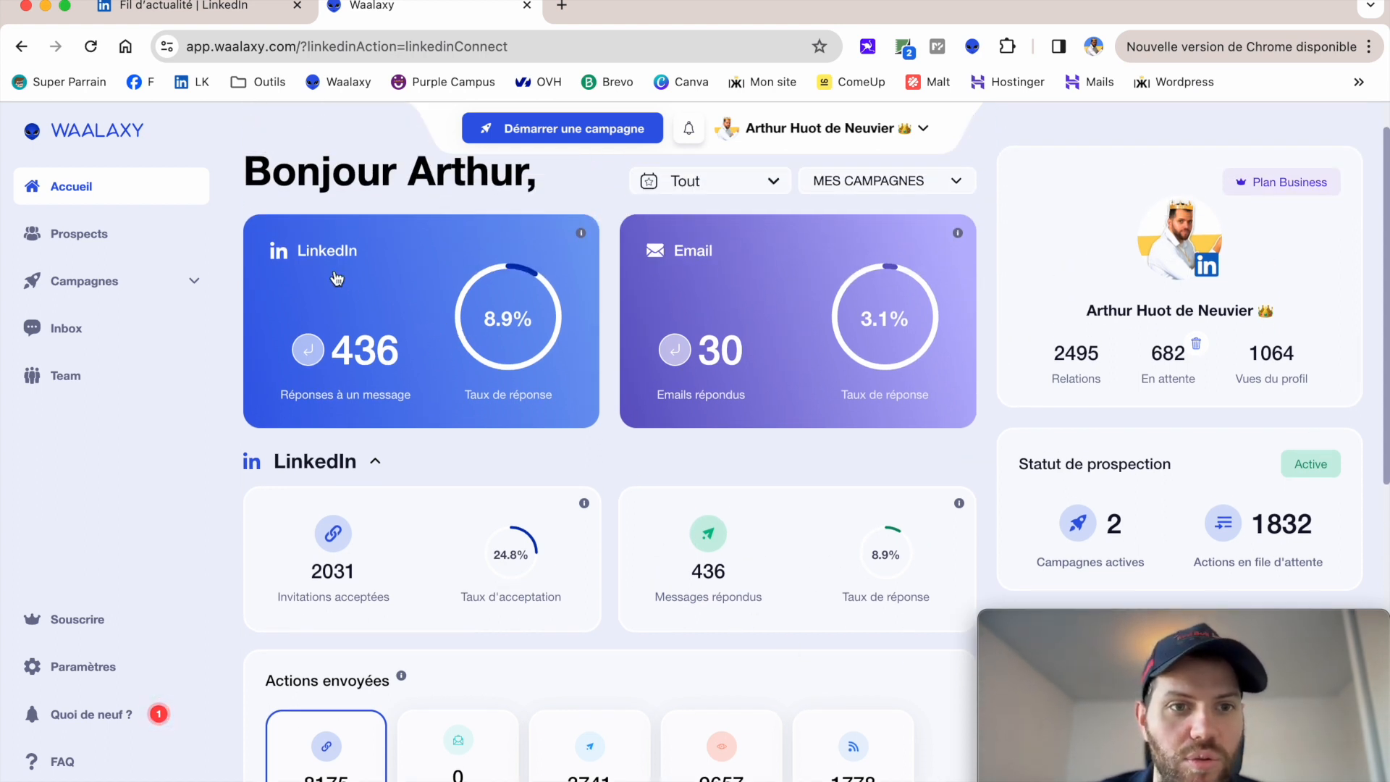
scroll(684, 564, "down", 1)
scroll(682, 558, "down", 1)
scroll(766, 484, "up", 2)
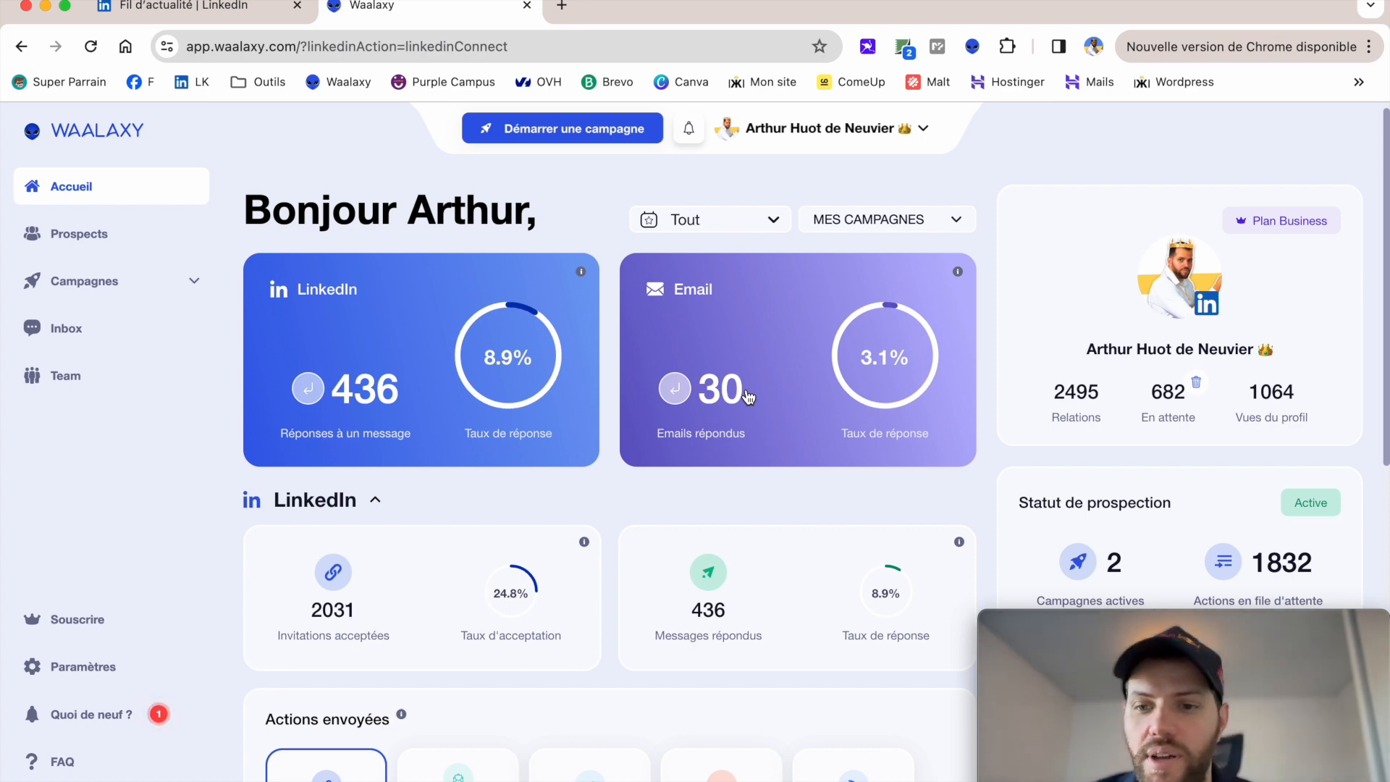
Examine the sent actions by type, the invitations chart over time and the email delivery statistics.
scroll(775, 428, "down", 4)
scroll(775, 431, "down", 2)
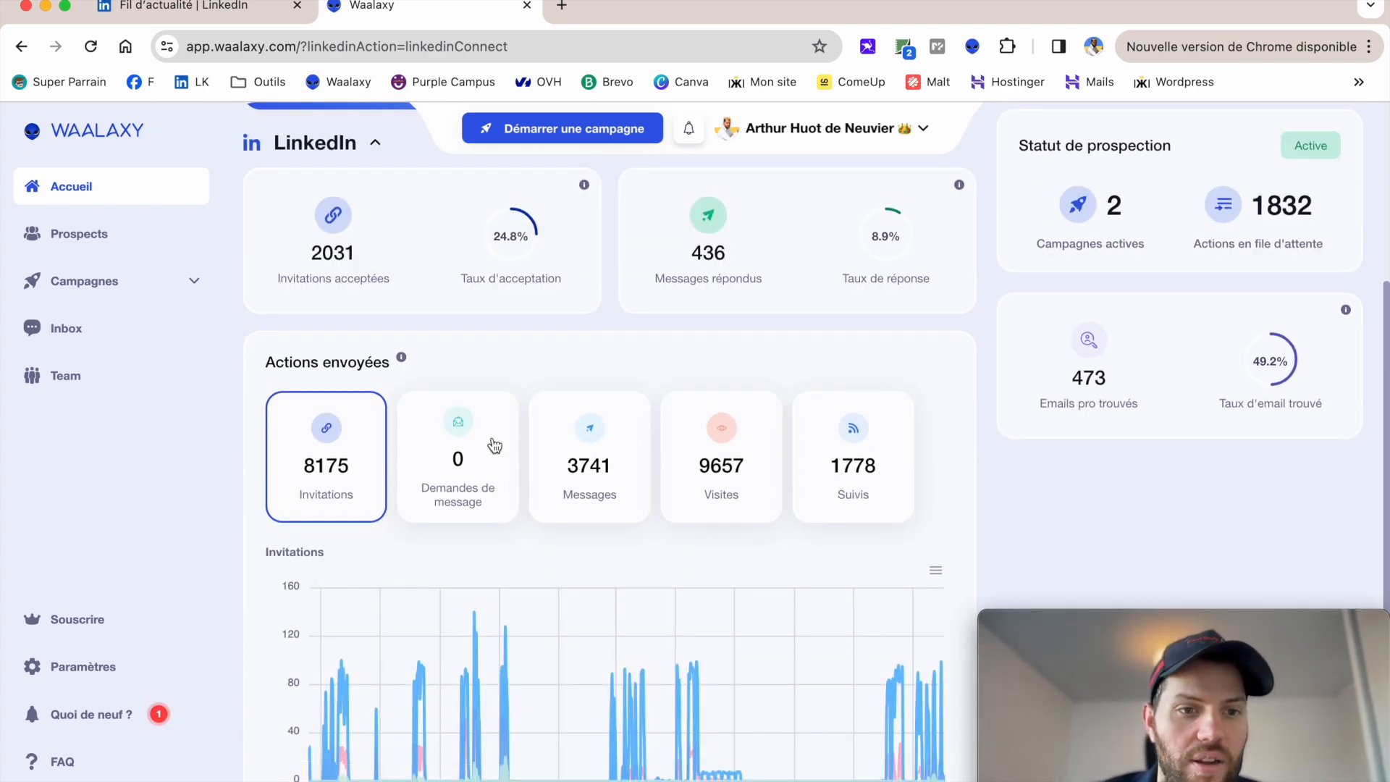
scroll(343, 550, "down", 1)
scroll(343, 550, "down", 1)
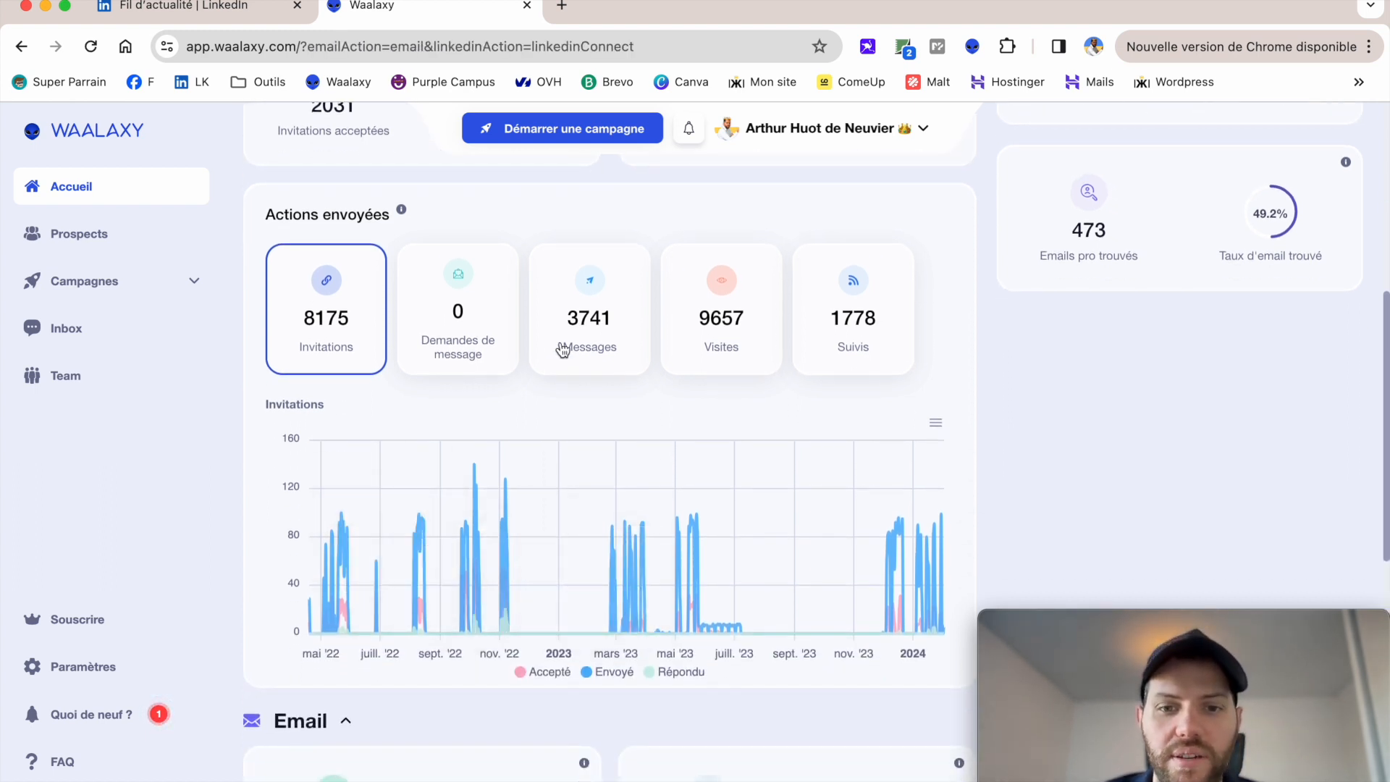
scroll(563, 350, "down", 1)
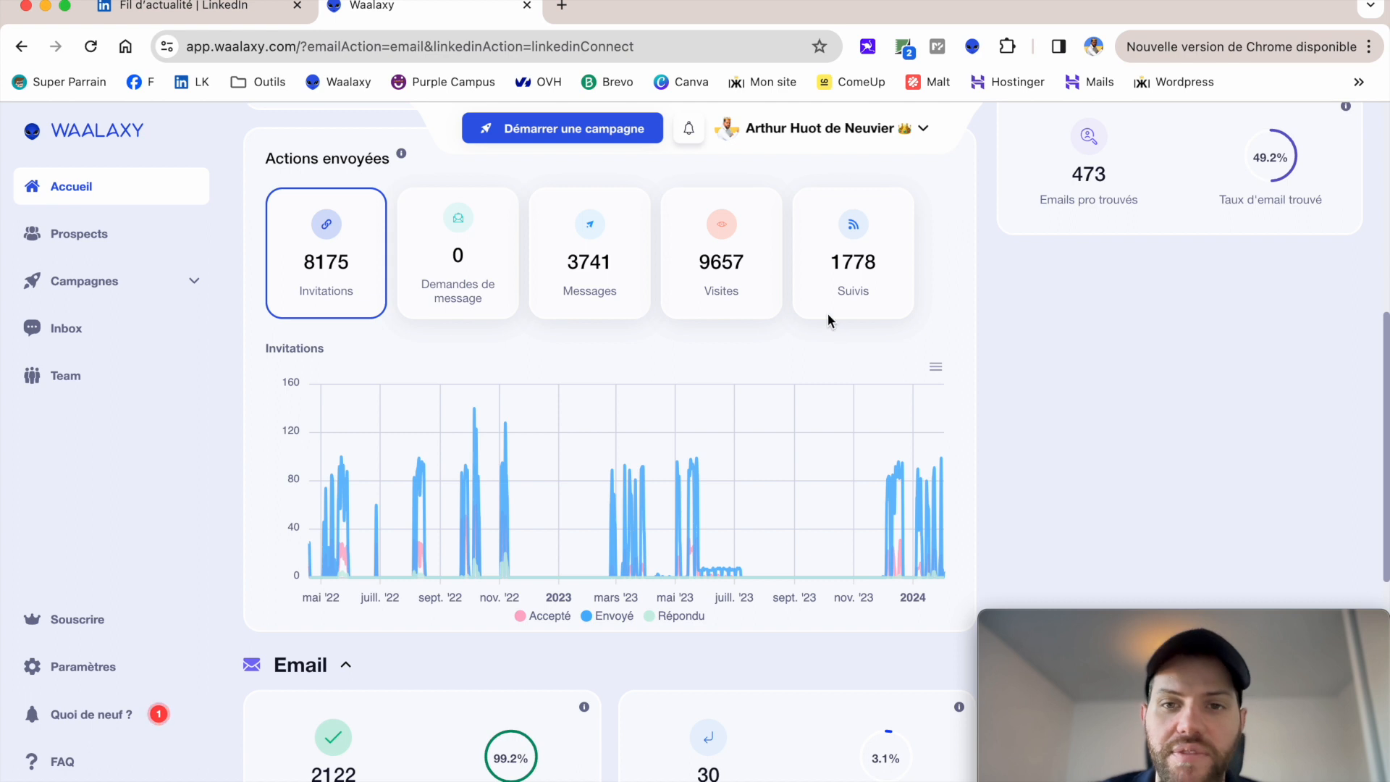
scroll(830, 306, "up", 1)
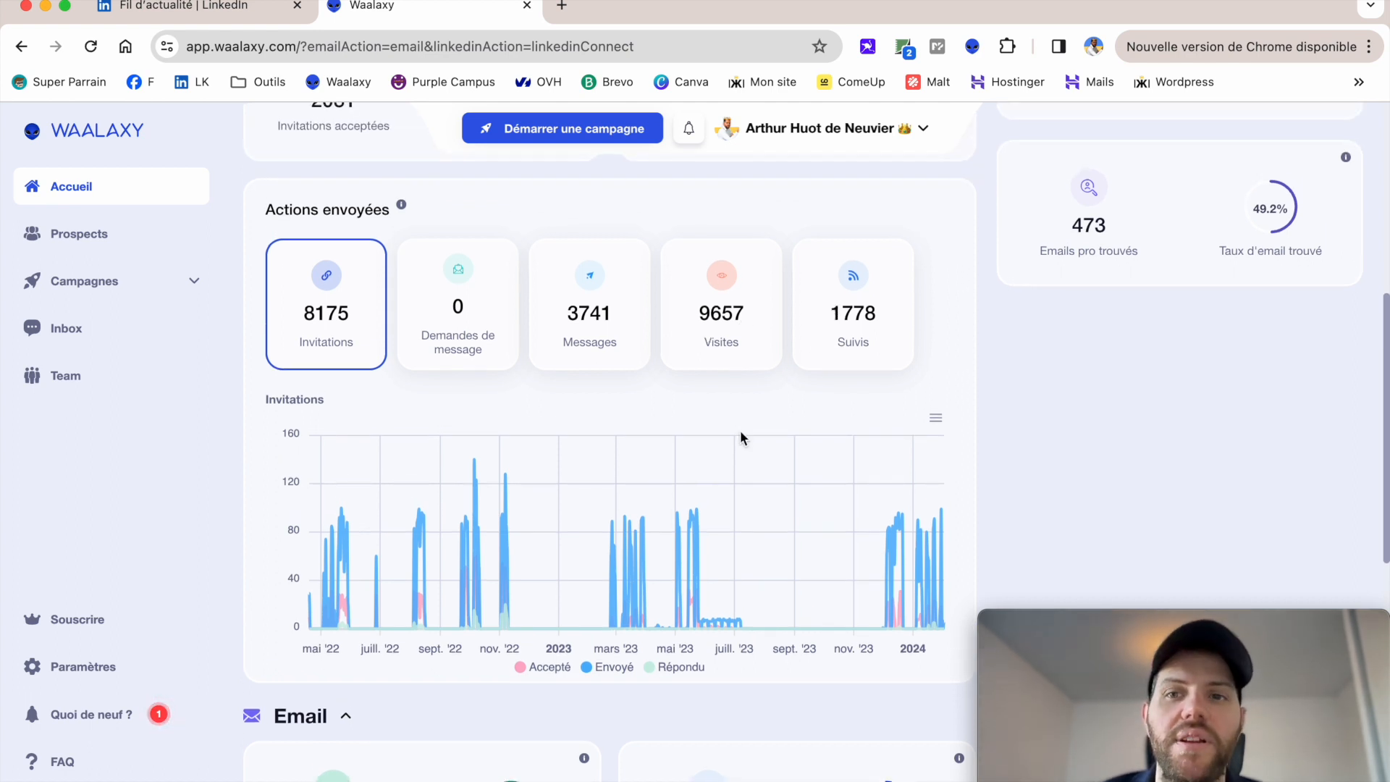
scroll(740, 435, "down", 5)
scroll(740, 435, "up", 2)
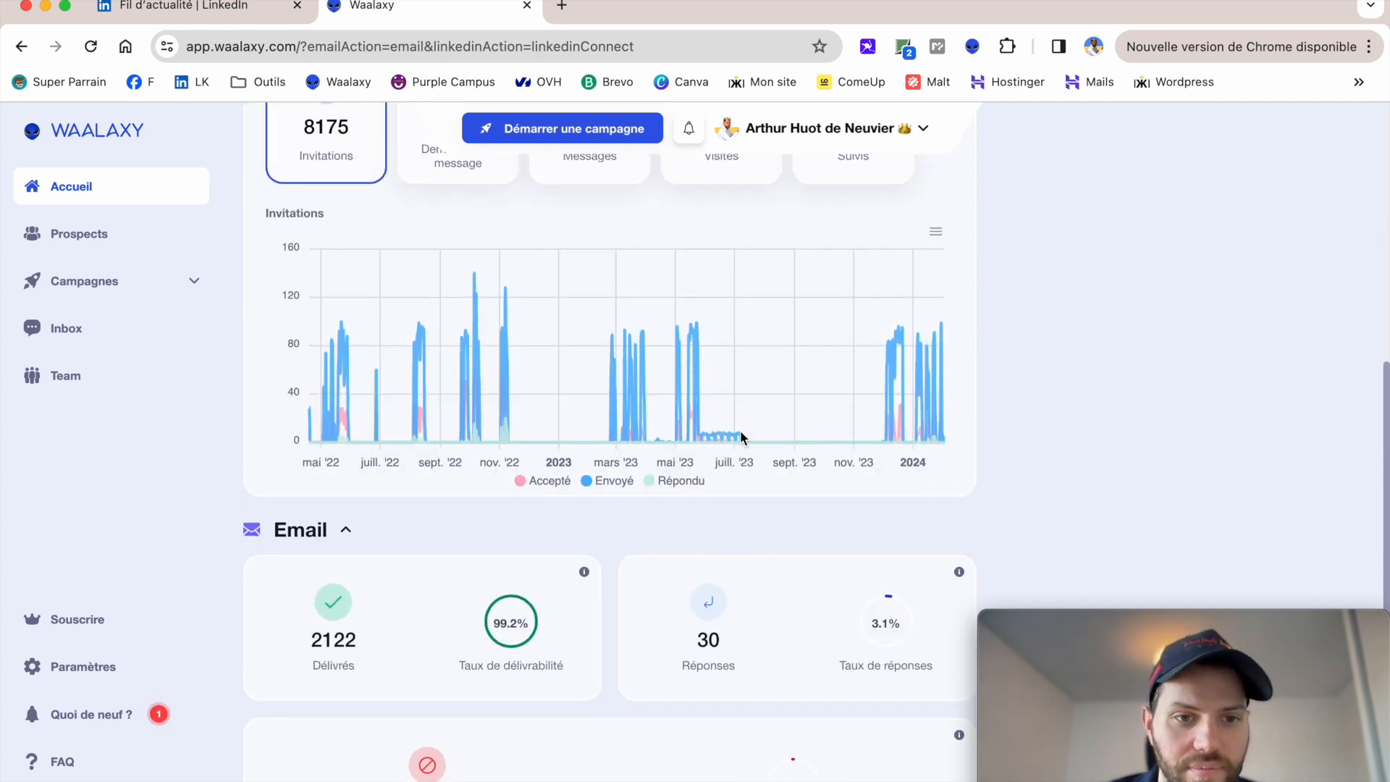
Examine the email delivery, response and bounce statistics and the sent mail actions on the dashboard.
scroll(593, 368, "up", 2)
scroll(572, 377, "down", 4)
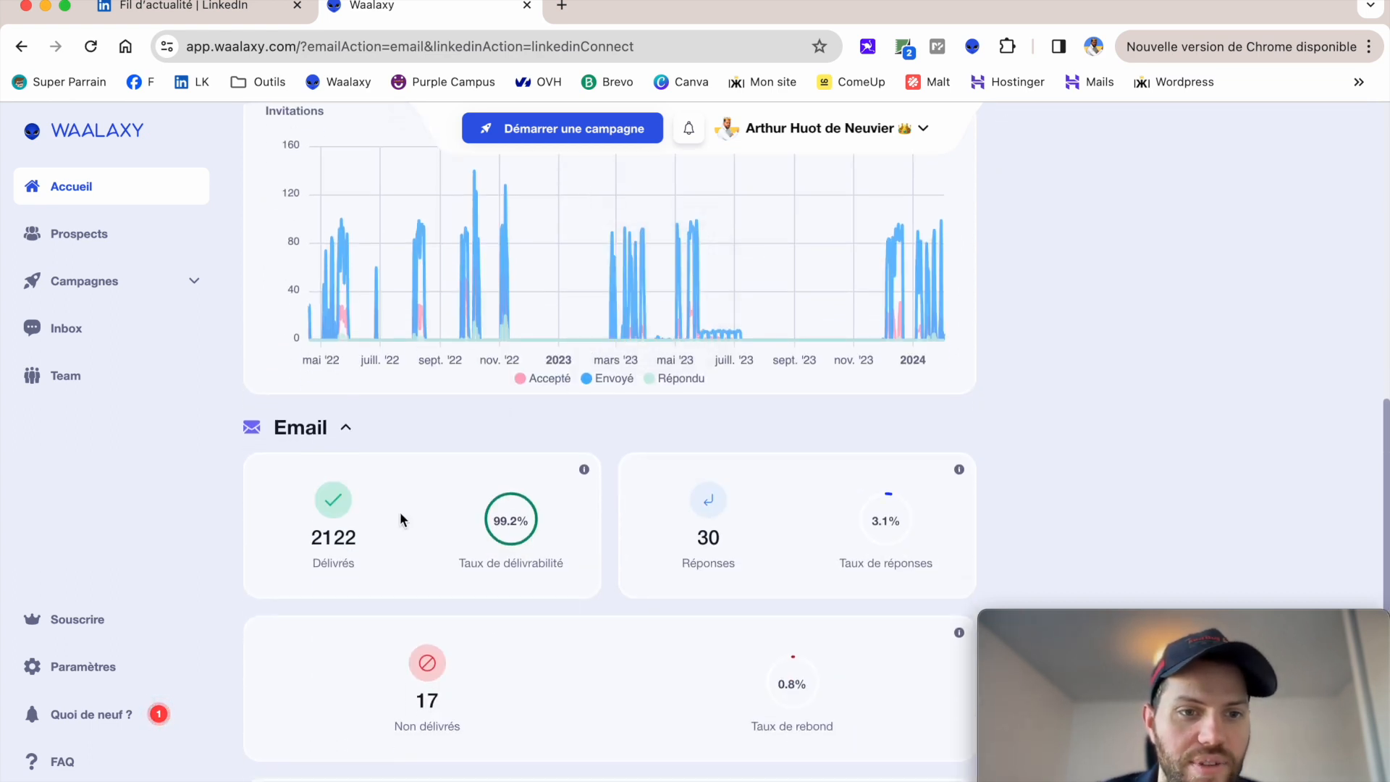
scroll(400, 512, "down", 3)
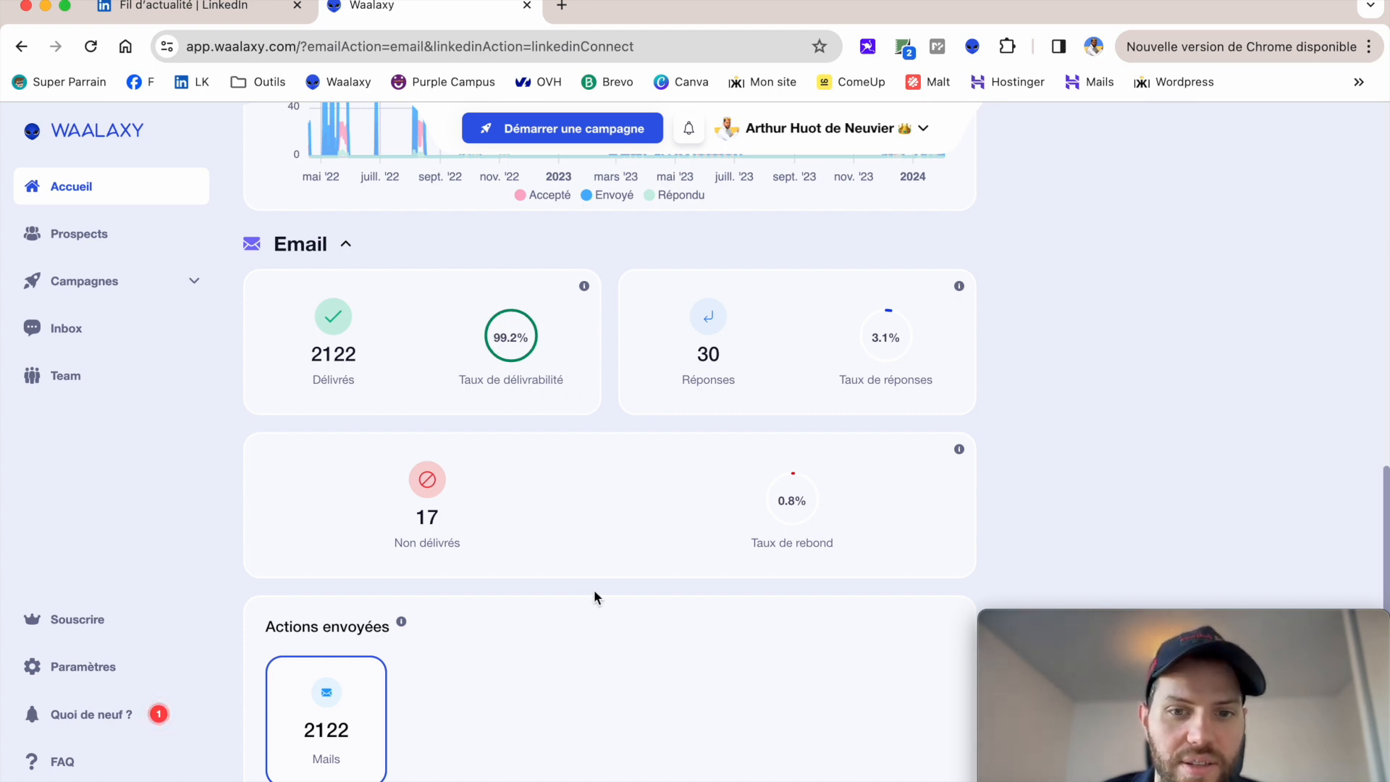
mouse_move(958, 452)
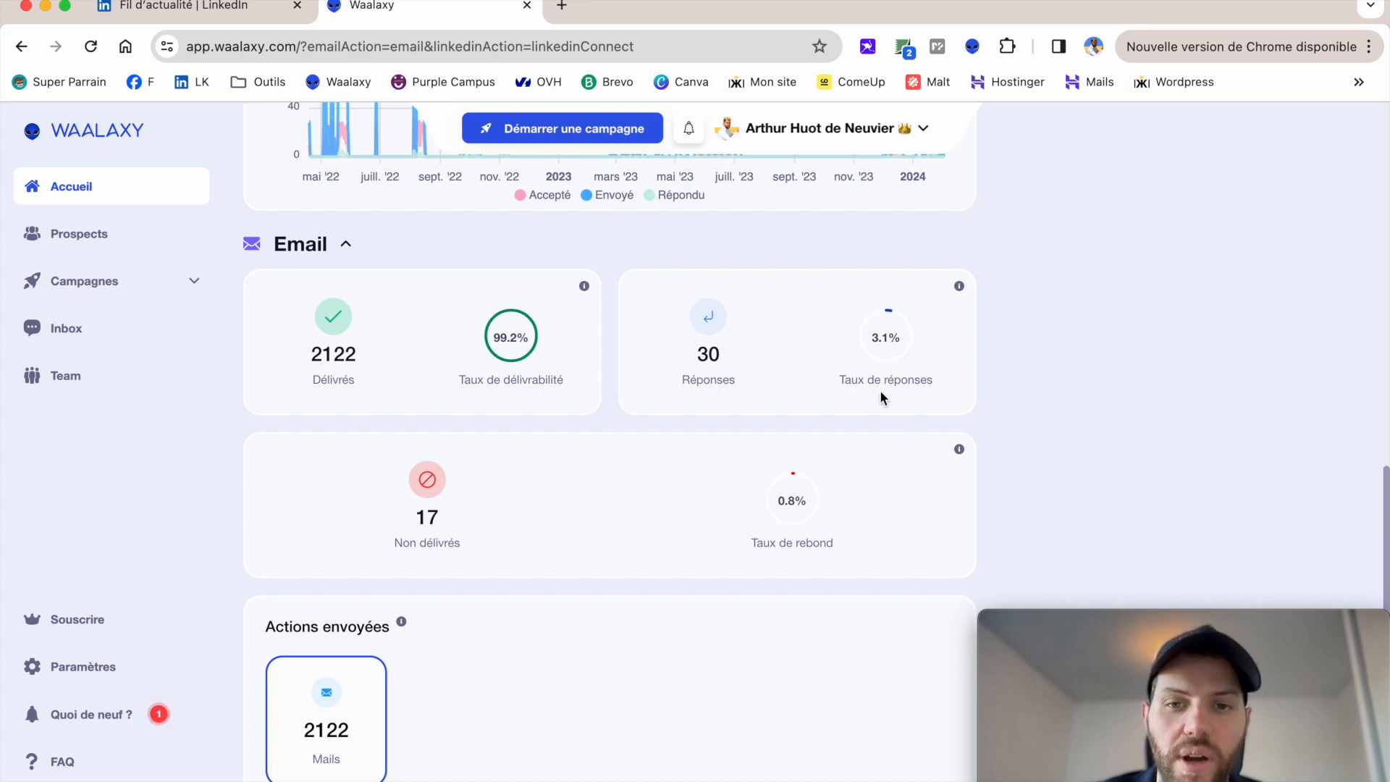
scroll(766, 516, "down", 4)
Try the 21 jours and 14 jours age limits for deleting pending sent invitations, and dismiss the dialog without deleting.
scroll(766, 516, "up", 5)
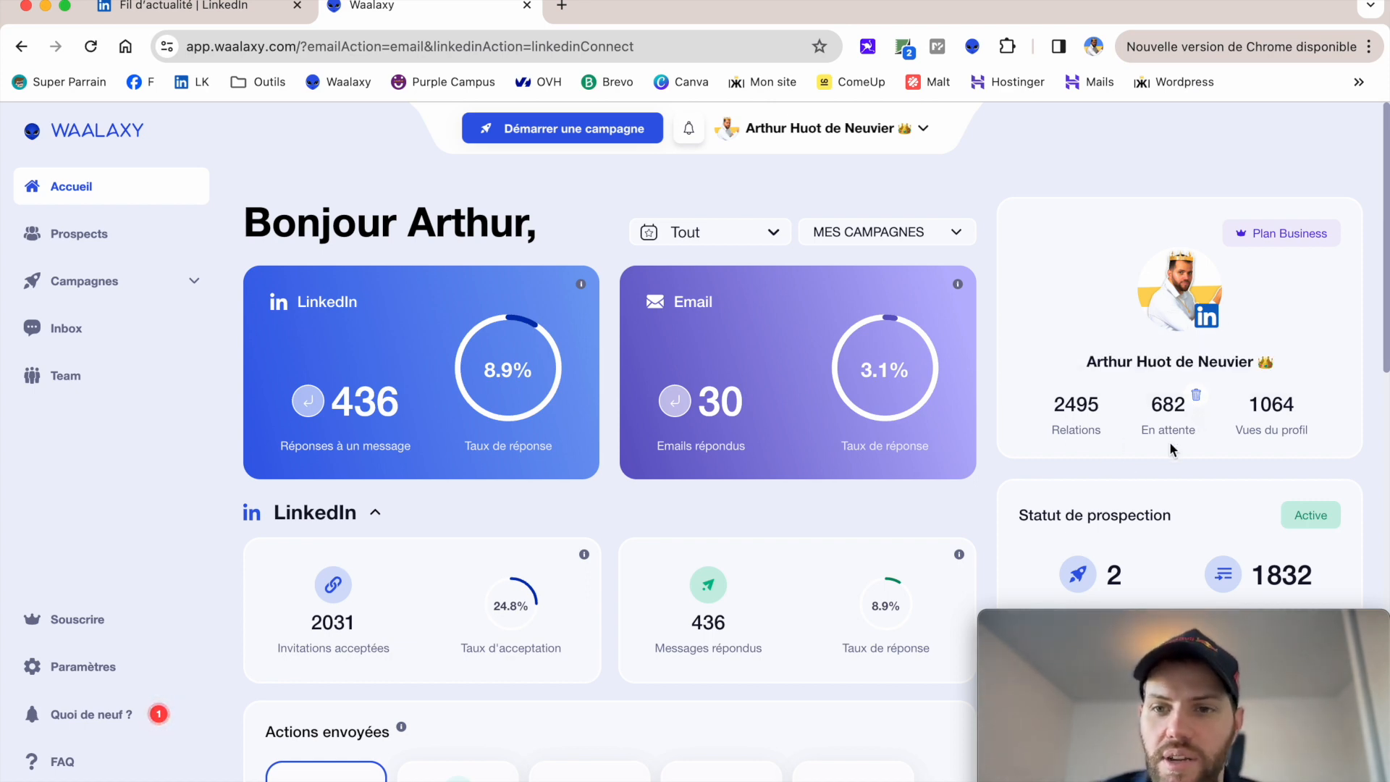
left_click(1197, 403)
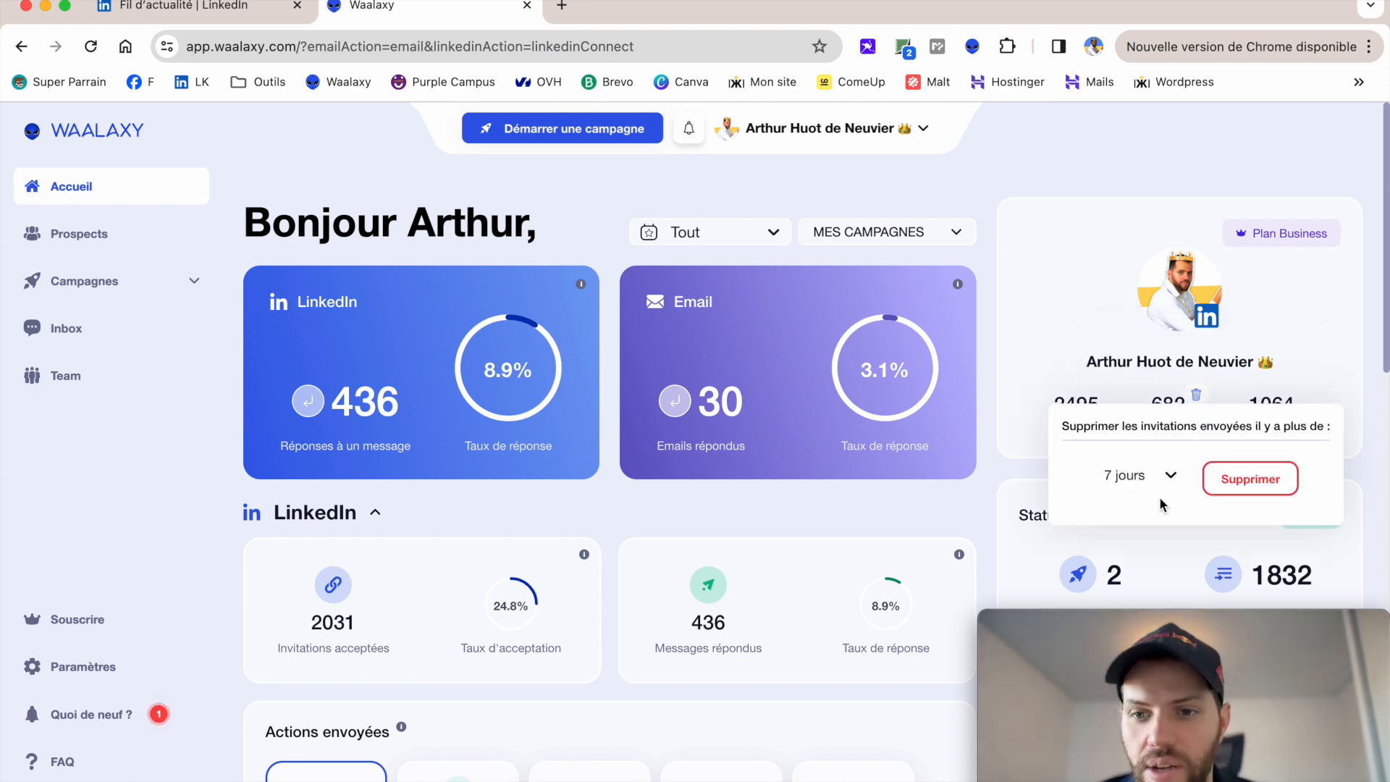
left_click(1139, 484)
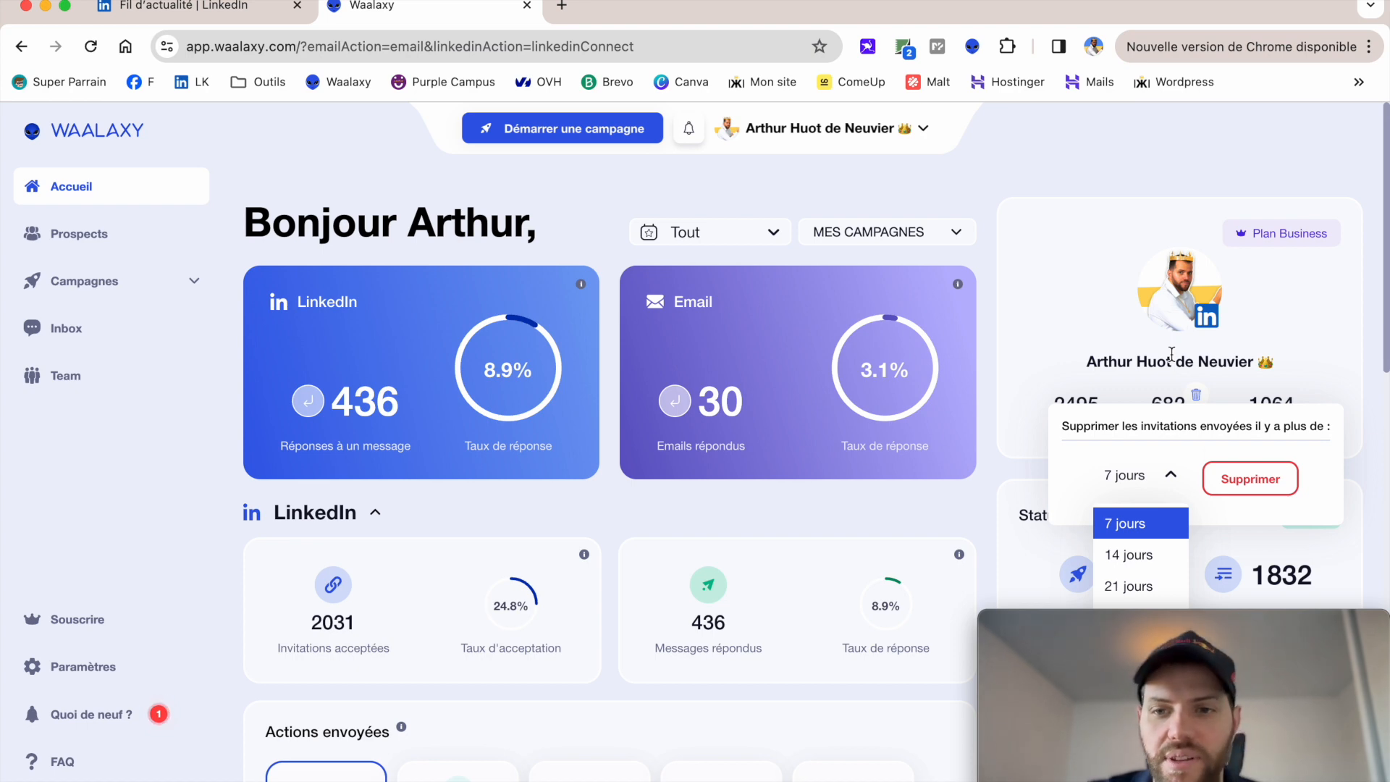
left_click(1136, 587)
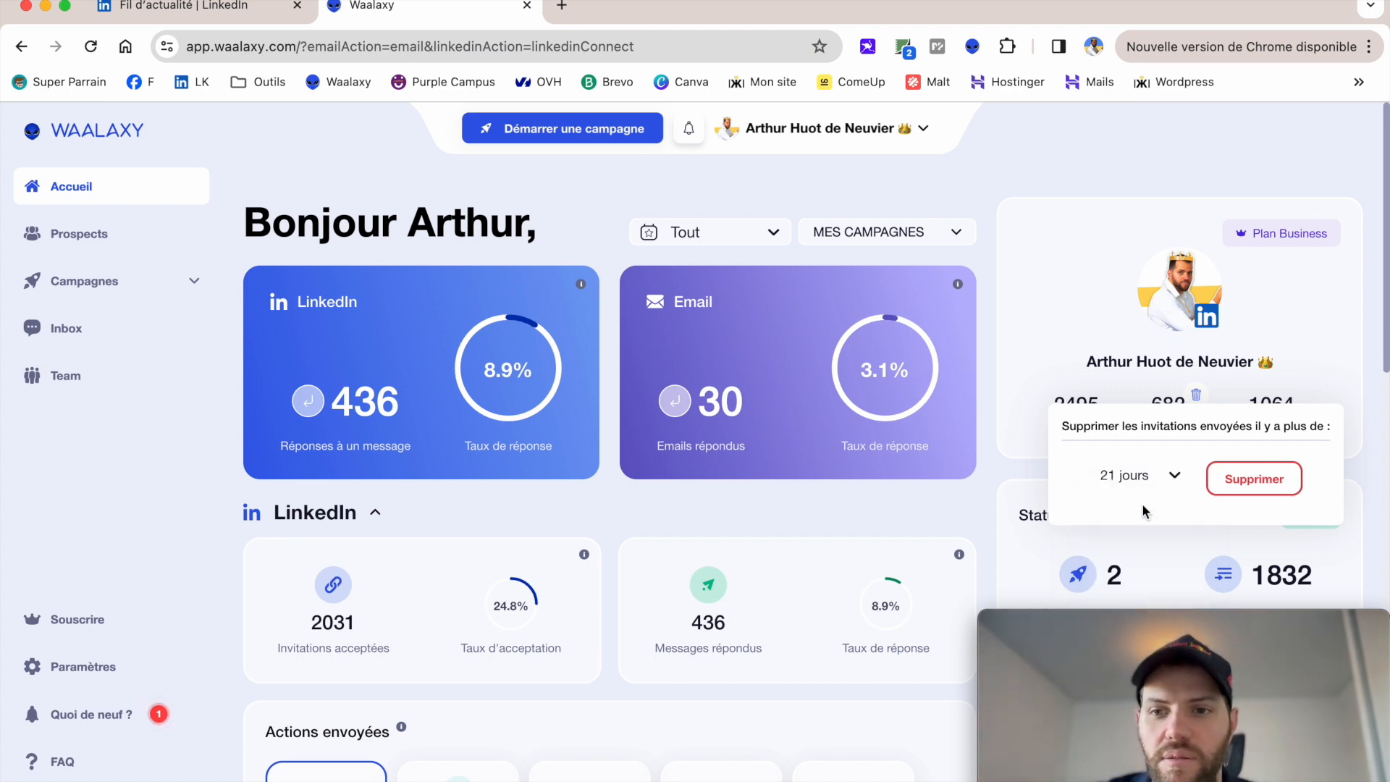
left_click(1144, 482)
left_click(1136, 555)
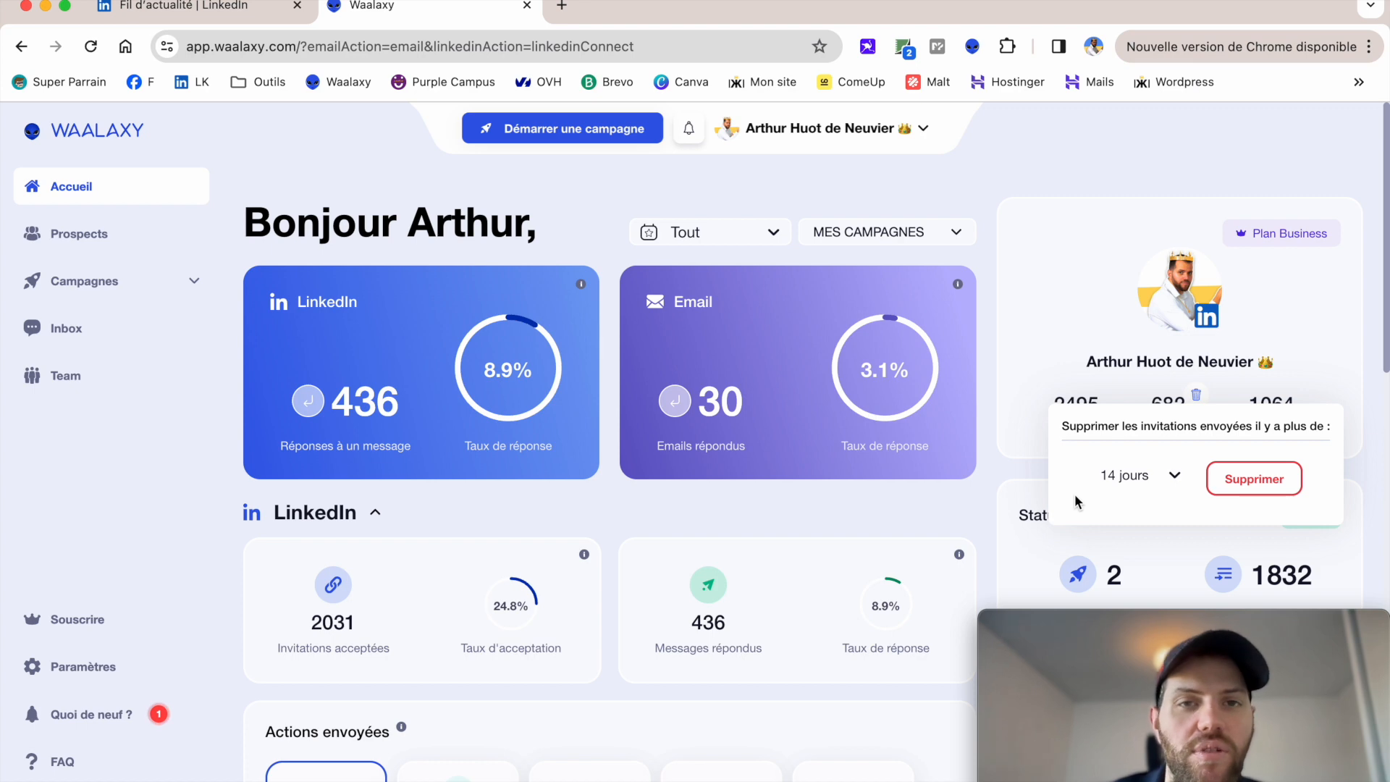
left_click(1087, 192)
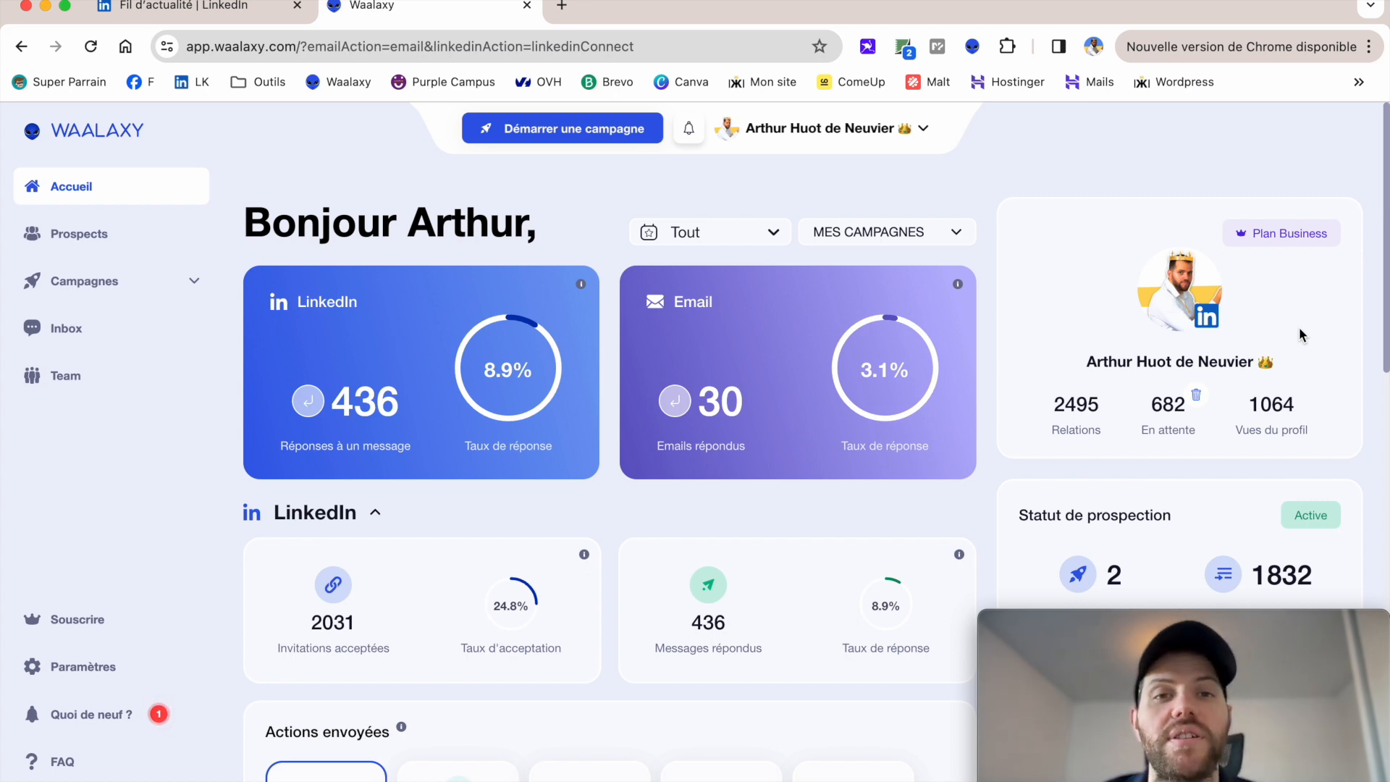
Examine the profile card's plan and relations, the prospecting status with active campaigns and queued actions, and the professional emails found.
scroll(1299, 327, "down", 2)
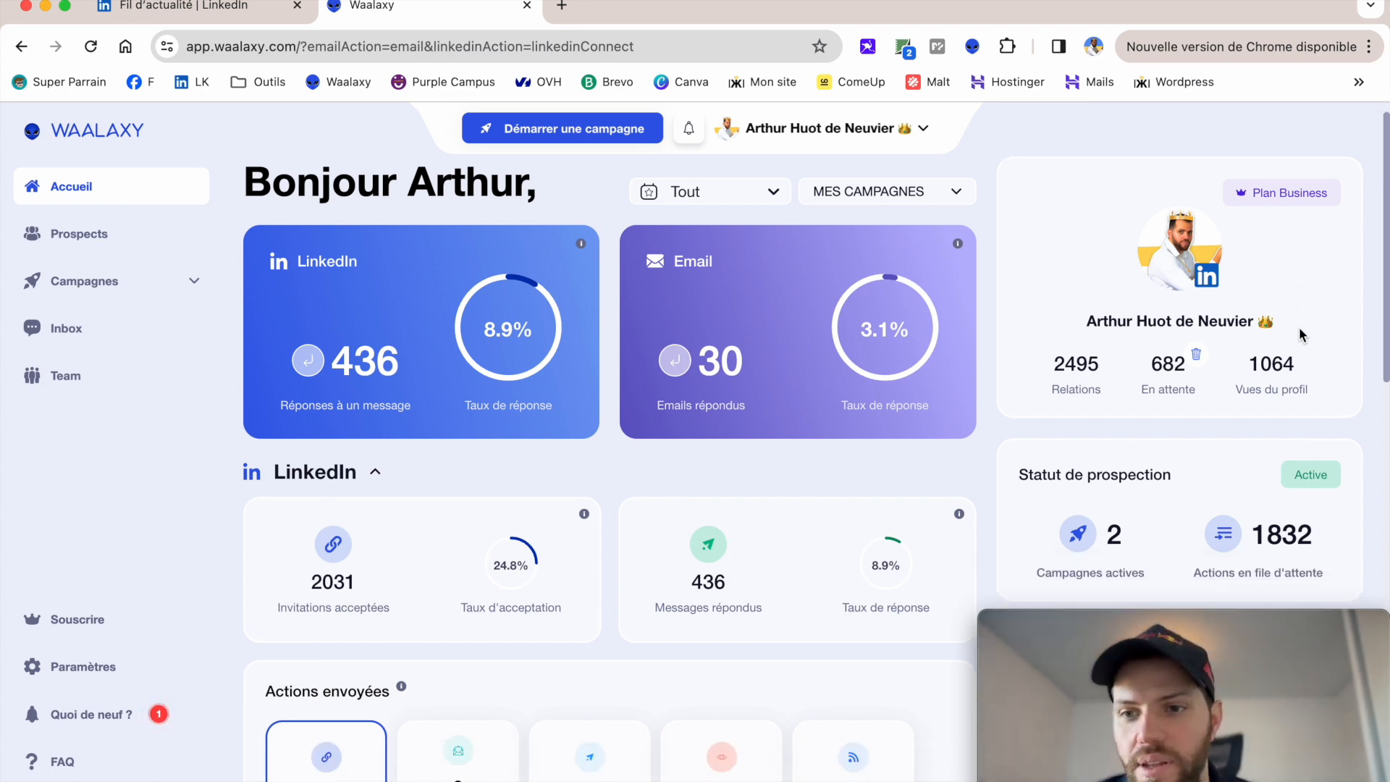
scroll(1299, 328, "up", 2)
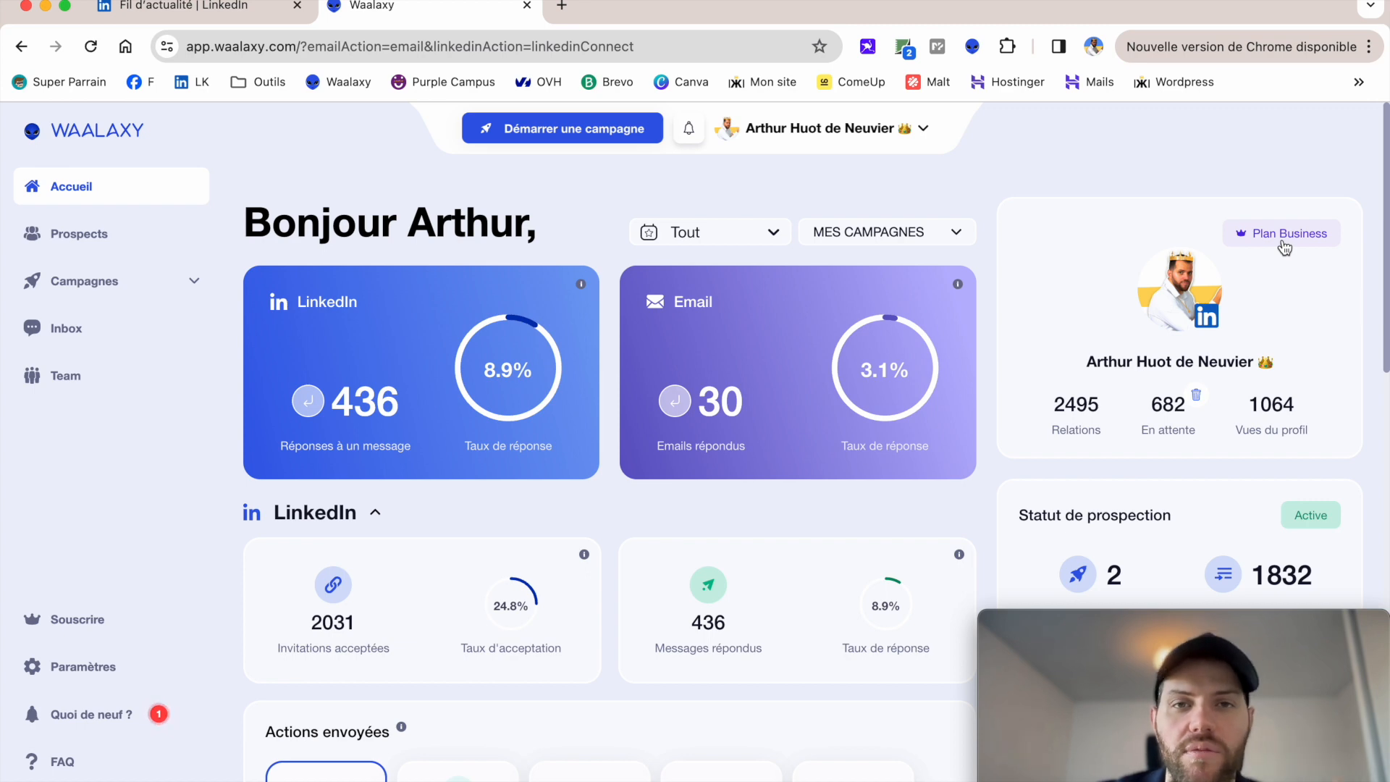
scroll(1285, 248, "down", 2)
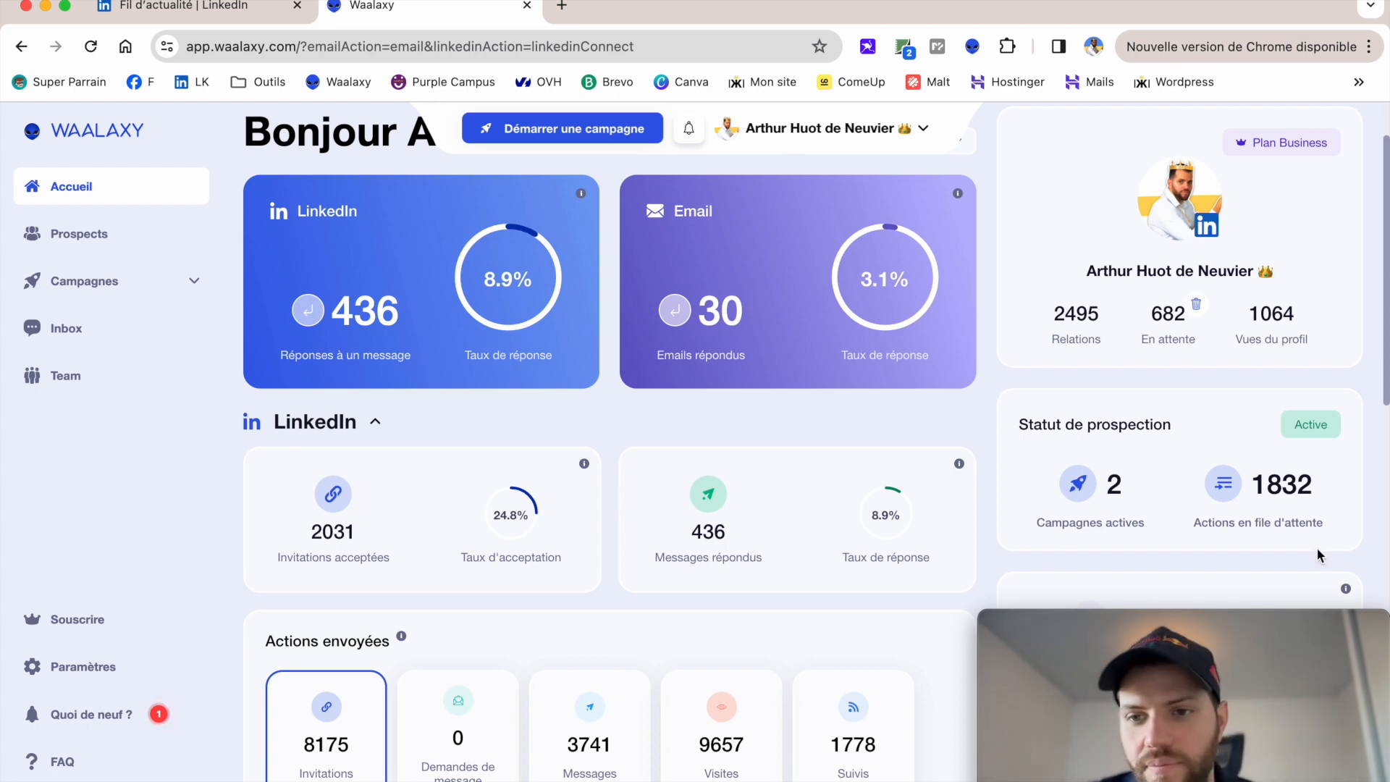
scroll(1251, 464, "down", 2)
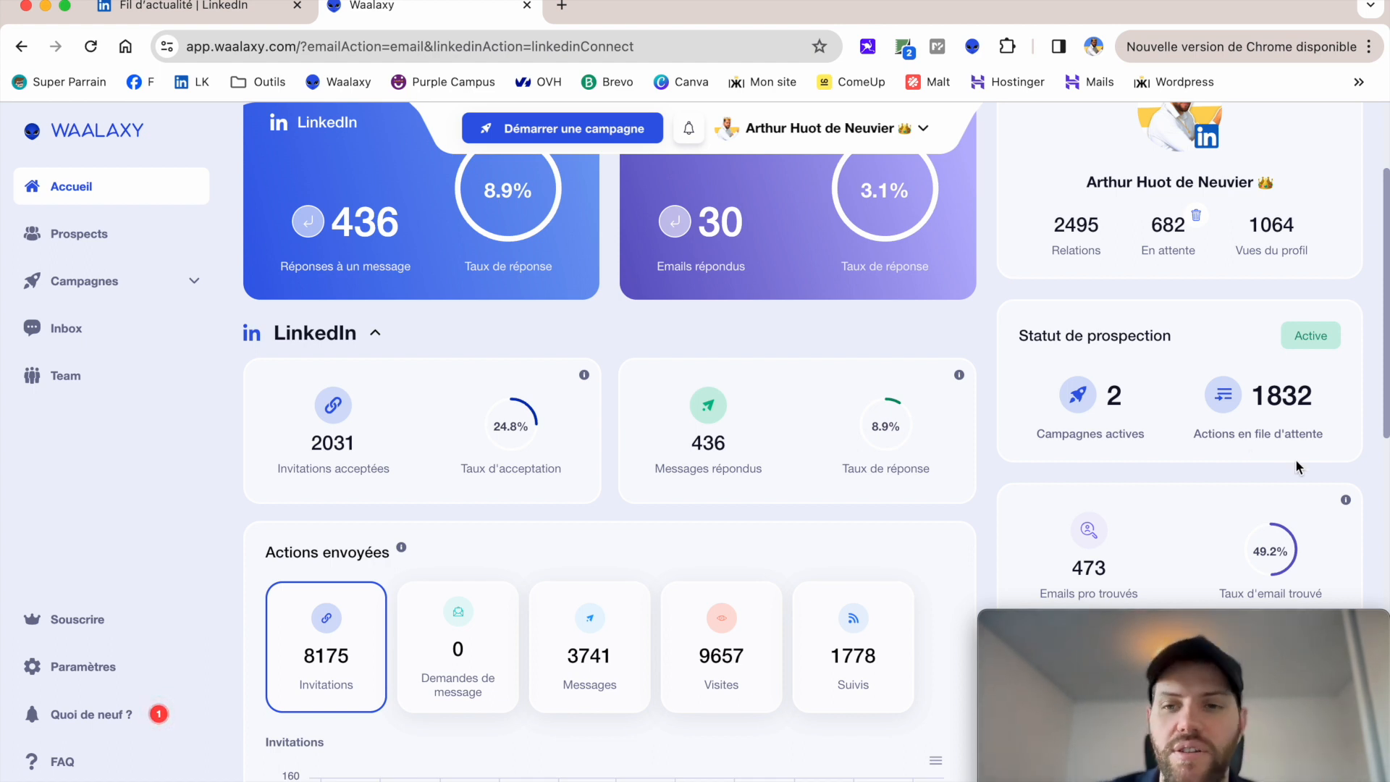
scroll(1261, 434, "down", 1)
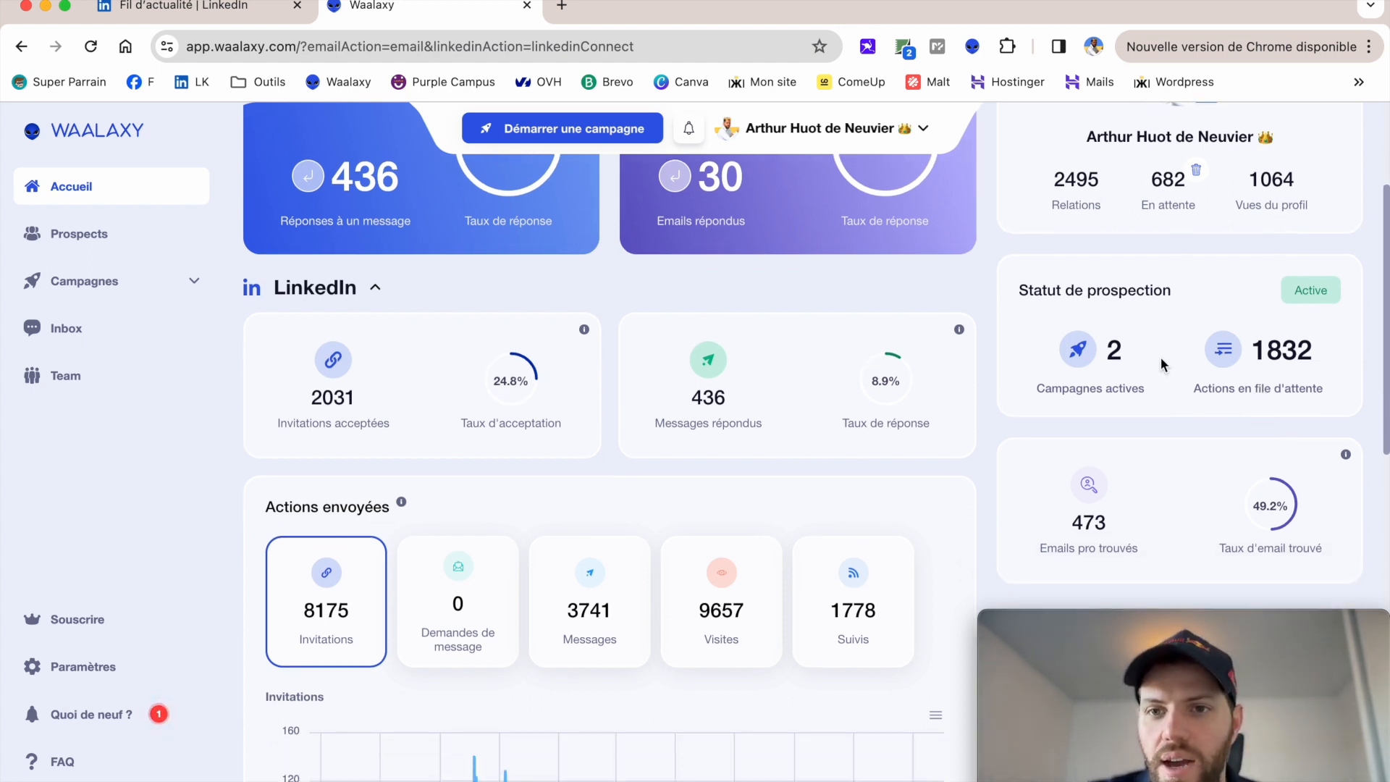
scroll(1161, 358, "up", 1)
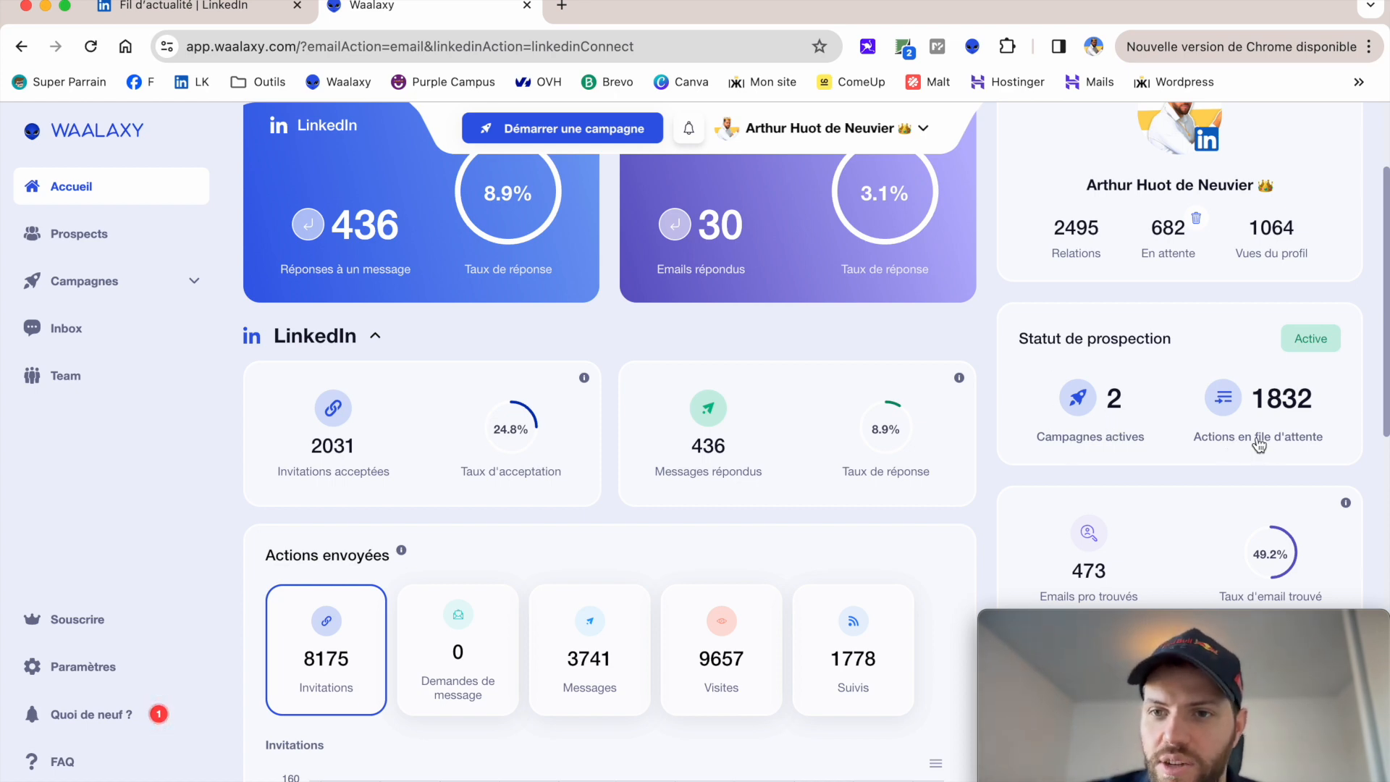
mouse_move(1307, 344)
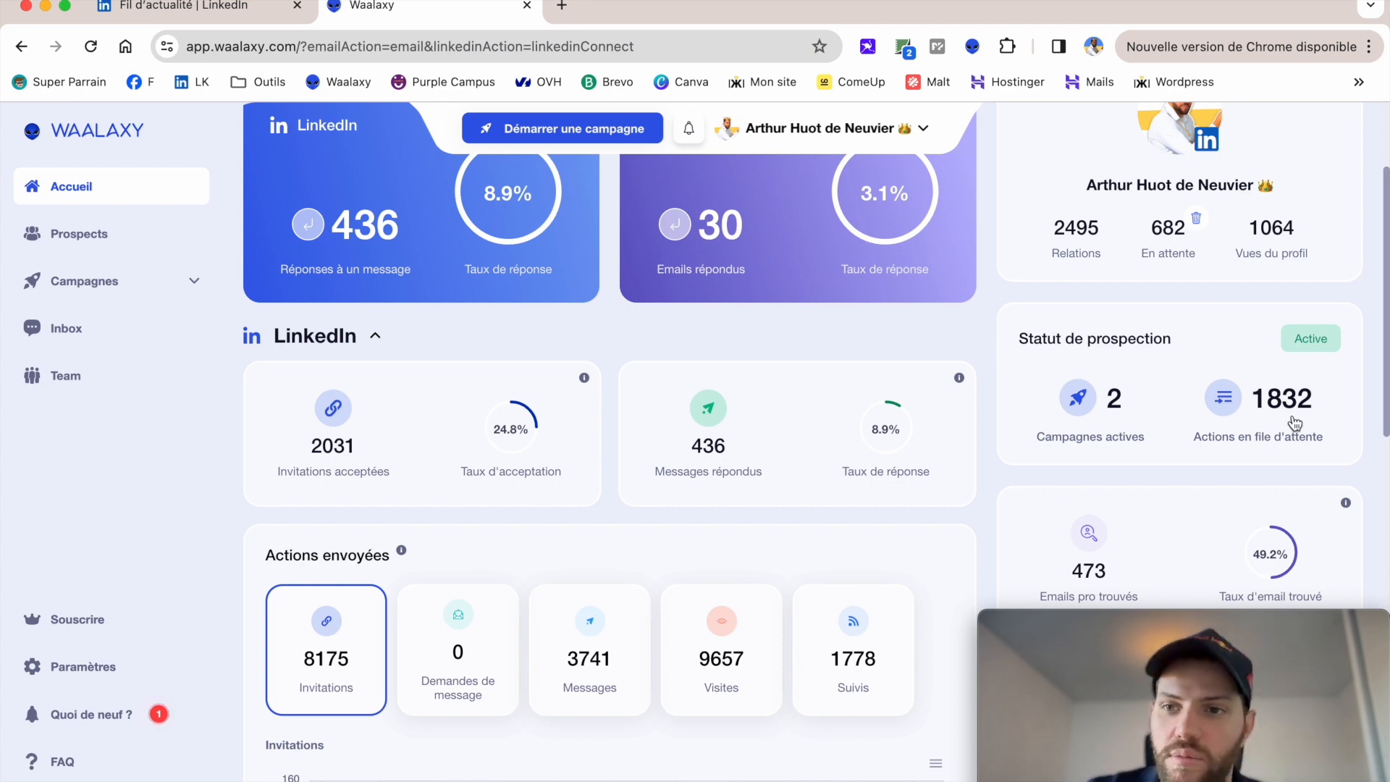
scroll(1296, 419, "down", 2)
scroll(1294, 422, "down", 3)
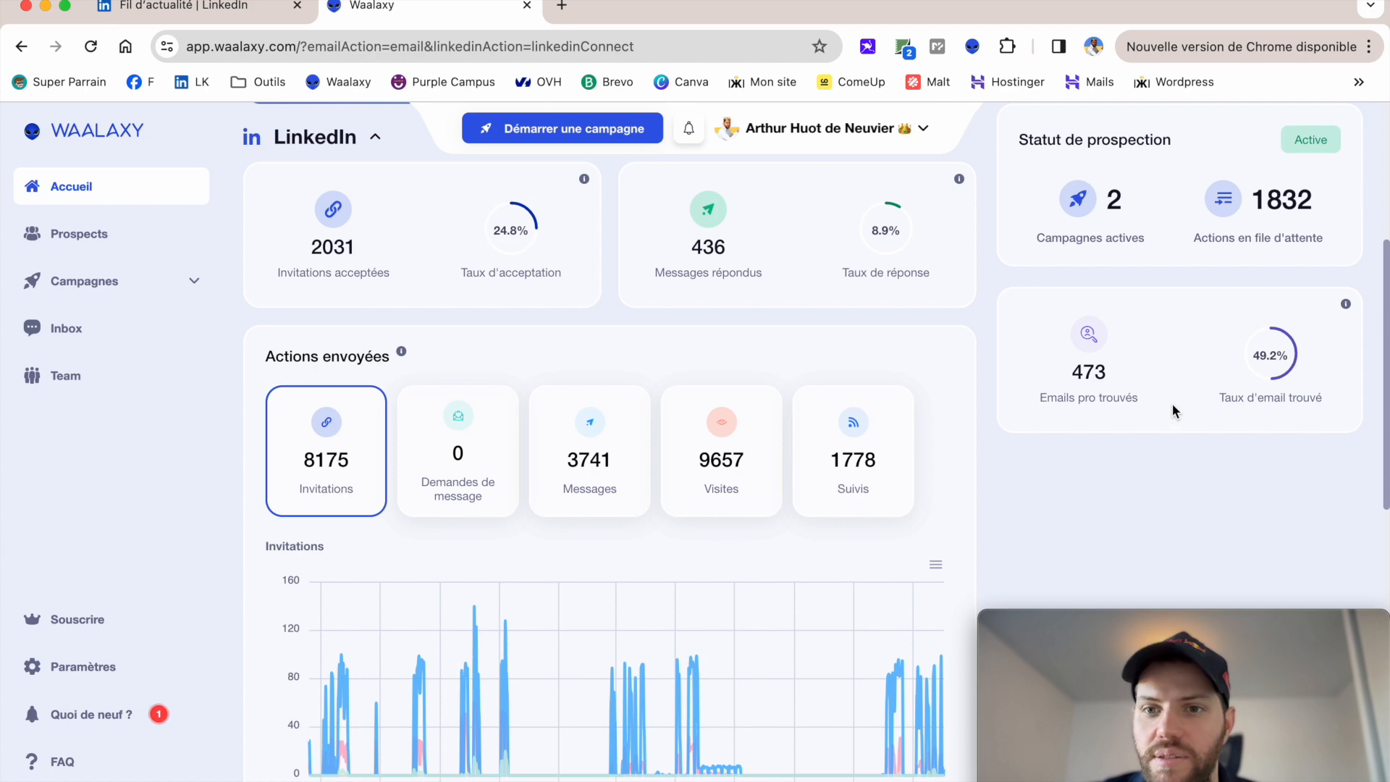
scroll(1102, 330, "down", 1)
scroll(1102, 329, "up", 5)
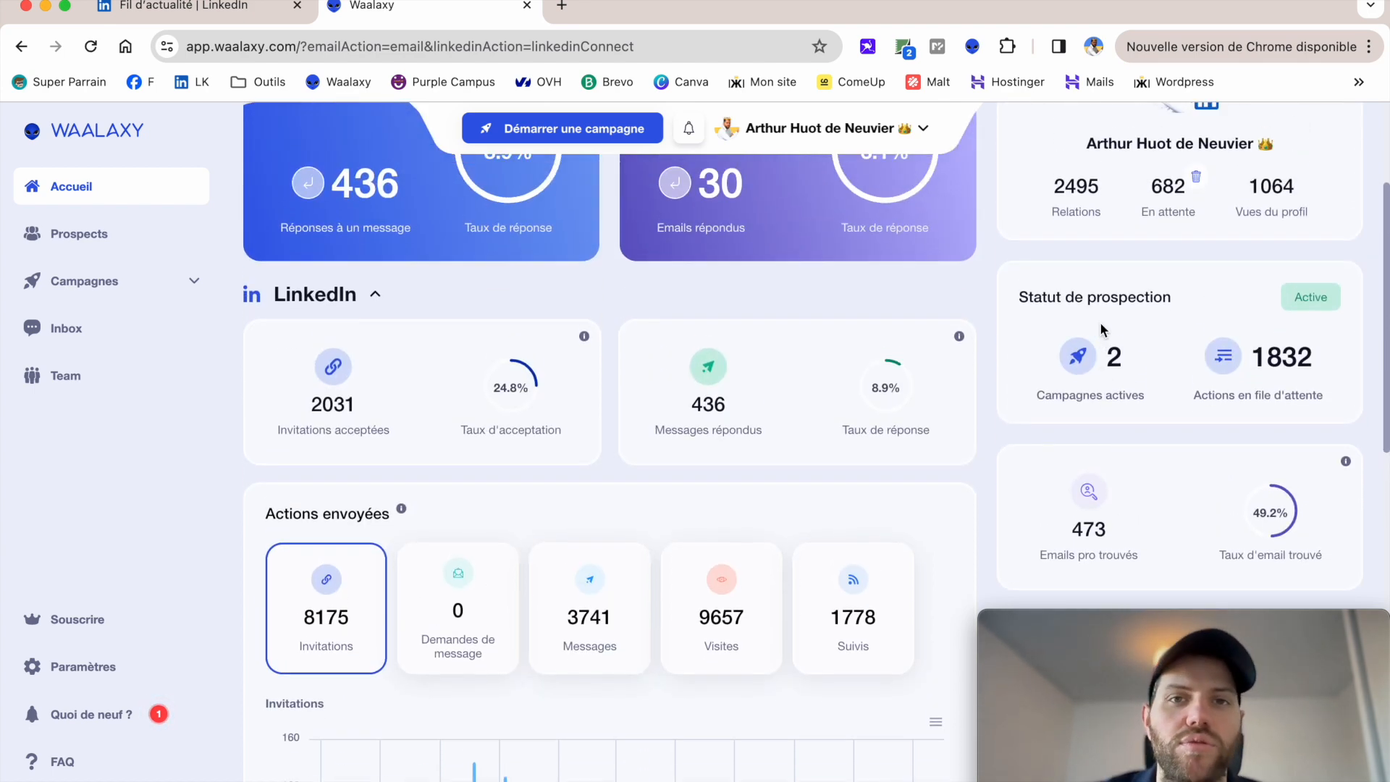
Filter the dashboard statistics to the Icebreaker campaign over 30 derniers jours and review its response and acceptance rates.
scroll(1101, 327, "up", 5)
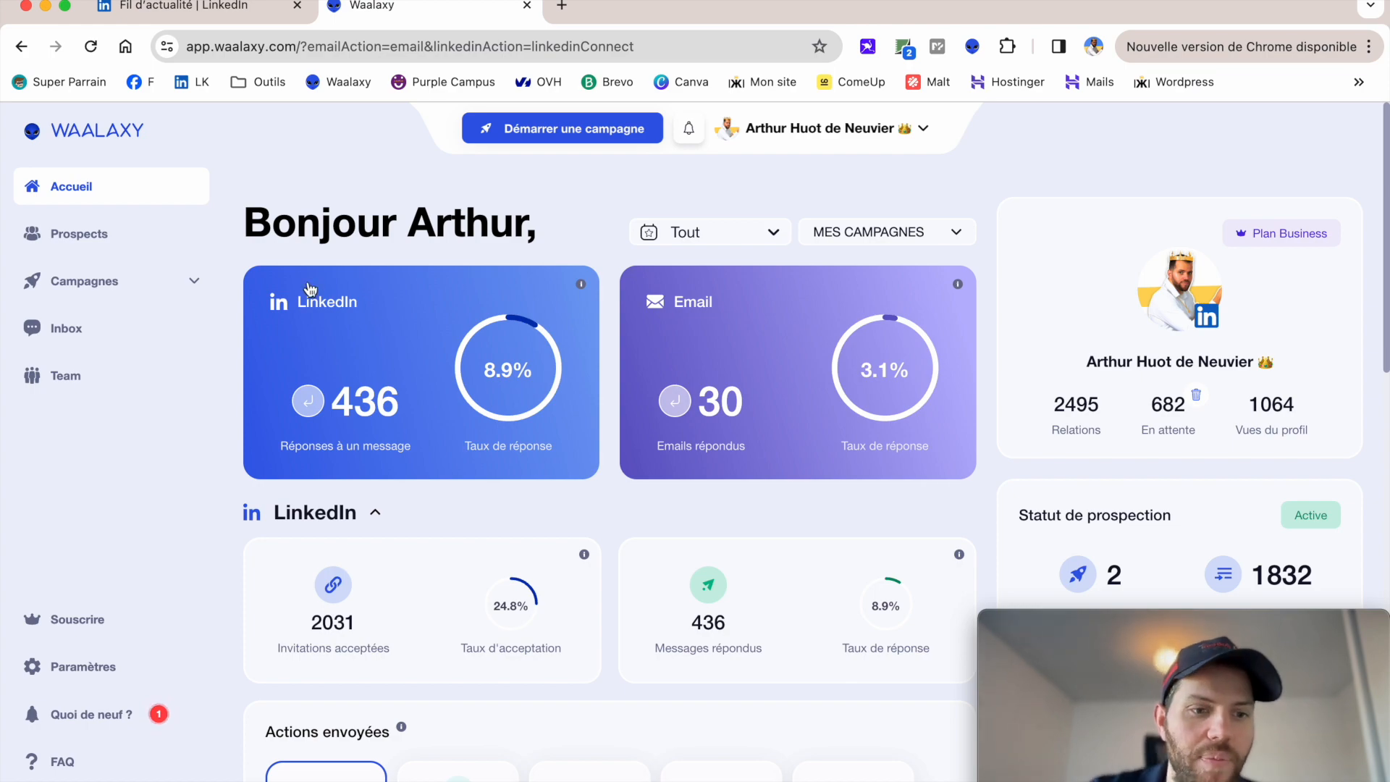
scroll(309, 290, "down", 1)
scroll(308, 288, "down", 15)
scroll(308, 288, "up", 15)
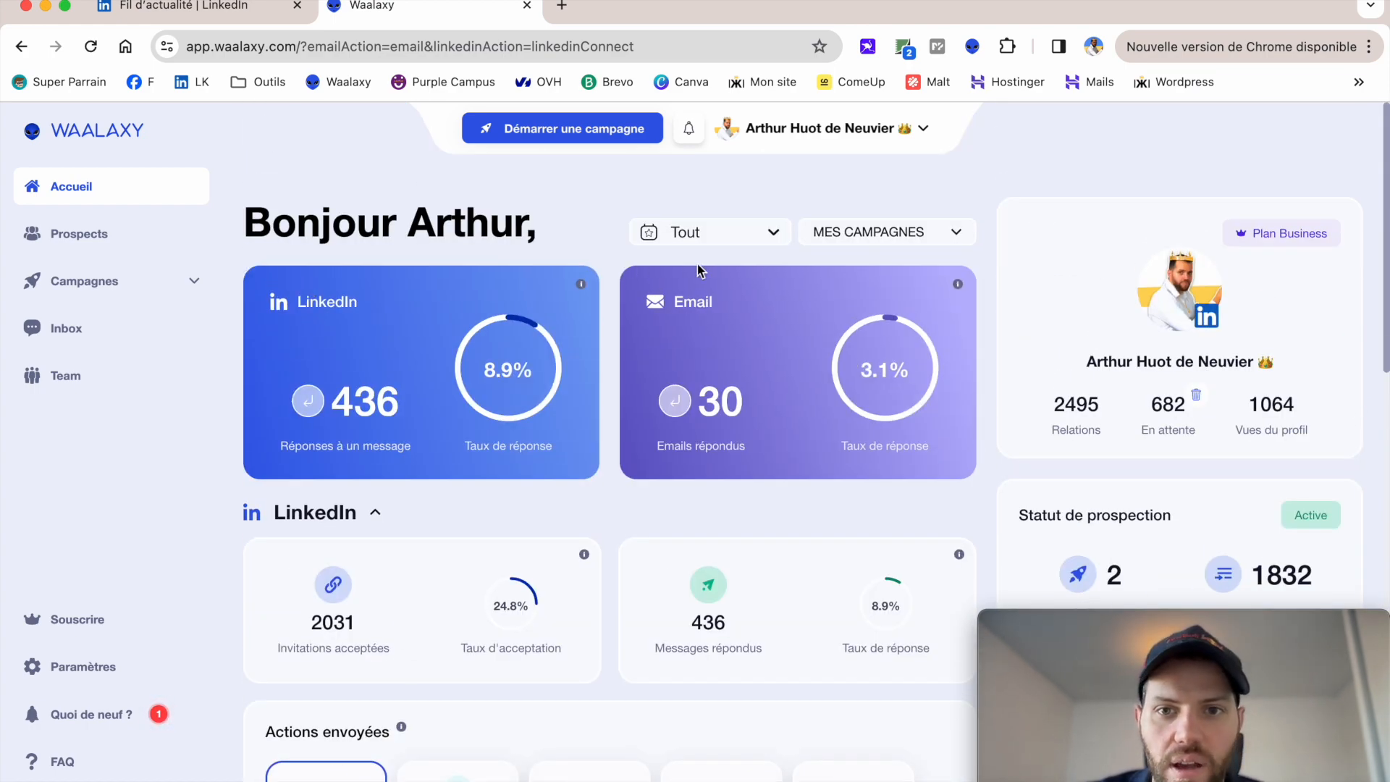
left_click(898, 232)
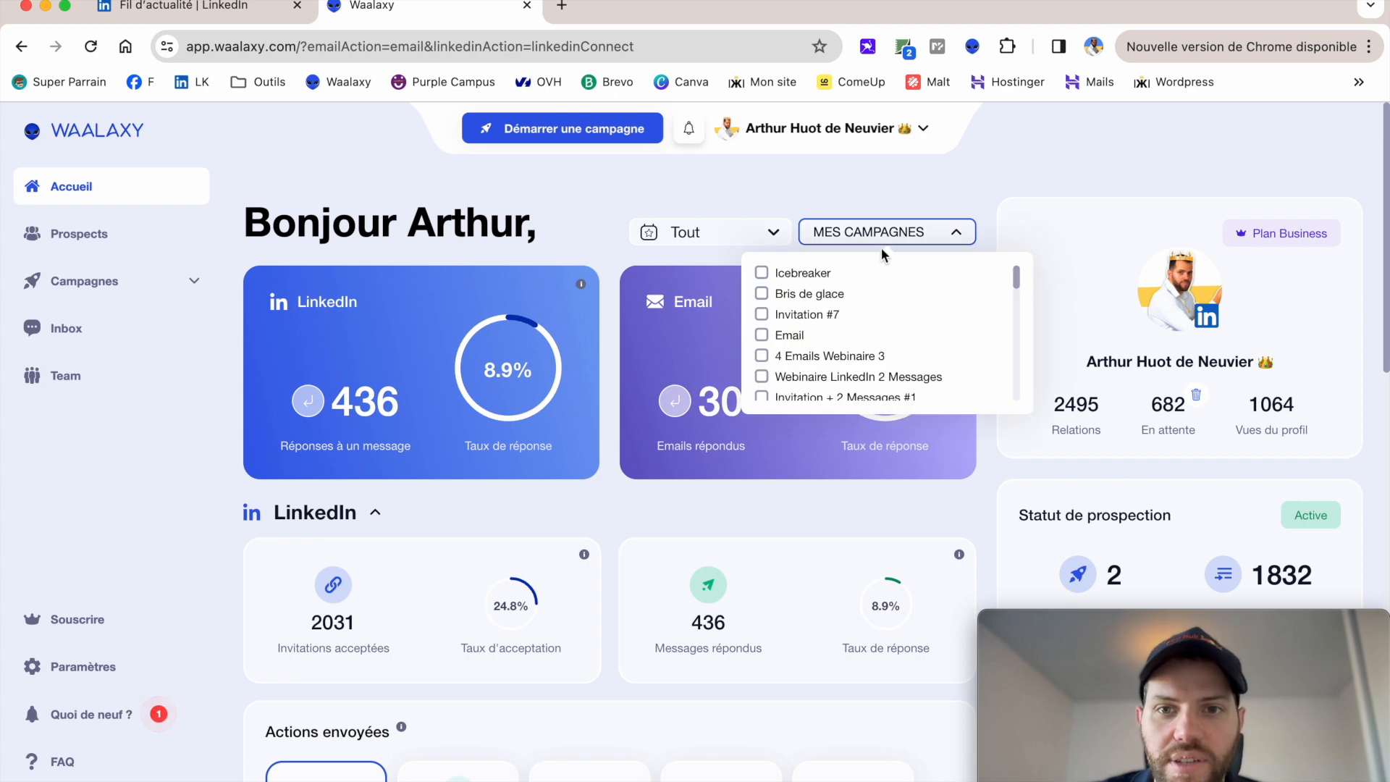
left_click(762, 275)
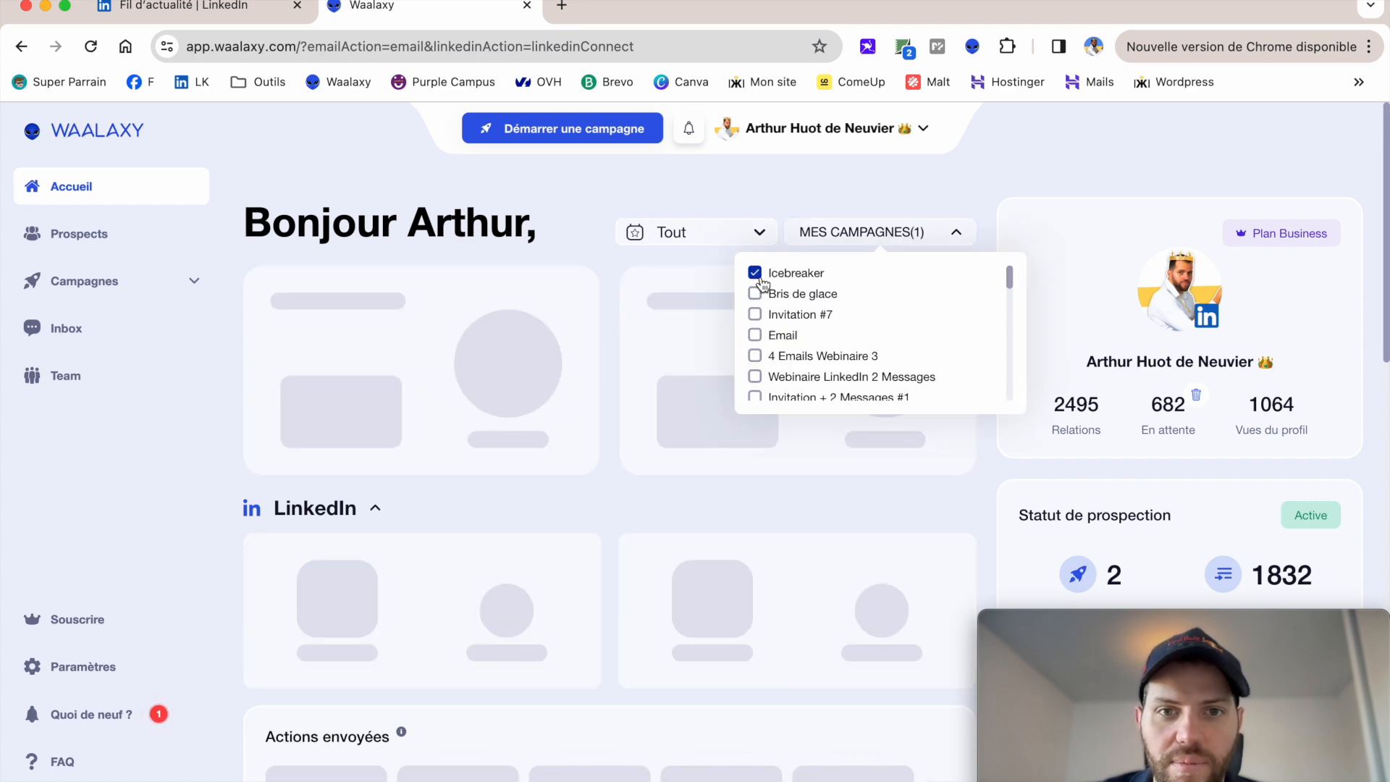
left_click(688, 233)
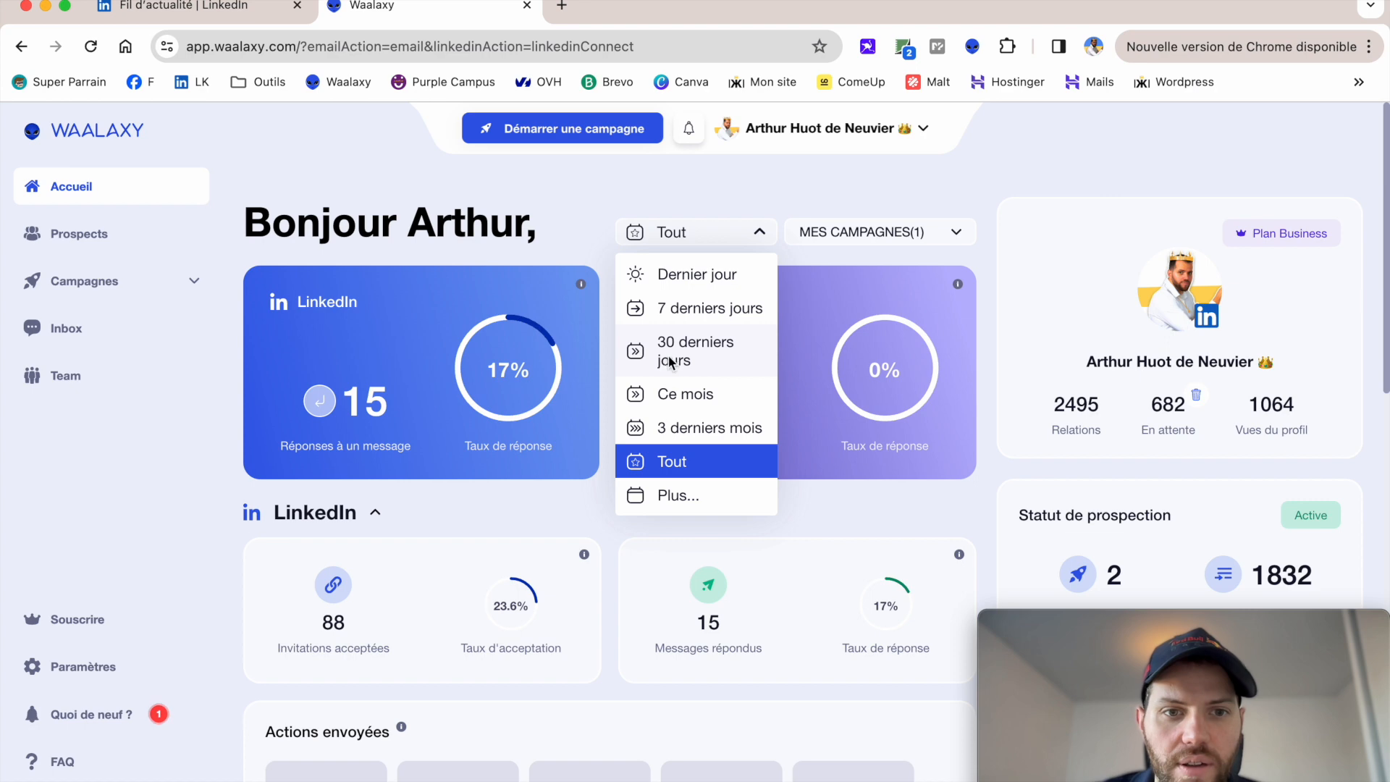
left_click(673, 354)
scroll(410, 561, "down", 1)
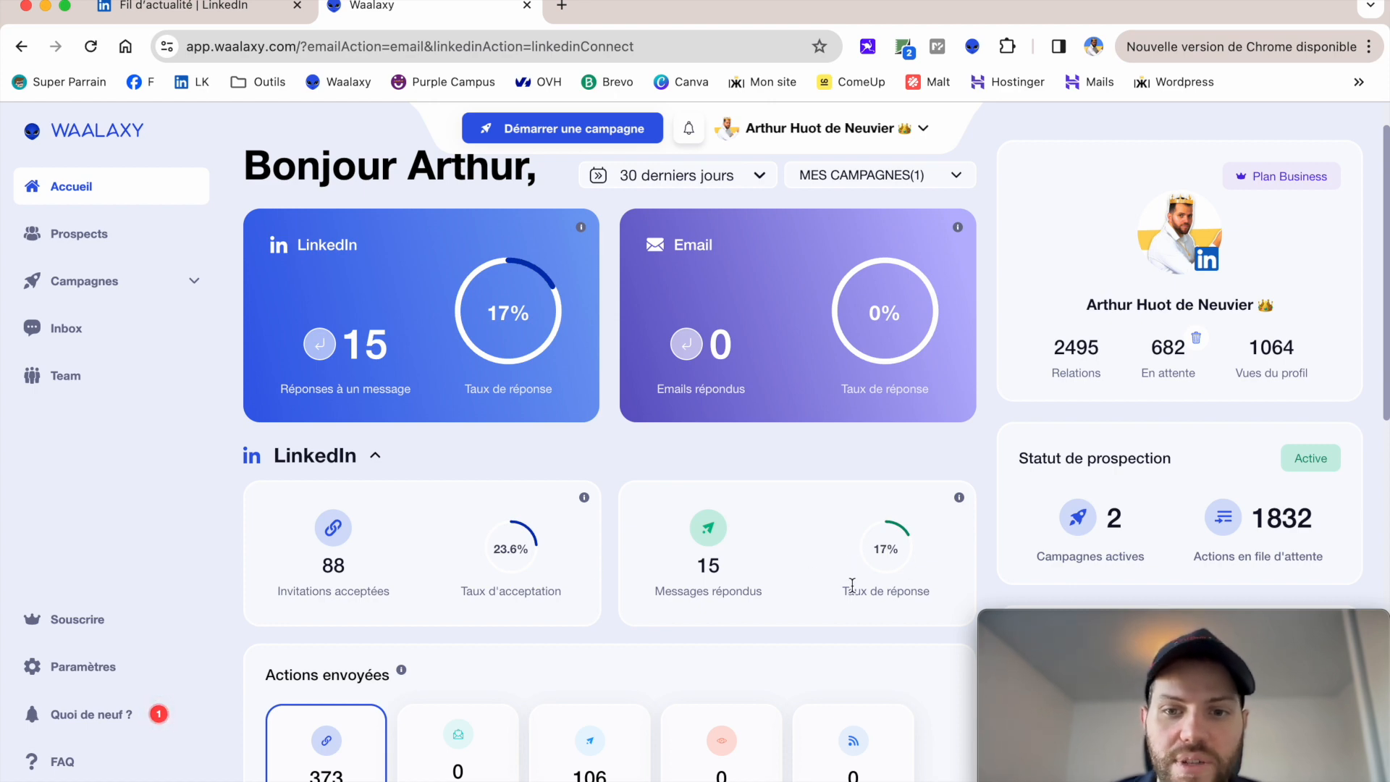
scroll(699, 533, "down", 1)
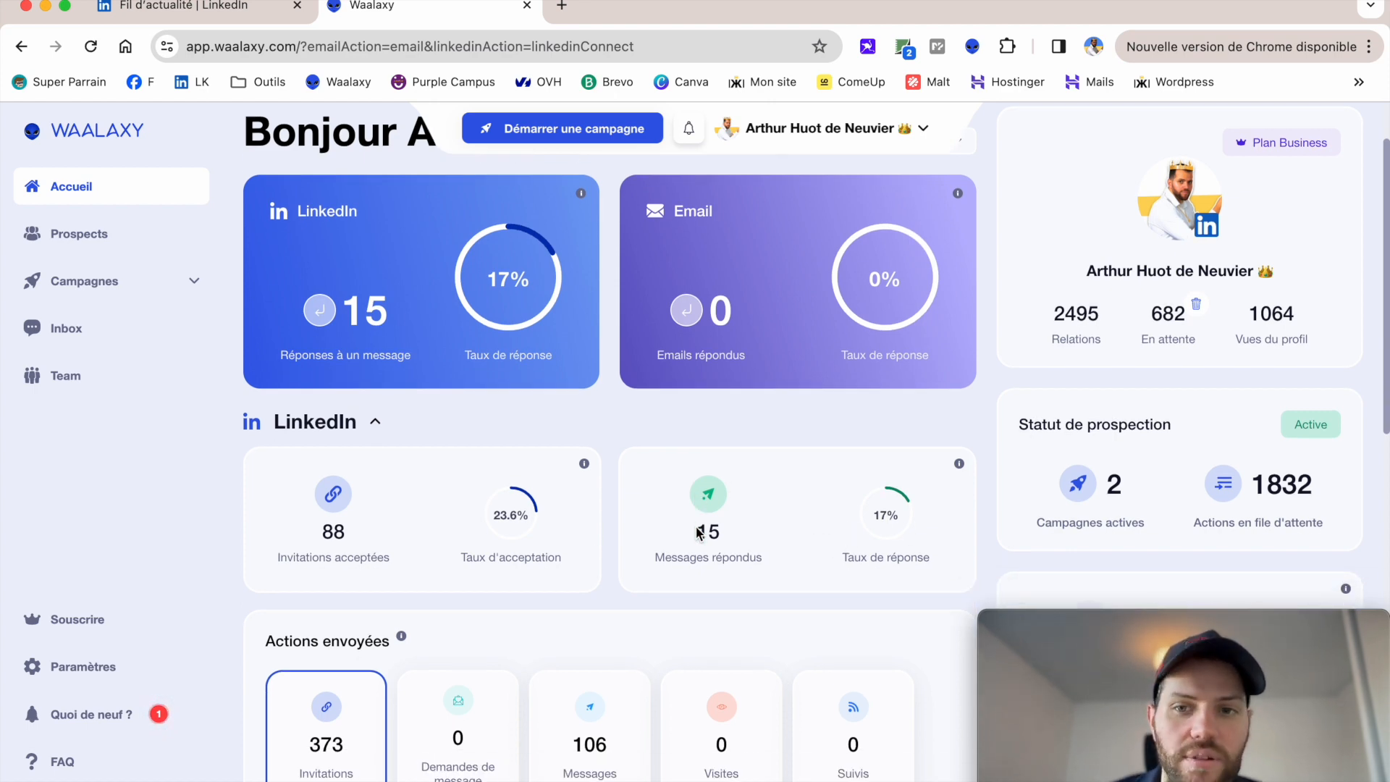
scroll(700, 533, "up", 2)
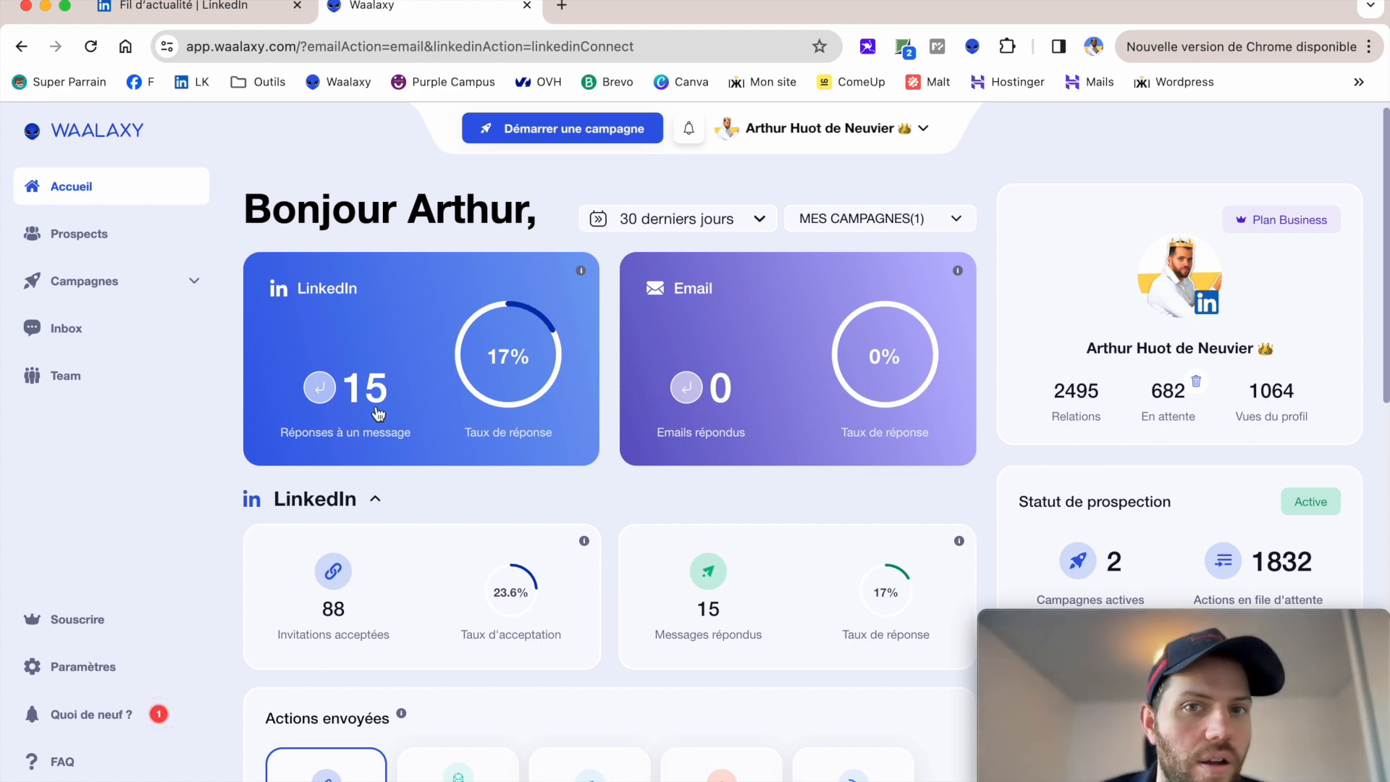
Open the Waalaxy prospect lists, and switch to LinkedIn to search for "directeurs commerciaux".
left_click(82, 242)
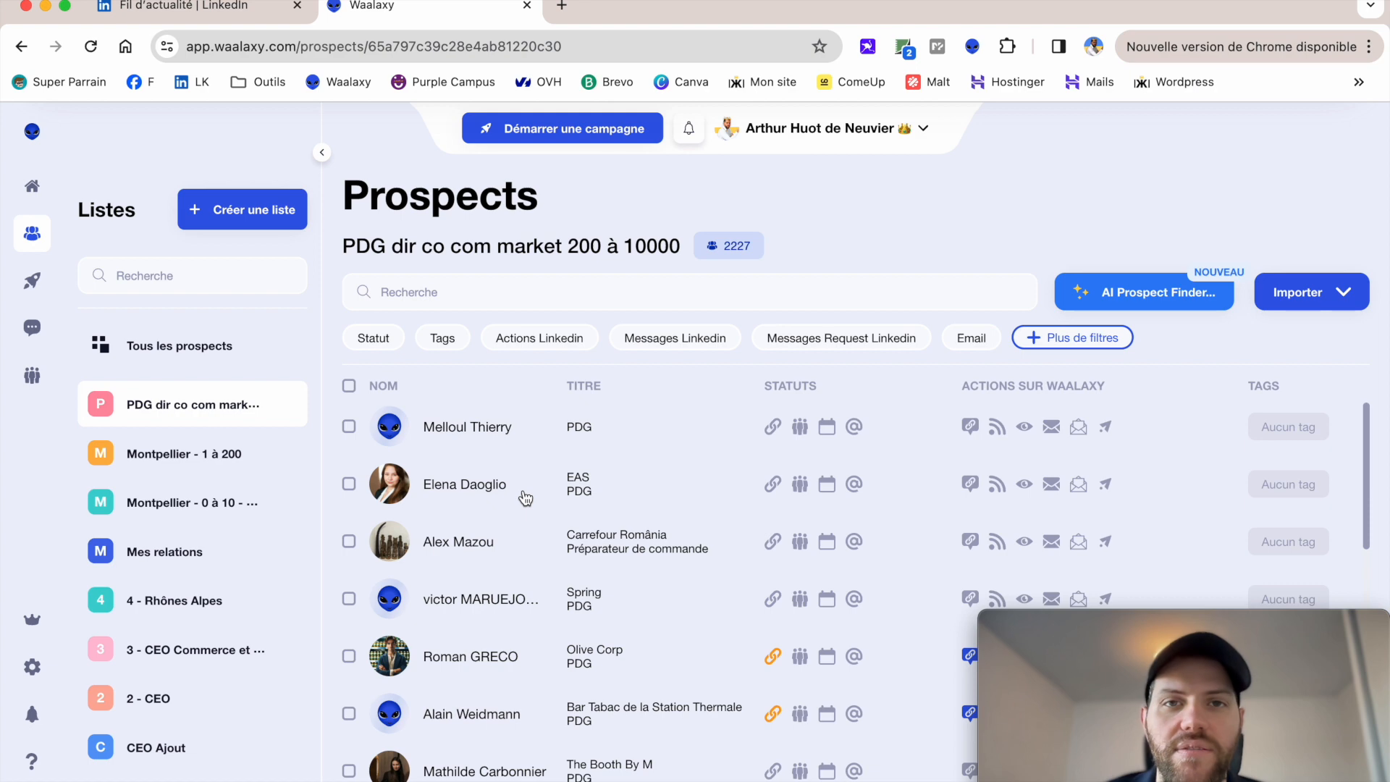
left_click(235, 9)
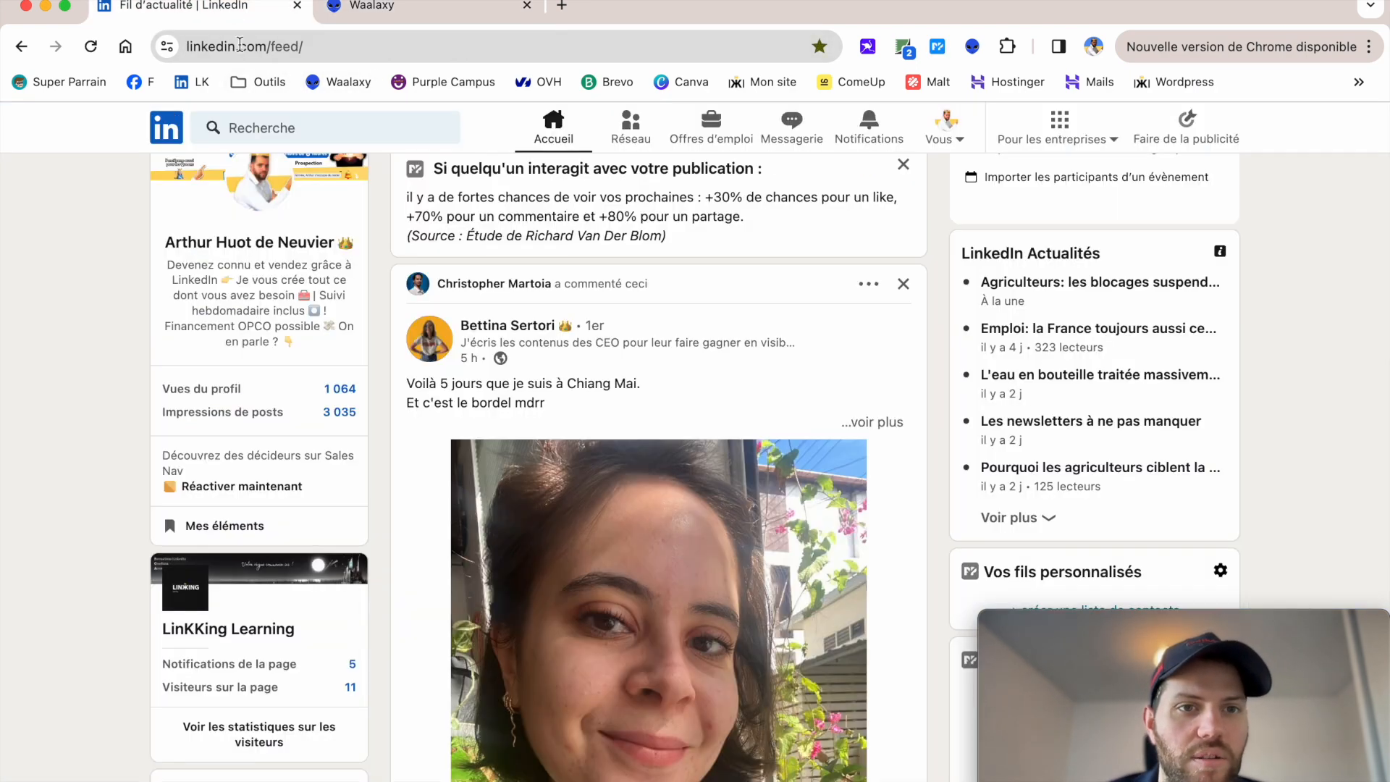
left_click(283, 130)
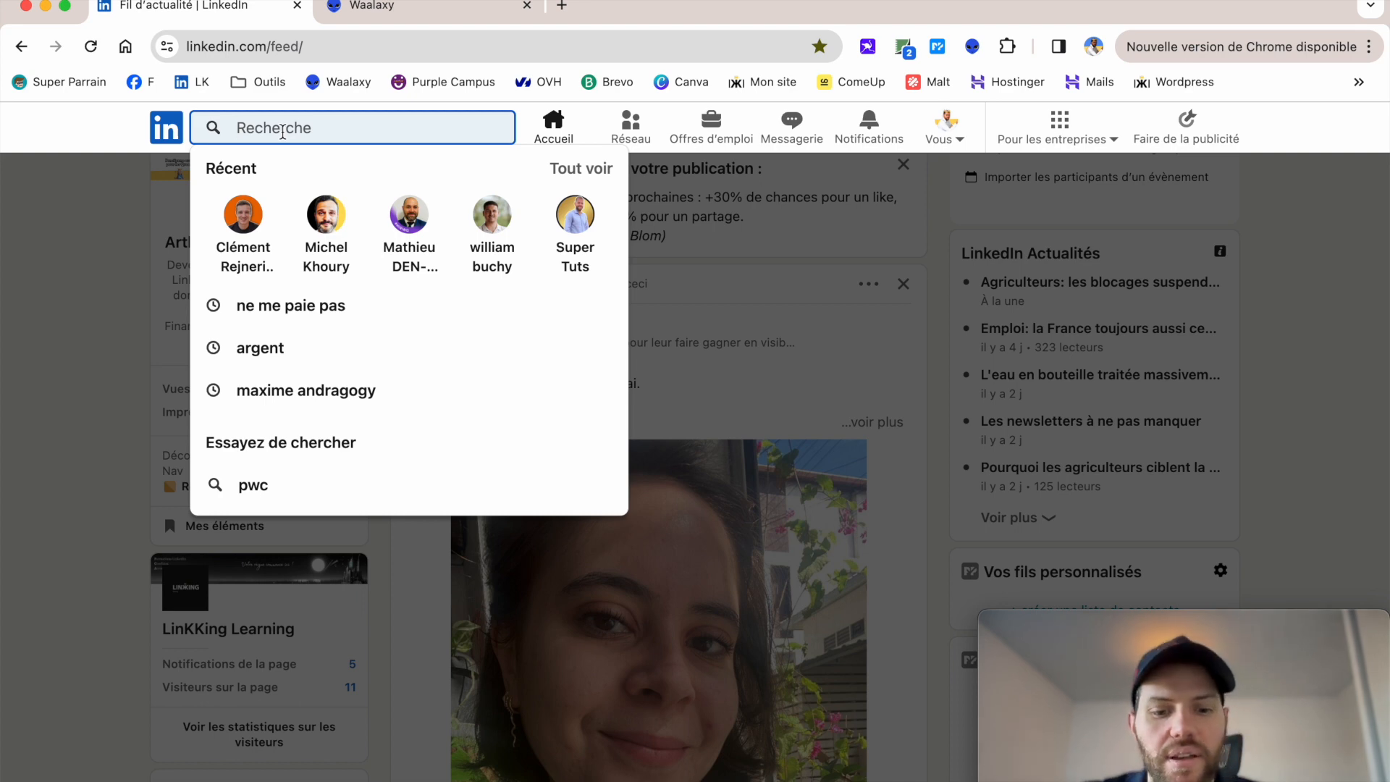
type("directeurs ")
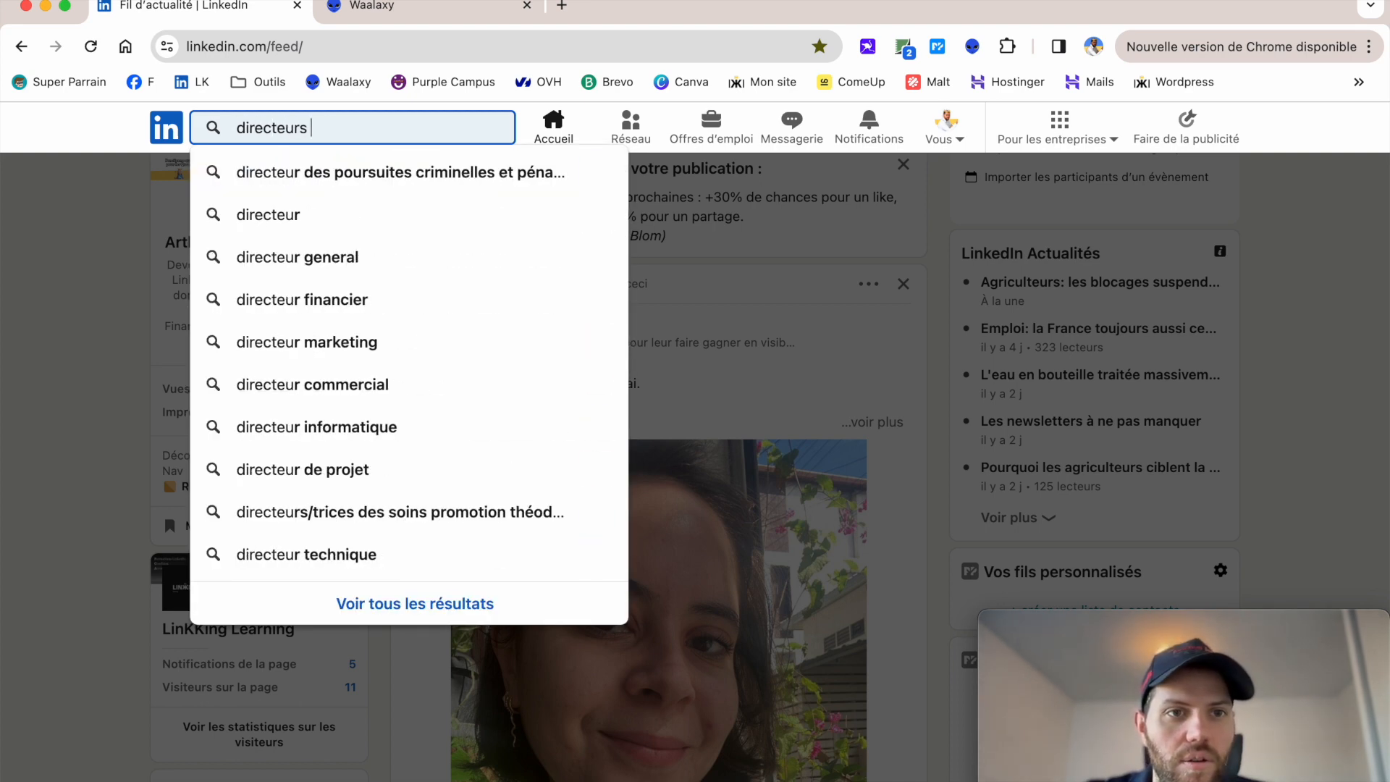
type("commerciaux")
key("Return")
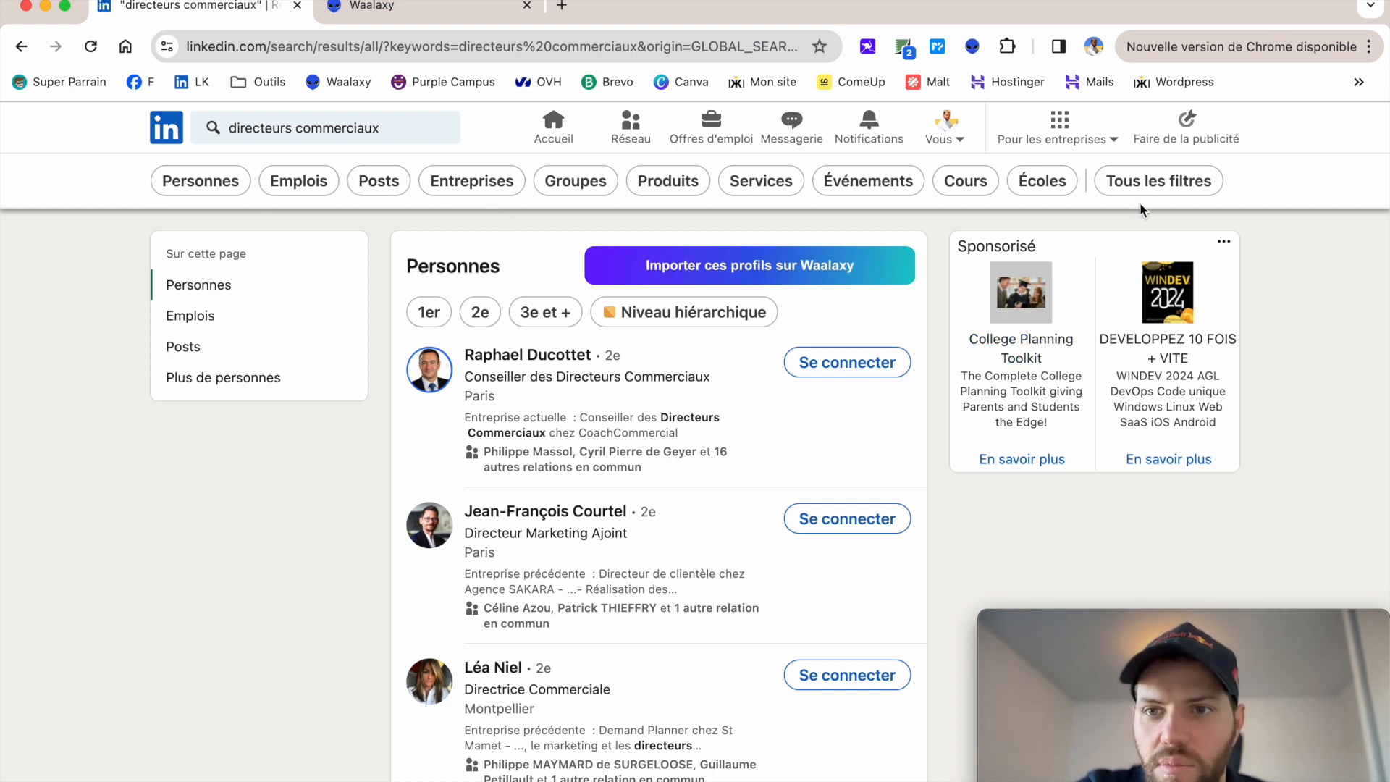
Filter the people search by the title keyword "Directeur" using all filters, and apply it to the results.
left_click(1155, 185)
scroll(1005, 437, "down", 1)
scroll(1005, 437, "down", 5)
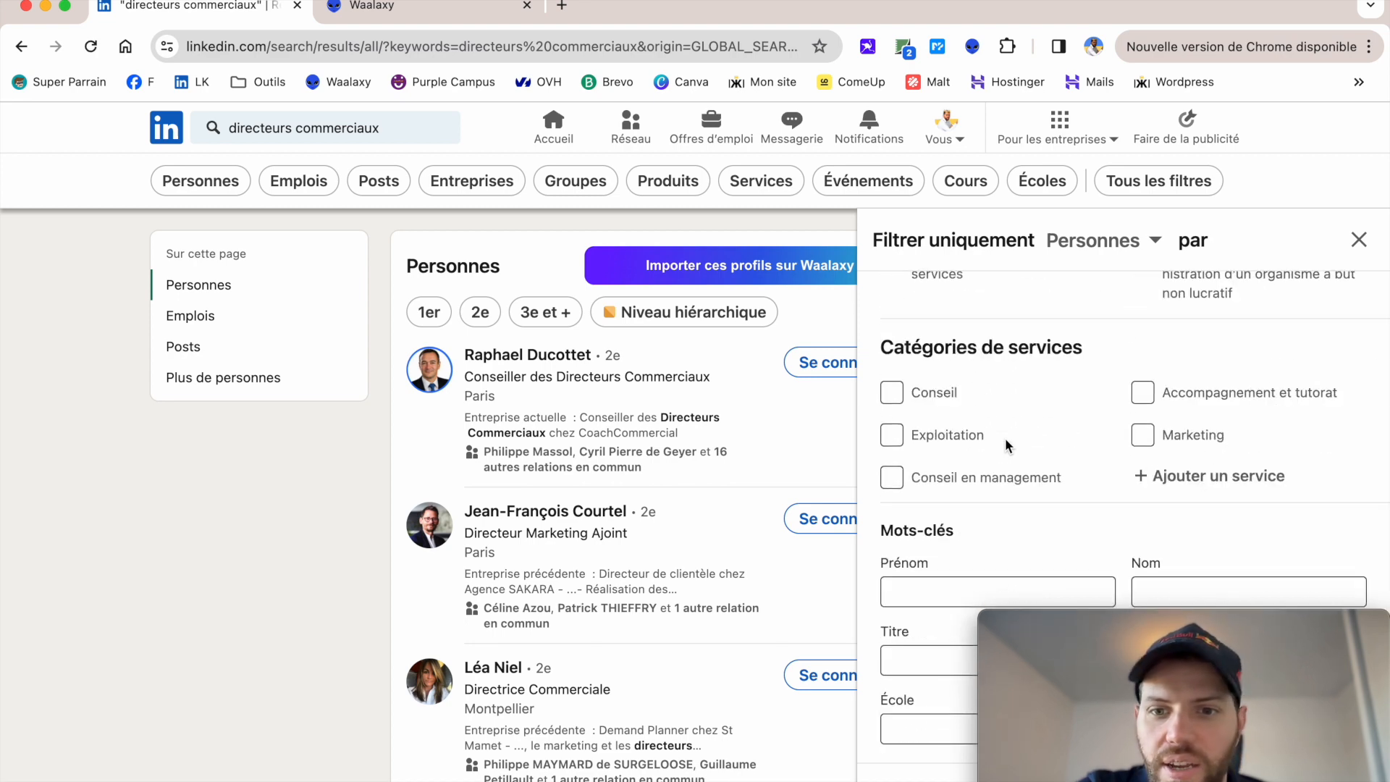
left_click(922, 657)
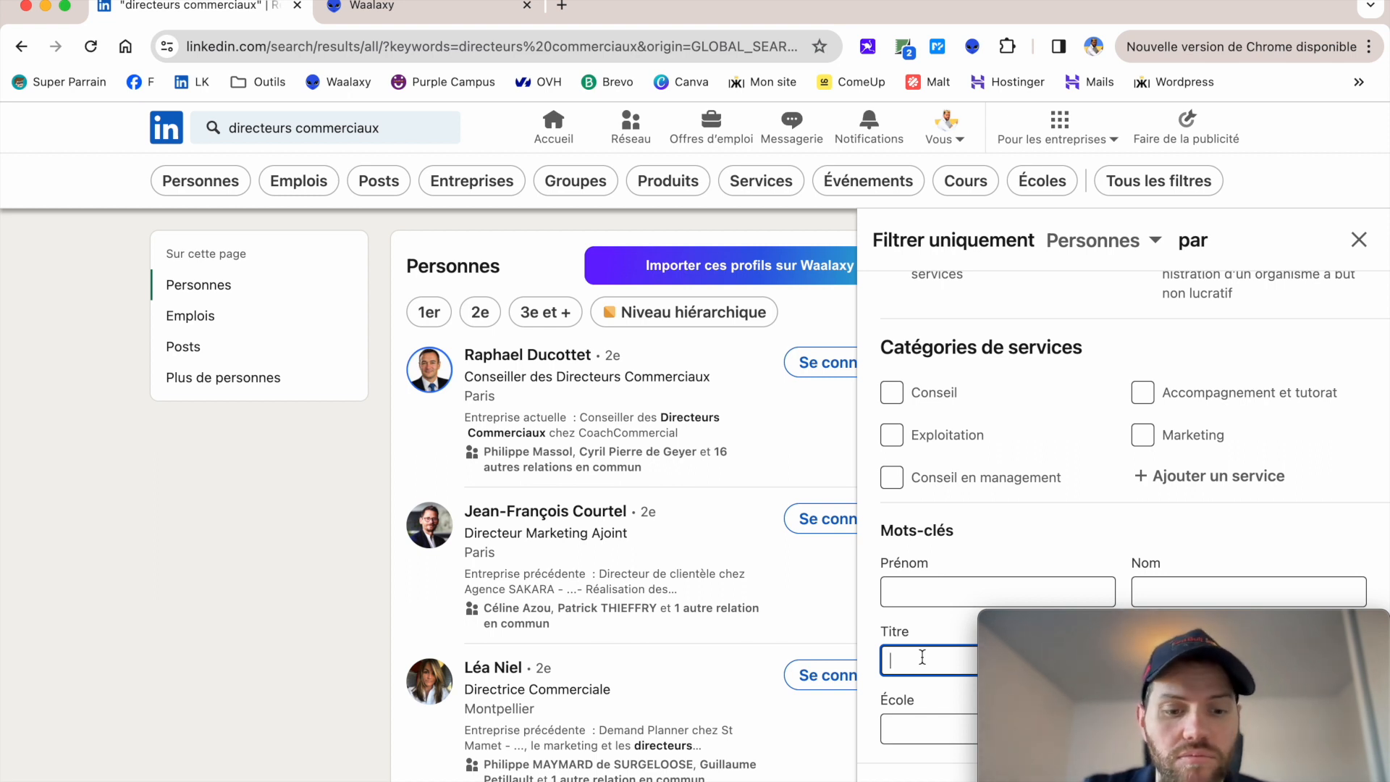
key("BackSpace")
key("BackSpace")
key("BackSpace")
key("BackSpace")
key("BackSpace")
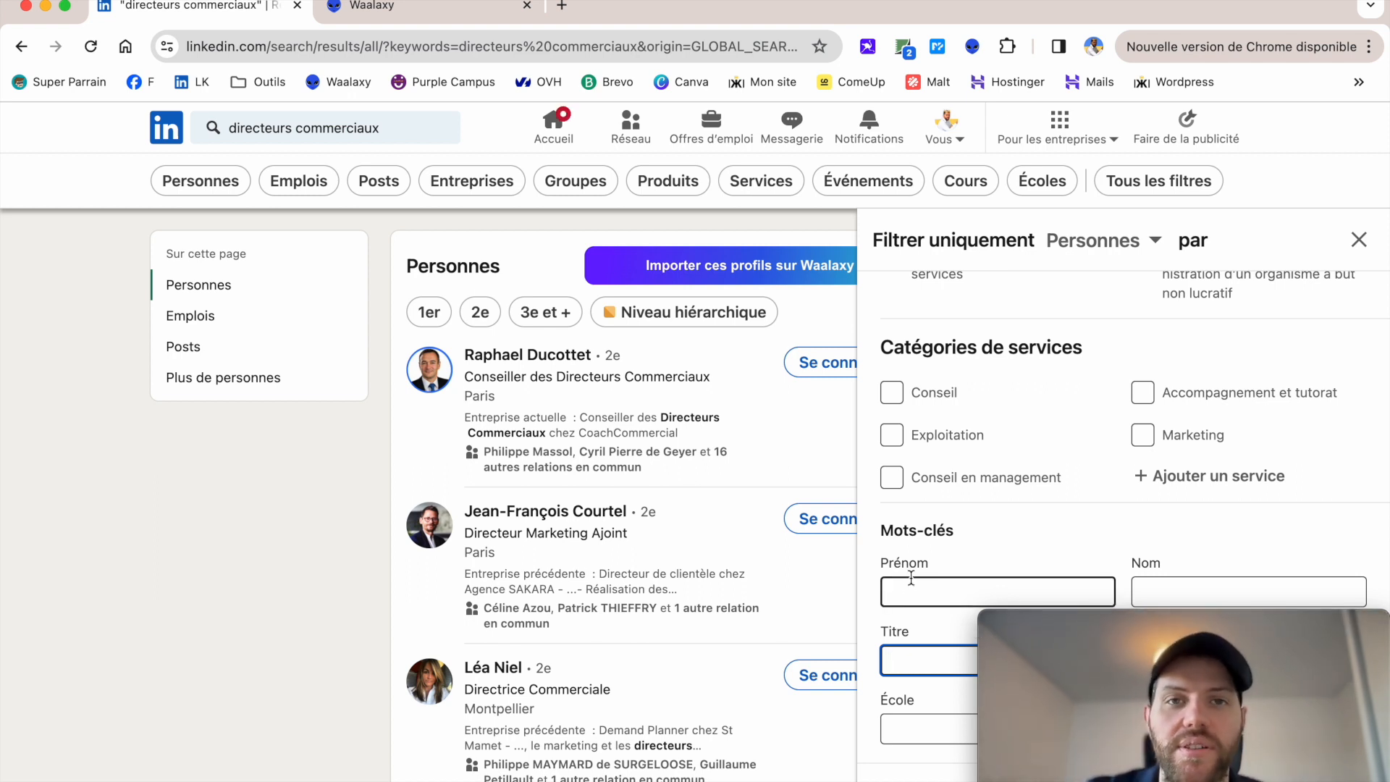
type("Directeur")
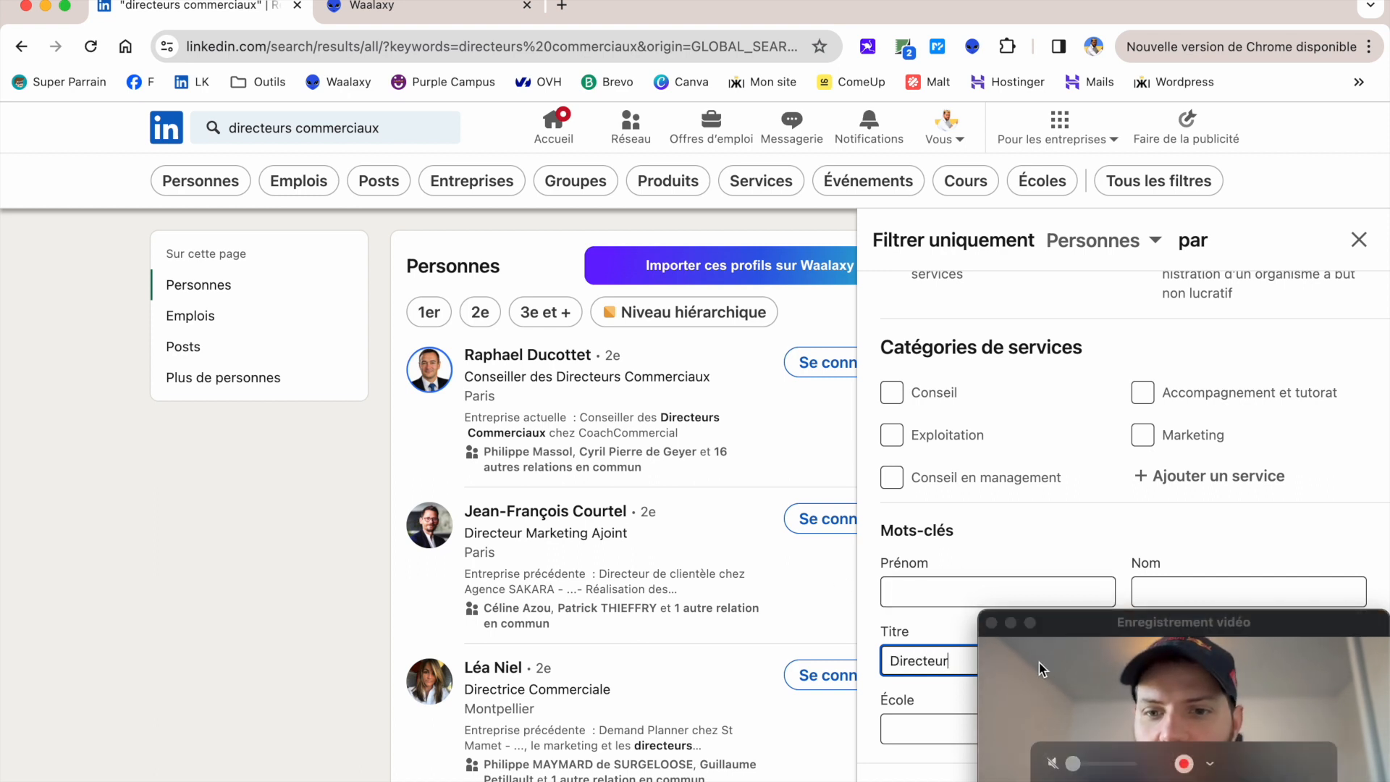
mouse_move(1121, 731)
left_click_drag(1121, 731, 871, 730)
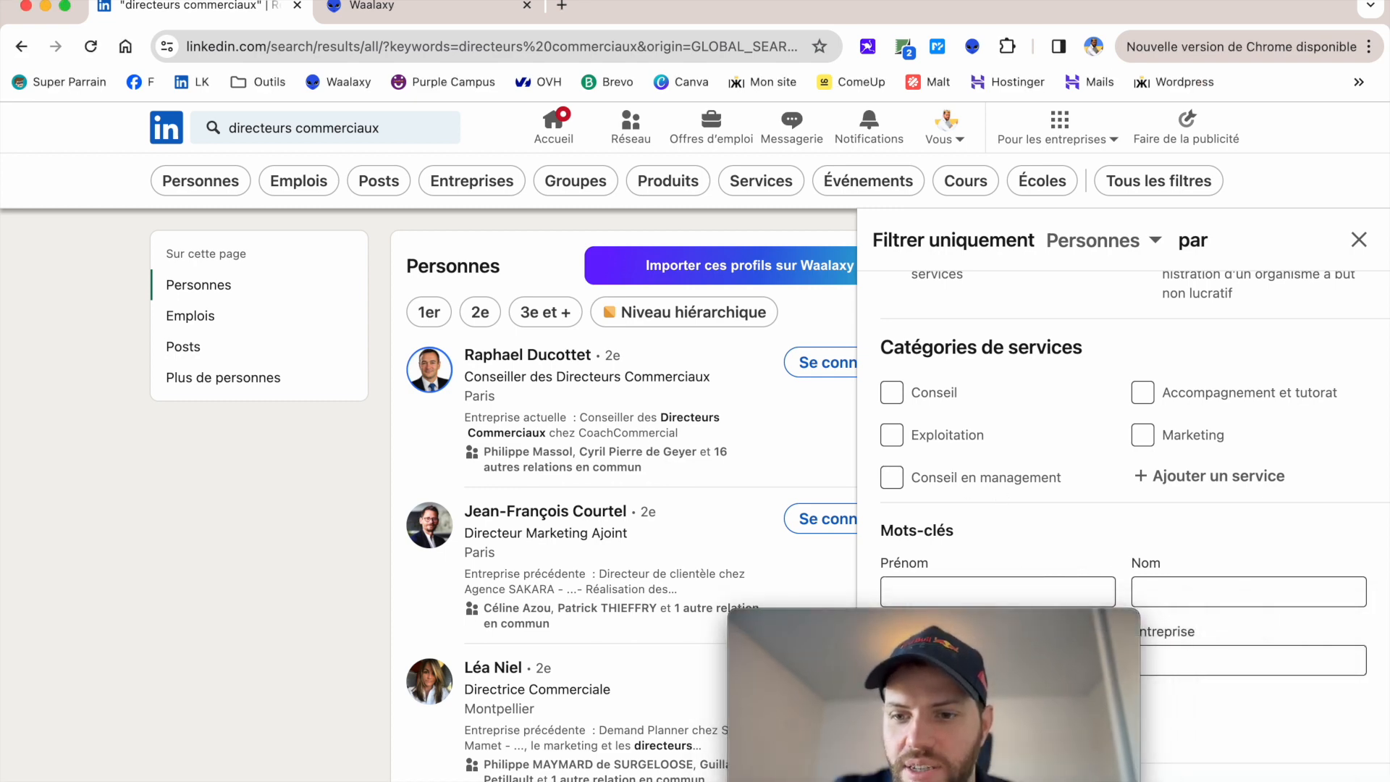
key("Return")
left_click_drag(852, 681, 1117, 712)
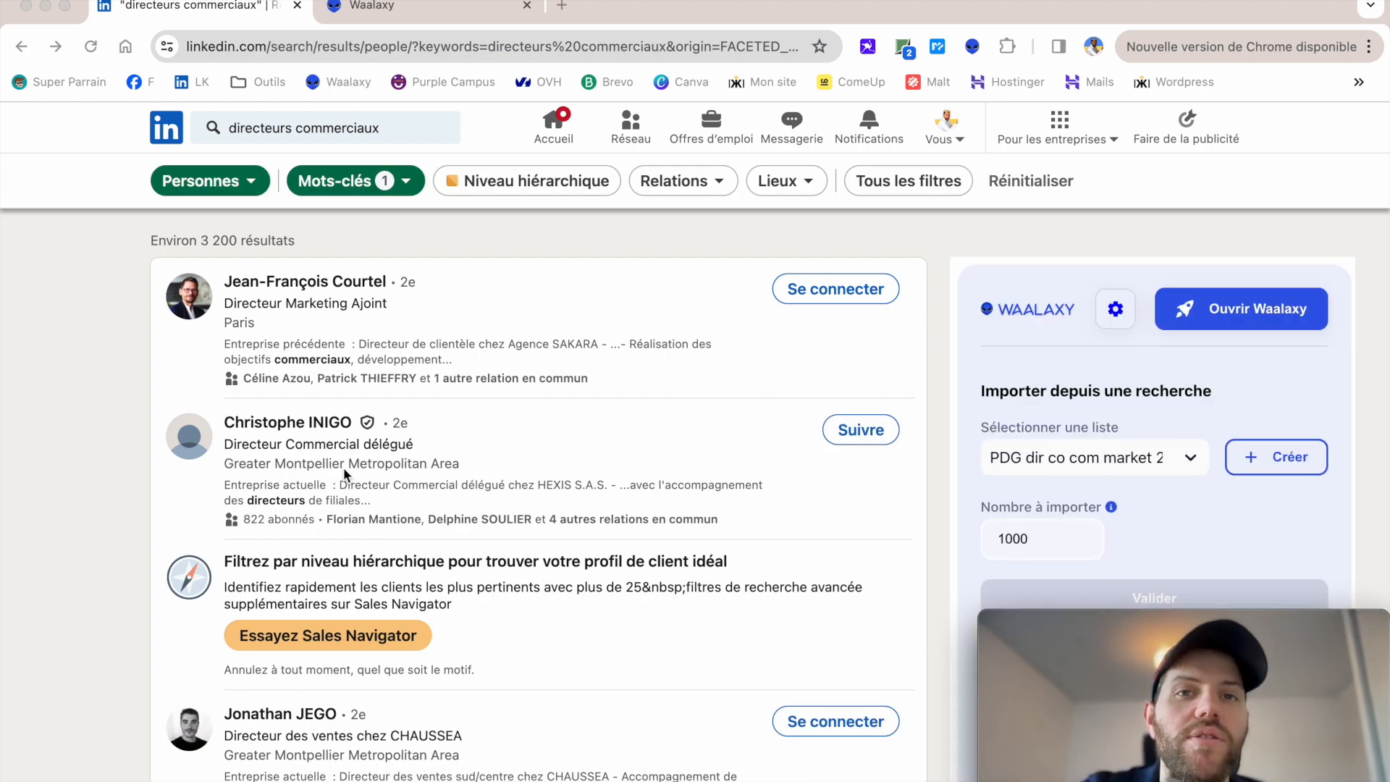
Review the filtered search results, and open the Waalaxy extension's import form to browse the existing destination lists.
scroll(390, 553, "down", 10)
scroll(389, 553, "down", 5)
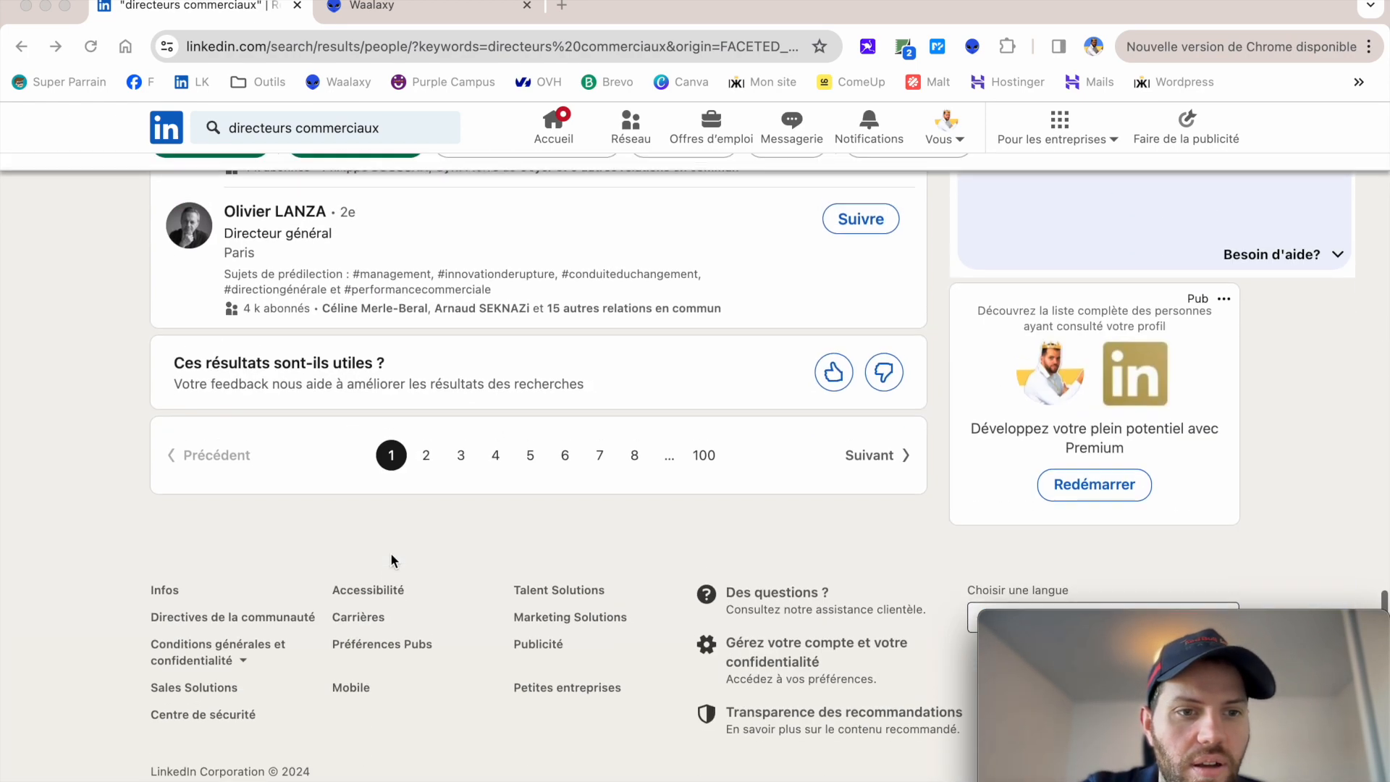
scroll(390, 553, "up", 15)
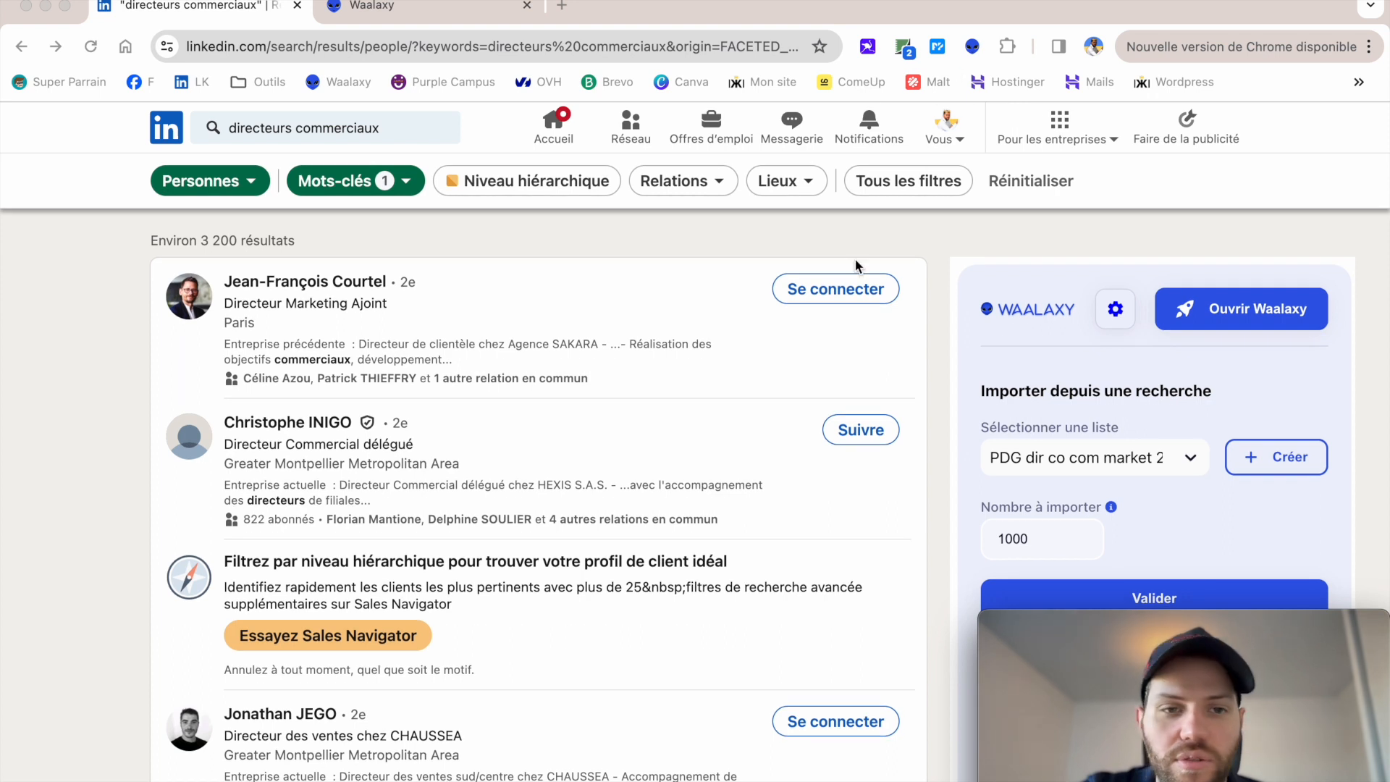
left_click(973, 48)
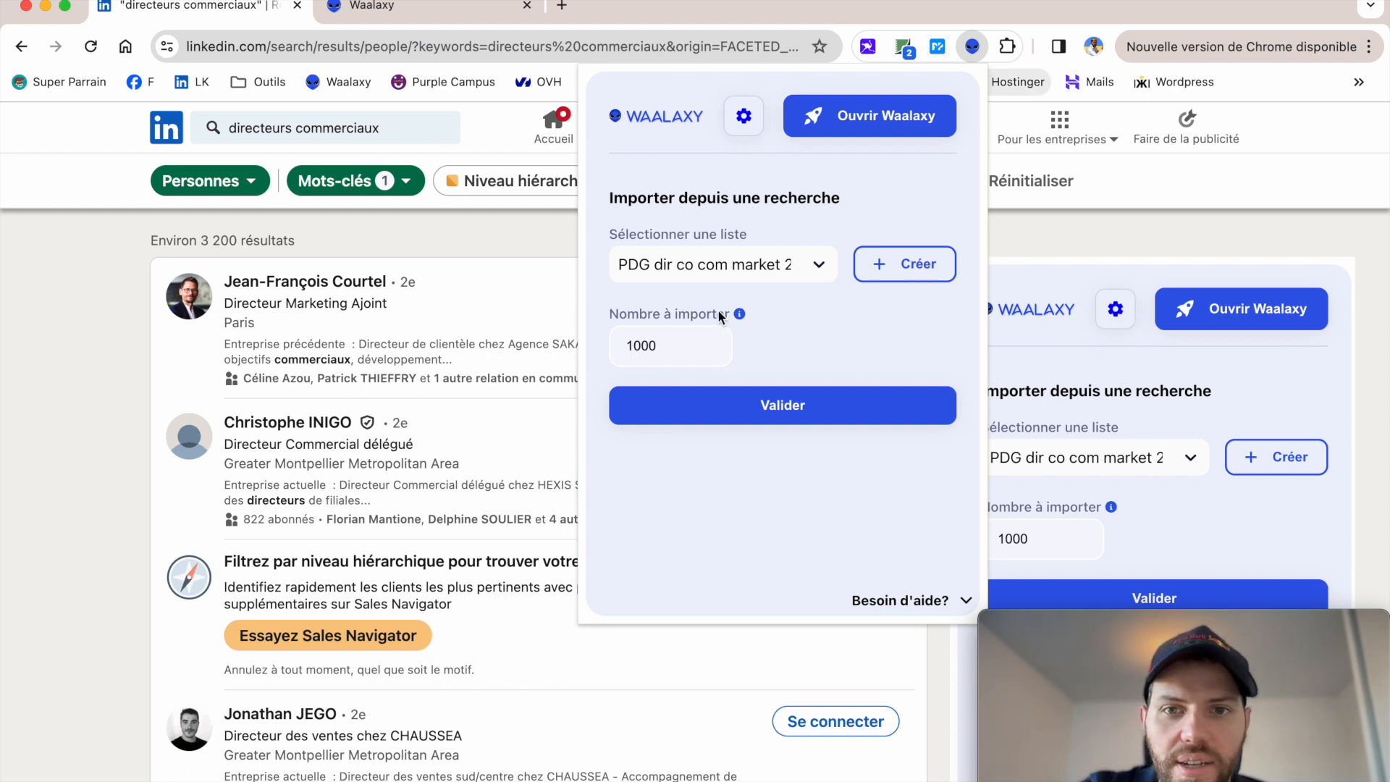
left_click(818, 287)
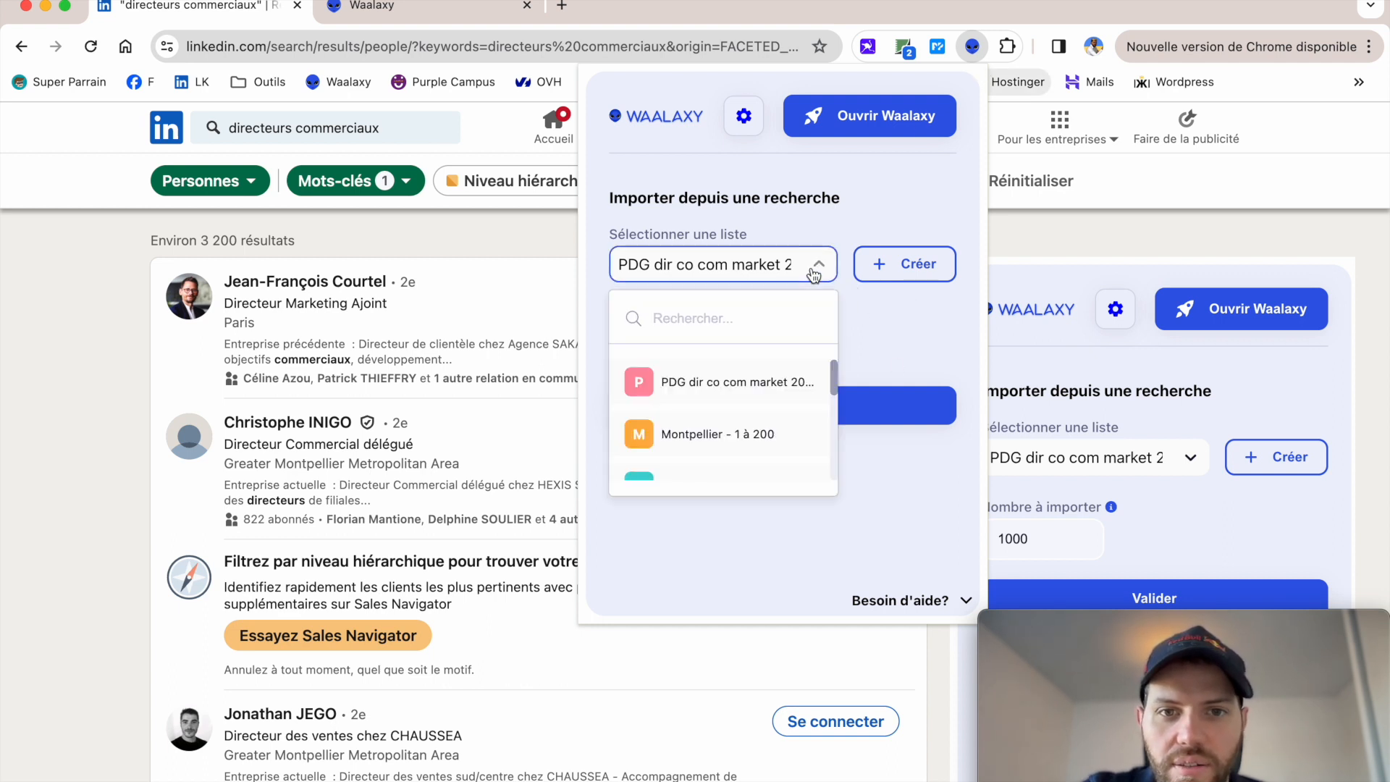
left_click(867, 342)
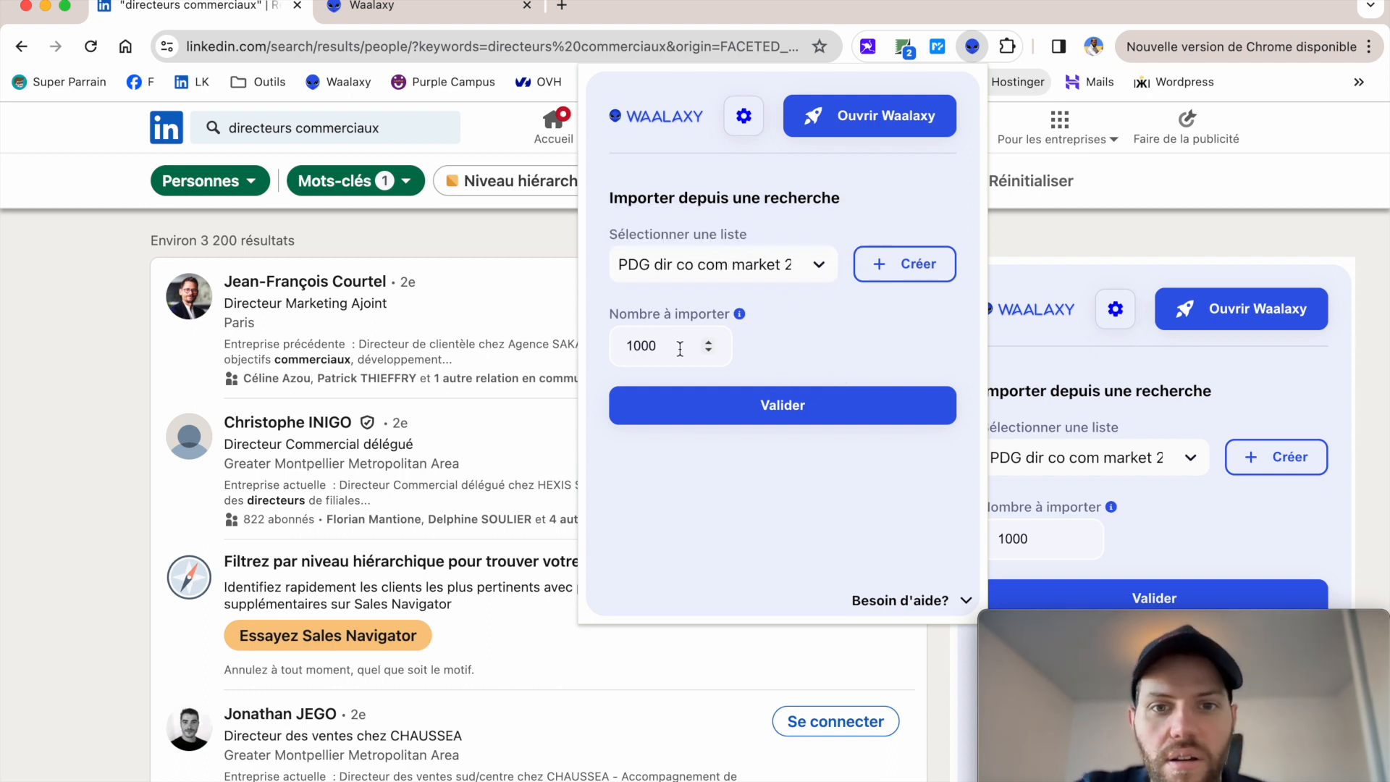
left_click(697, 270)
scroll(728, 438, "down", 2)
scroll(727, 438, "down", 2)
scroll(728, 438, "up", 5)
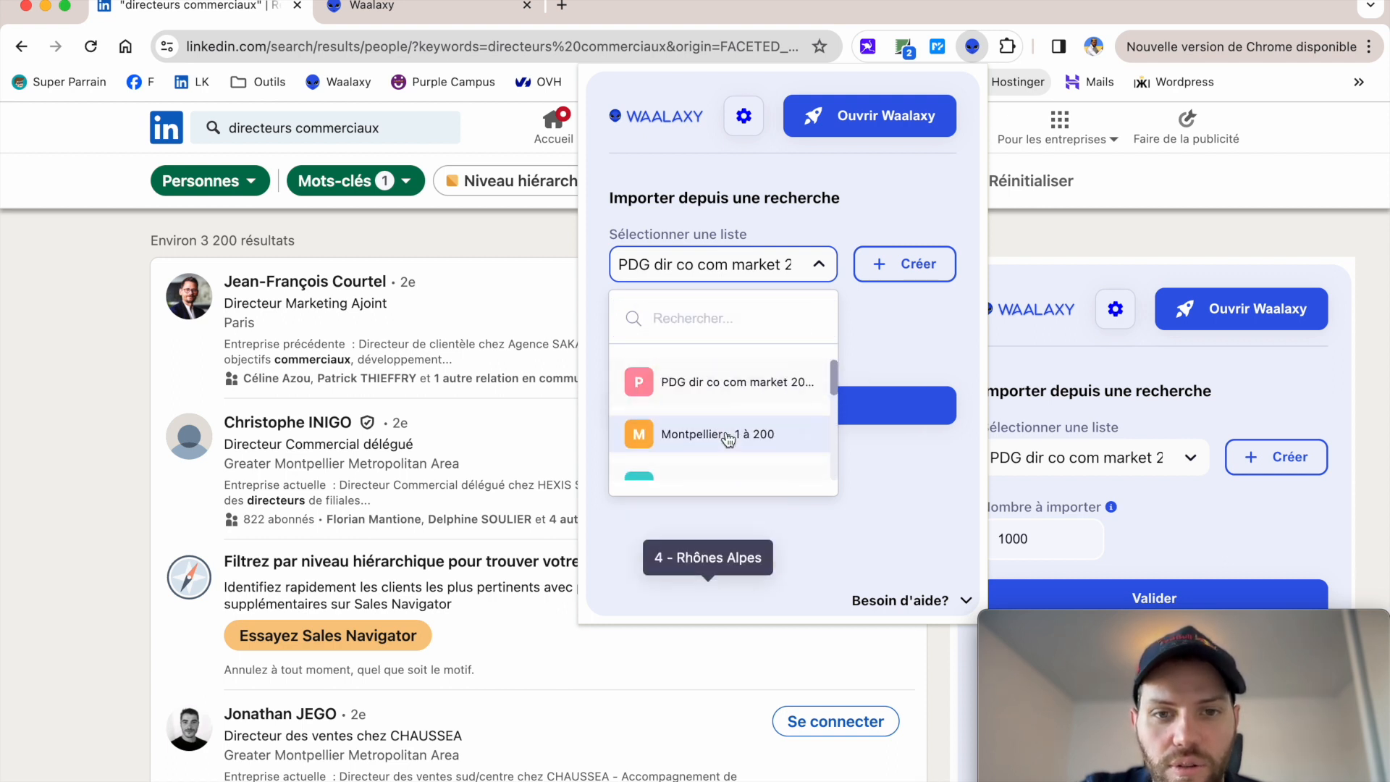
left_click(852, 328)
left_click(812, 277)
left_click(910, 326)
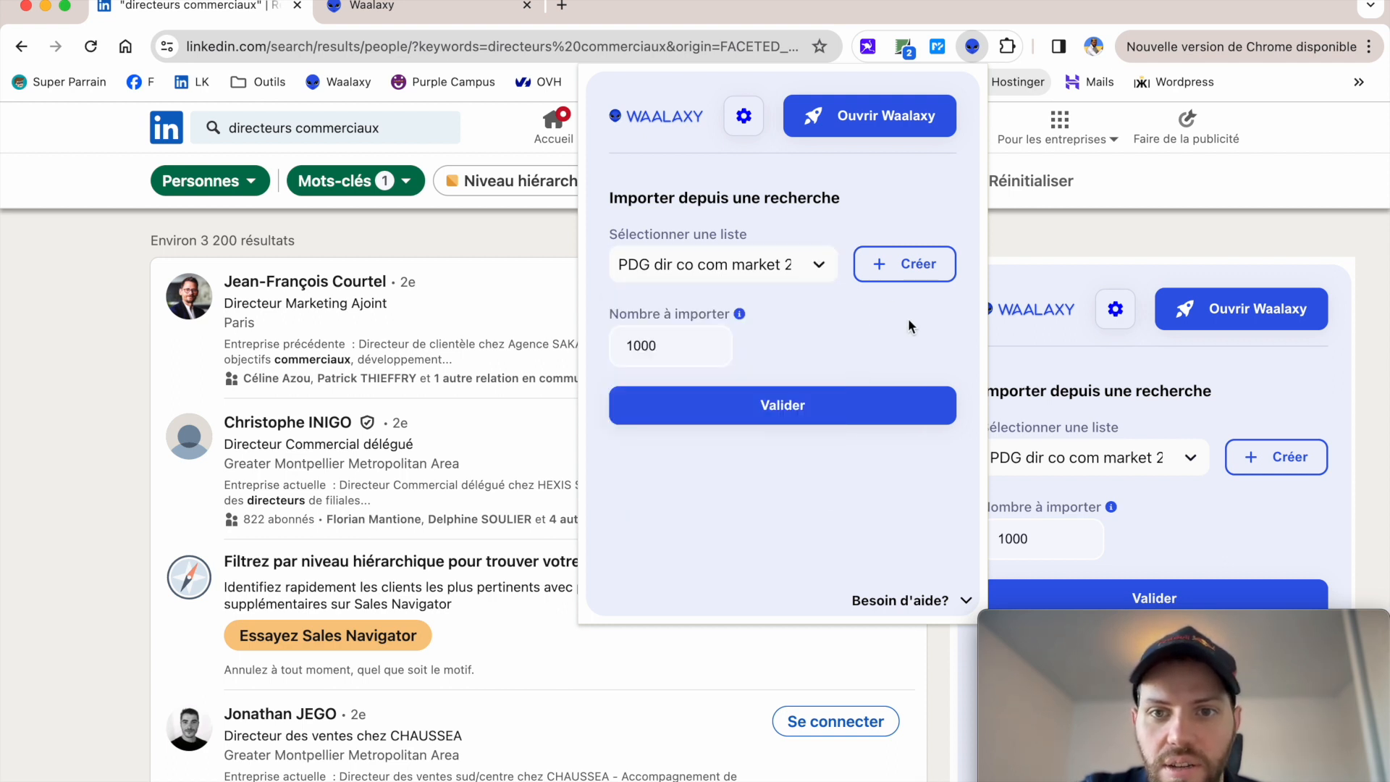
Try naming a new import list "Directeurs commerciaux - France -", and leave the import form without creating it.
left_click(923, 265)
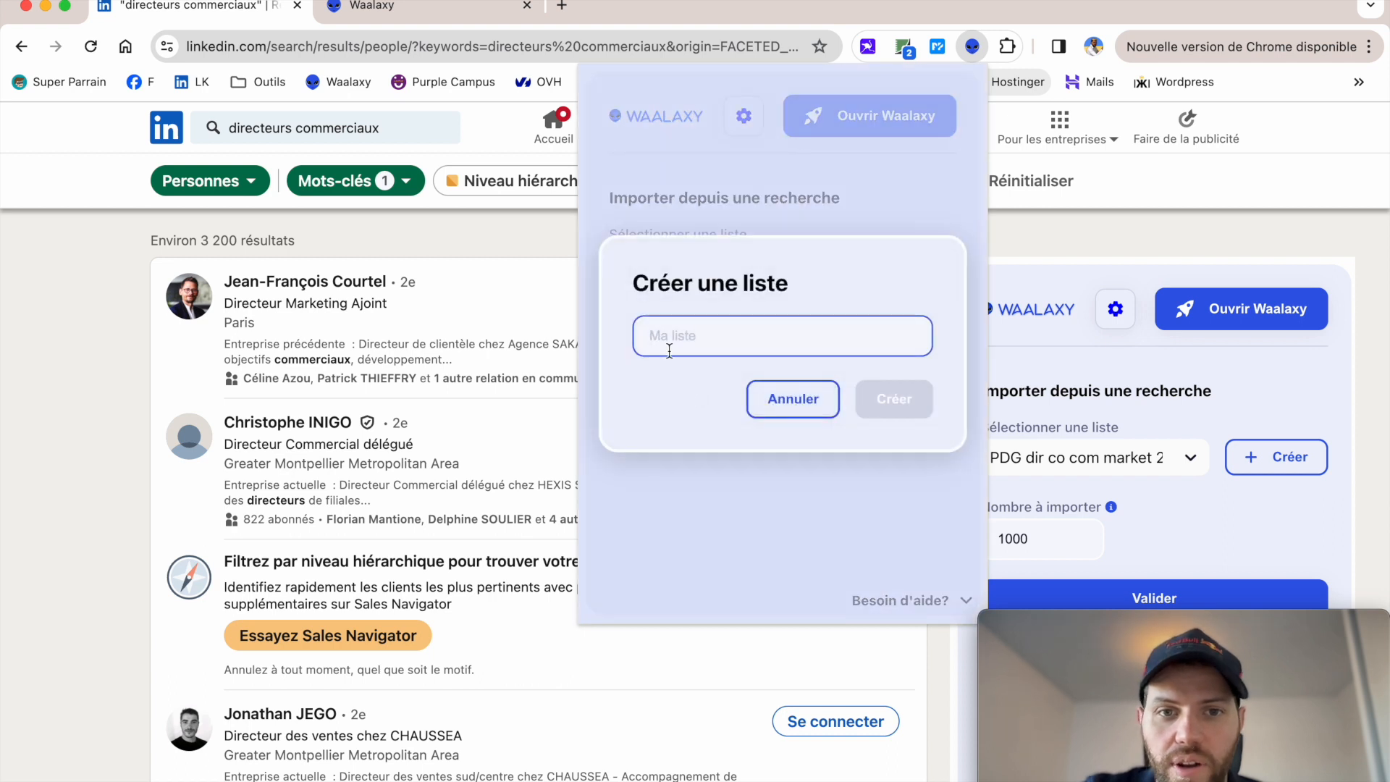
type("Directeurs commerciaux - France -")
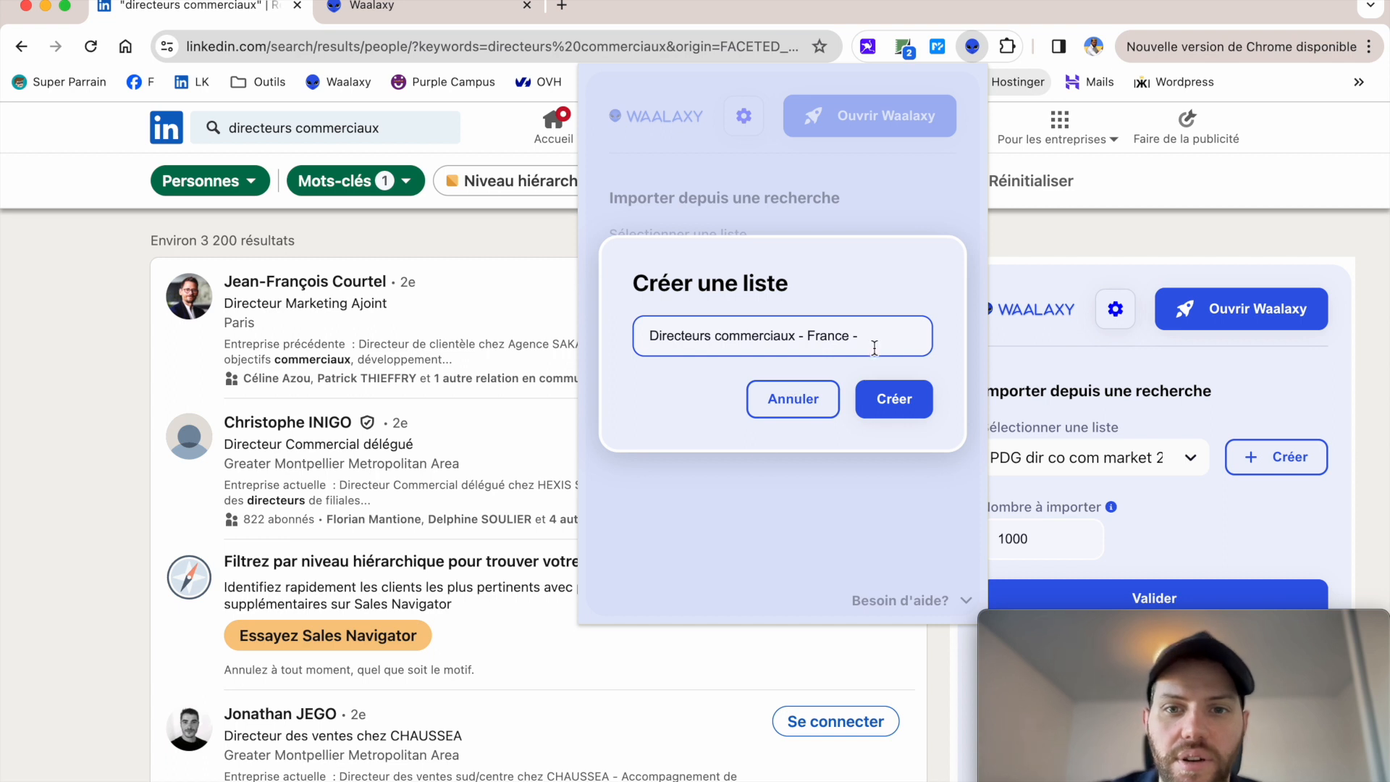
left_click_drag(875, 348, 635, 340)
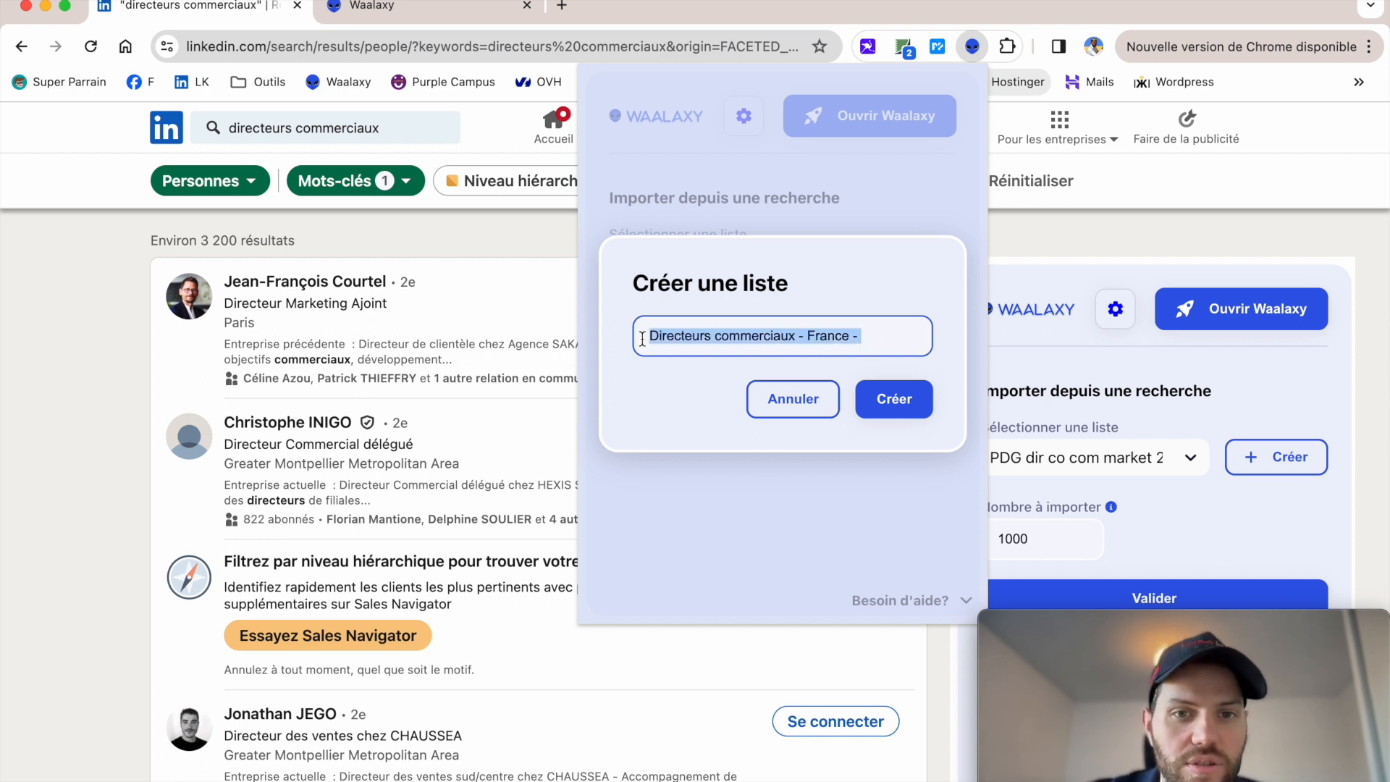
key("BackSpace")
left_click(809, 416)
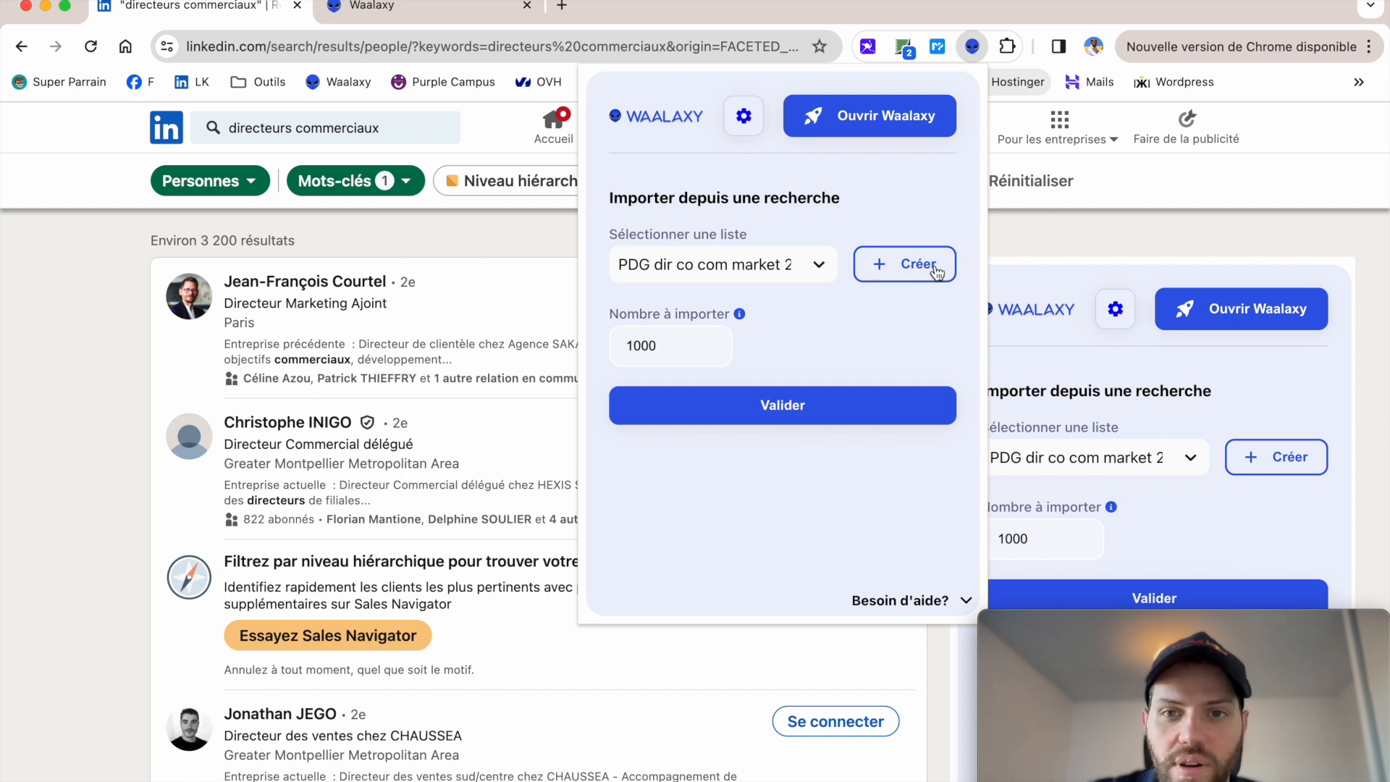
left_click(906, 279)
left_click(792, 399)
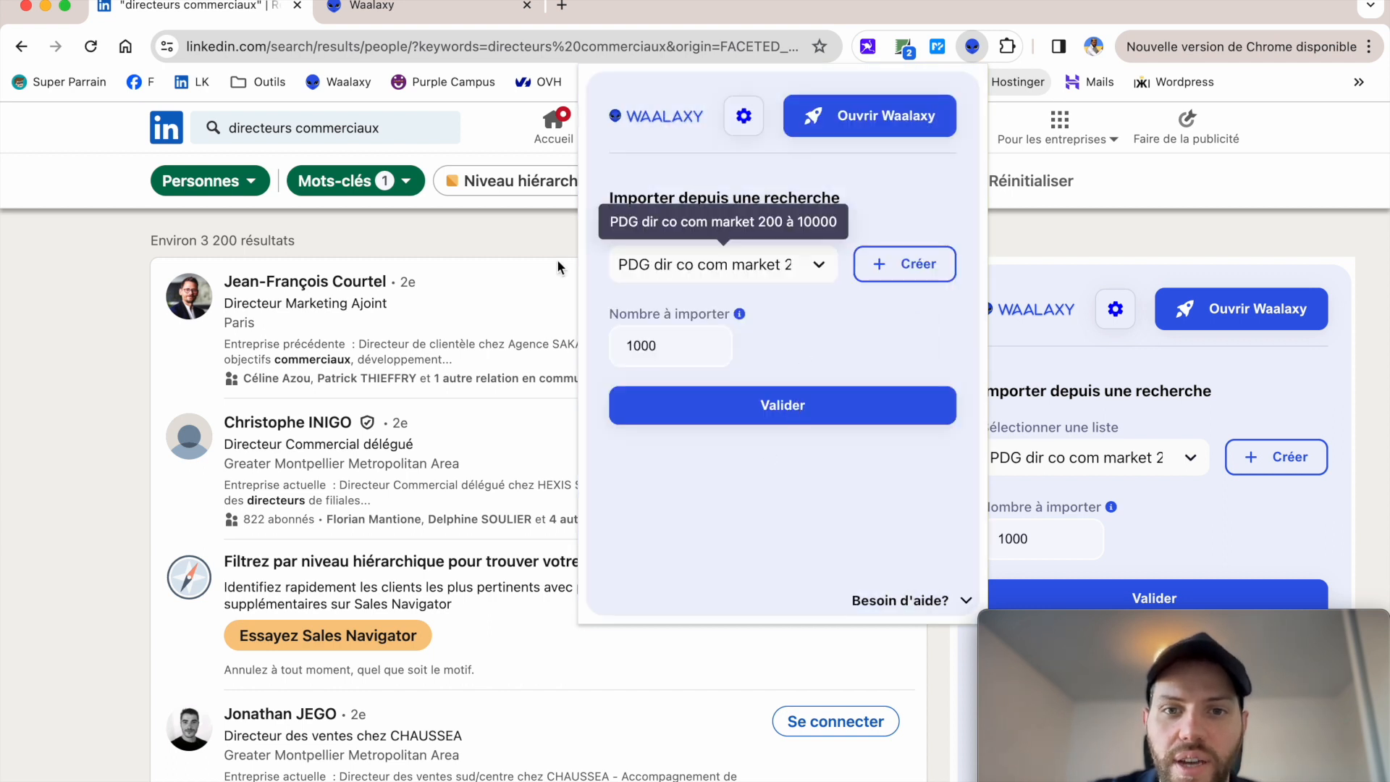
left_click(97, 315)
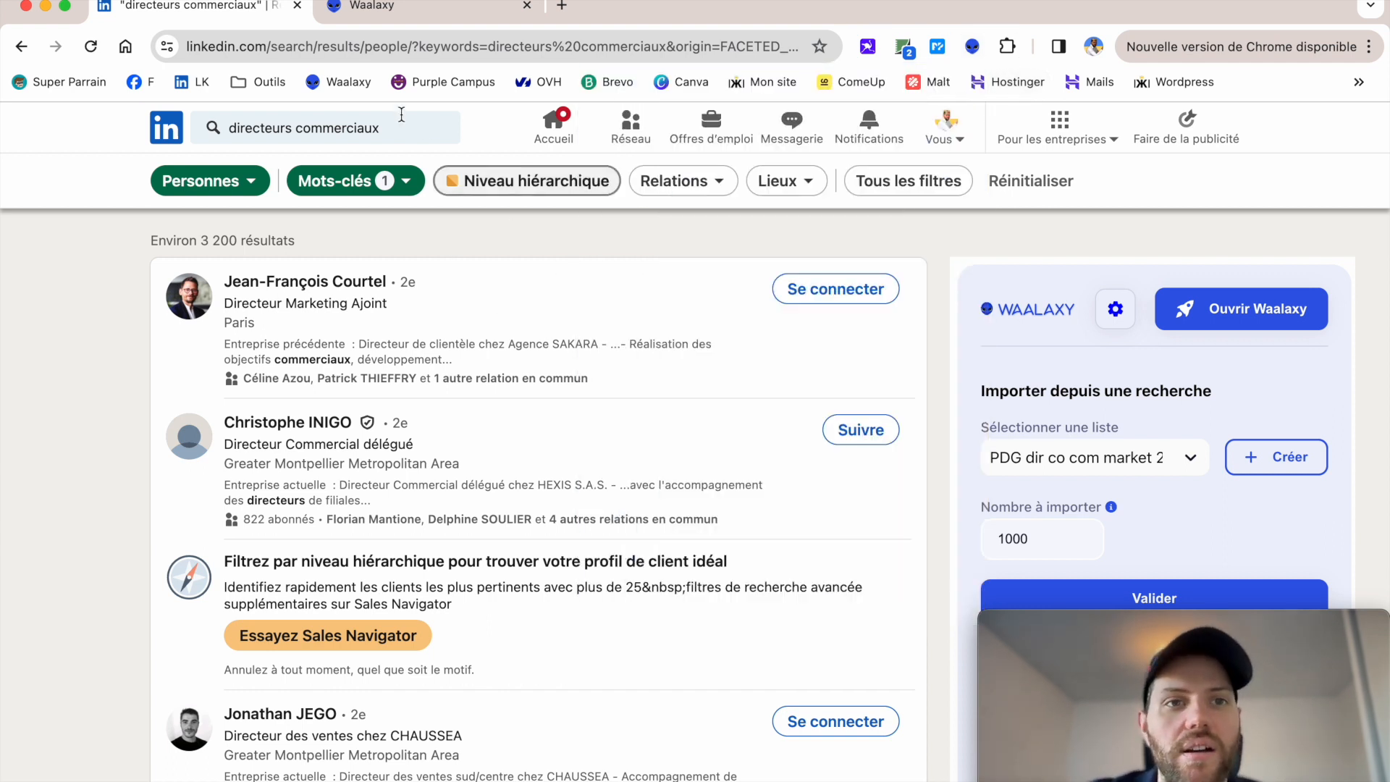
Switch to the Waalaxy prospects page, open a new list entry without naming it, and display all prospects.
left_click(394, 7)
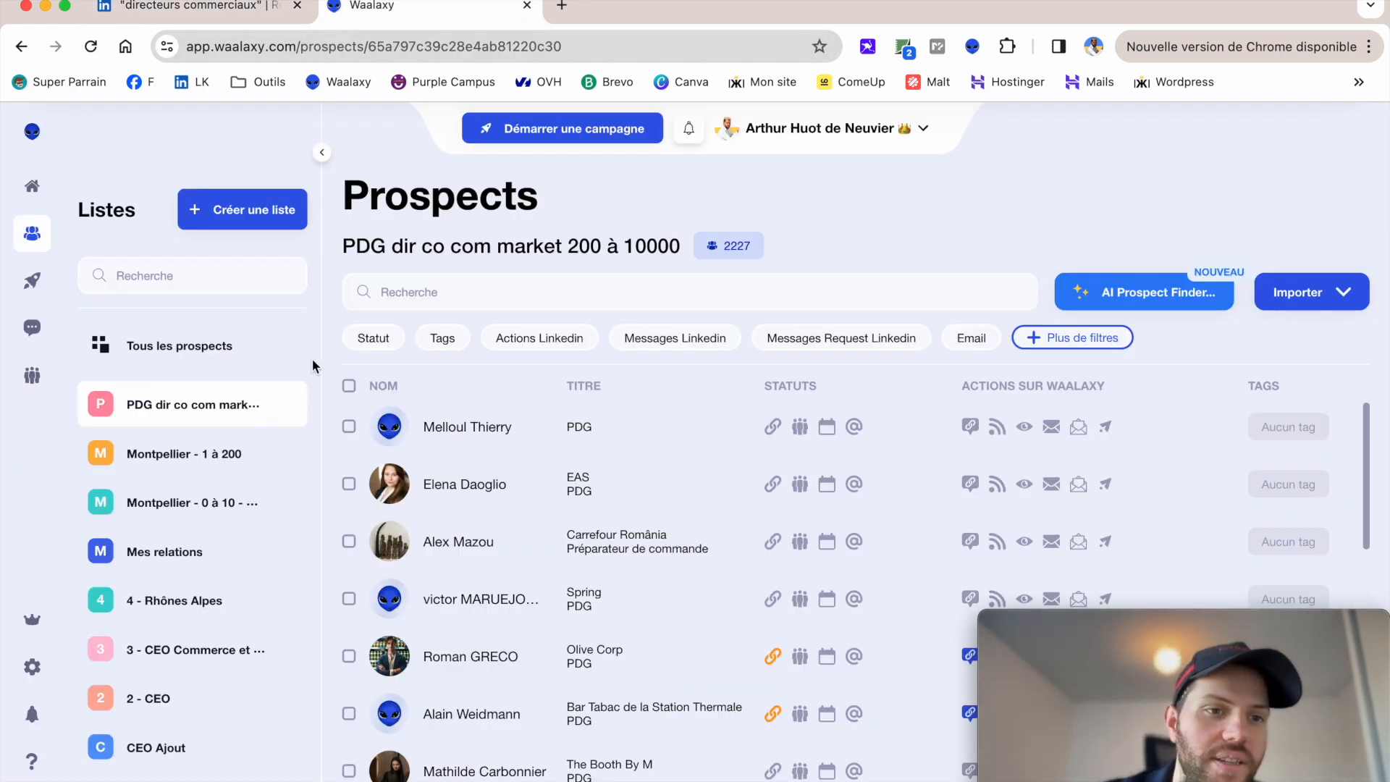
left_click(231, 223)
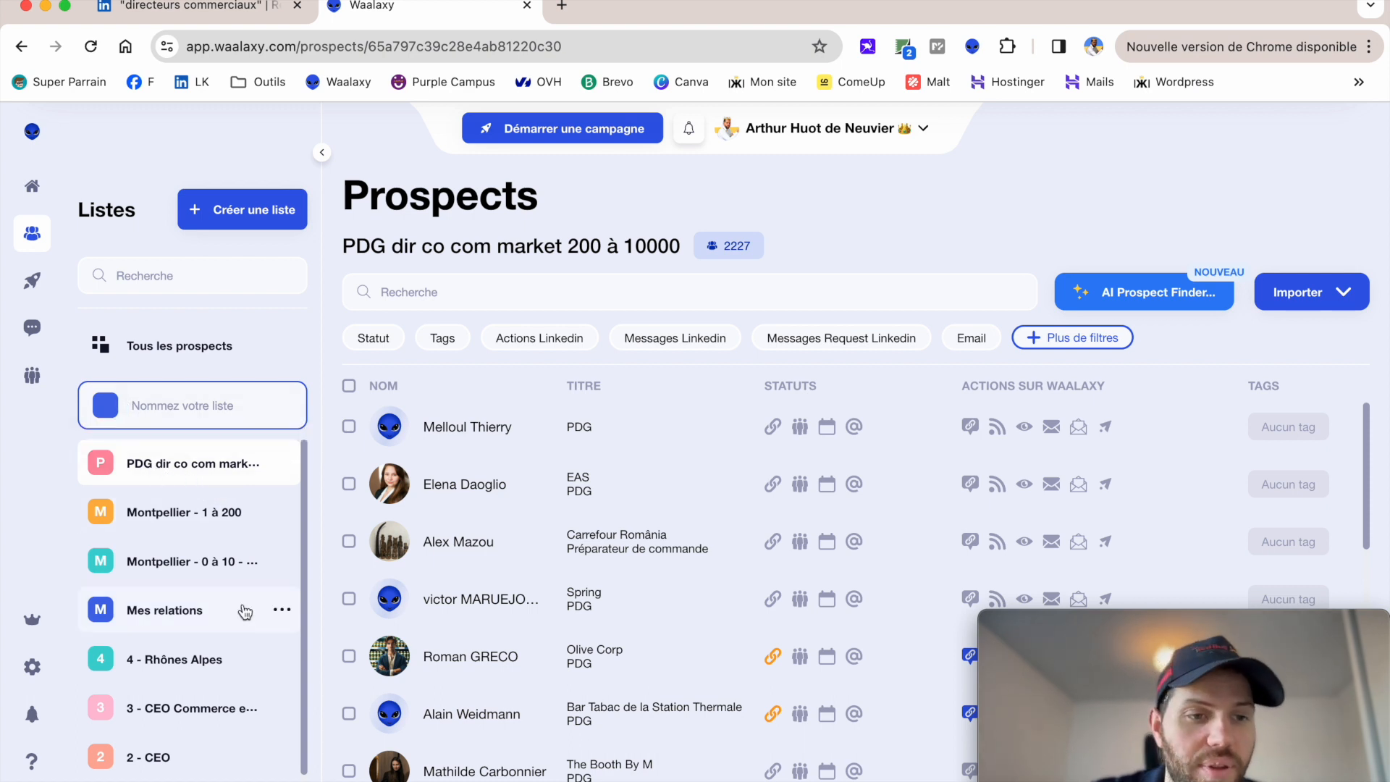
scroll(268, 605, "down", 1)
scroll(268, 605, "up", 1)
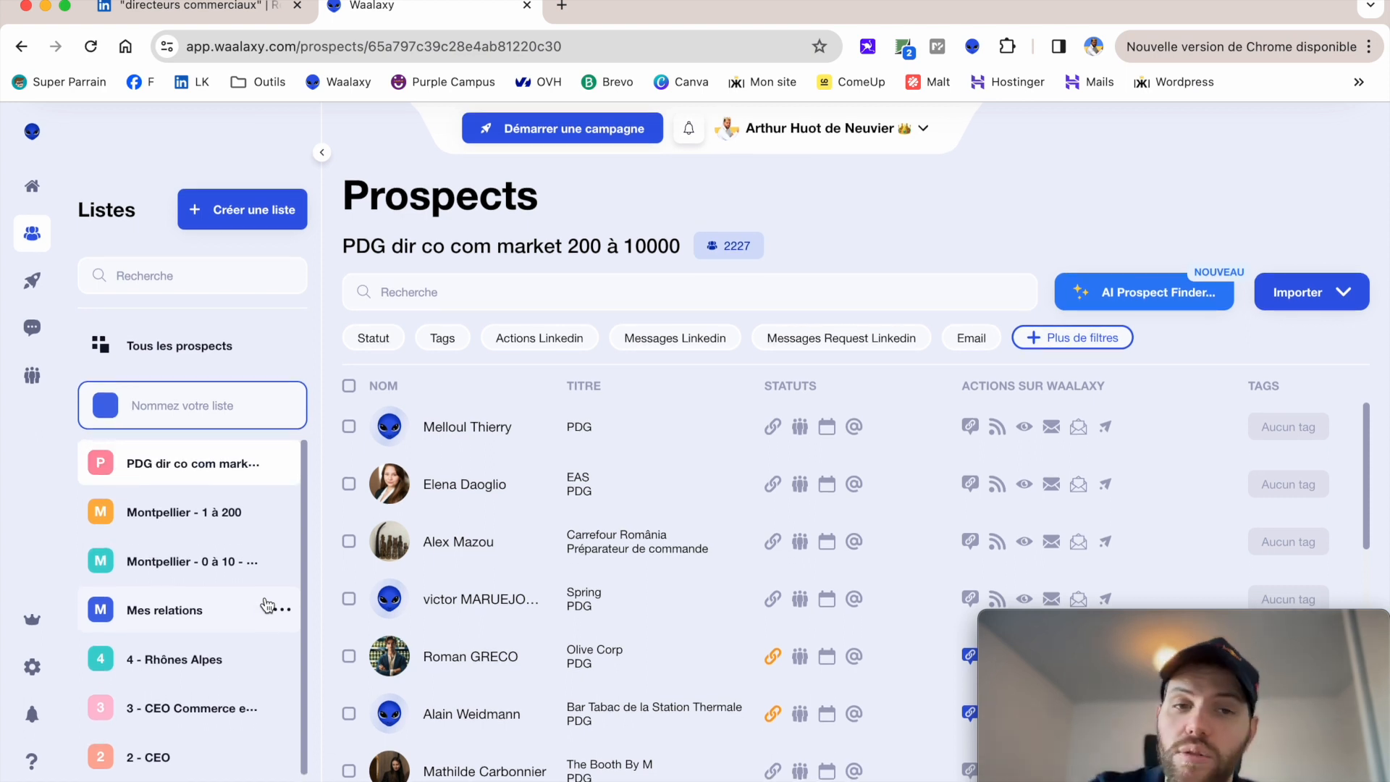
mouse_move(206, 511)
left_click(913, 241)
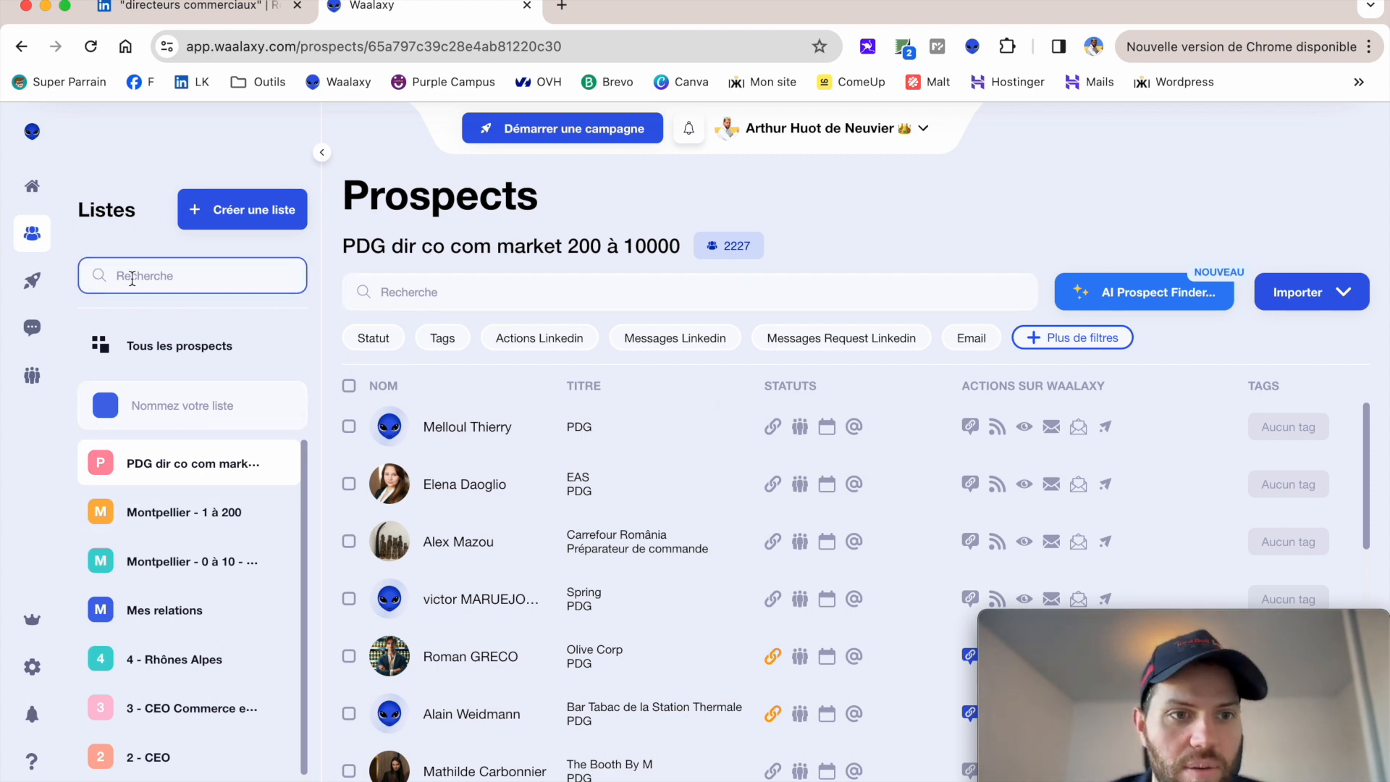
left_click(169, 356)
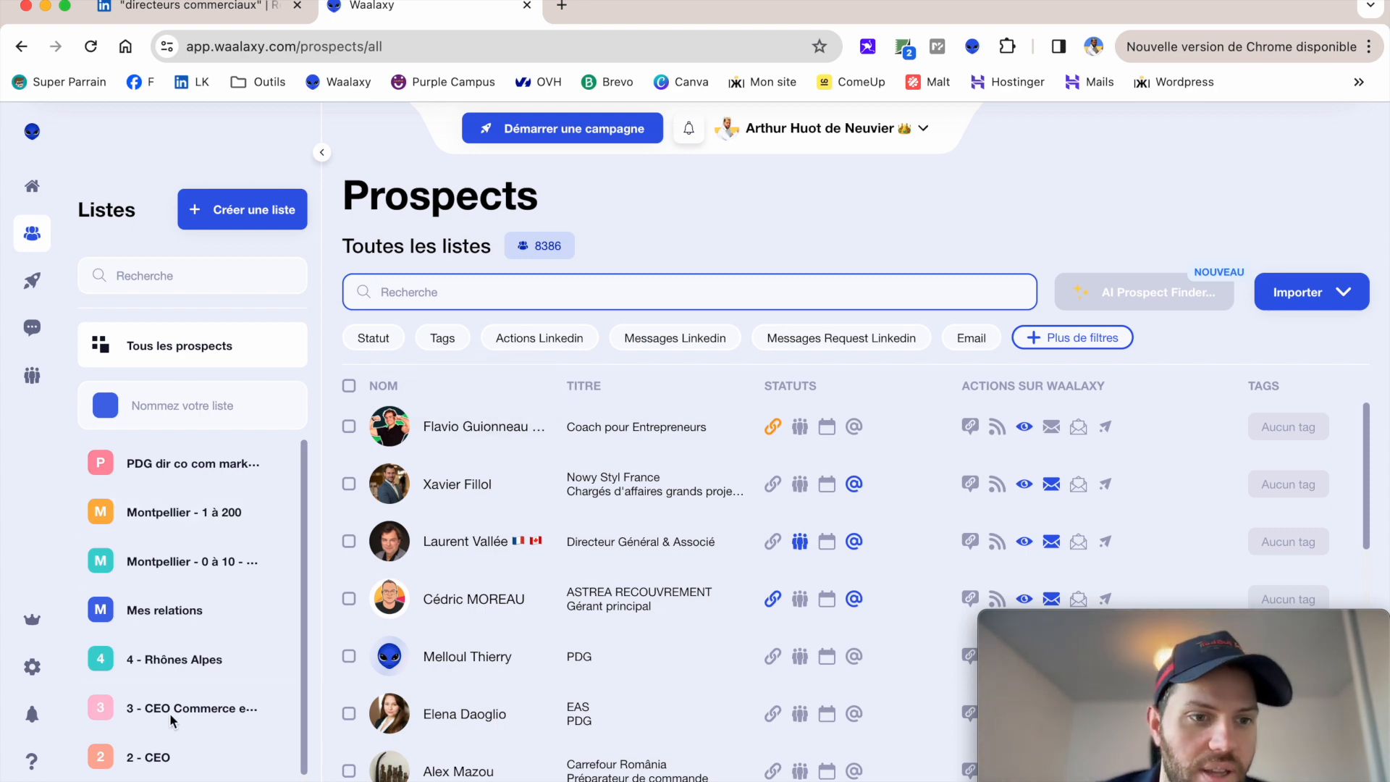
Select every prospect in the PDG dir co com market 200 à 10000 list and assign them a new tag "directeur commercial".
left_click(189, 472)
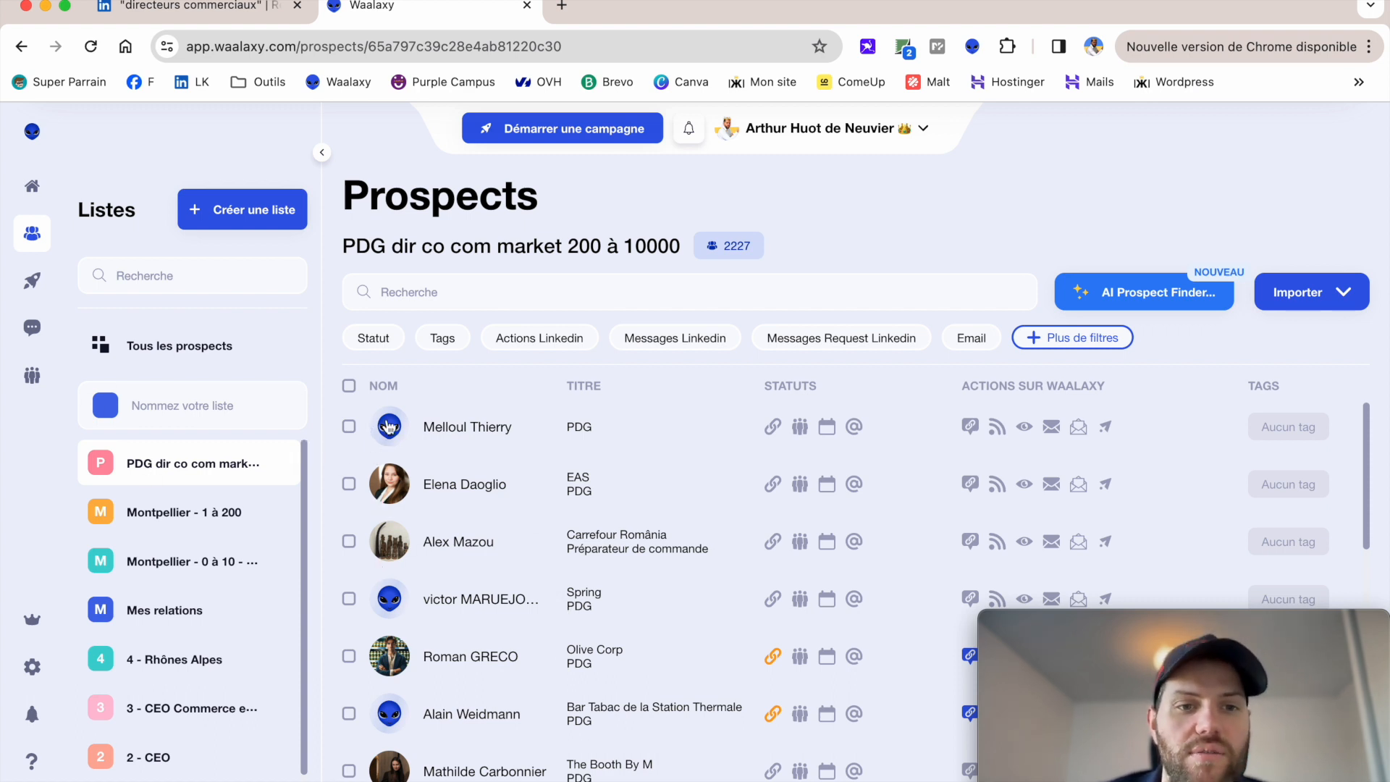
left_click(349, 386)
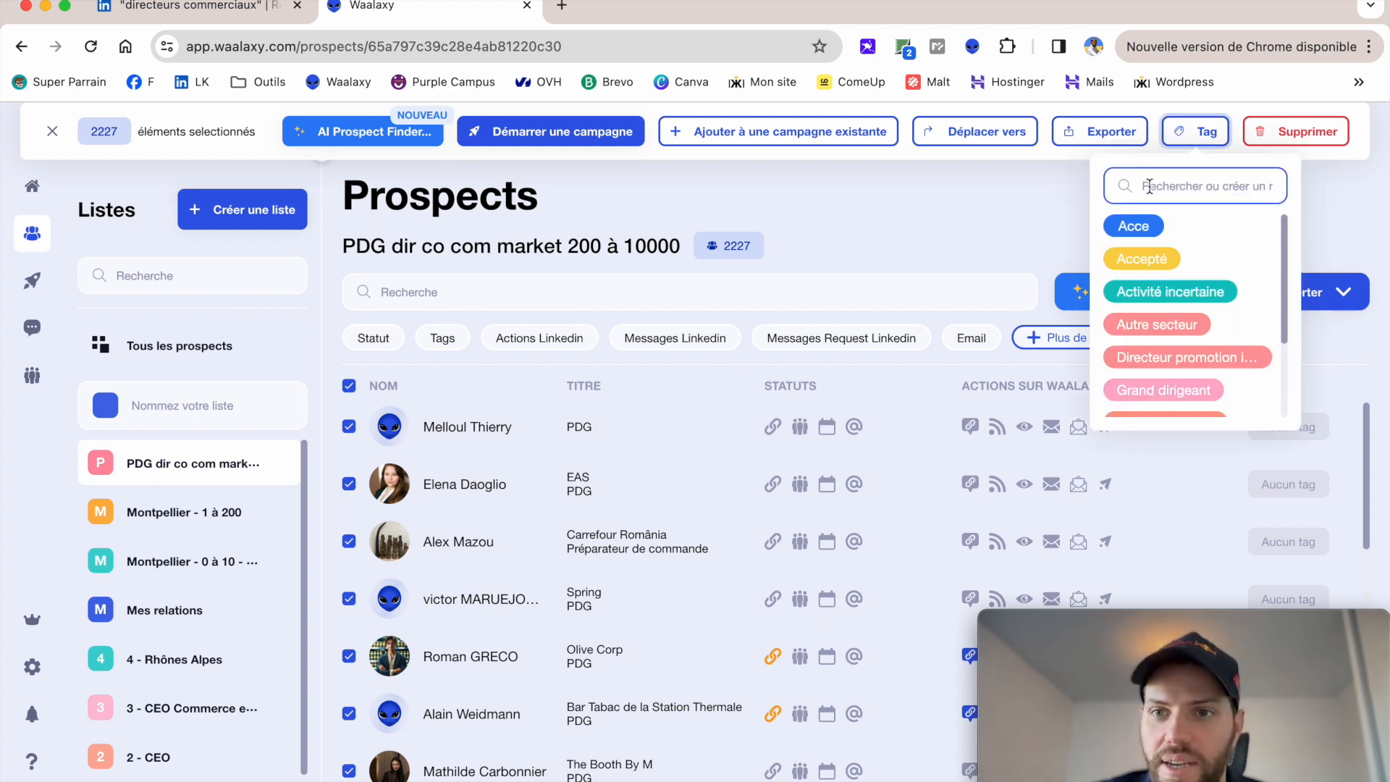
type("directeur commercial")
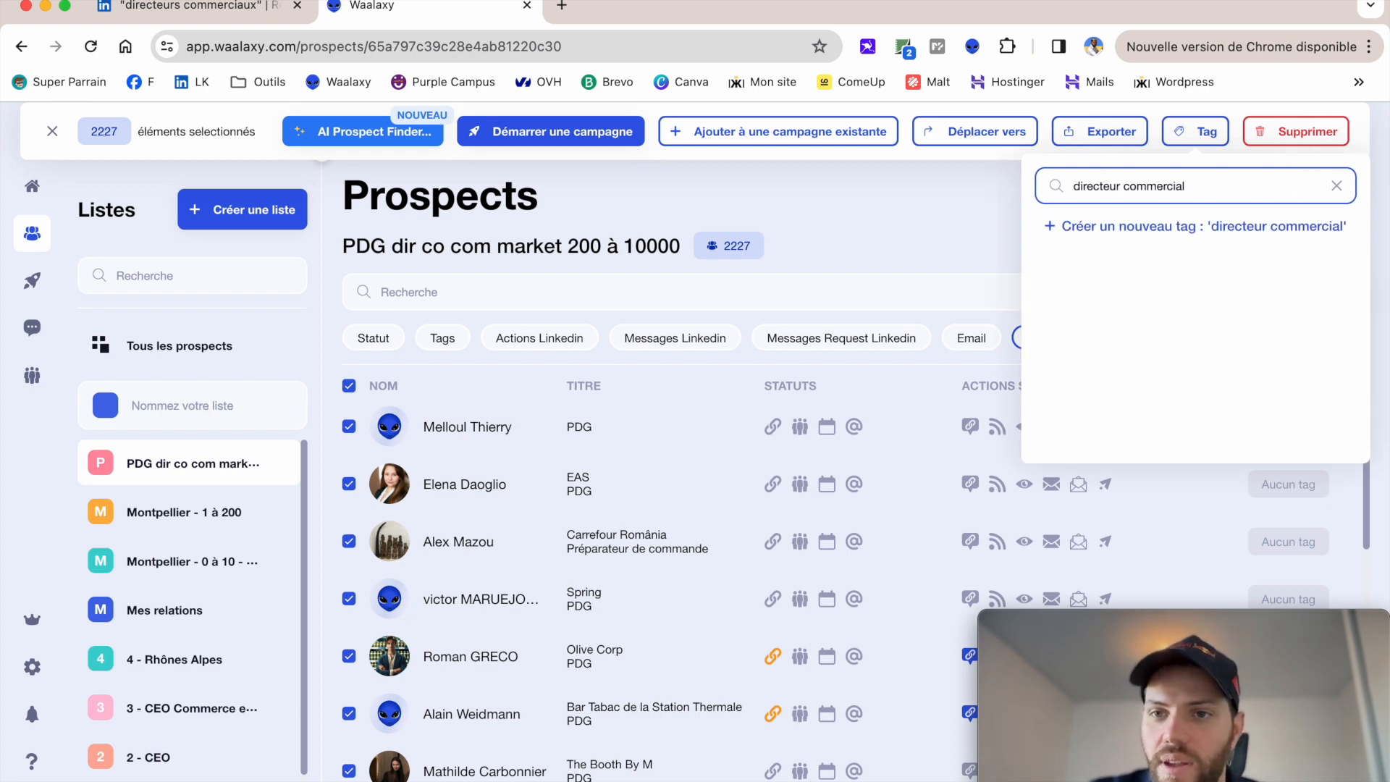
left_click(1166, 233)
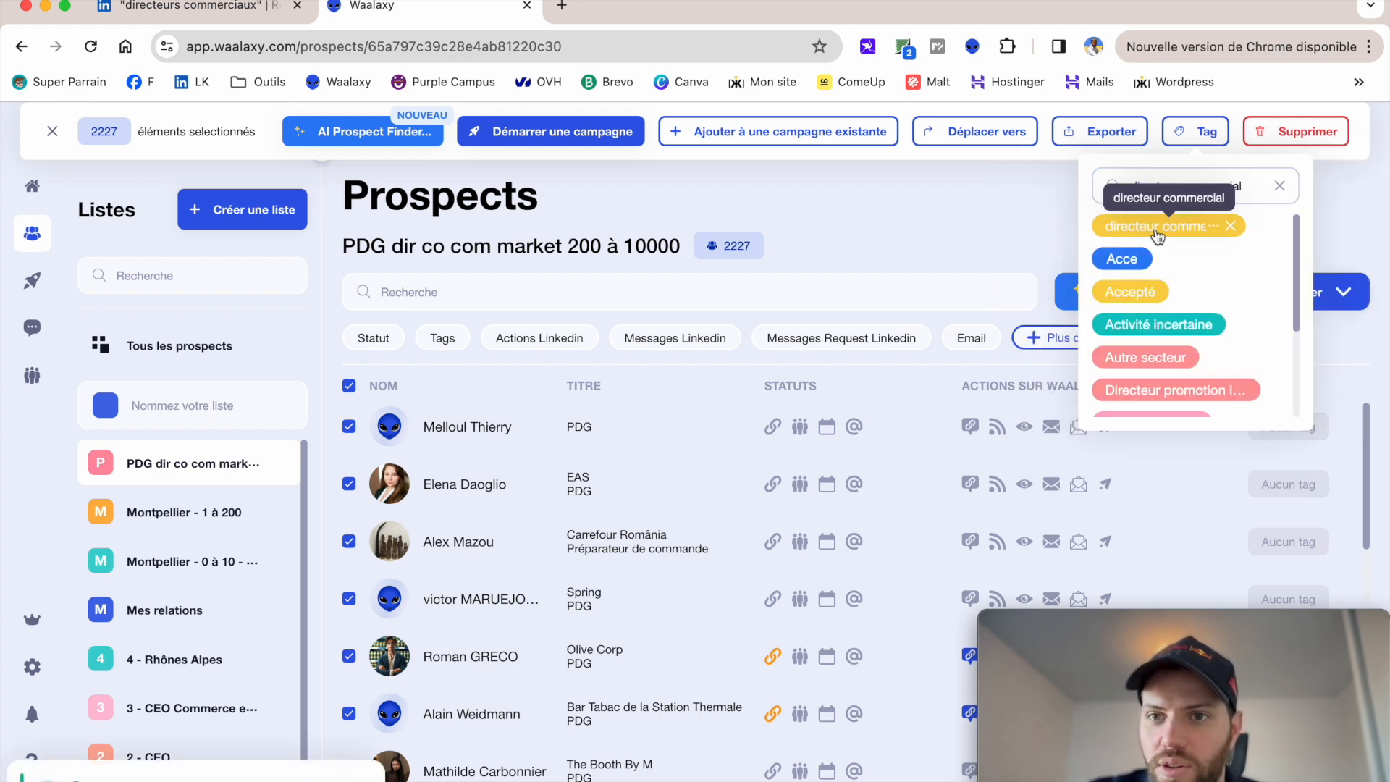
left_click(1150, 228)
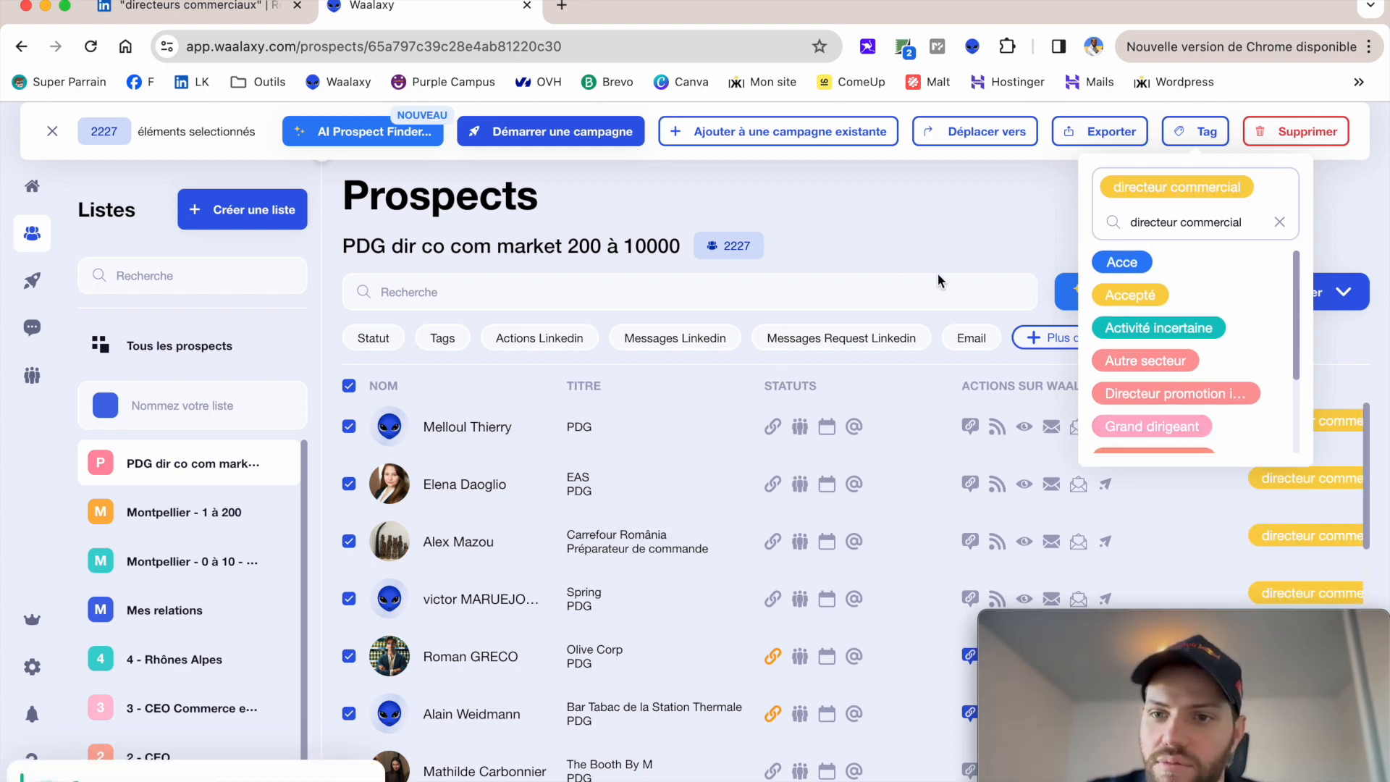
left_click(962, 252)
Examine the tags, connection statuses and Waalaxy actions of the prospects in the list.
scroll(1143, 486, "down", 5)
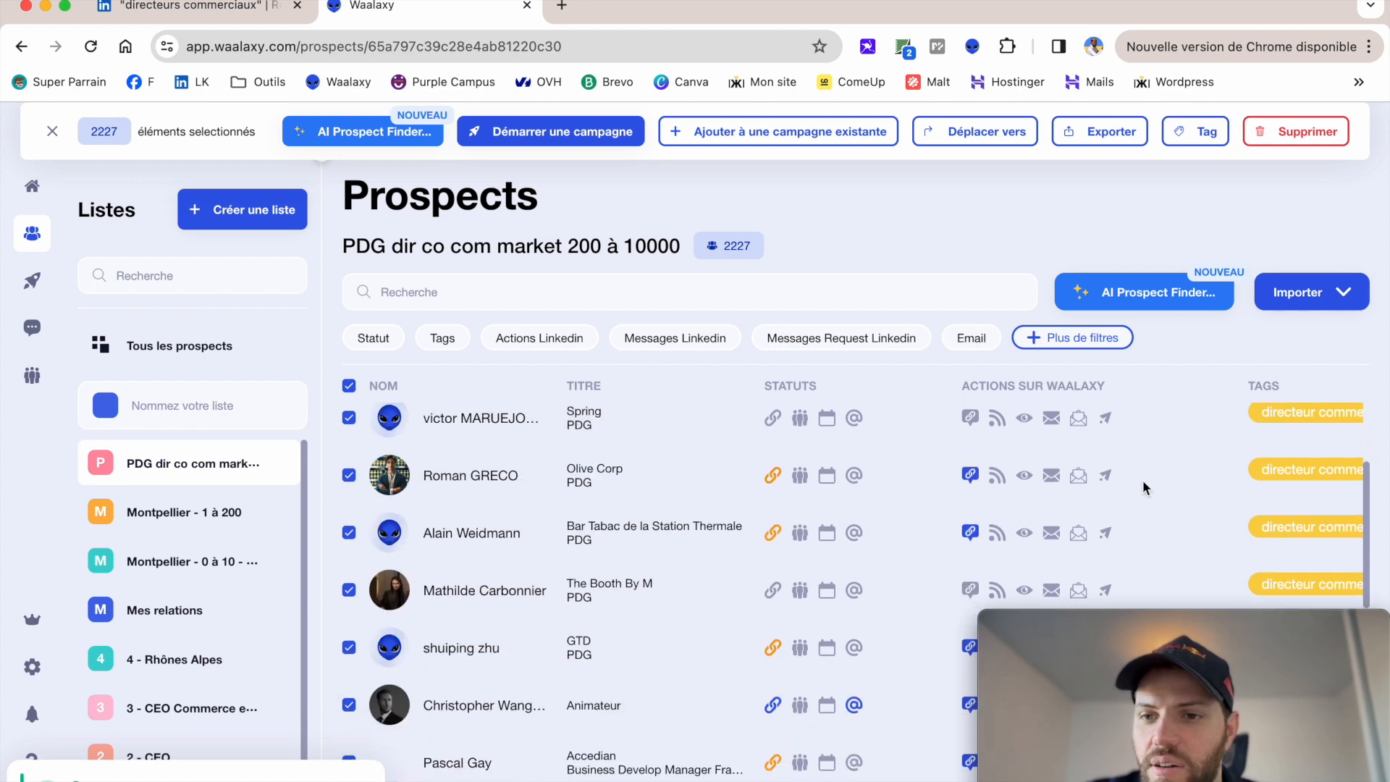
scroll(1142, 488, "up", 5)
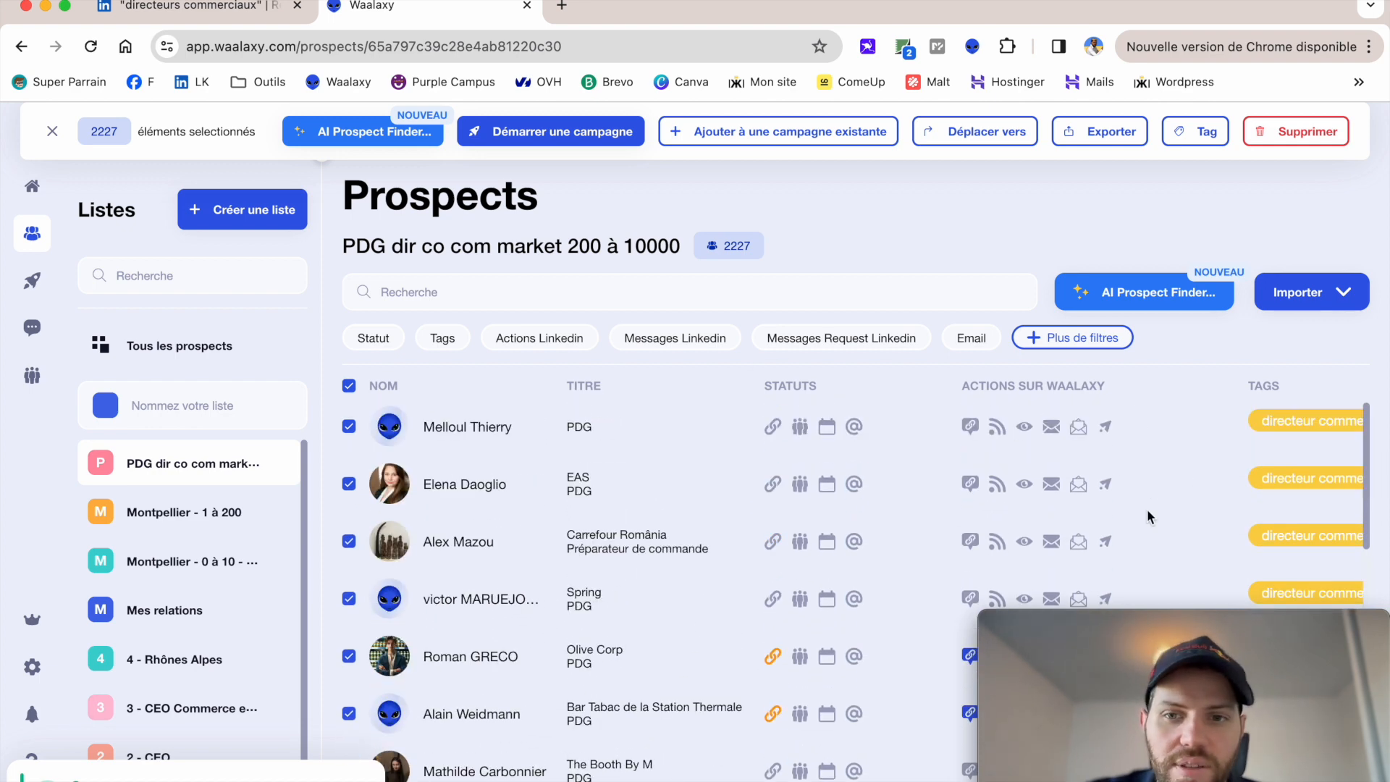
scroll(533, 552, "down", 1)
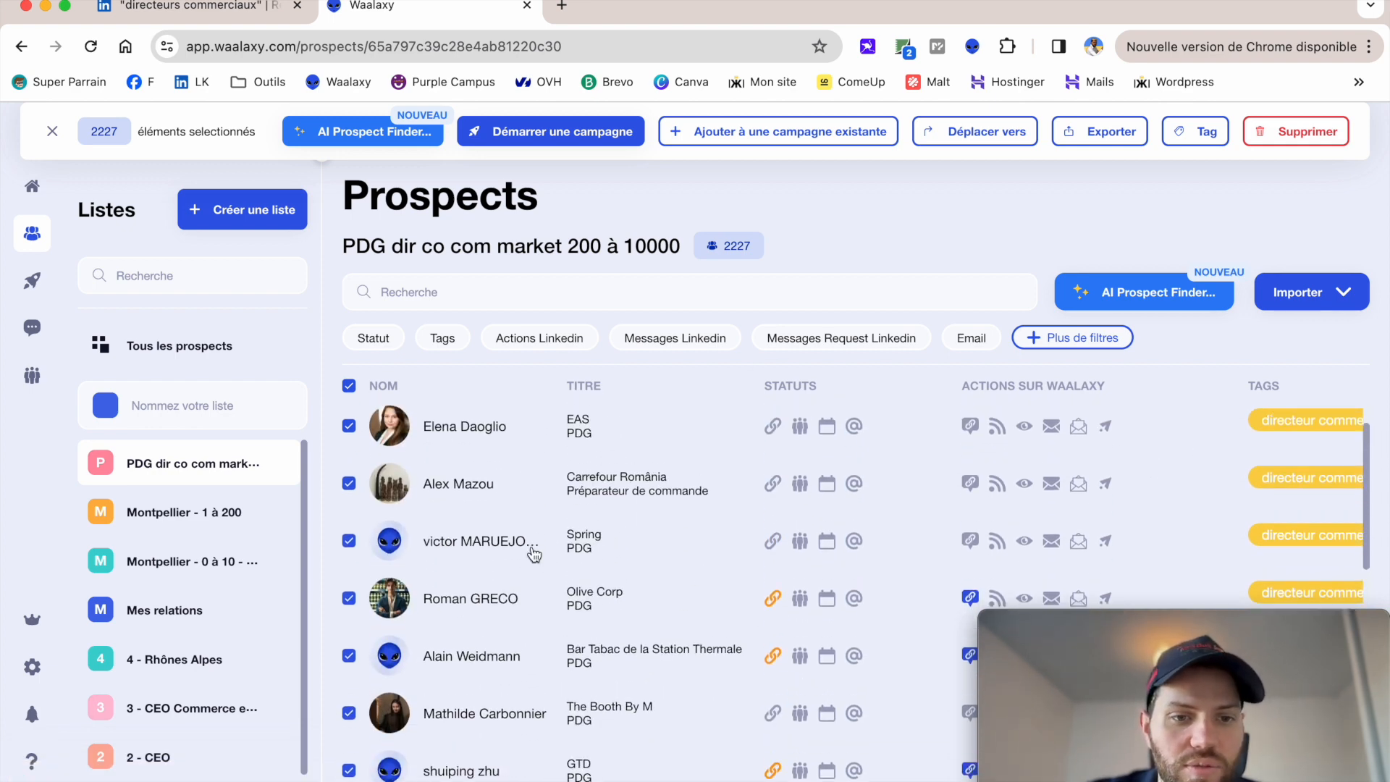
scroll(534, 554, "up", 1)
scroll(1072, 449, "down", 3)
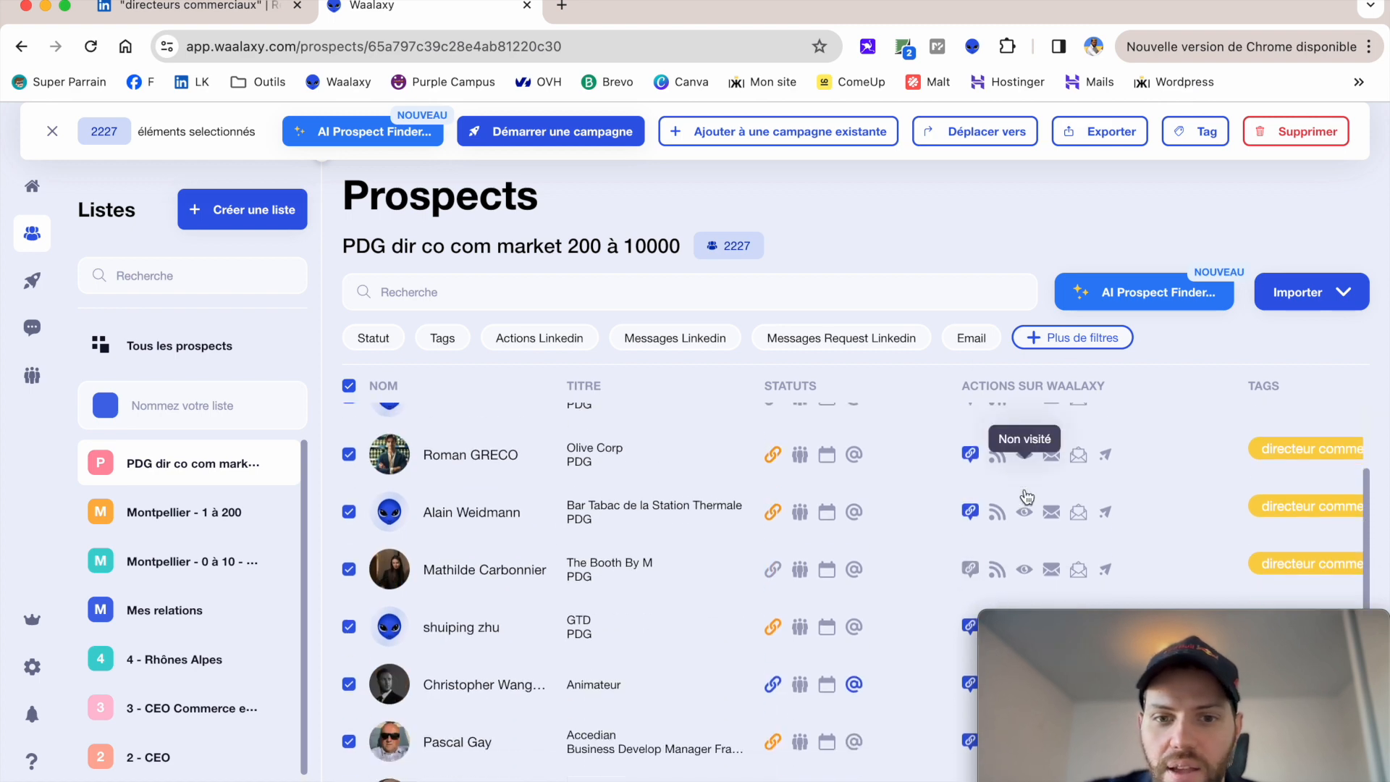
scroll(826, 533, "up", 1)
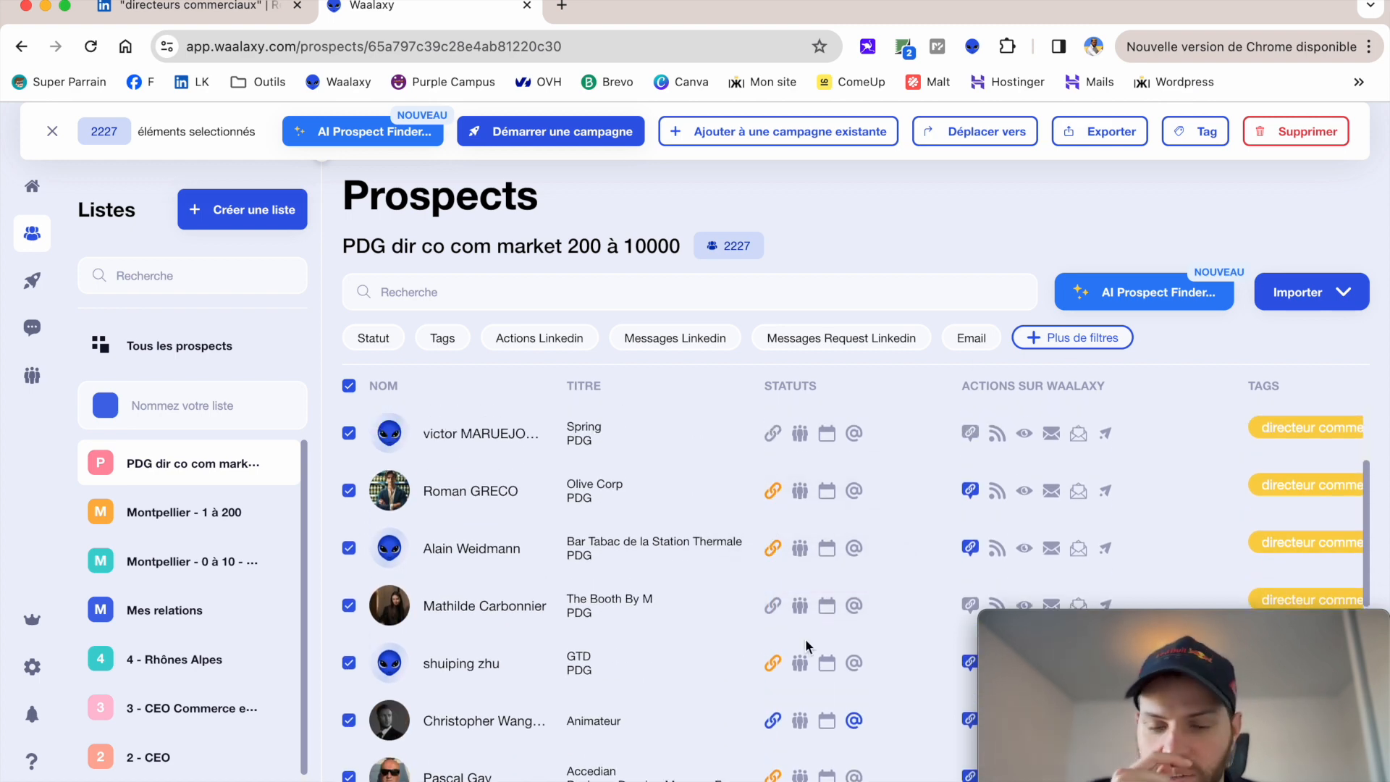
scroll(805, 639, "down", 2)
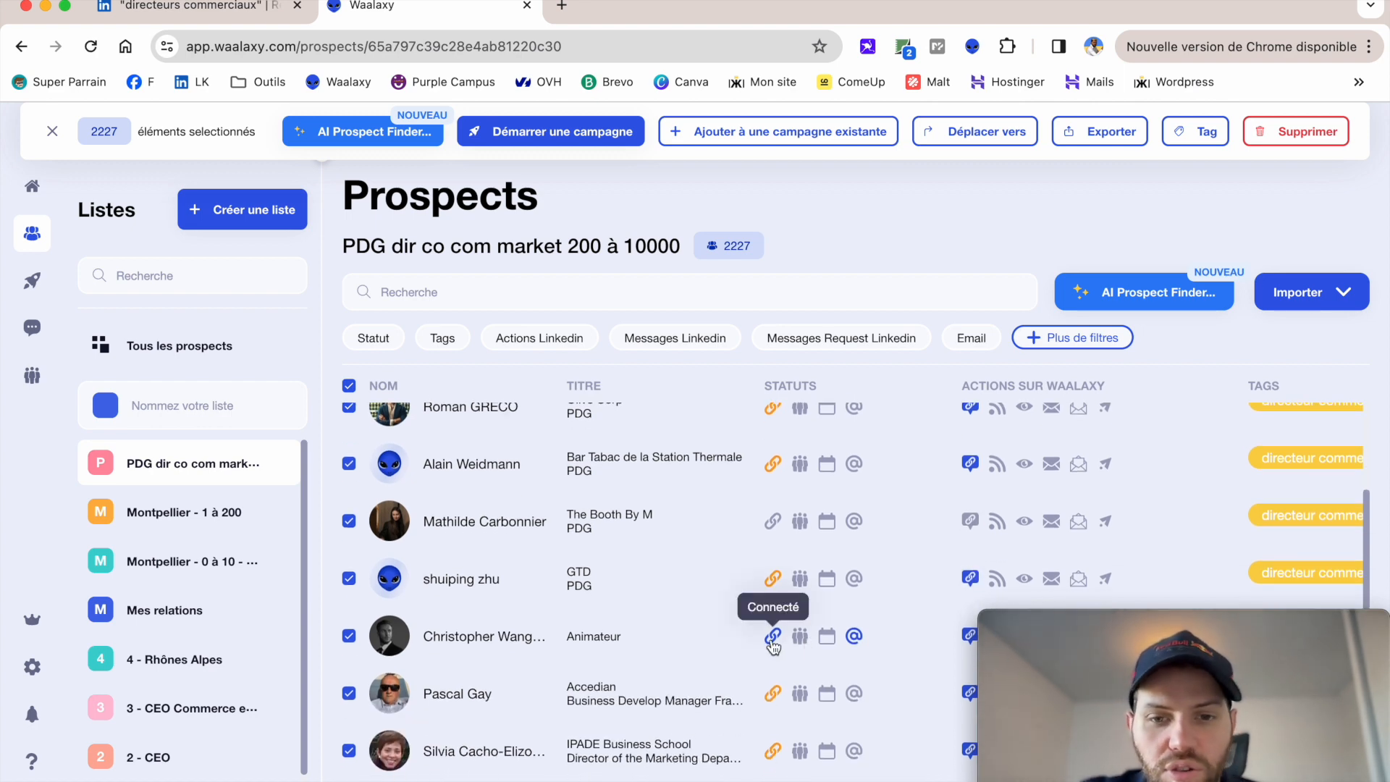
Examine the invitation and message-request indicators of the connected prospect titled Animateur.
scroll(773, 643, "down", 1)
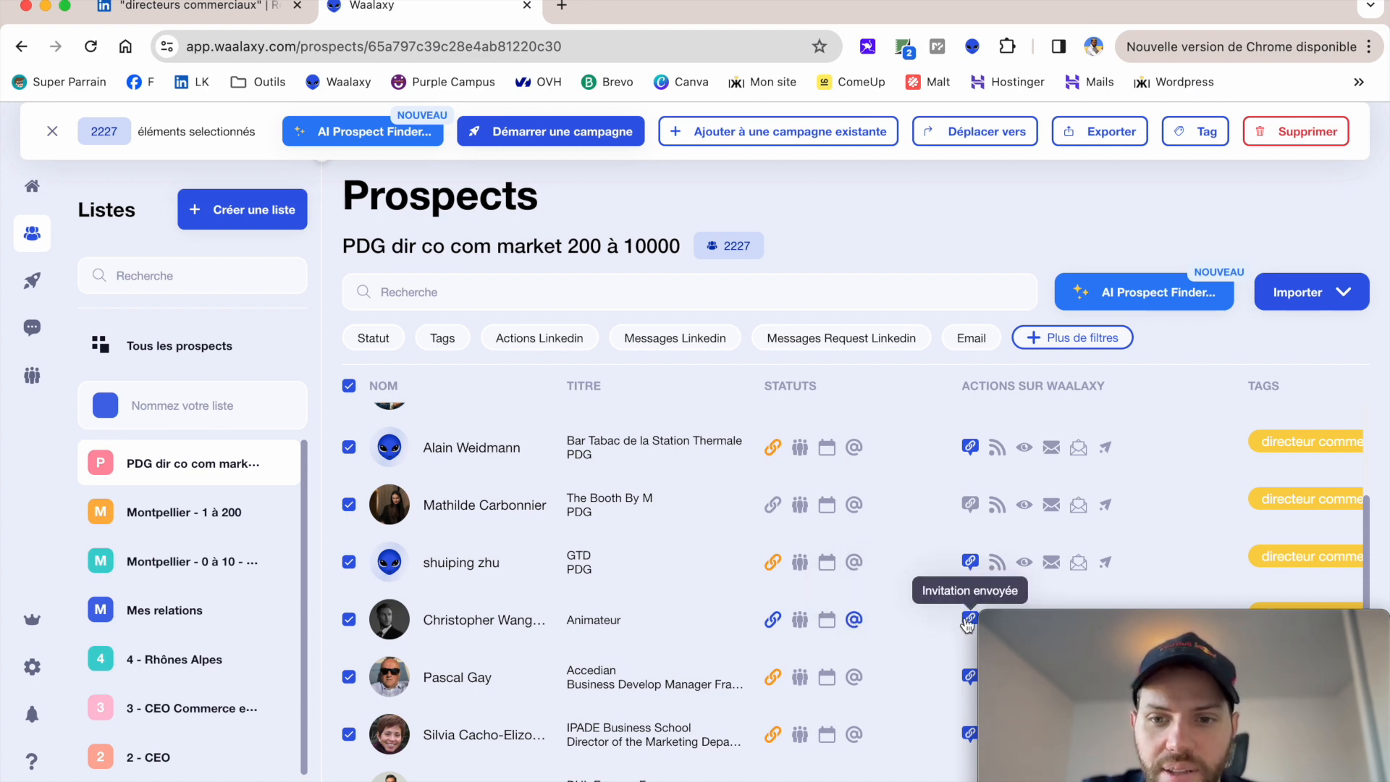
scroll(967, 623, "down", 2)
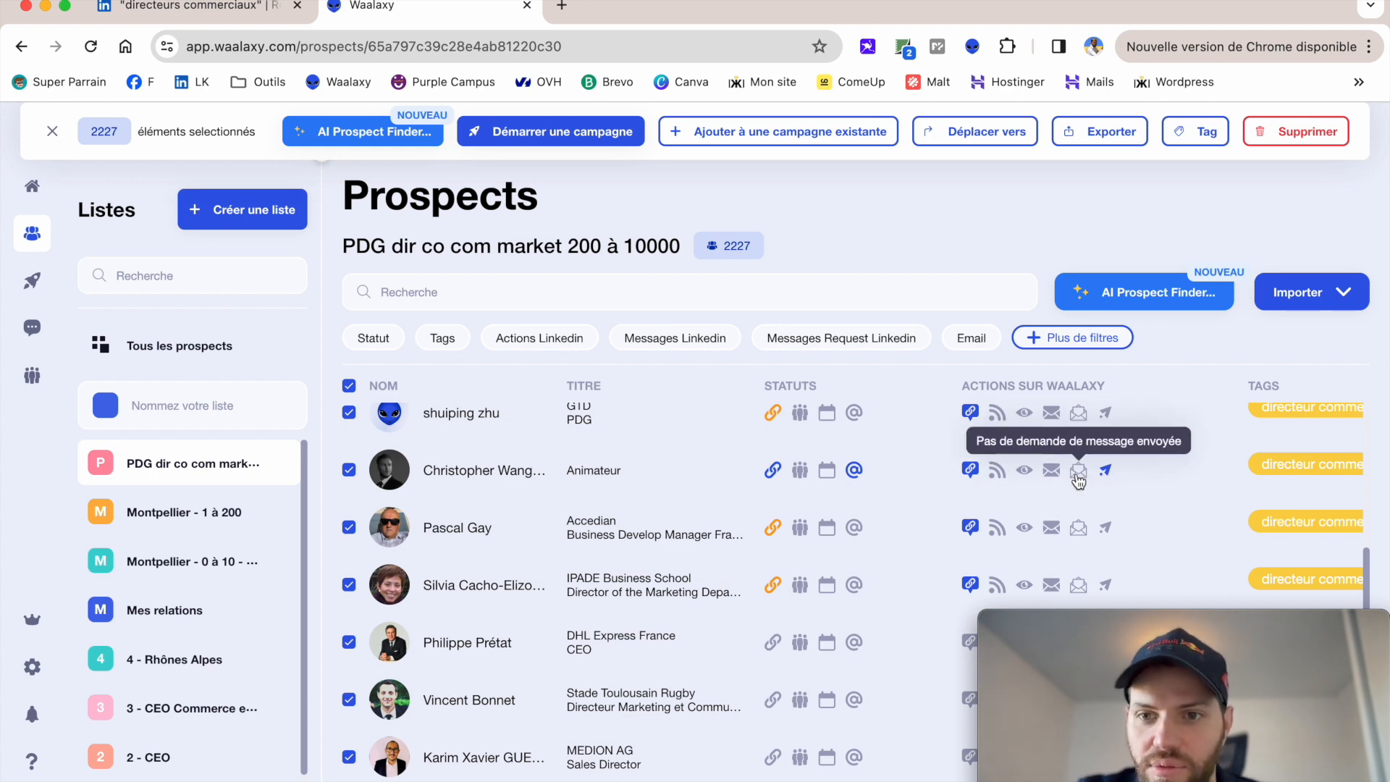
scroll(1100, 472, "up", 3)
scroll(1099, 473, "up", 1)
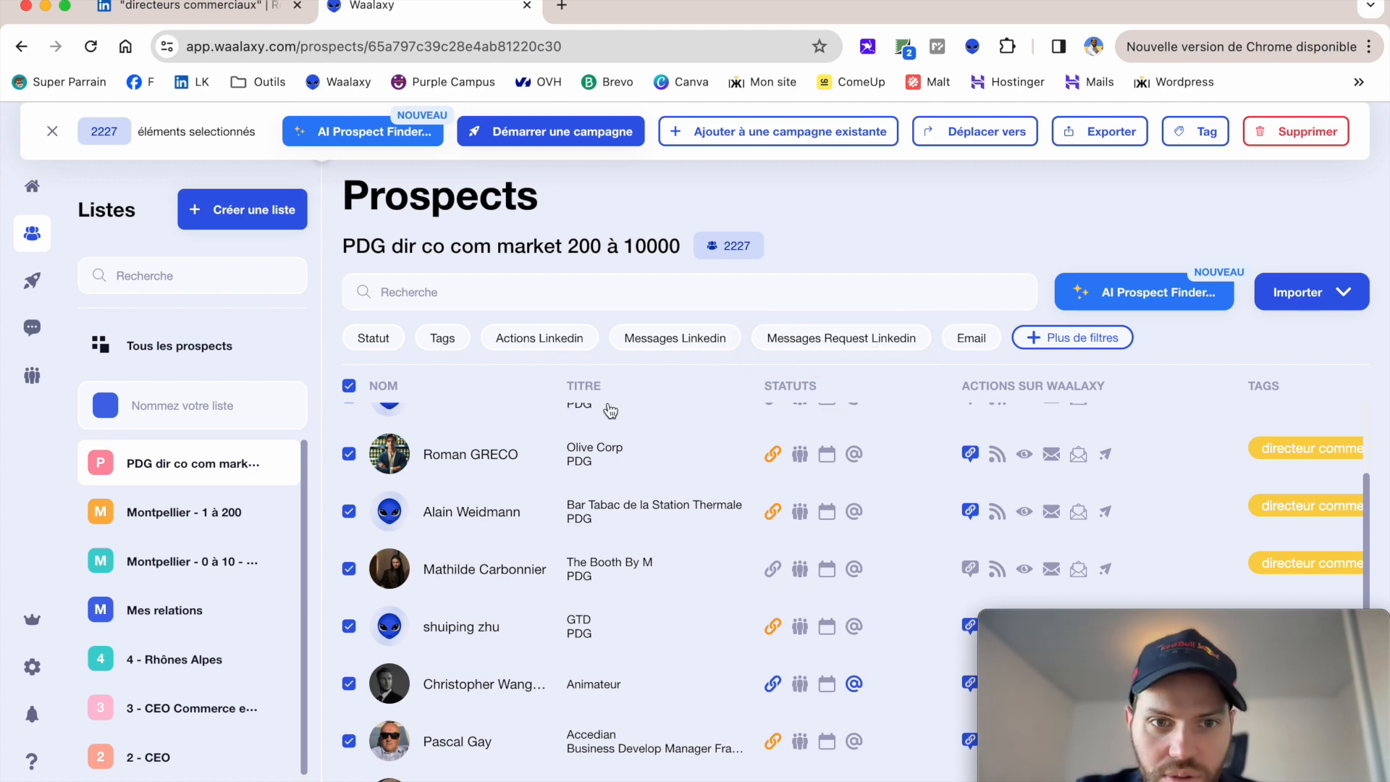
Filter the PDG dir co com market 200 à 10000 list to the Connecté status and review the matching prospects.
left_click(362, 342)
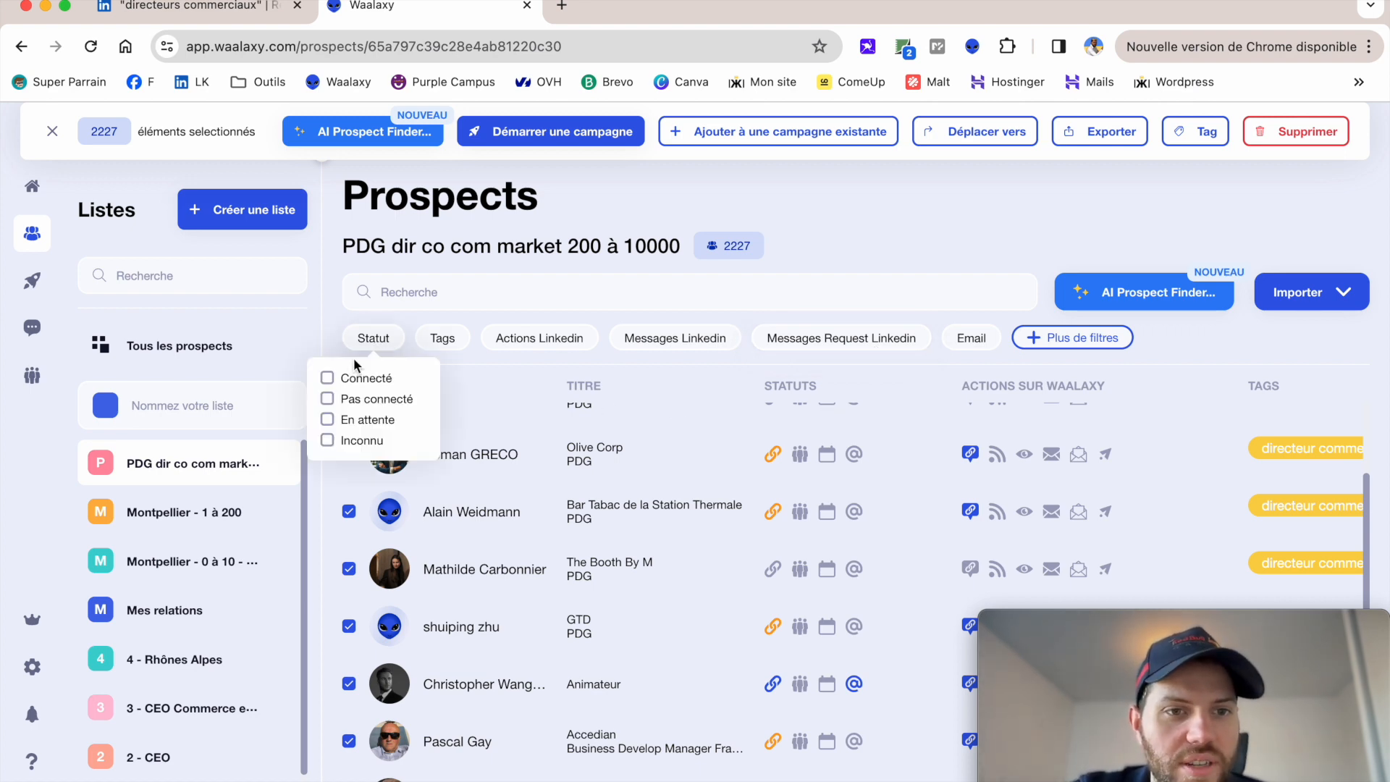
left_click(327, 383)
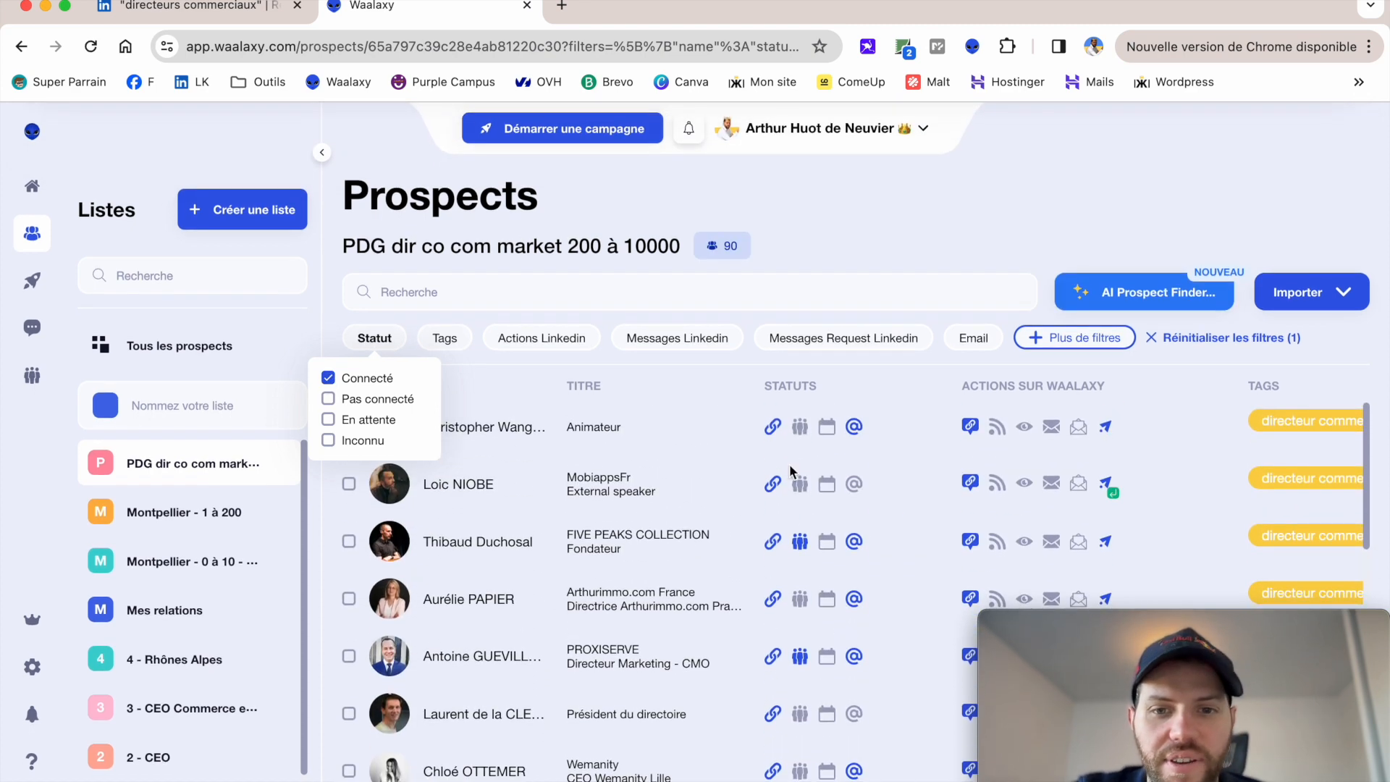
scroll(778, 516, "down", 1)
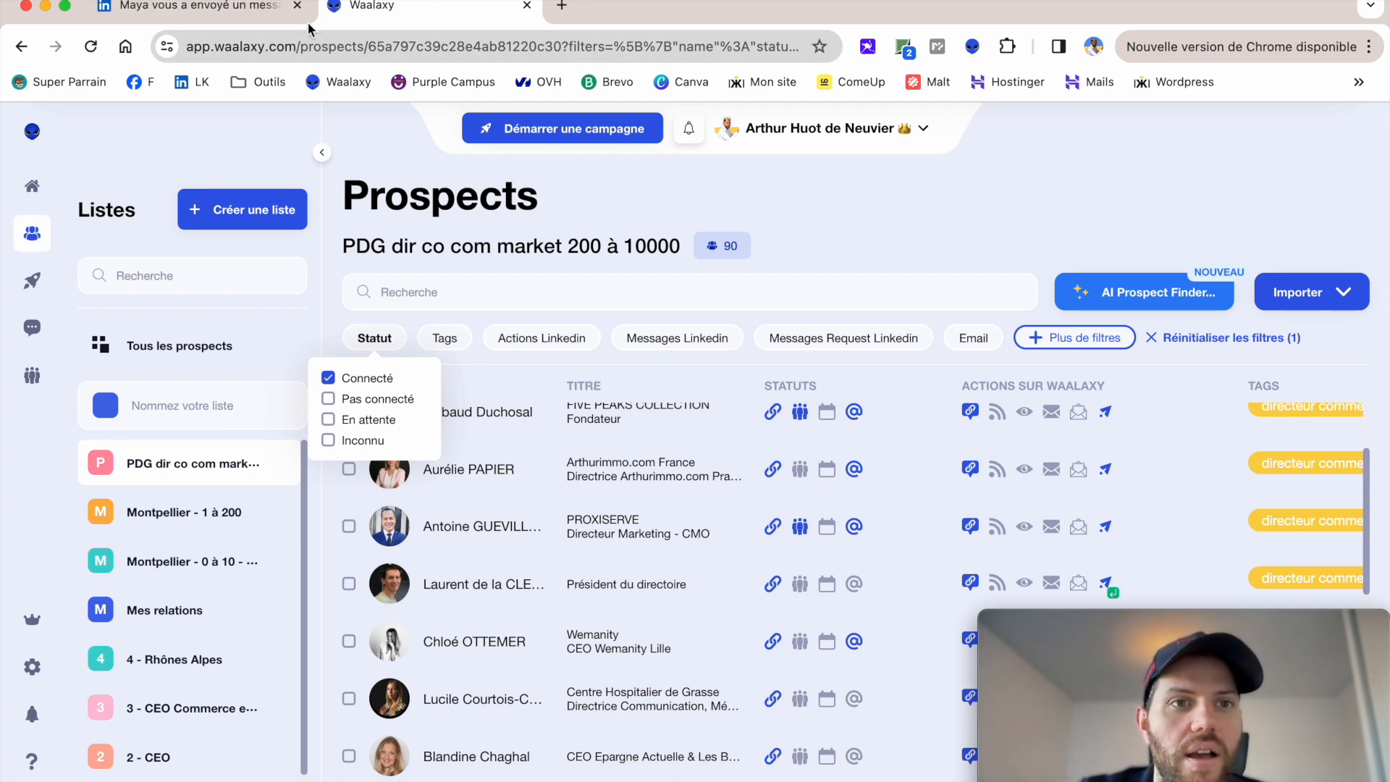
Close the LinkedIn page and remove the Connecté status filter from the prospect list.
left_click(303, 18)
left_click(297, 6)
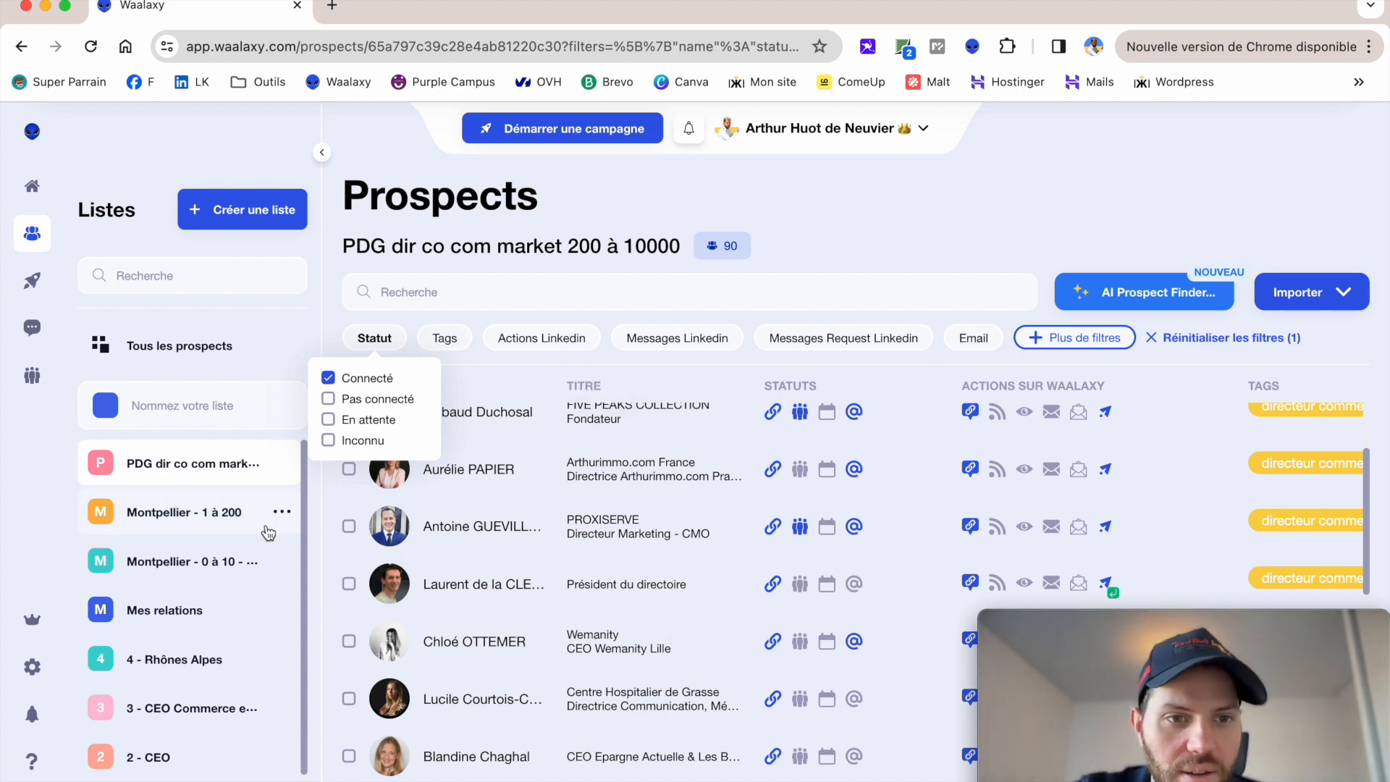
left_click(329, 378)
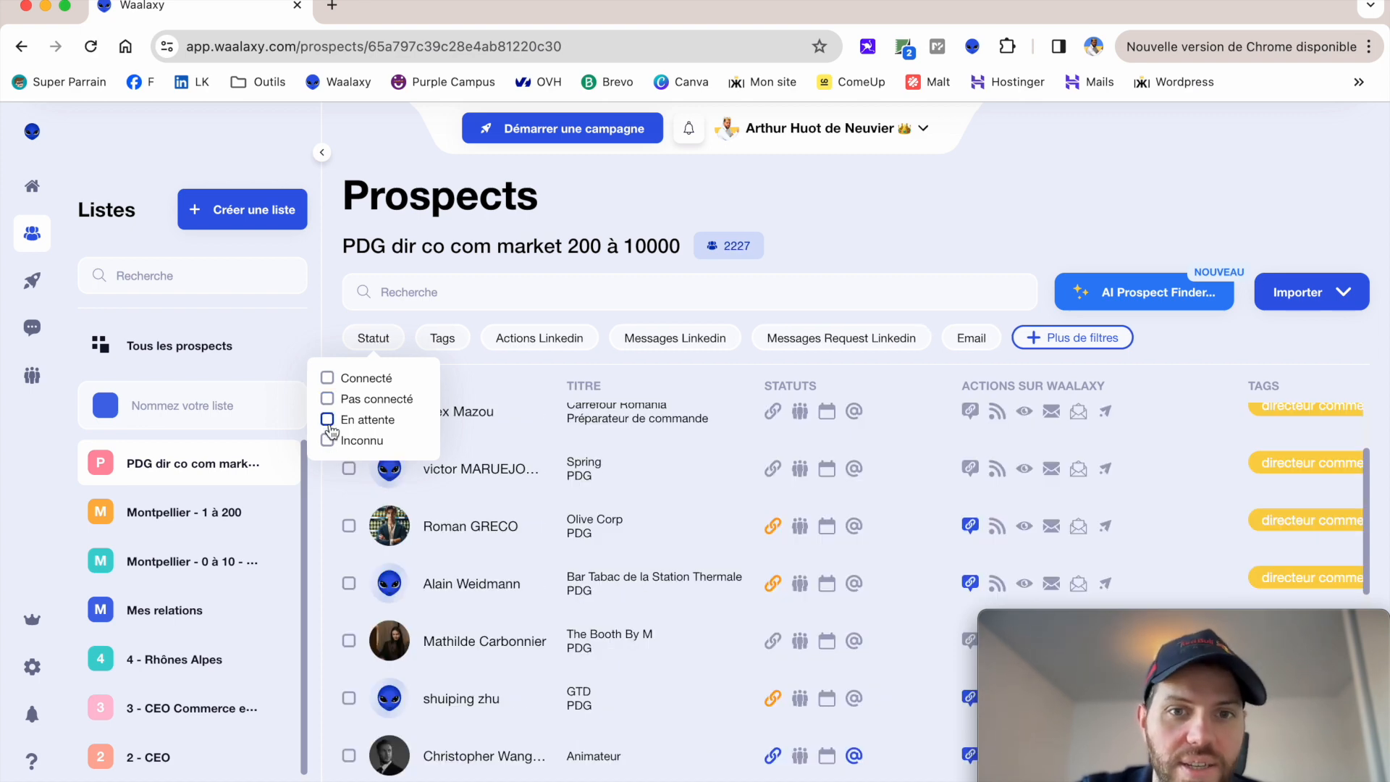
left_click(840, 244)
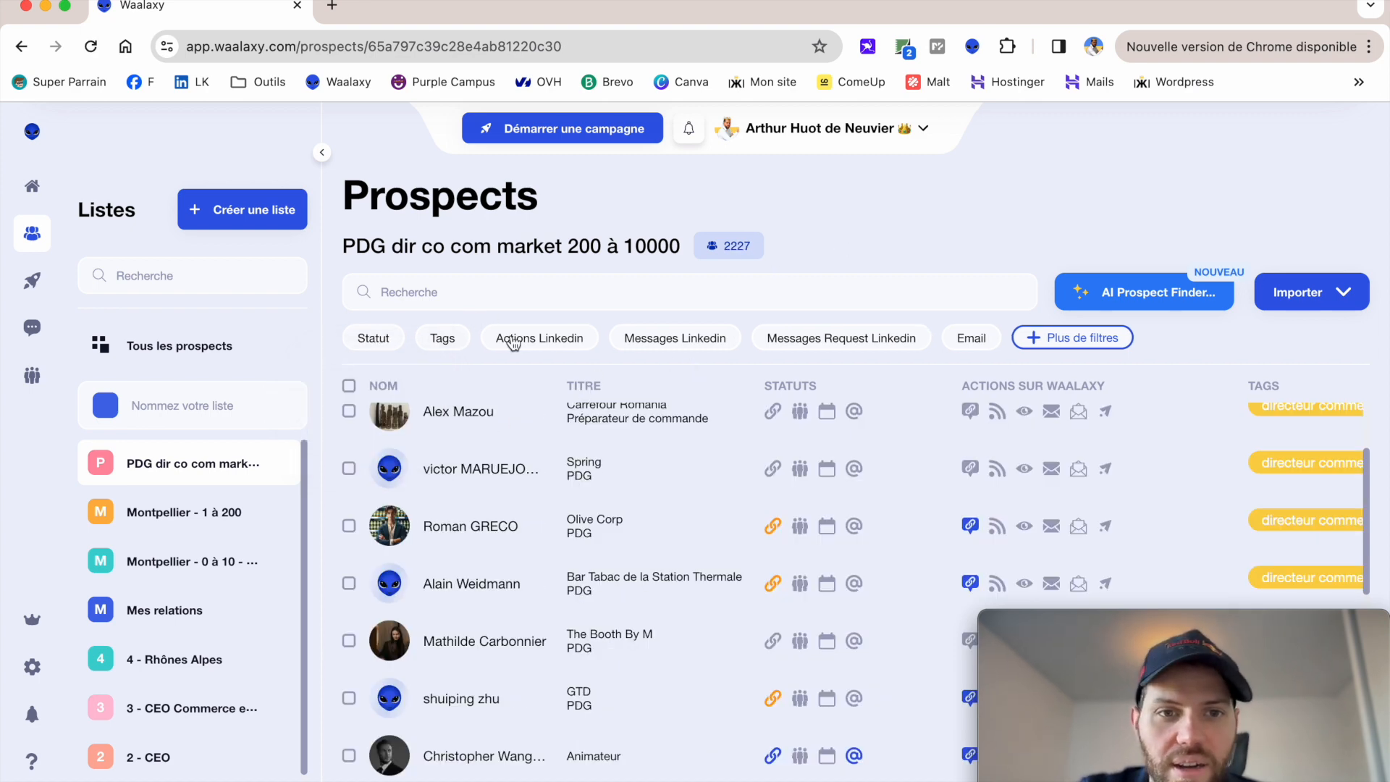
Look over the LinkedIn action filter options, and open the full set of prospect filters to go through its categories.
left_click(550, 344)
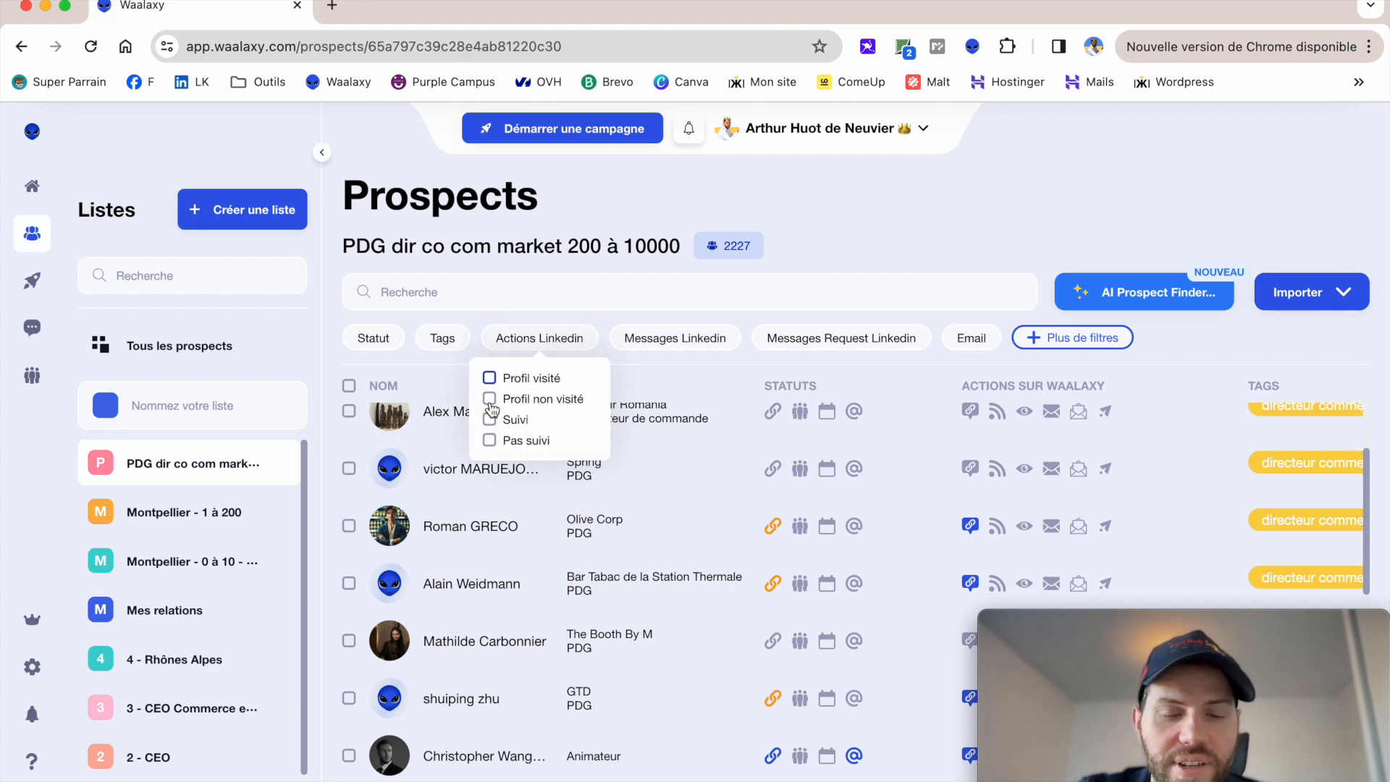
left_click(963, 203)
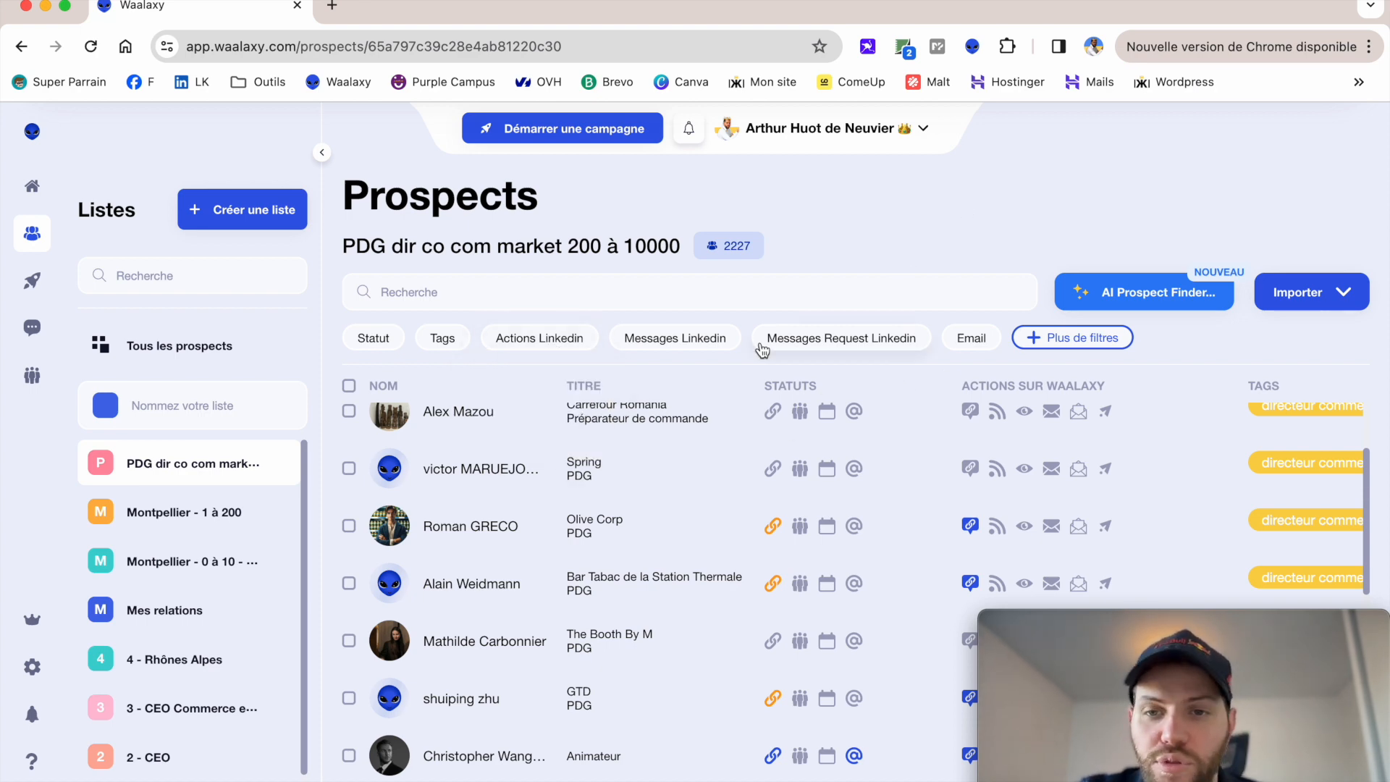
left_click(1105, 338)
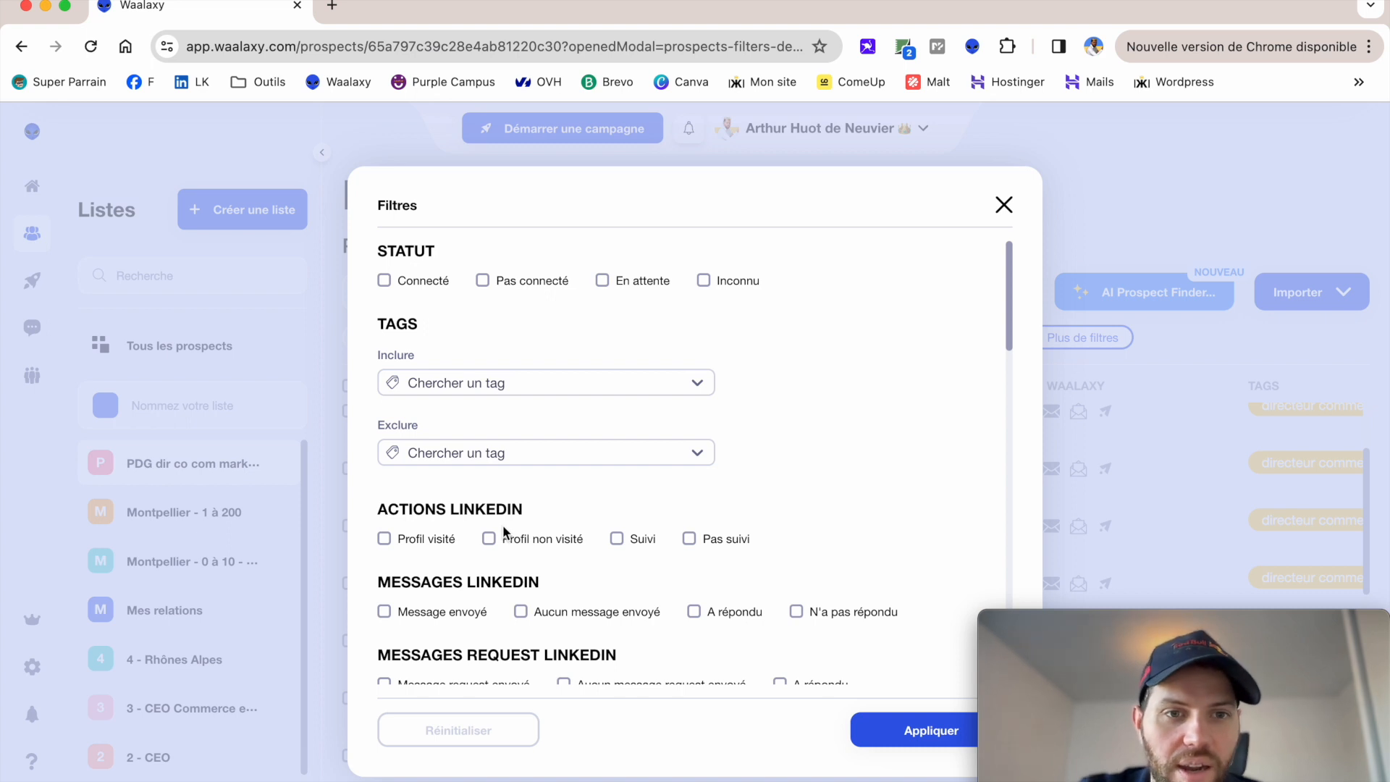
scroll(610, 428, "down", 1)
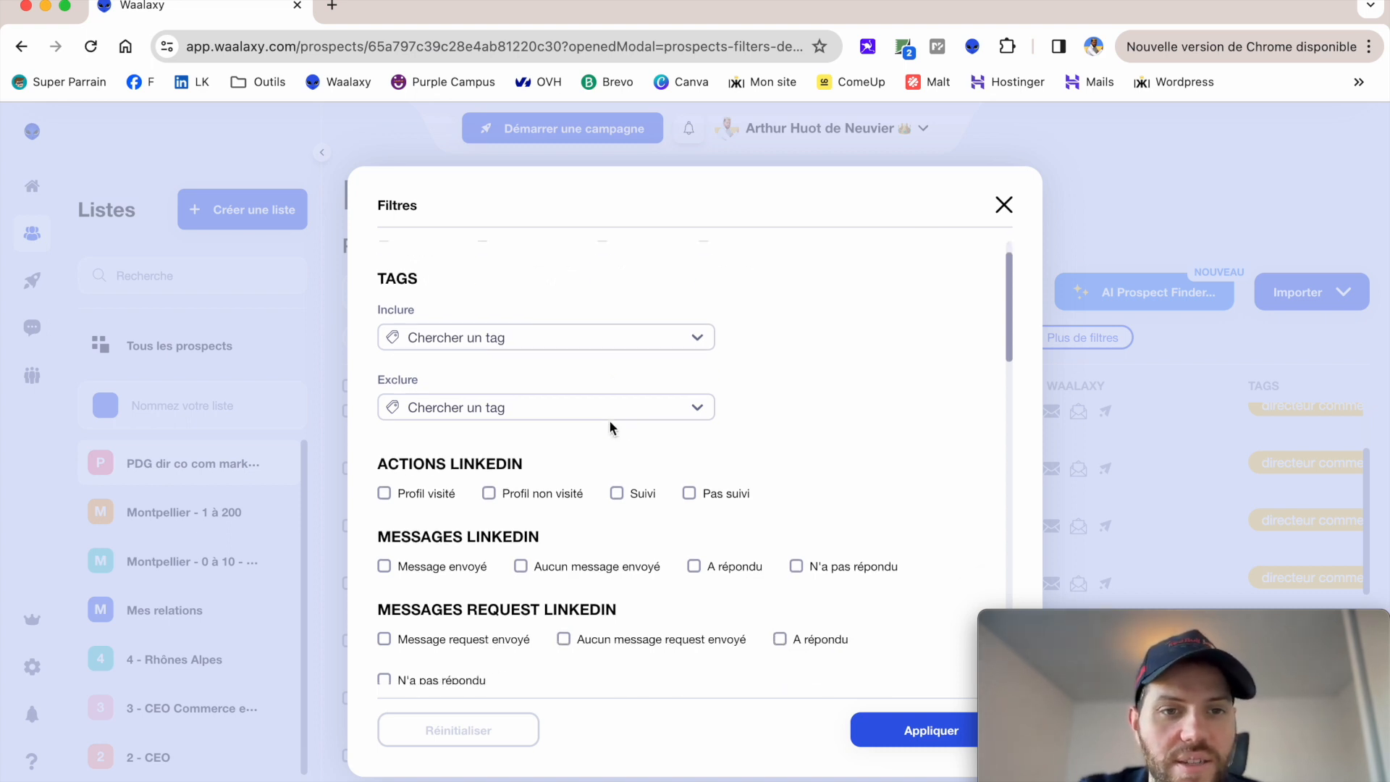
scroll(538, 442, "down", 6)
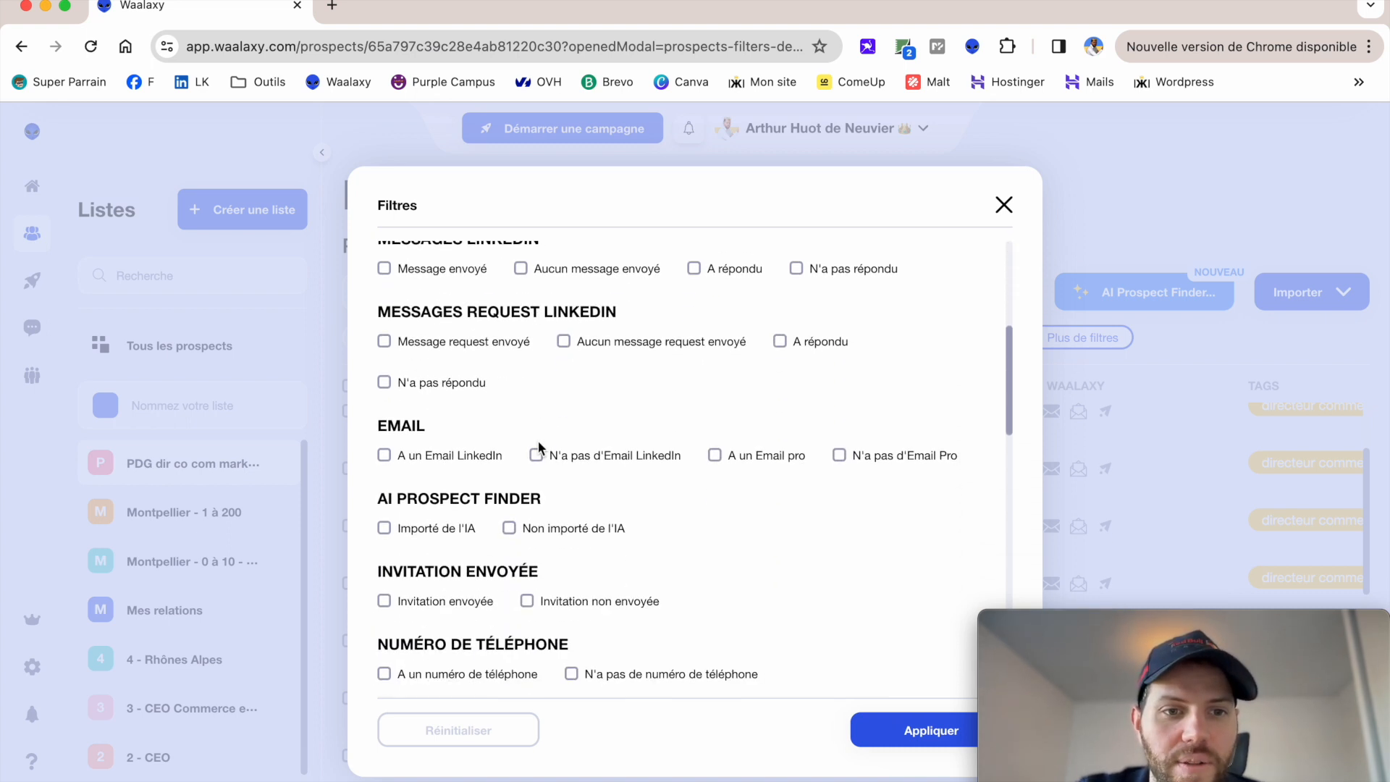
scroll(537, 440, "down", 20)
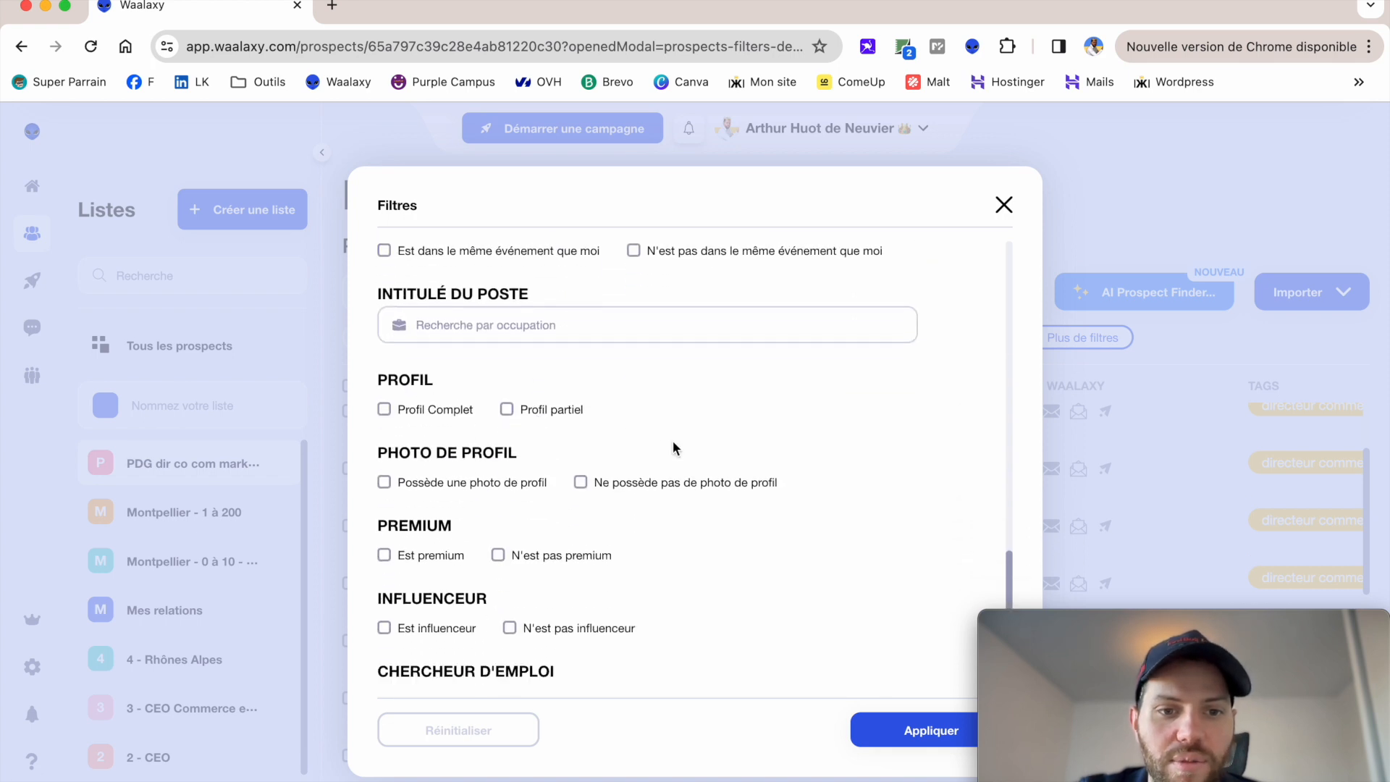
scroll(672, 447, "down", 2)
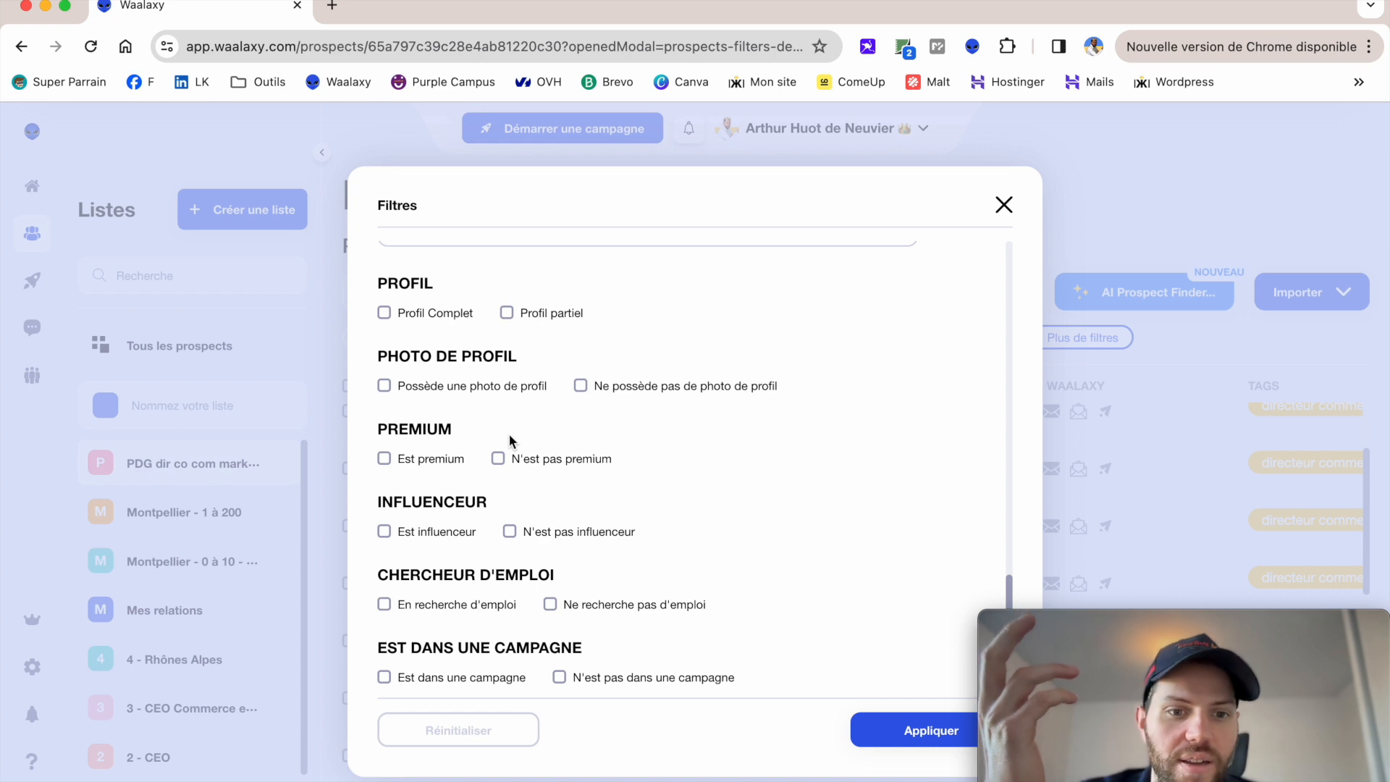
Examine the profile photo, job seeker, job title, LinkedIn event and location filters, and leave the filters without applying any.
left_click(391, 389)
left_click(387, 389)
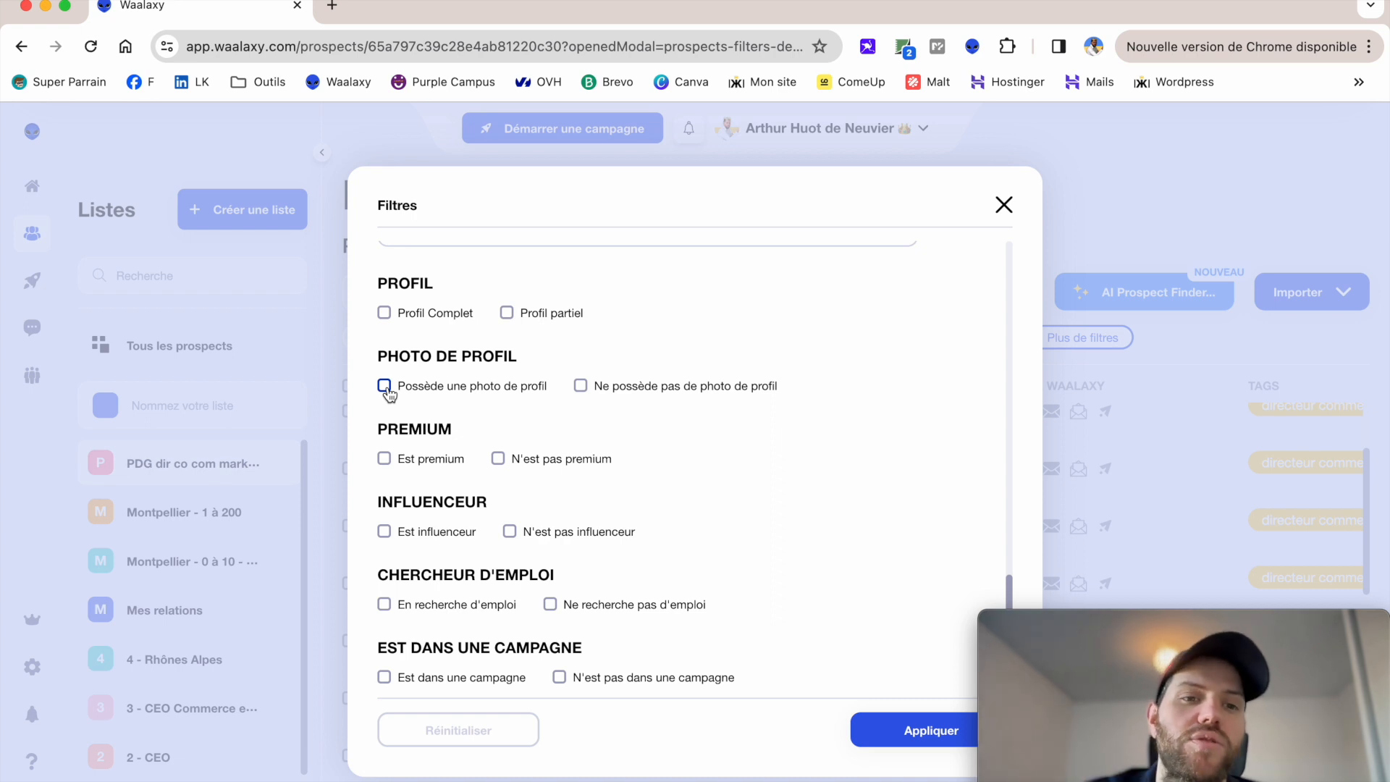
scroll(462, 487, "up", 1)
scroll(459, 479, "down", 1)
scroll(459, 480, "up", 3)
scroll(459, 480, "down", 3)
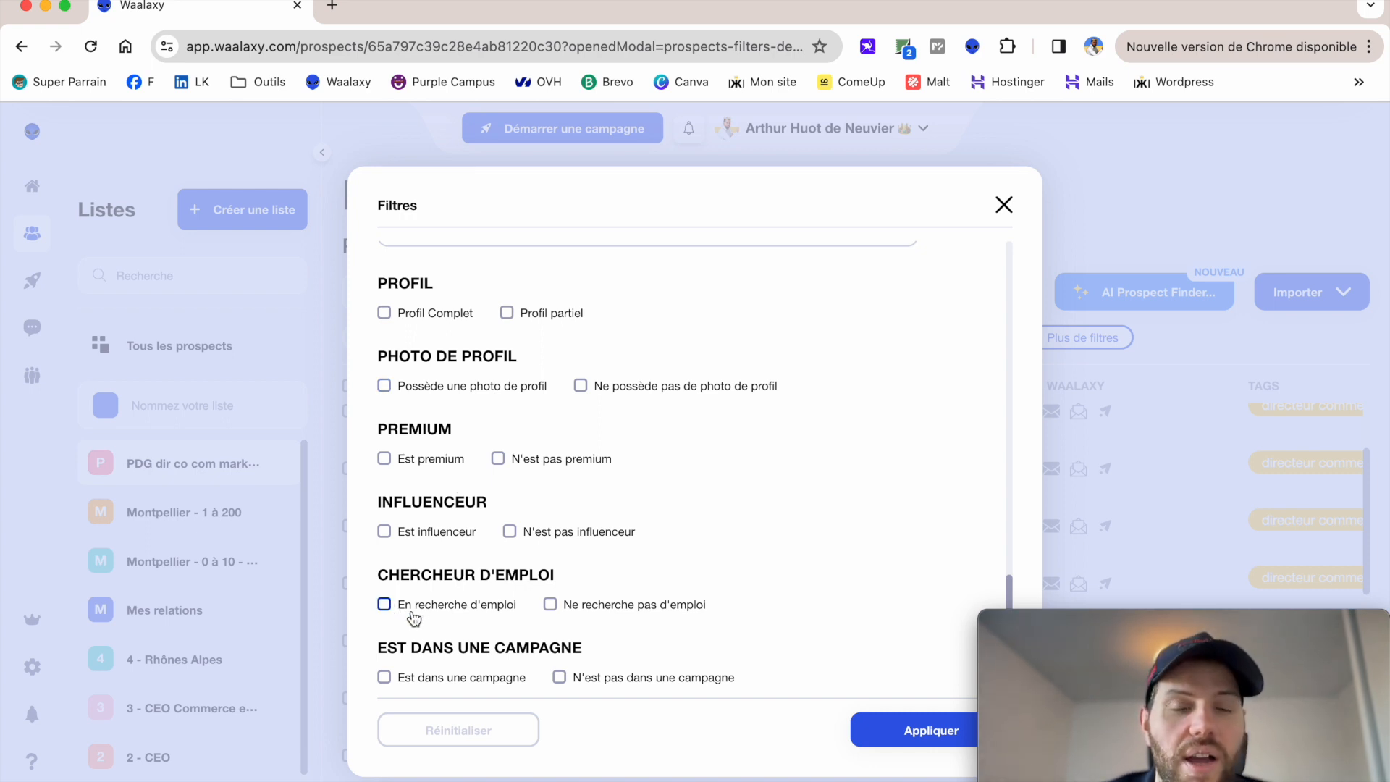
scroll(435, 572, "up", 3)
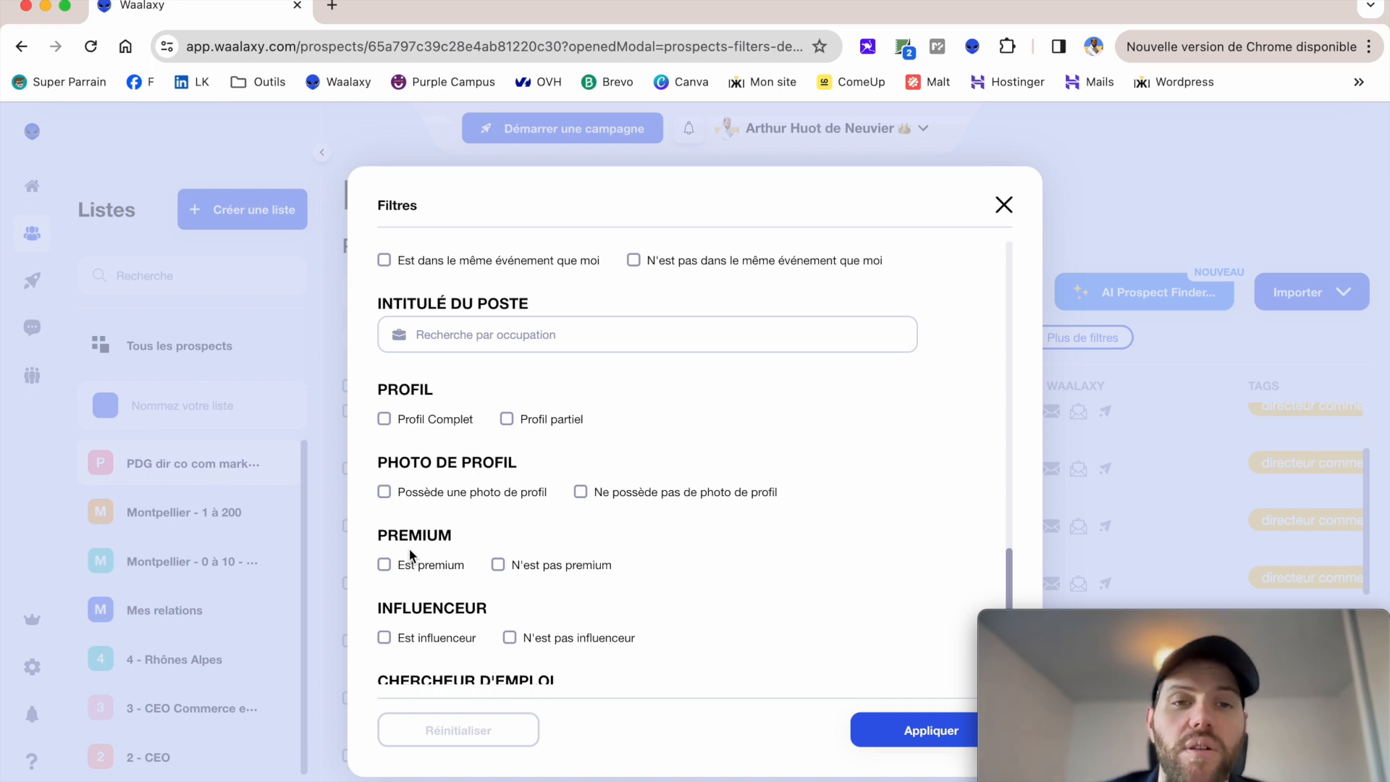
scroll(444, 554, "up", 4)
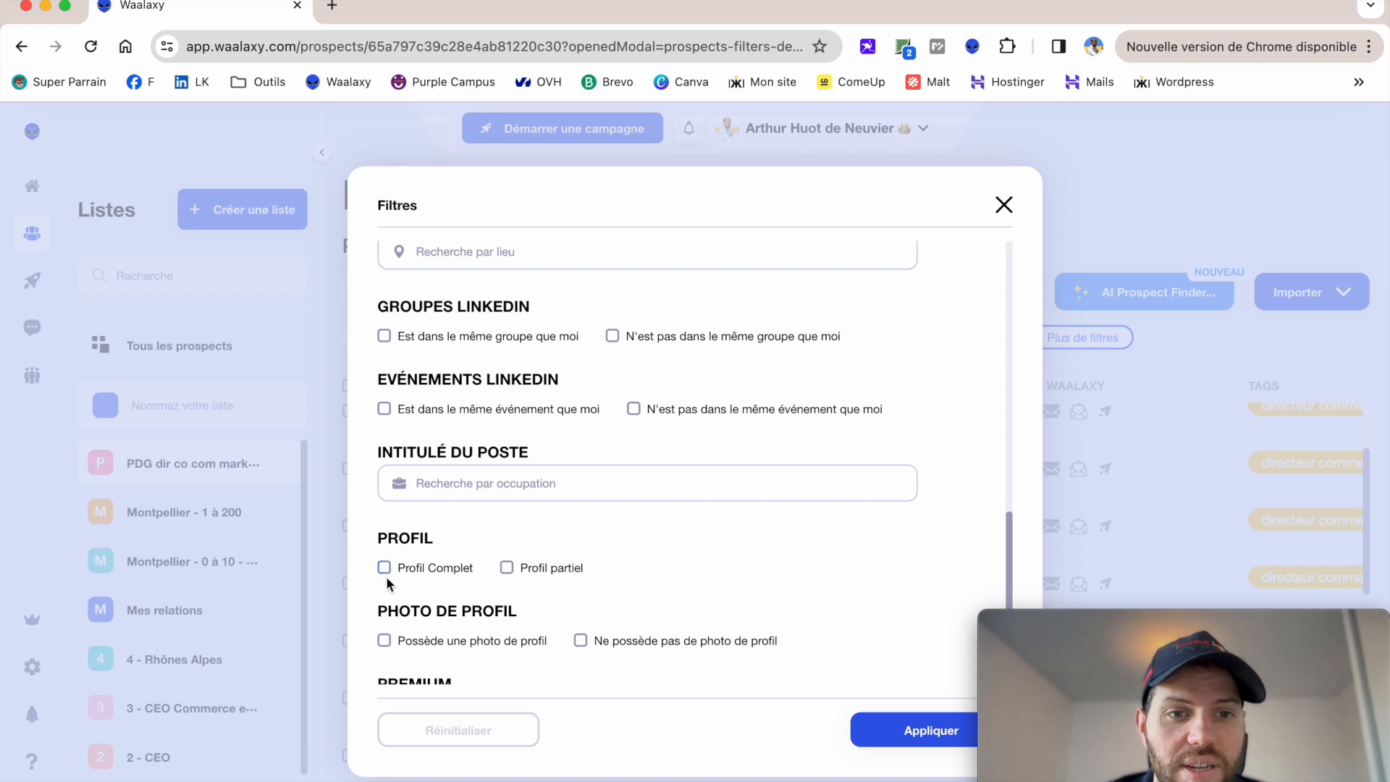
scroll(385, 576, "up", 2)
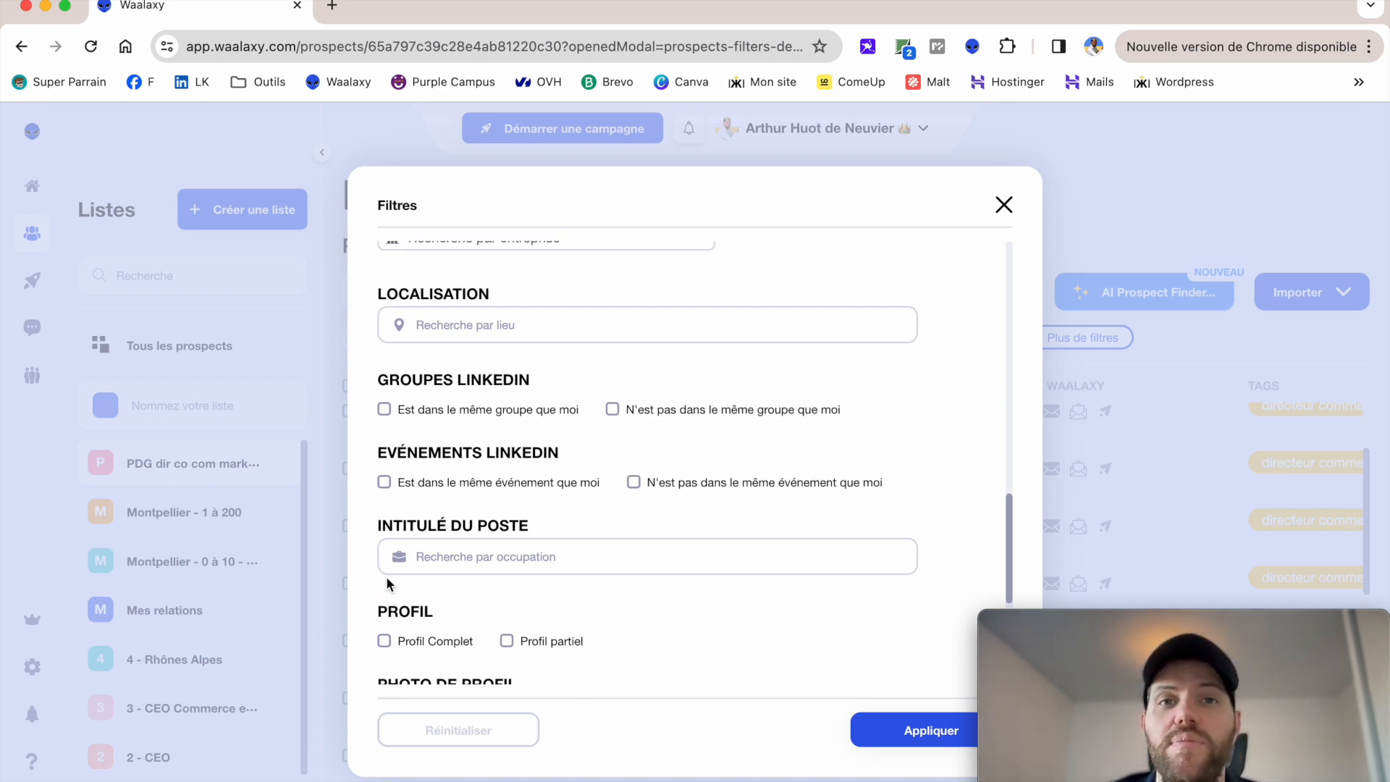
scroll(385, 577, "up", 5)
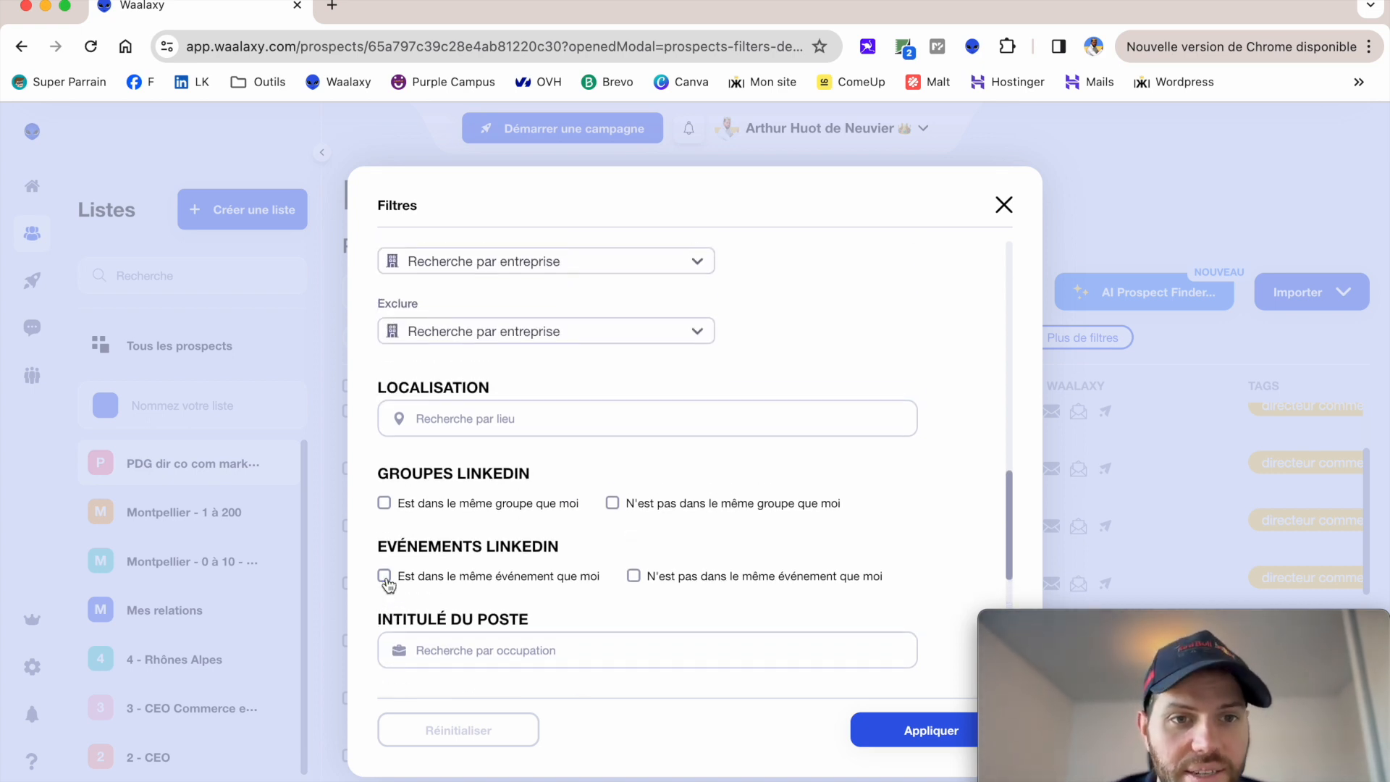
left_click(1005, 206)
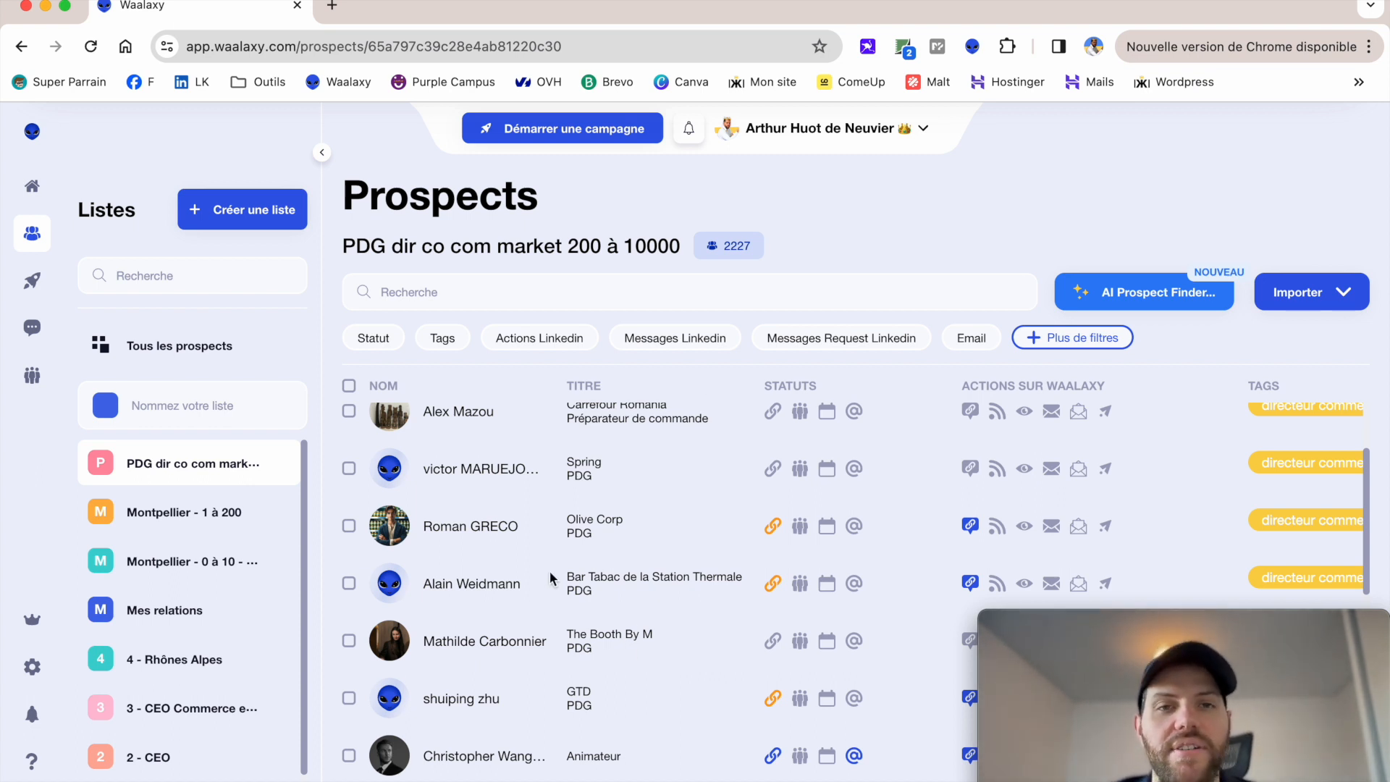
Open the LinkedIn profile of the connected prospect titled Animateur, and close the chat window to review the profile.
scroll(550, 572, "down", 3)
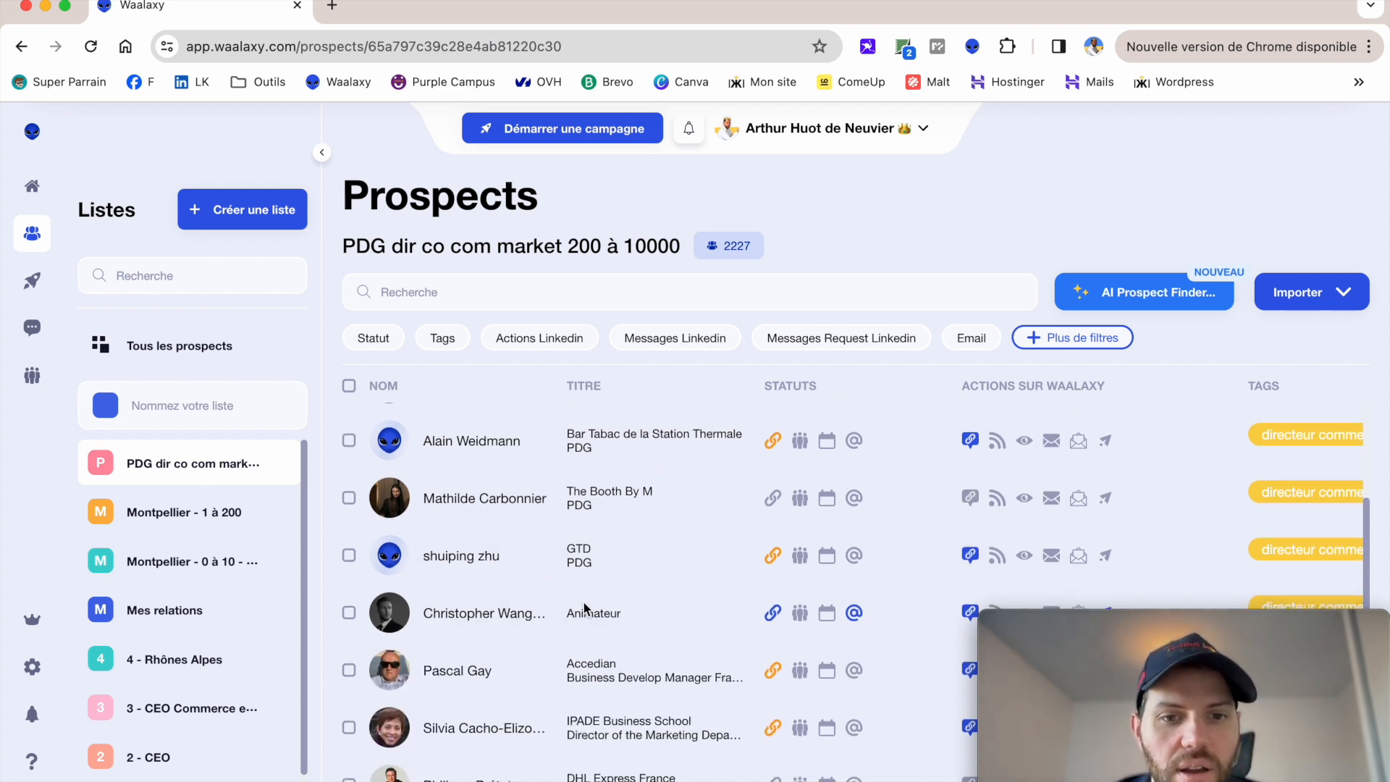
scroll(572, 616, "up", 3)
scroll(582, 609, "down", 2)
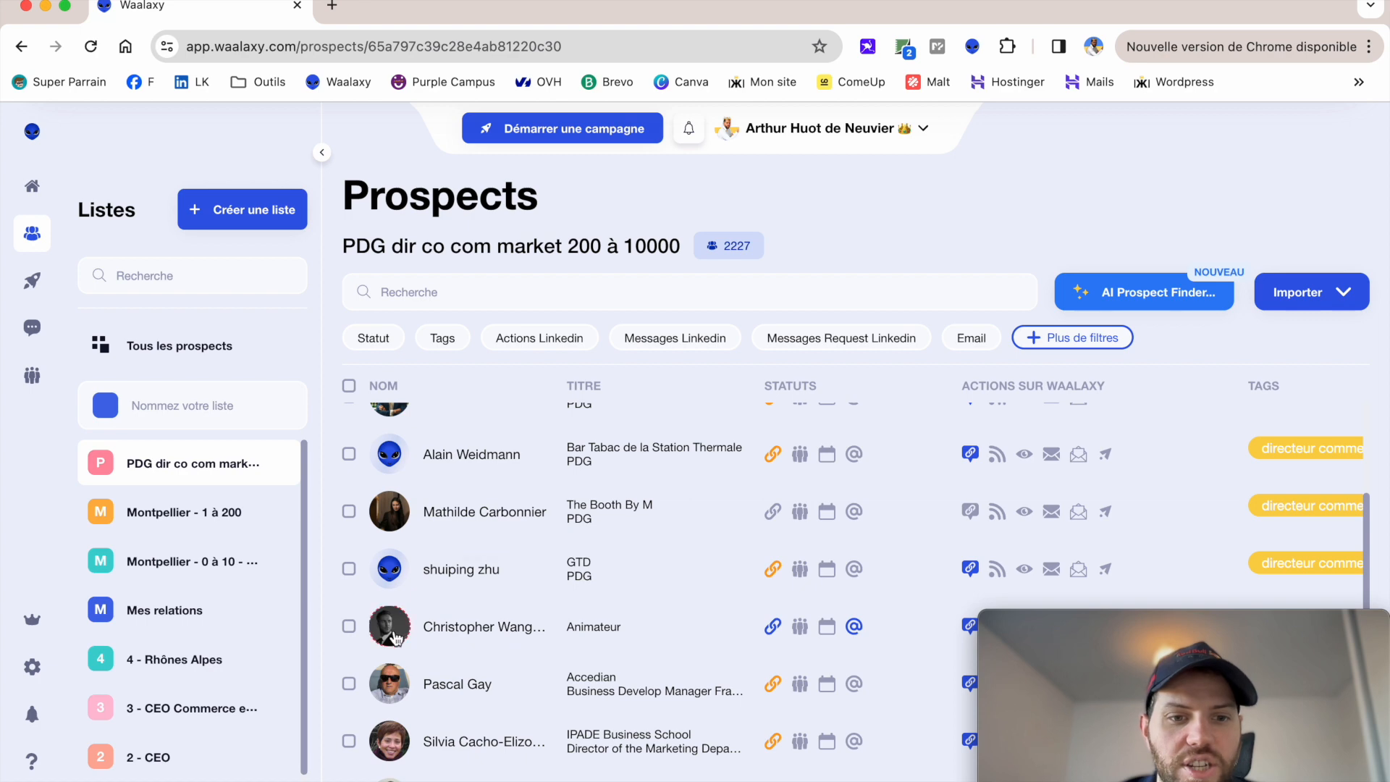
left_click(393, 634)
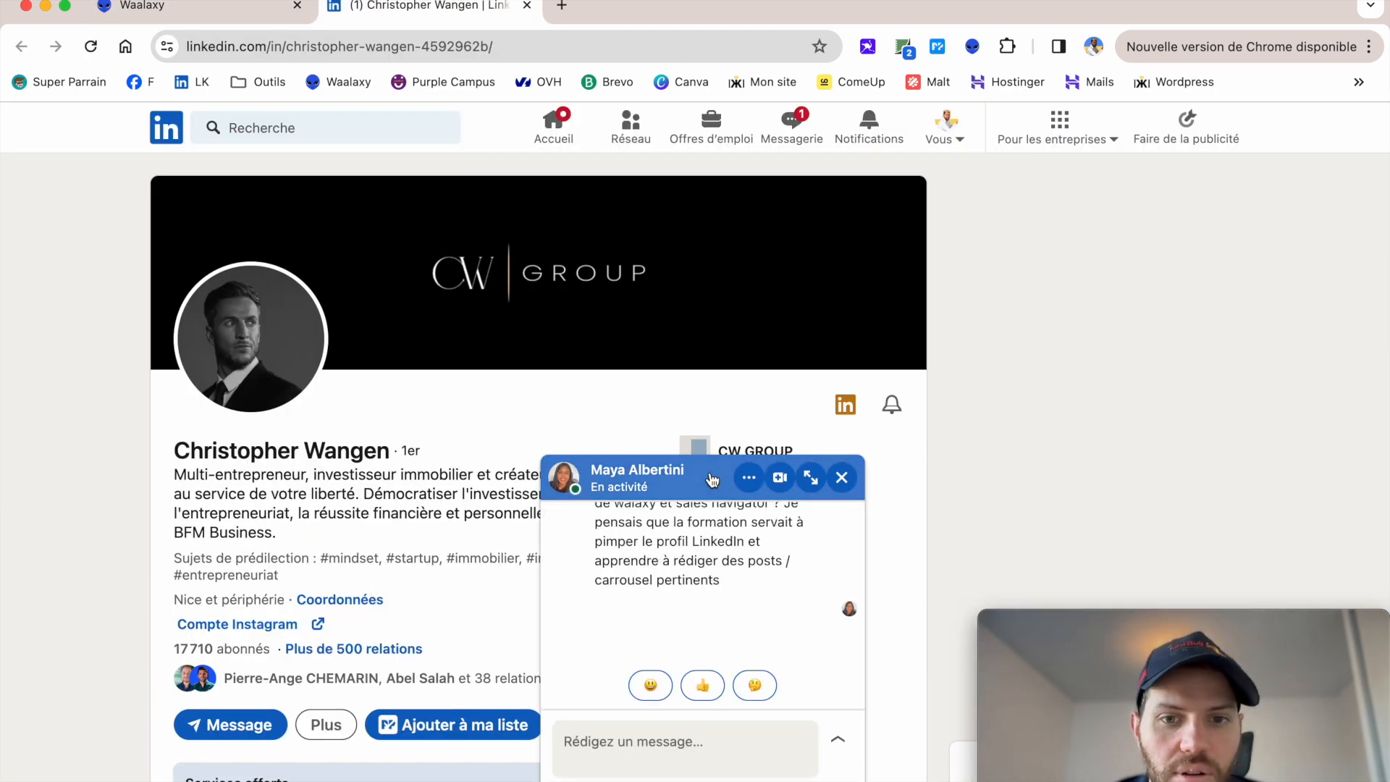
left_click(842, 478)
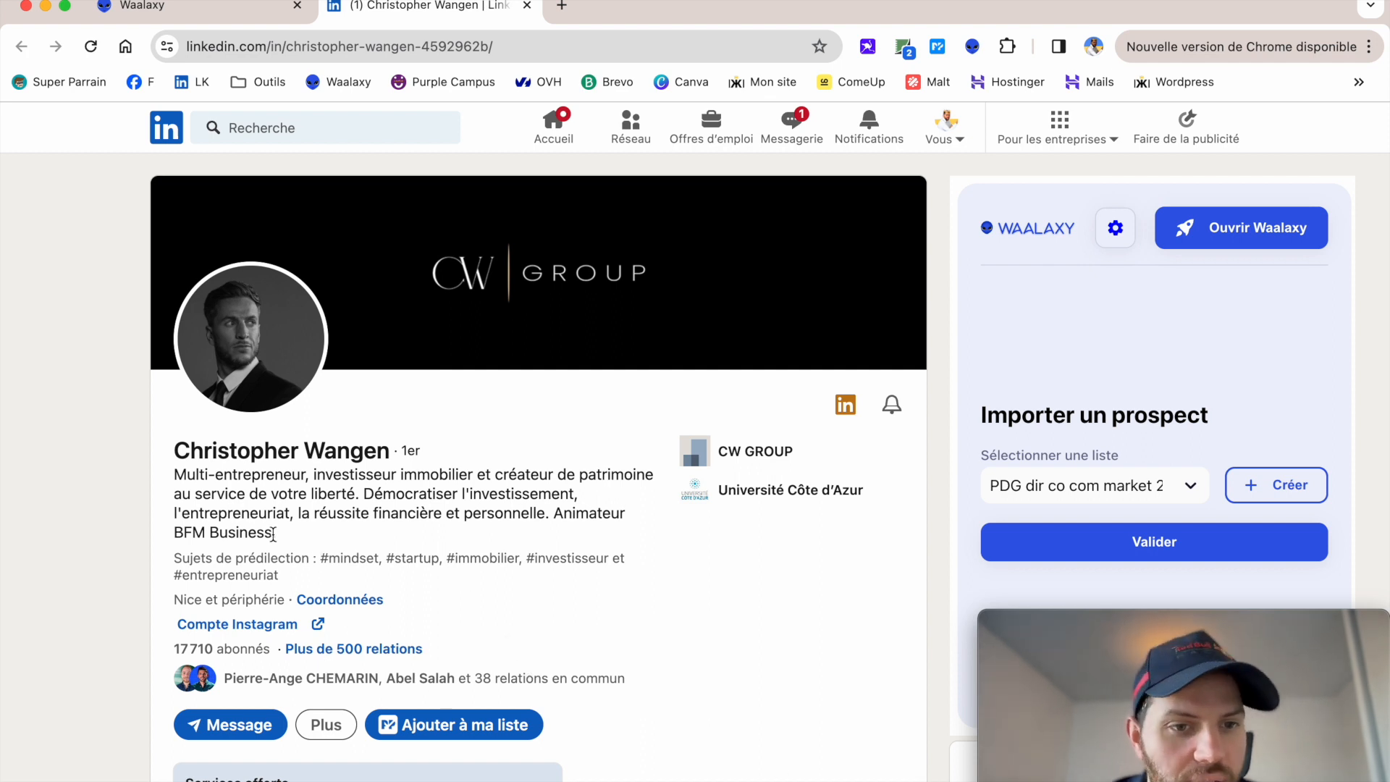
scroll(374, 568, "down", 3)
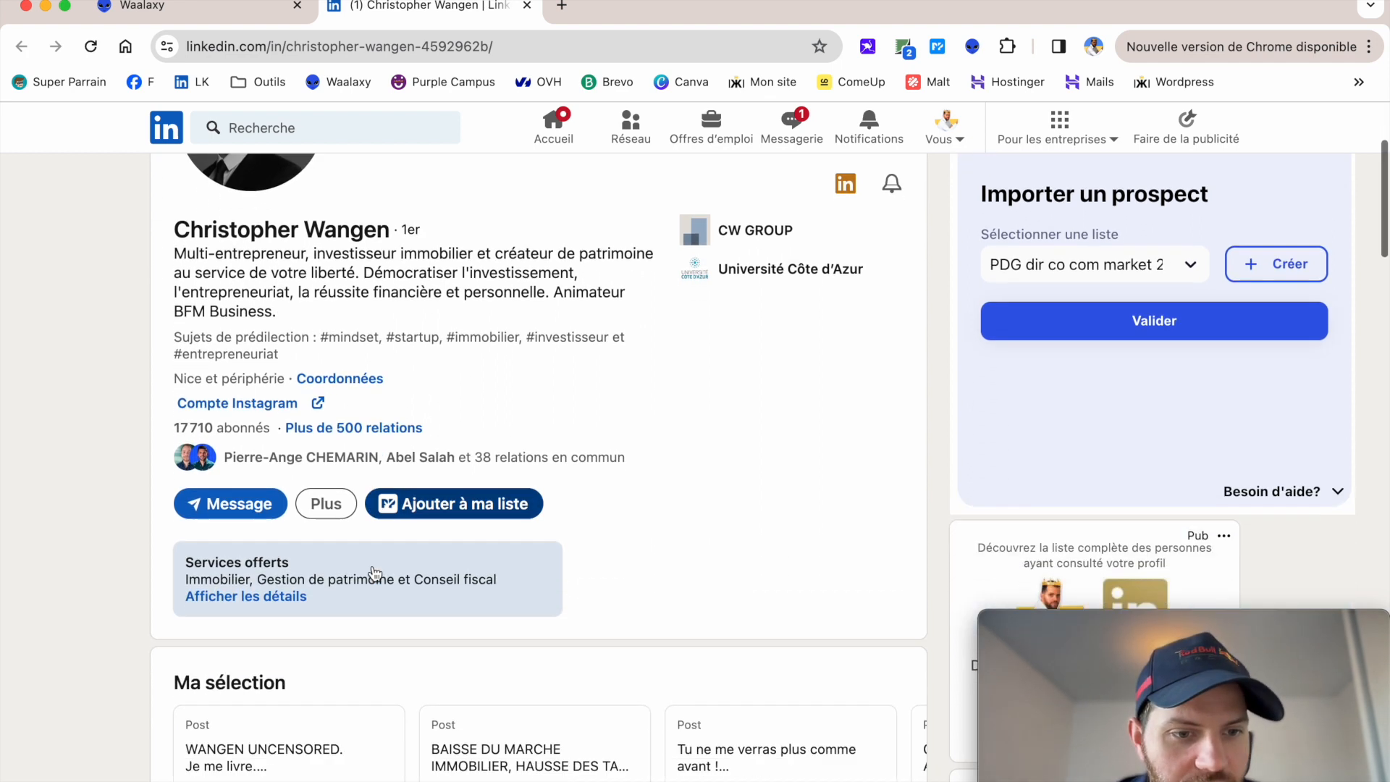
scroll(372, 565, "up", 4)
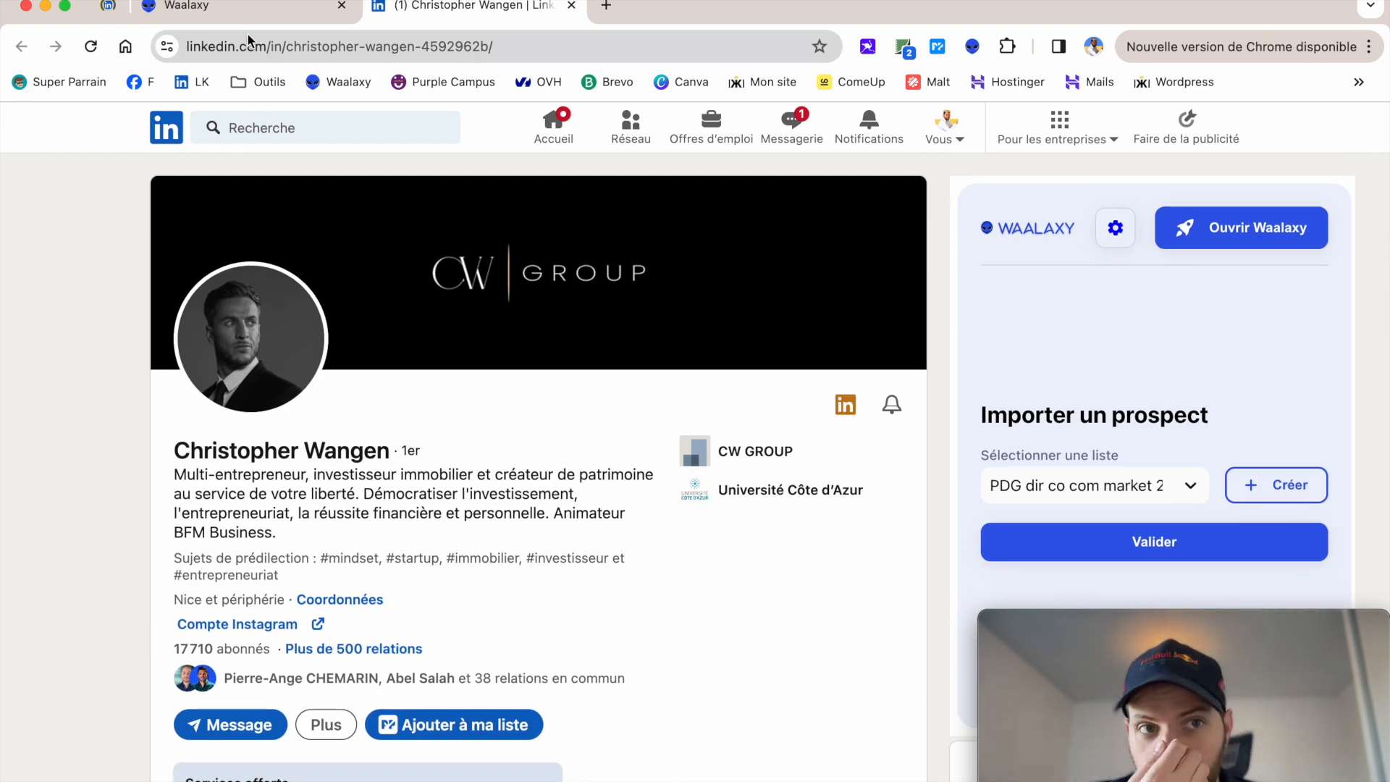
Return to Waalaxy and go through the prospects of the PDG dir co com market 200 à 10000 list, examining their titles, statuses and actions.
left_click(249, 7)
scroll(465, 630, "down", 4)
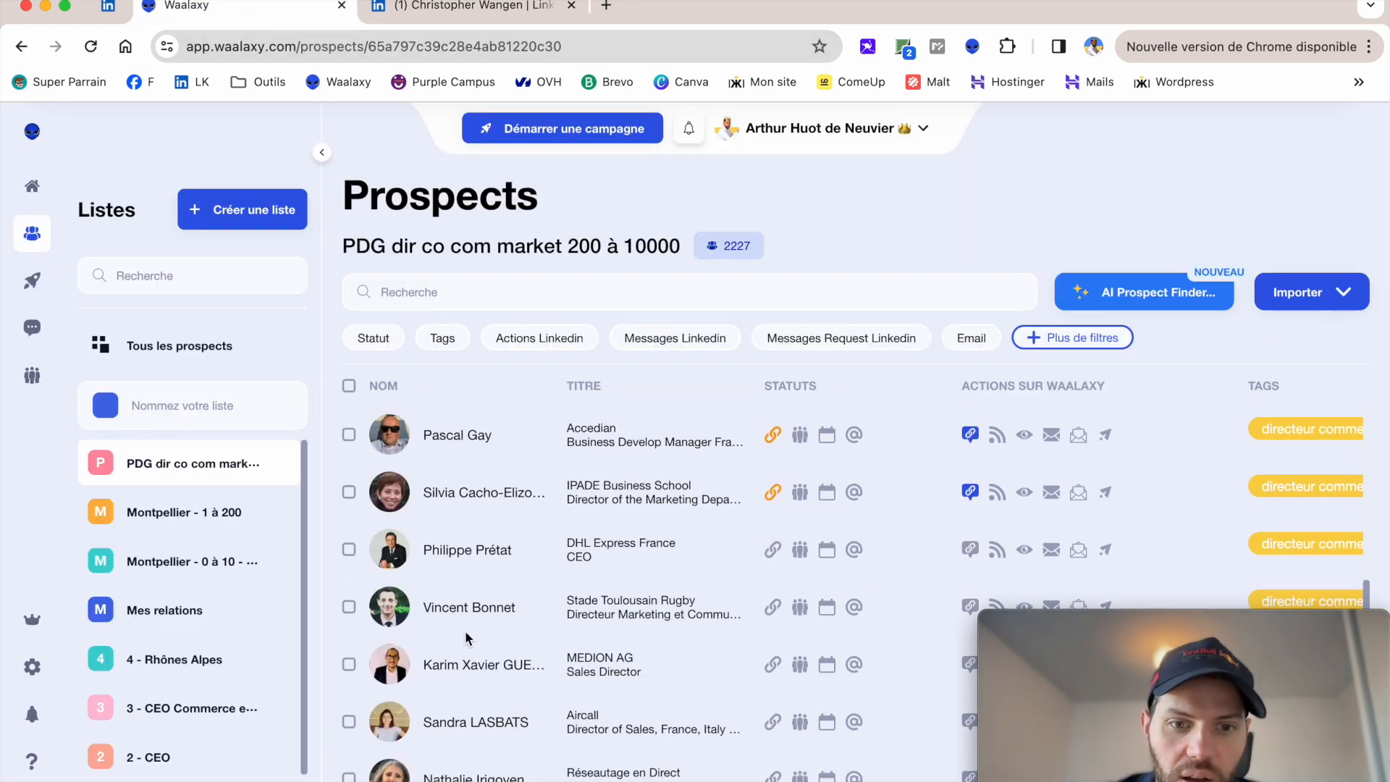
scroll(465, 630, "down", 4)
scroll(465, 630, "down", 3)
scroll(467, 638, "down", 10)
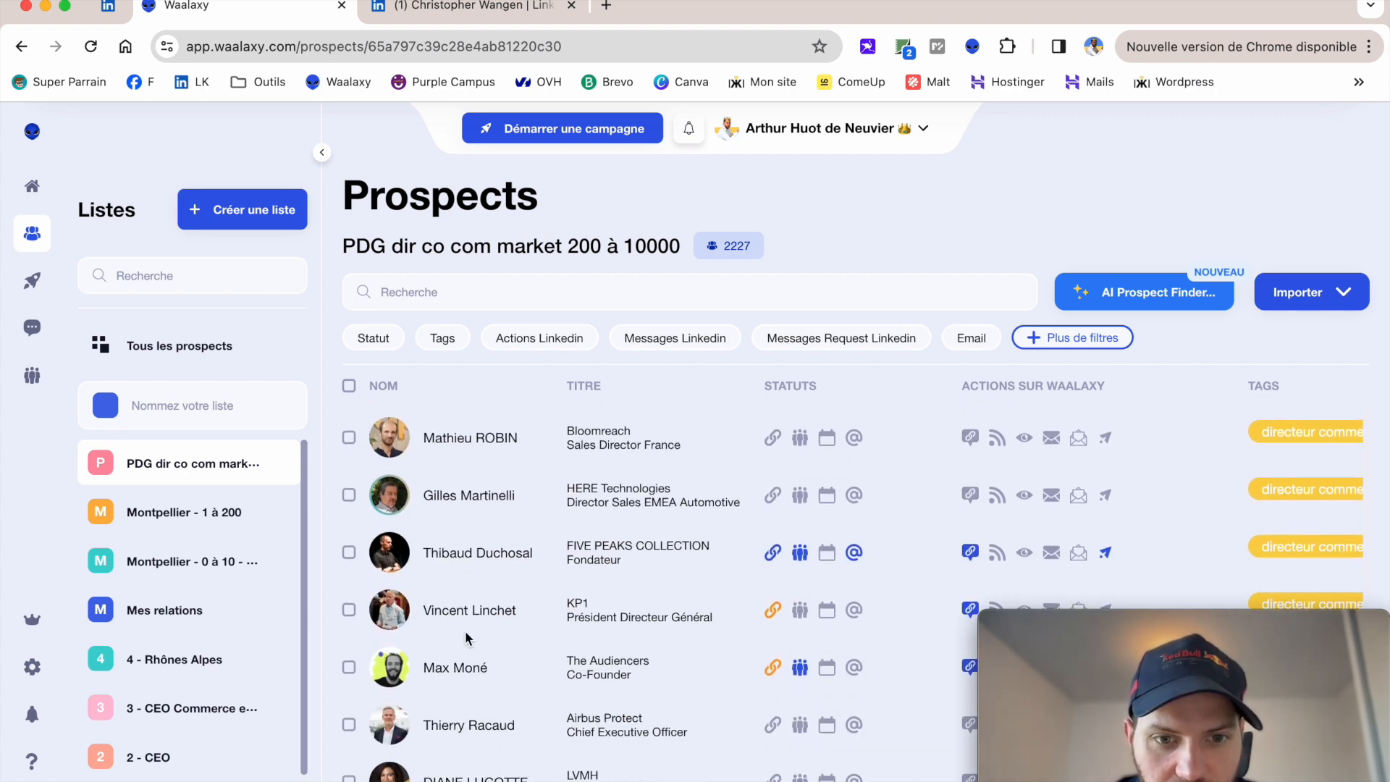
scroll(465, 632, "down", 12)
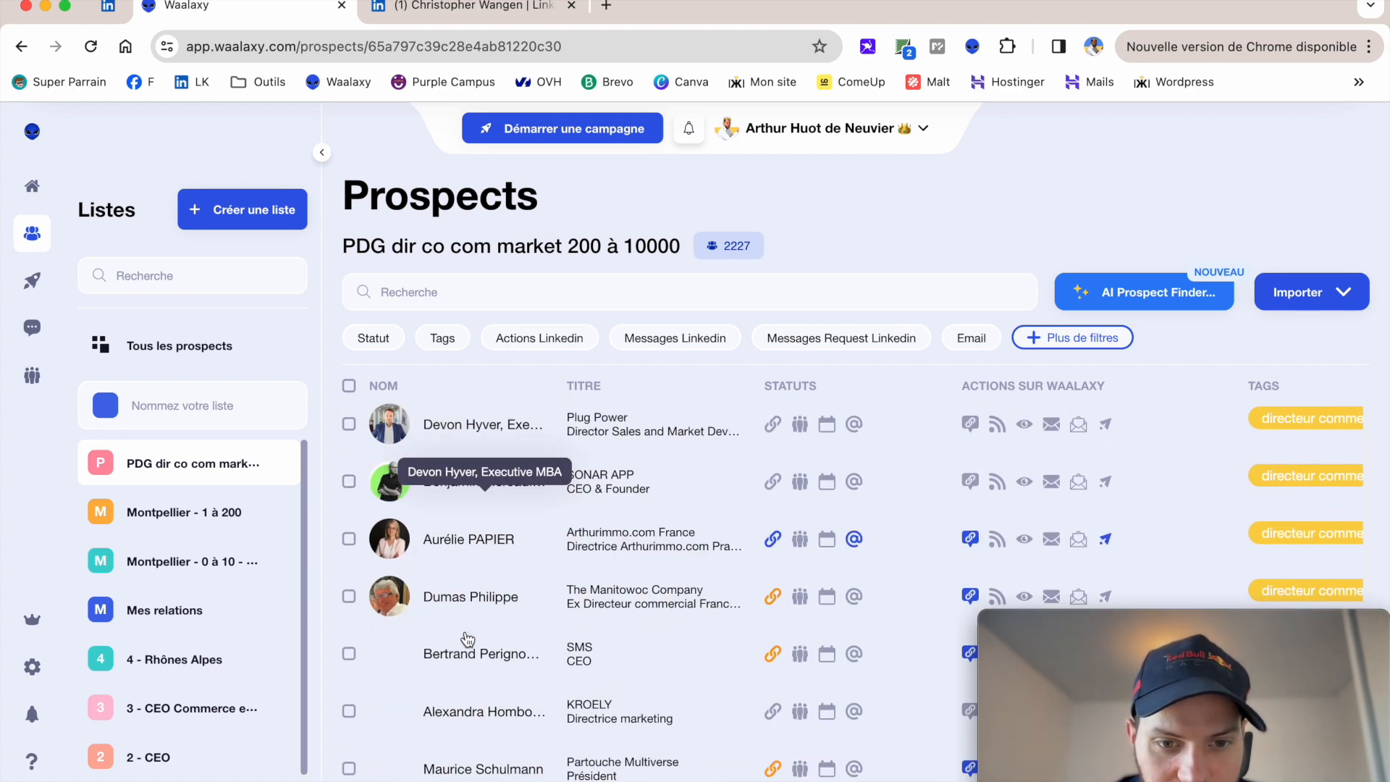
scroll(467, 639, "down", 5)
scroll(467, 638, "down", 12)
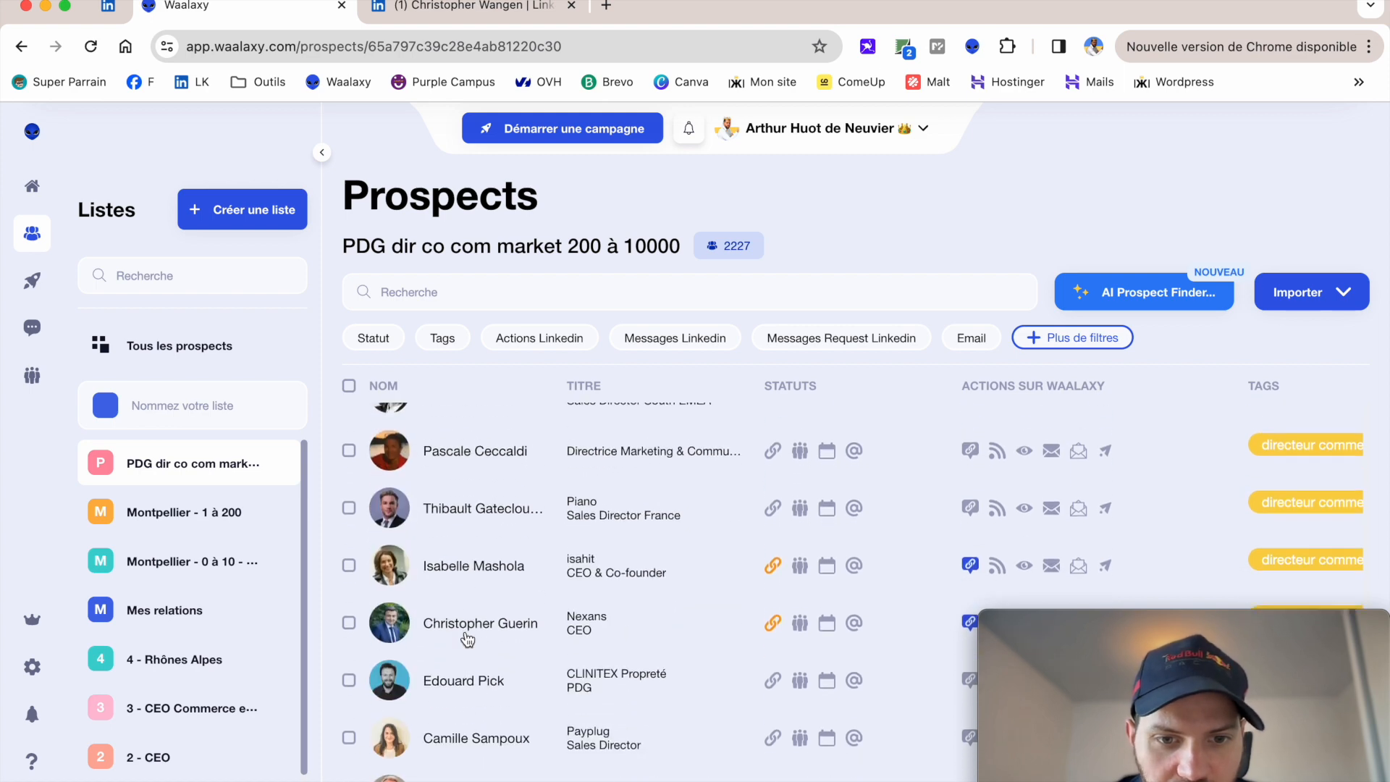
scroll(467, 639, "down", 15)
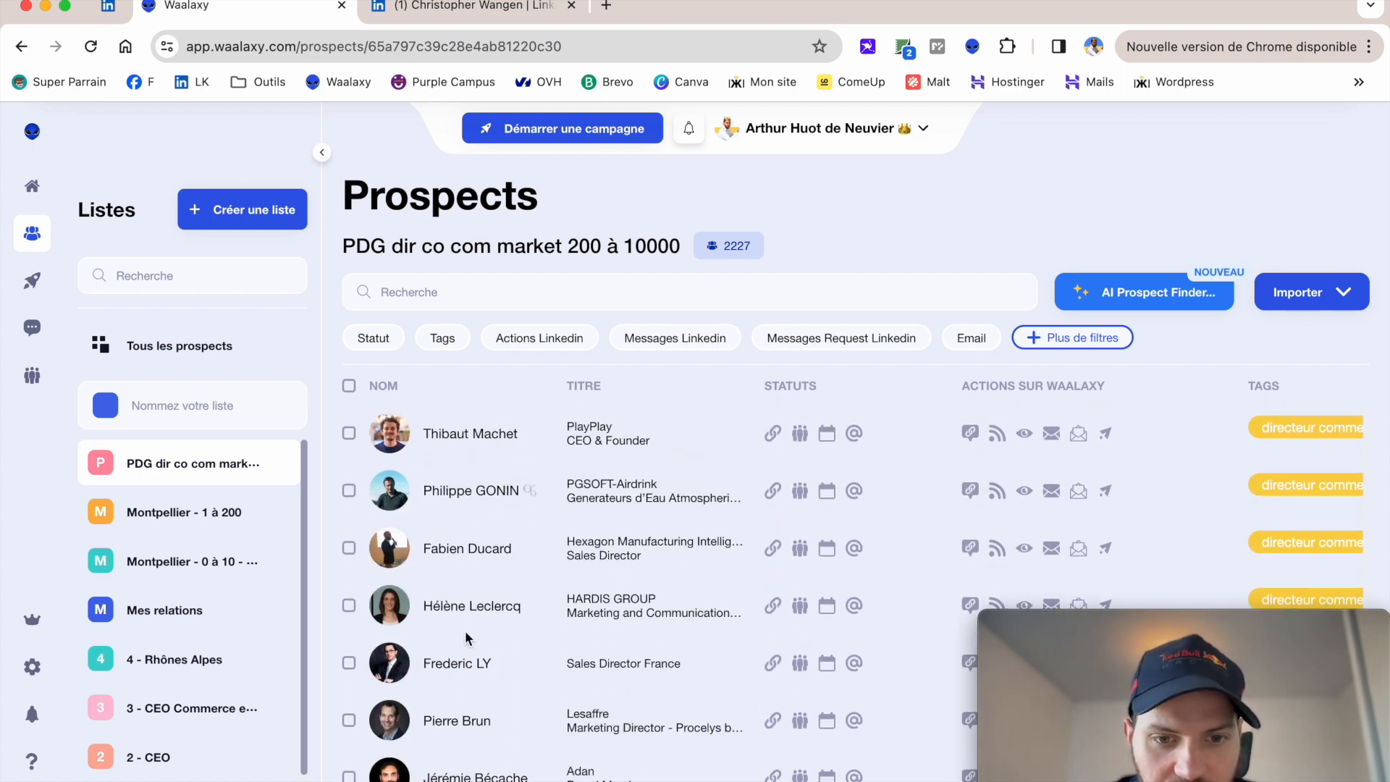
scroll(467, 639, "down", 8)
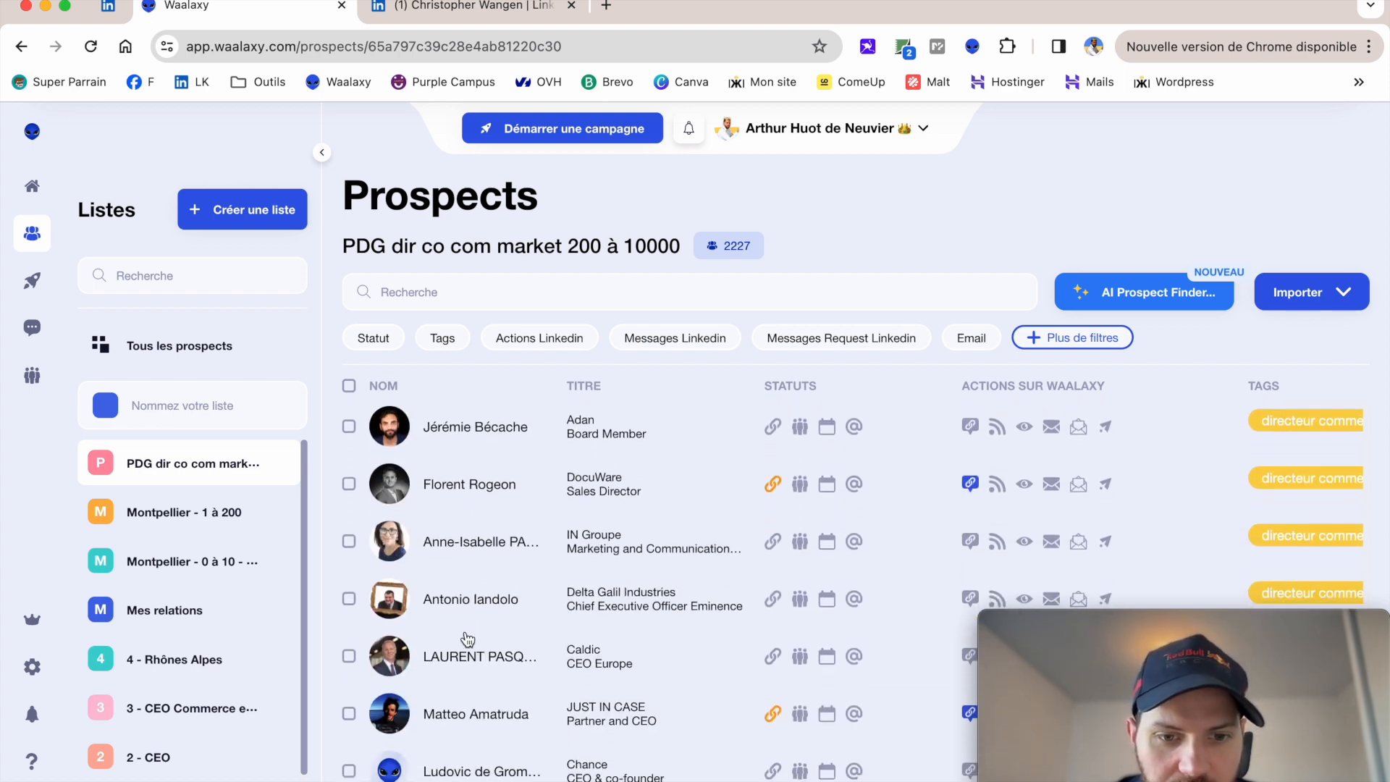
scroll(467, 638, "down", 12)
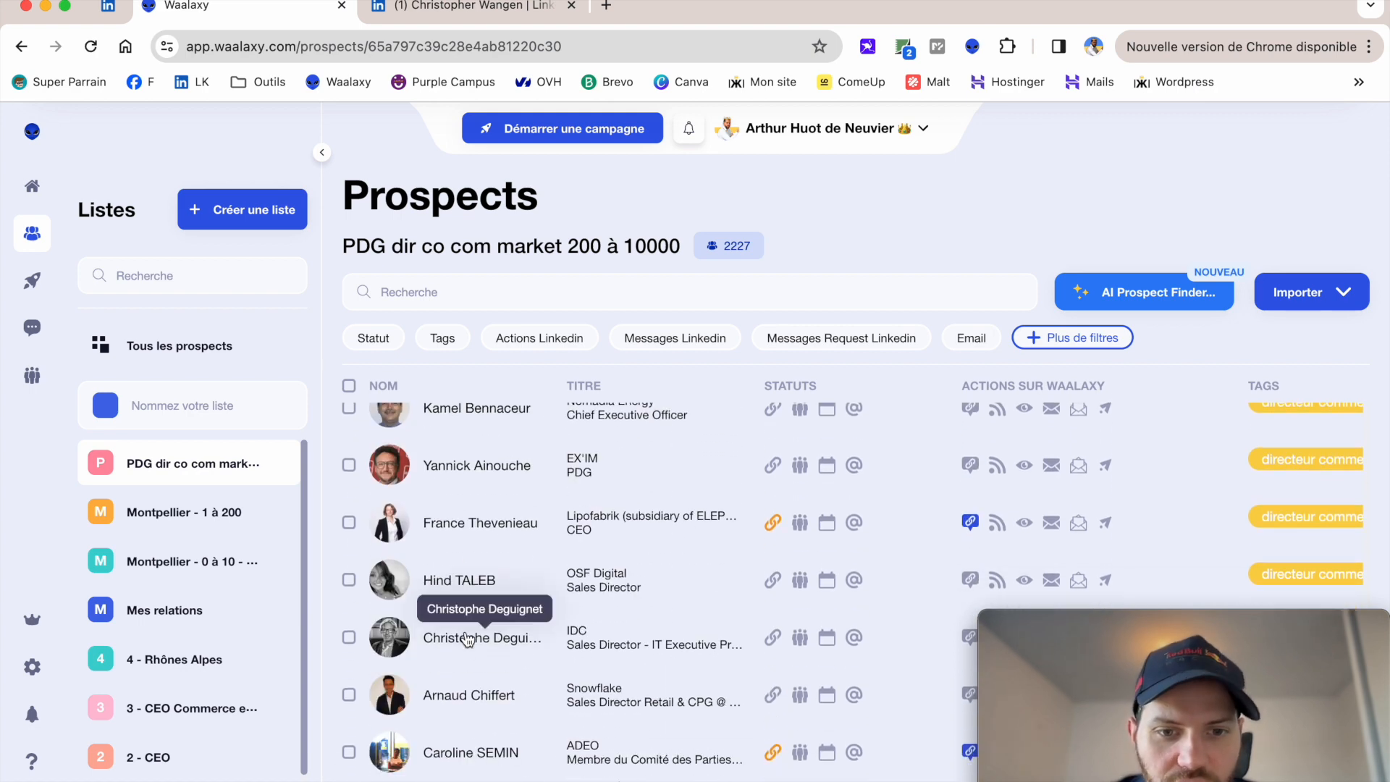
scroll(467, 638, "down", 7)
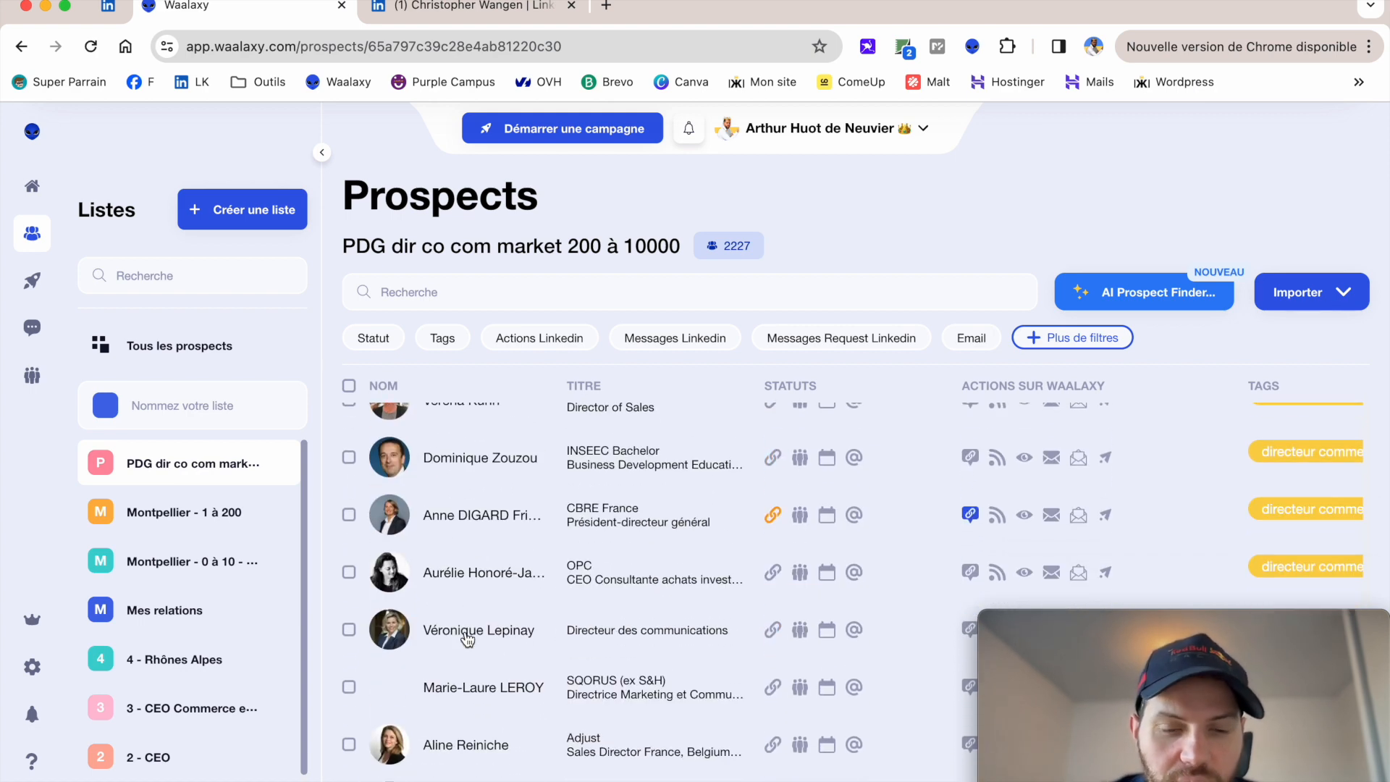
scroll(464, 632, "down", 11)
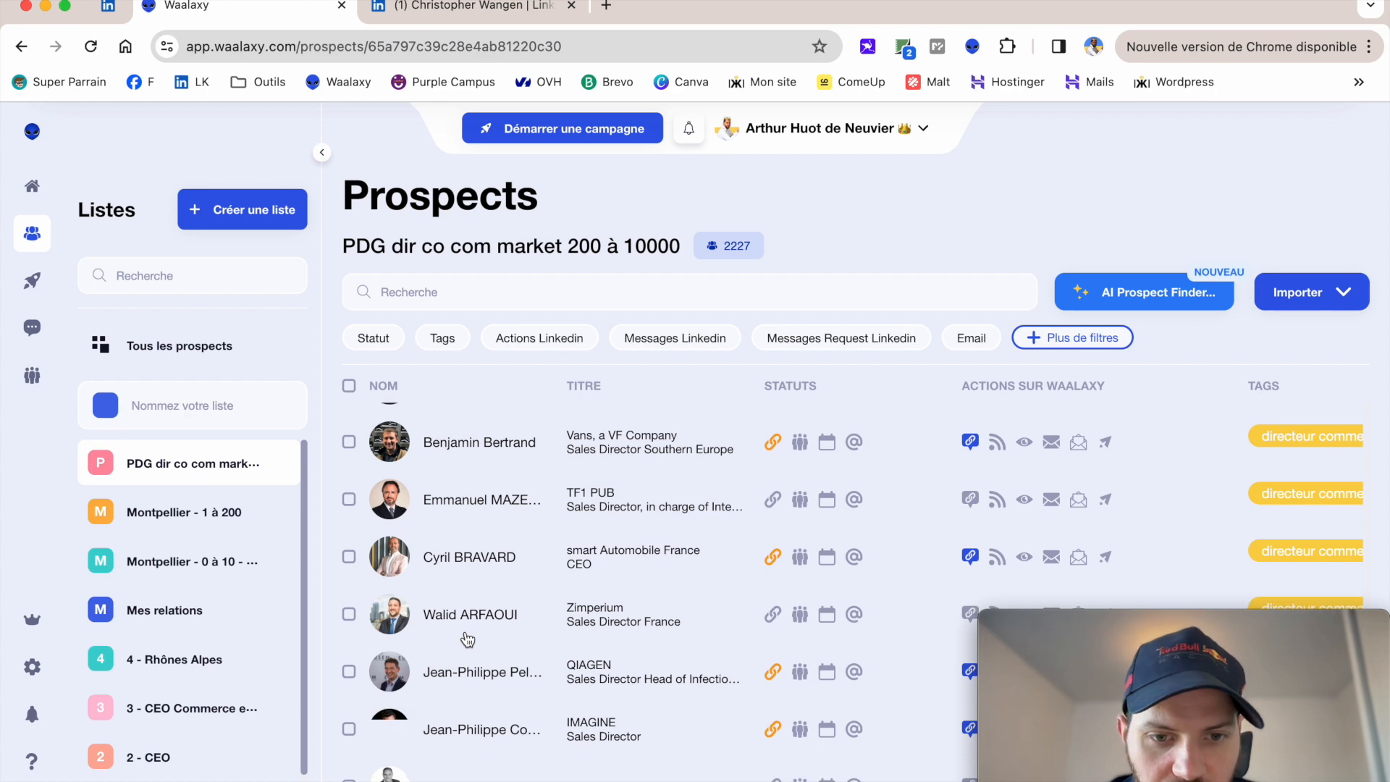
scroll(465, 637, "down", 9)
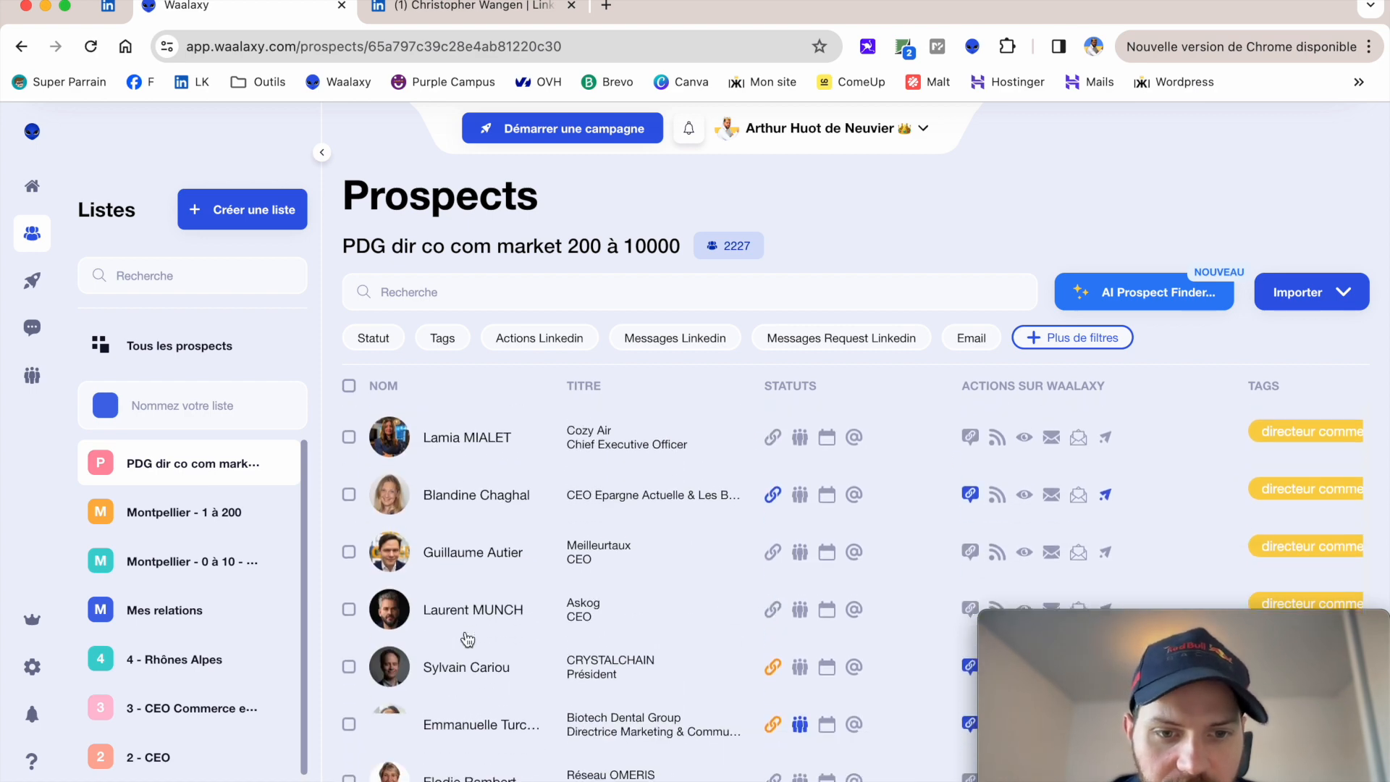
Open the LinkedIn profile of the prospect titled Coach at OpenClassrooms, review it and close the page.
scroll(467, 637, "down", 3)
left_click(389, 642)
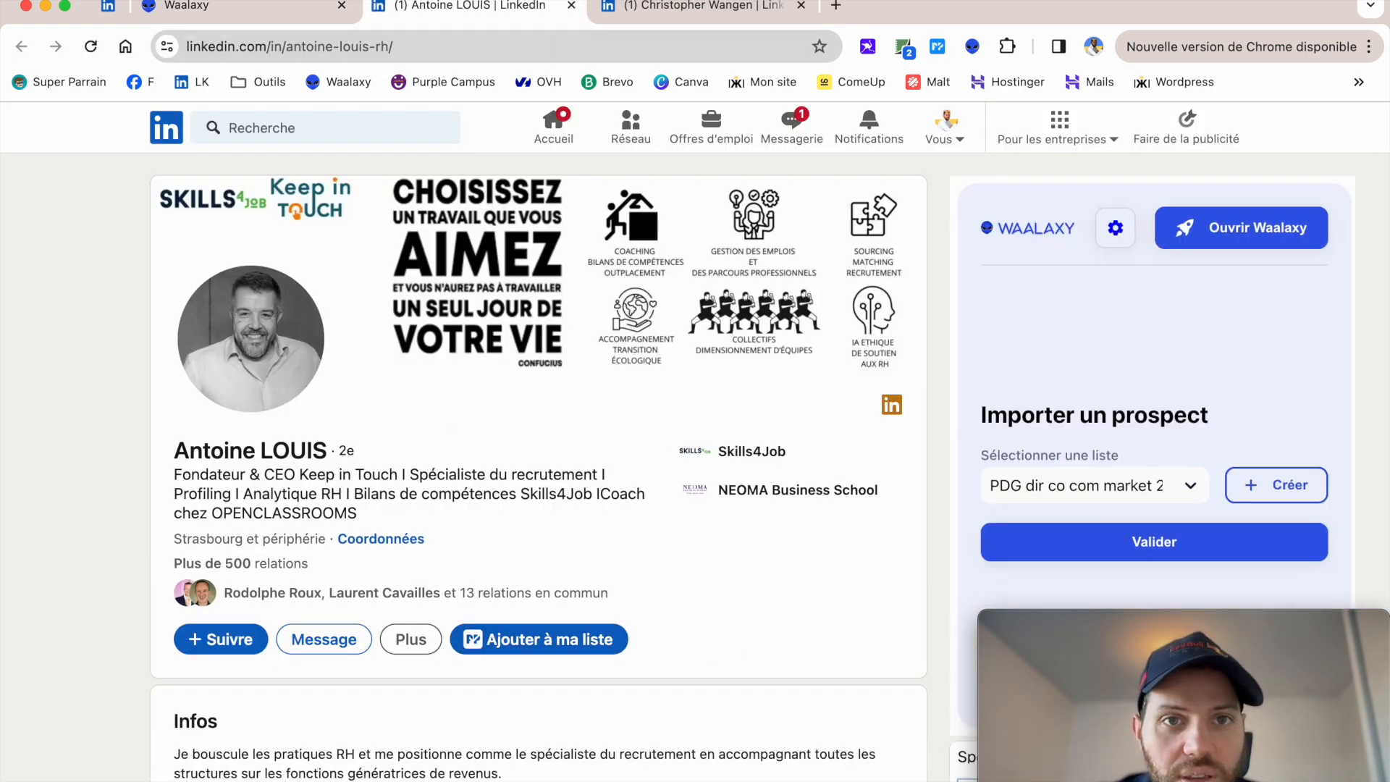
left_click(572, 5)
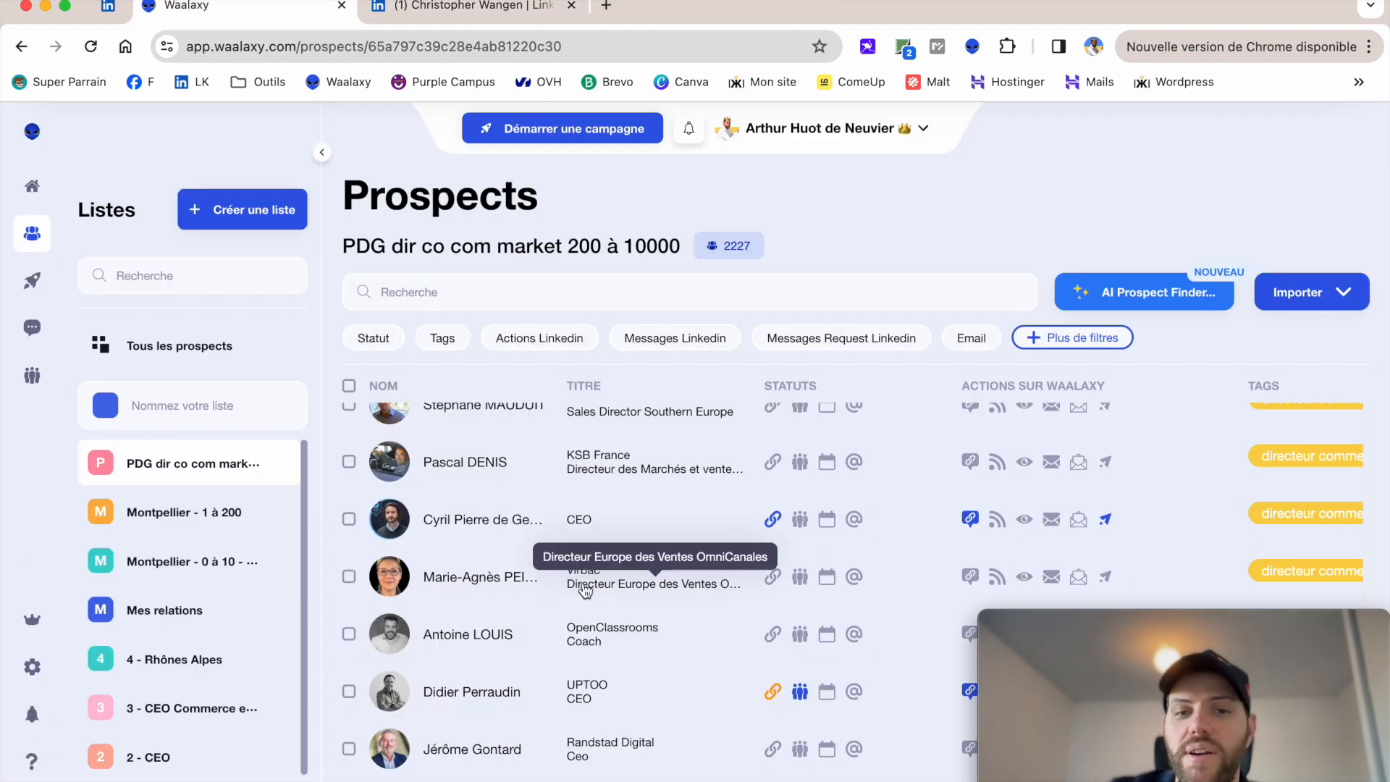
Select all prospects in the PDG dir co com market 200 à 10000 list.
scroll(585, 590, "down", 9)
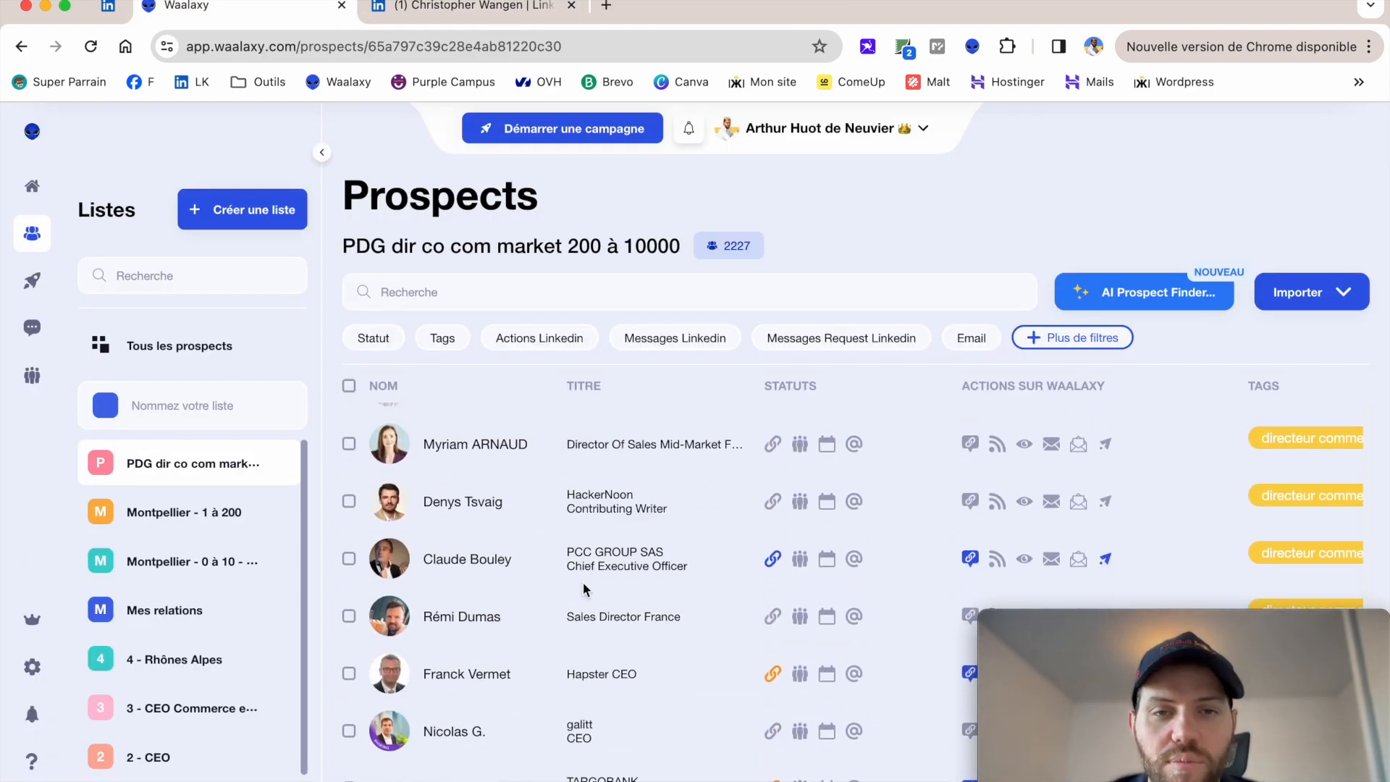
scroll(583, 582, "down", 10)
scroll(583, 582, "up", 10)
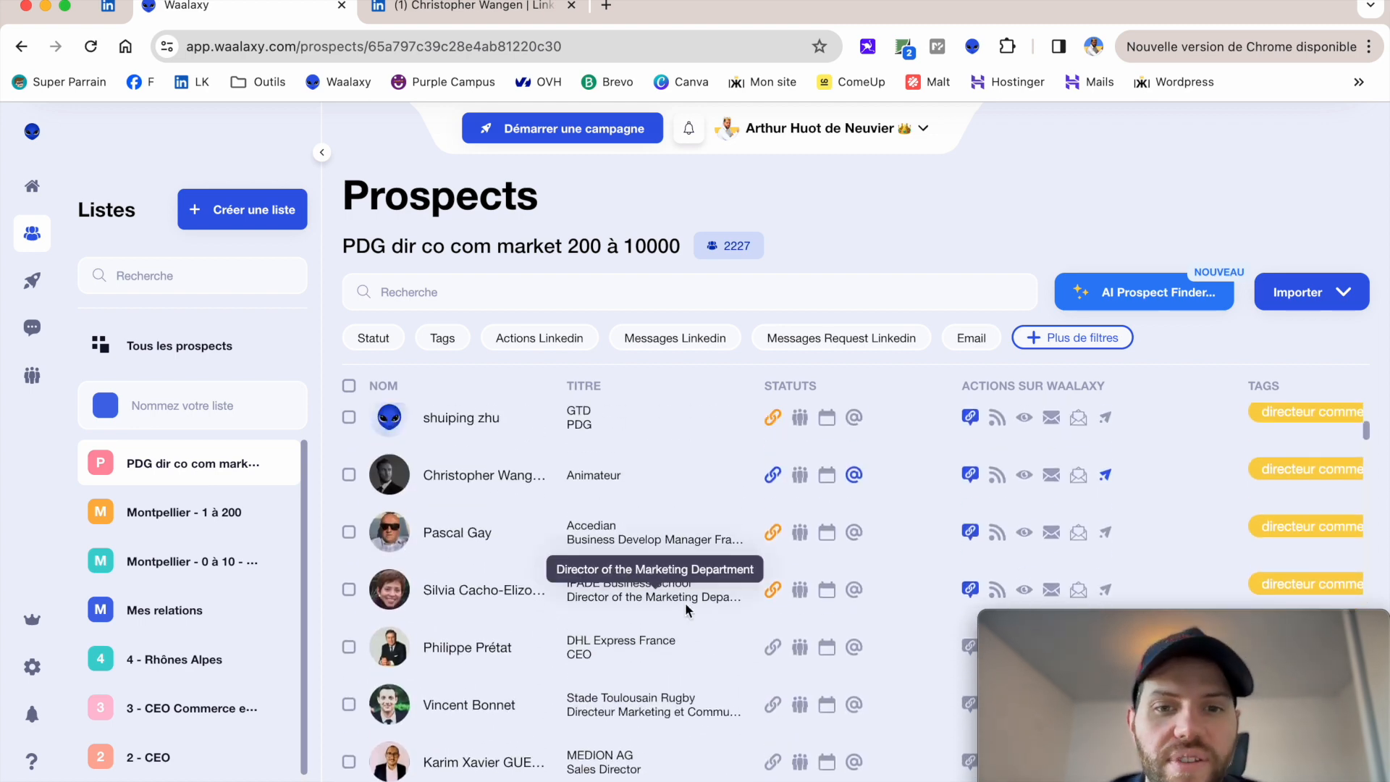
scroll(683, 602, "down", 5)
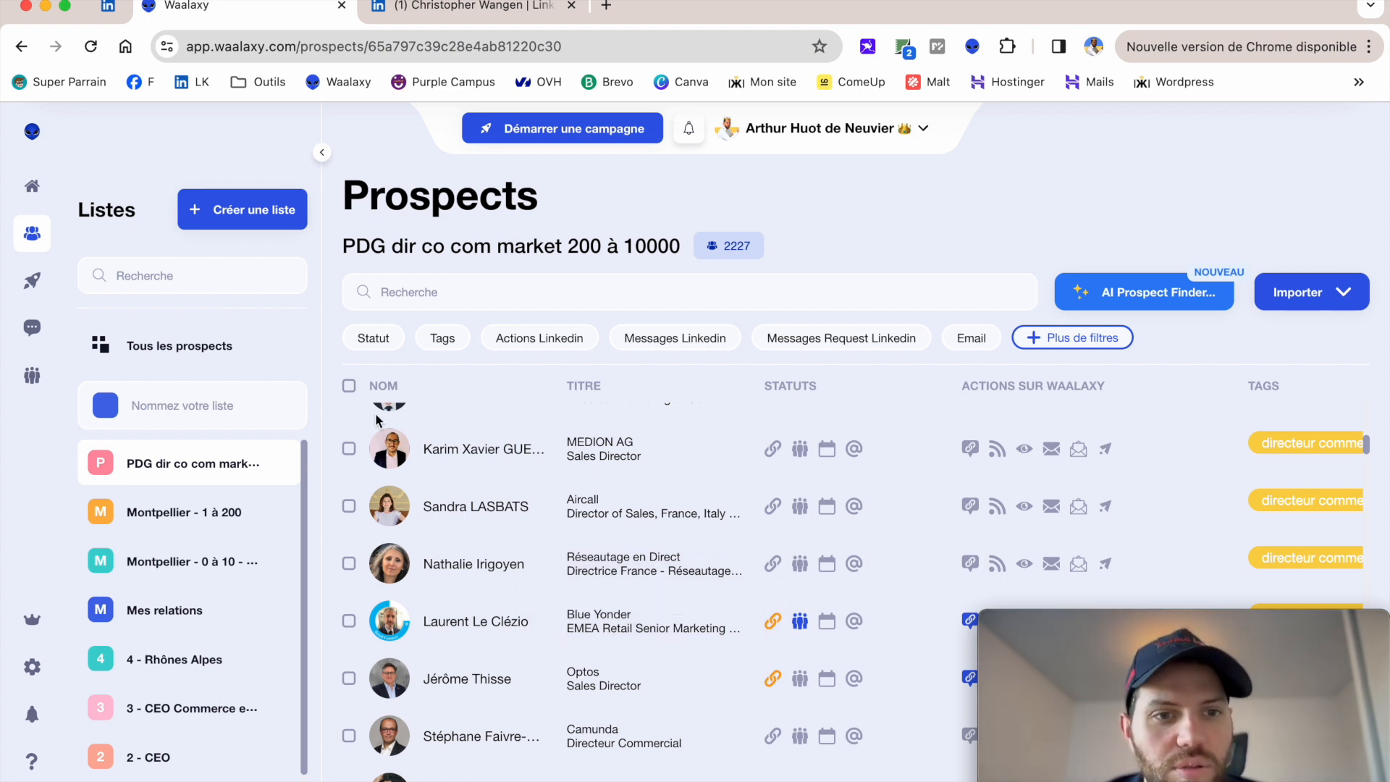
left_click(349, 386)
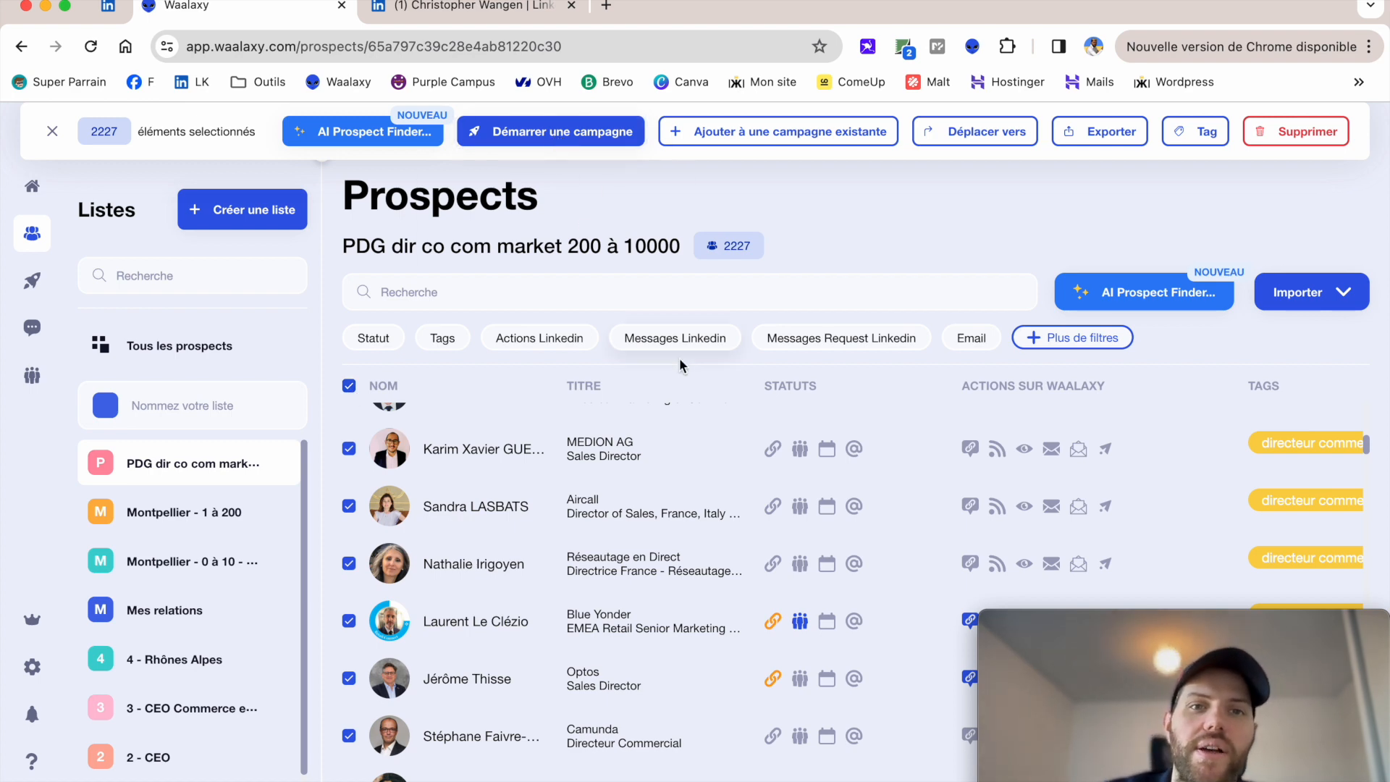
Look over the options for starting a campaign, exporting and moving the selected prospects to another list, without applying any.
left_click(584, 145)
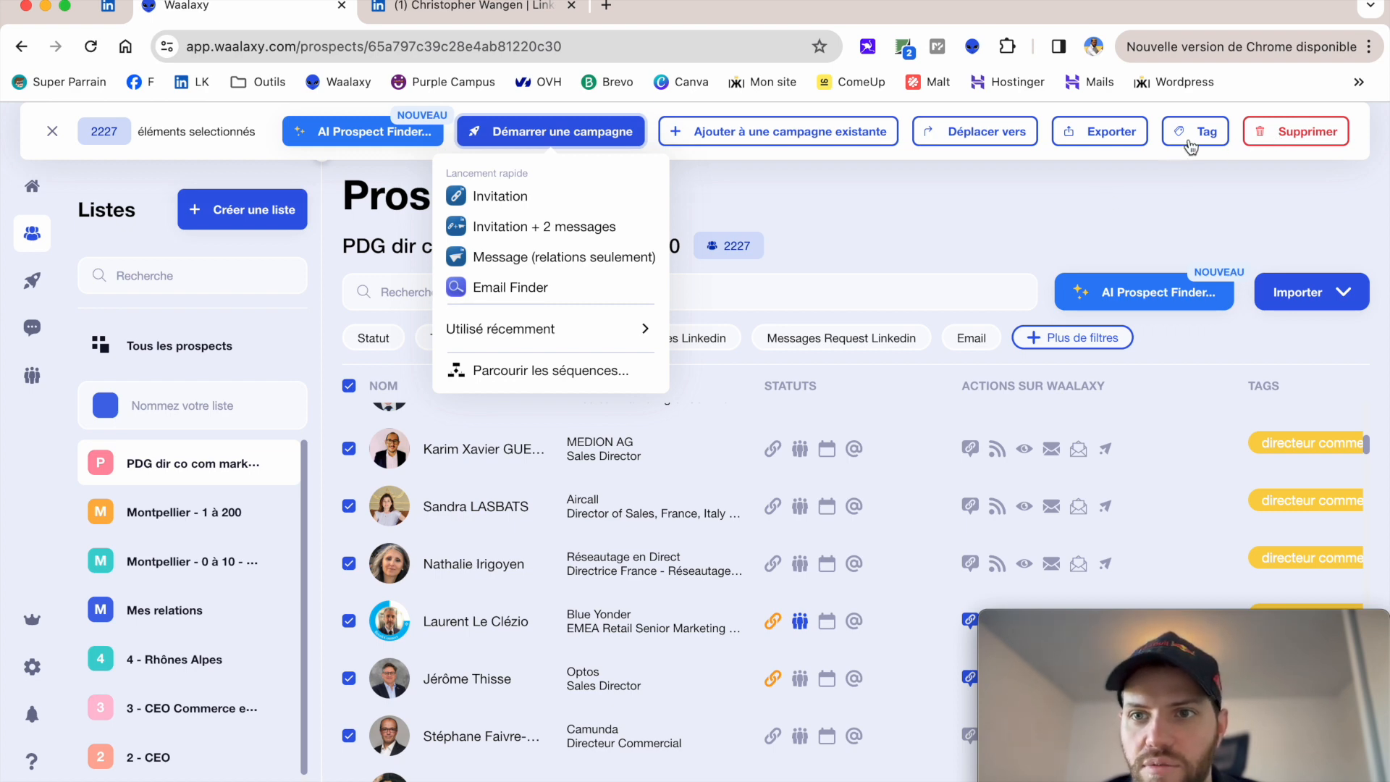
left_click(1097, 132)
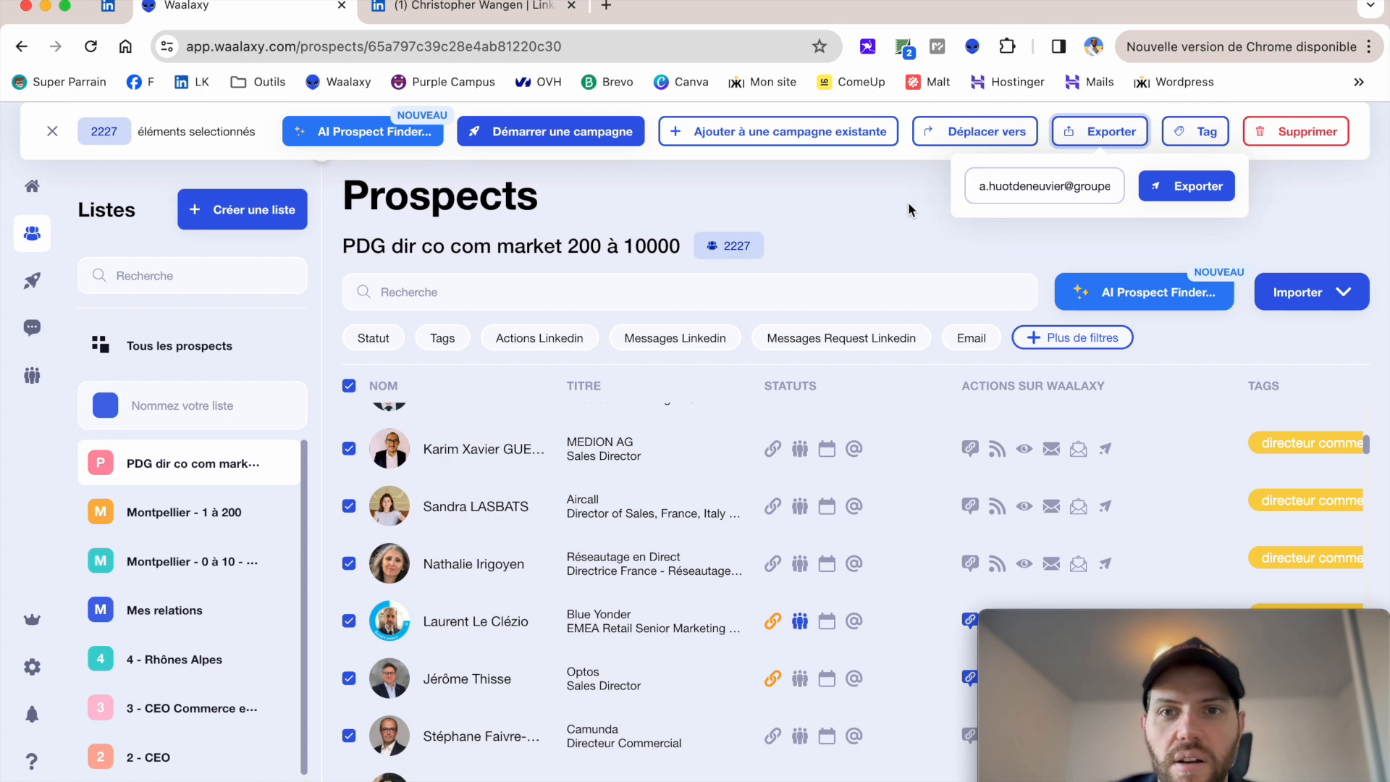
left_click(944, 145)
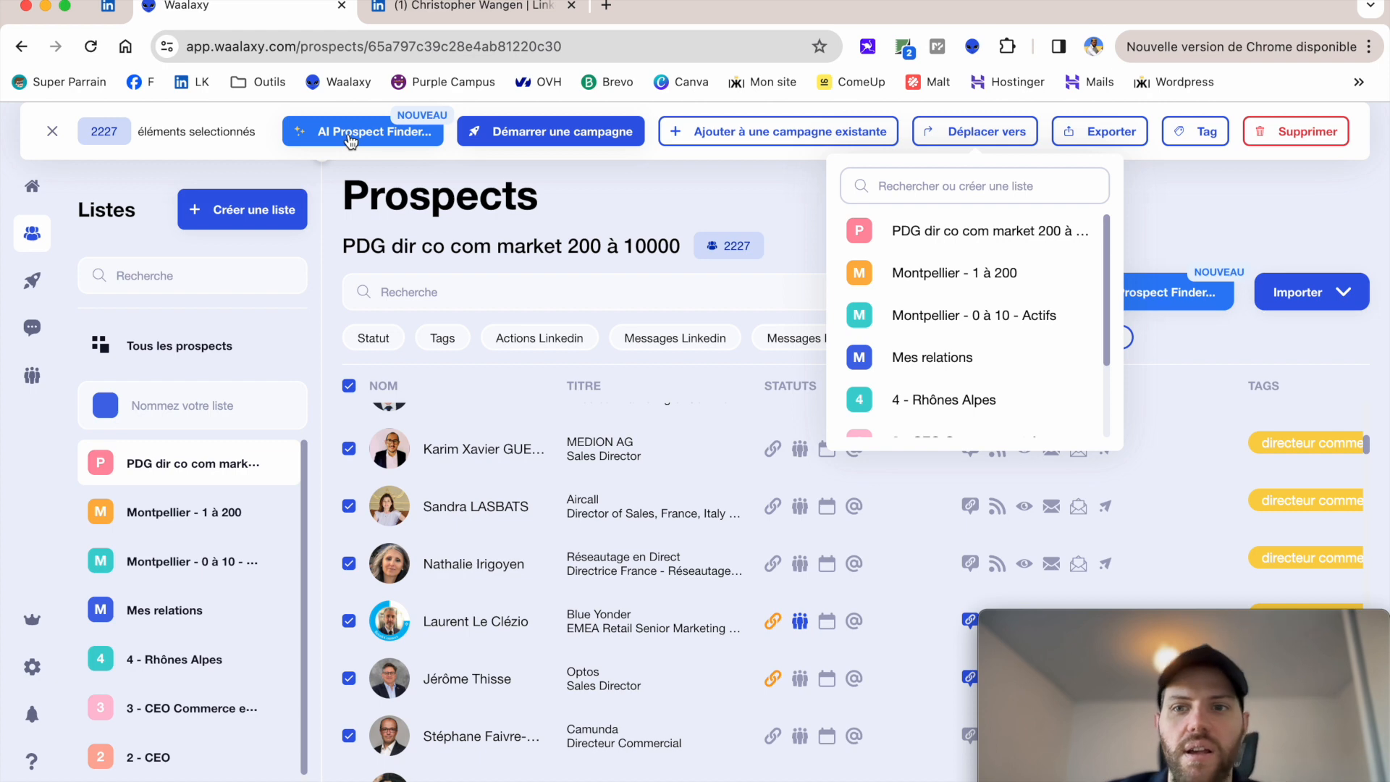
left_click(1171, 210)
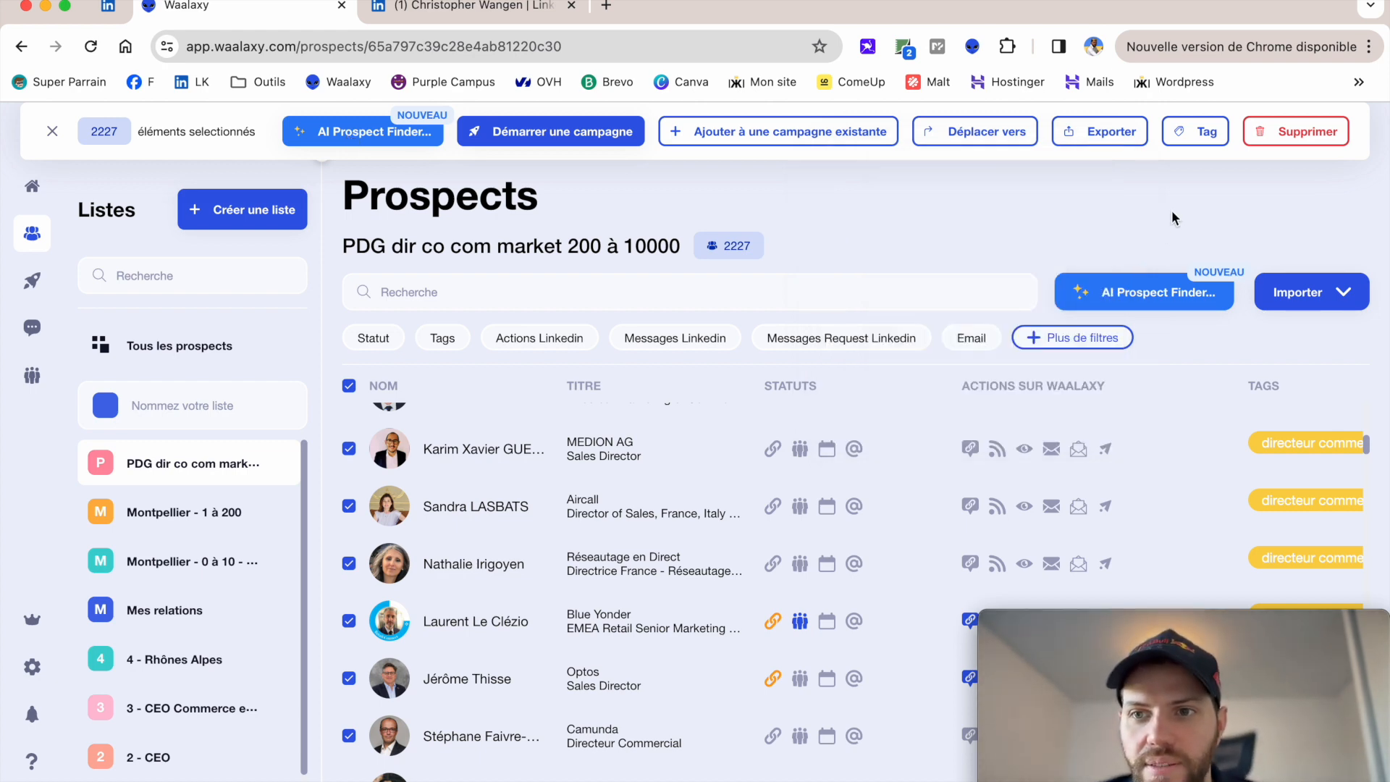
Look over the import sources and the CSV file import dialog, and close it without importing a file.
left_click(1300, 291)
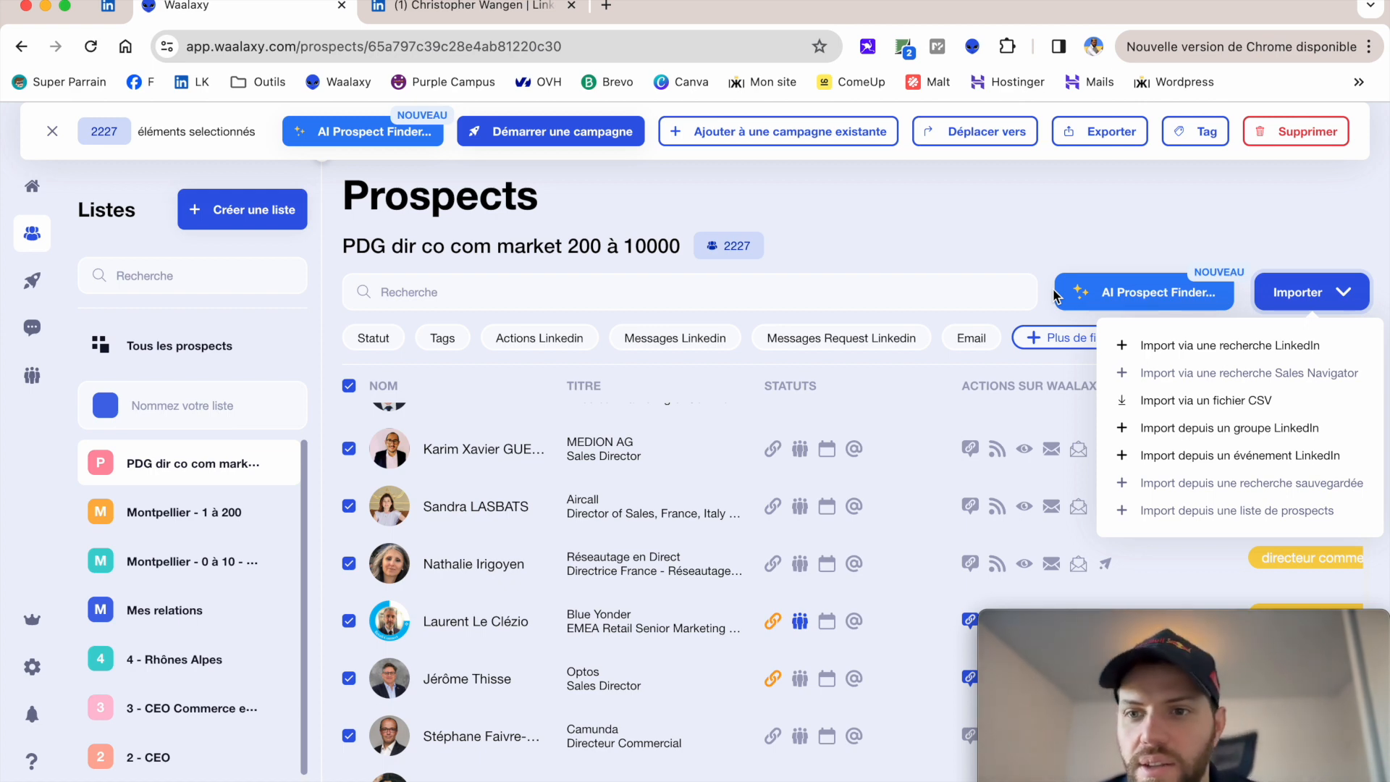
left_click(1198, 402)
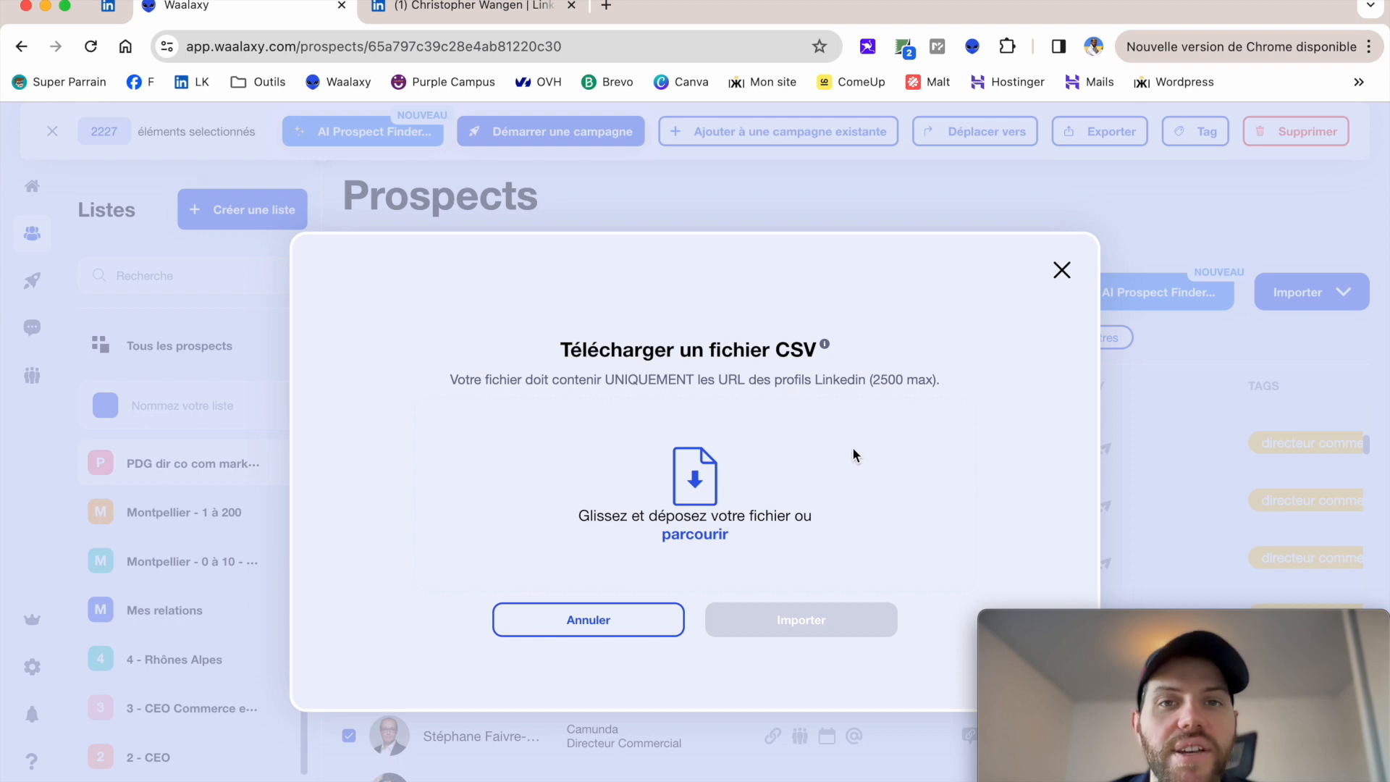
left_click(1060, 274)
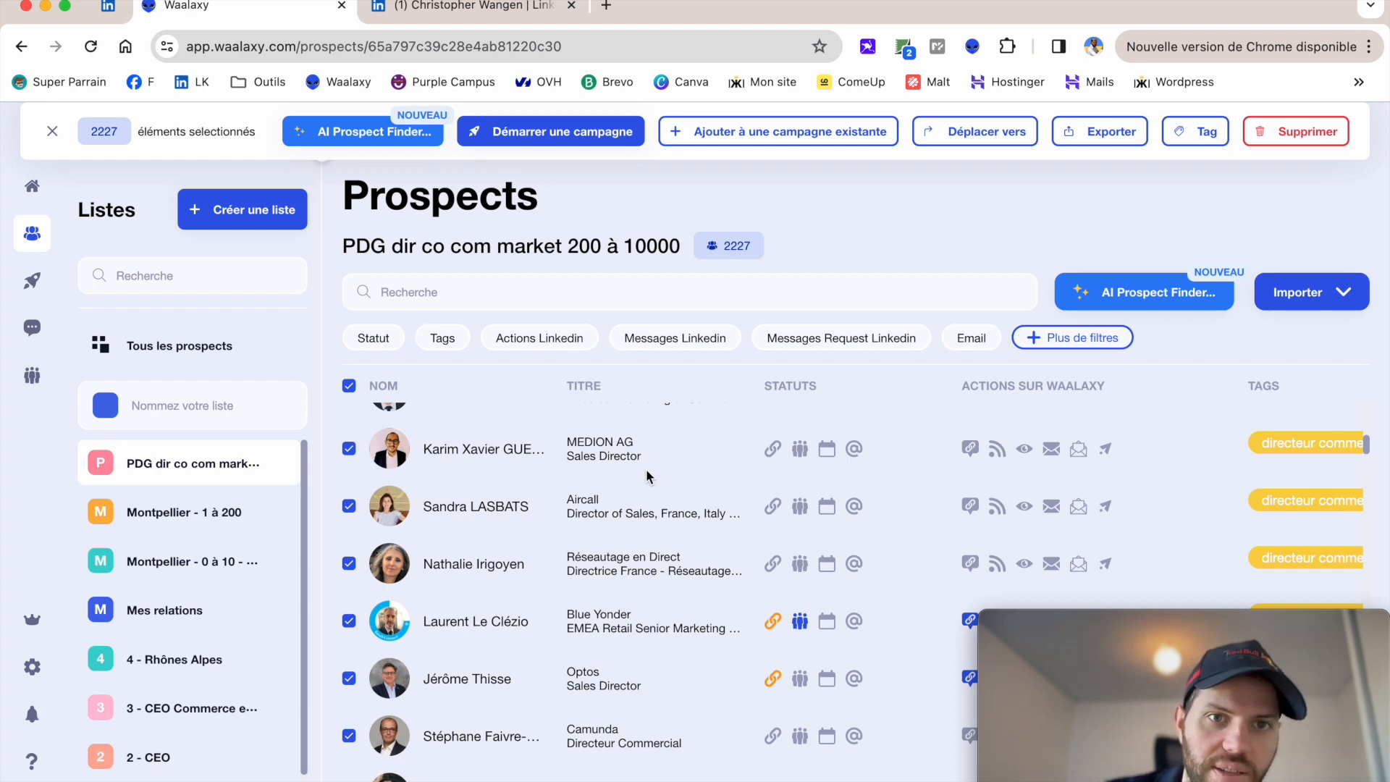
Start an Invitation campaign for the selection, continue with only the eligible prospects, and name the campaign Invitation simple.
left_click(543, 141)
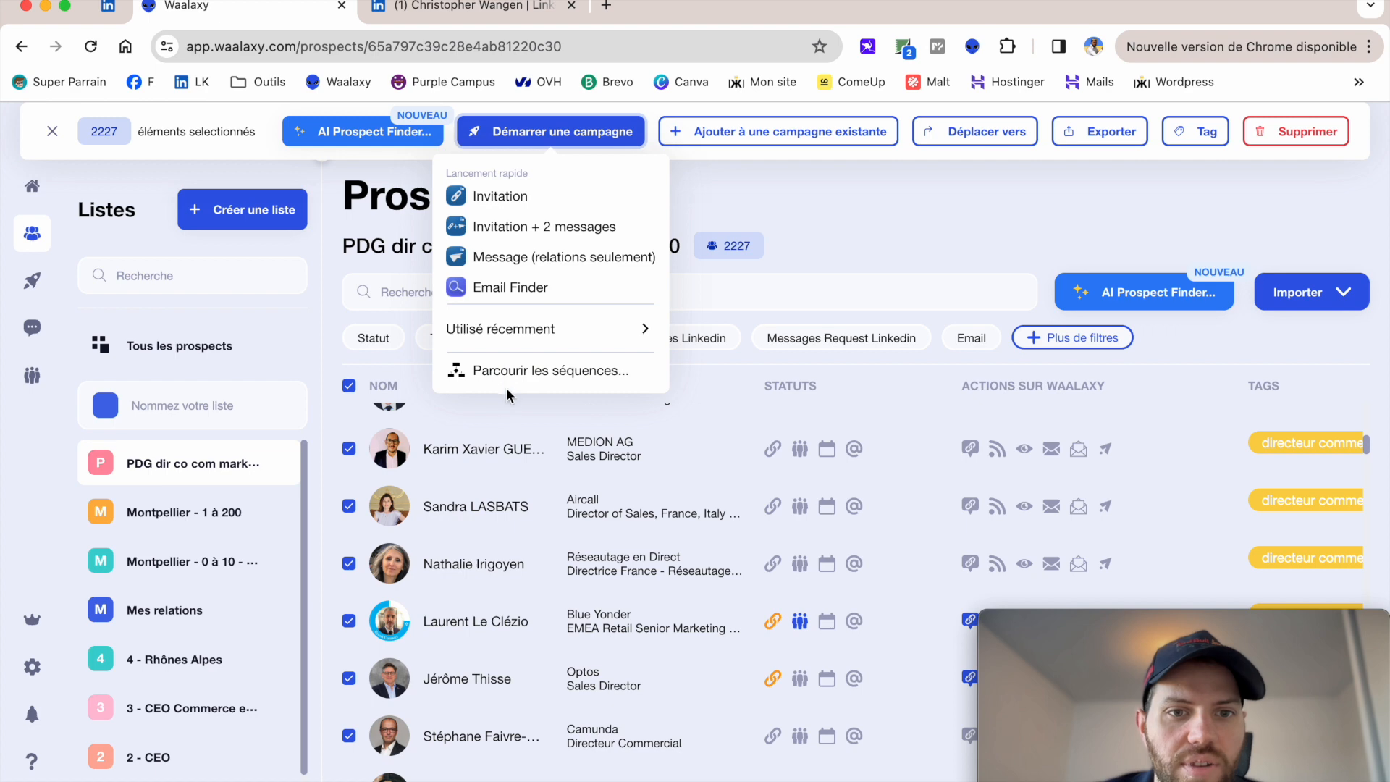
left_click(492, 198)
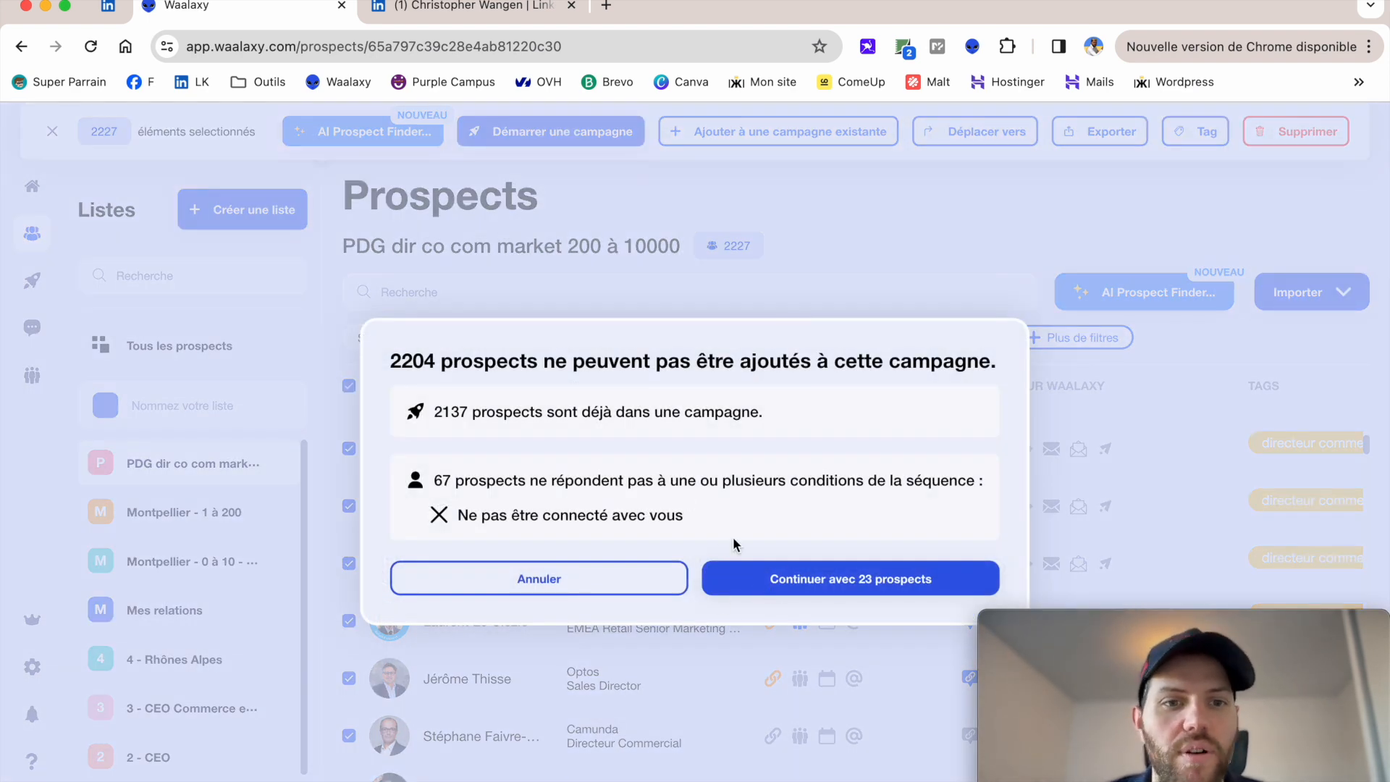
left_click(779, 588)
left_click(497, 484)
key("super+a")
type("Invitation simple")
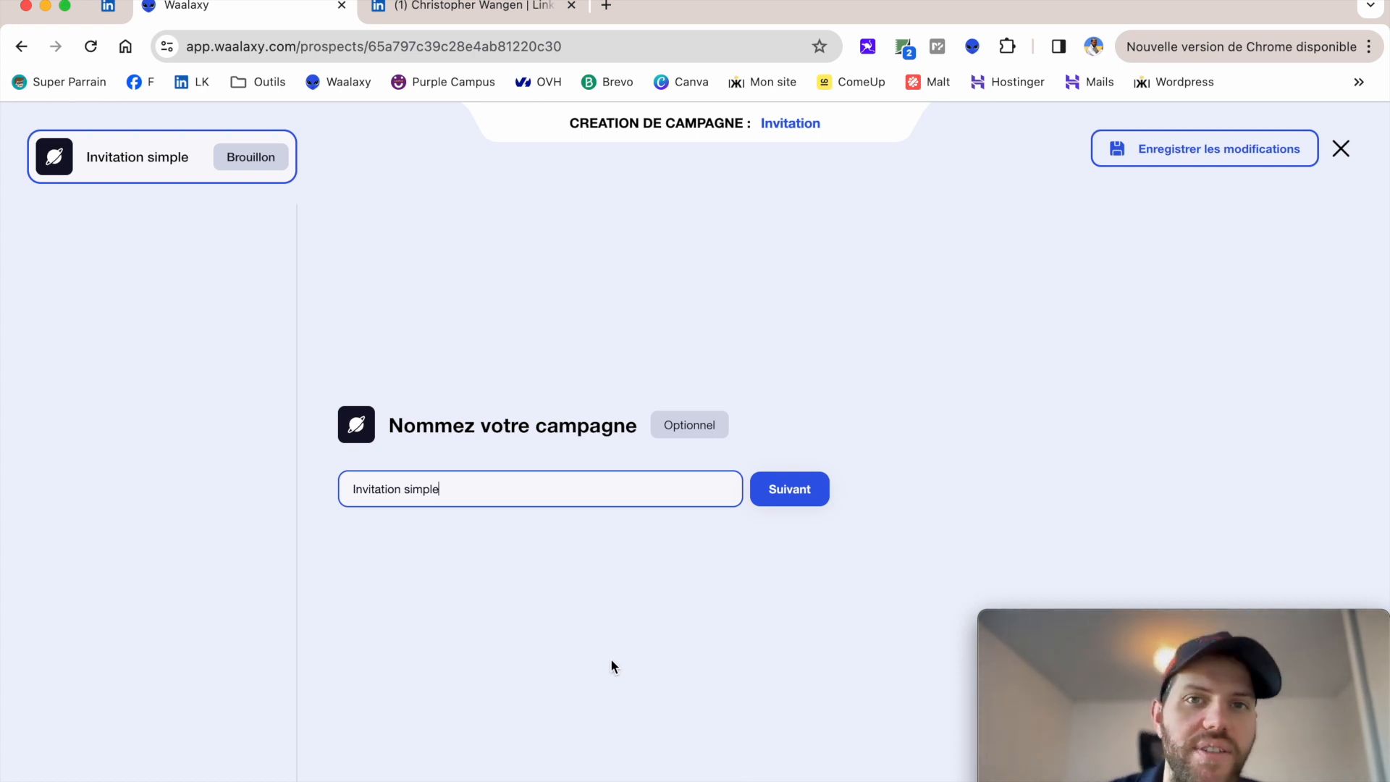
left_click(791, 492)
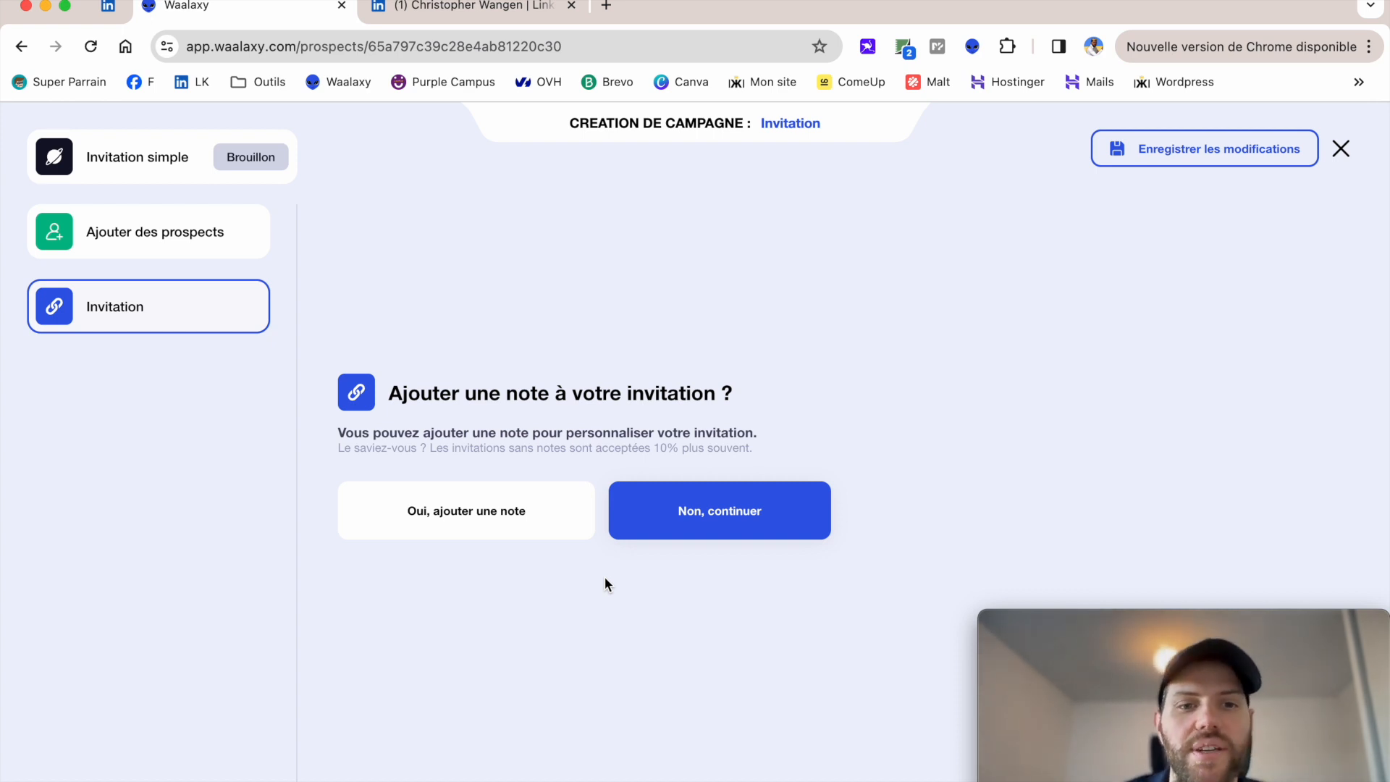
Keep the invitation without a note and launch the Invitation simple campaign.
left_click(679, 511)
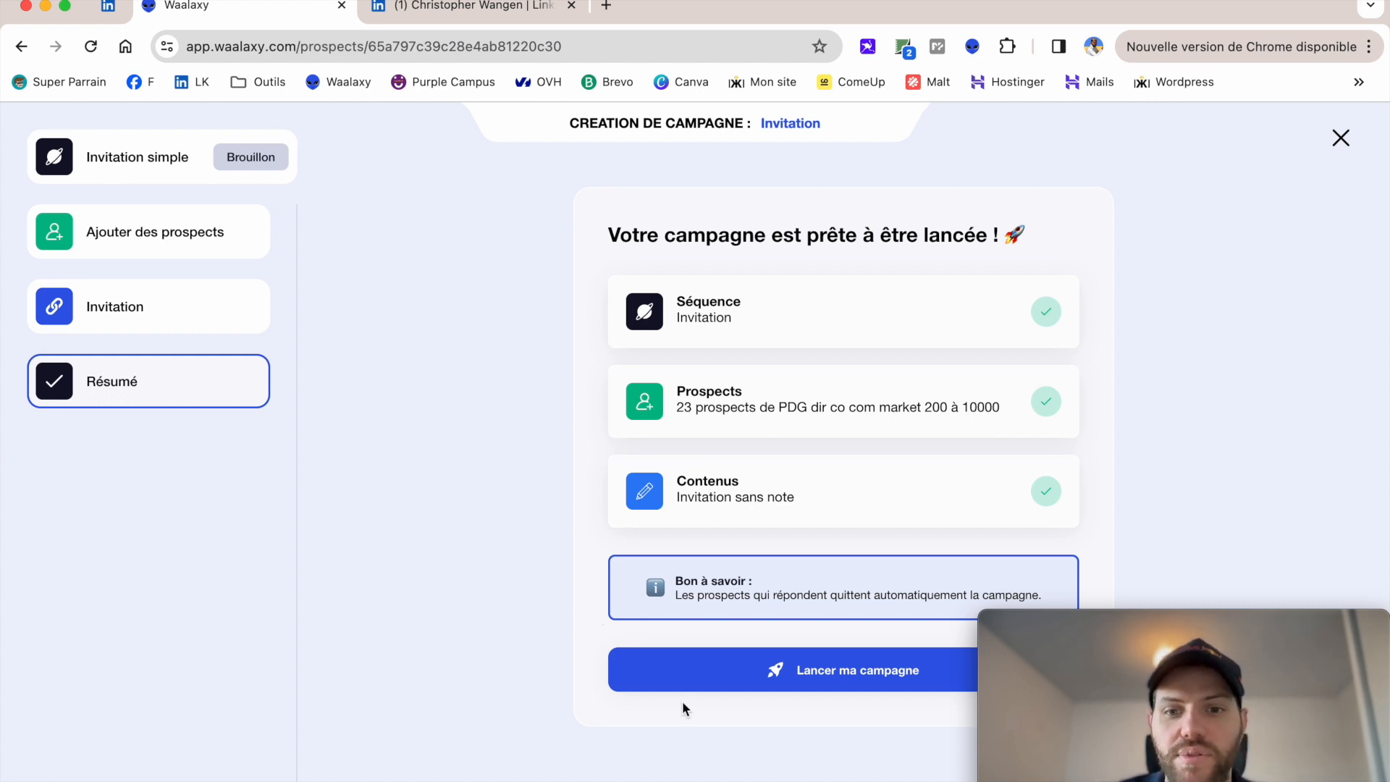
left_click(722, 681)
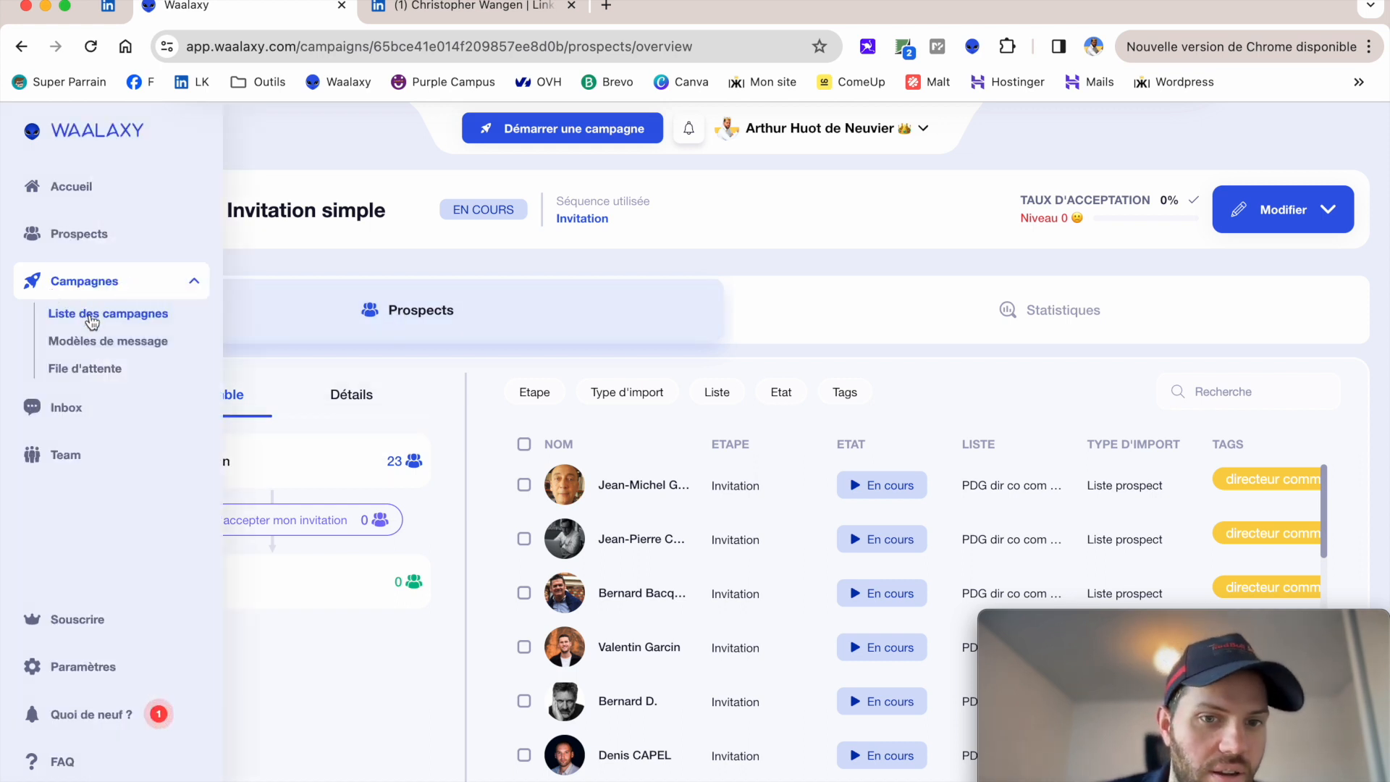
Open the campaign list and look over the running, archived and draft campaigns.
left_click(91, 282)
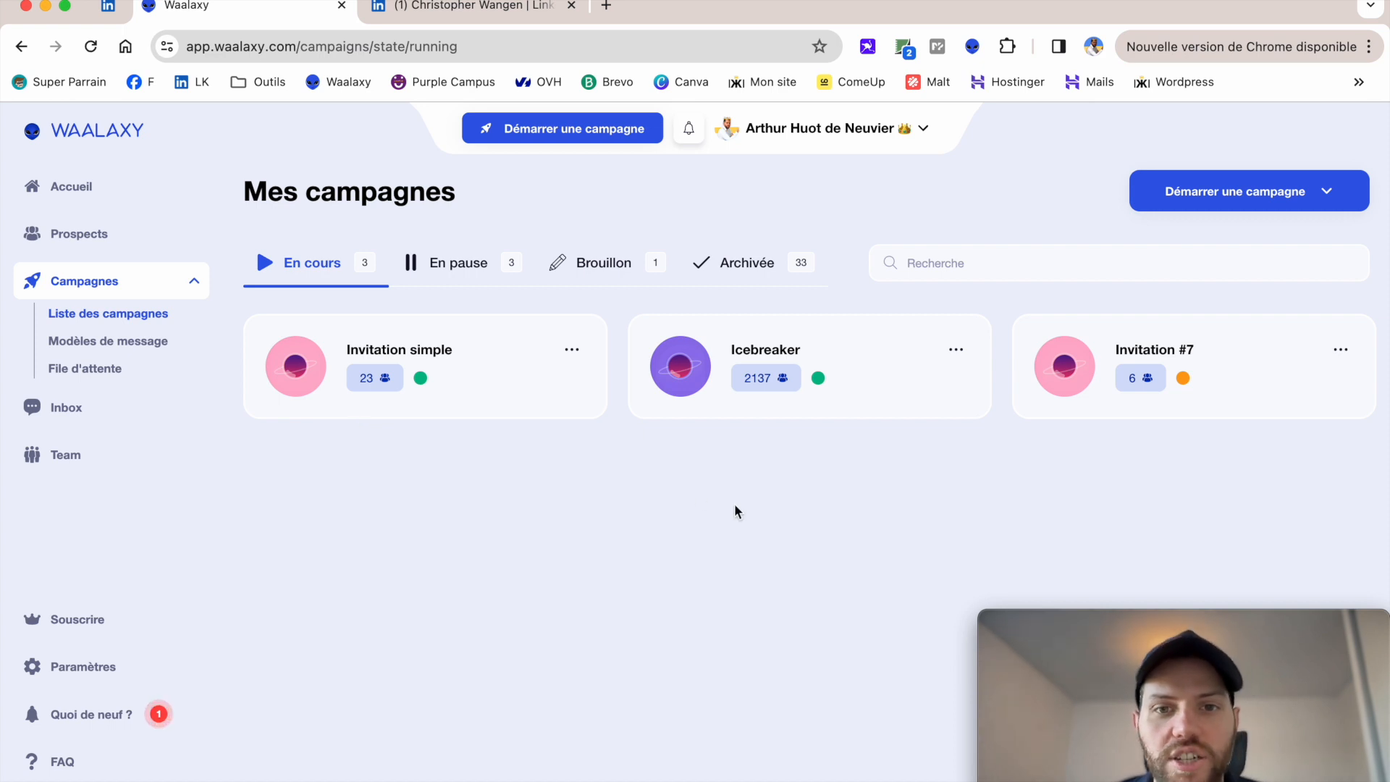
left_click(743, 268)
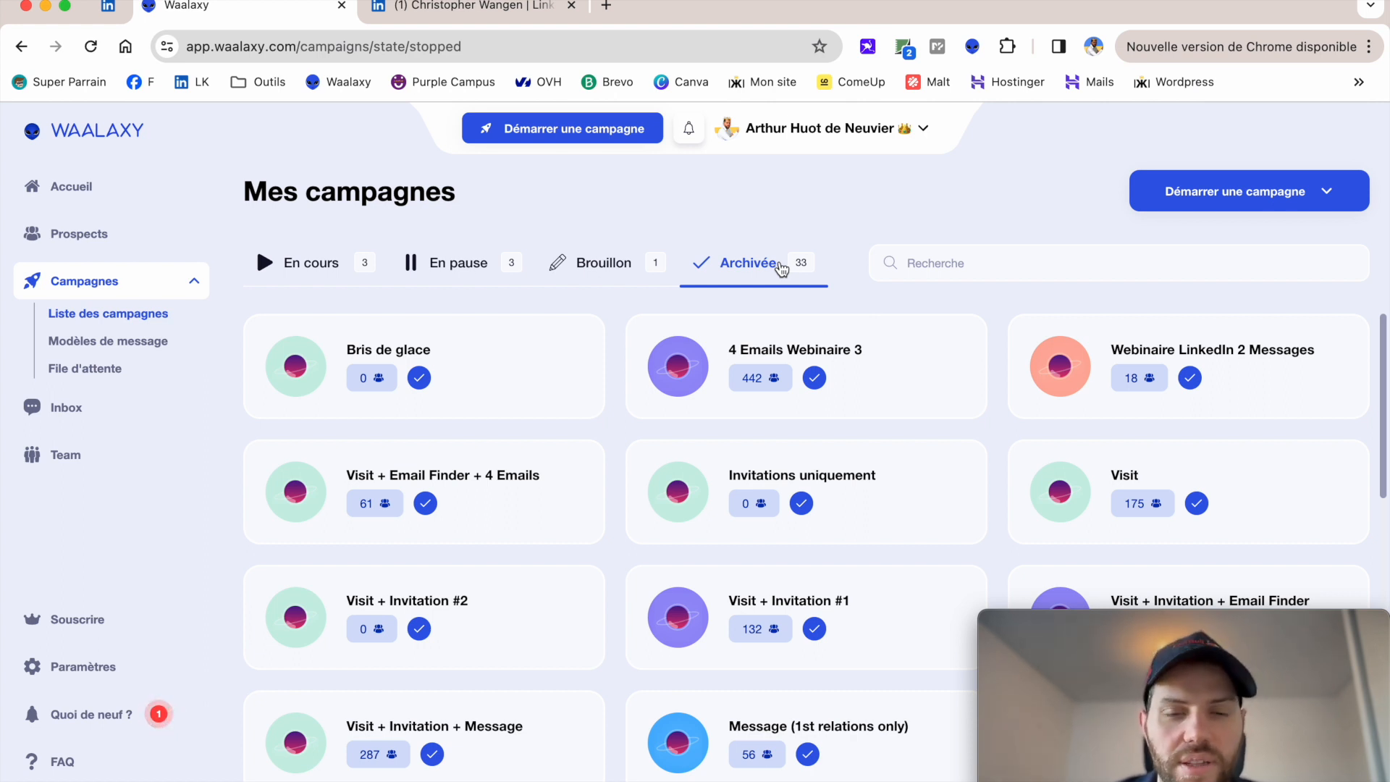
left_click(592, 269)
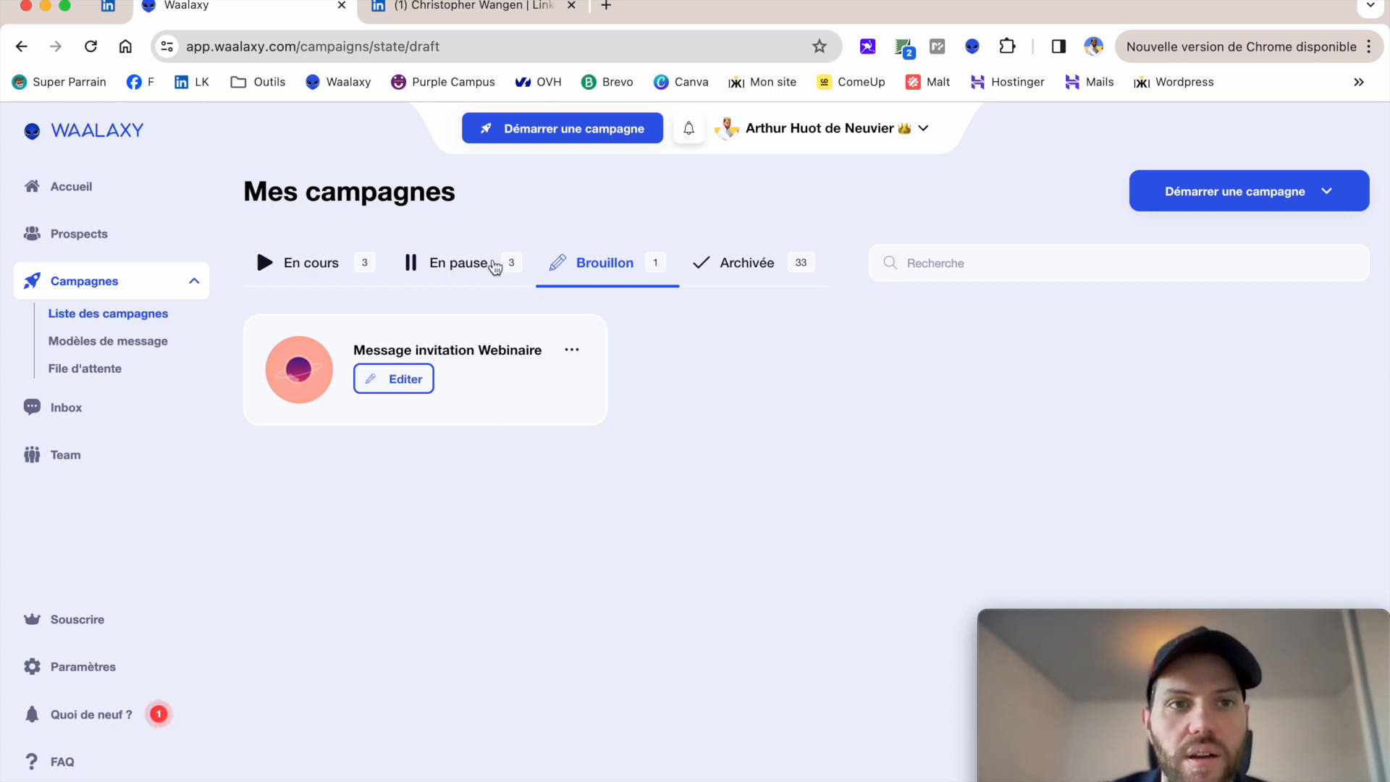
Open the creation of a new Invitation campaign from the campaigns page, and leave it without saving.
left_click(490, 132)
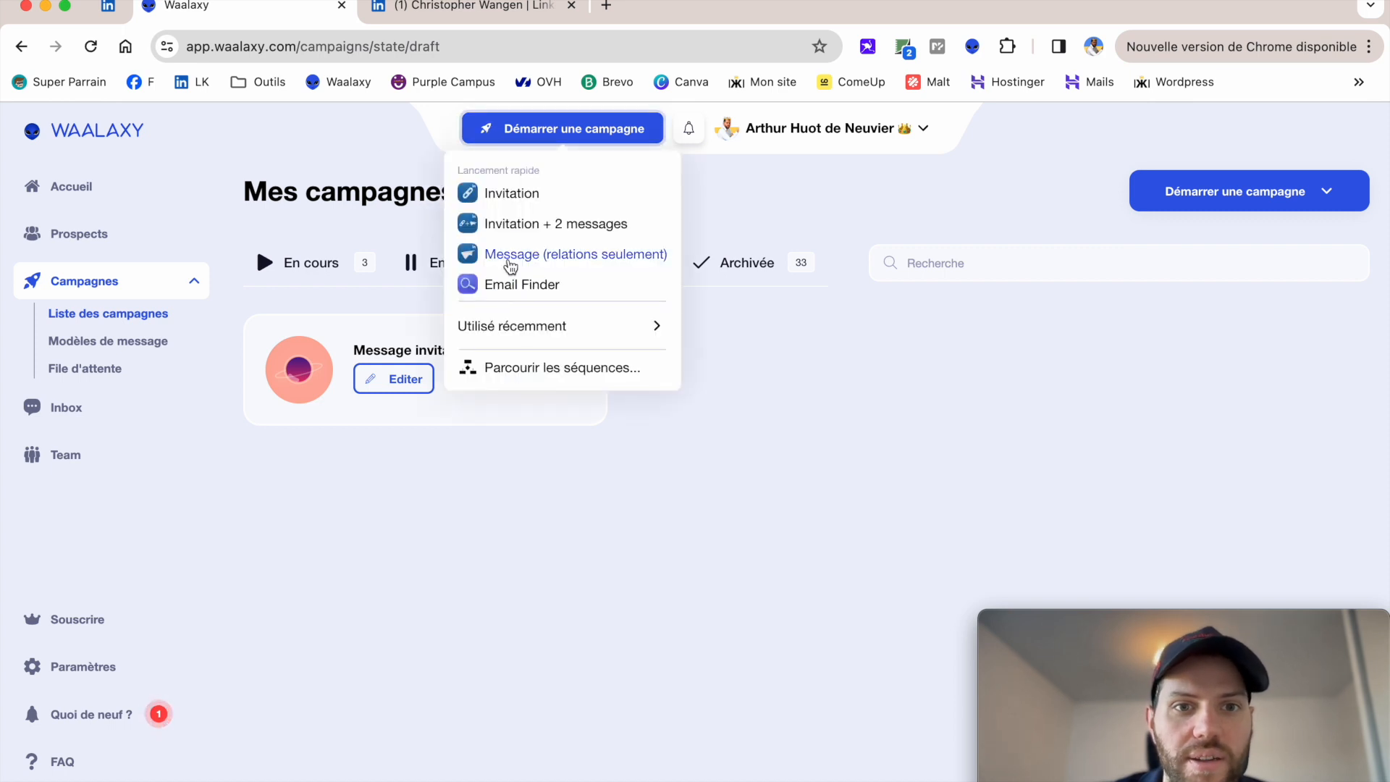
left_click(509, 197)
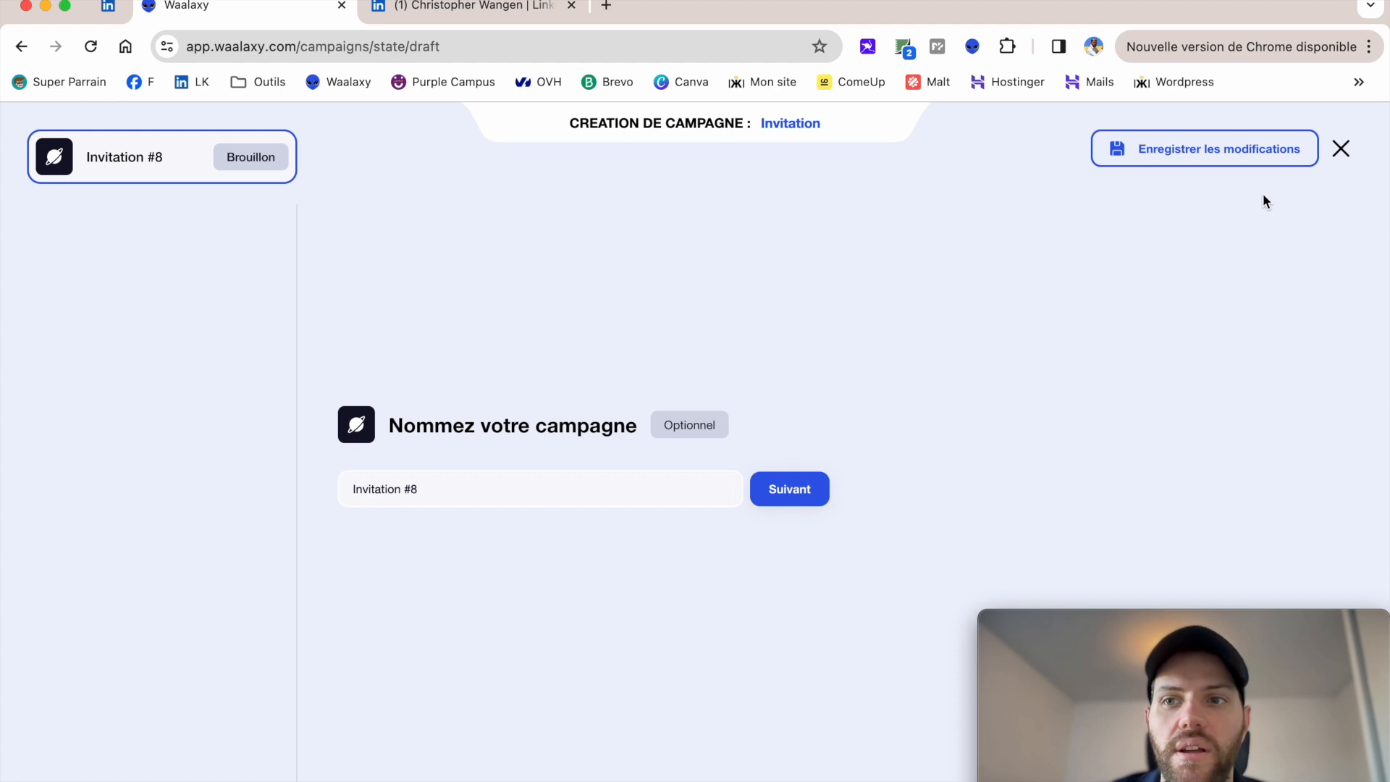
left_click(1341, 149)
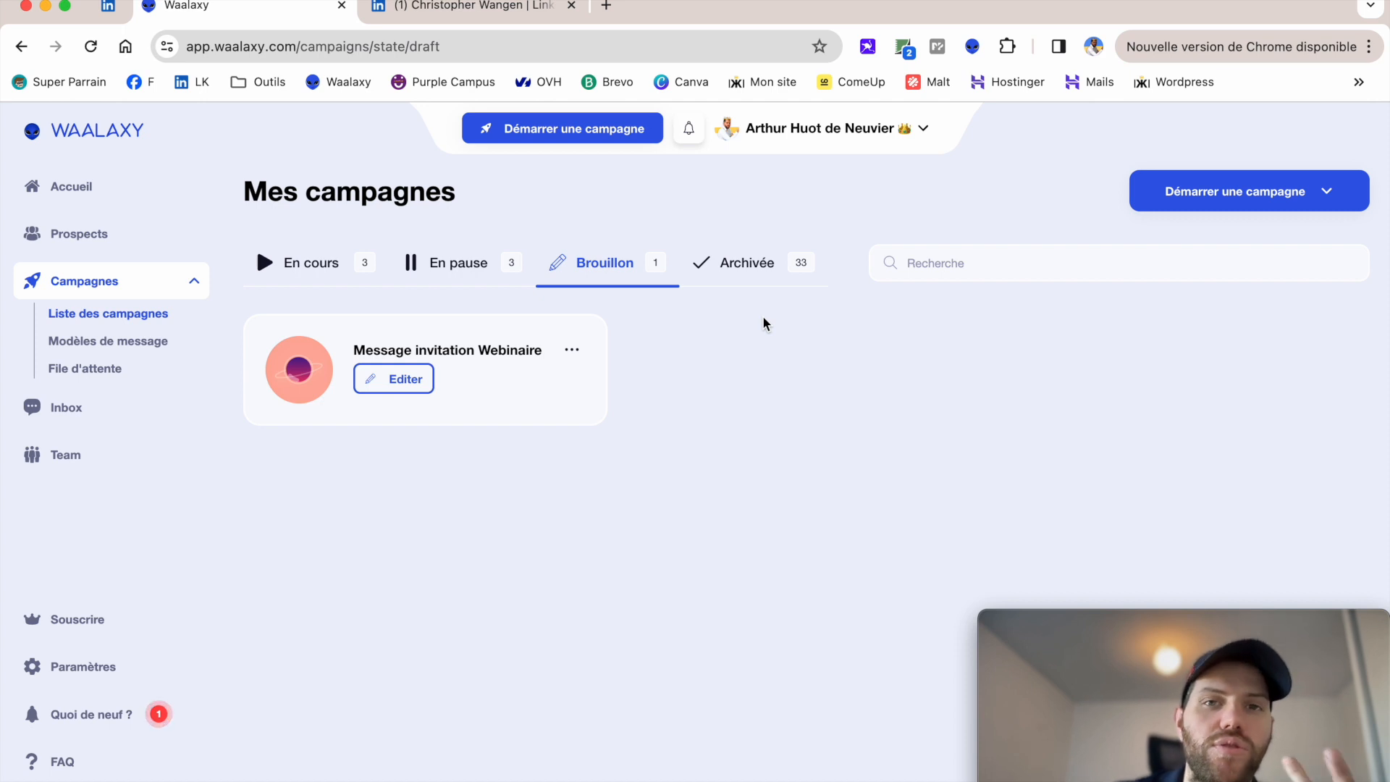
Check the paused campaigns, and open the account activity settings.
left_click(450, 283)
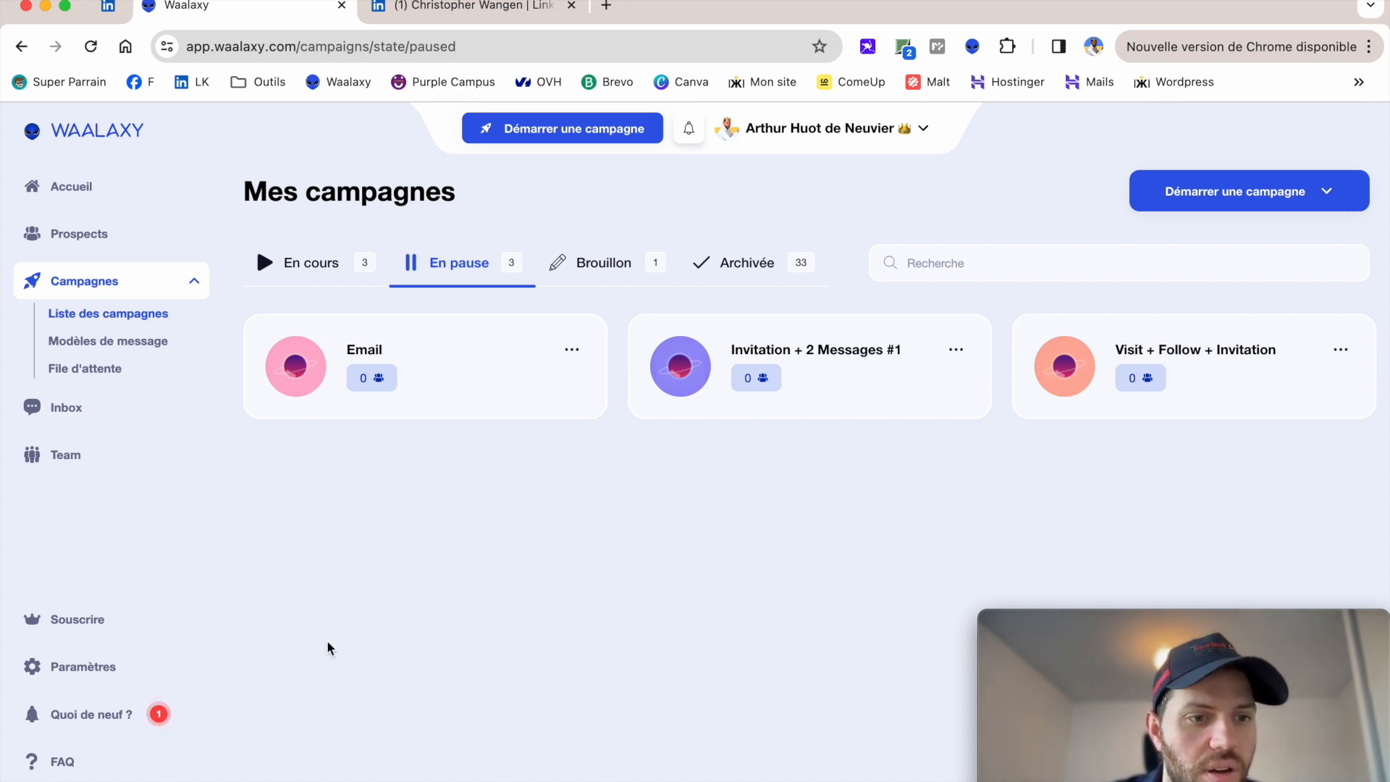
left_click(96, 672)
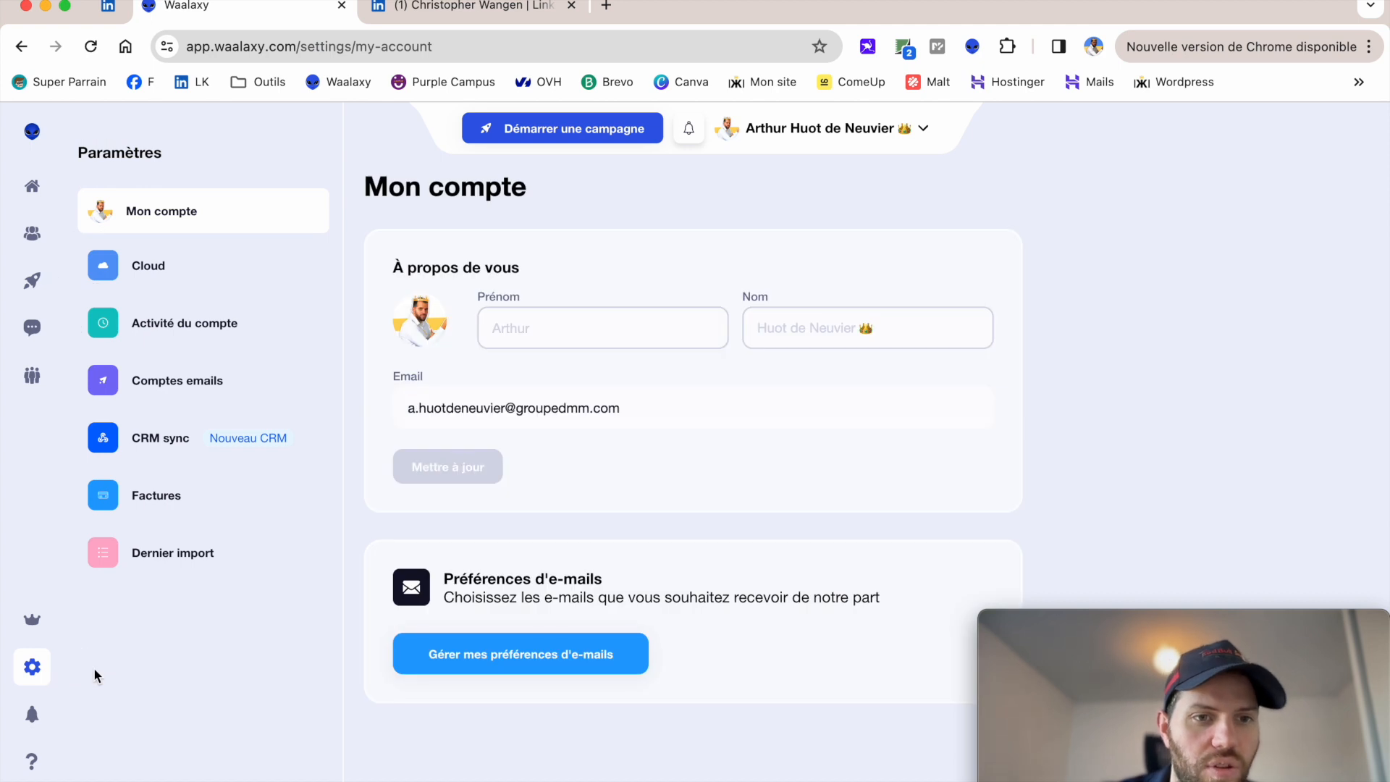
left_click(172, 334)
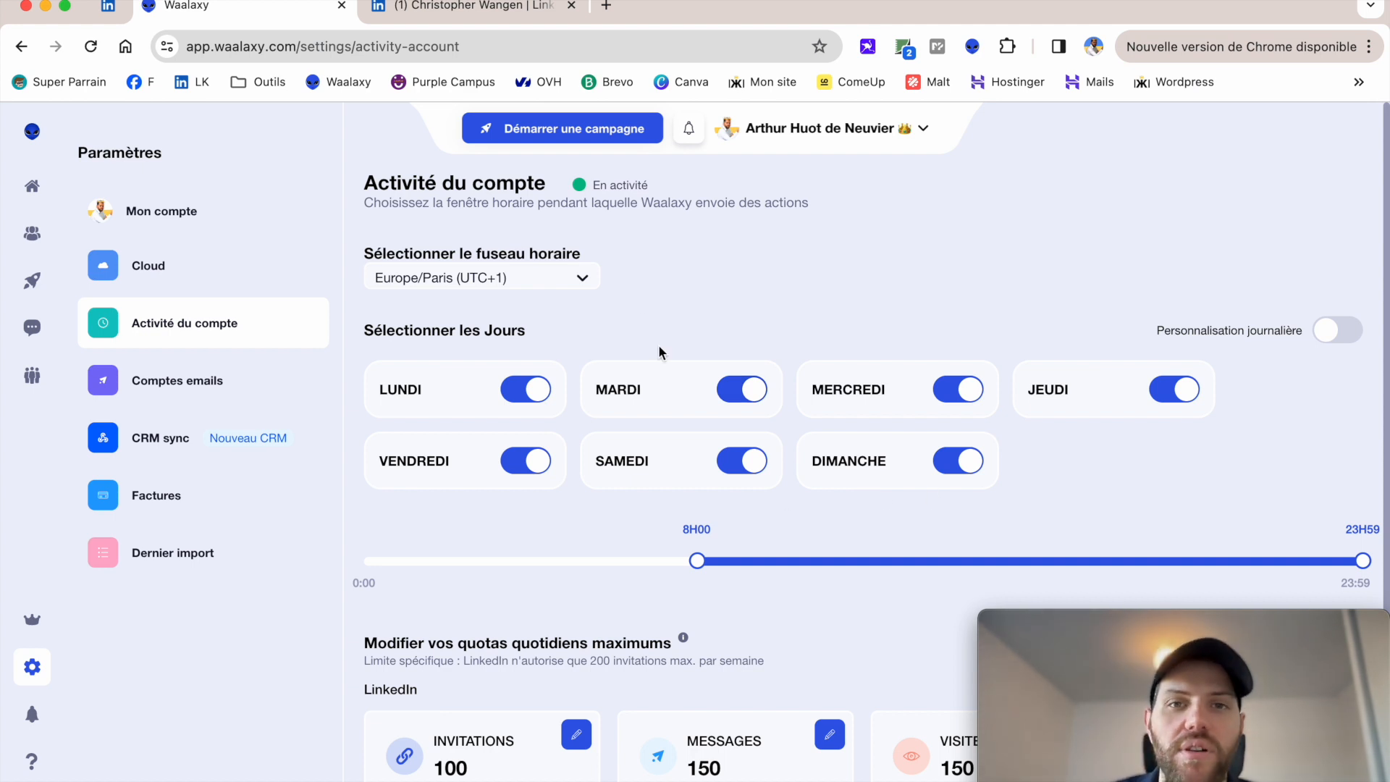
scroll(931, 298, "down", 2)
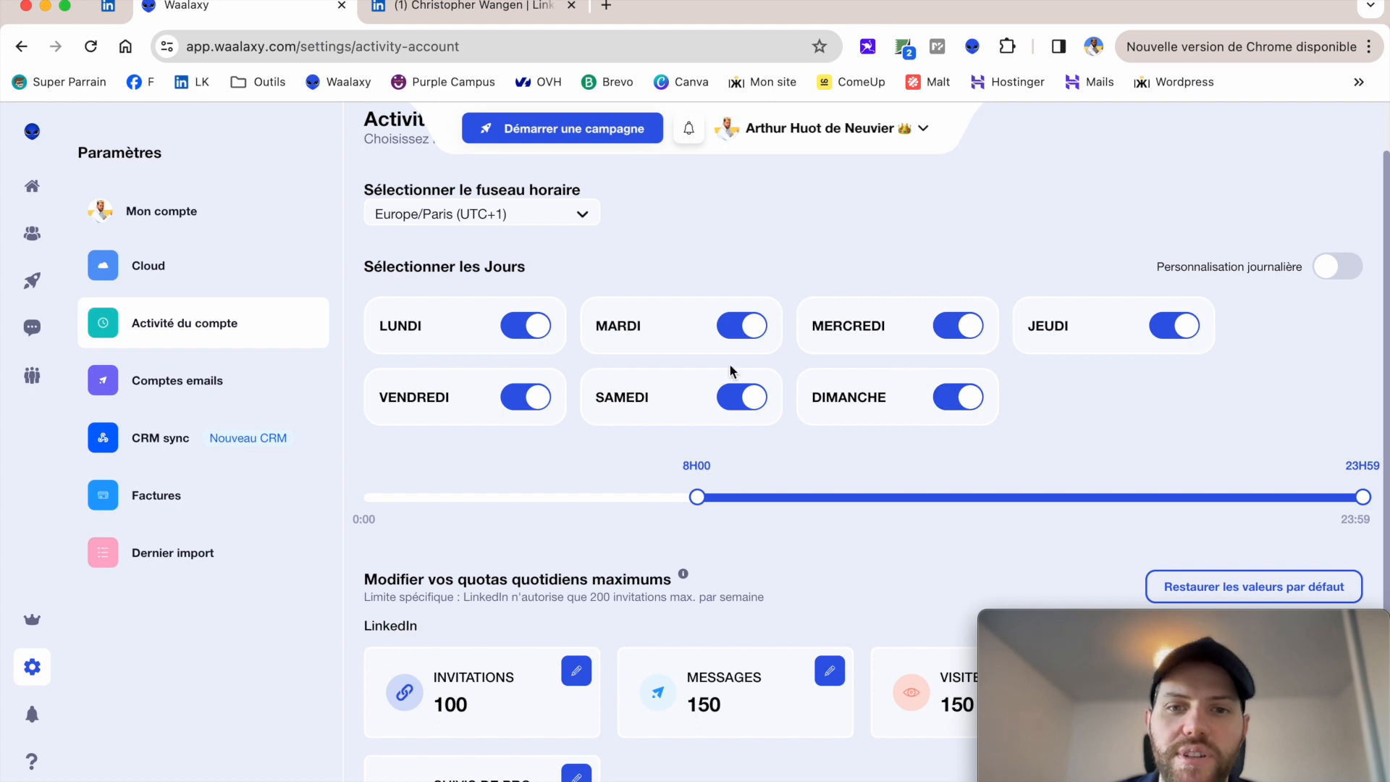
Switch the sending days Dimanche and Samedi off and back on.
left_click(971, 411)
left_click(970, 411)
left_click(750, 408)
left_click(753, 410)
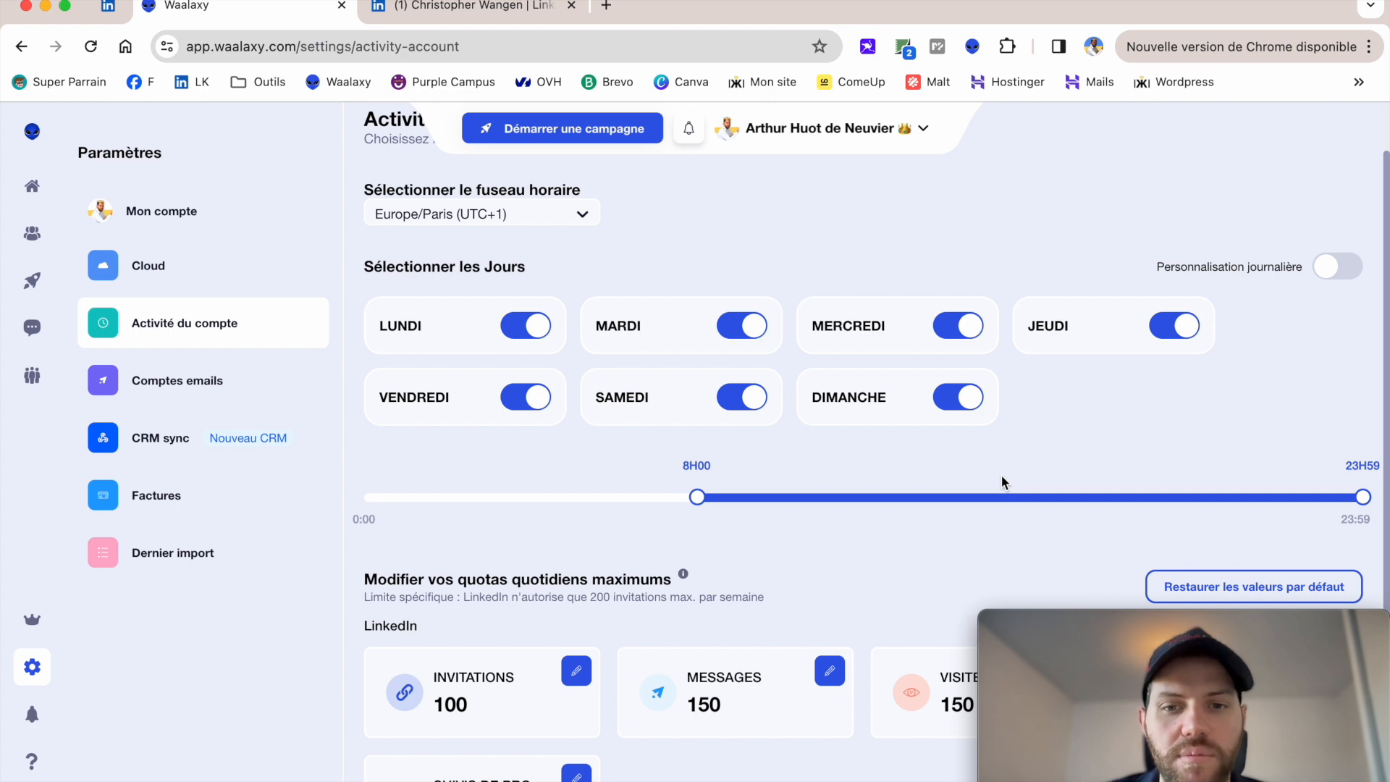
Narrow the daily sending window to 12H00–18H15.
left_click_drag(690, 505, 937, 504)
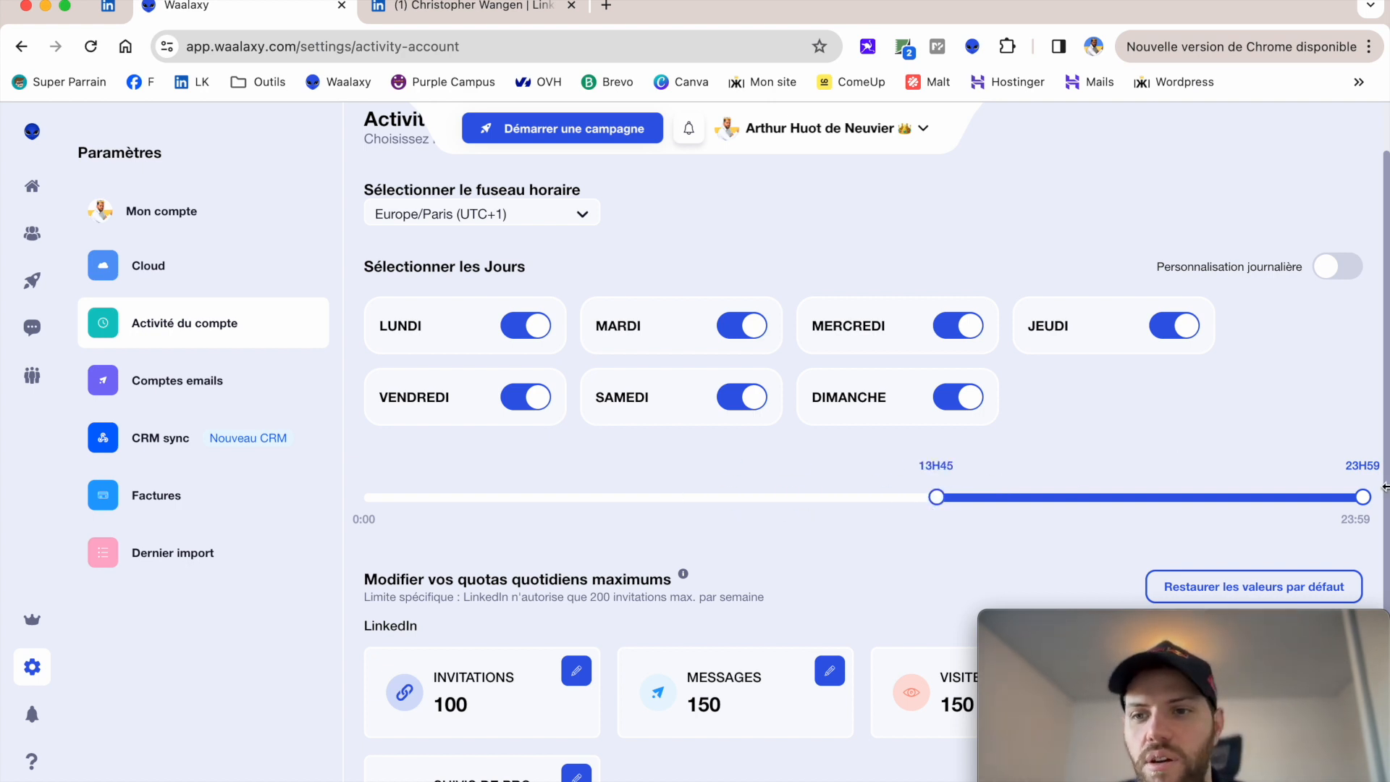
left_click_drag(1364, 497, 1124, 497)
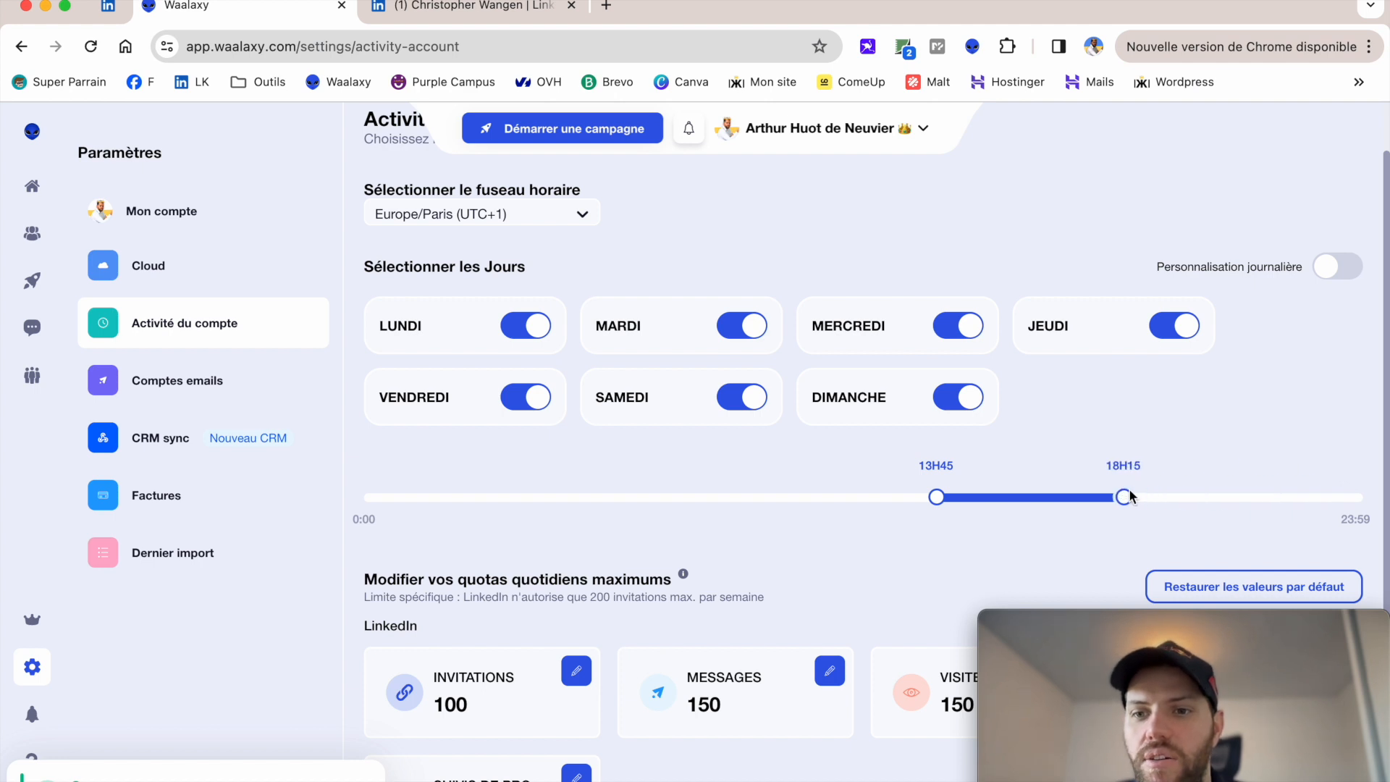
left_click_drag(934, 495, 864, 494)
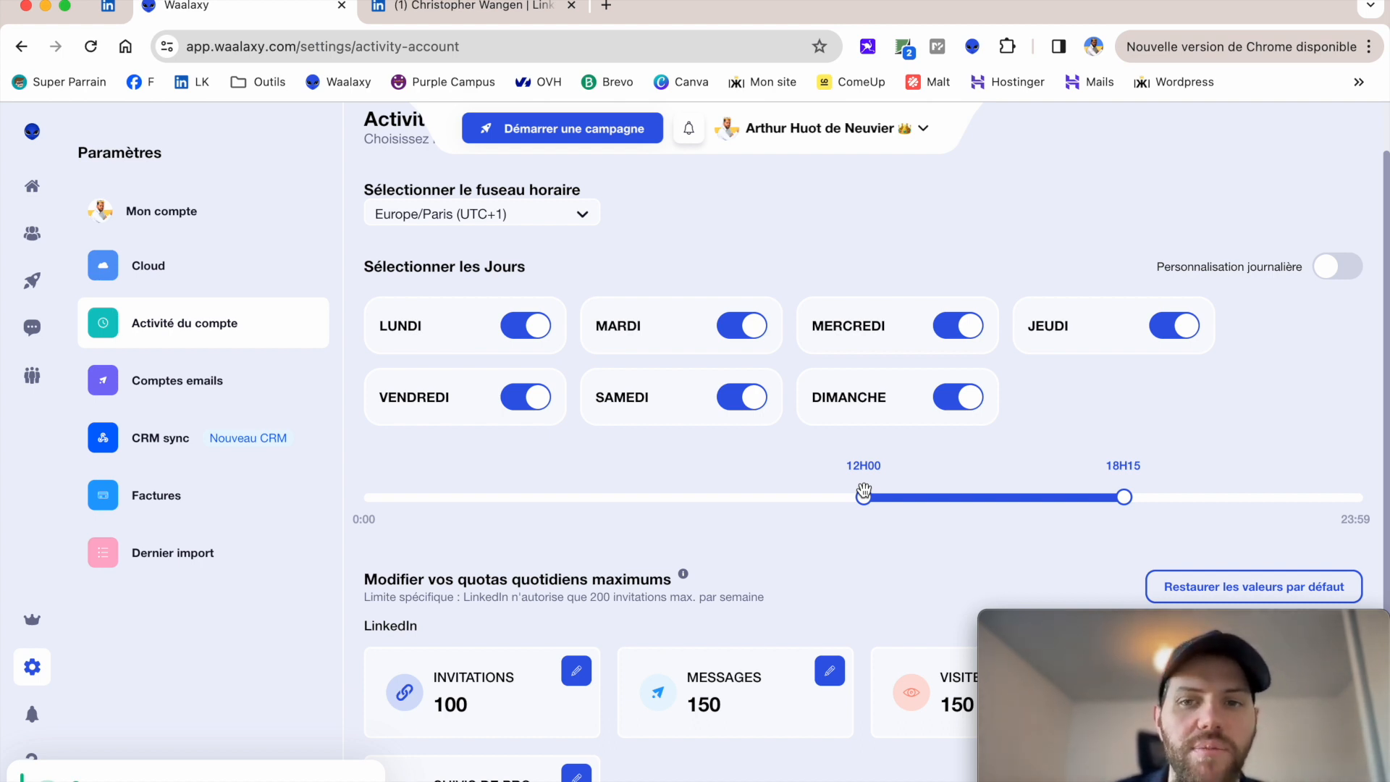
Widen the daily sending window to the full day, from 0H00 to 23H59.
left_click_drag(864, 494, 347, 476)
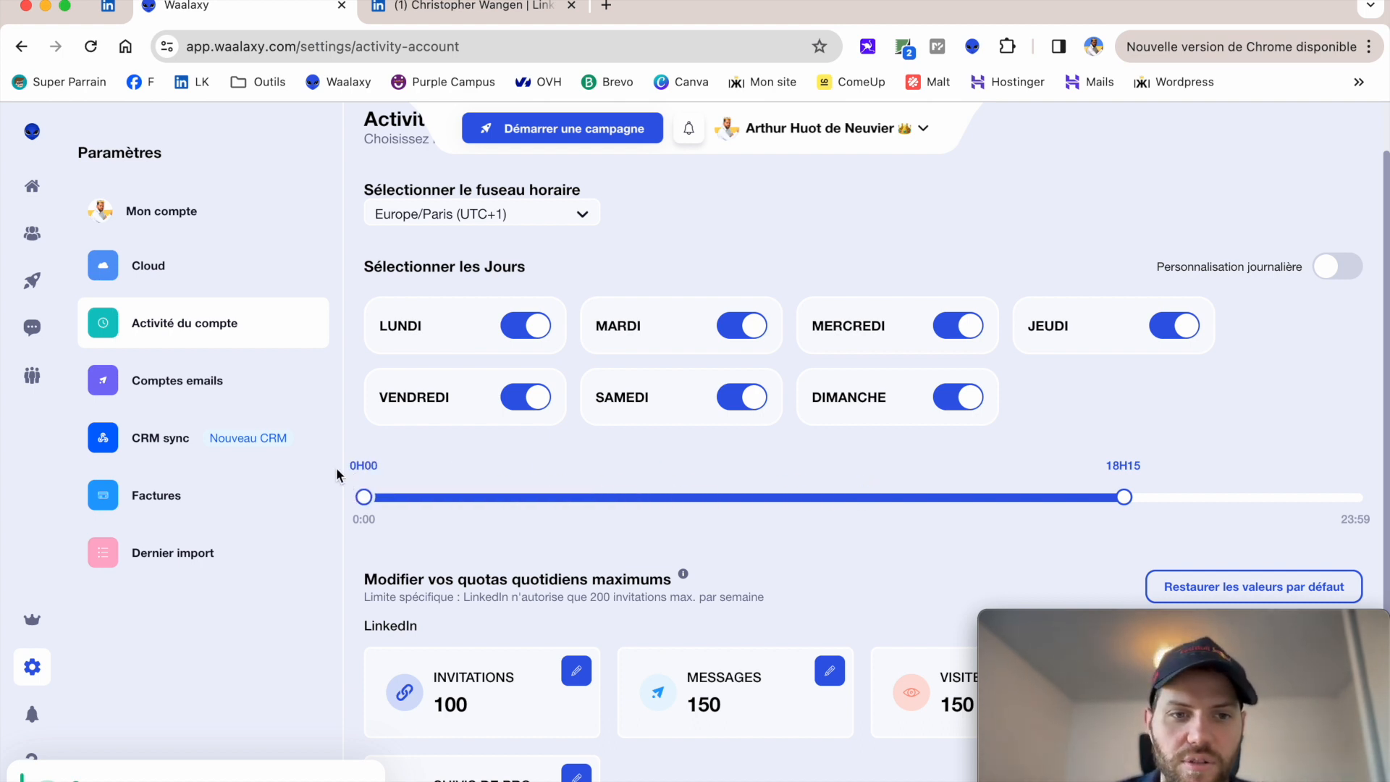
left_click_drag(1123, 500, 1367, 507)
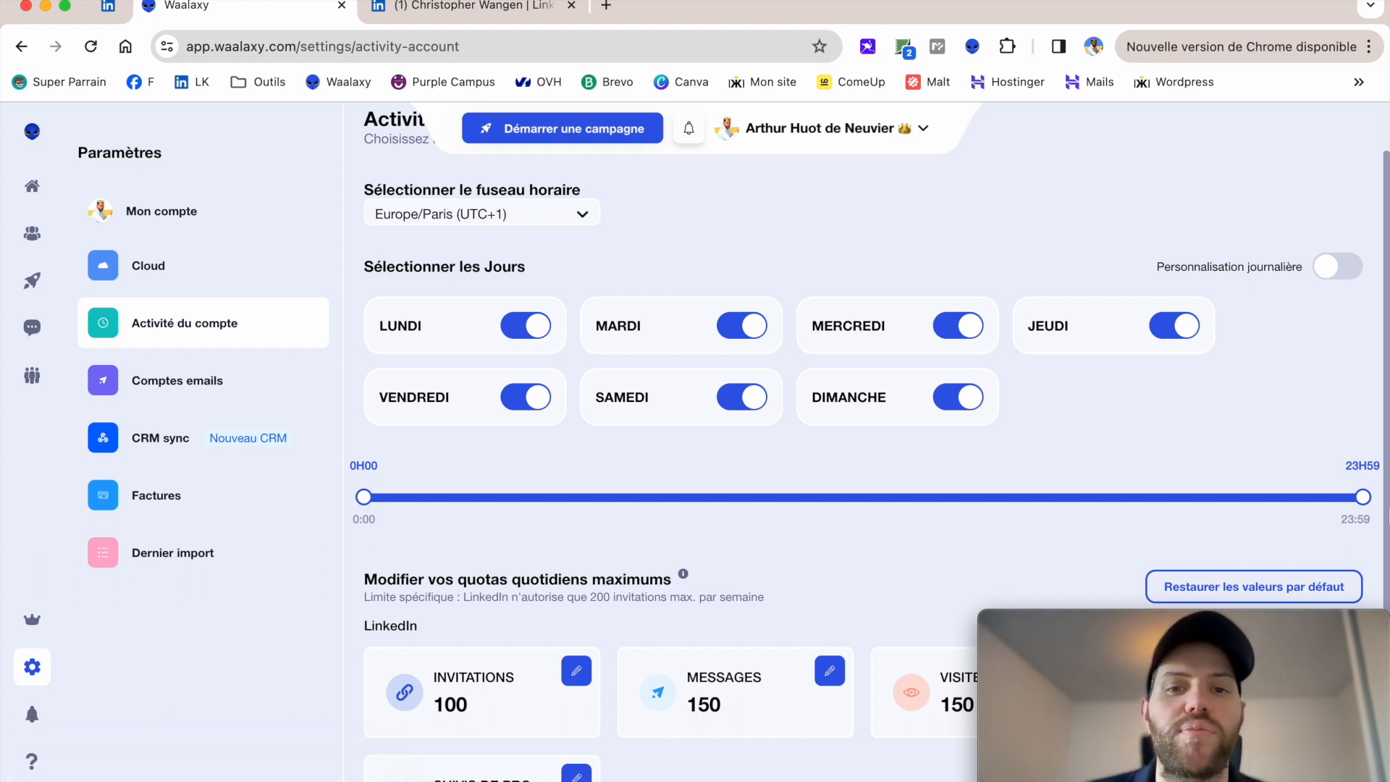
Open the daily LinkedIn quotas for profile visits, messages and invitations for editing.
scroll(1375, 487, "down", 5)
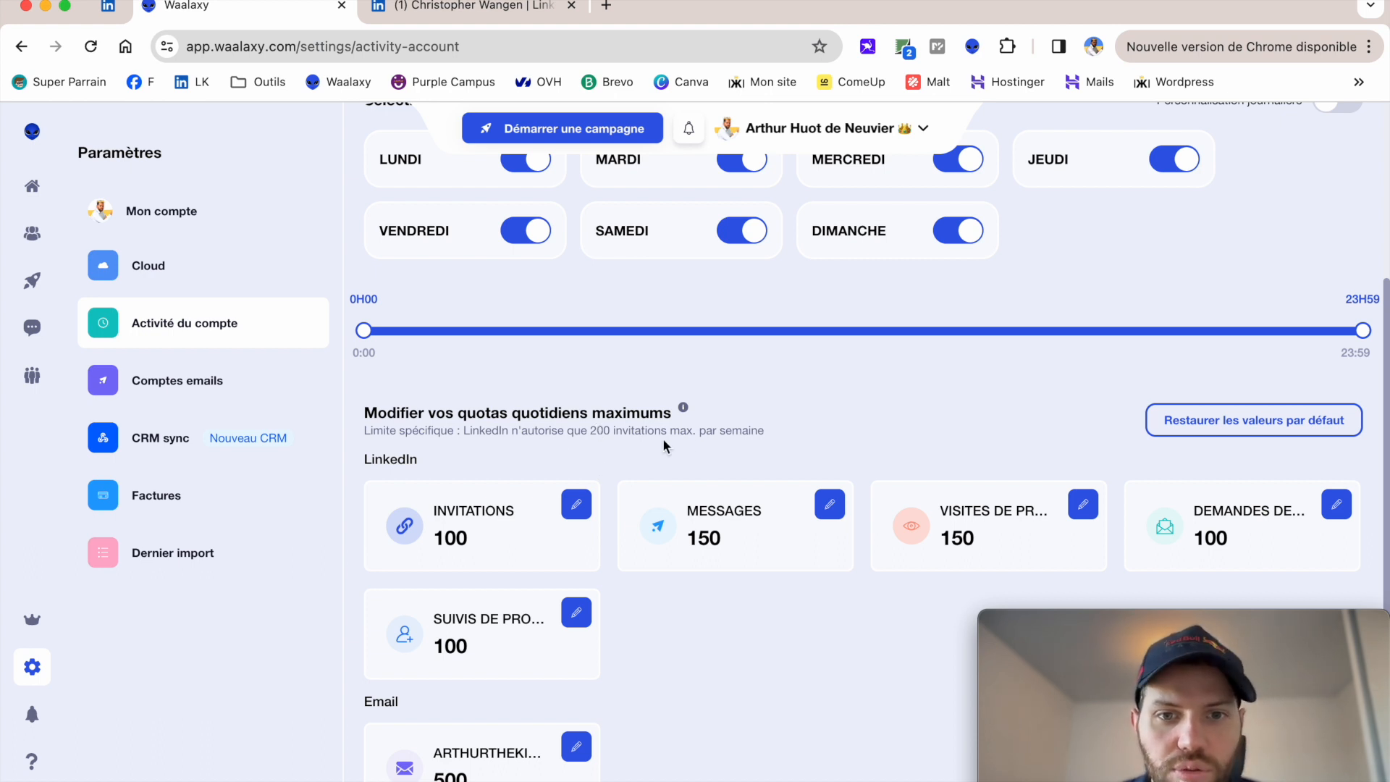
mouse_move(1029, 621)
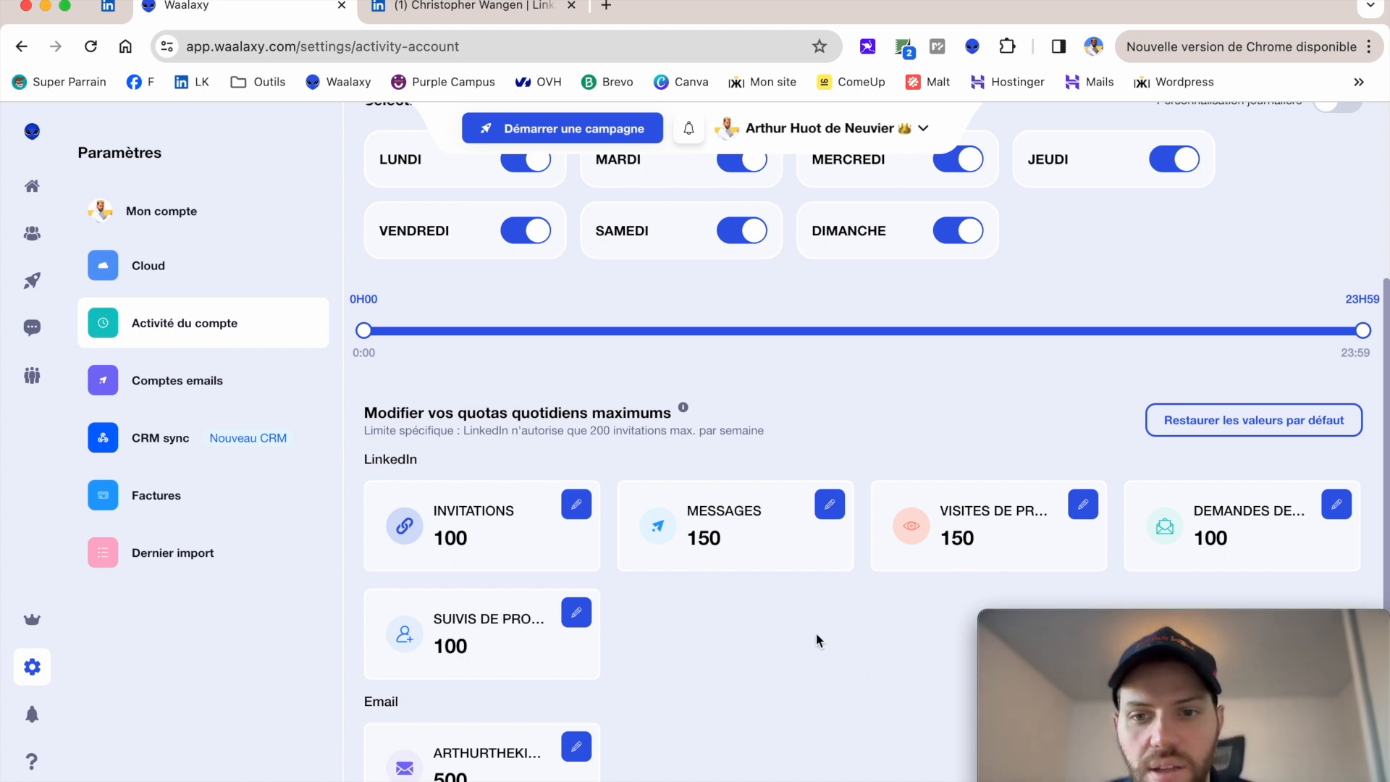
left_click(1083, 505)
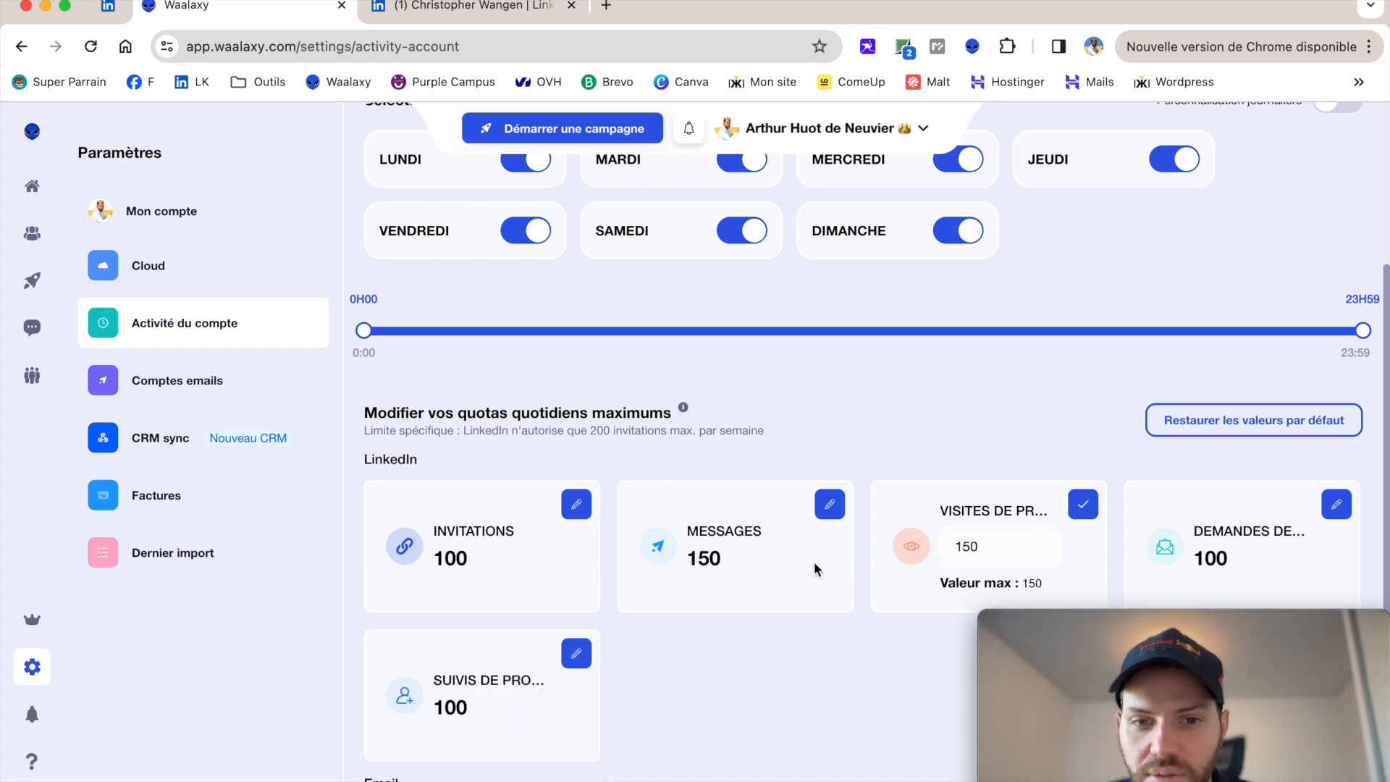
left_click(829, 515)
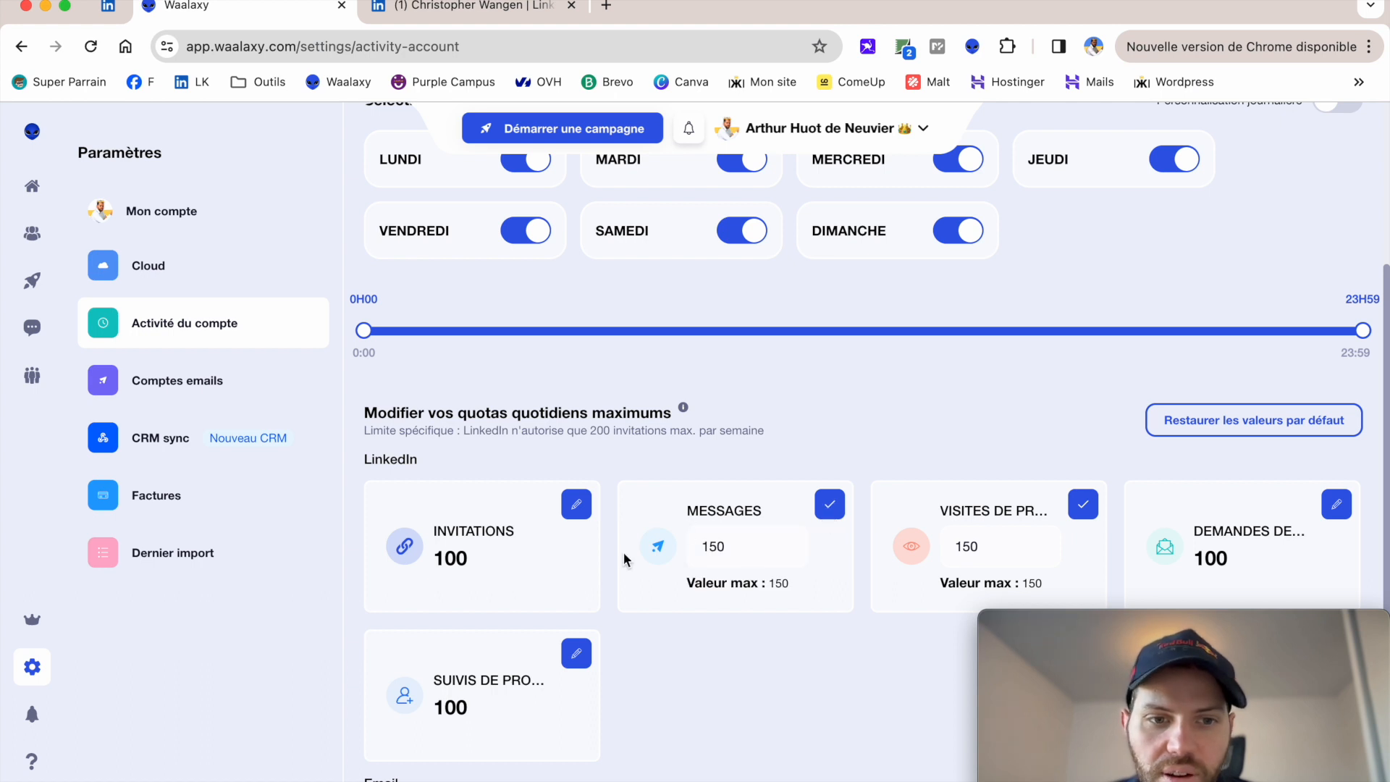
left_click(568, 507)
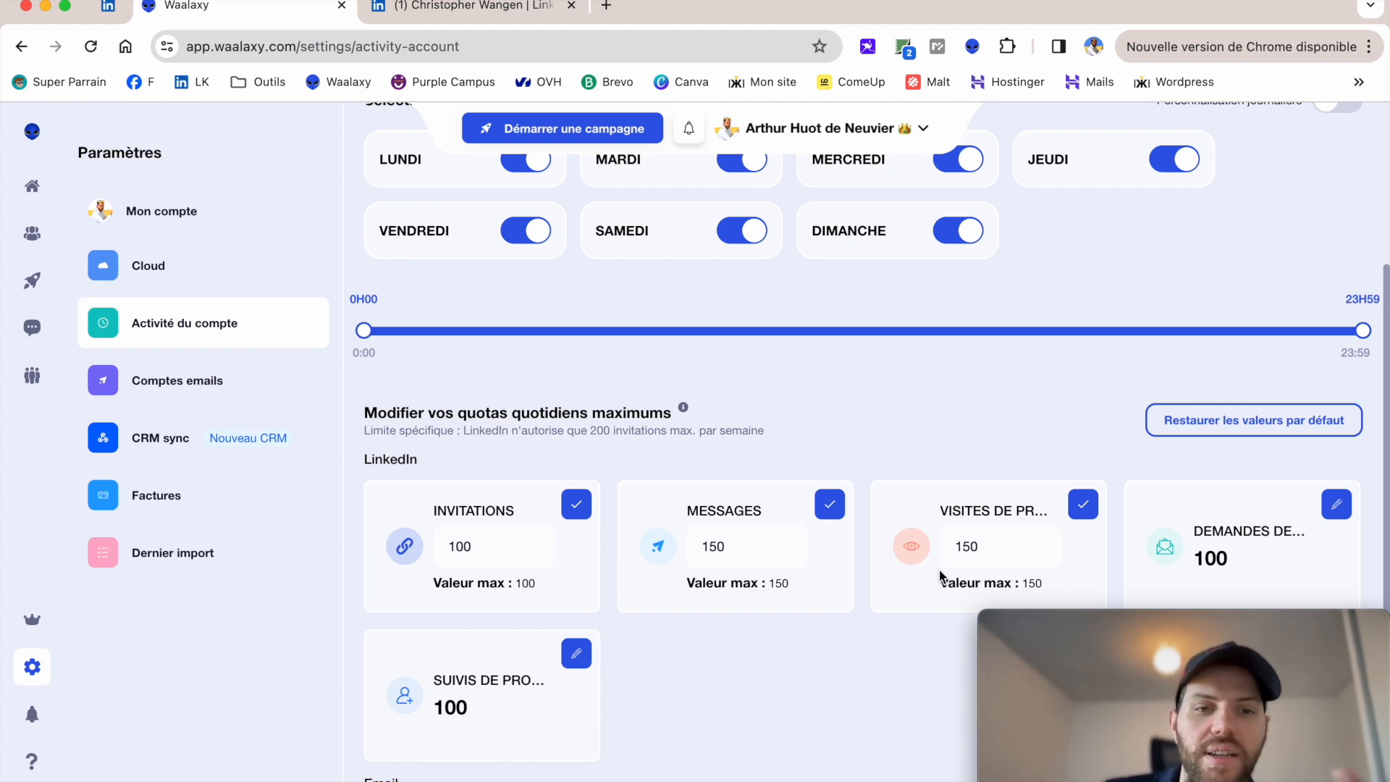
left_click(522, 546)
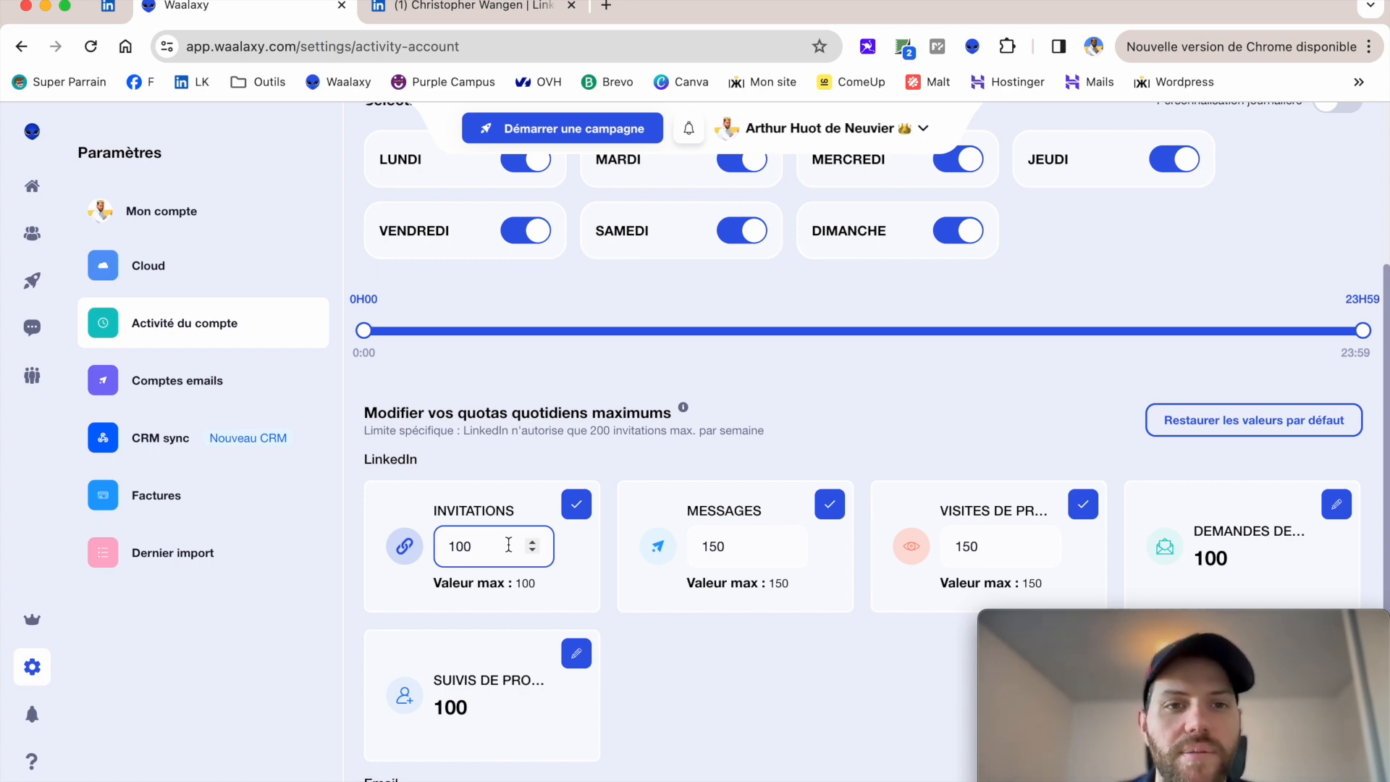
Try to verify the LinkedIn double authentication in the Cloud settings.
left_click(165, 293)
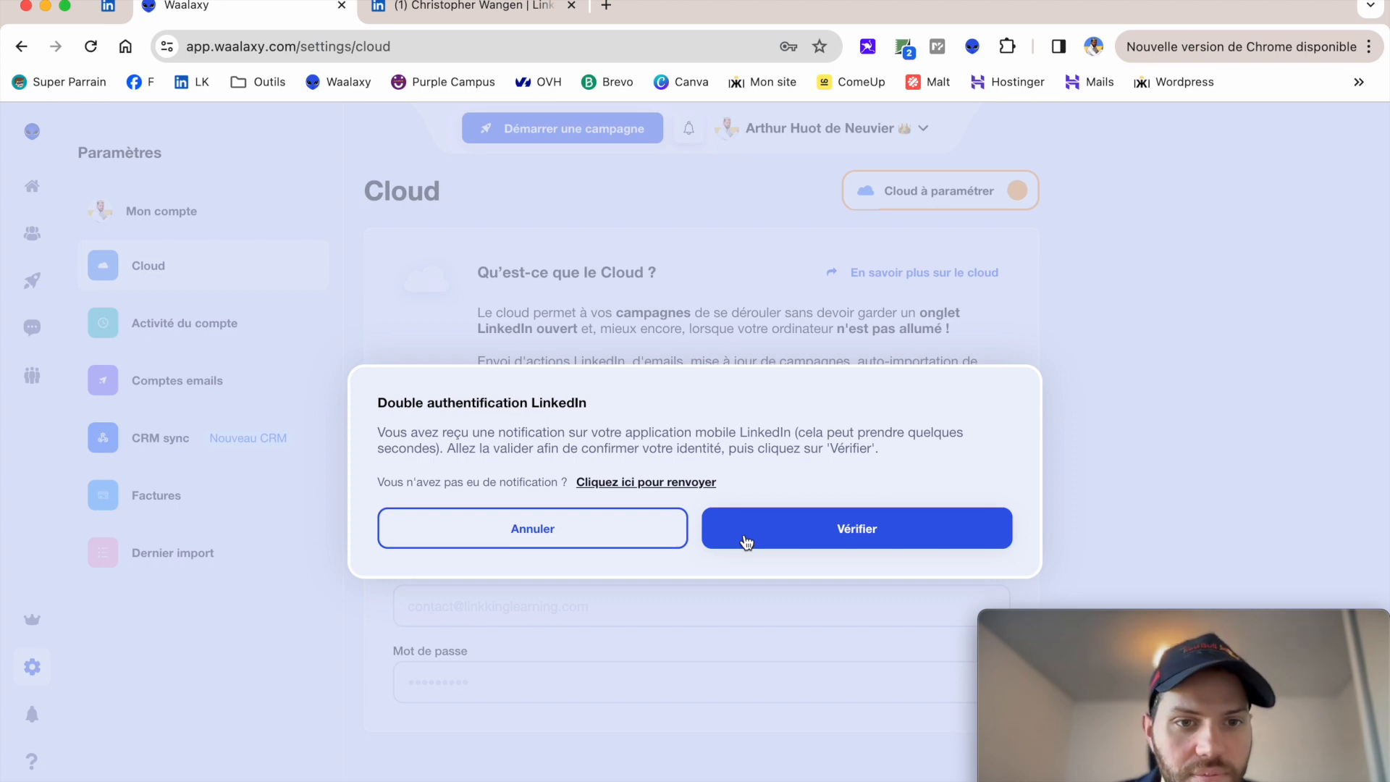
left_click(784, 530)
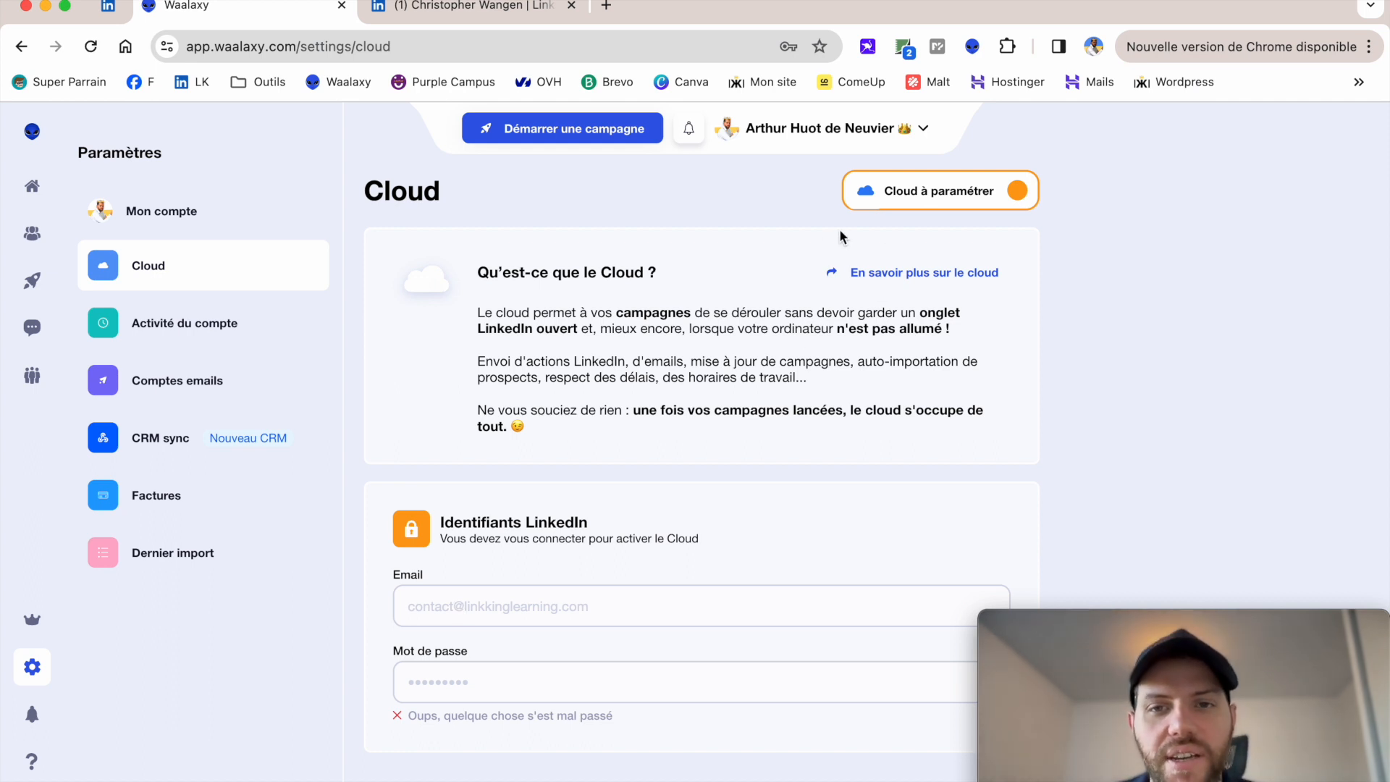
mouse_move(988, 204)
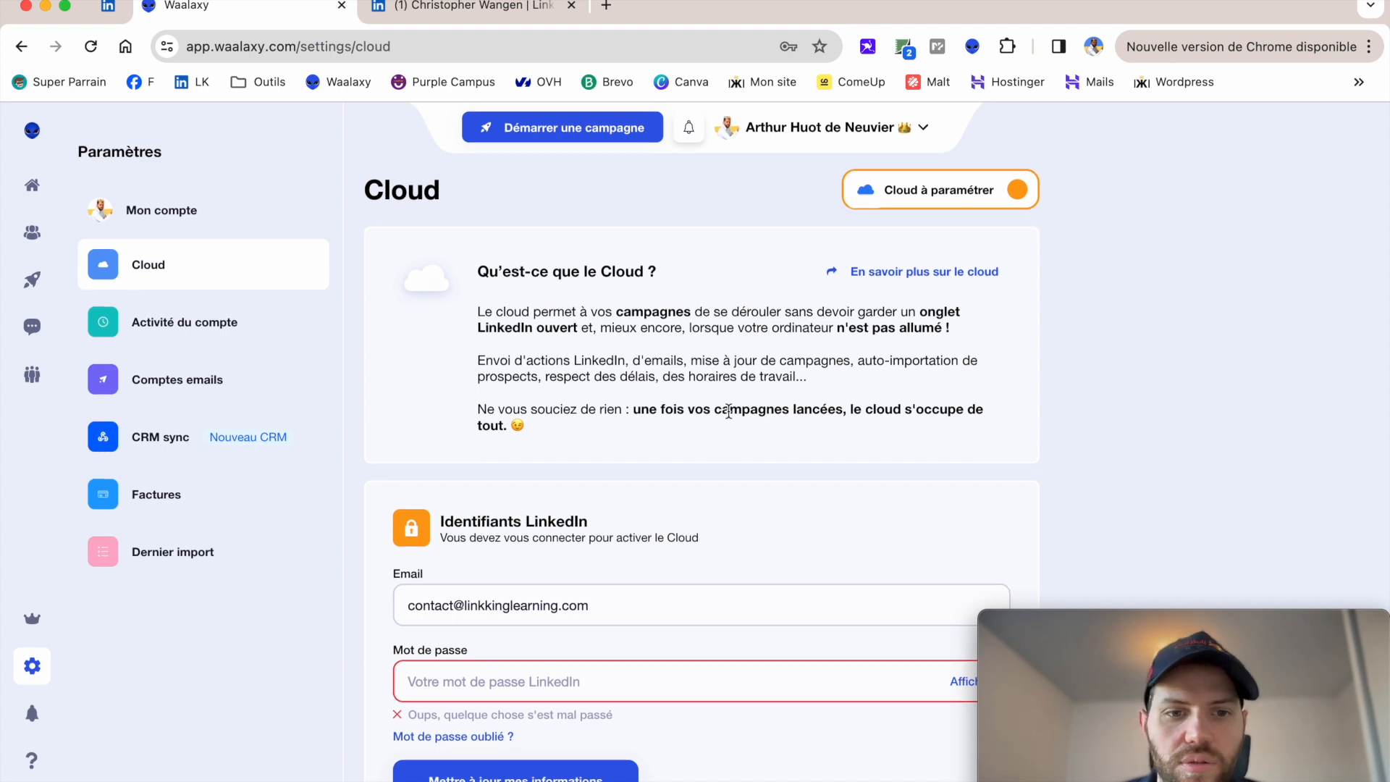
Look at the connected email account and its options, and view the available CRM integrations.
left_click(184, 331)
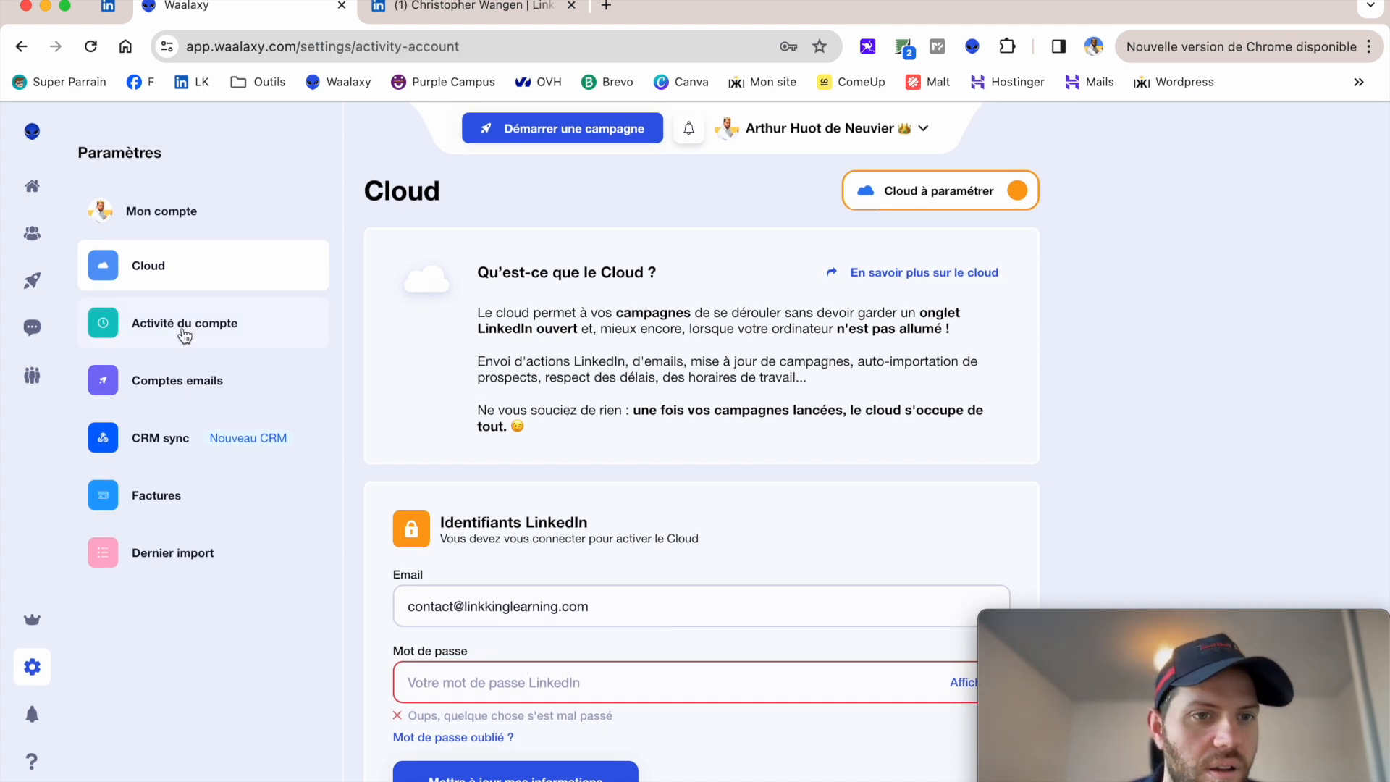
left_click(173, 383)
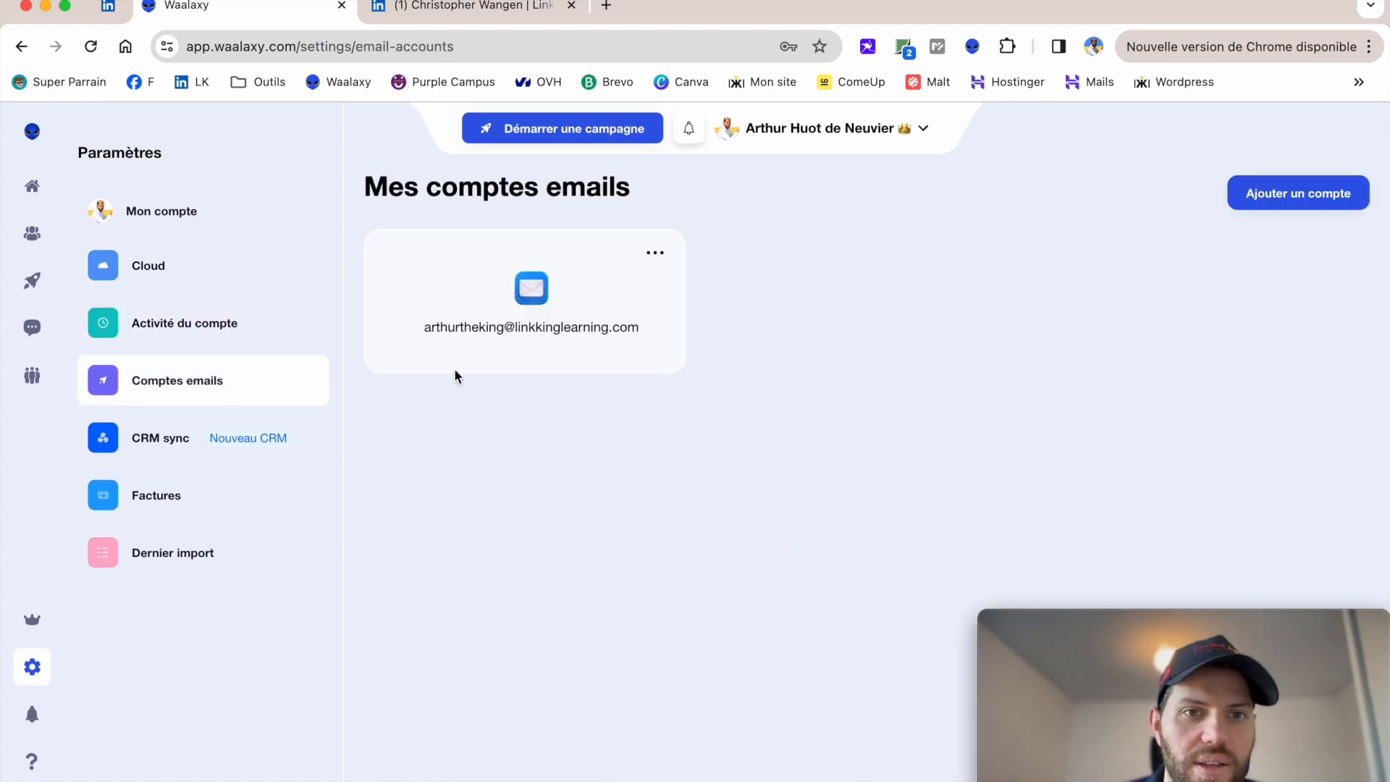
left_click(653, 261)
left_click(1001, 451)
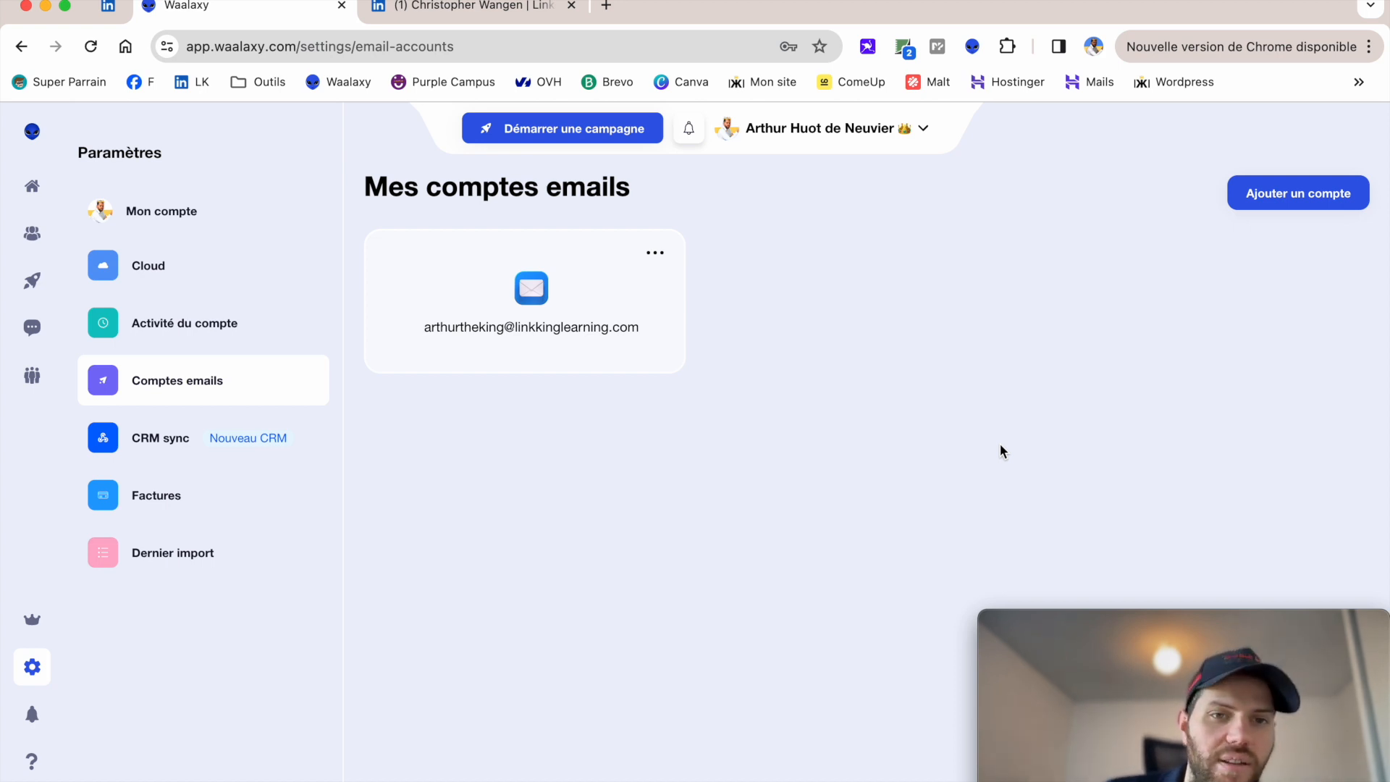
left_click(193, 453)
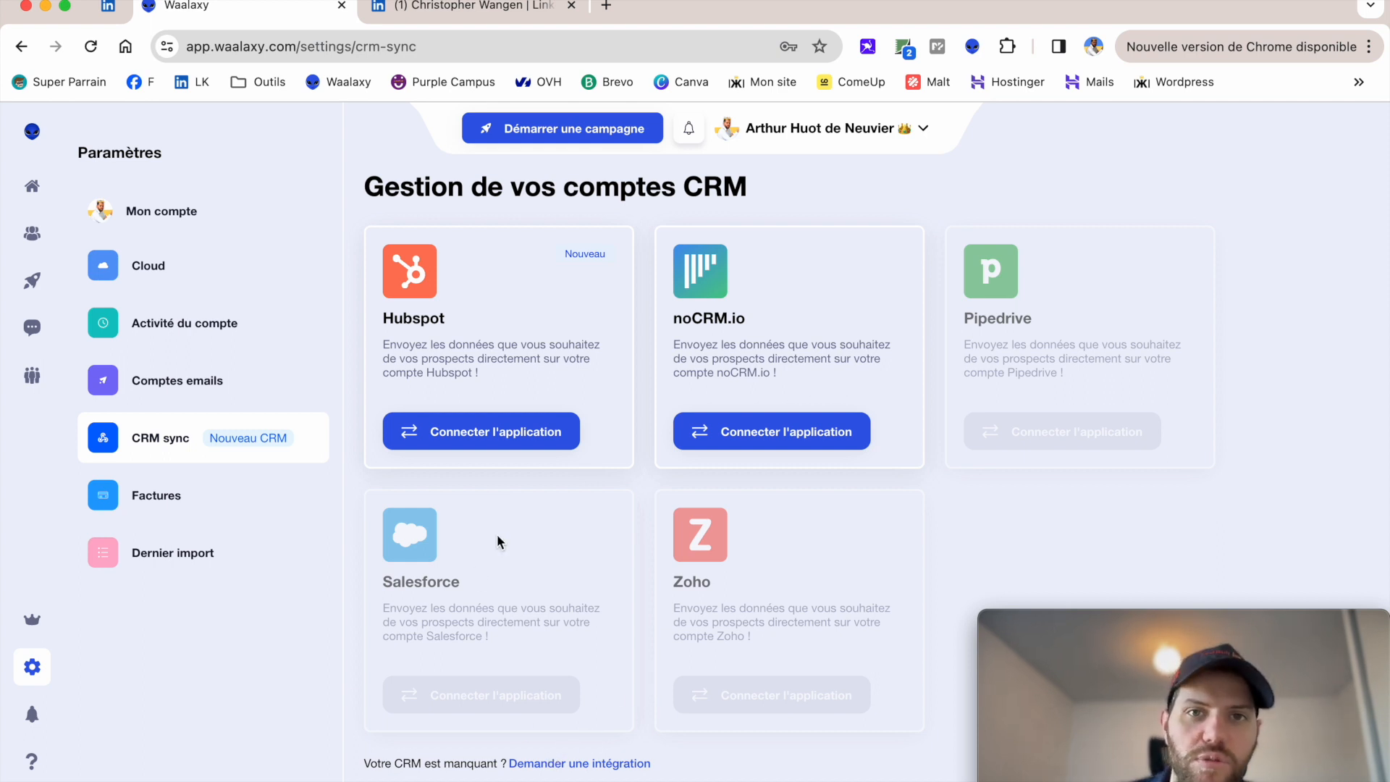
Review the billing details with the invoices, and view the report of the last import.
left_click(178, 499)
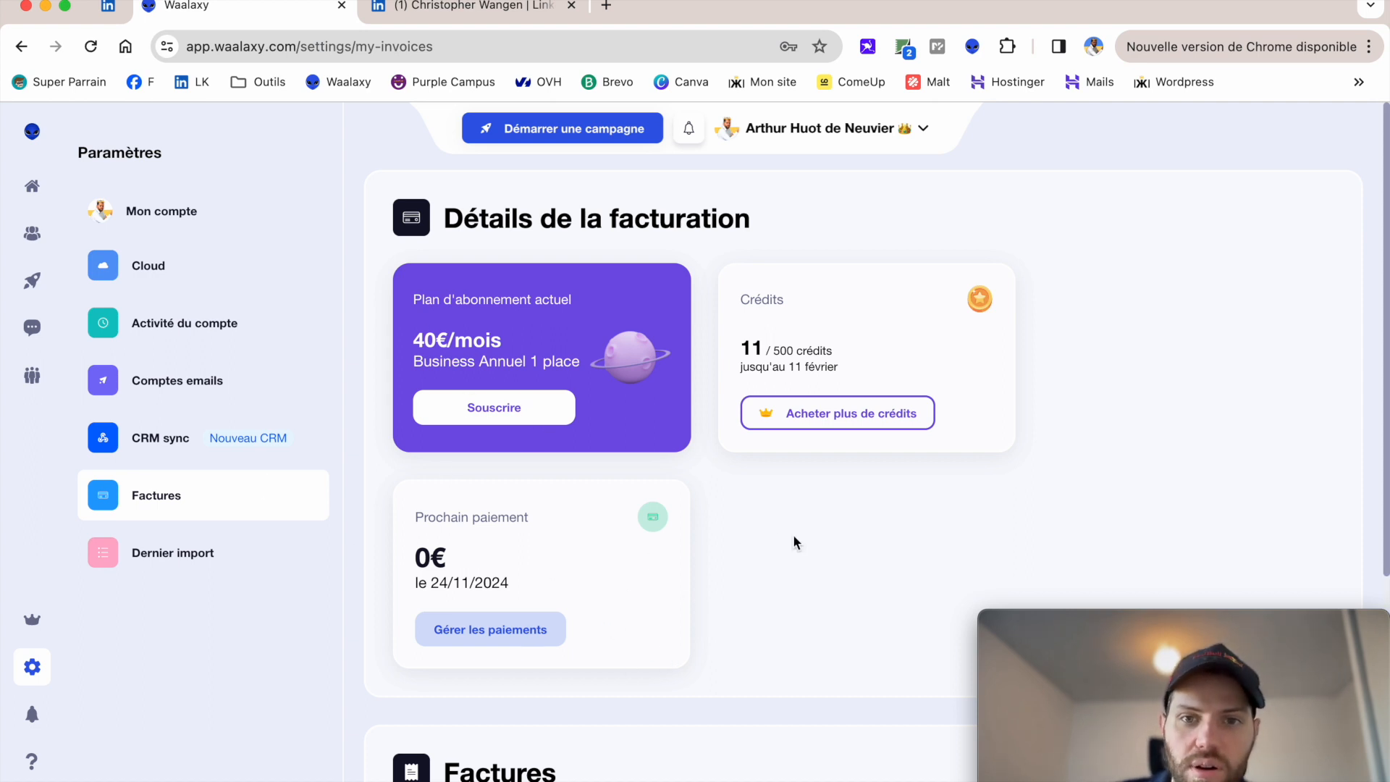
scroll(812, 474, "down", 3)
scroll(807, 468, "down", 4)
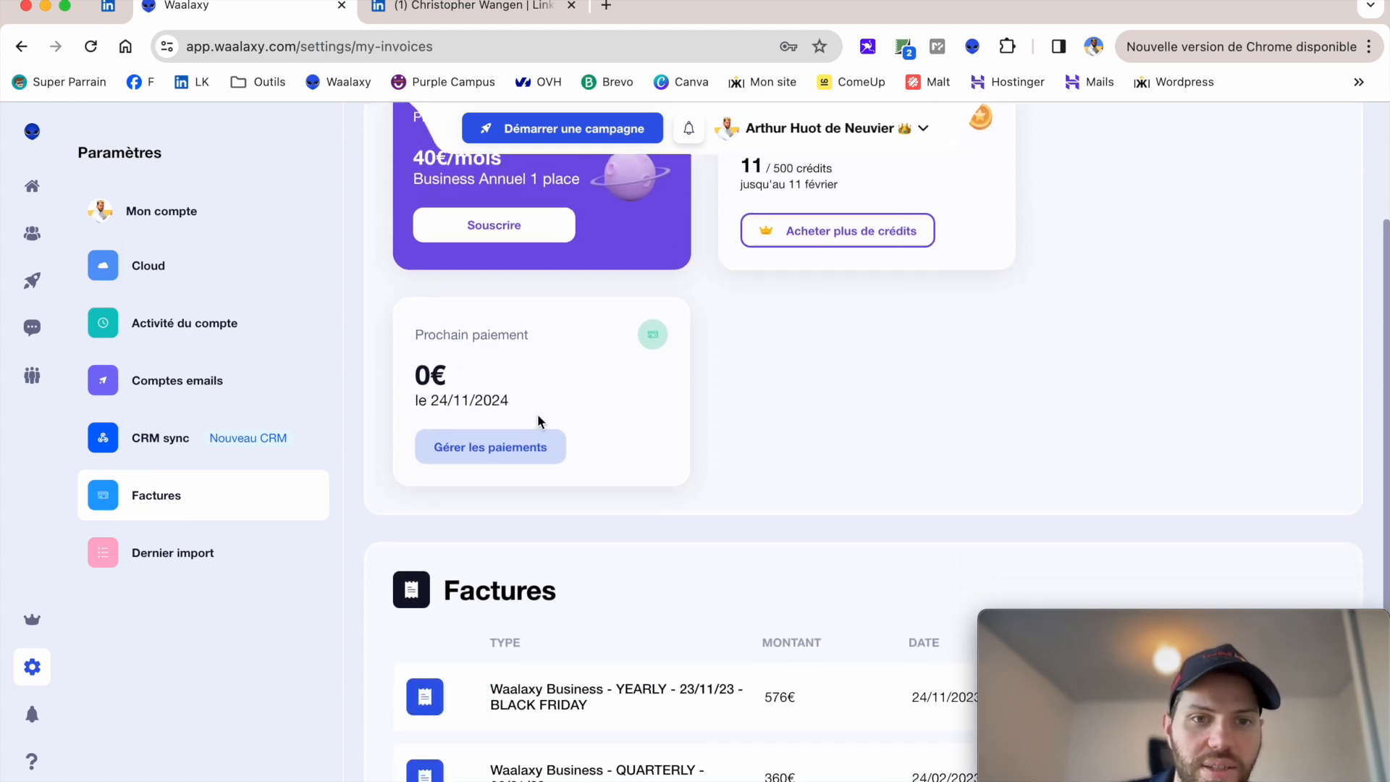
scroll(489, 402, "down", 3)
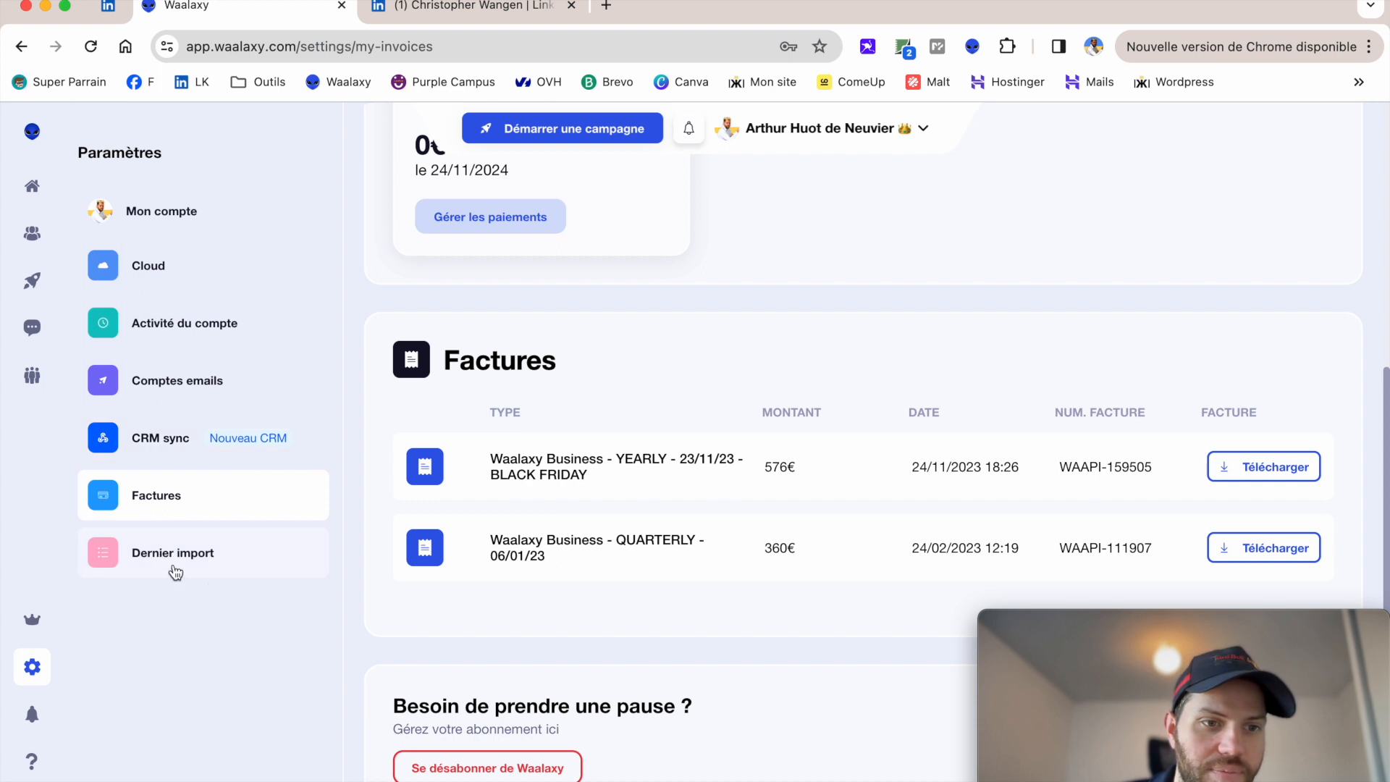
left_click(145, 563)
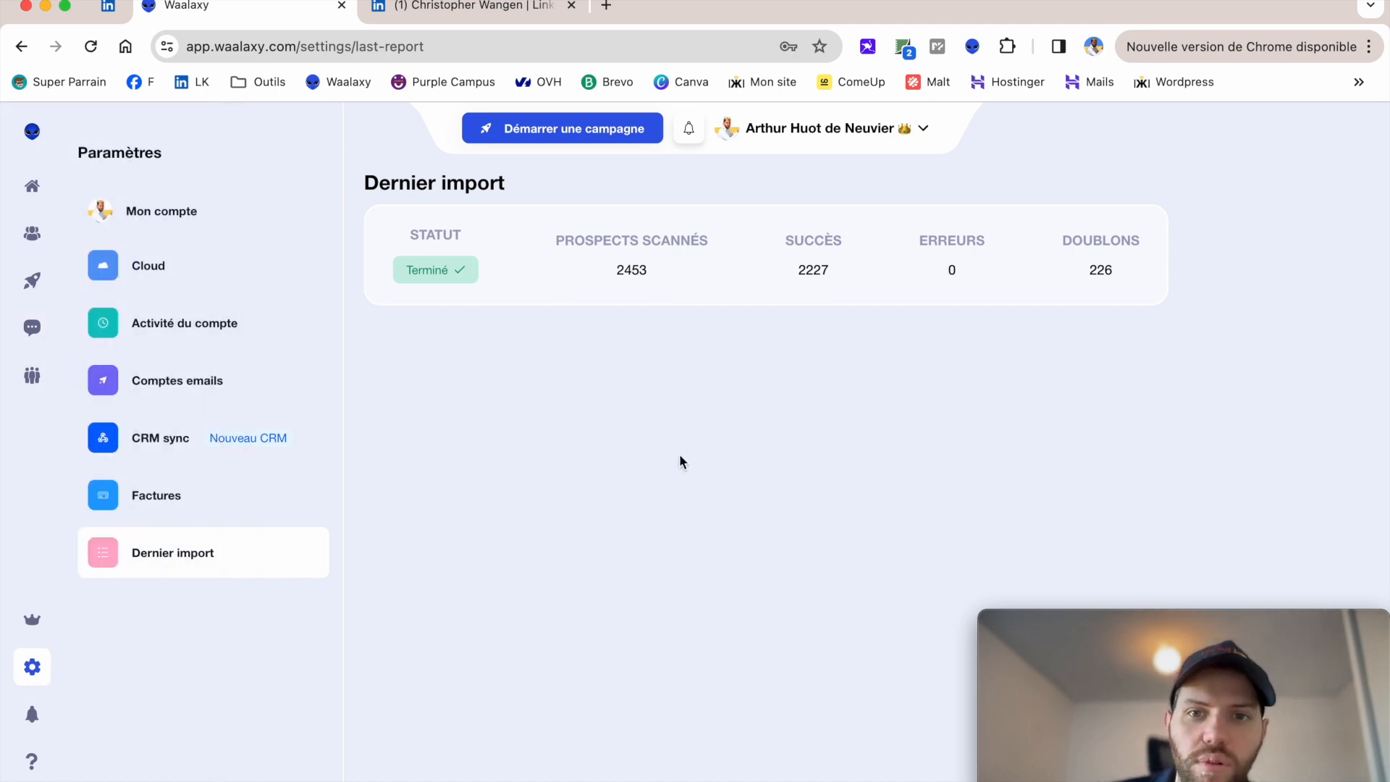
Open the prospects and show the Montpellier - 1 à 200 list.
left_click(71, 232)
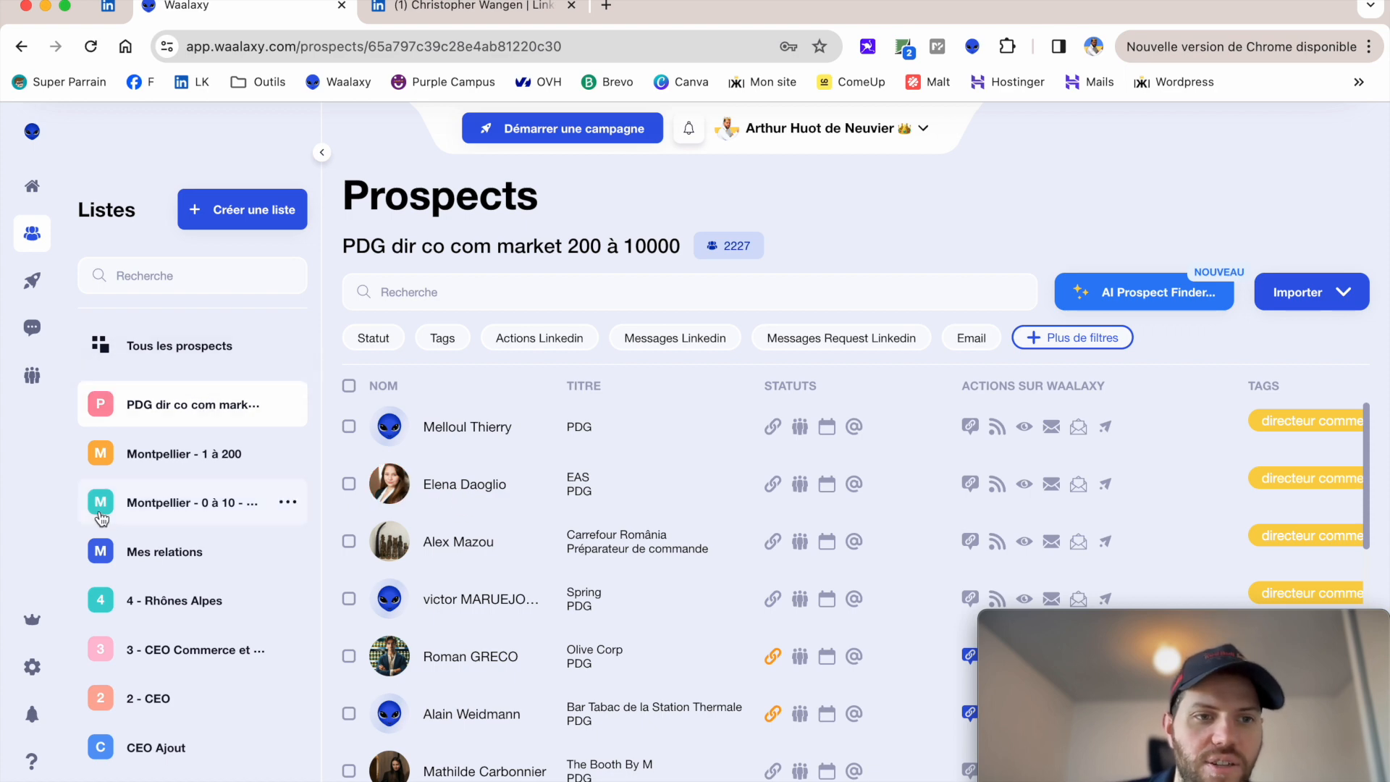
left_click(135, 469)
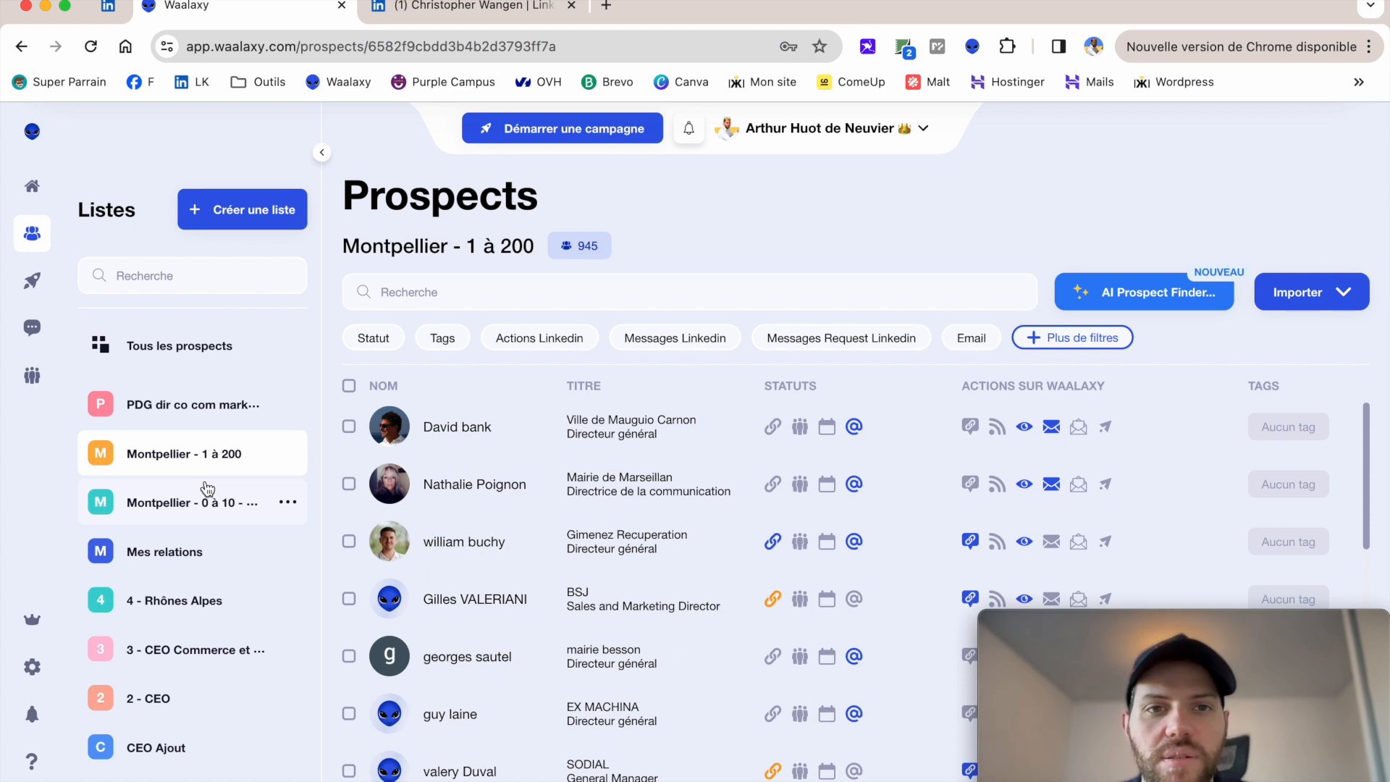
View the team's duplicates and members, and open the subscription plans.
mouse_move(47, 301)
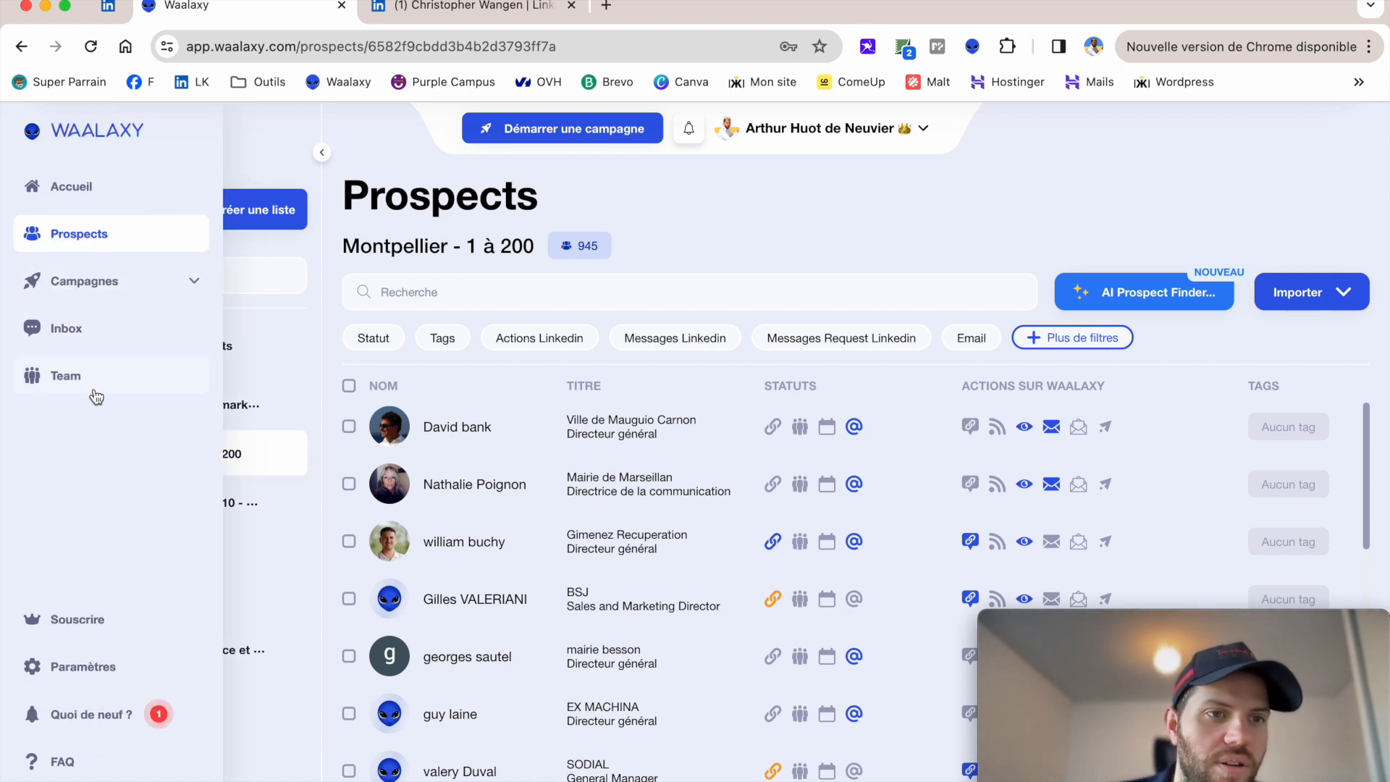
left_click(70, 378)
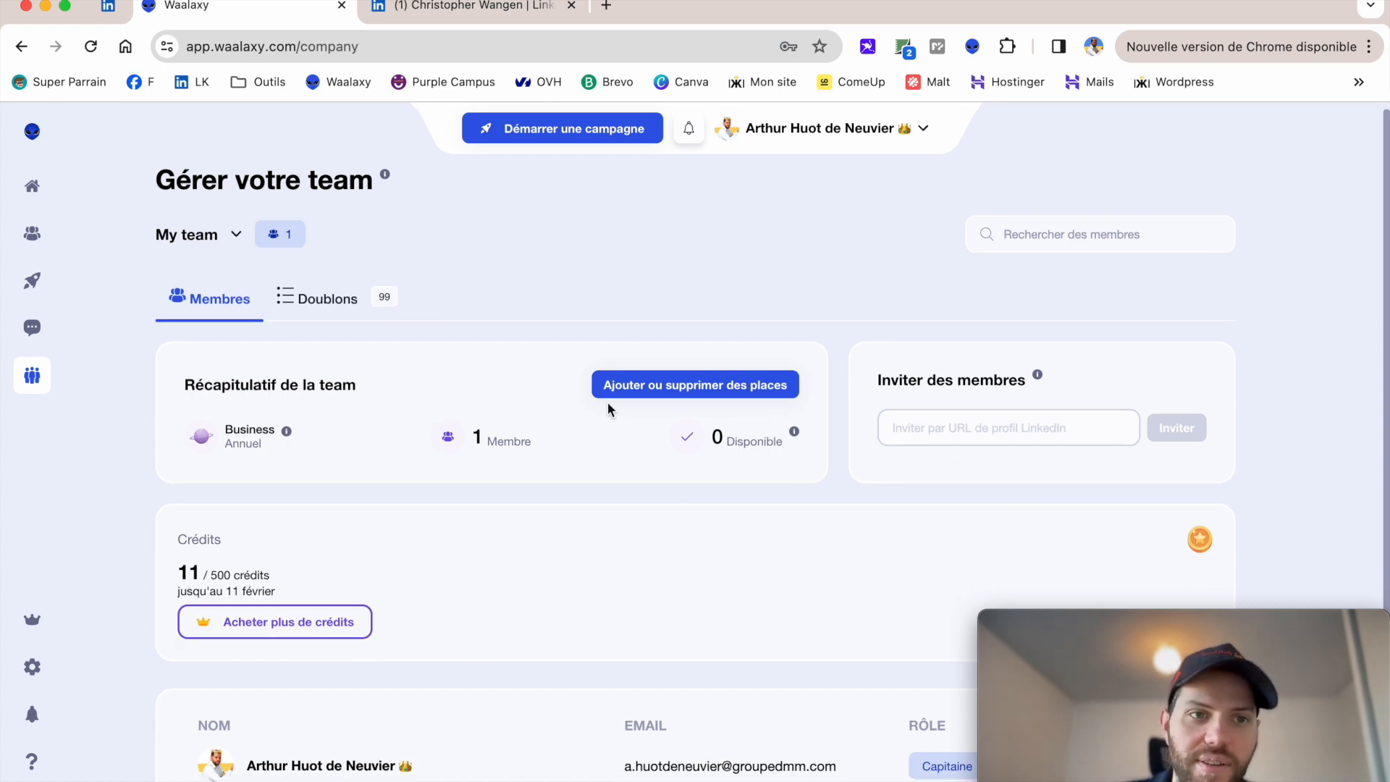
left_click(339, 311)
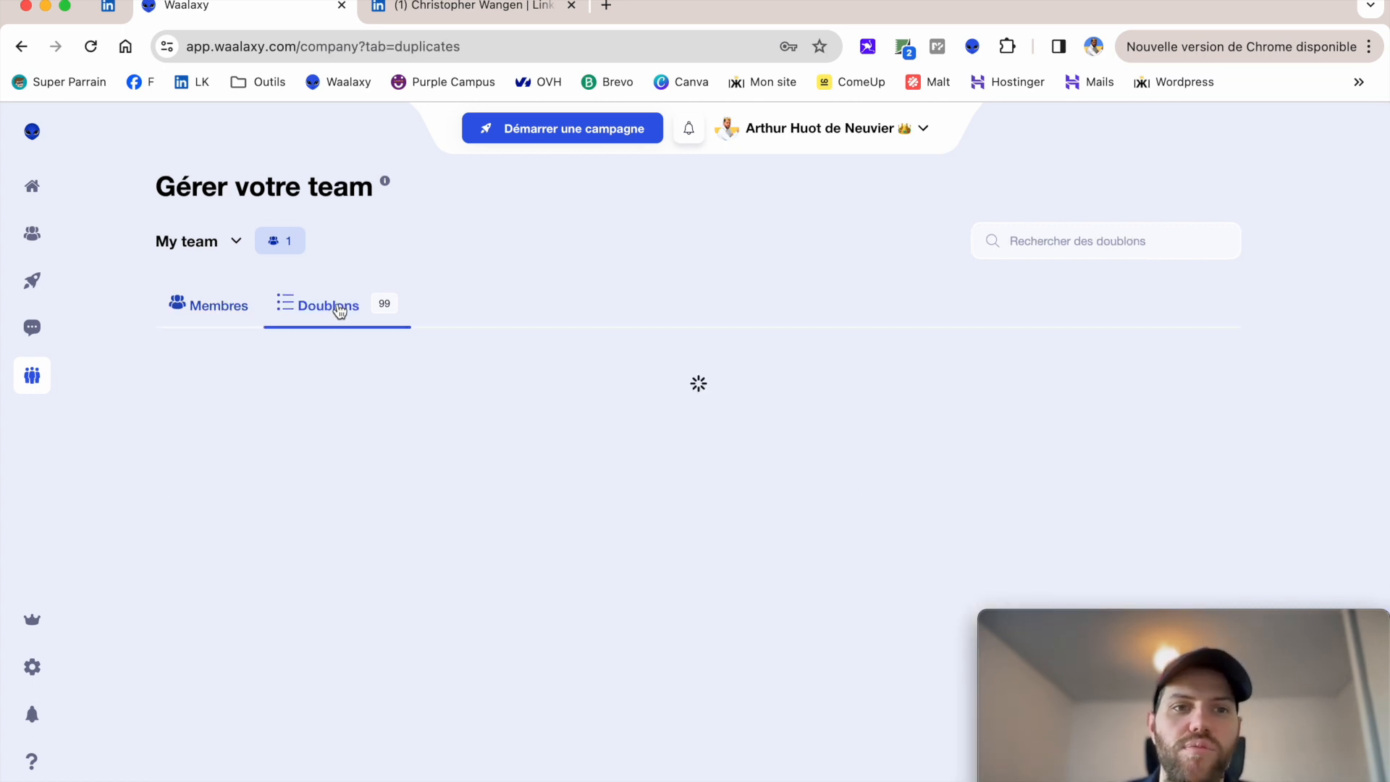
left_click(216, 310)
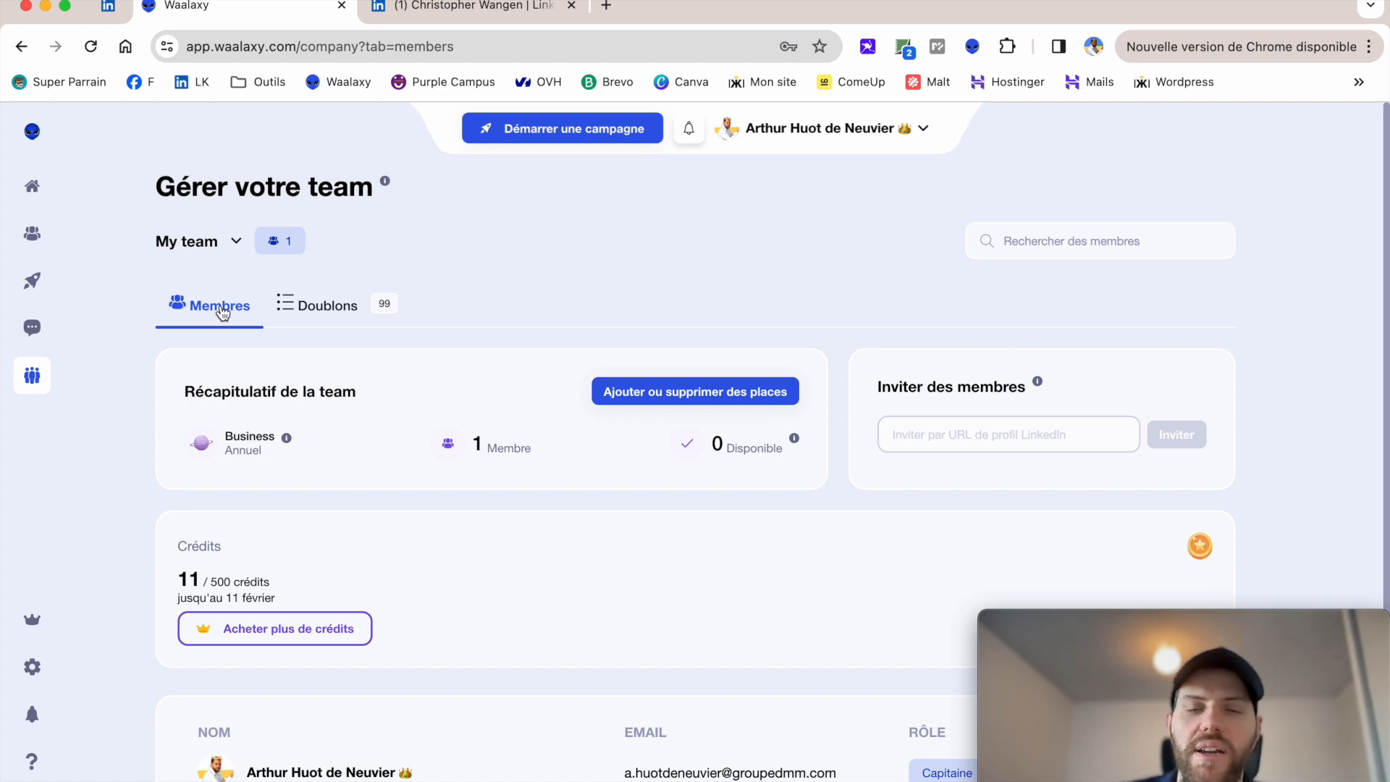
mouse_move(60, 691)
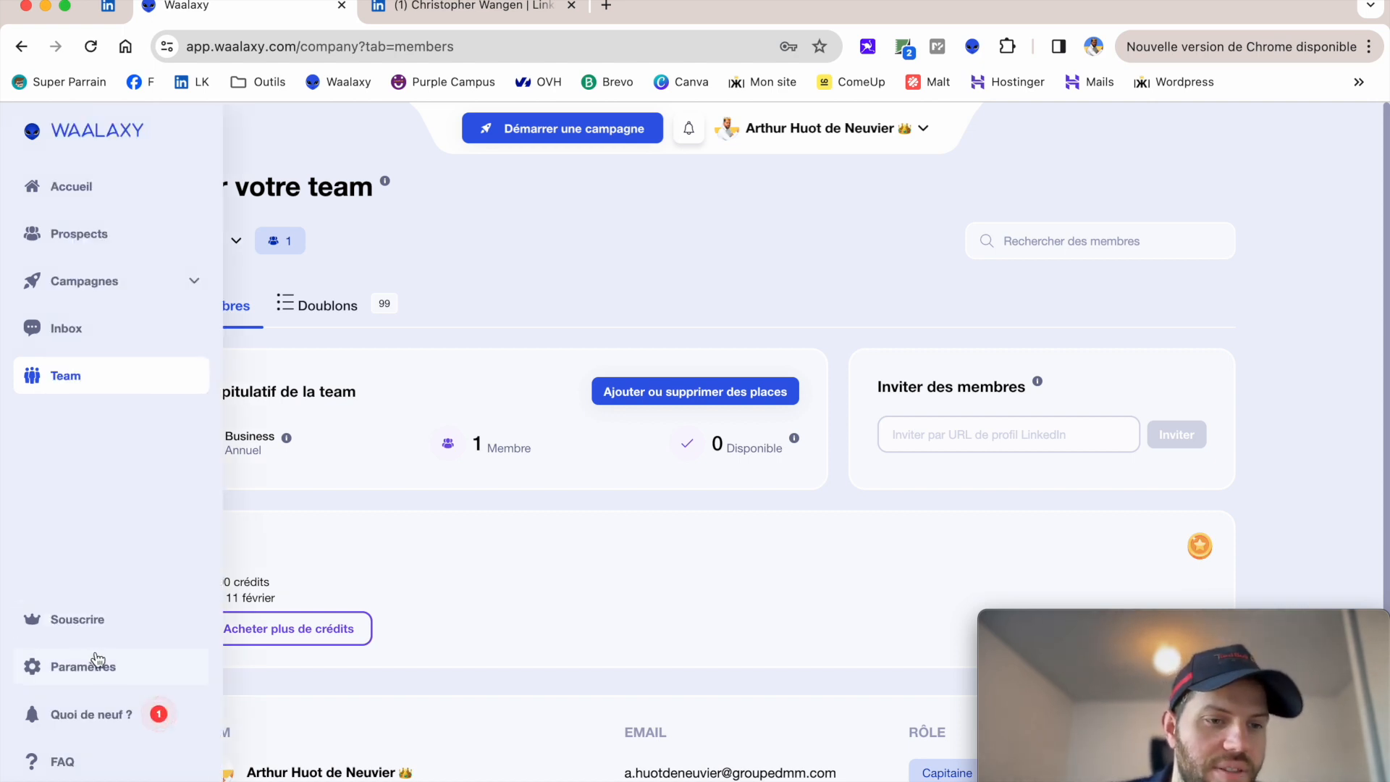
left_click(66, 632)
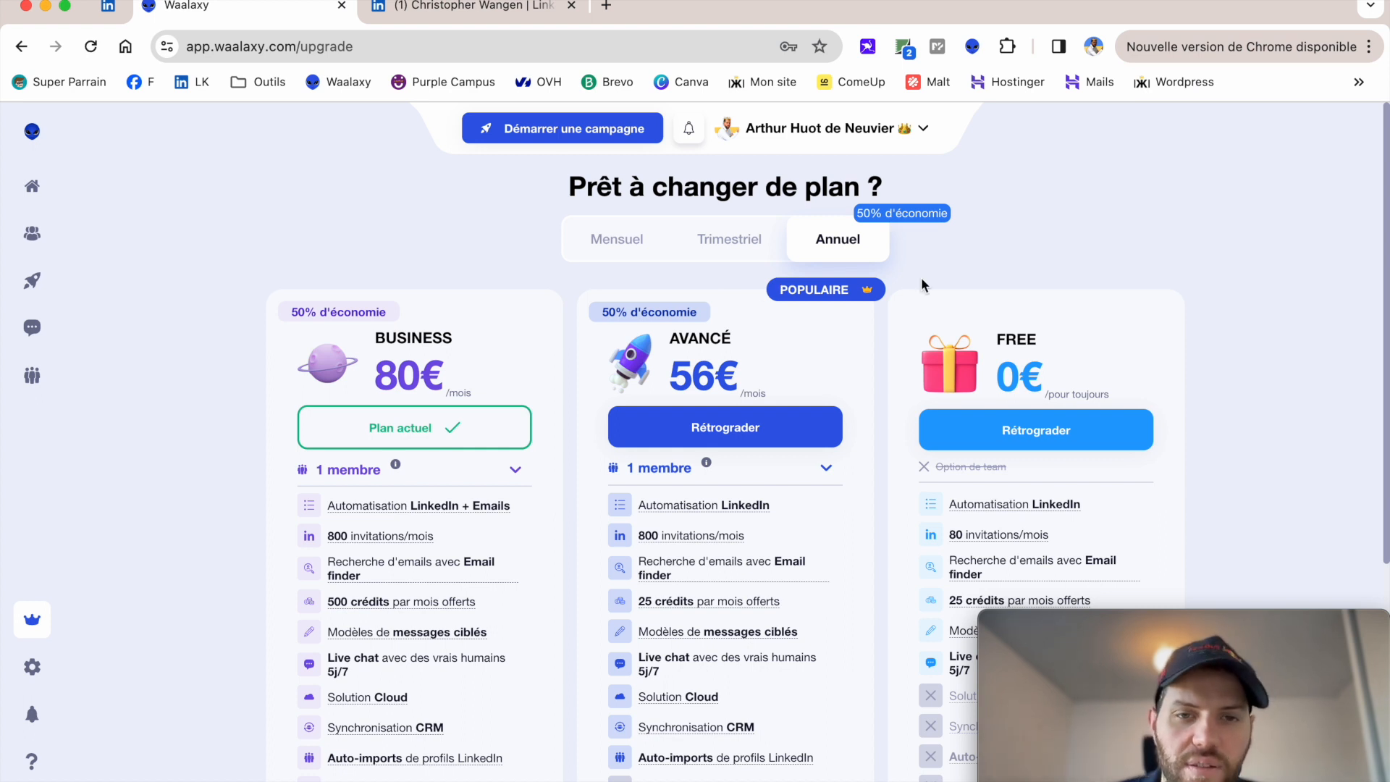
Compare the Business, Avancé and Free plans under monthly and quarterly billing, examining their prices and included features.
left_click(651, 241)
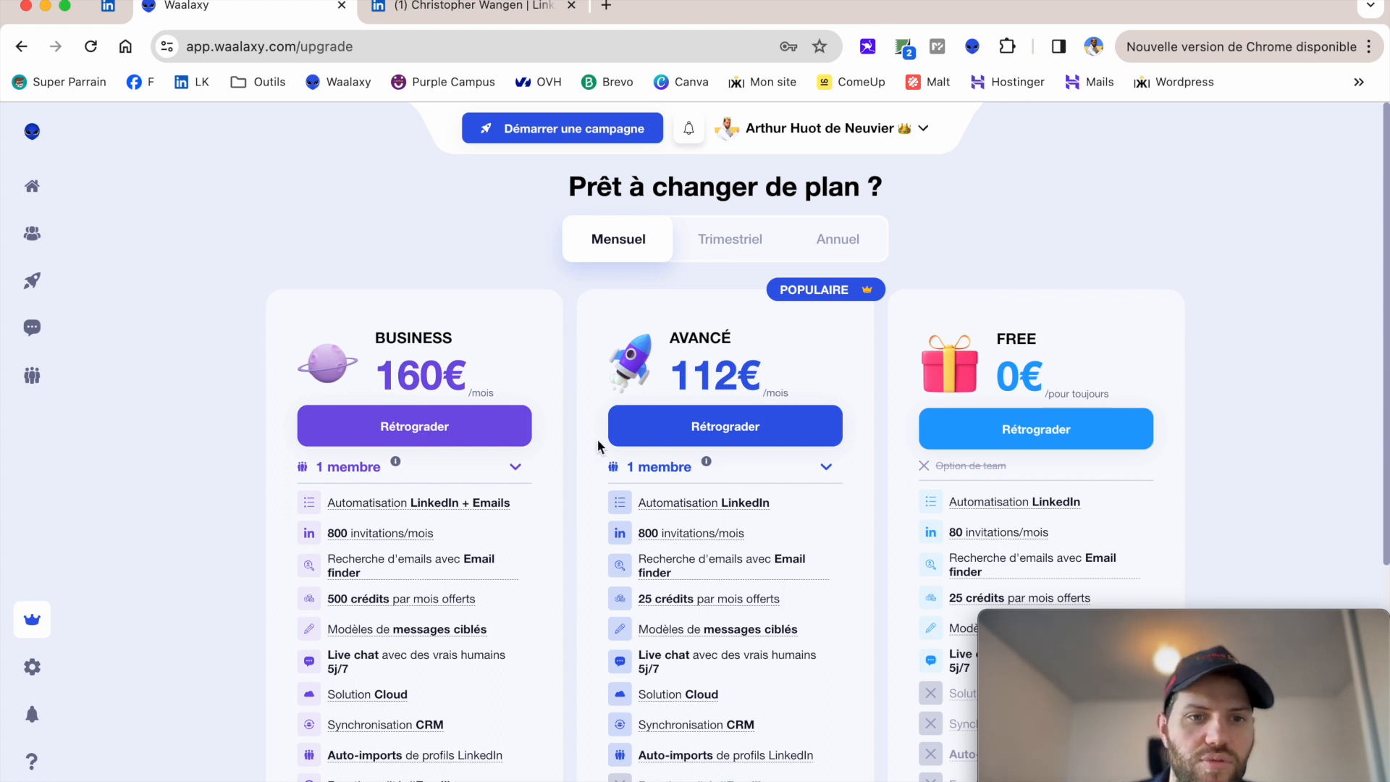
left_click(731, 246)
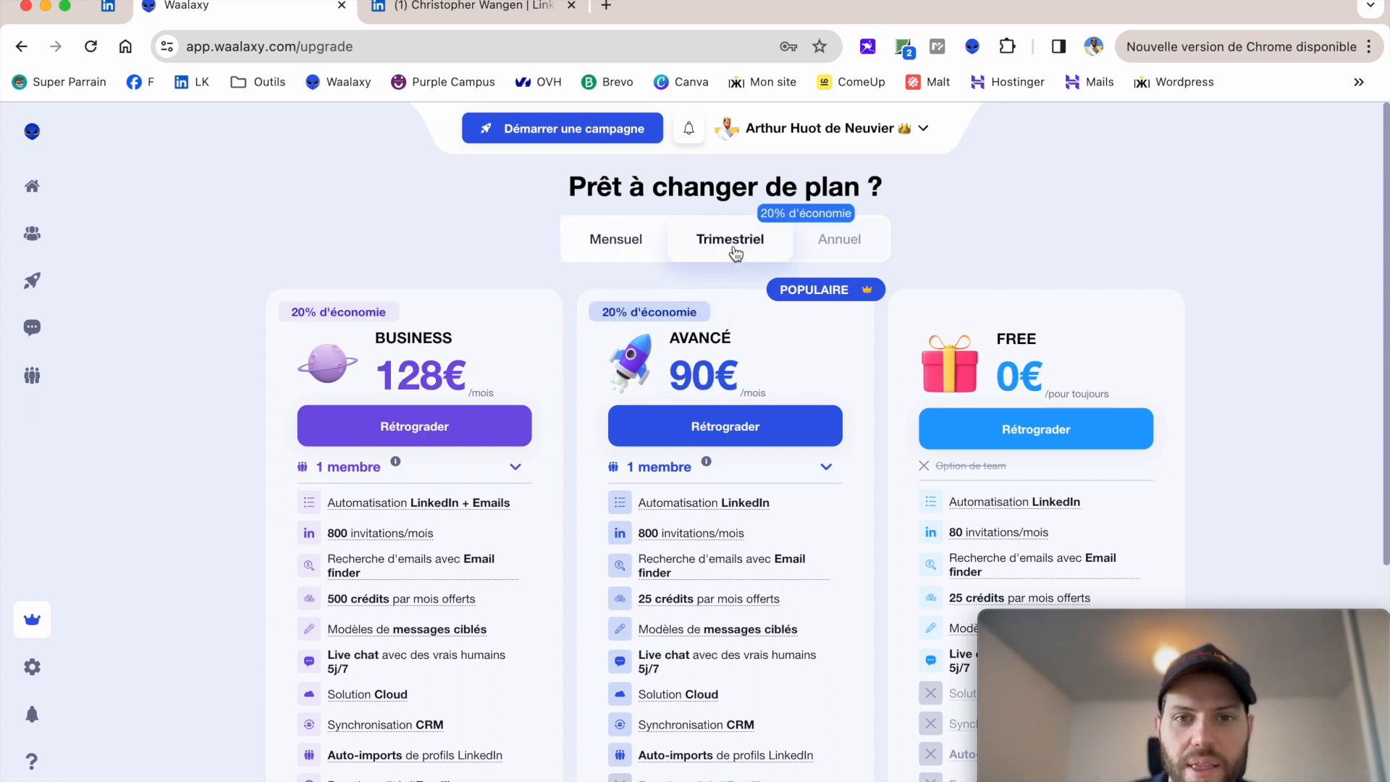
scroll(901, 422, "down", 3)
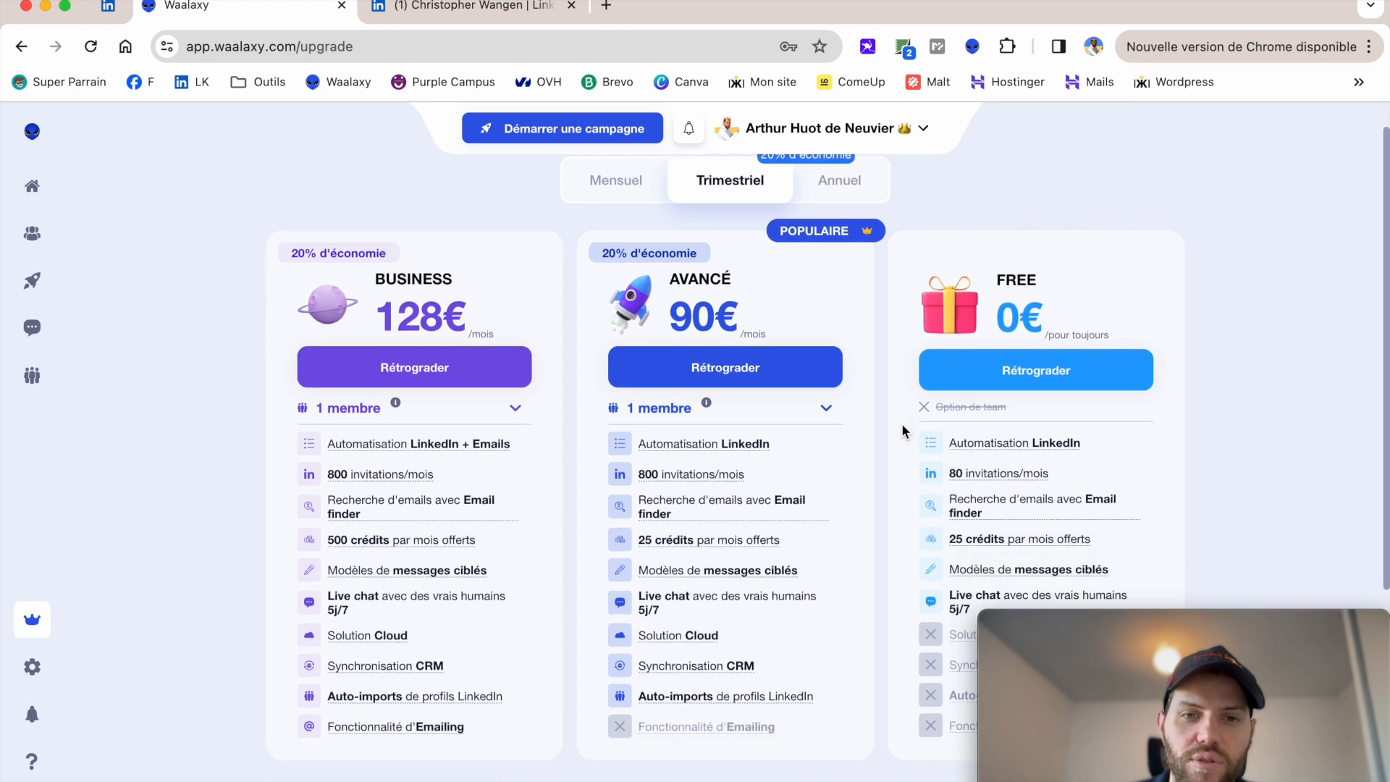
scroll(902, 422, "up", 2)
scroll(1059, 454, "down", 1)
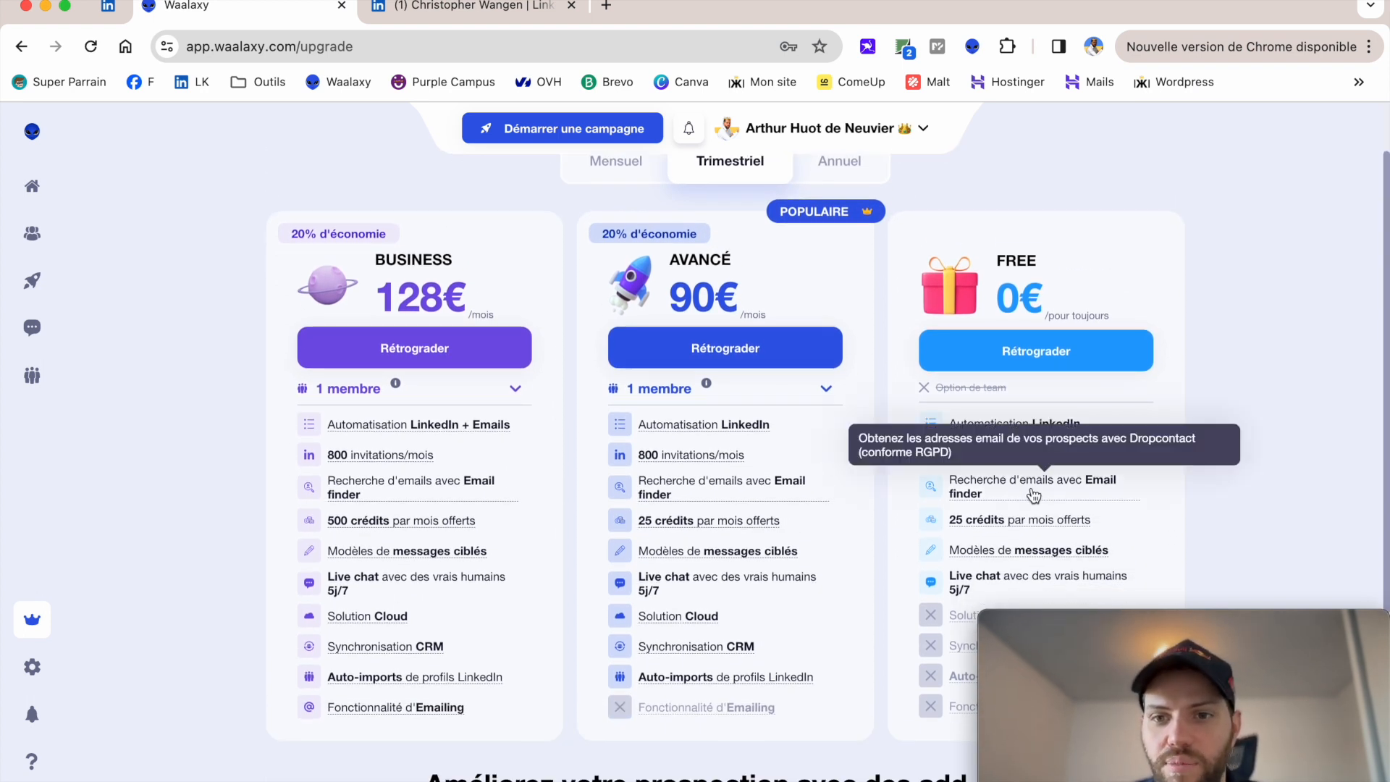
mouse_move(1001, 454)
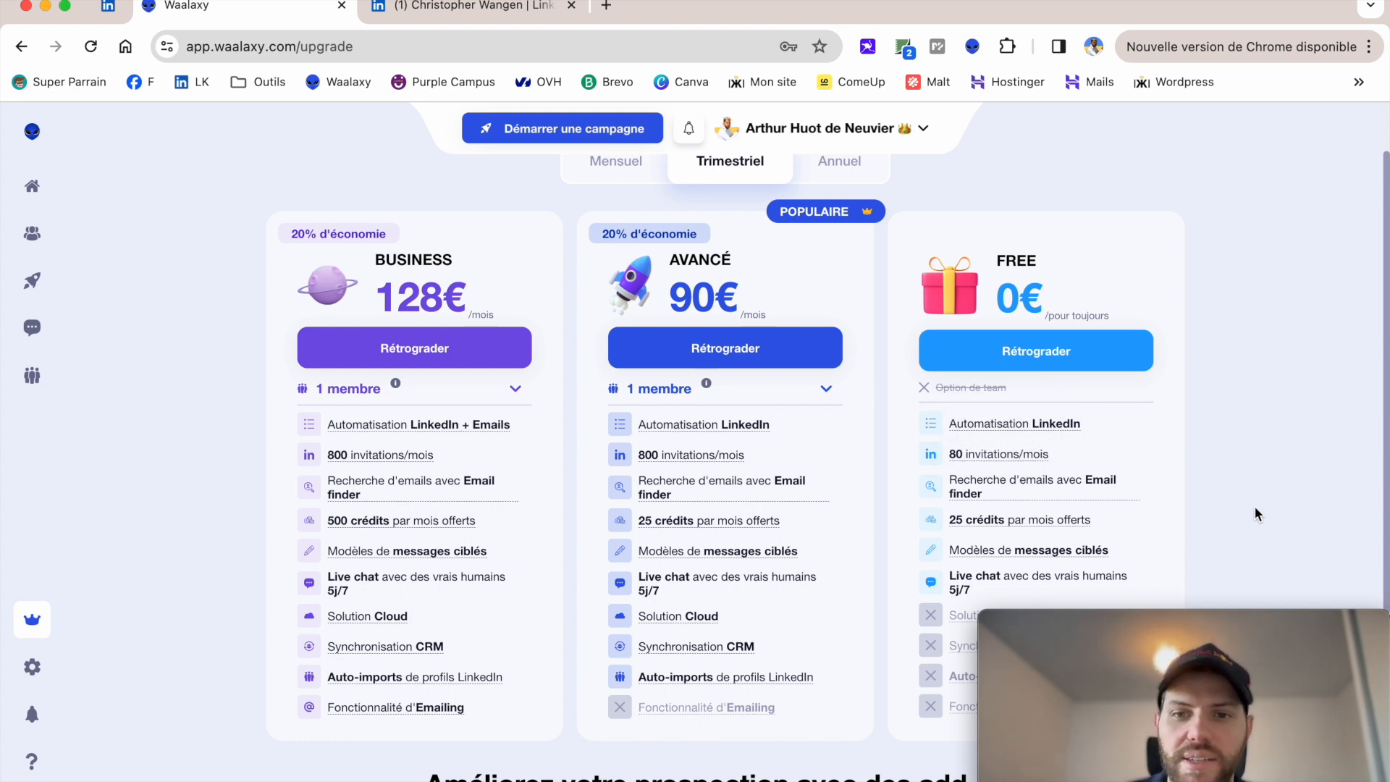
scroll(1211, 507, "up", 2)
scroll(1210, 506, "down", 4)
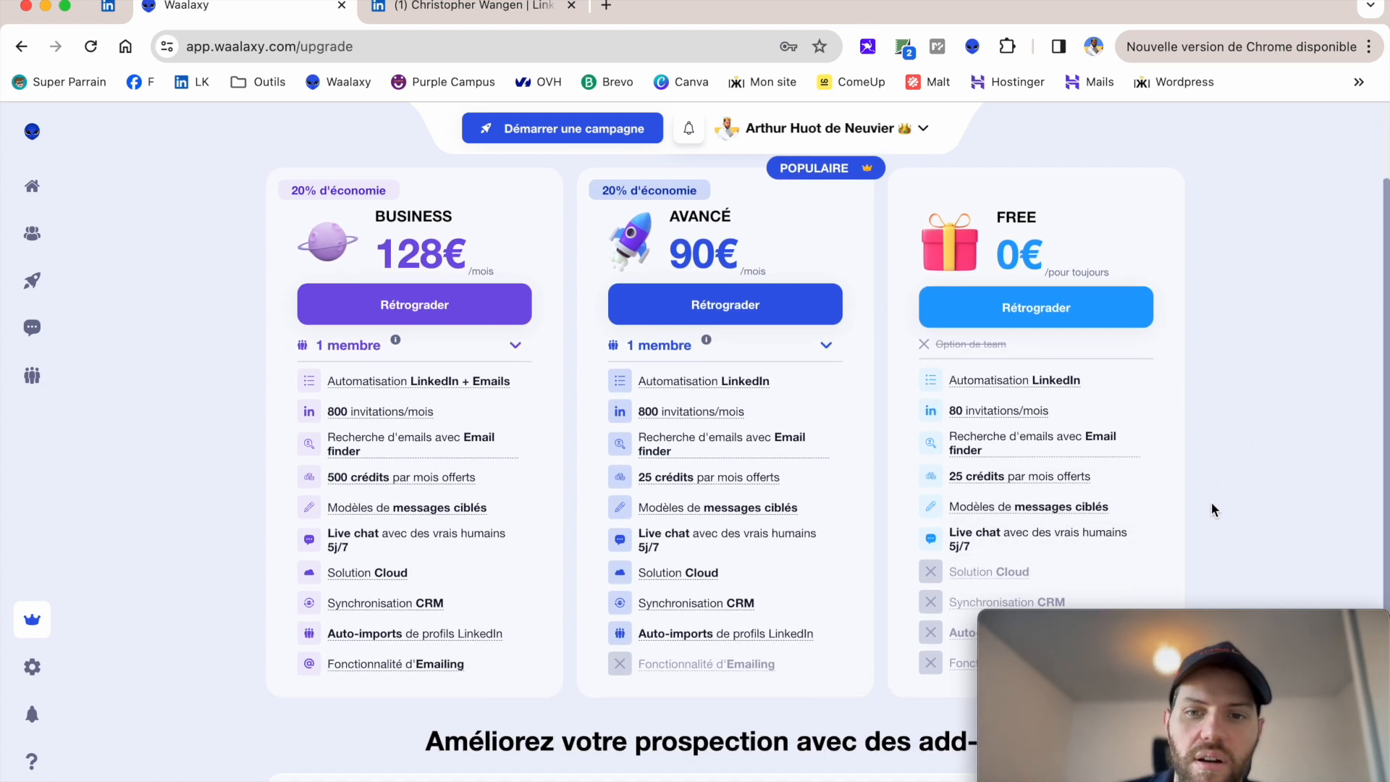
scroll(1210, 506, "up", 3)
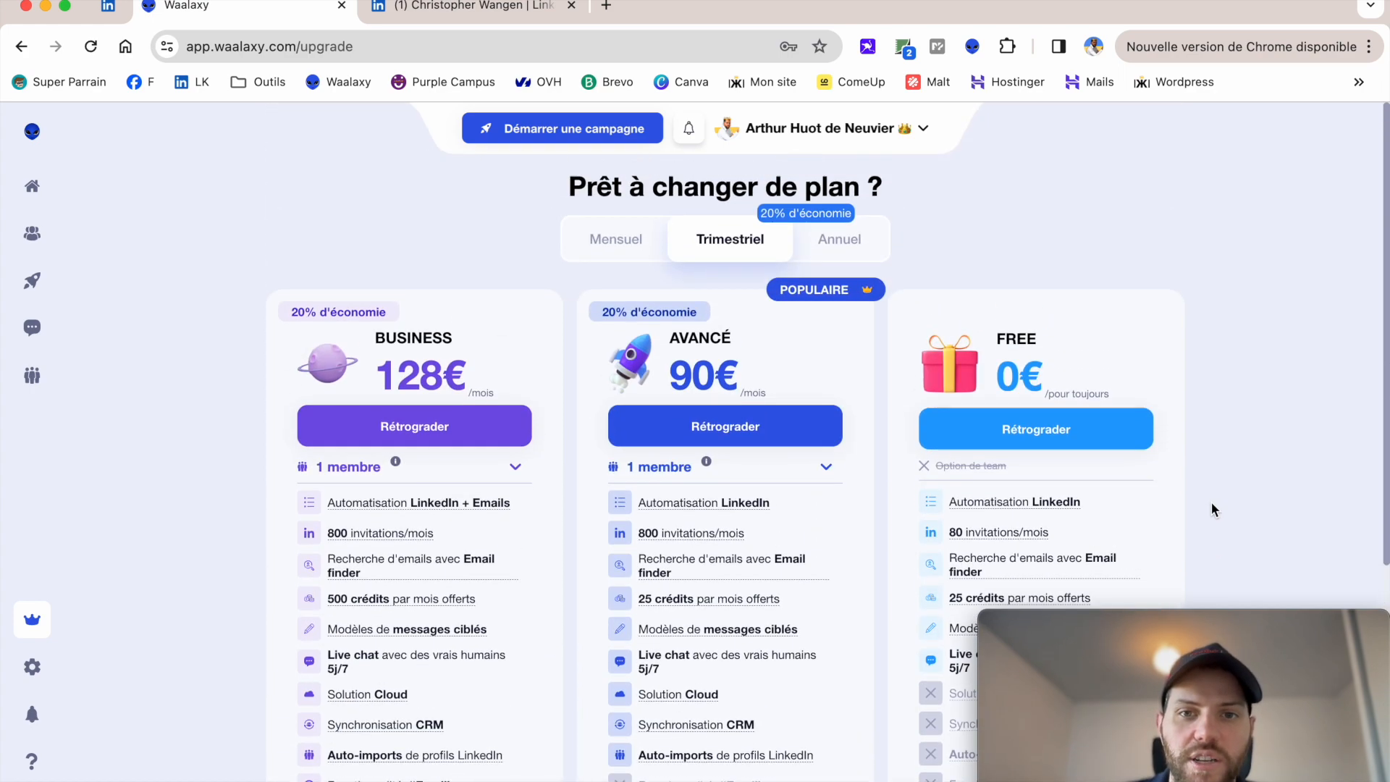
Show the annual billing prices and examine each plan's features along with the available add-ons.
left_click(827, 243)
scroll(836, 323, "down", 5)
scroll(836, 323, "up", 5)
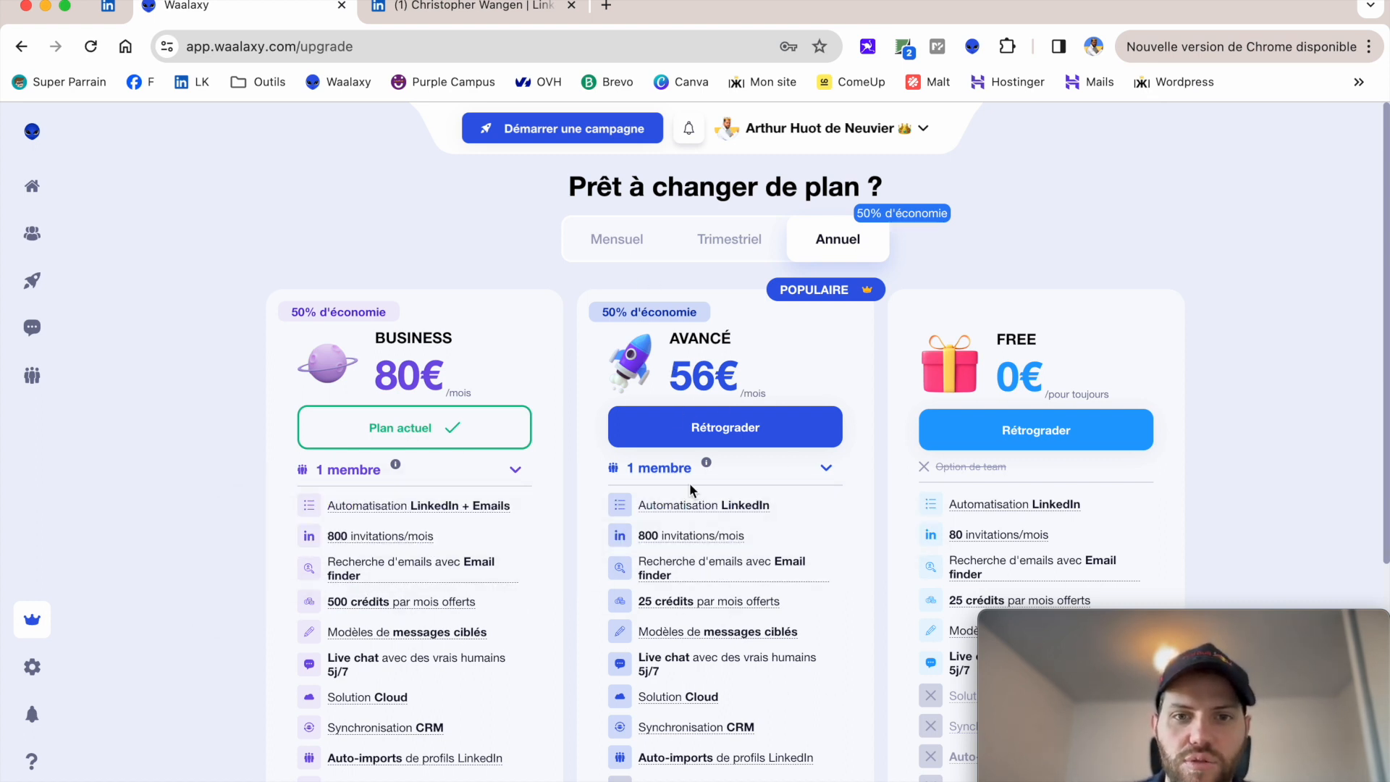
scroll(766, 672, "down", 7)
scroll(767, 672, "up", 6)
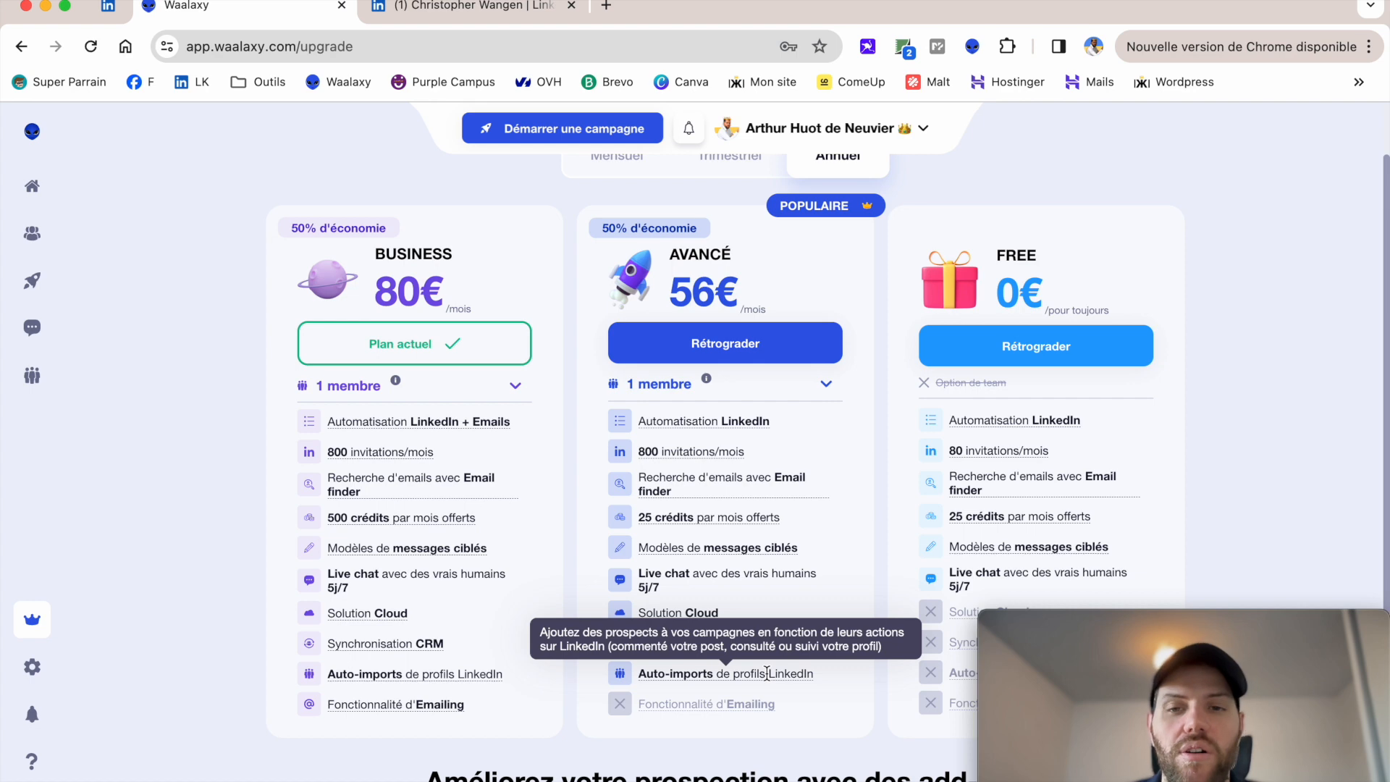
scroll(766, 673, "down", 2)
scroll(767, 672, "down", 2)
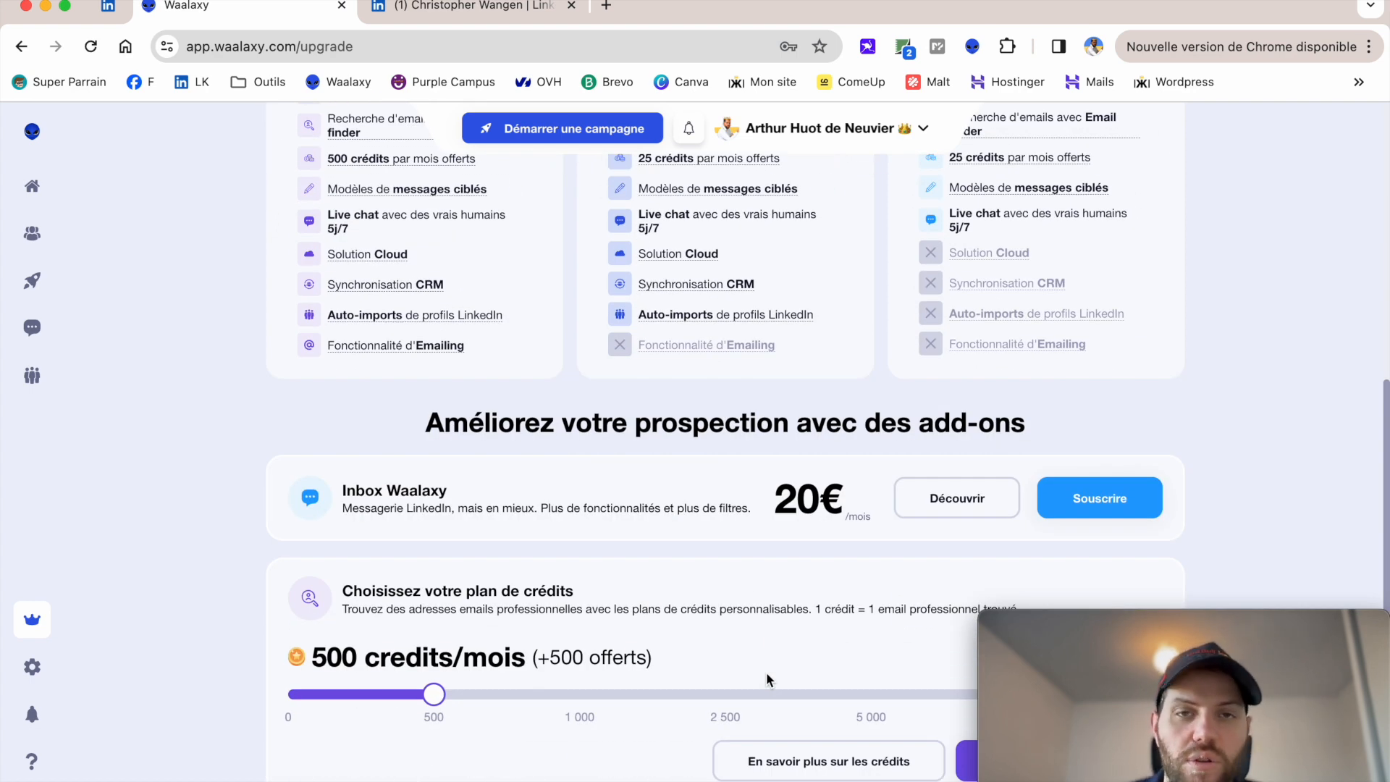
scroll(766, 672, "up", 1)
scroll(766, 672, "up", 4)
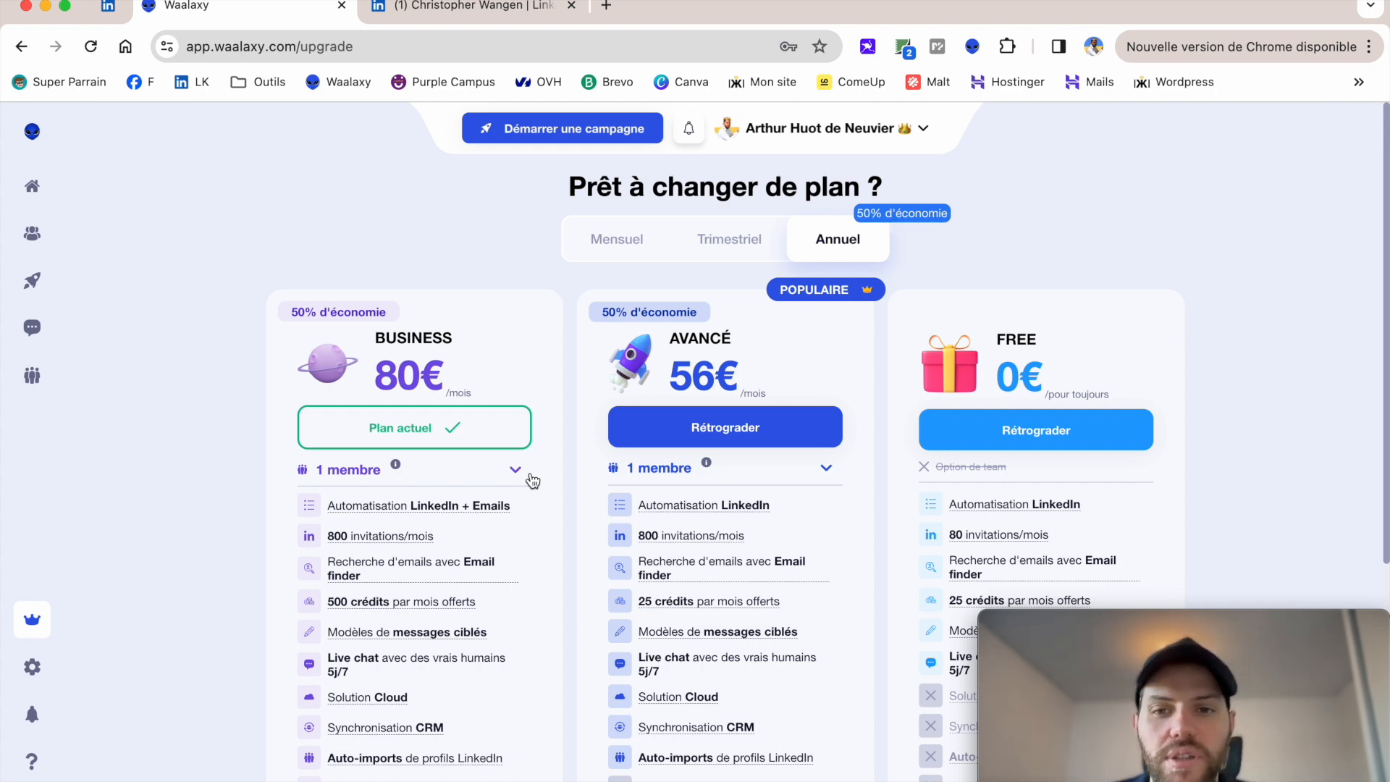
Try the email credit plan at 1000 credits per month, and return it to 500.
scroll(533, 480, "down", 5)
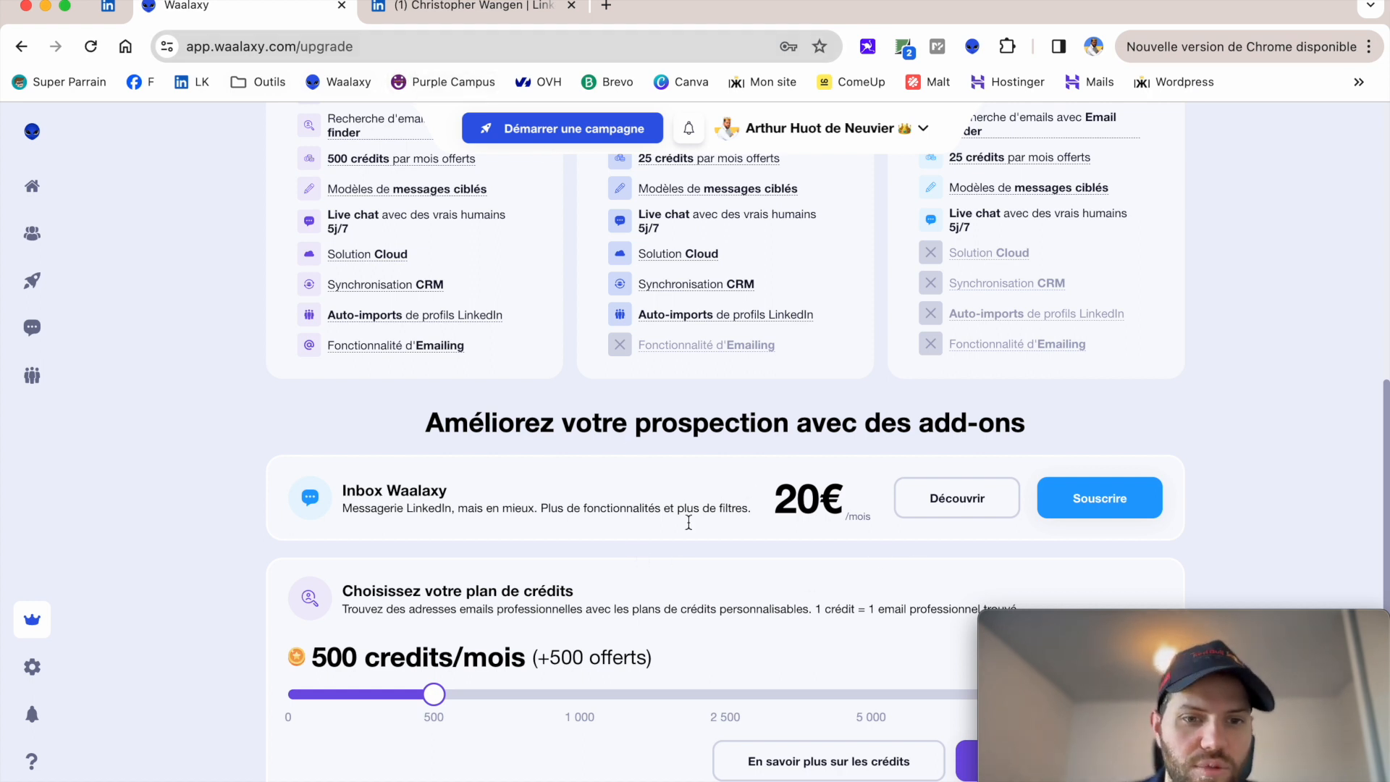
left_click_drag(435, 695, 579, 696)
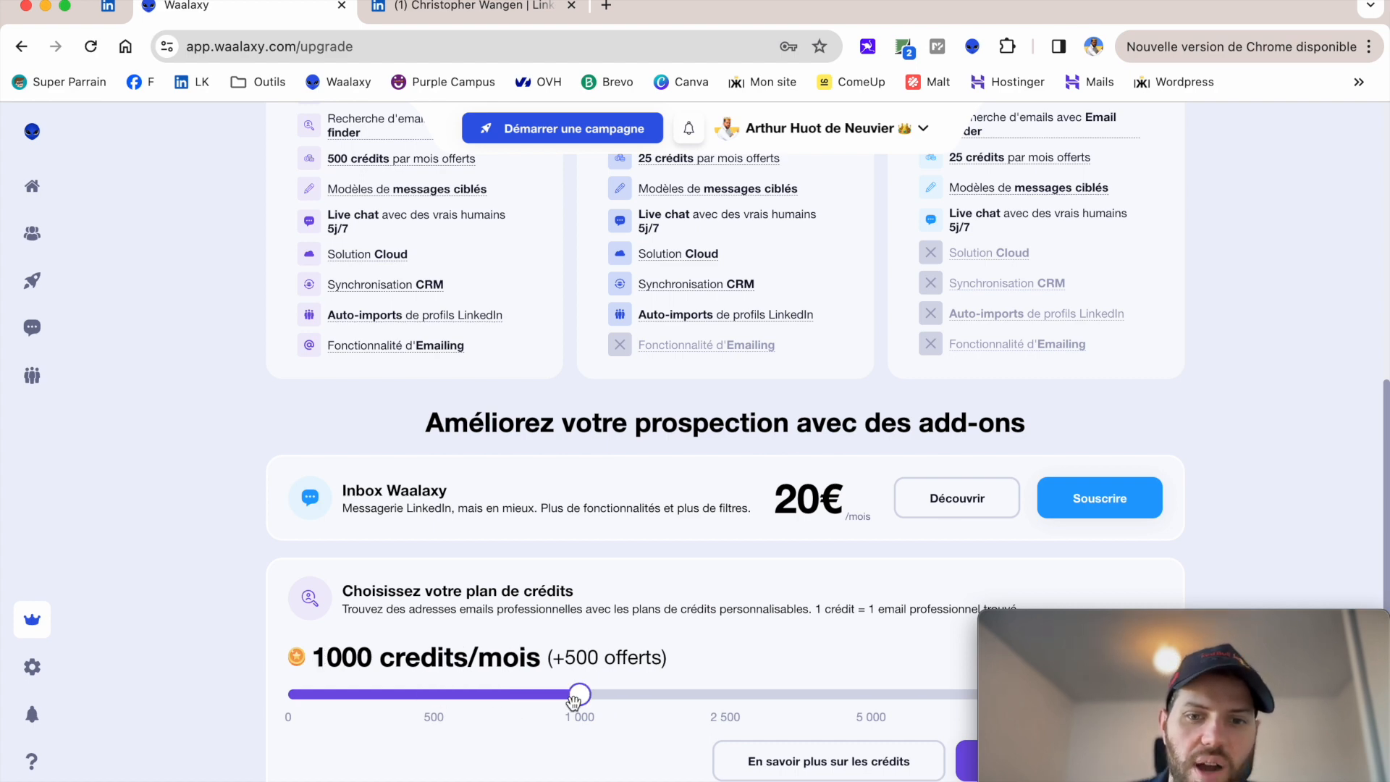
left_click(485, 695)
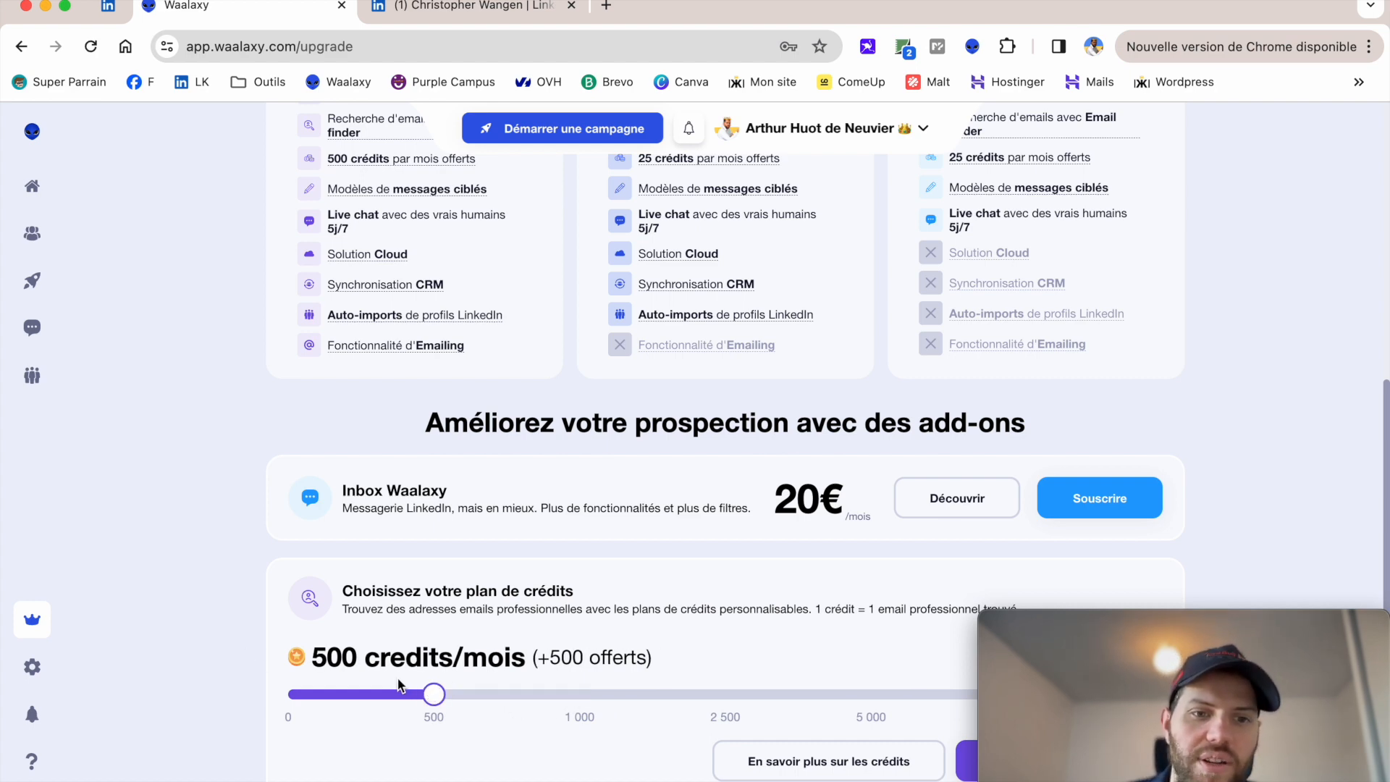
scroll(403, 686, "up", 6)
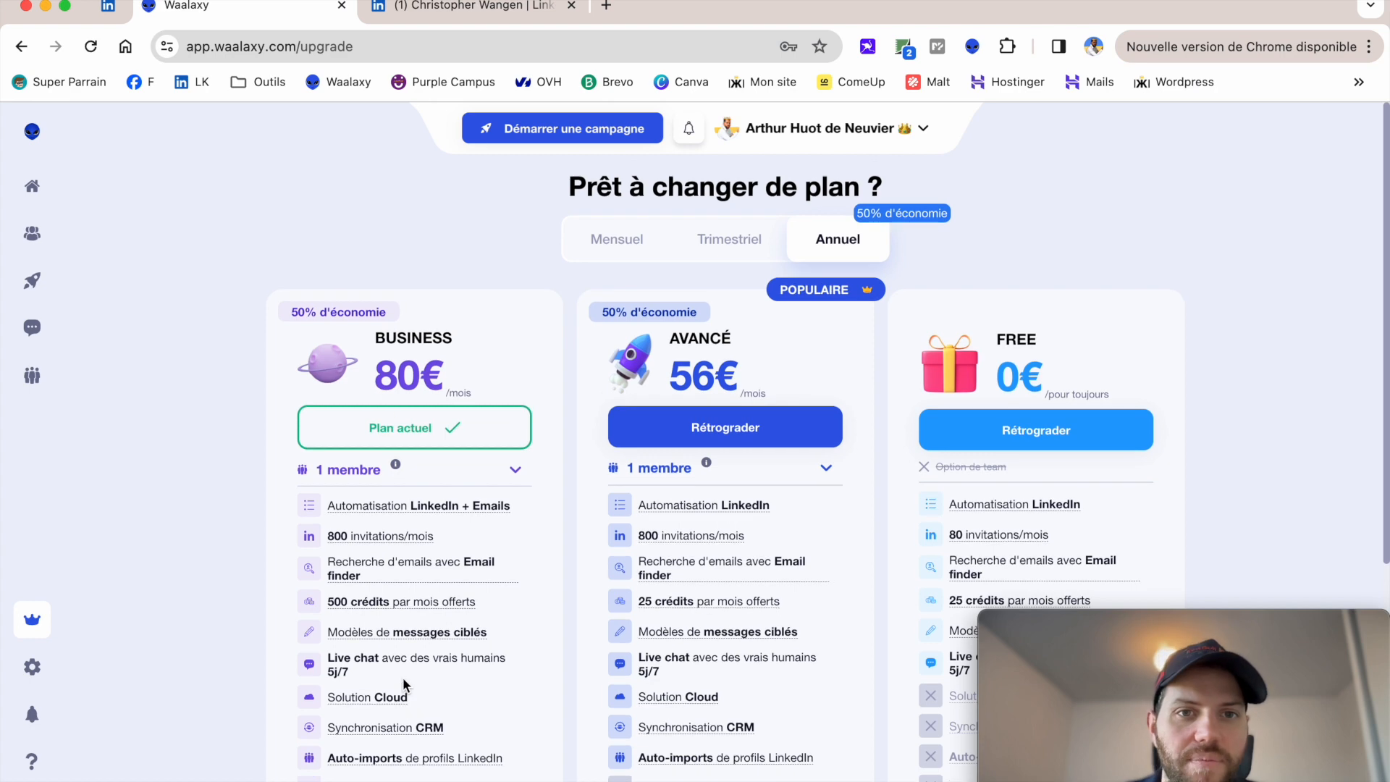
Open the account settings and read through the product news feed for early 2024, and close the feed.
left_click(38, 675)
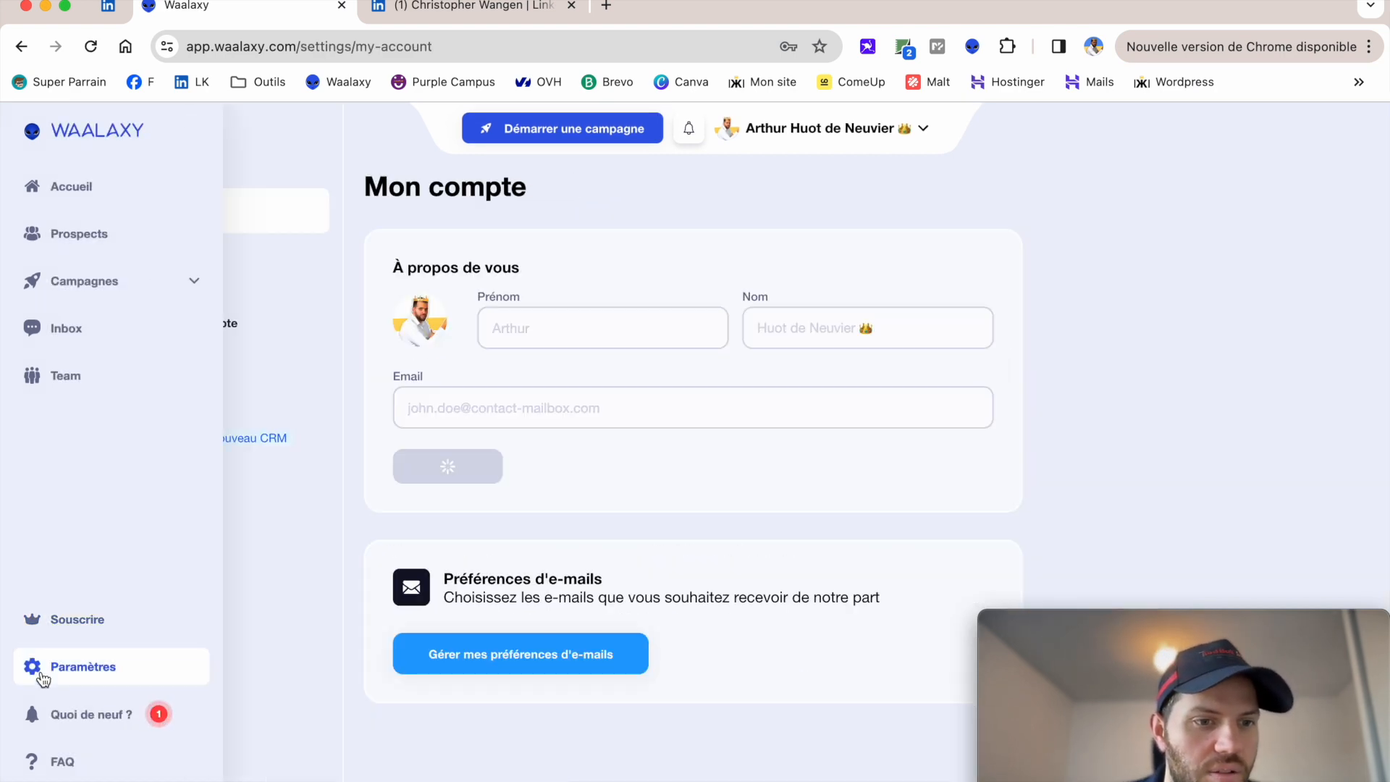
left_click(71, 717)
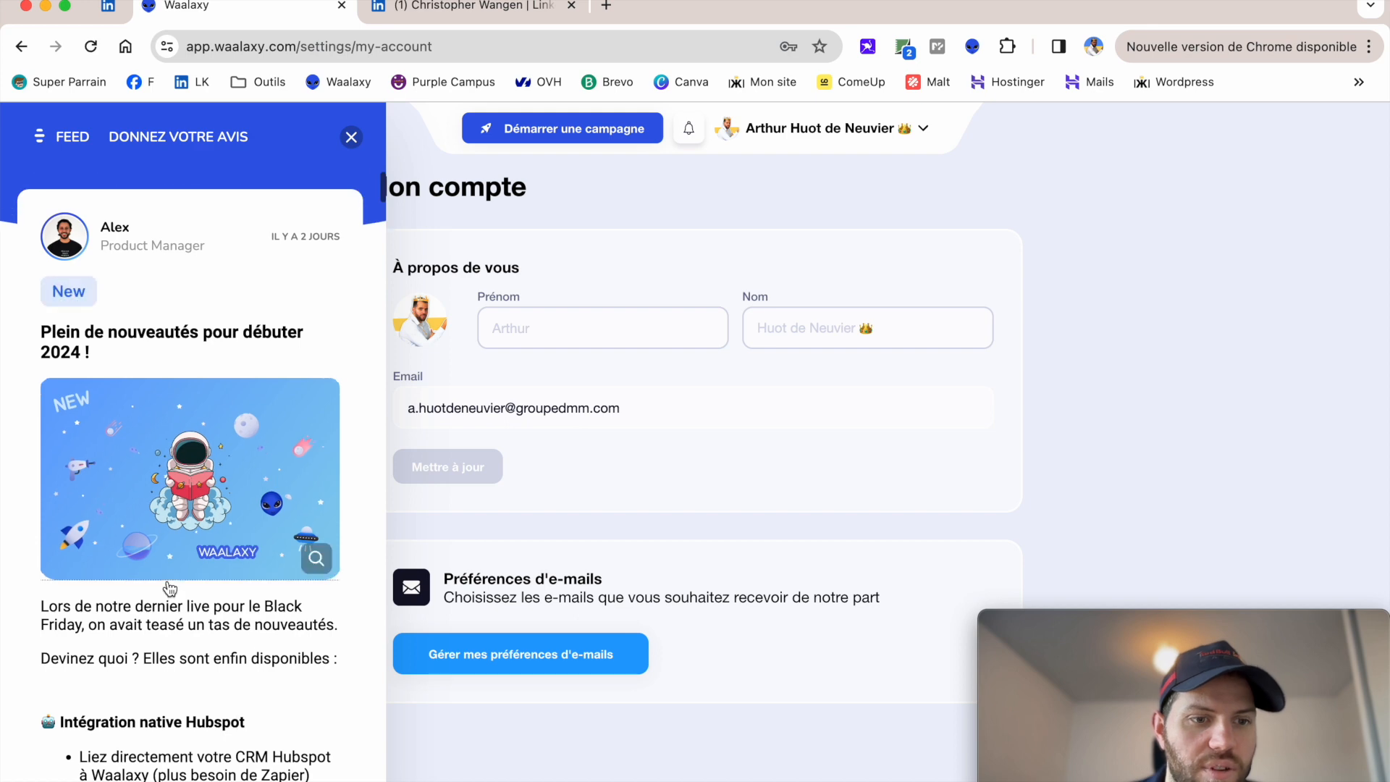
scroll(168, 586, "down", 2)
scroll(168, 587, "down", 3)
scroll(166, 579, "up", 5)
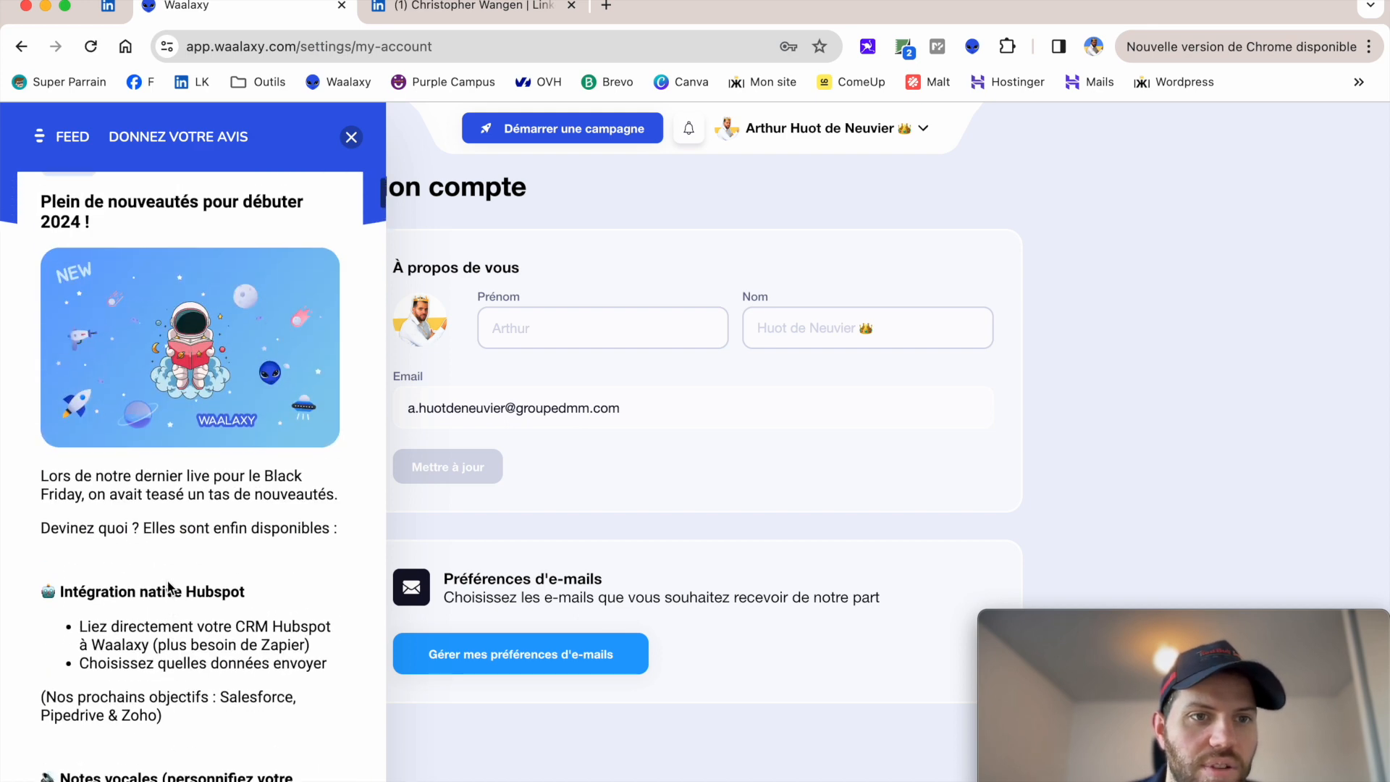
scroll(123, 471, "down", 4)
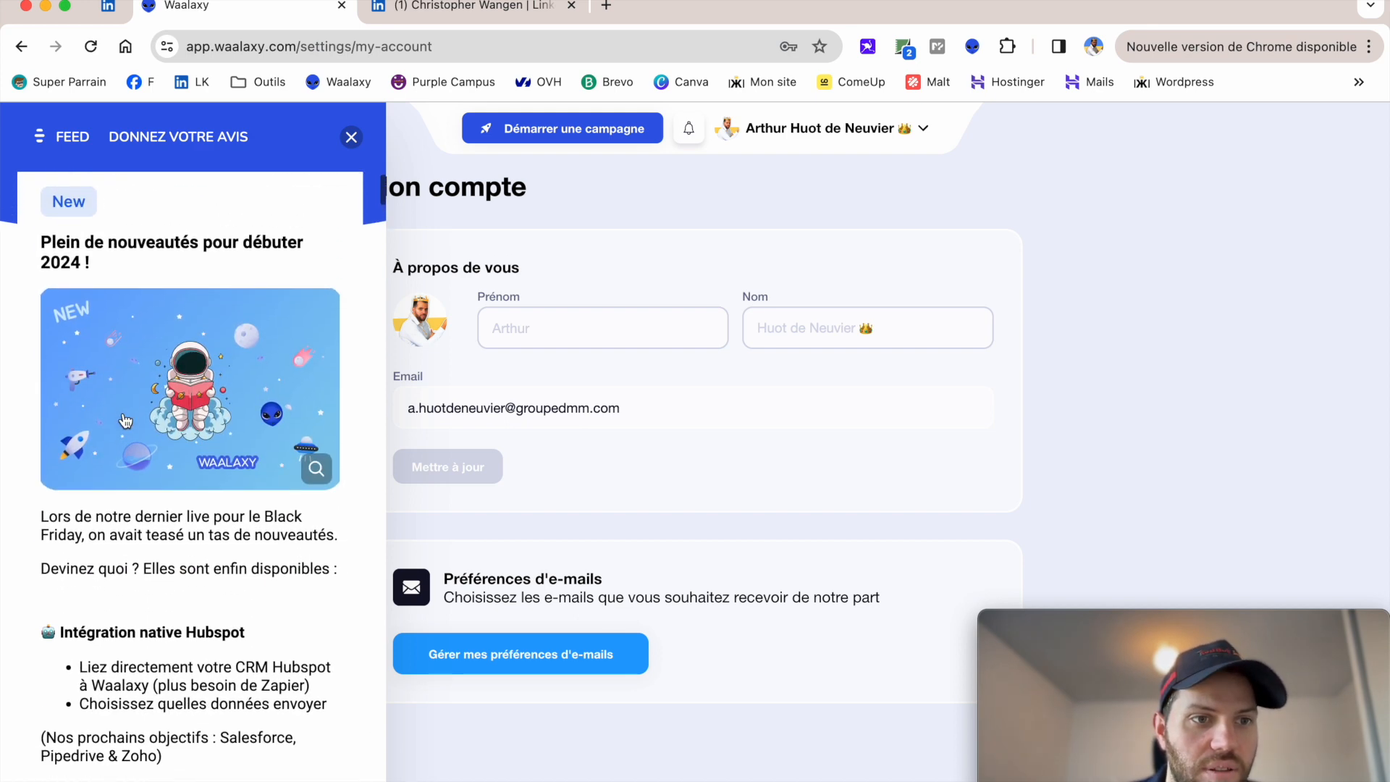
scroll(125, 420, "down", 6)
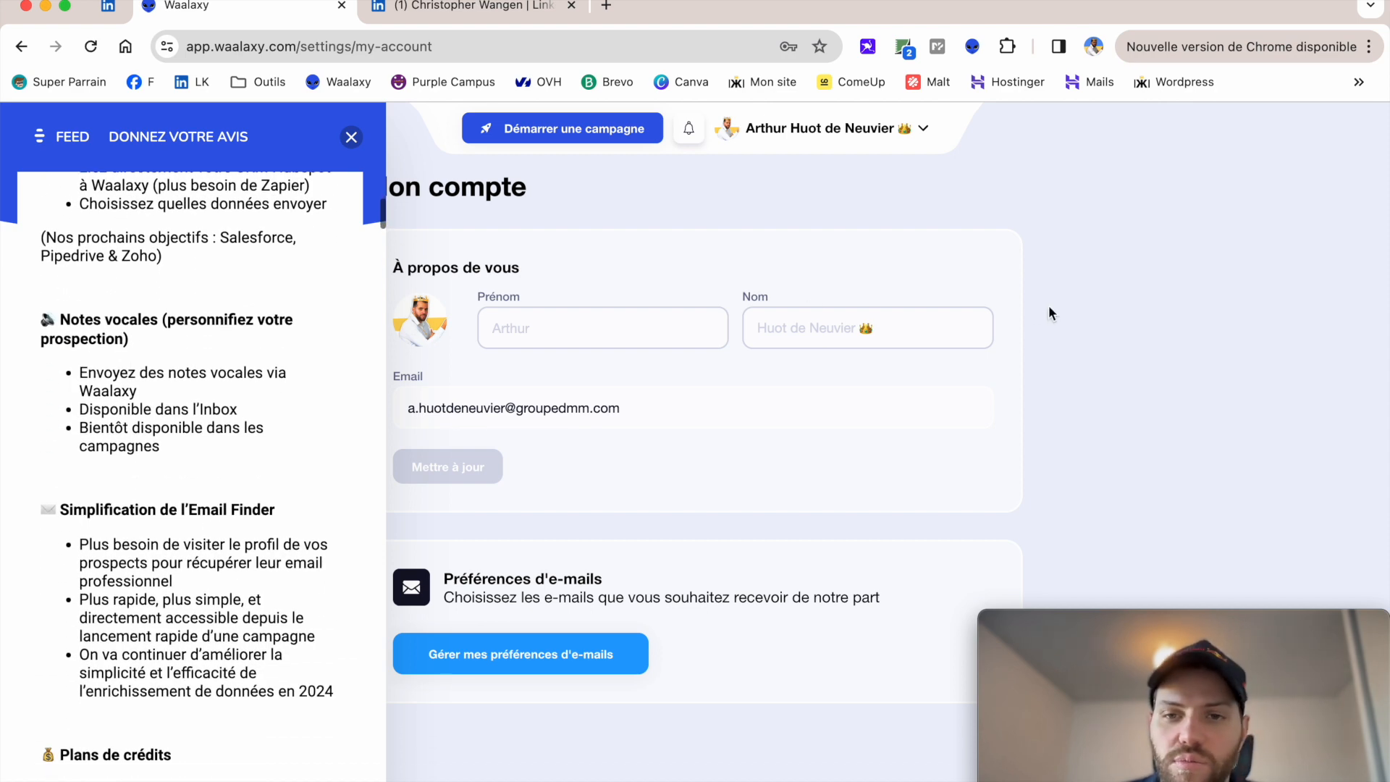
left_click(1130, 303)
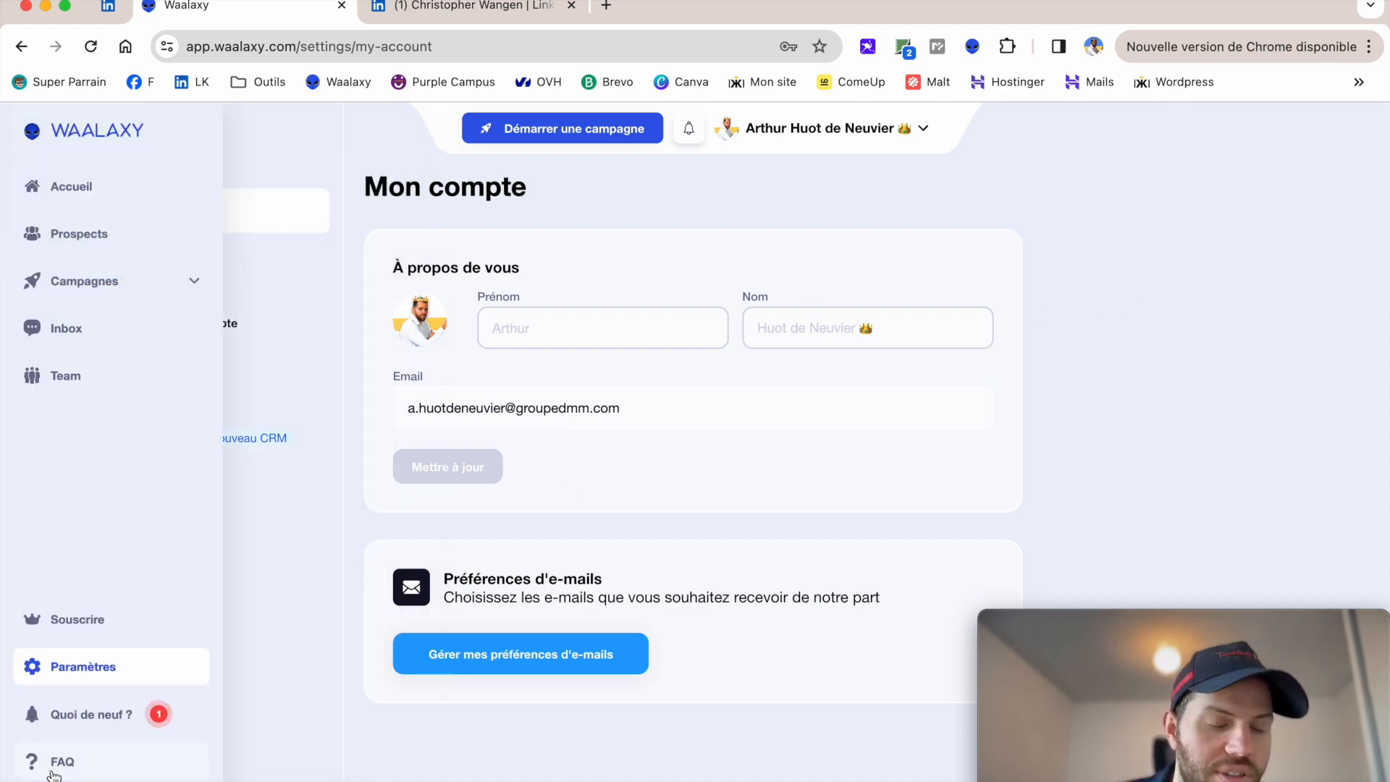
View the FAQ's suggested help articles, and return to the home dashboard.
left_click(54, 772)
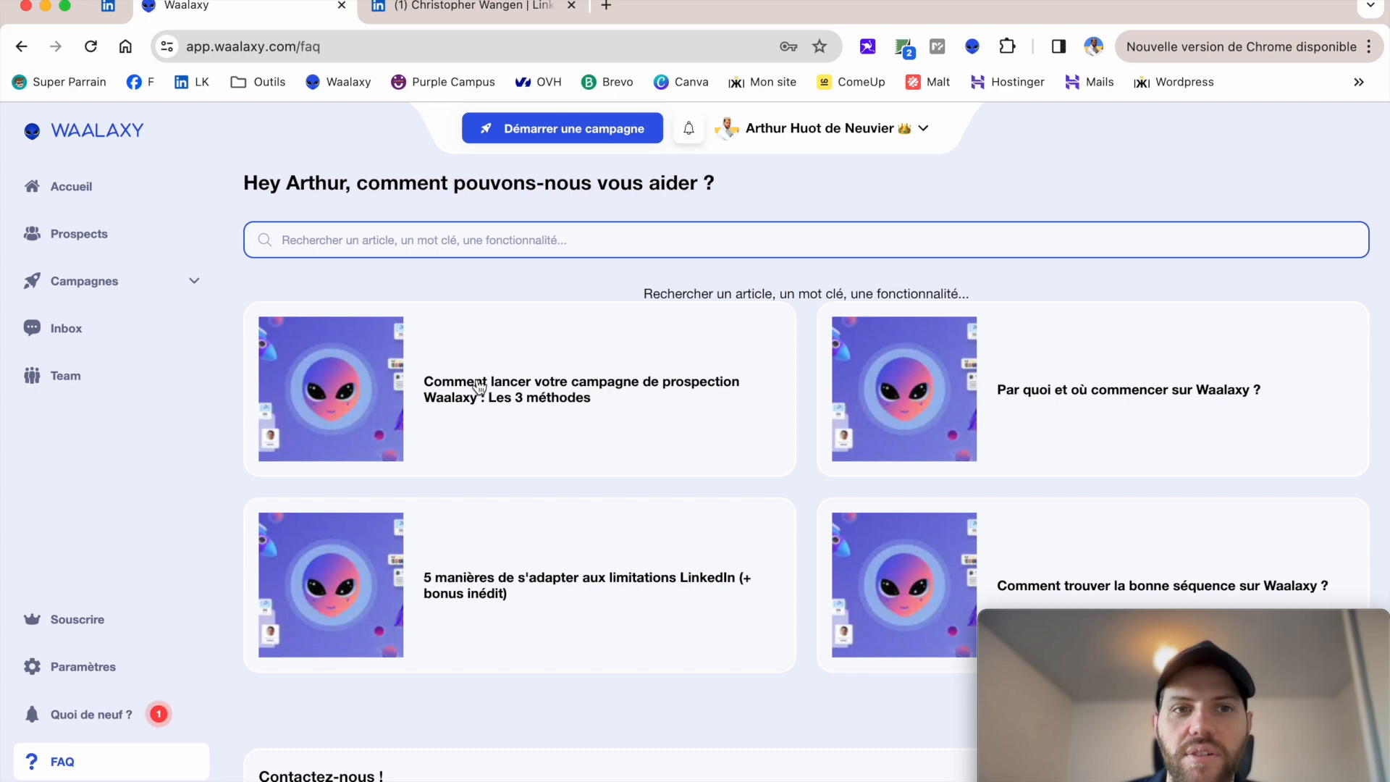
left_click(75, 189)
left_click_drag(1127, 713, 854, 700)
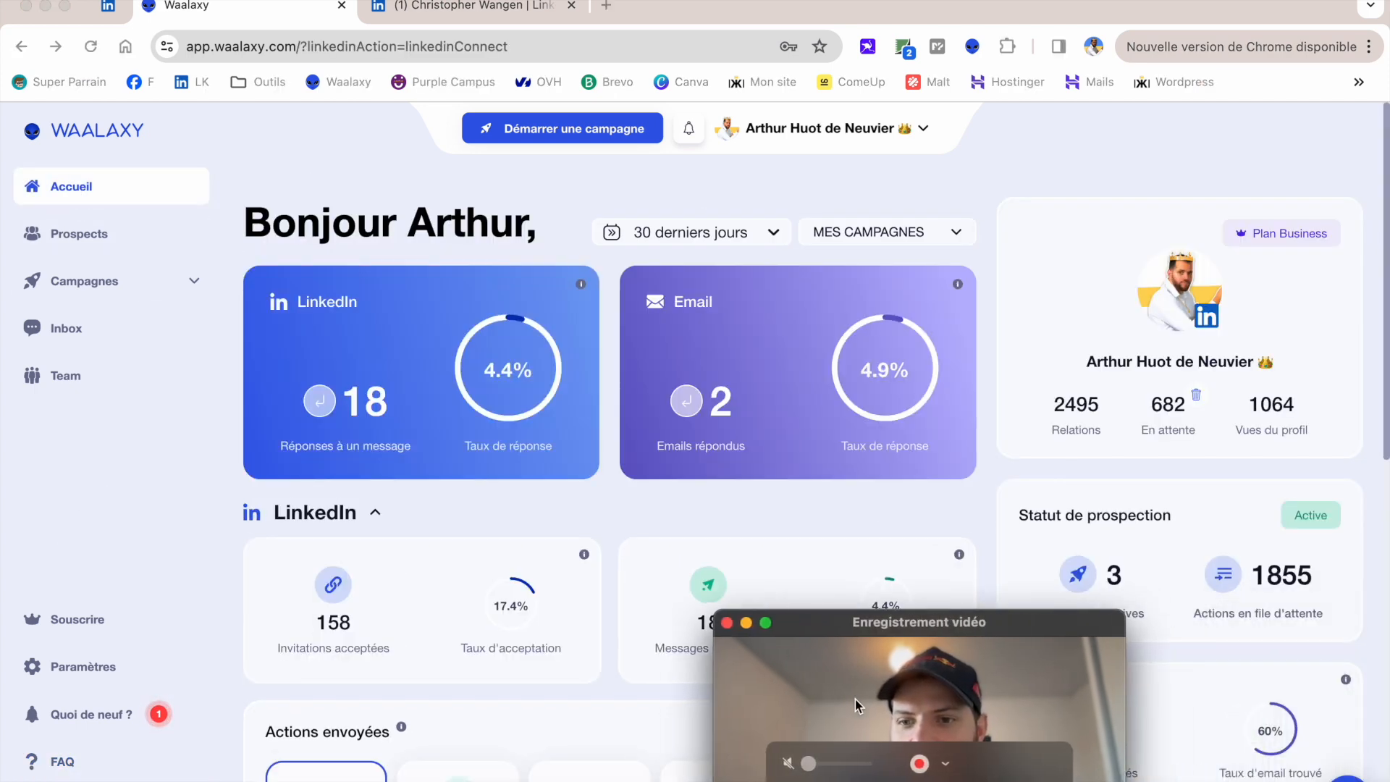
Open the support chat and look through its past conversations, and close the chat.
left_click(477, 778)
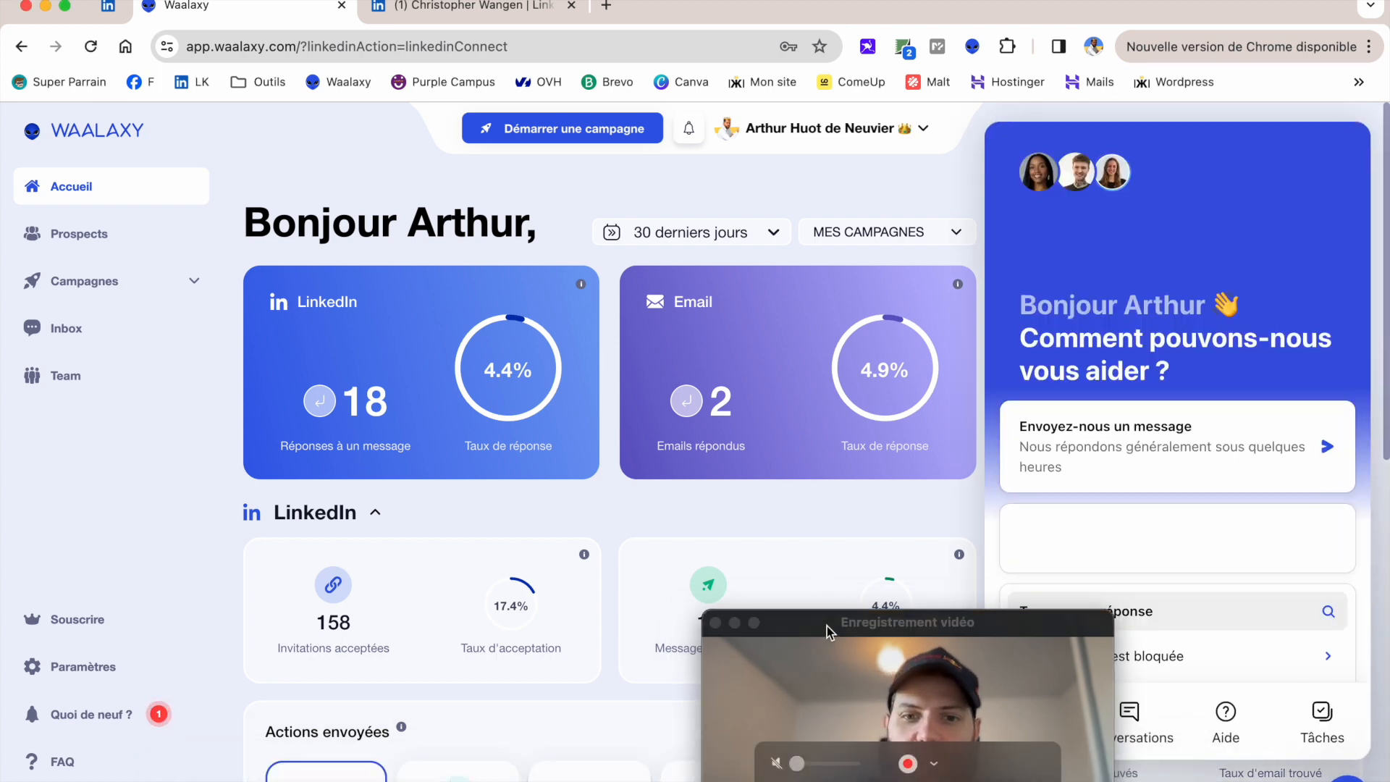
left_click_drag(827, 626, 605, 627)
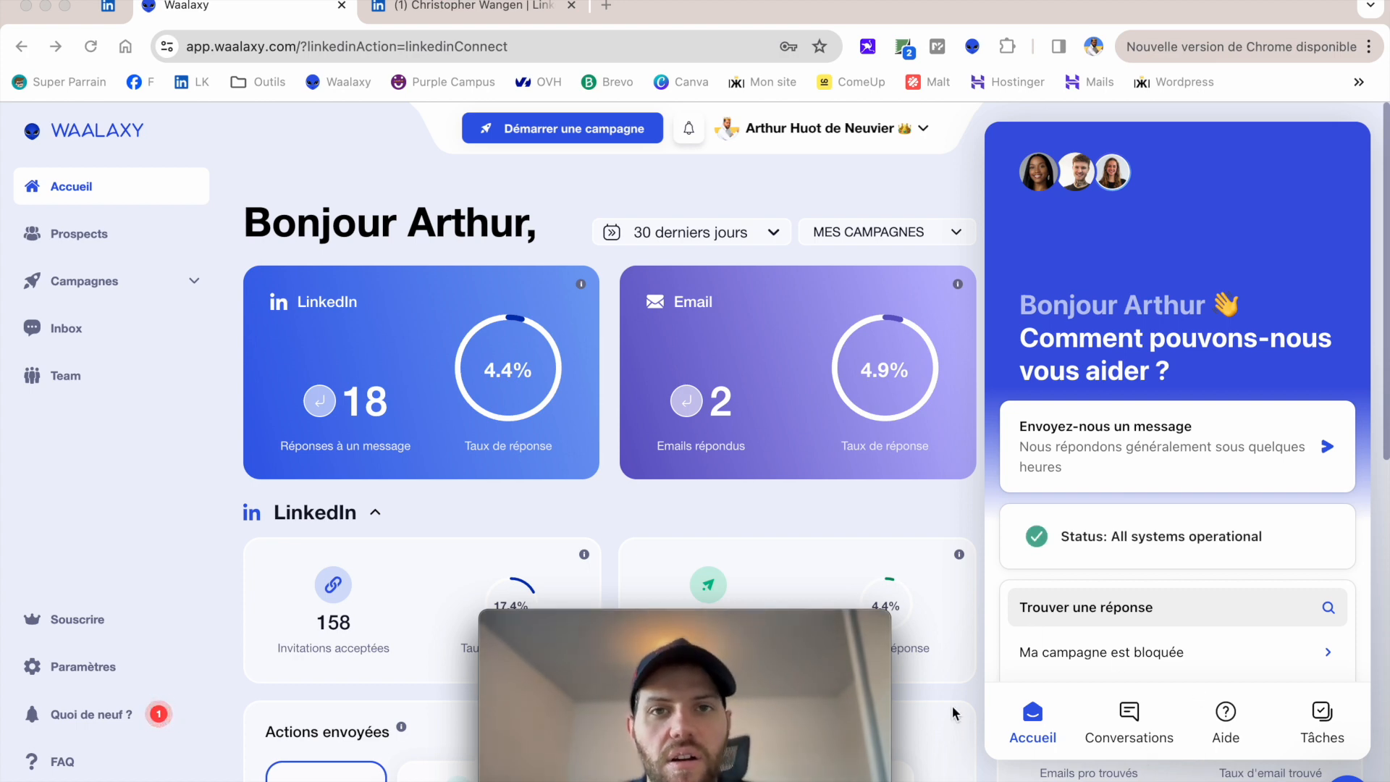
left_click(1134, 720)
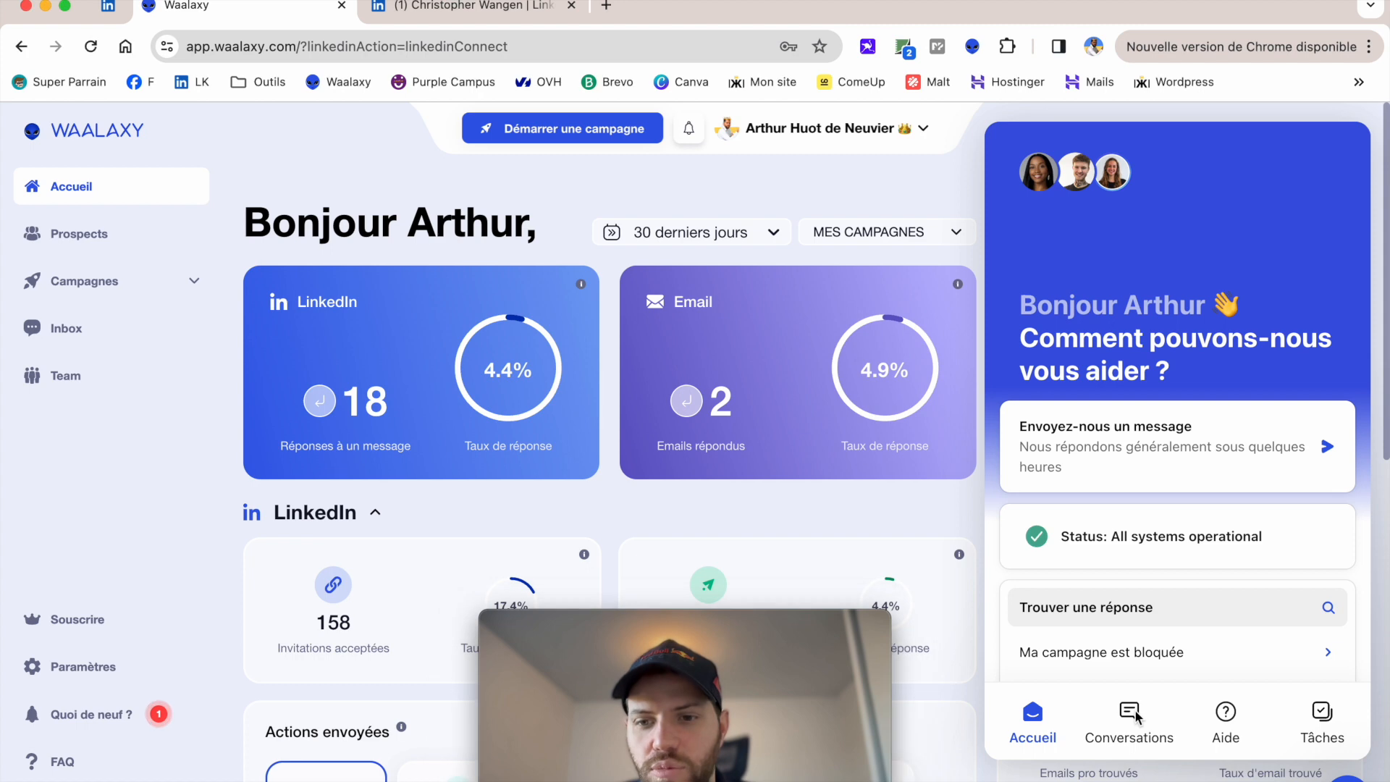
left_click(1133, 721)
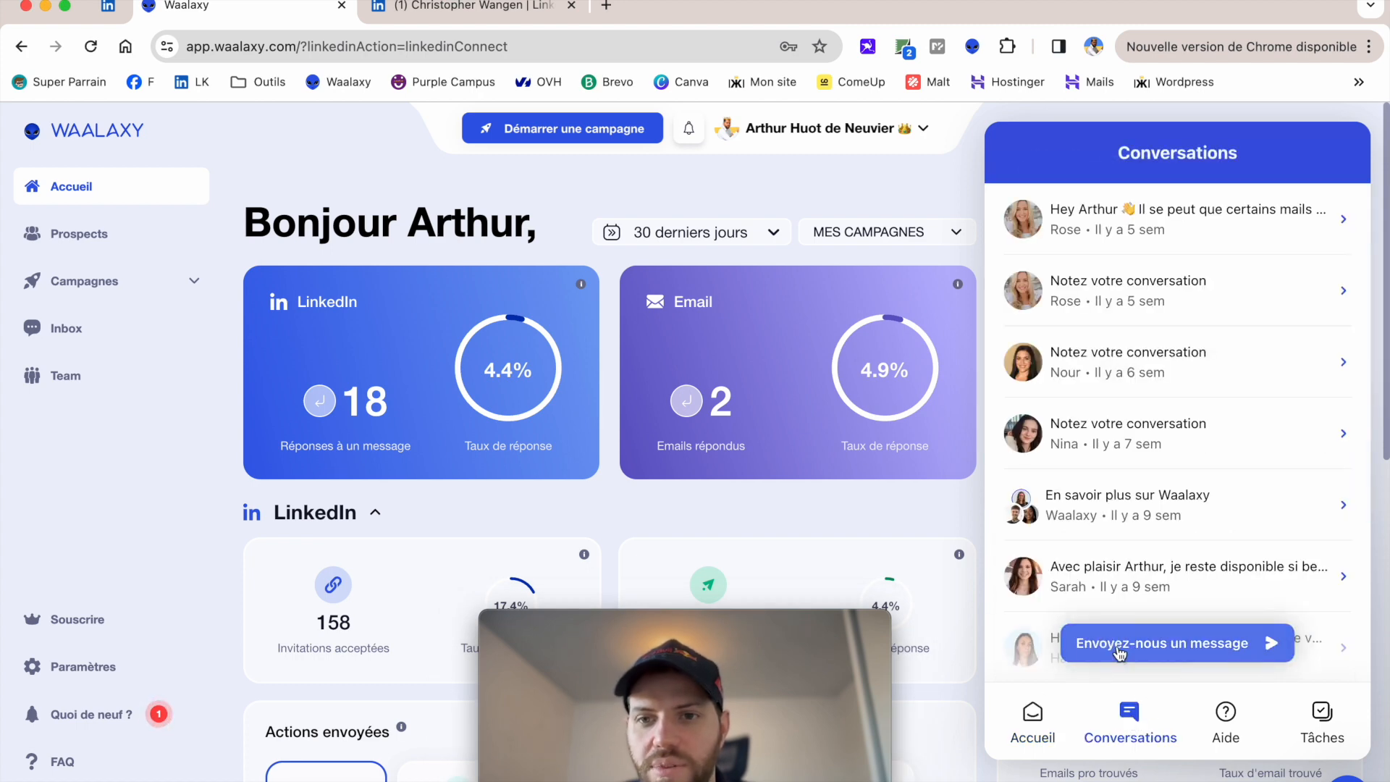
scroll(1100, 453, "down", 4)
scroll(1100, 452, "up", 4)
scroll(1100, 453, "down", 4)
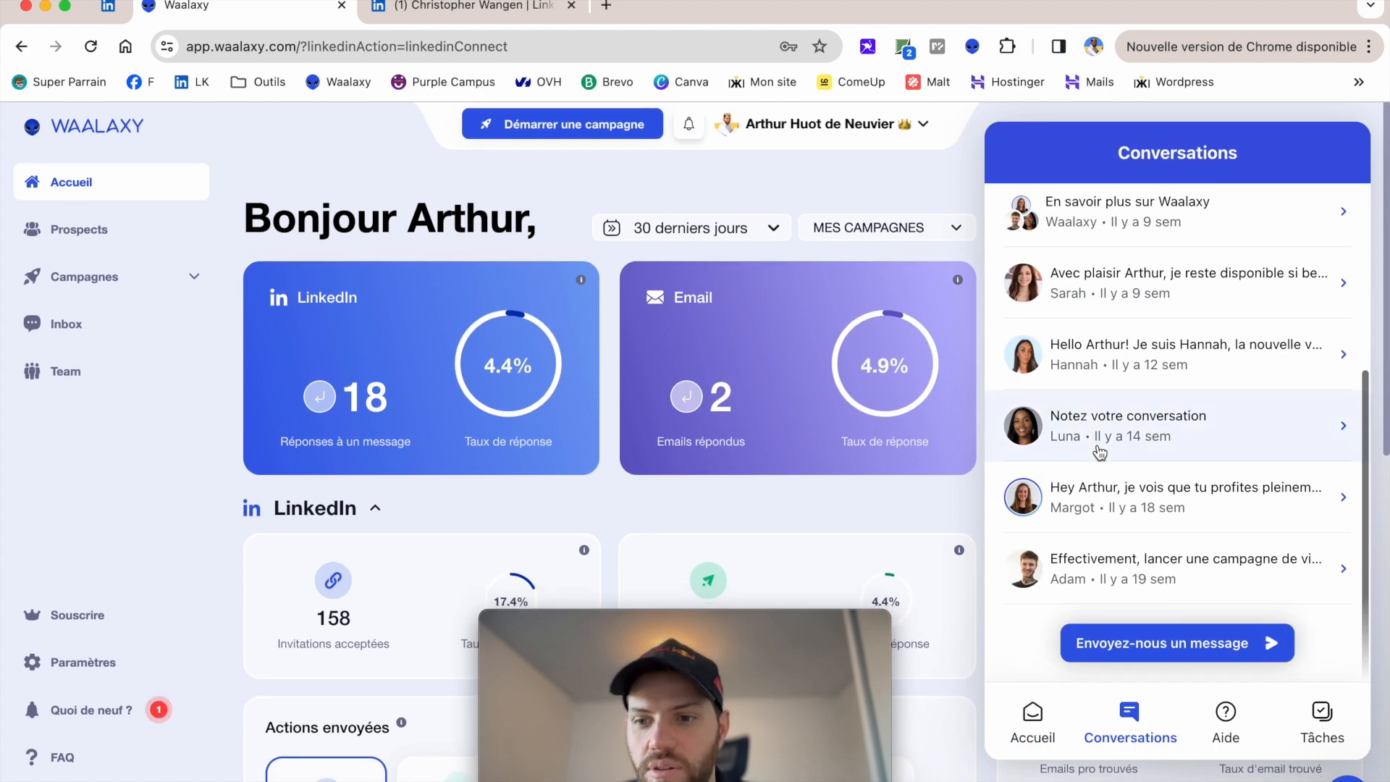
scroll(1100, 453, "up", 4)
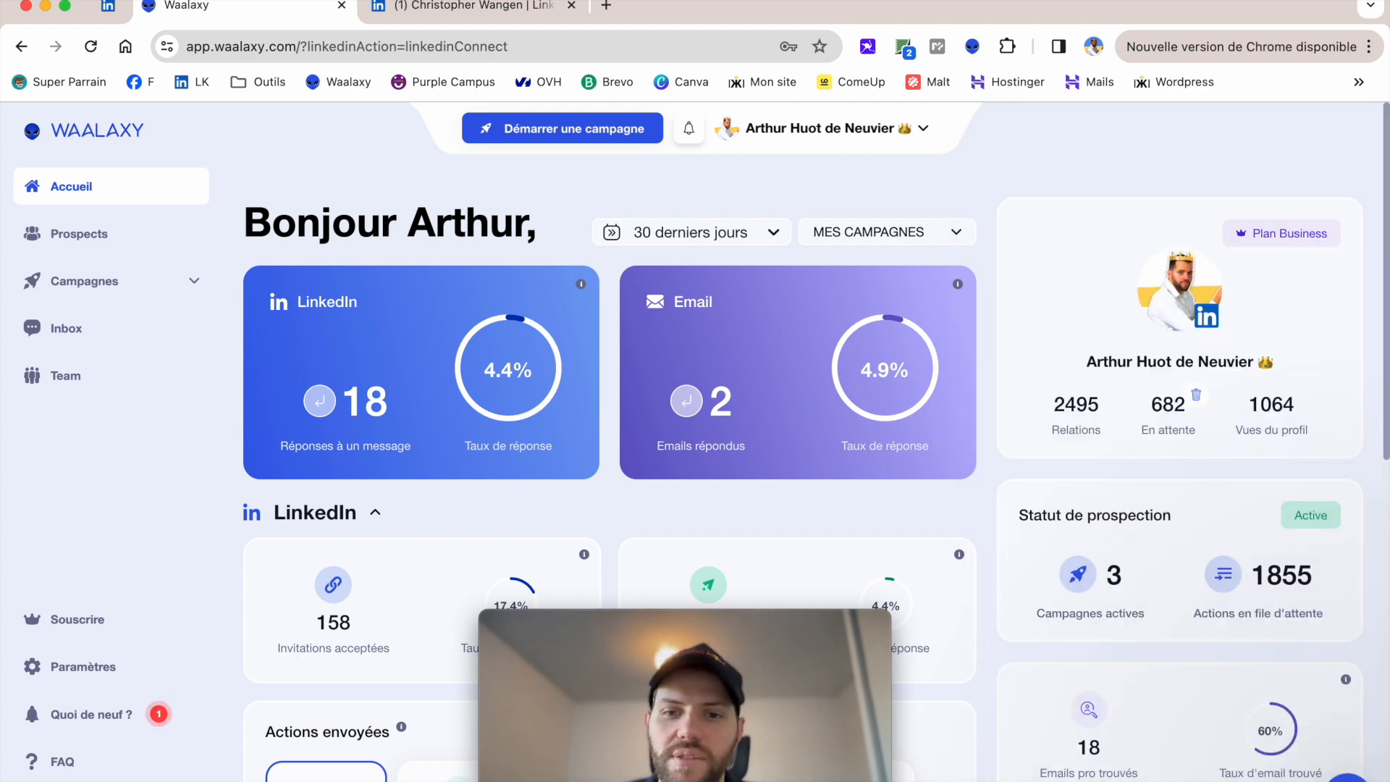
left_click(1347, 778)
left_click_drag(762, 722, 1260, 724)
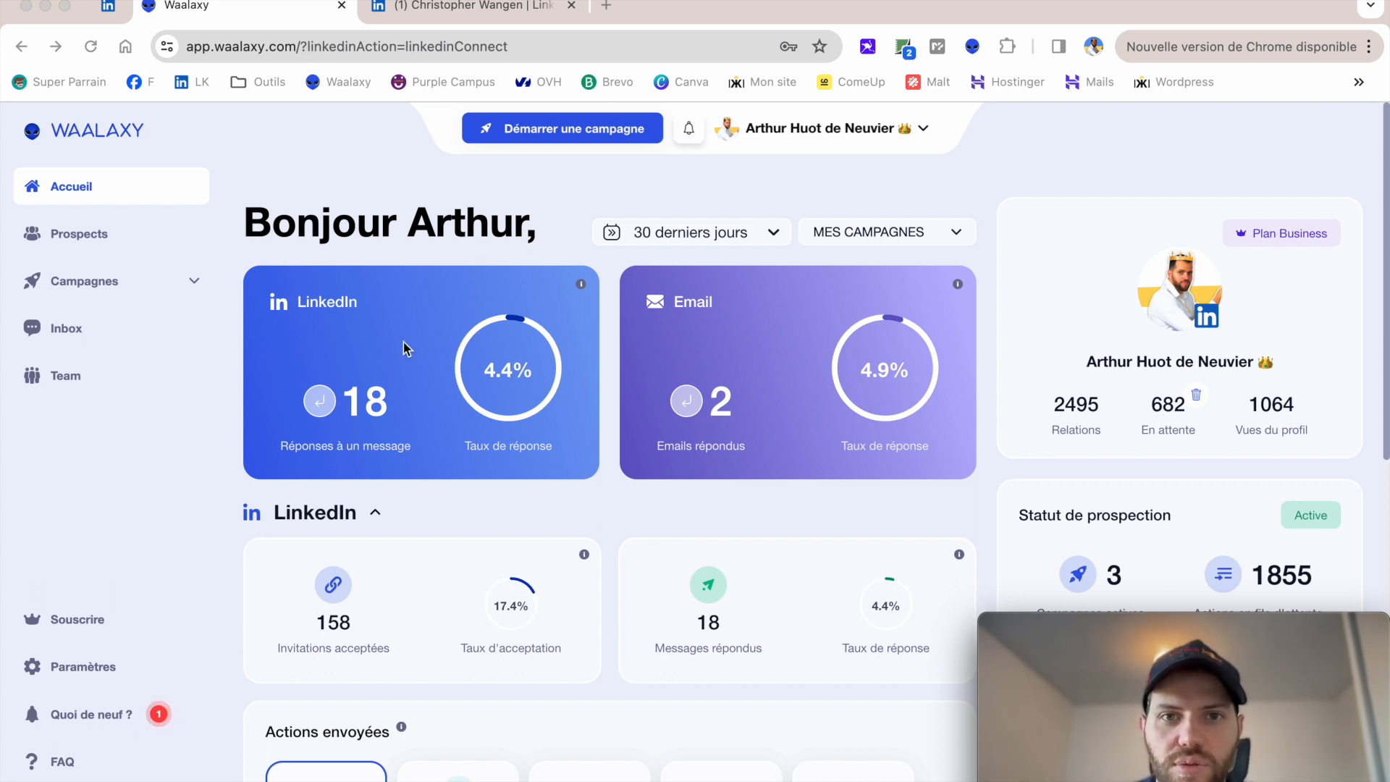
View the account menu with the credits and options, and check the notifications.
left_click(832, 137)
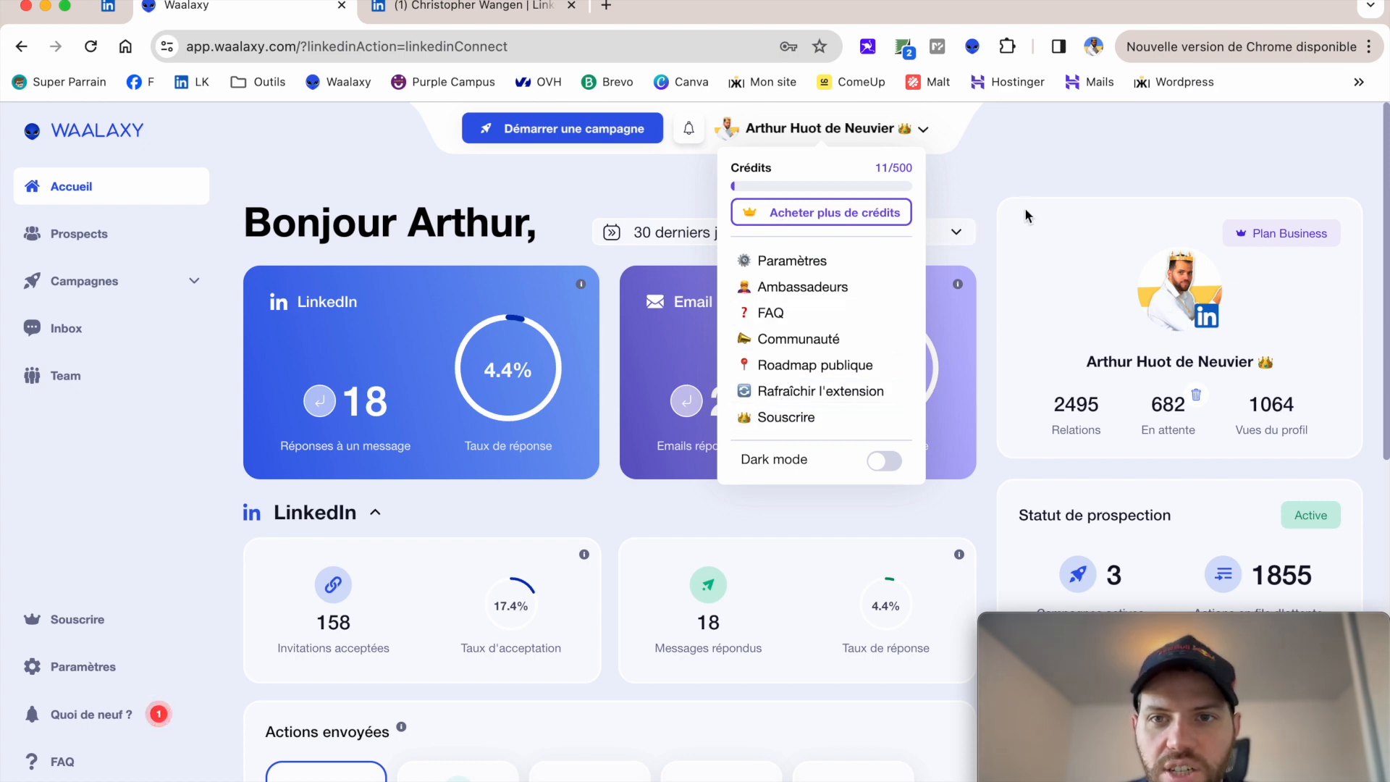
left_click(1040, 161)
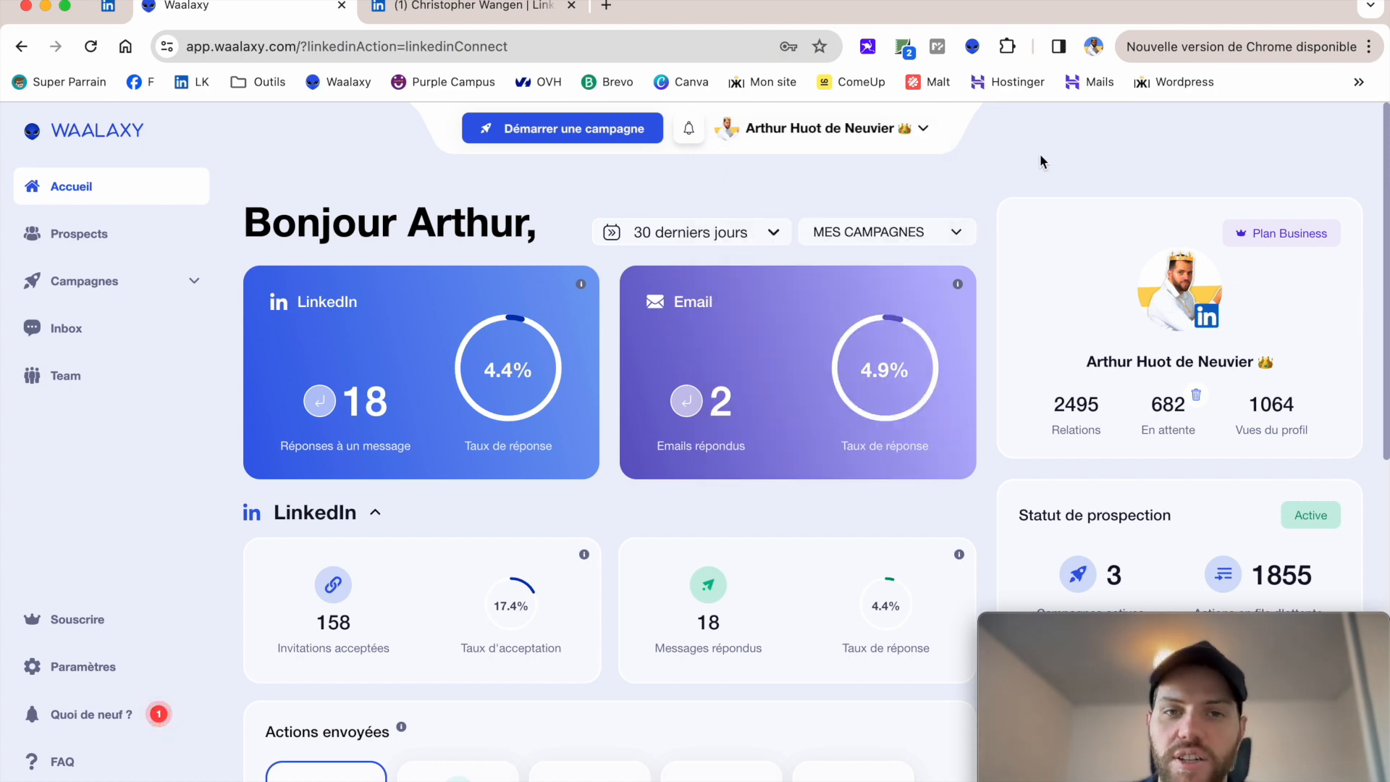
left_click(690, 131)
left_click(690, 132)
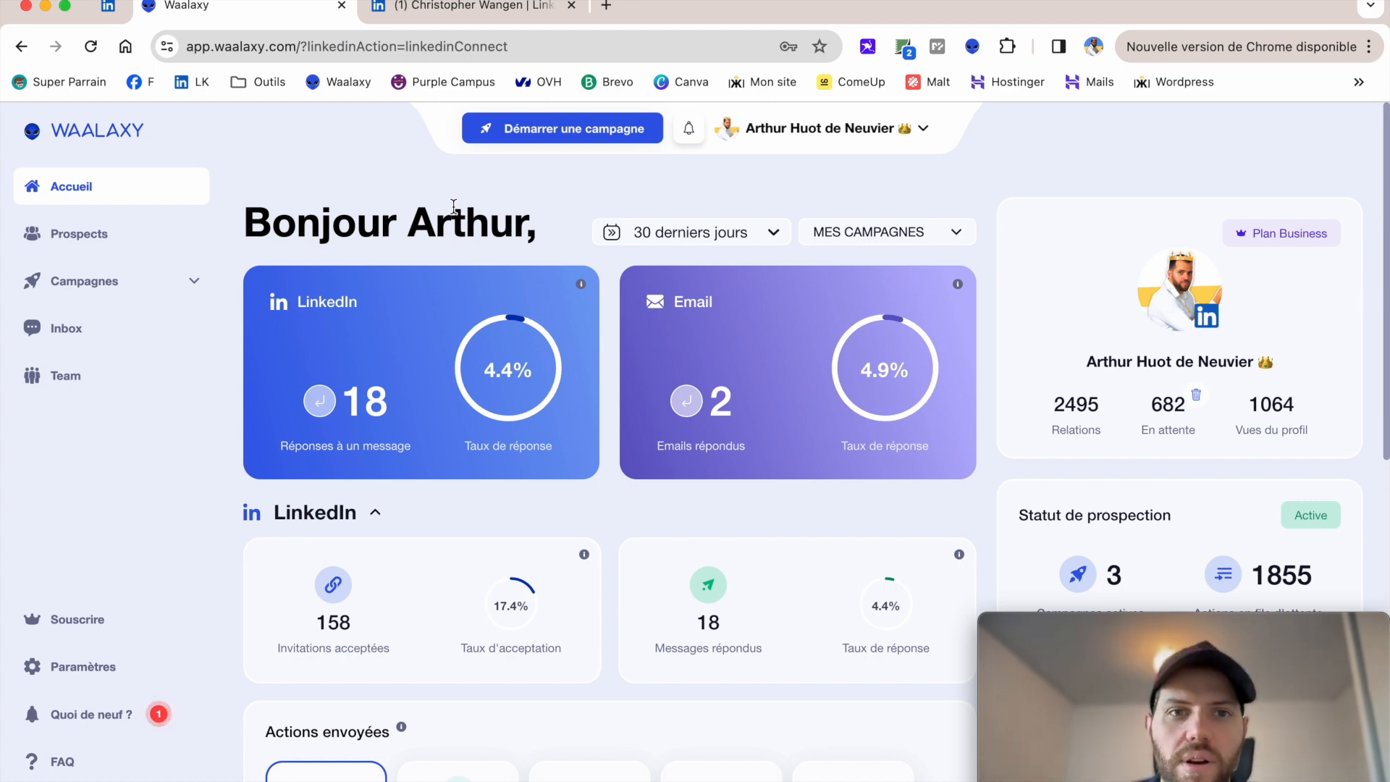
Open the prospects and show the Montpellier - 1 à 200 list.
left_click(60, 248)
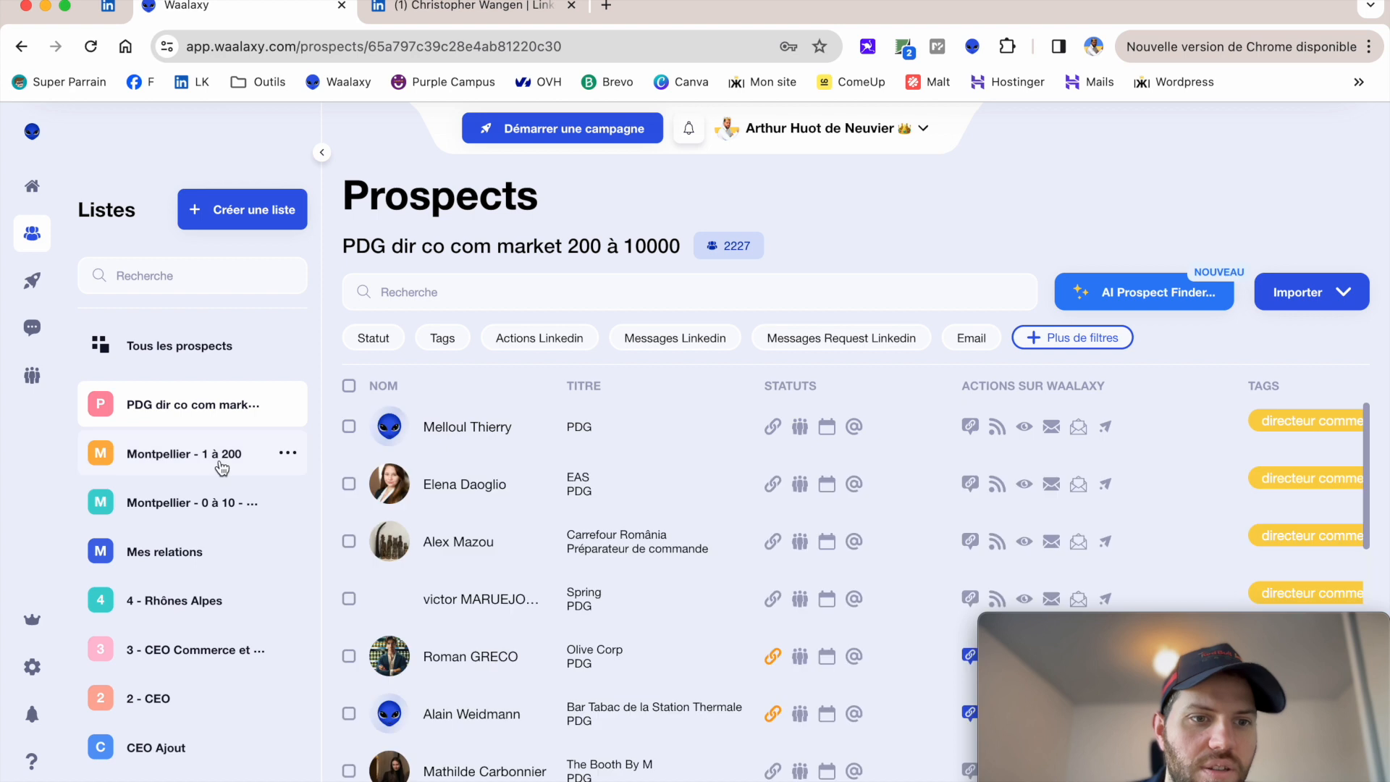
left_click(206, 464)
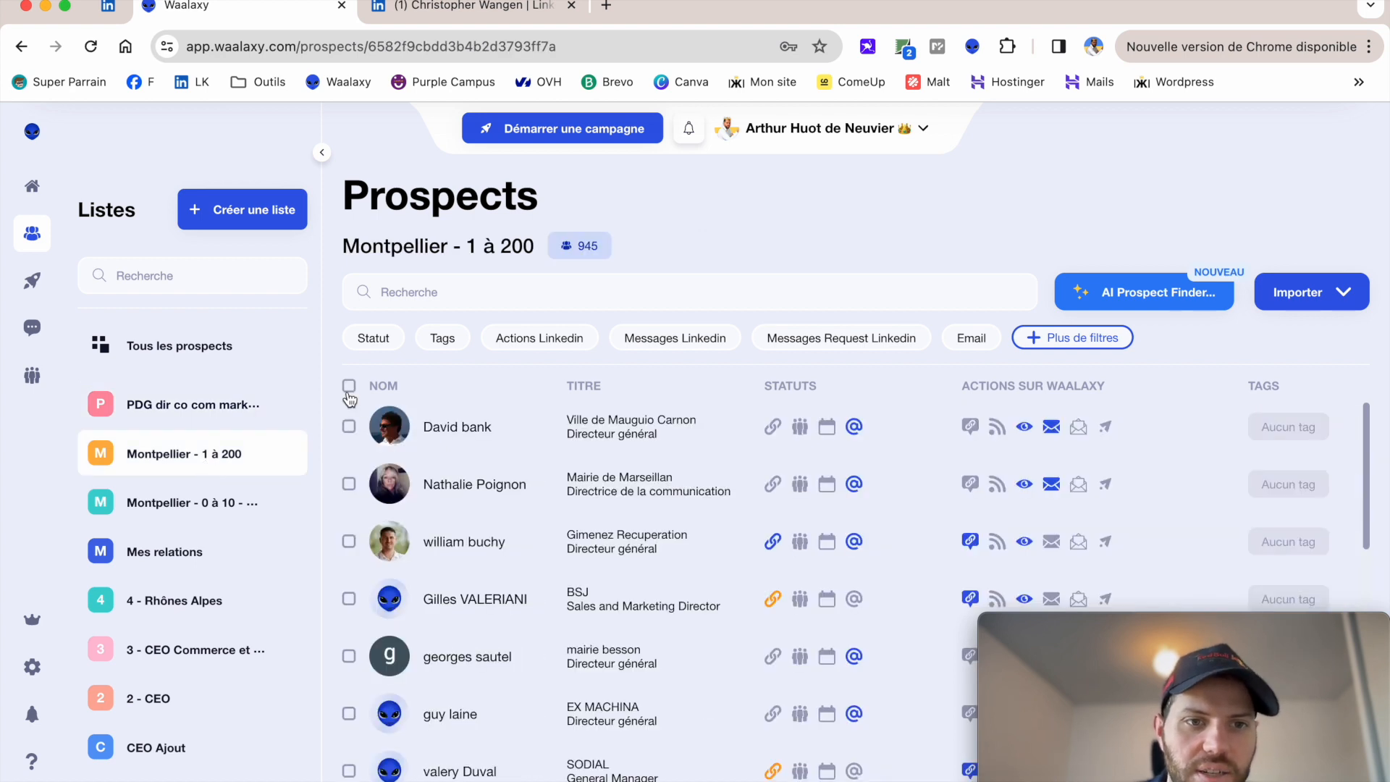
Select all prospects in the Montpellier - 1 à 200 list and open the campaign sequence library for them.
left_click(349, 386)
left_click(622, 136)
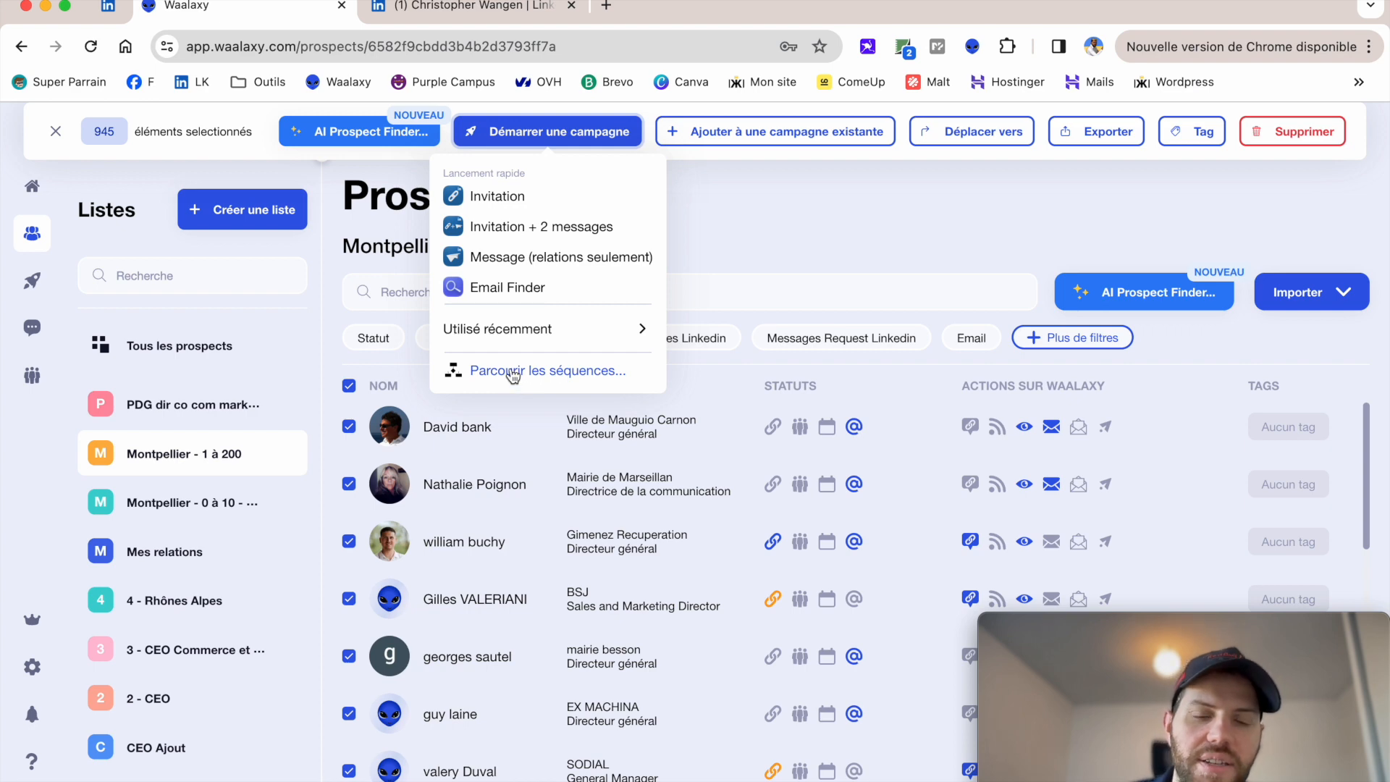
left_click(512, 372)
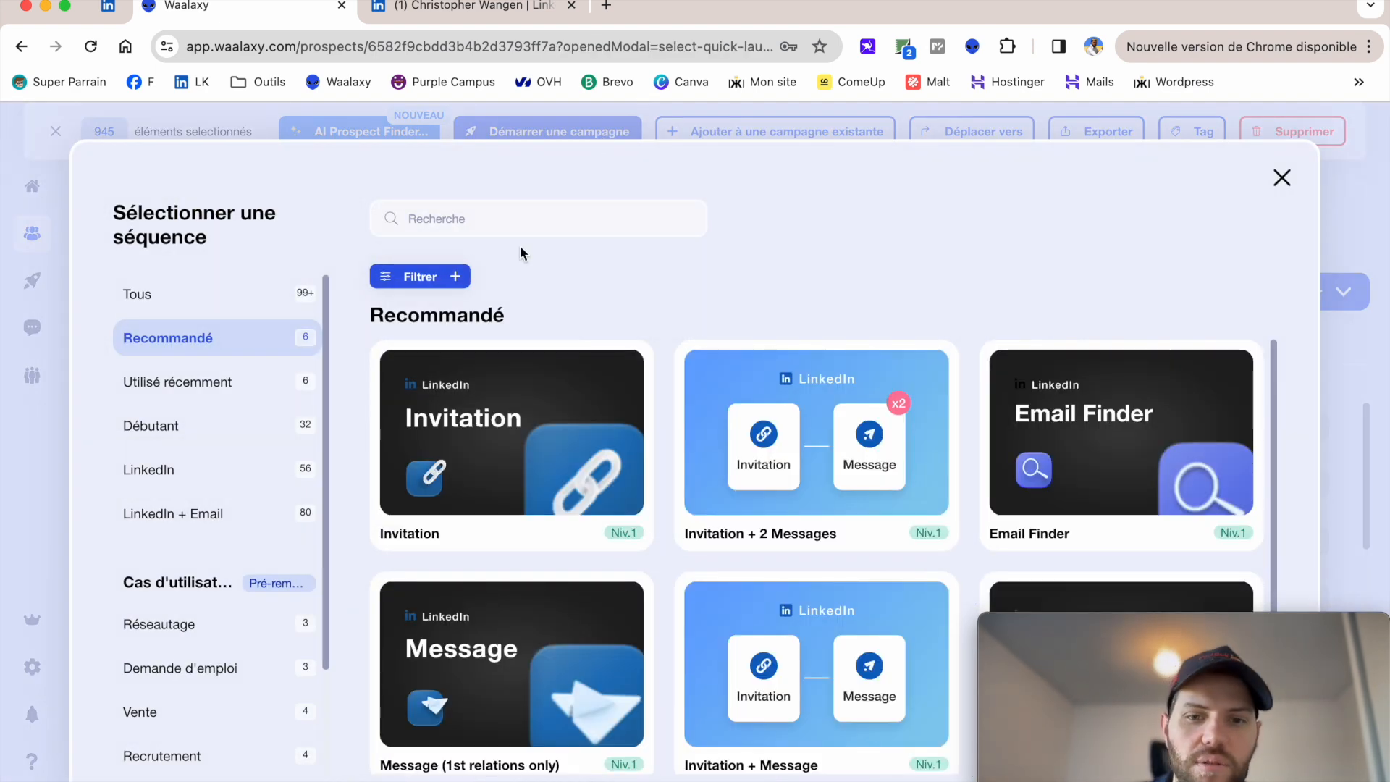
Look over the sequence categories and the recommended sequence templates.
mouse_move(377, 388)
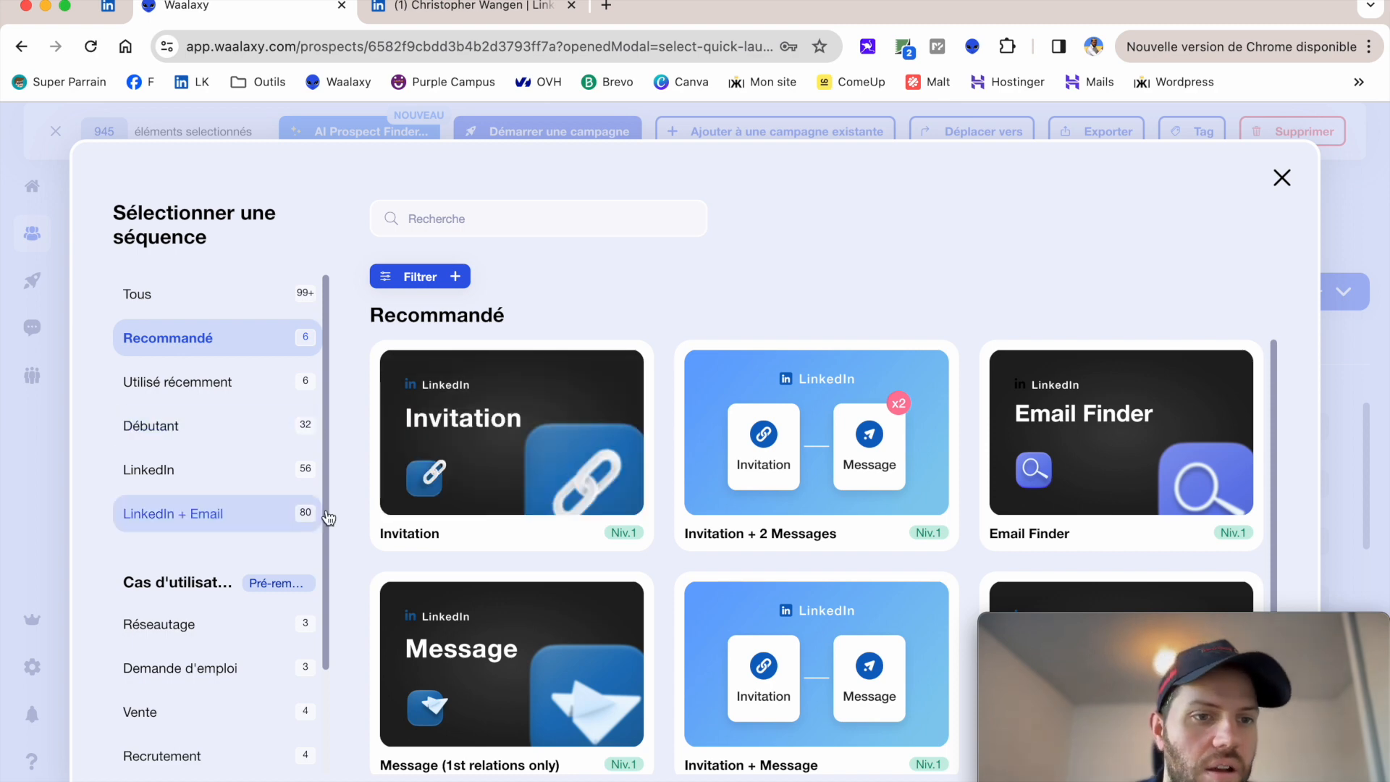
scroll(220, 532, "down", 2)
scroll(221, 536, "up", 2)
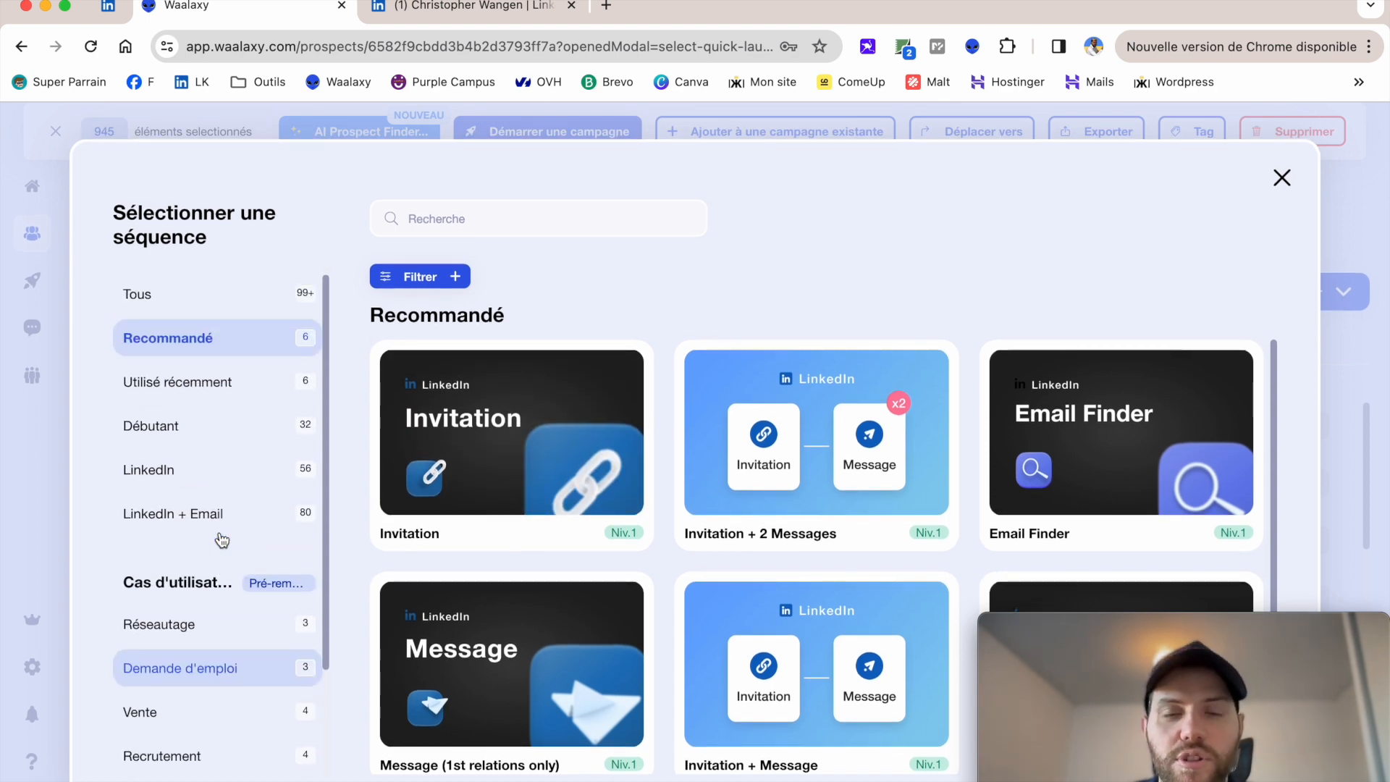
mouse_move(596, 621)
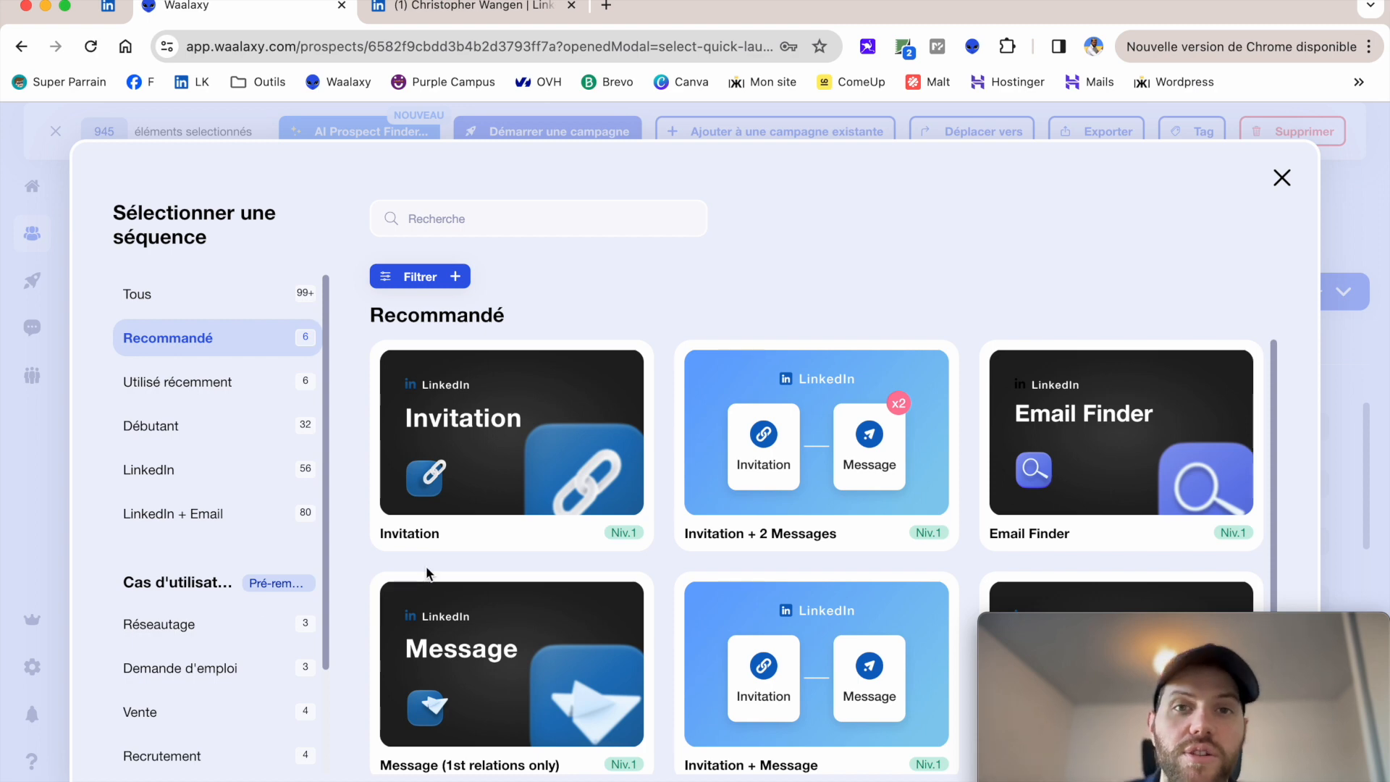
mouse_move(651, 449)
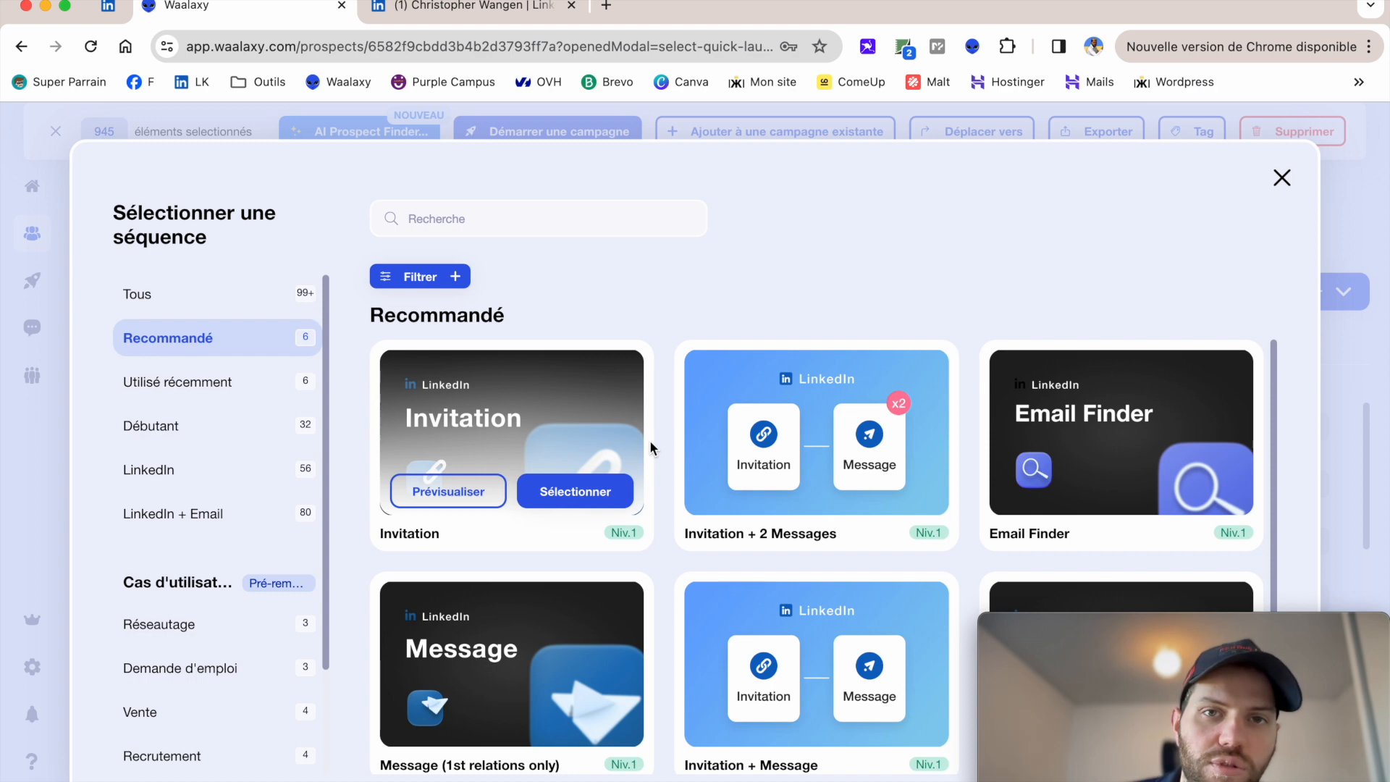
left_click(462, 230)
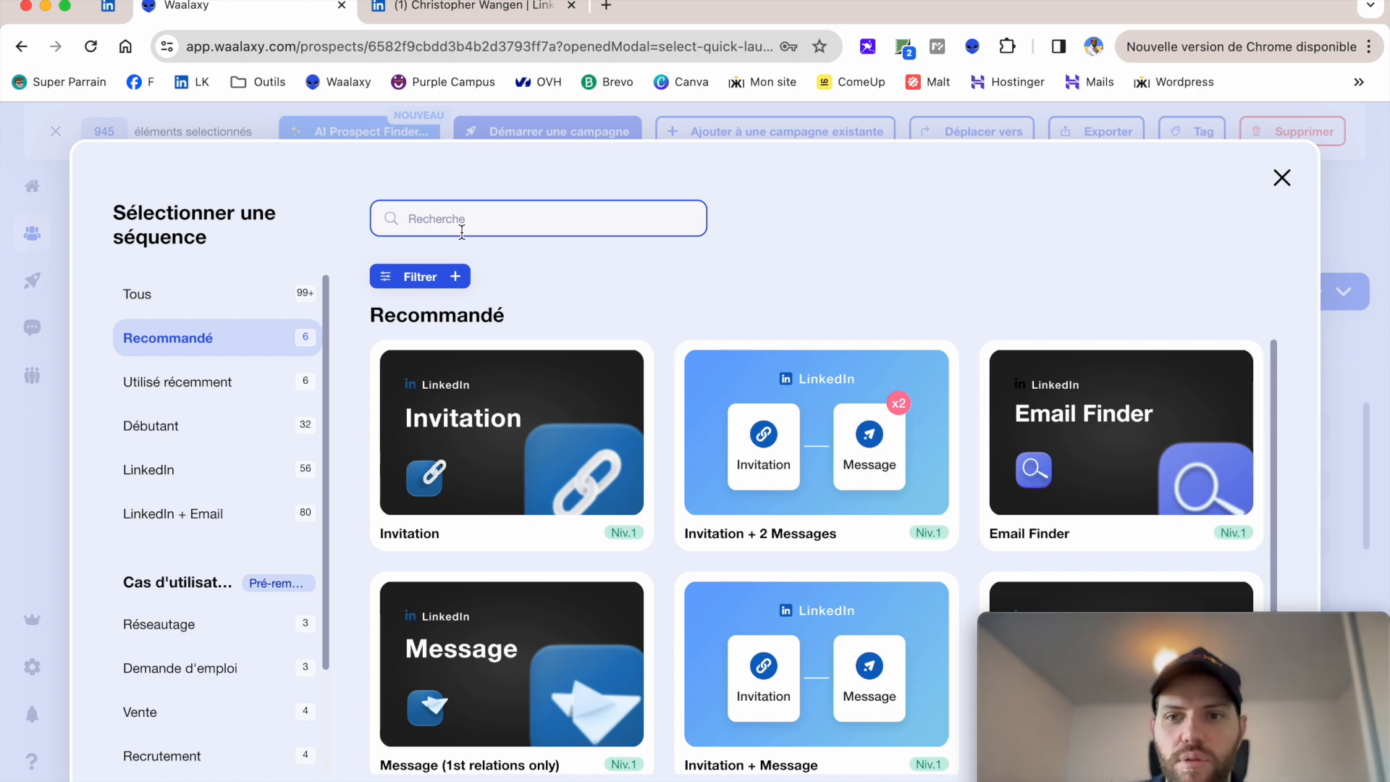
mouse_move(698, 384)
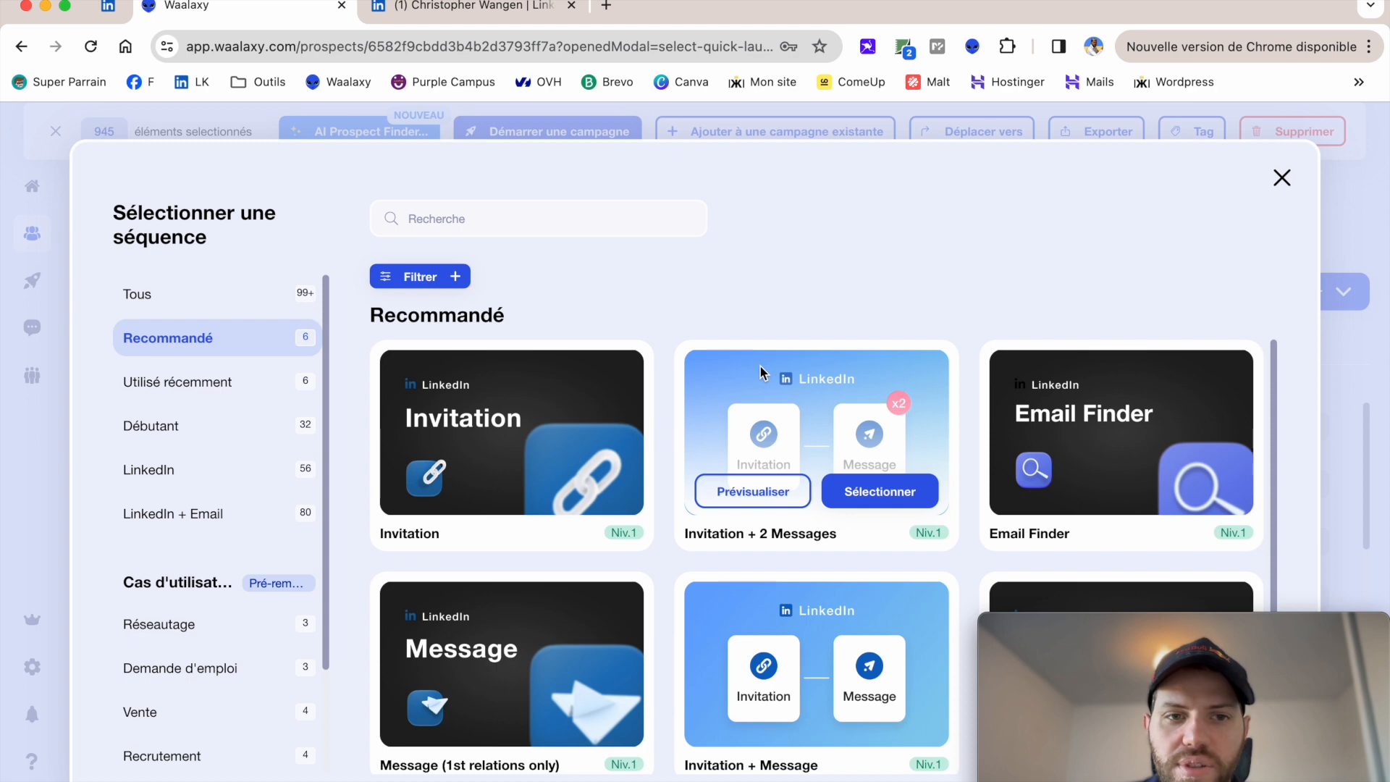
Filter the campaign sequences to those that include the Visite and Suivi actions.
left_click(458, 284)
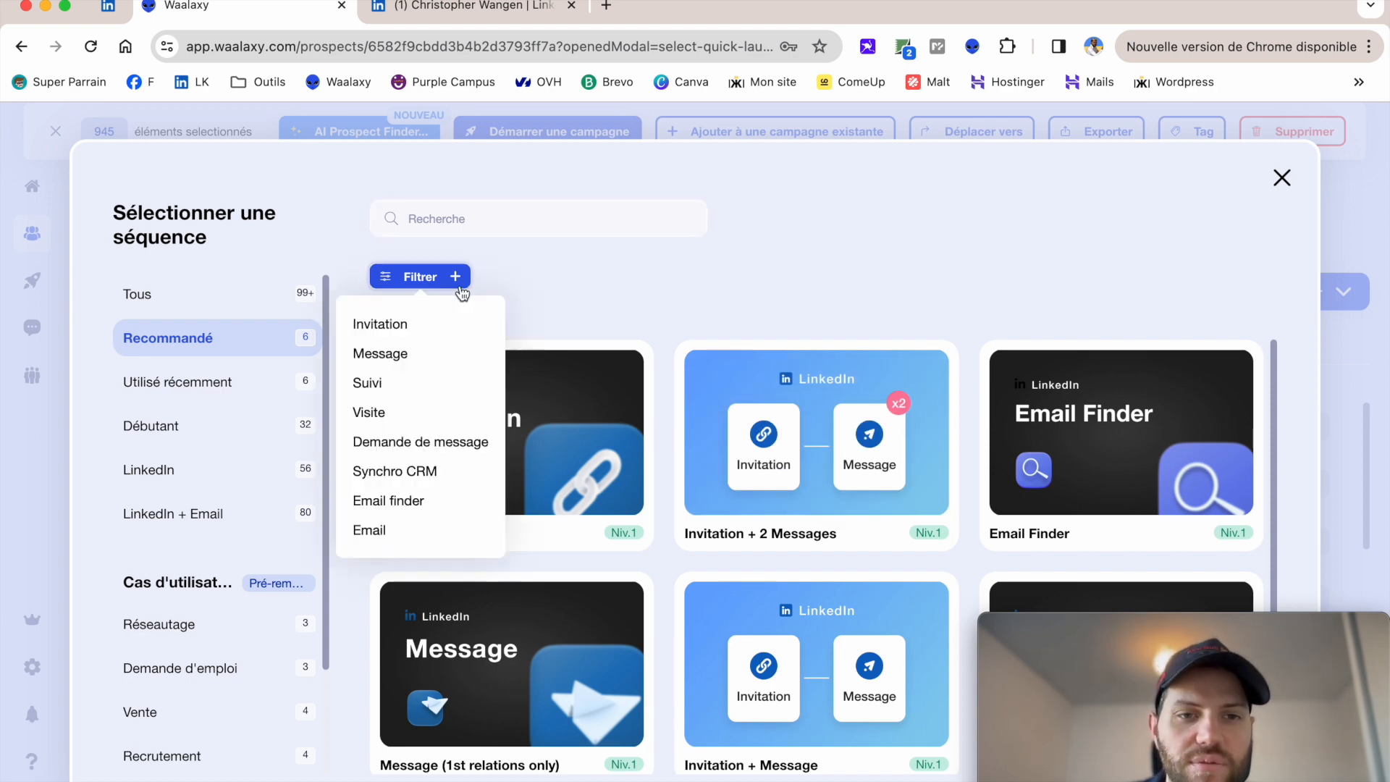
left_click(390, 413)
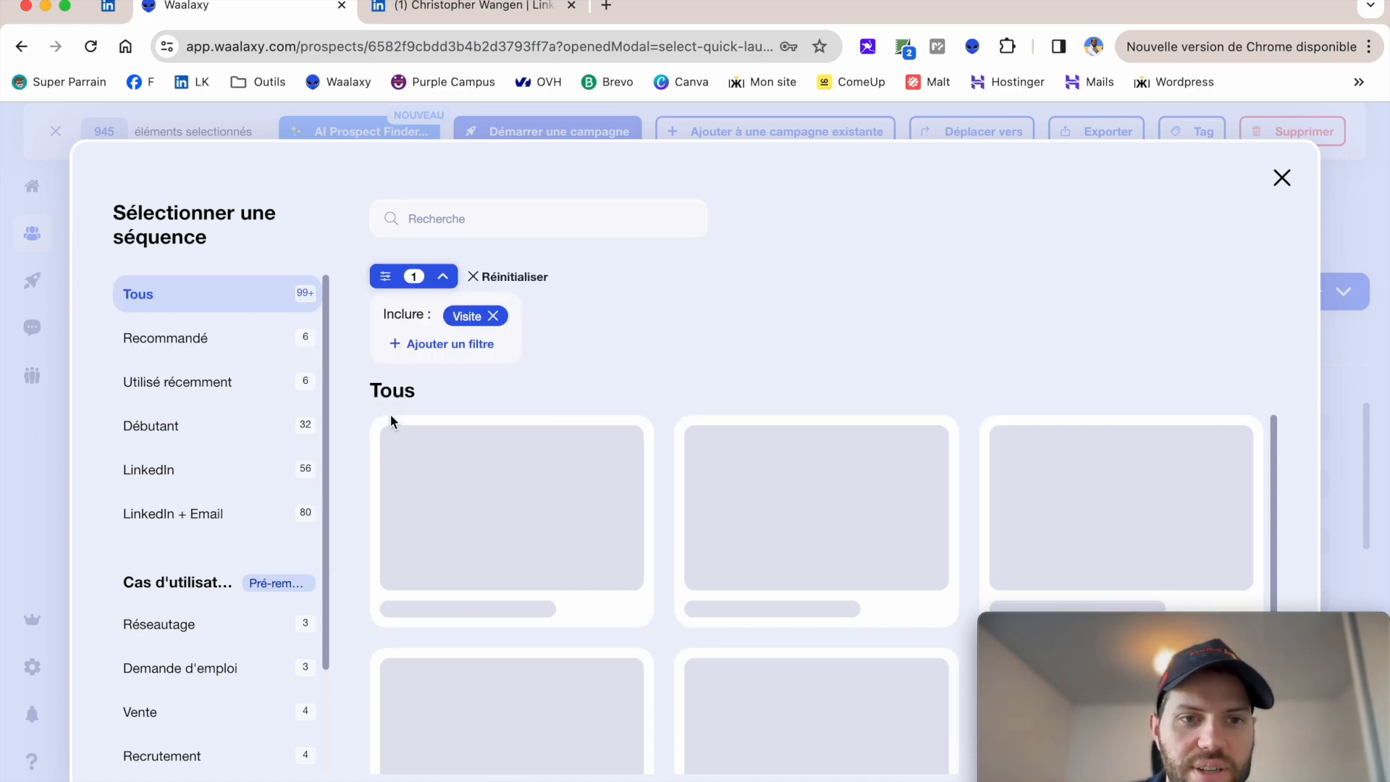
left_click(438, 346)
left_click(415, 445)
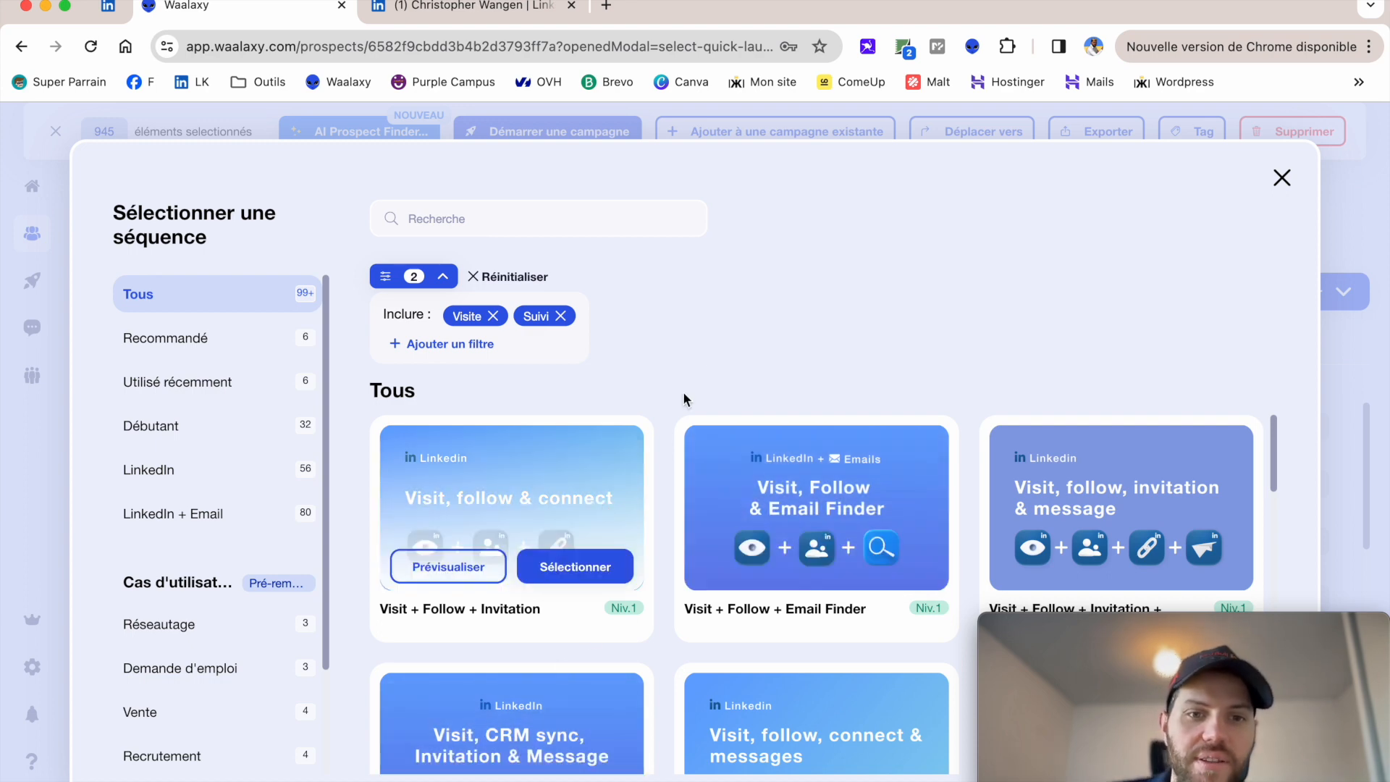
Create a campaign from the Visit + Follow + Invitation sequence with only the eligible prospects and name it Séquence débutant.
left_click(578, 576)
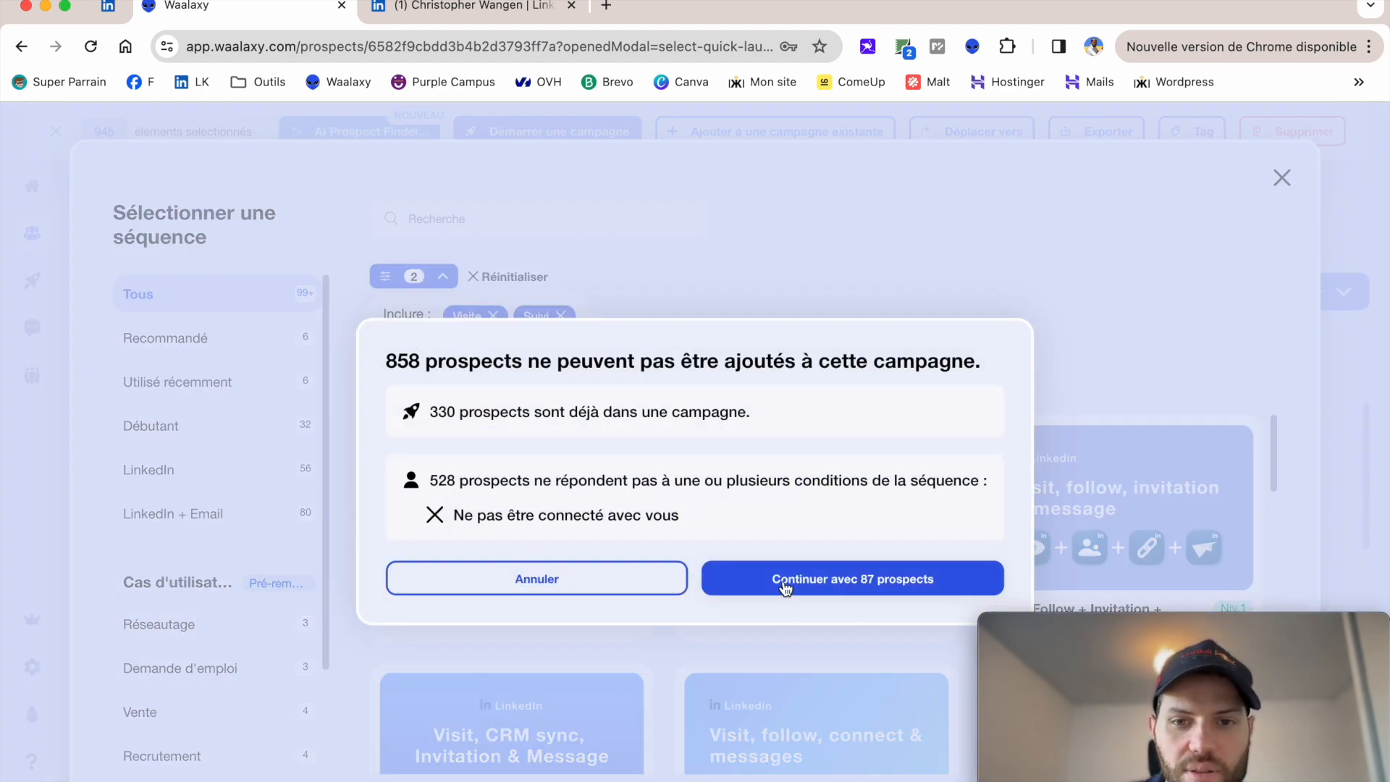
left_click(785, 579)
triple_click(643, 496)
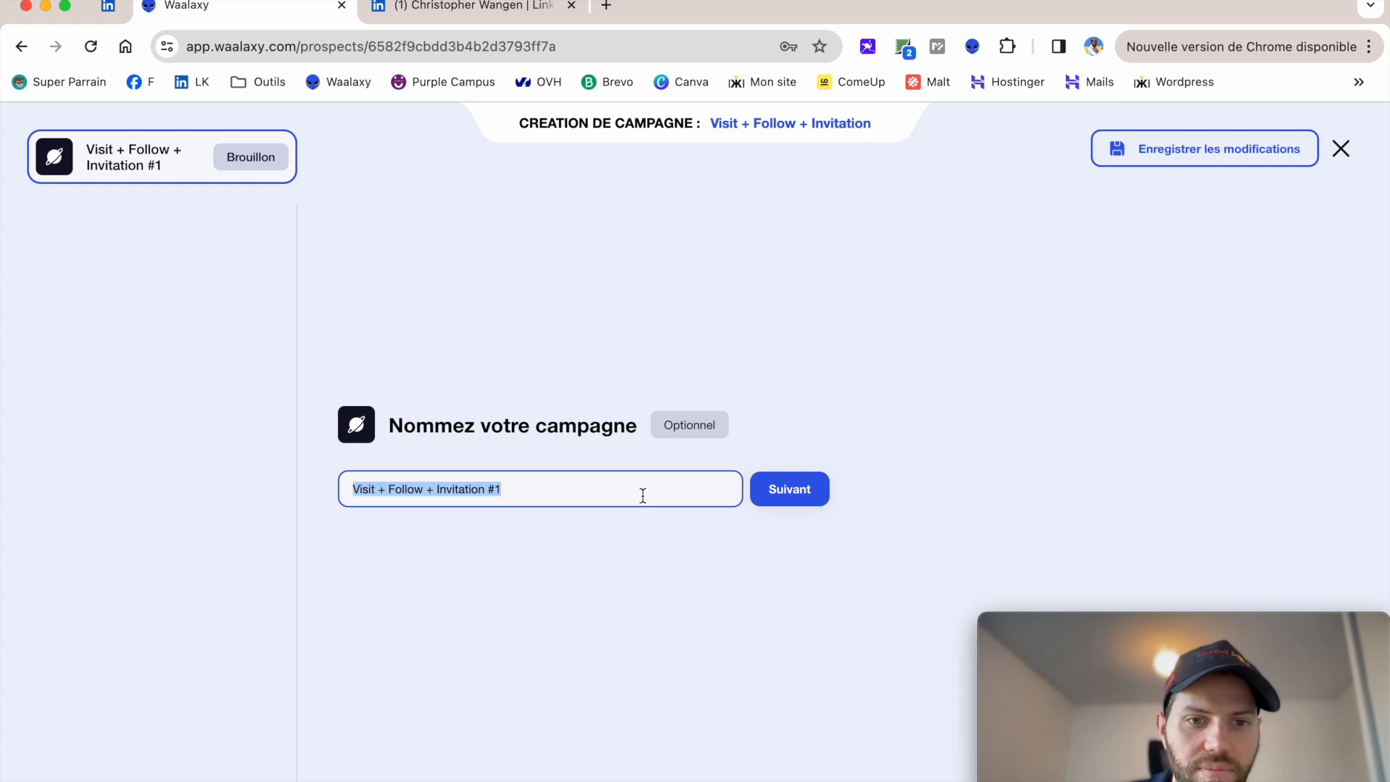
type("Séquence")
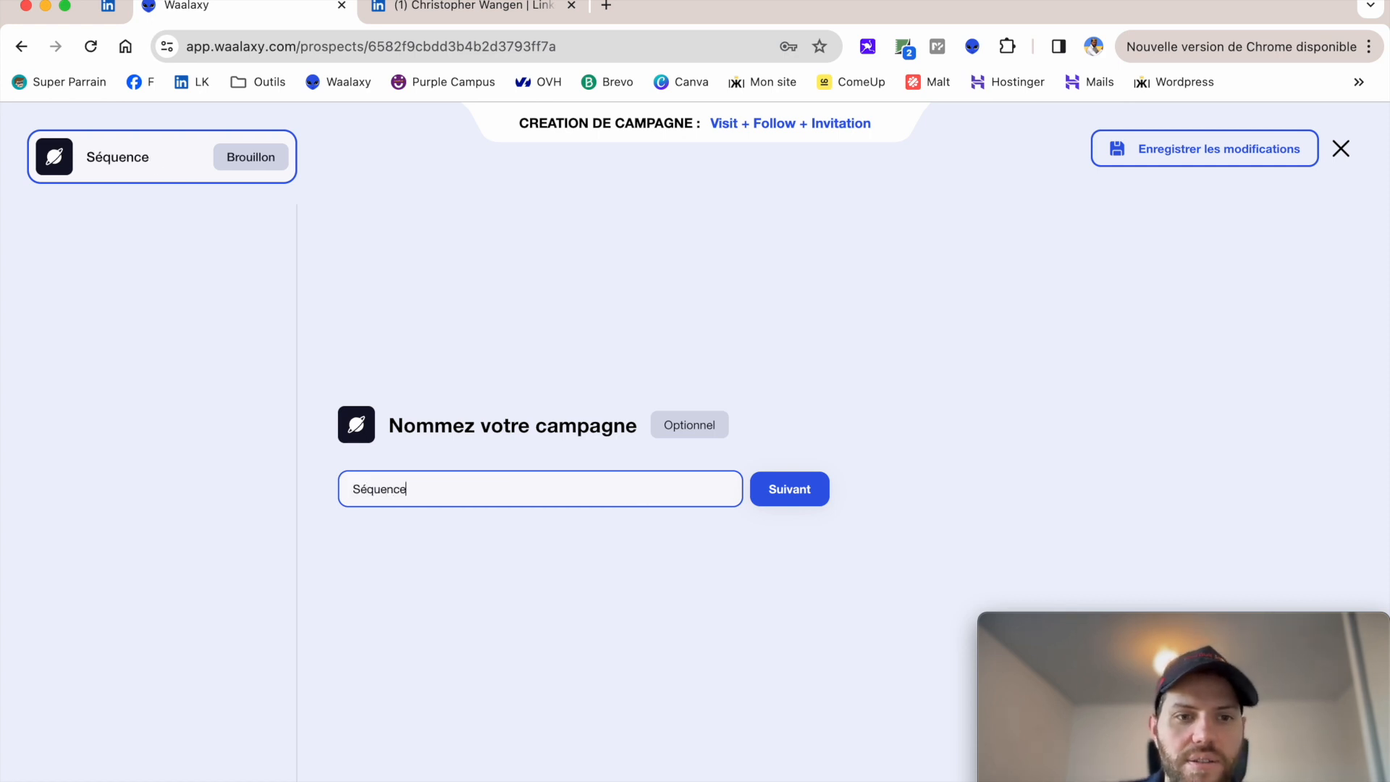
type(" débutant")
left_click(774, 485)
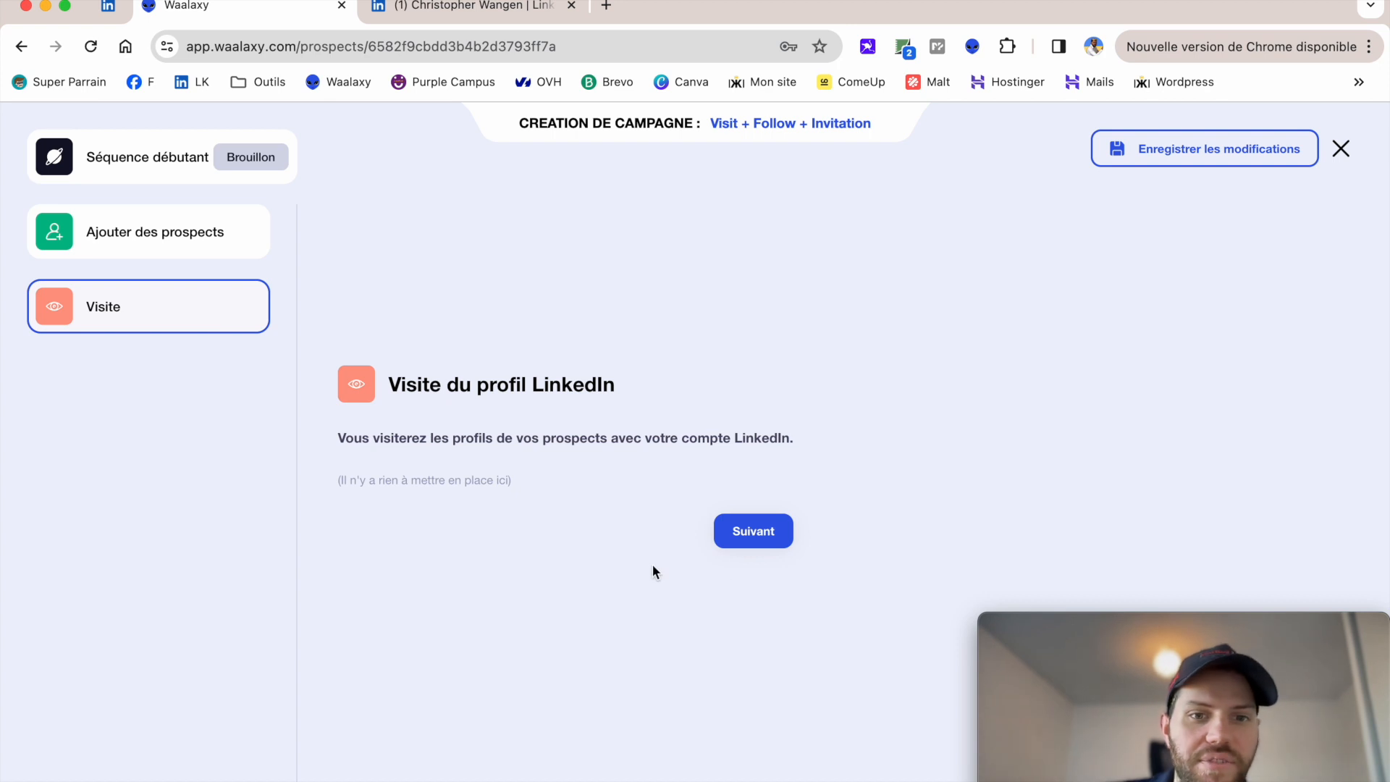
Accept the LinkedIn profile visit step and set the delay after it to 0 jours.
left_click(750, 531)
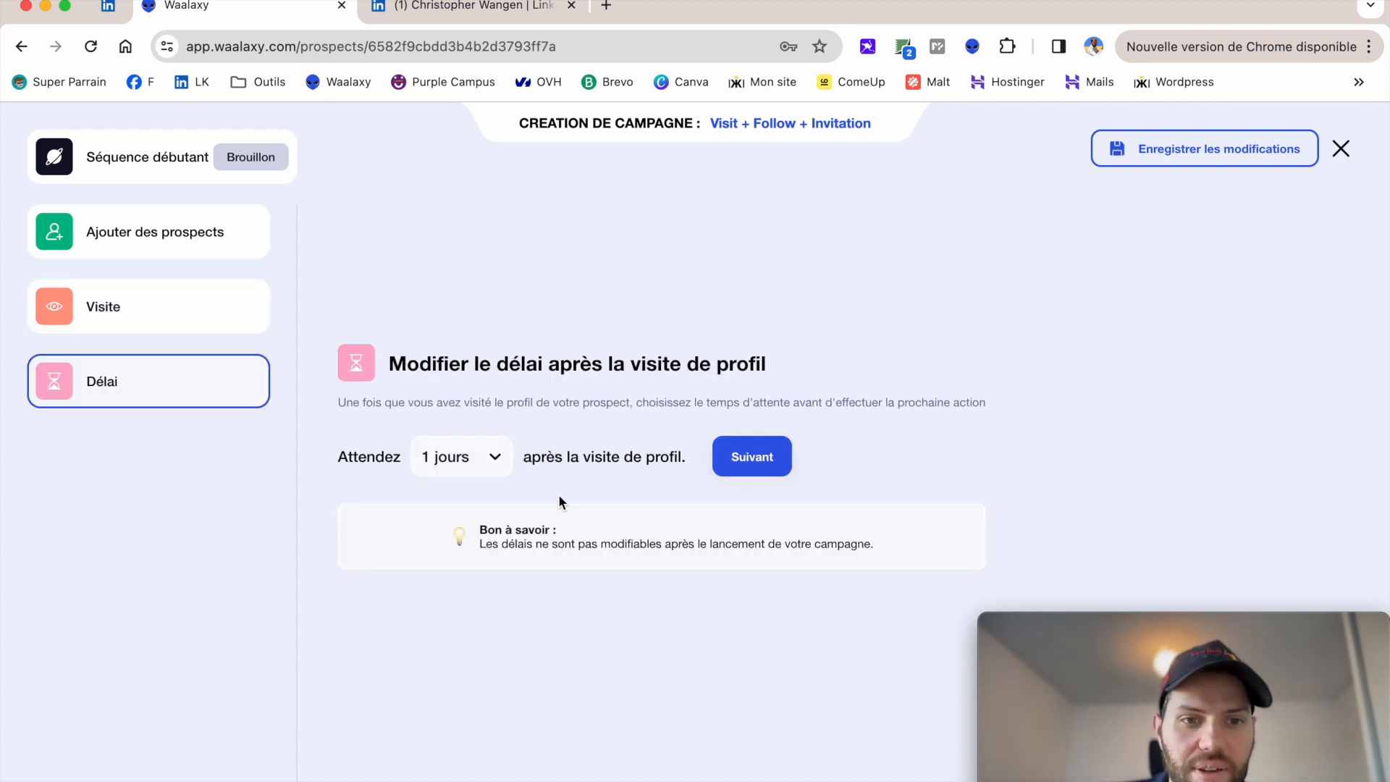
left_click(472, 464)
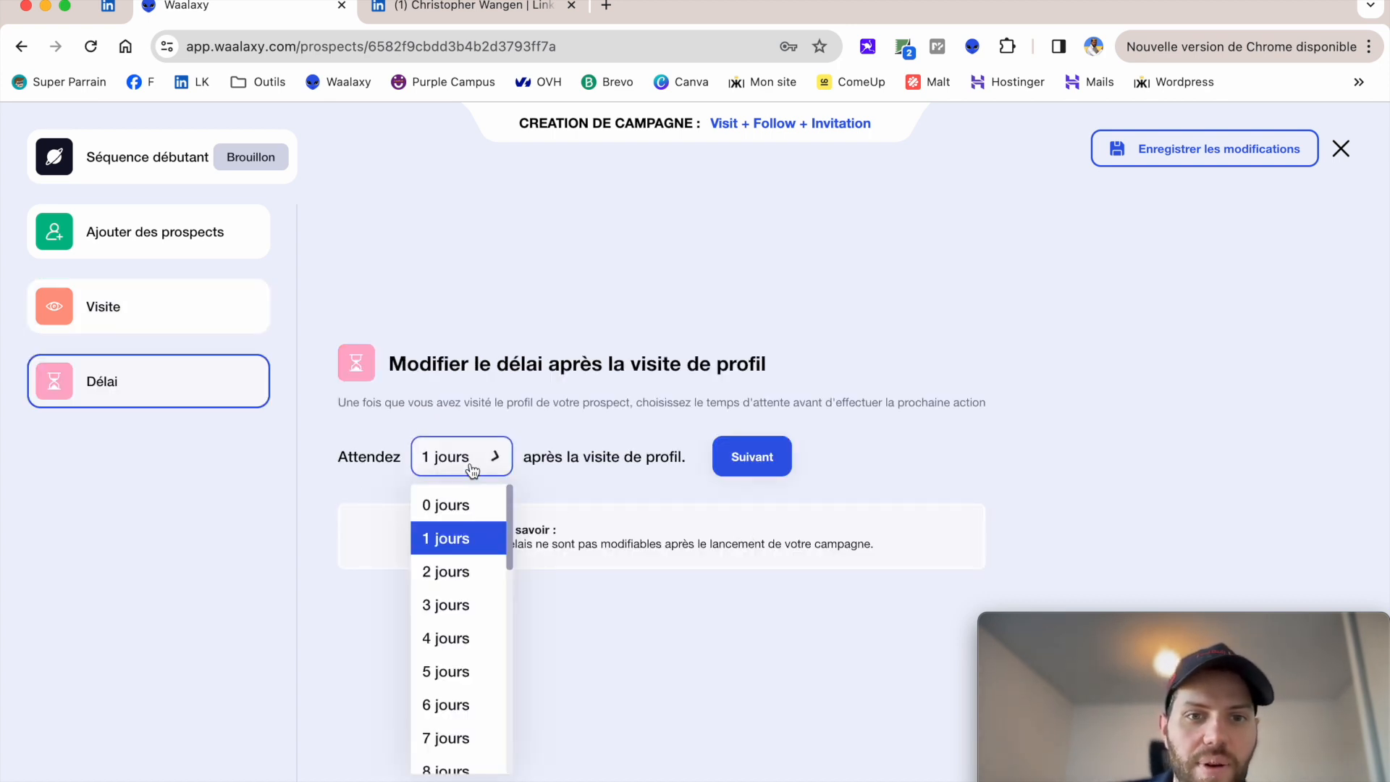
left_click(446, 510)
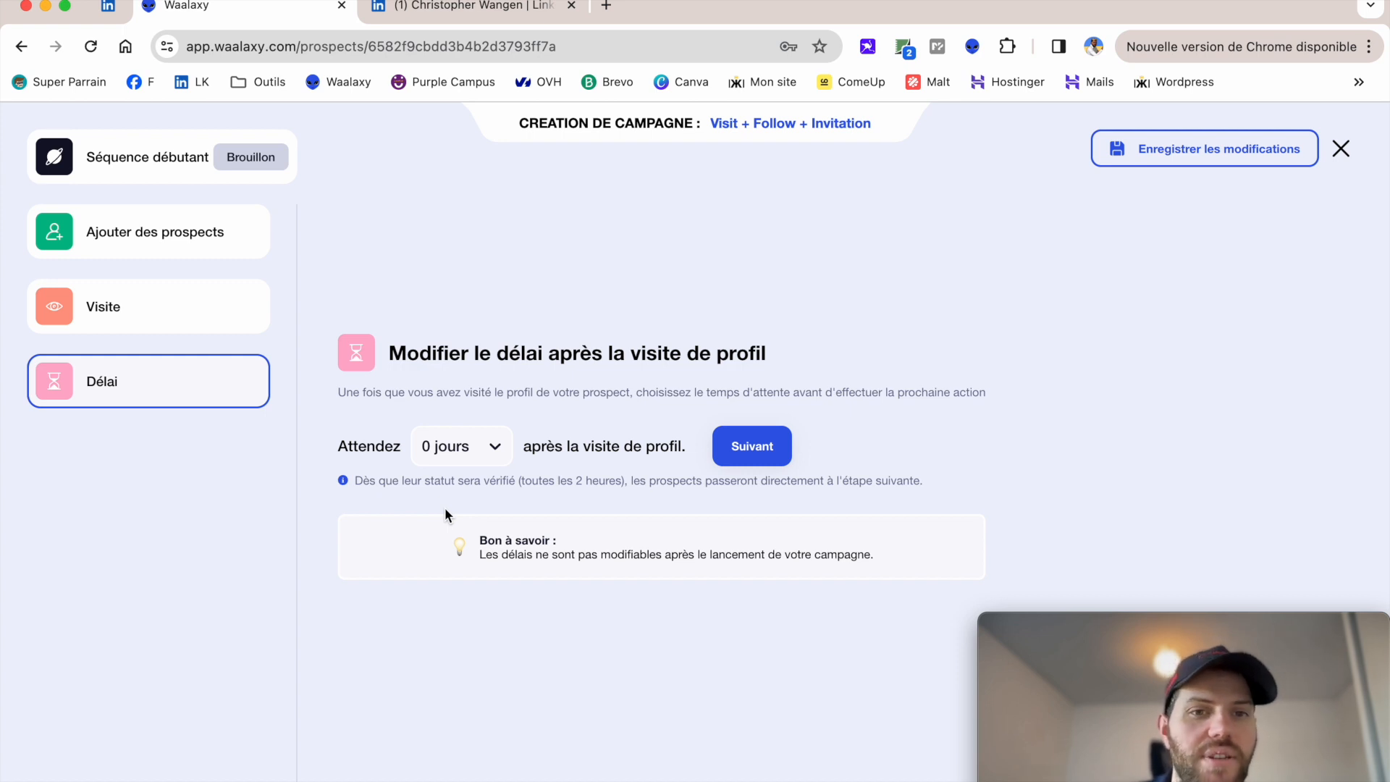
left_click(752, 447)
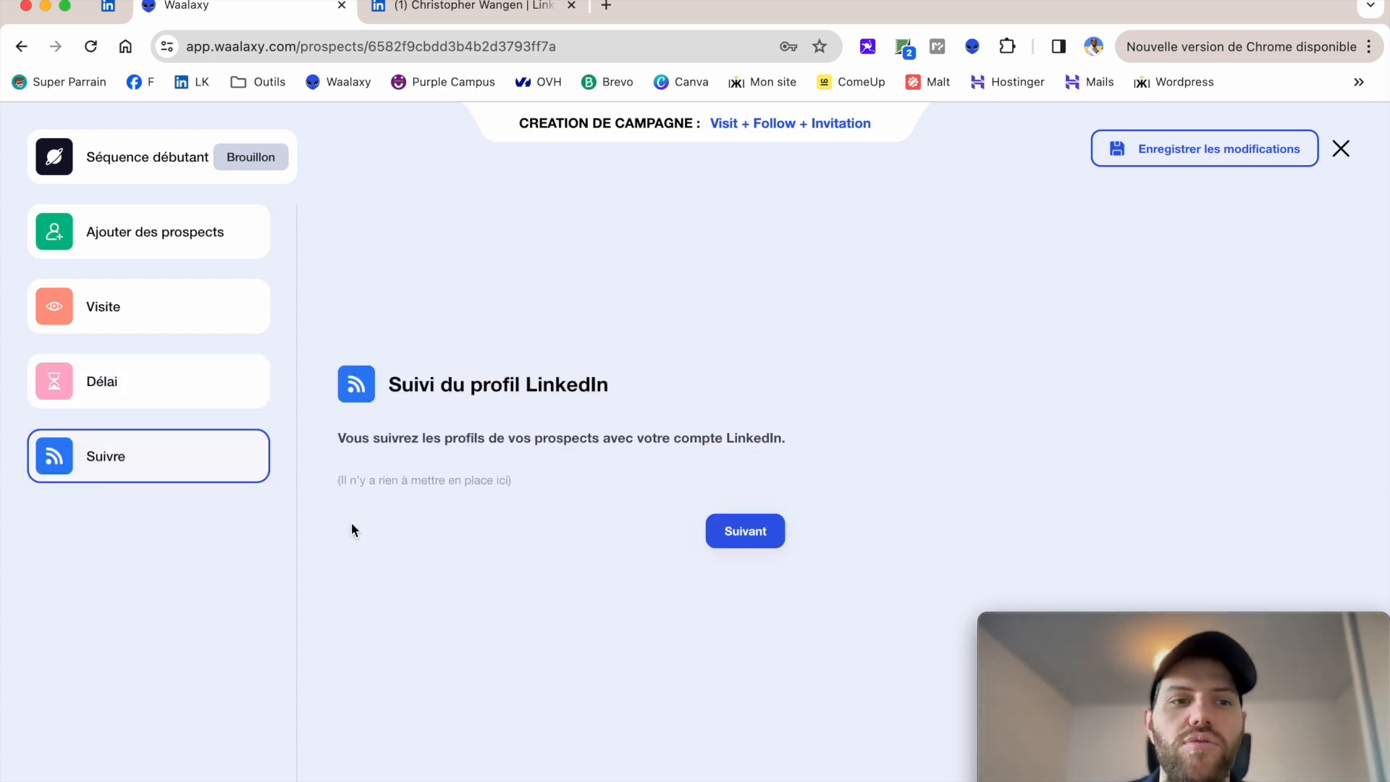
Set the delay after the profile follow to 0 jours and continue without a note on the invitation.
left_click(728, 540)
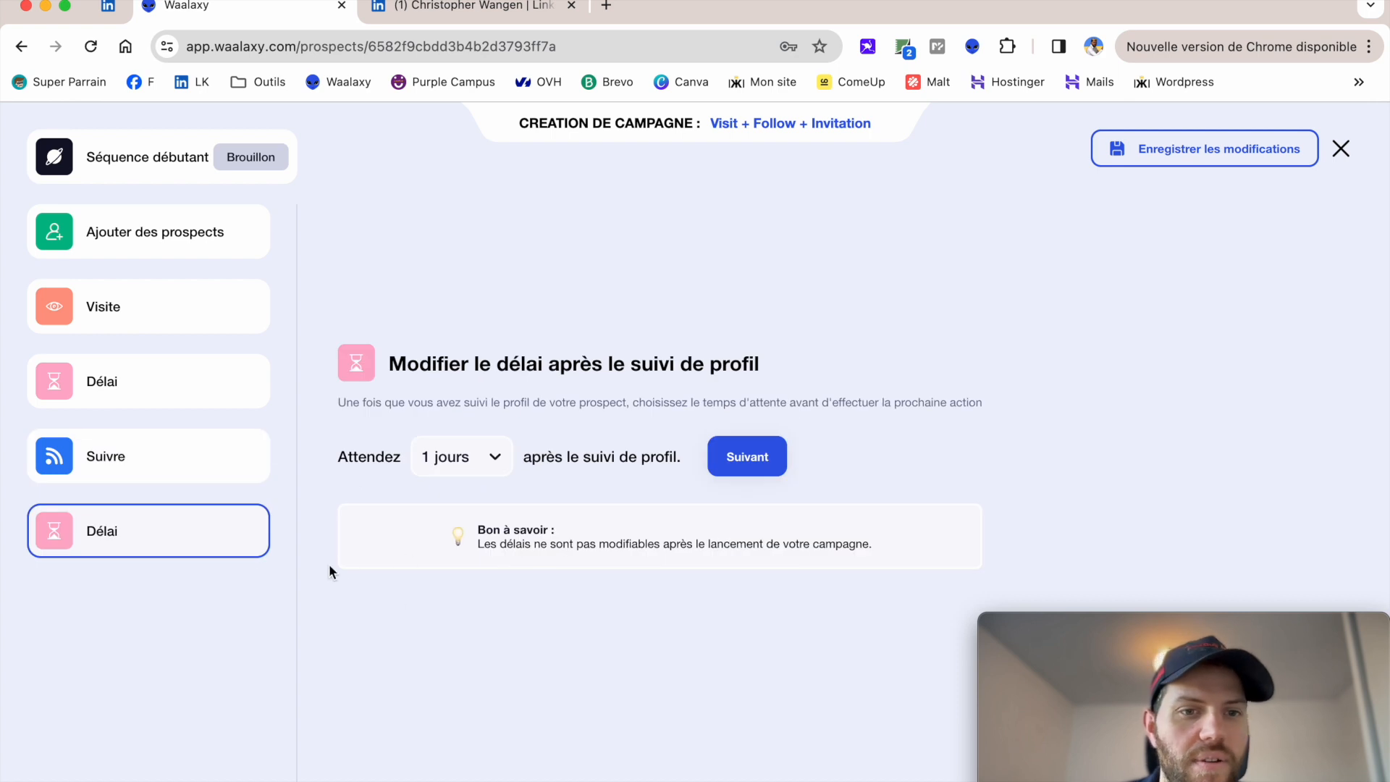
left_click(476, 459)
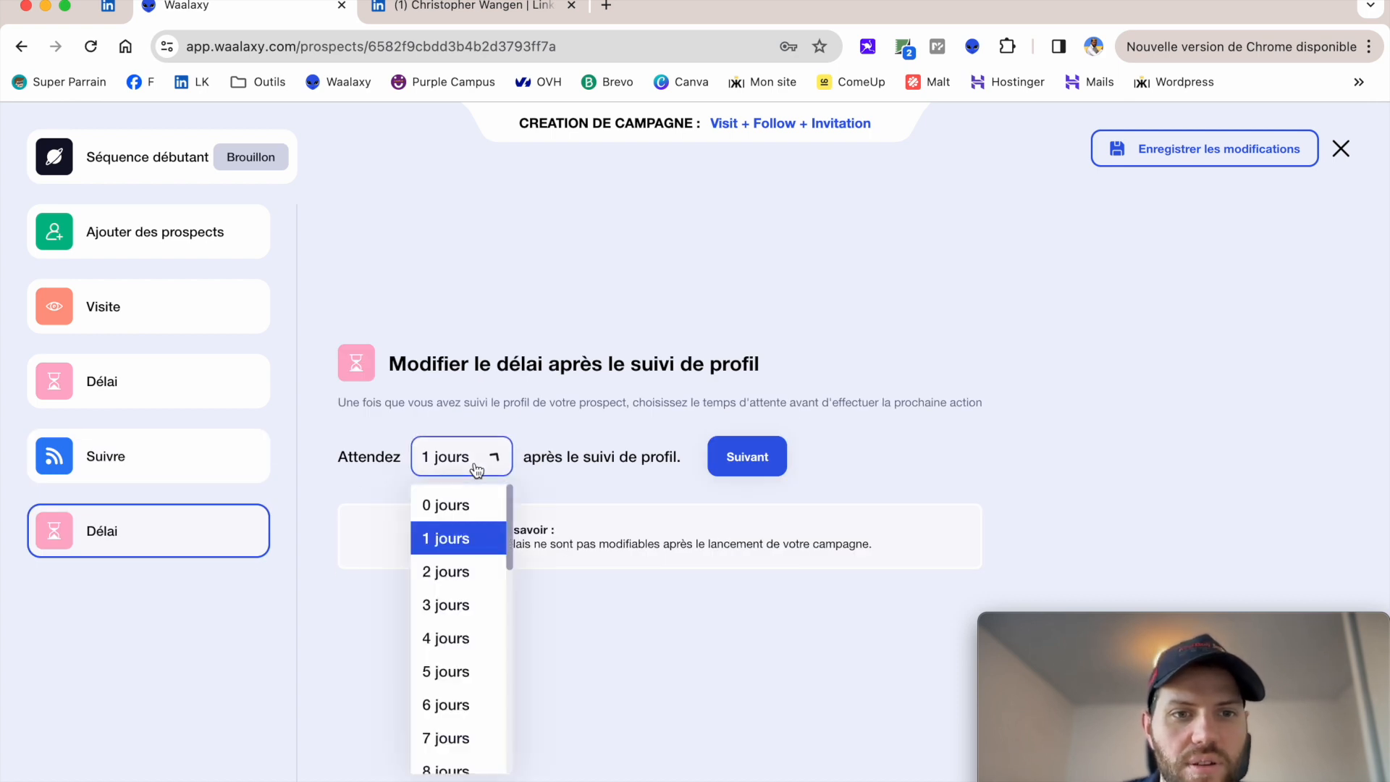
left_click(477, 505)
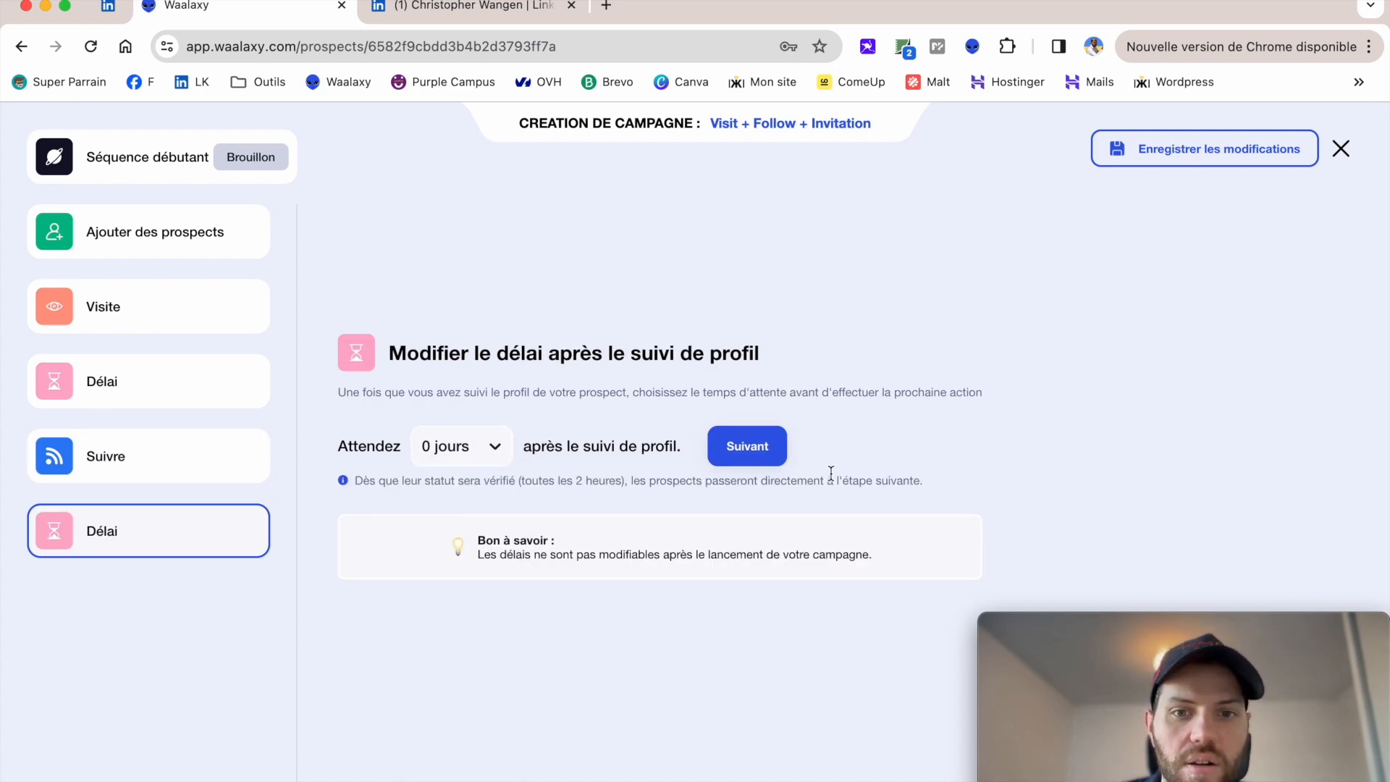
left_click(745, 464)
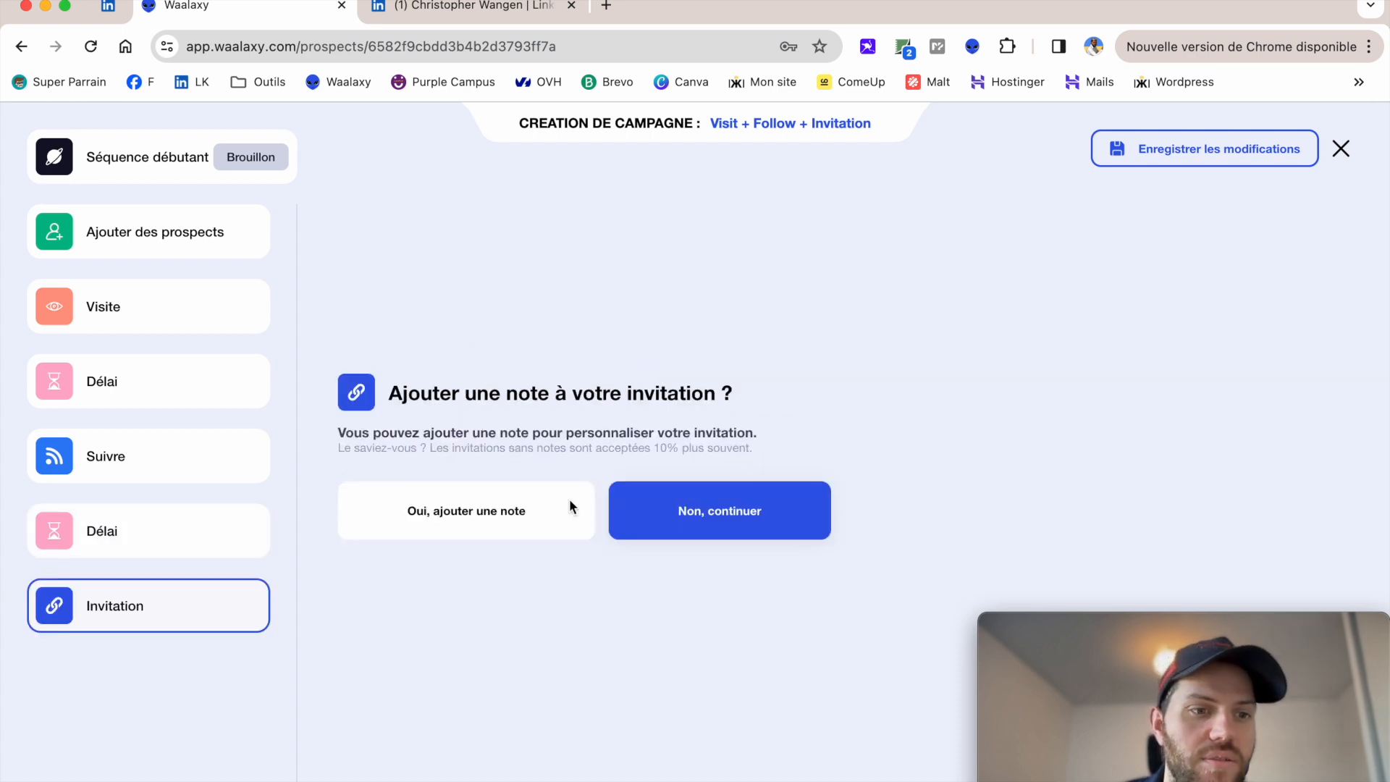
left_click(697, 530)
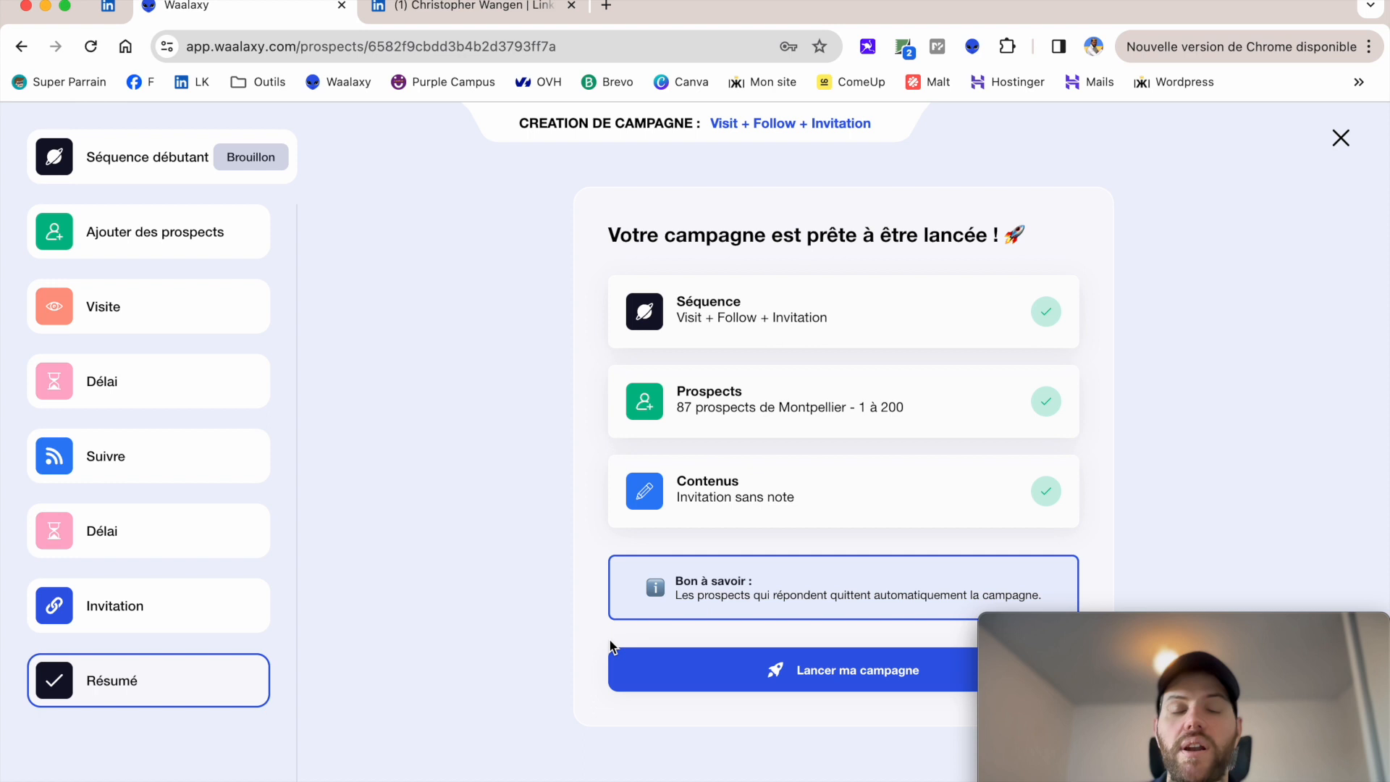
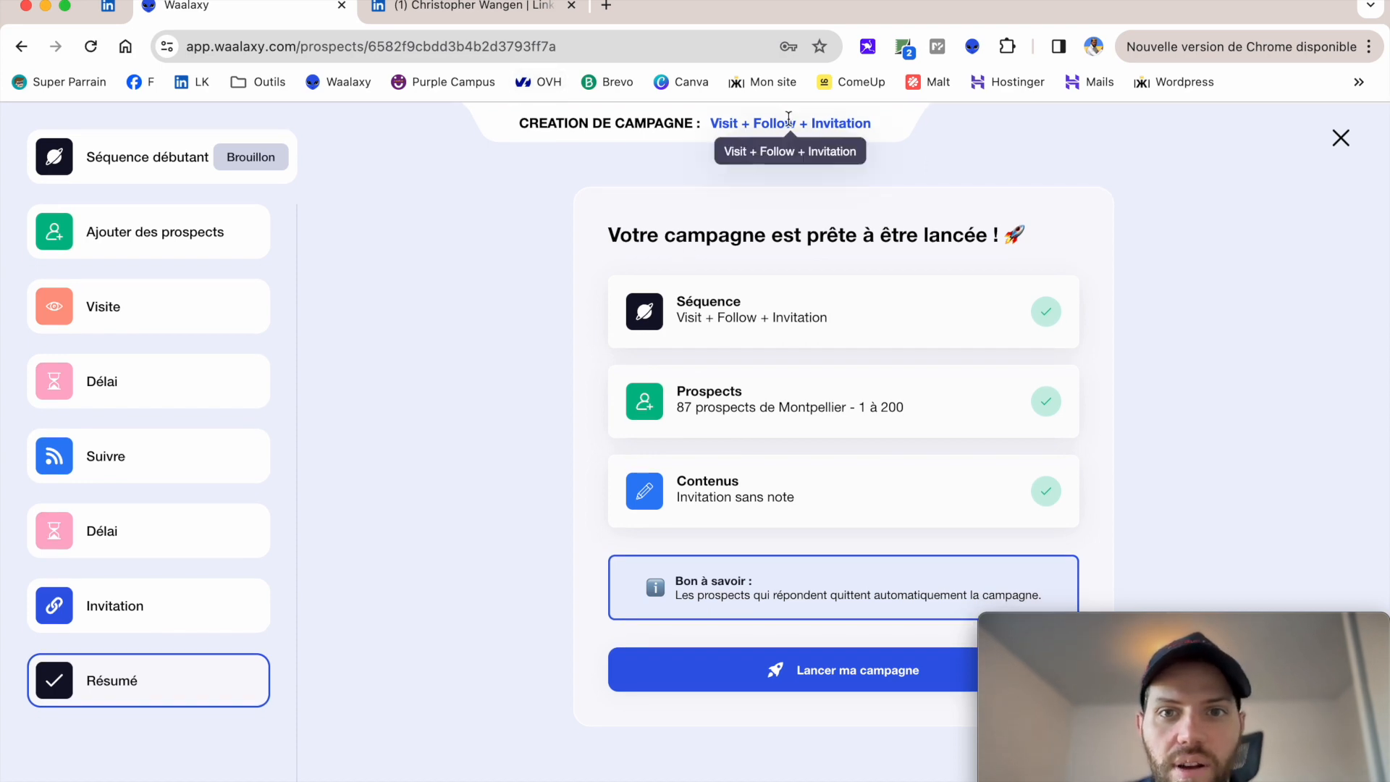
Quit the campaign editor without saving the draft.
left_click(1341, 137)
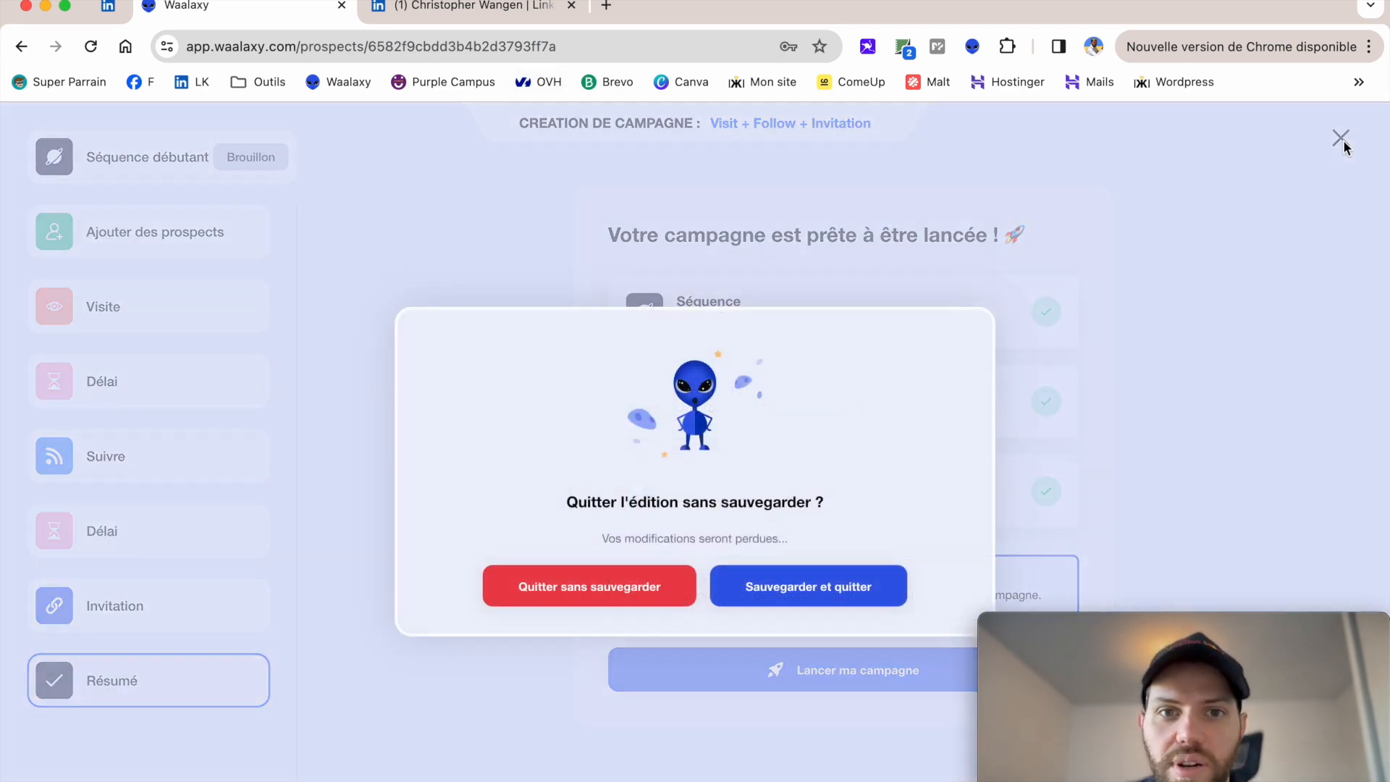
left_click(609, 595)
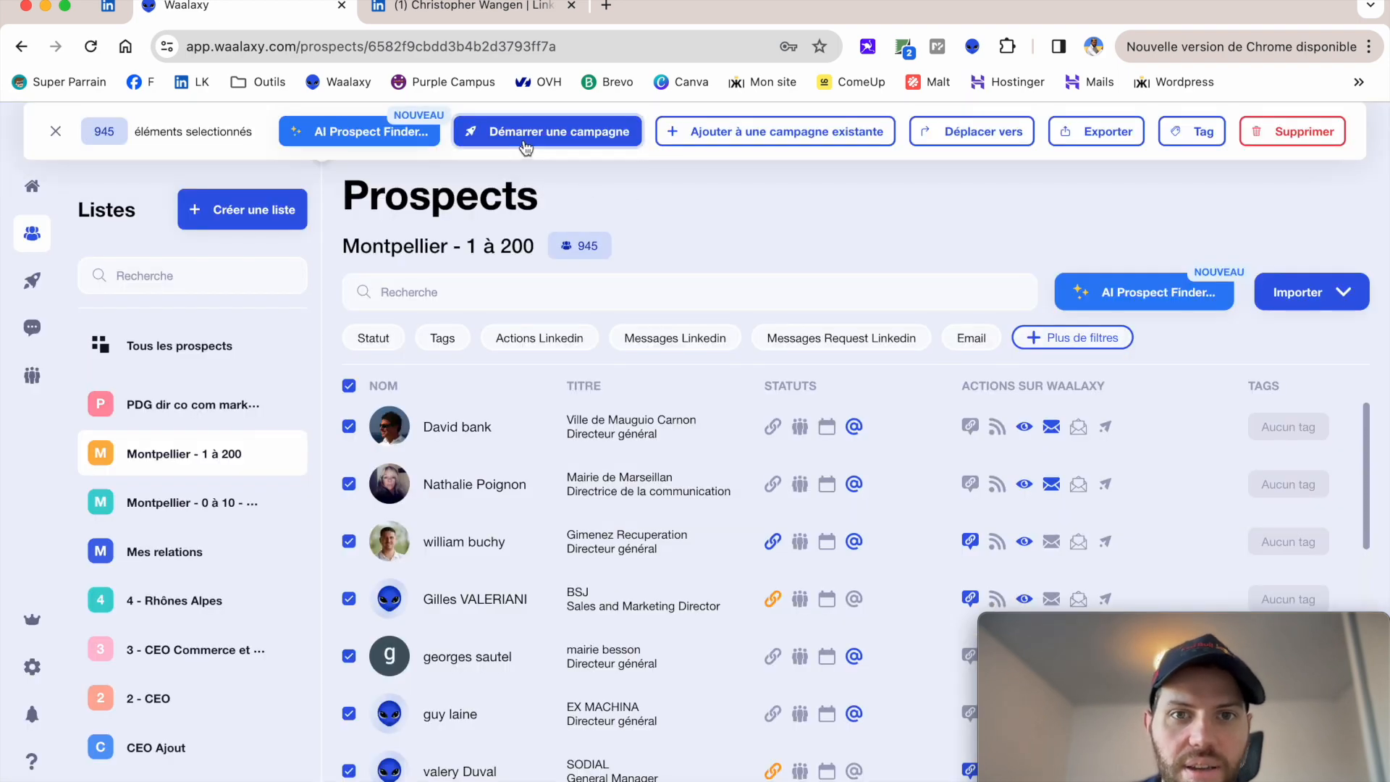
Reopen the sequence library for the selected prospects and filter it to sequences with Visite and Suivi.
left_click(548, 131)
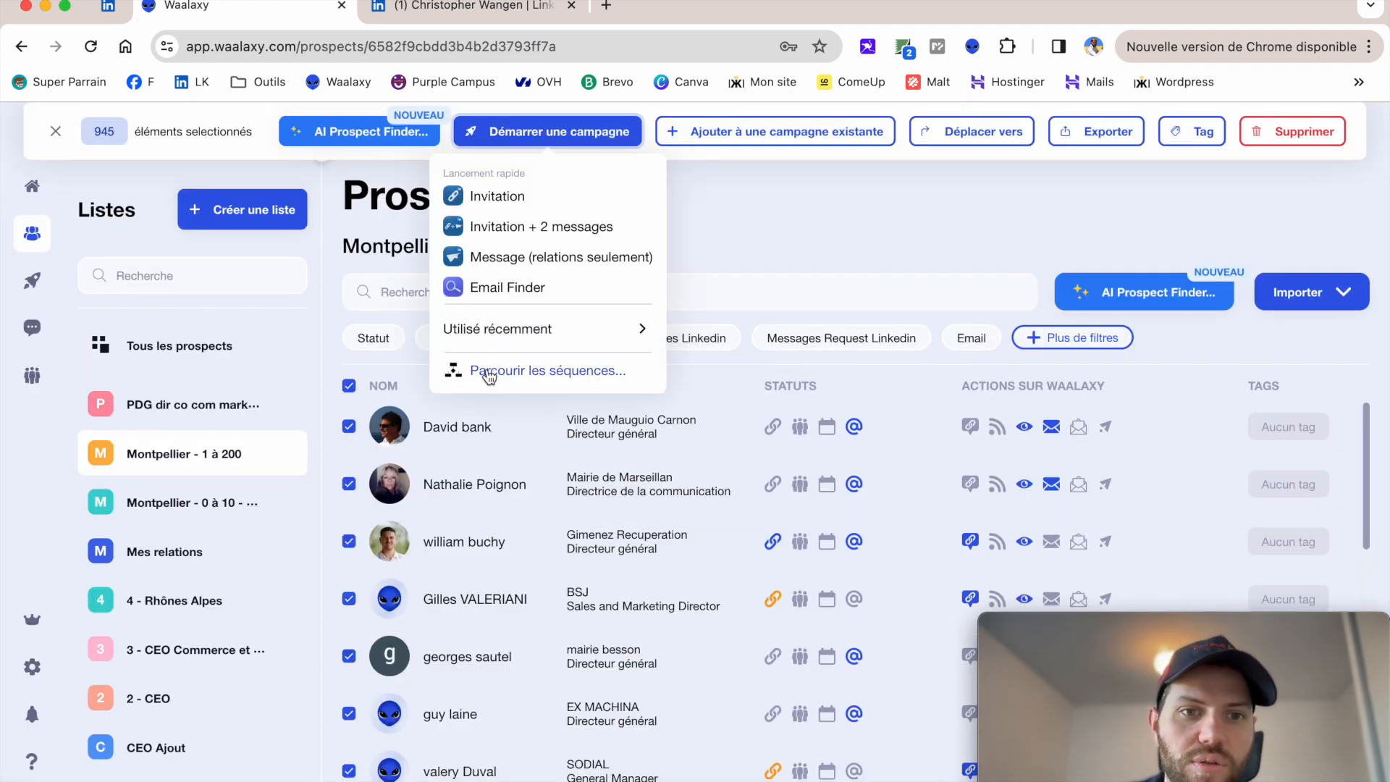
left_click(489, 369)
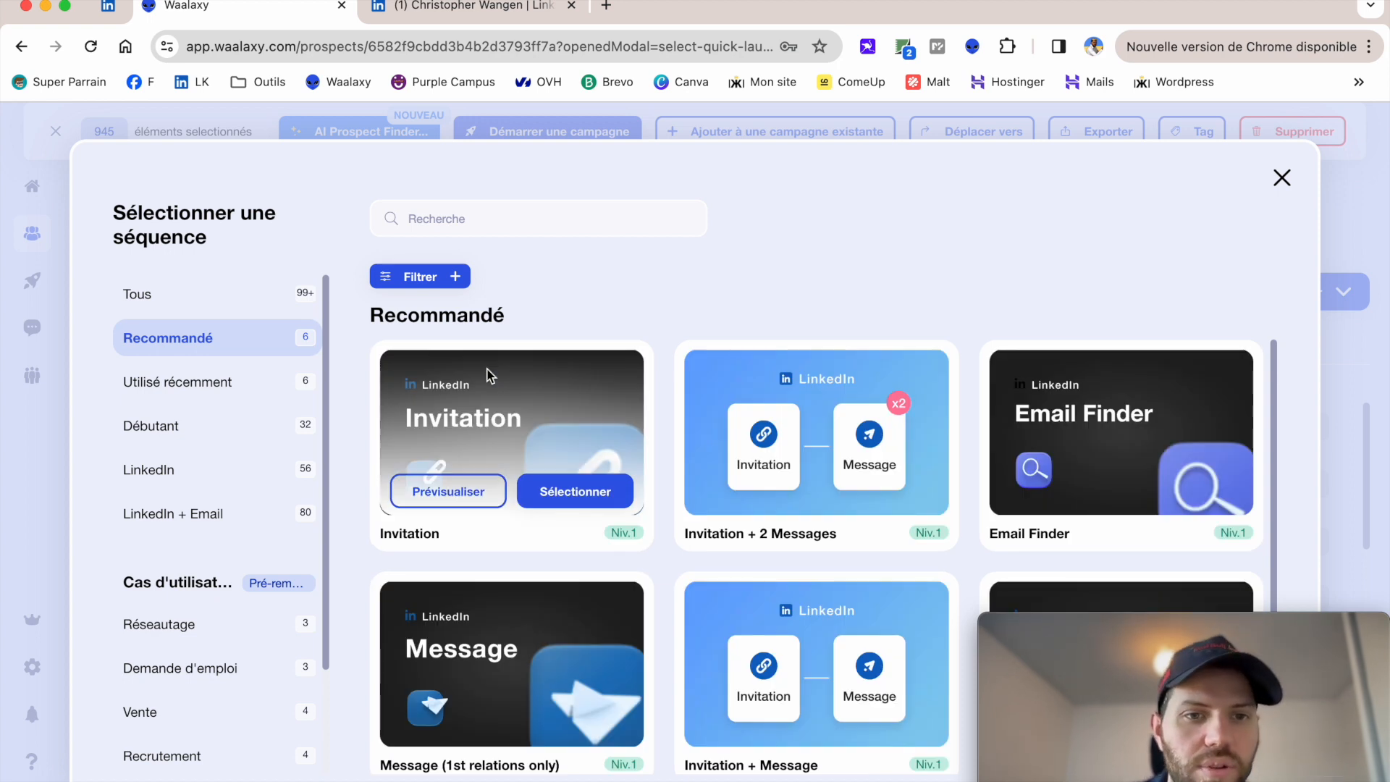
mouse_move(865, 435)
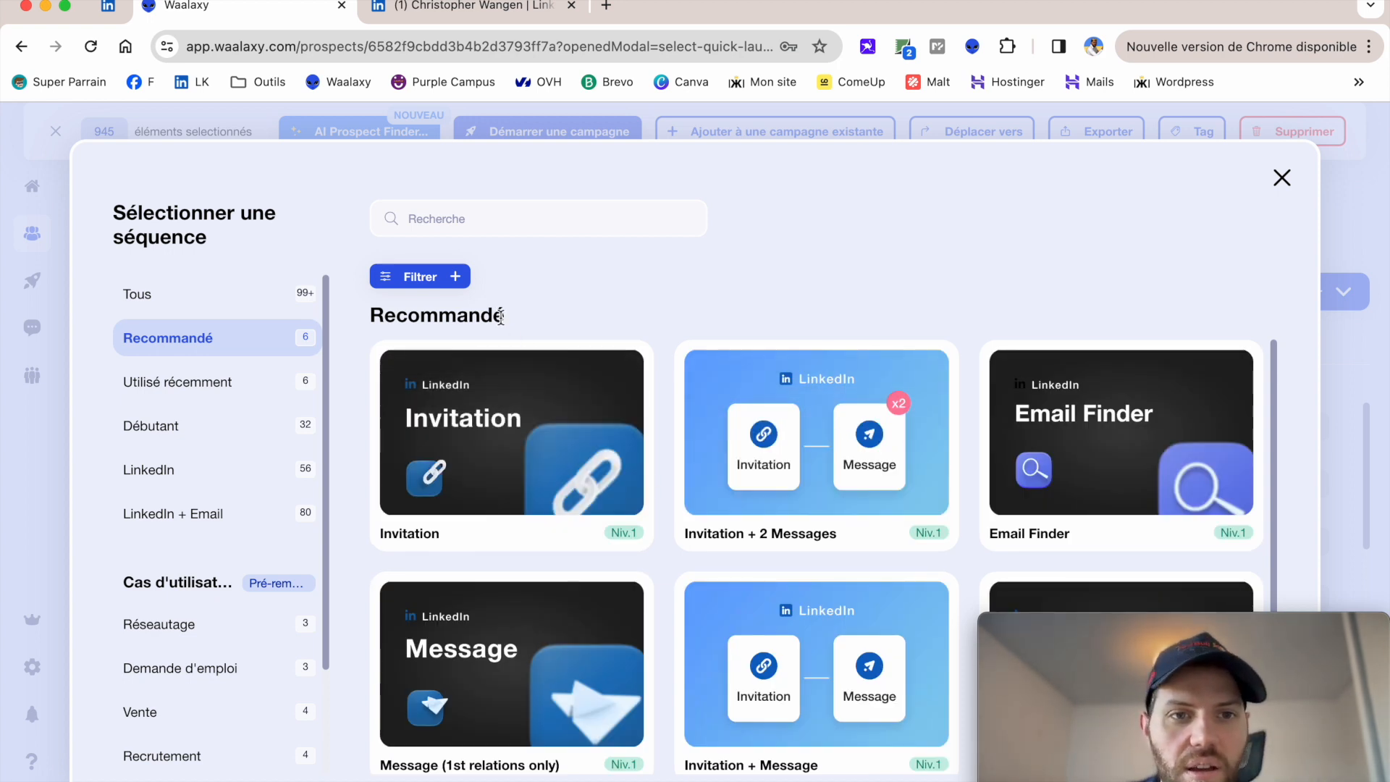
left_click(455, 277)
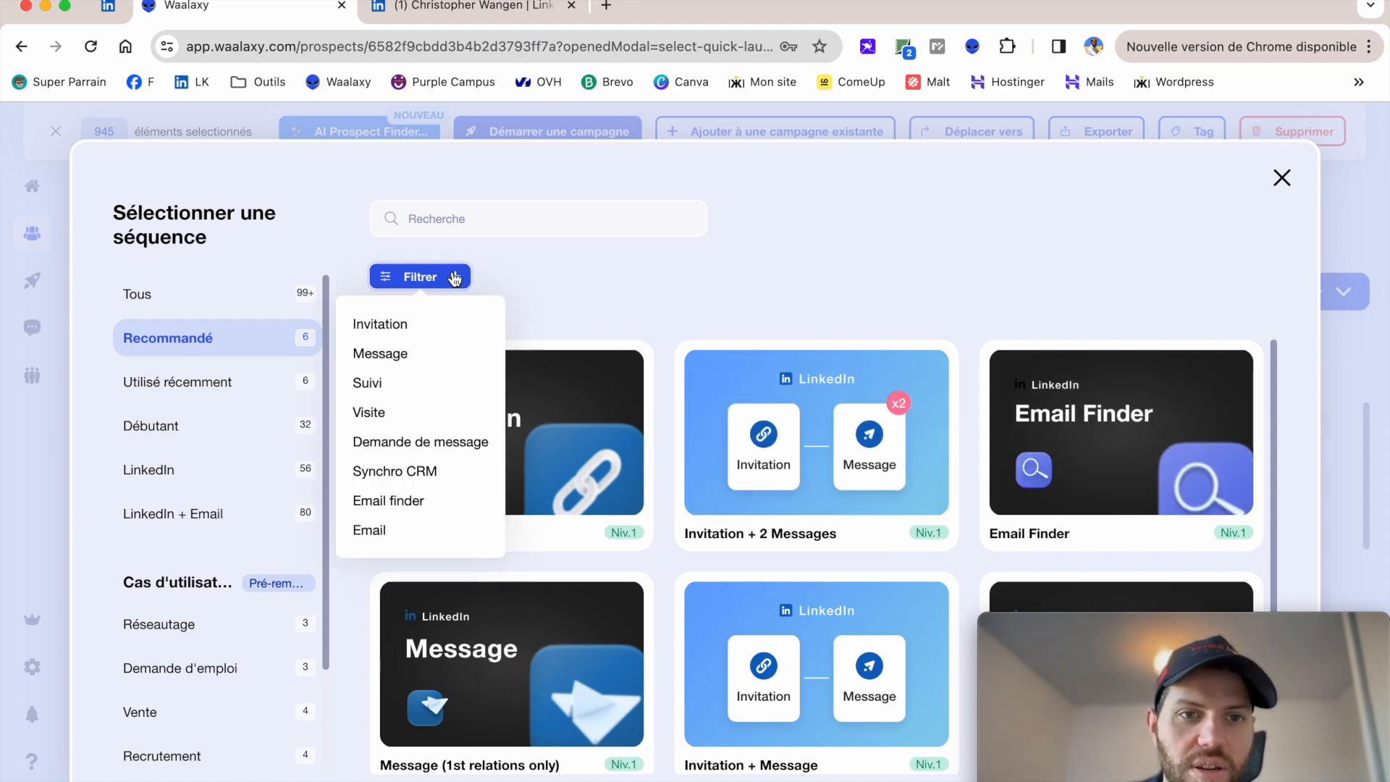
left_click(377, 412)
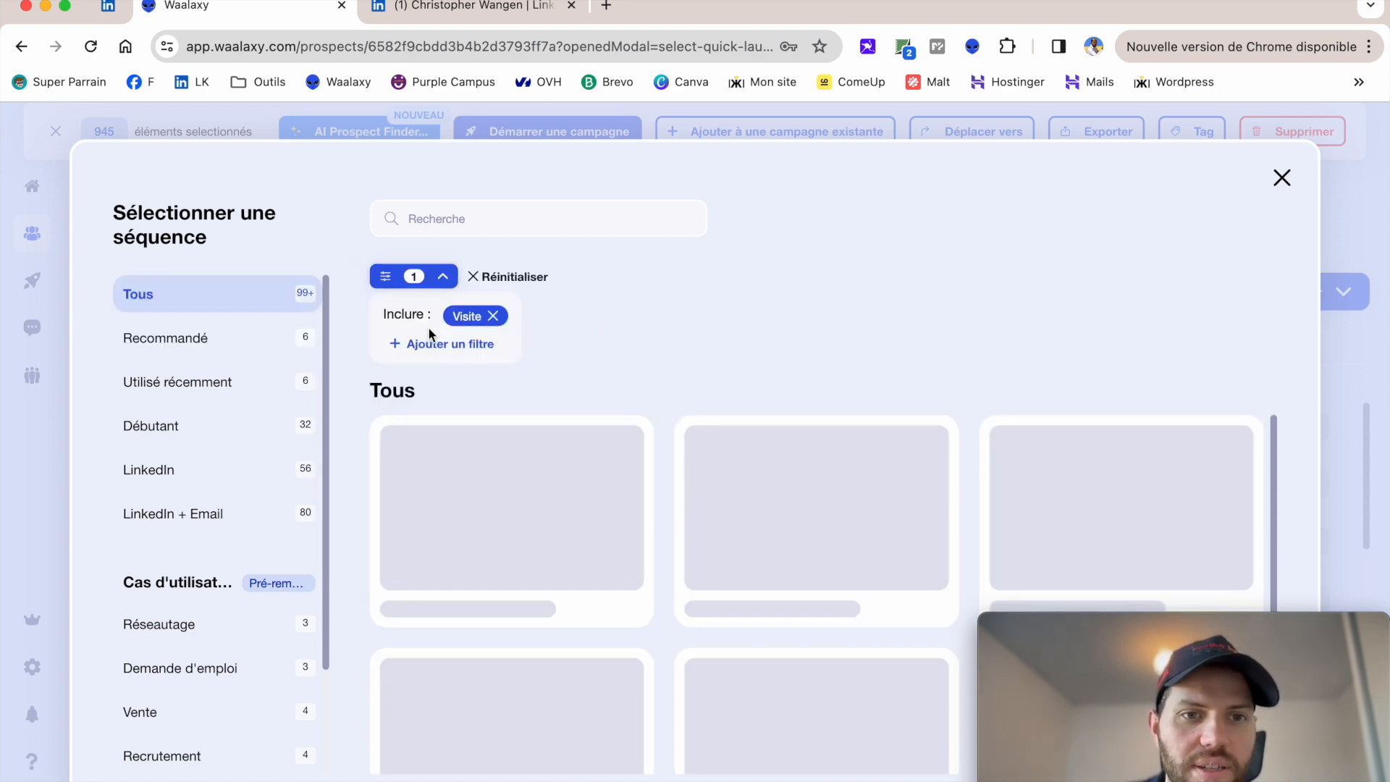
left_click(432, 348)
left_click(406, 444)
Add a Message filter to the sequence search and set its count to 2.
left_click(448, 346)
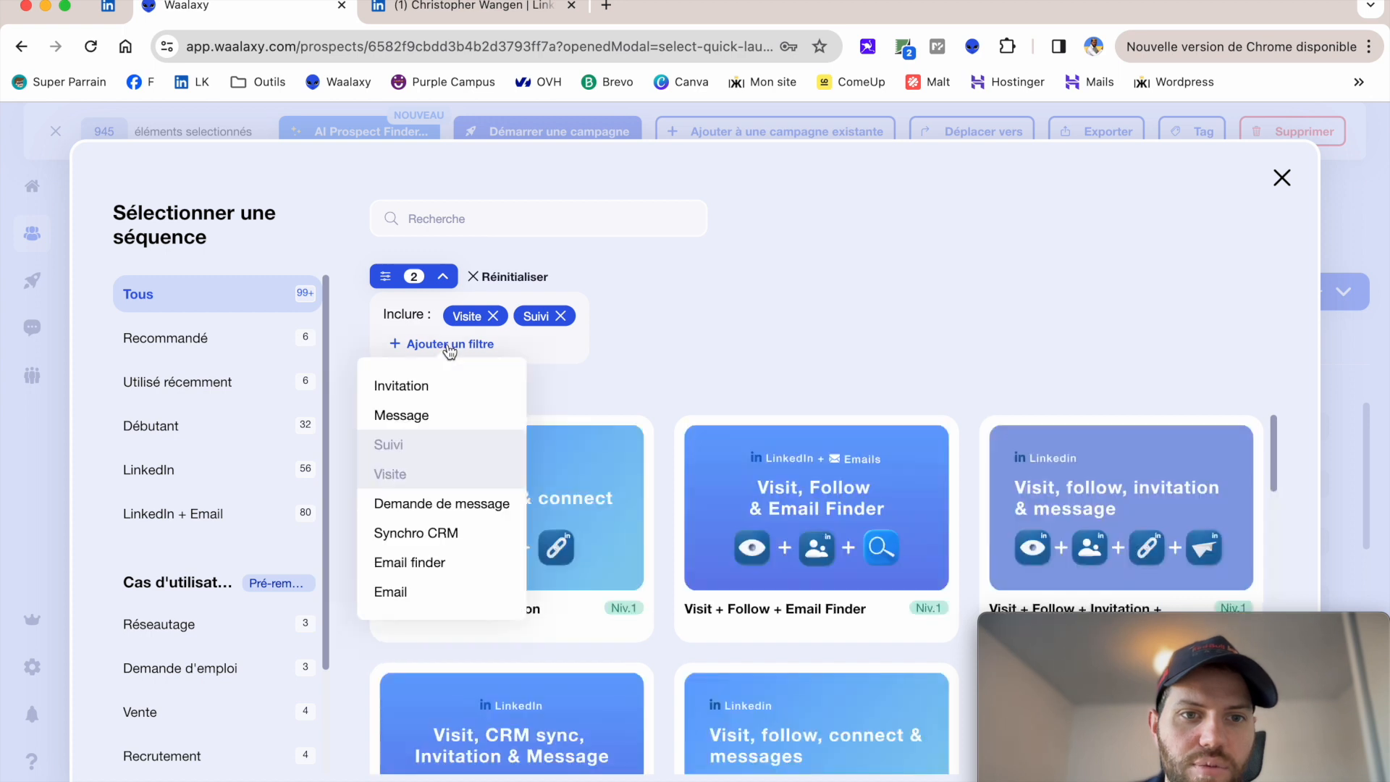
left_click(425, 417)
left_click(600, 315)
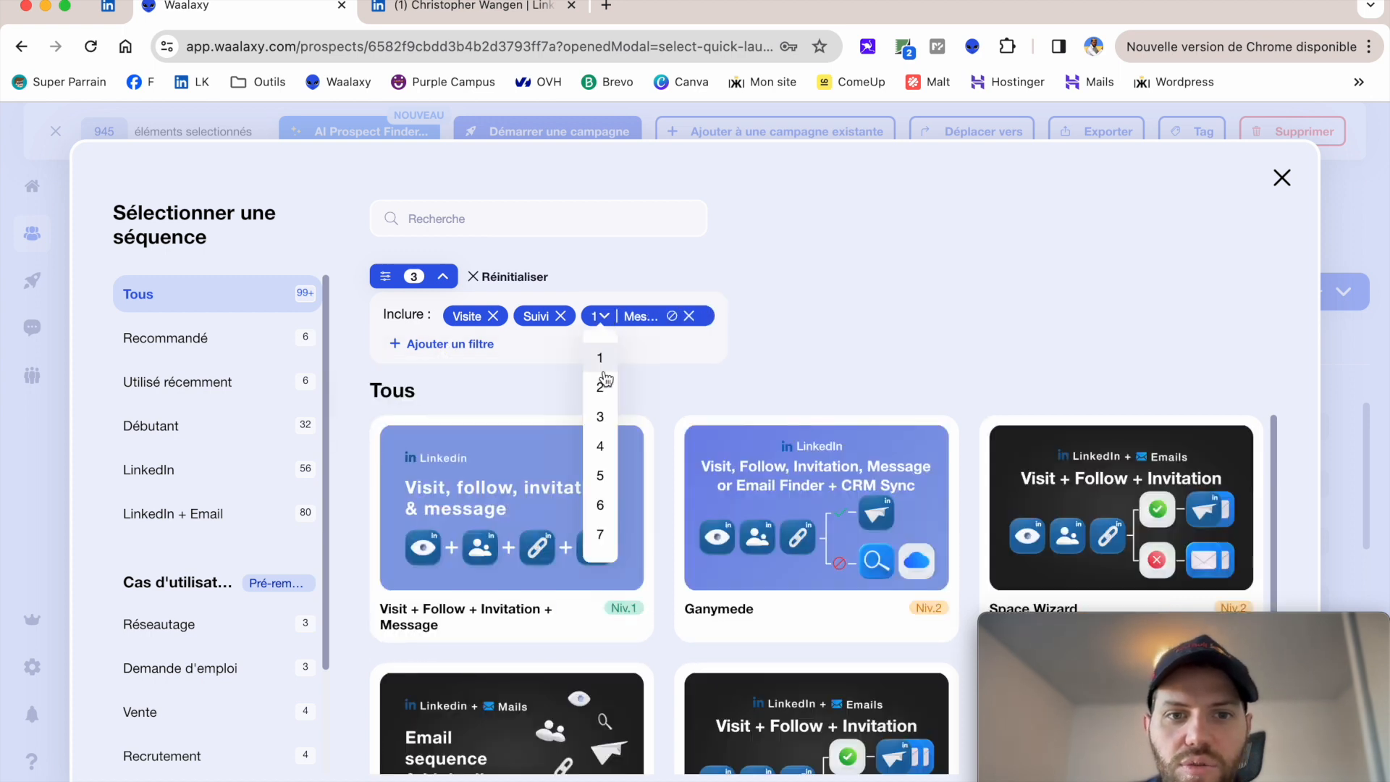
left_click(601, 387)
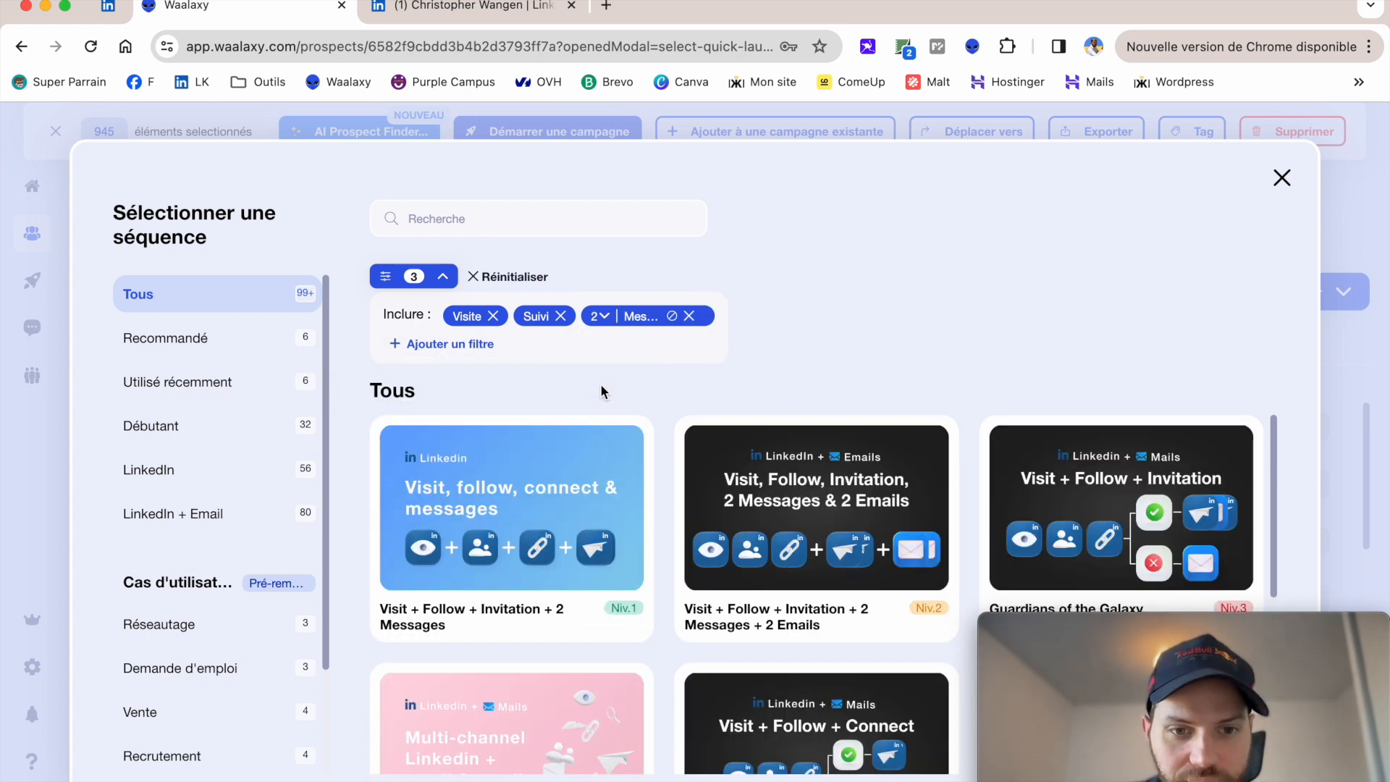
Select the Visit + Follow + Invitation + 2 Messages sequence, continue with the eligible prospects and keep the default campaign name.
mouse_move(486, 452)
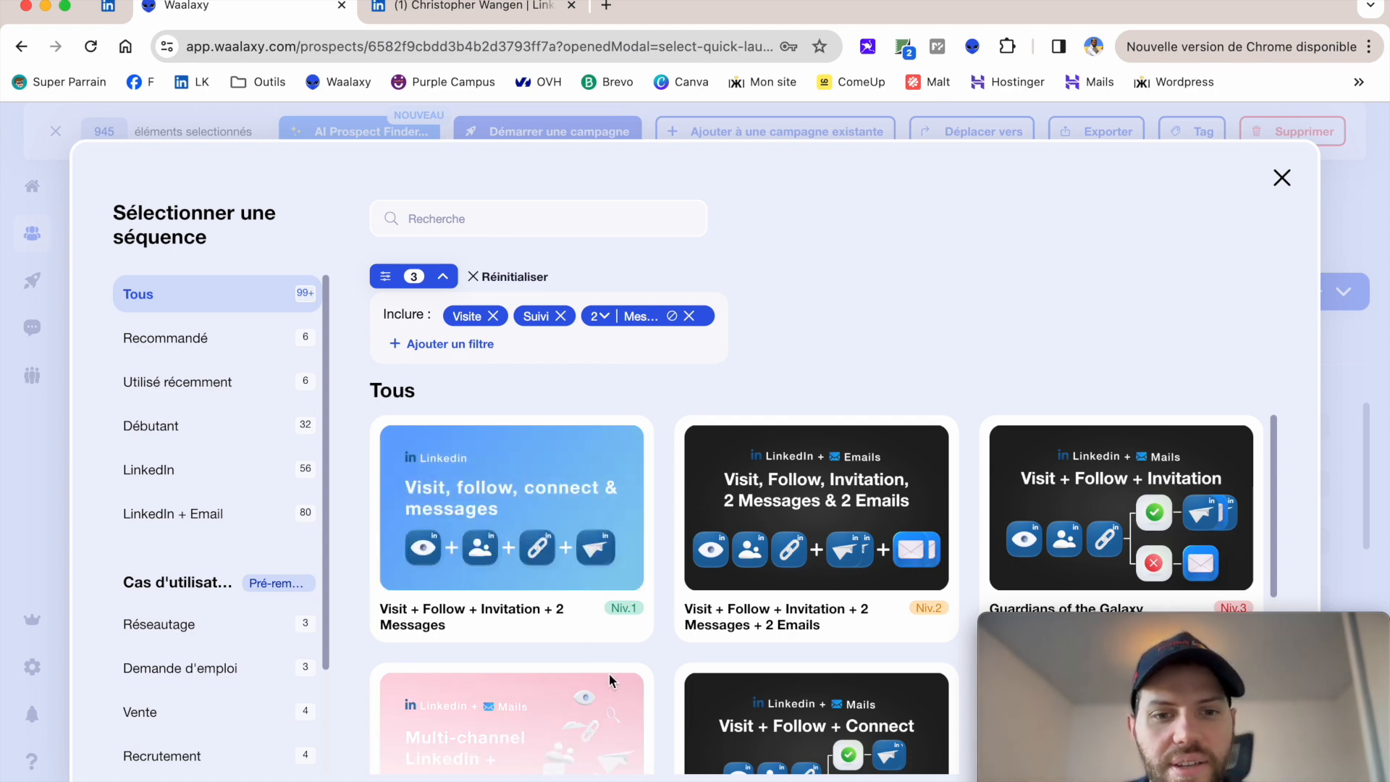
mouse_move(571, 640)
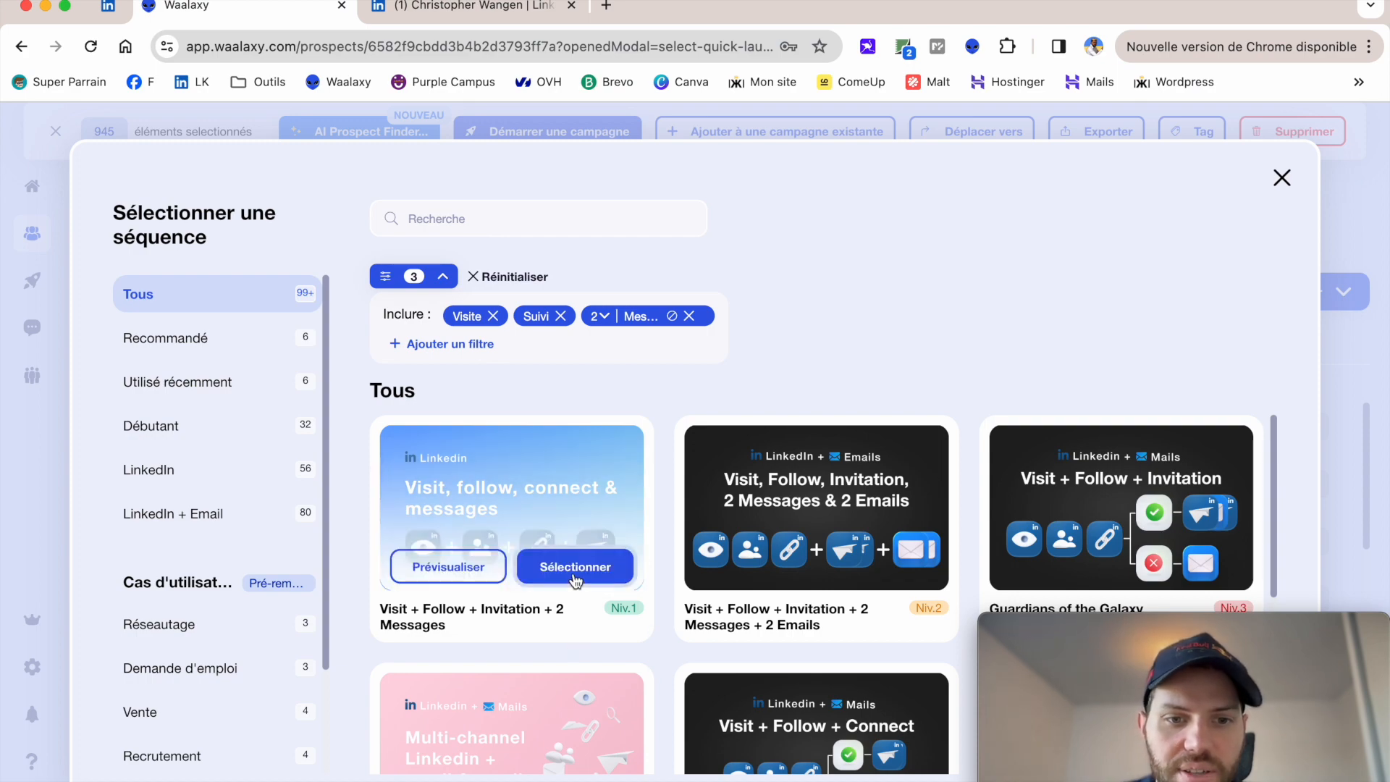
left_click(572, 579)
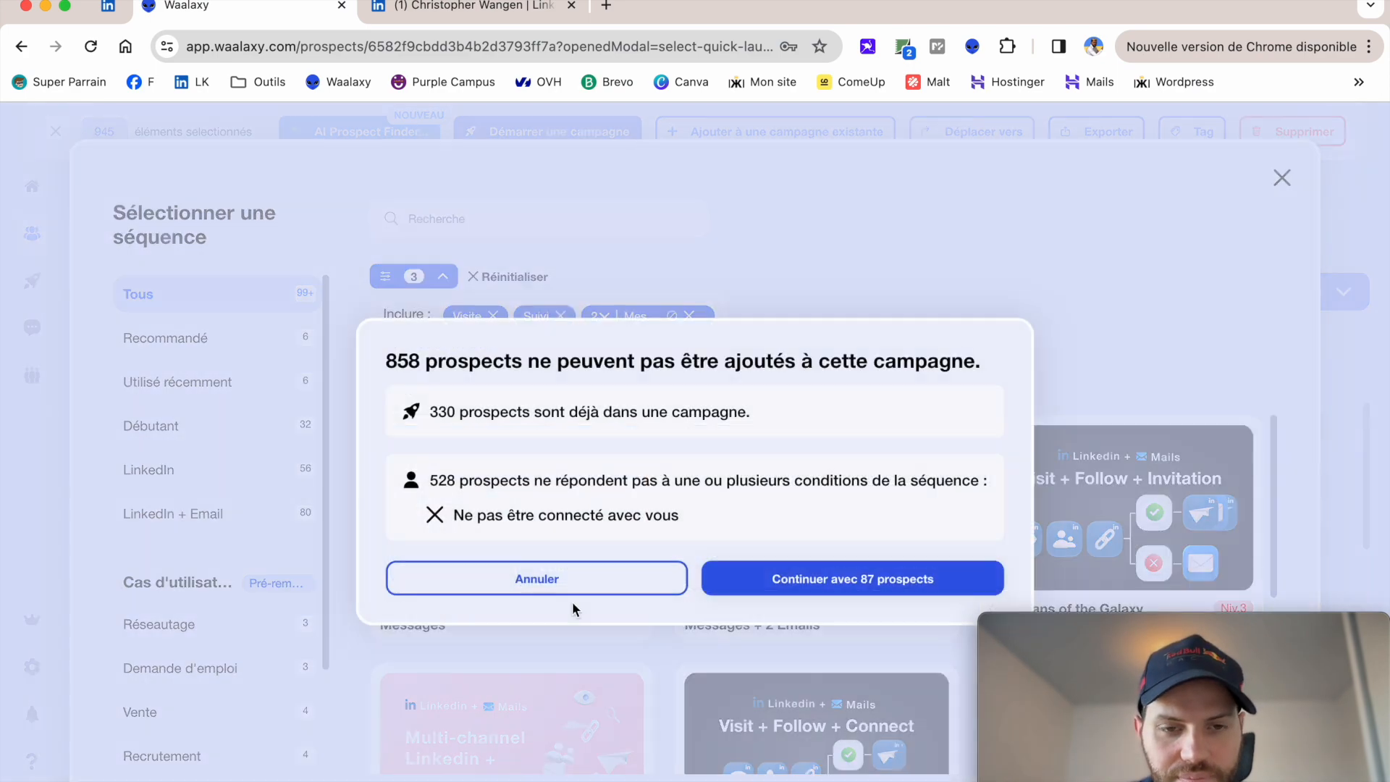
left_click(804, 572)
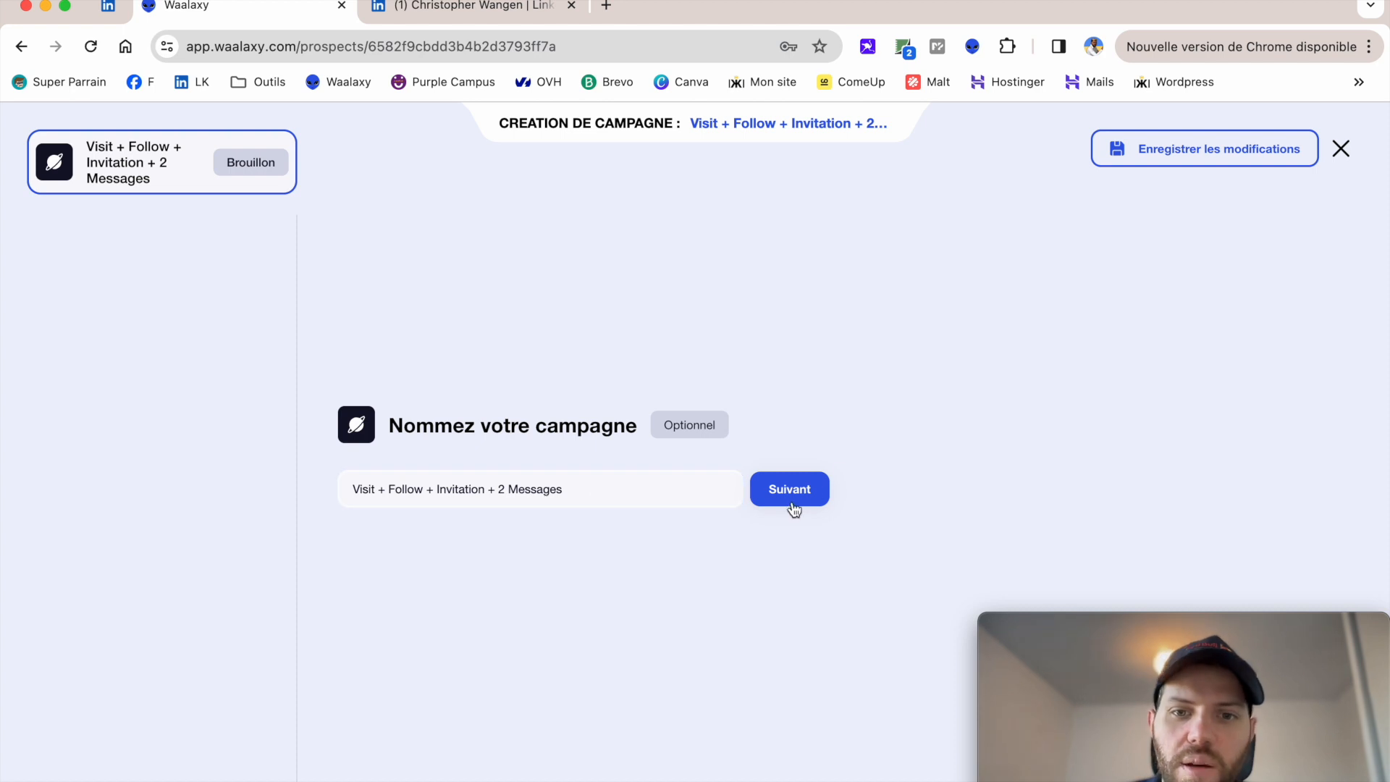
left_click(790, 492)
Accept the profile visit stage and set the delay after it to 0 jours.
left_click(743, 519)
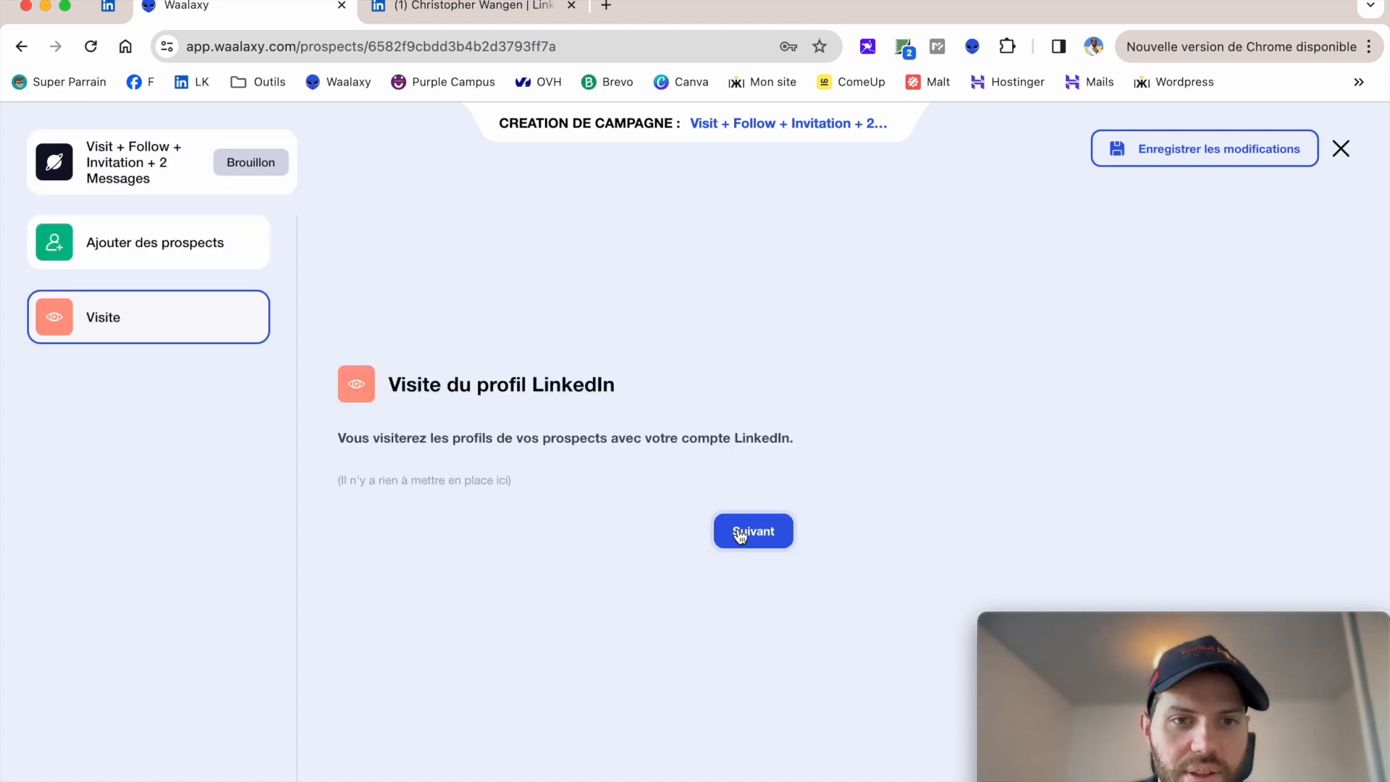
left_click(483, 466)
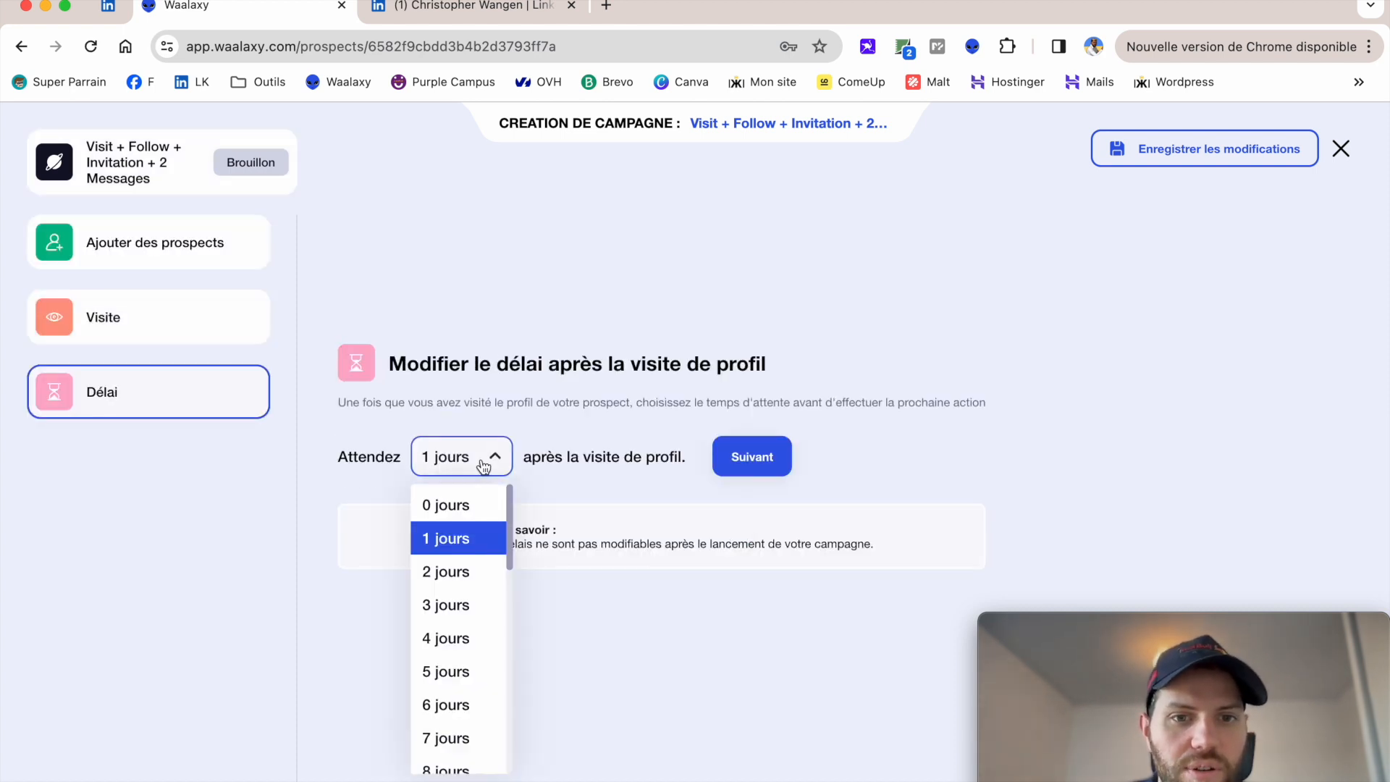
left_click(477, 503)
left_click(766, 455)
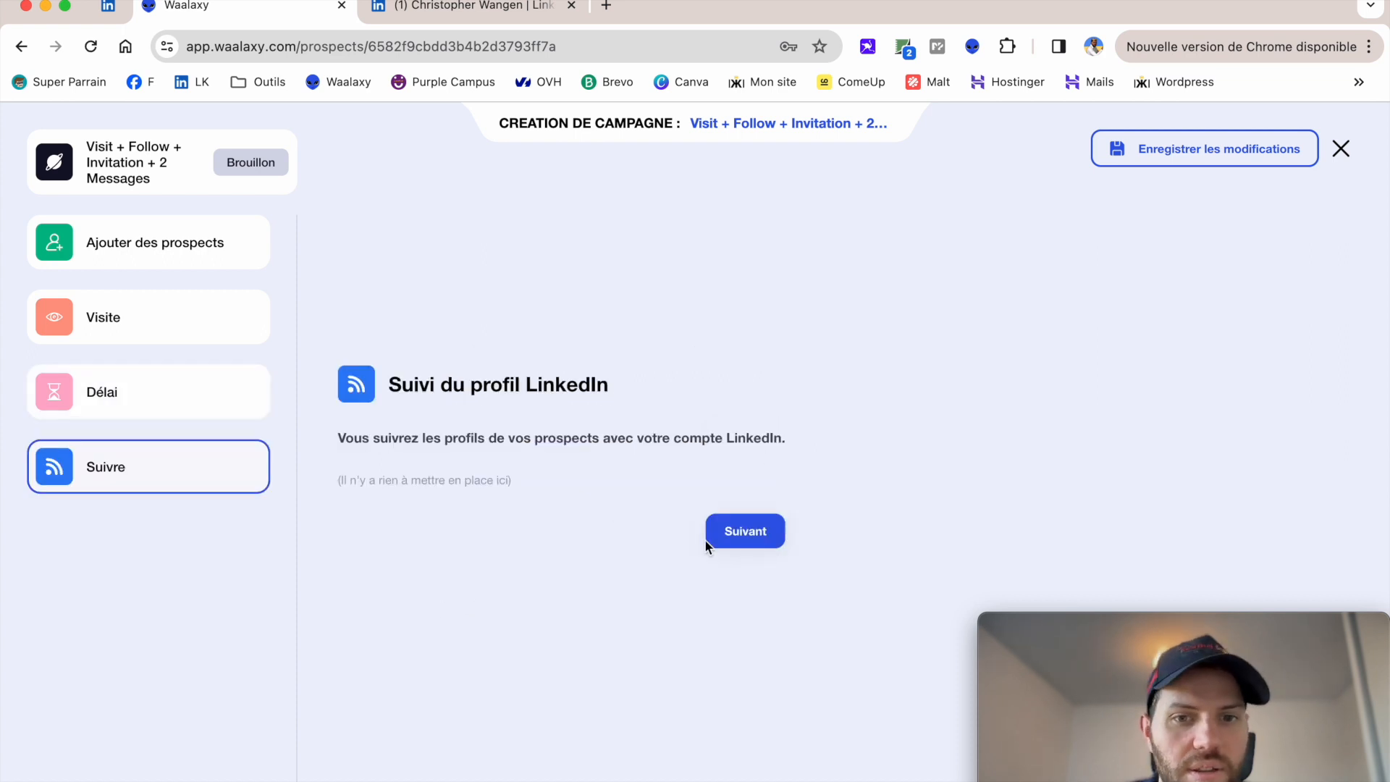
Set the delay after the profile follow to 0 jours and leave the invitation without a note.
left_click(733, 535)
left_click(481, 469)
left_click(478, 504)
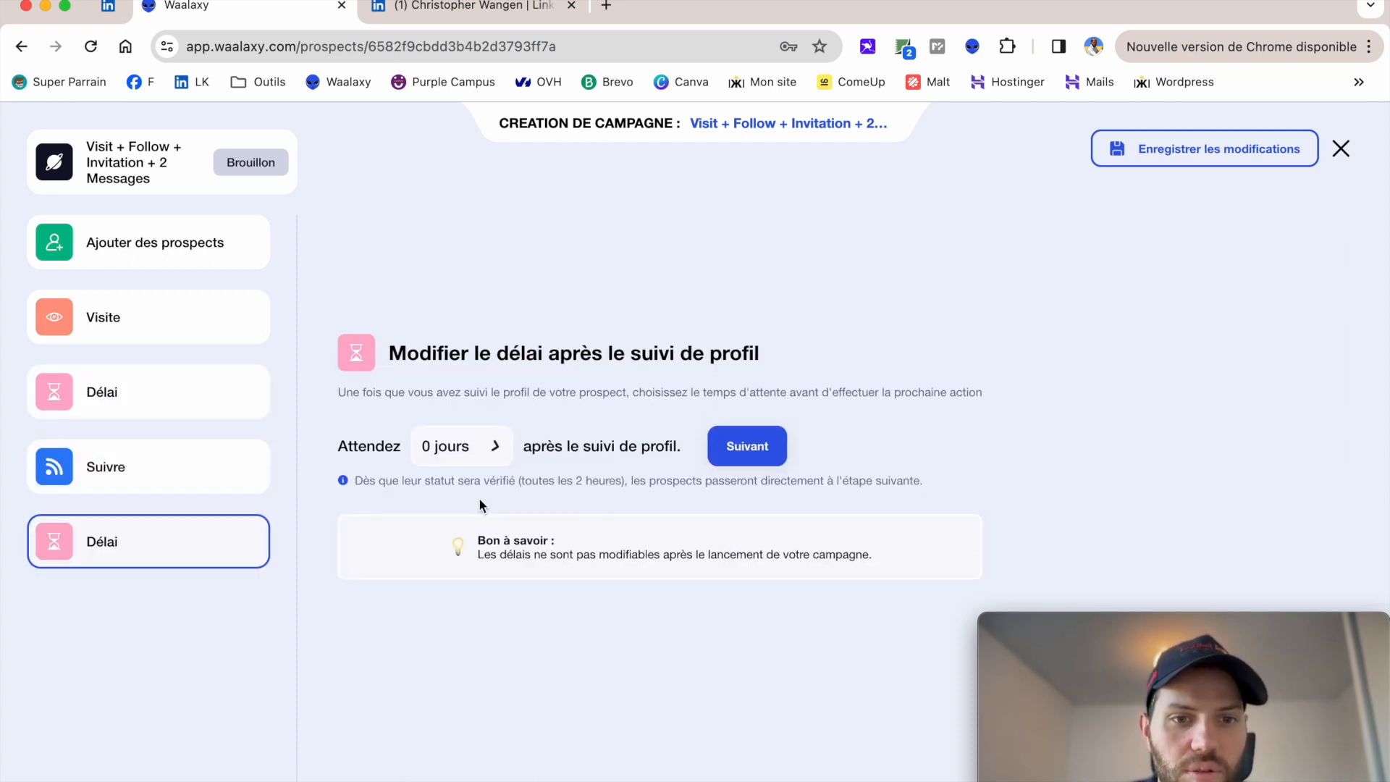
left_click(760, 458)
left_click(705, 536)
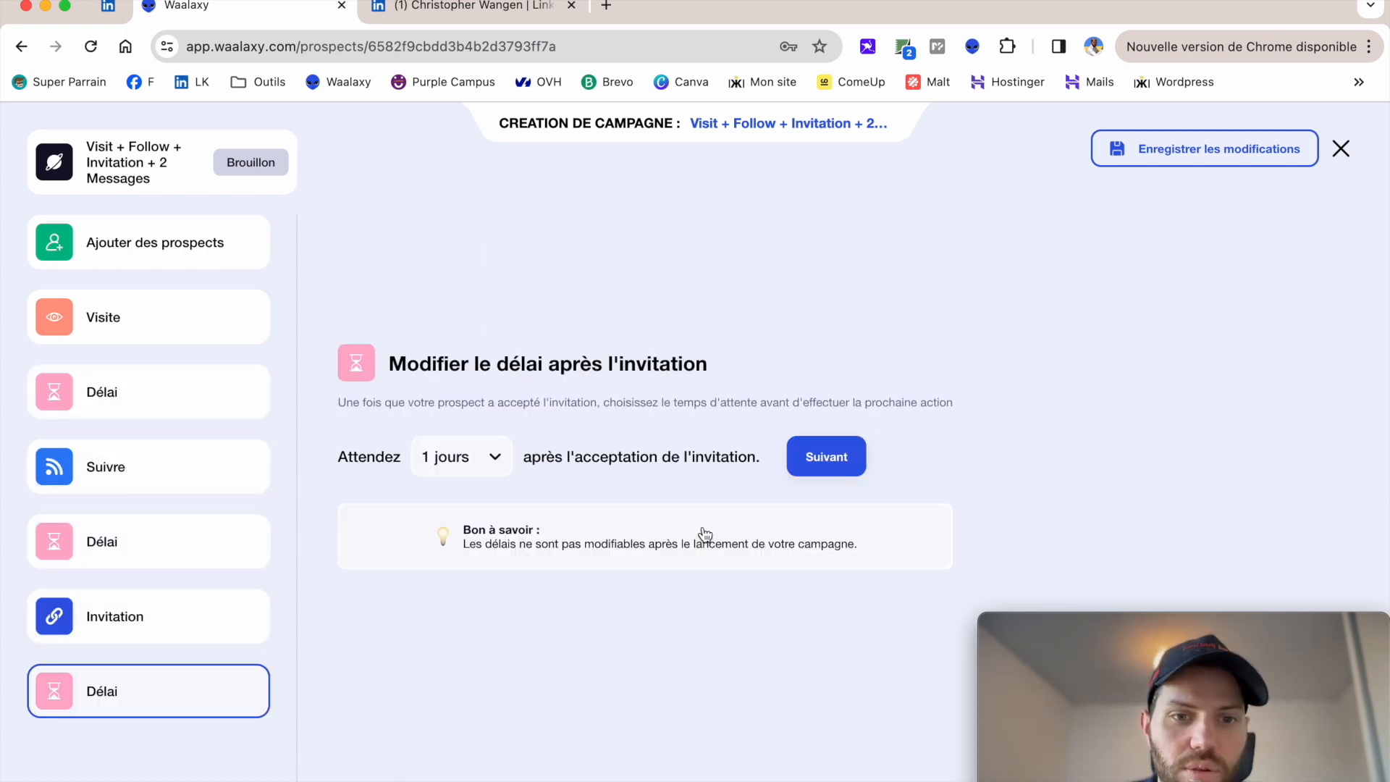
Set the delay after the invitation's acceptance to 2 jours and continue to the first message.
left_click(436, 451)
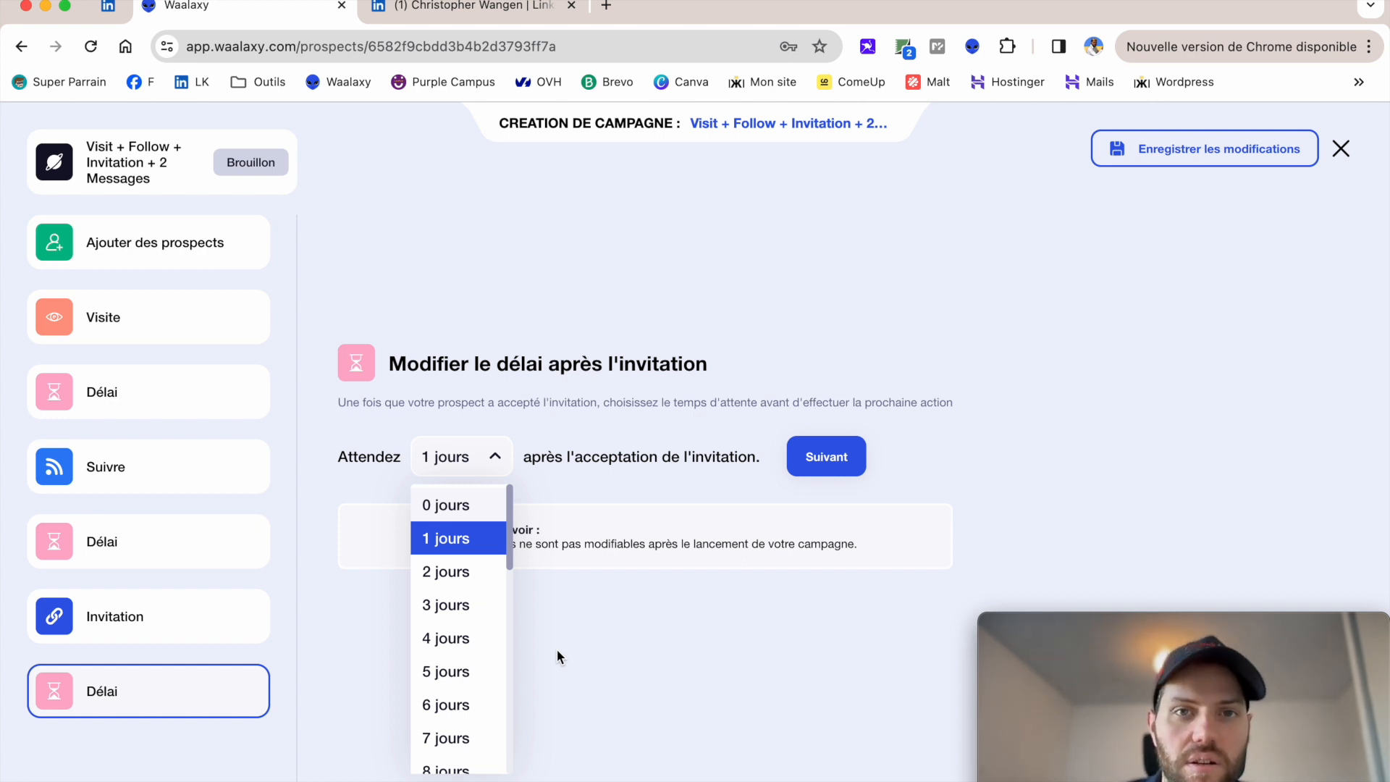
left_click(452, 577)
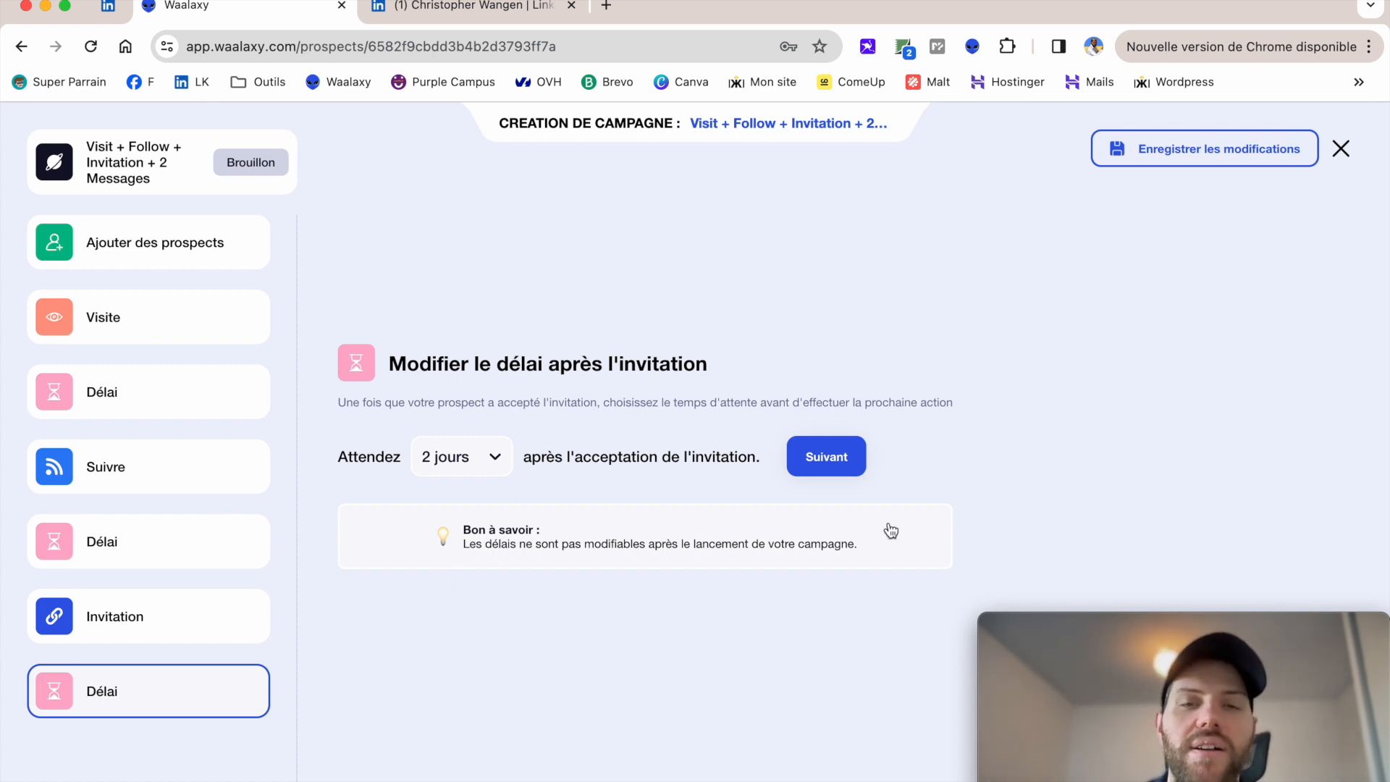
left_click(823, 462)
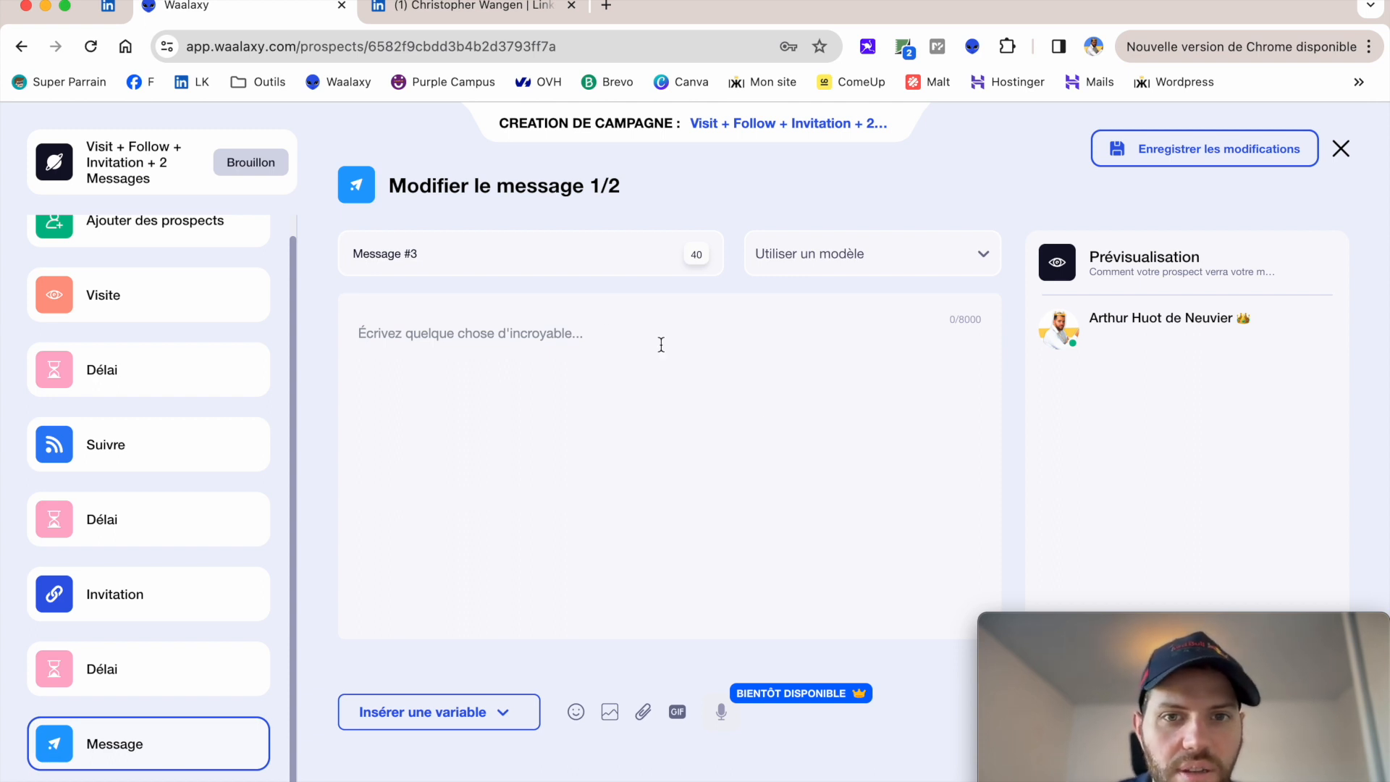
Load the saved Cas client #2 template into message 1/2.
left_click(869, 265)
scroll(877, 467, "down", 5)
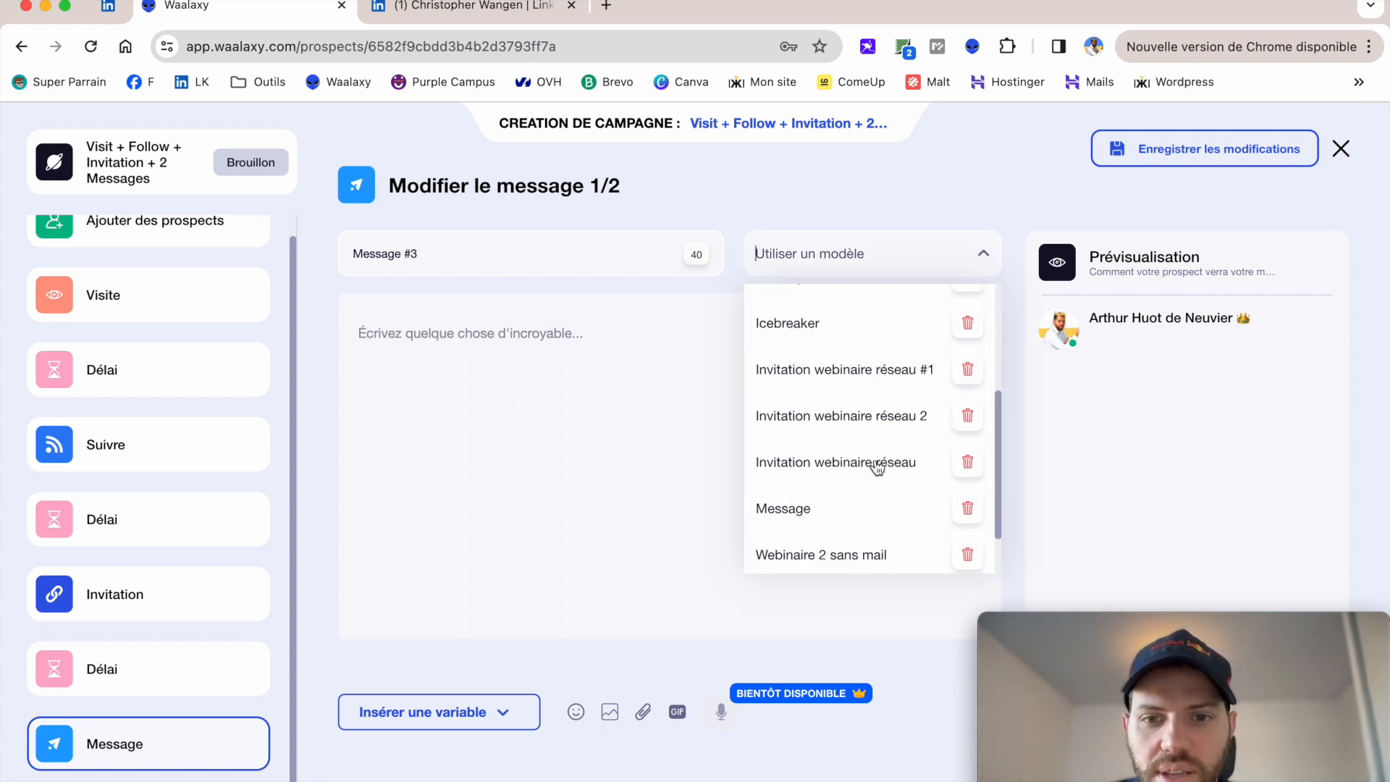
scroll(878, 467, "up", 5)
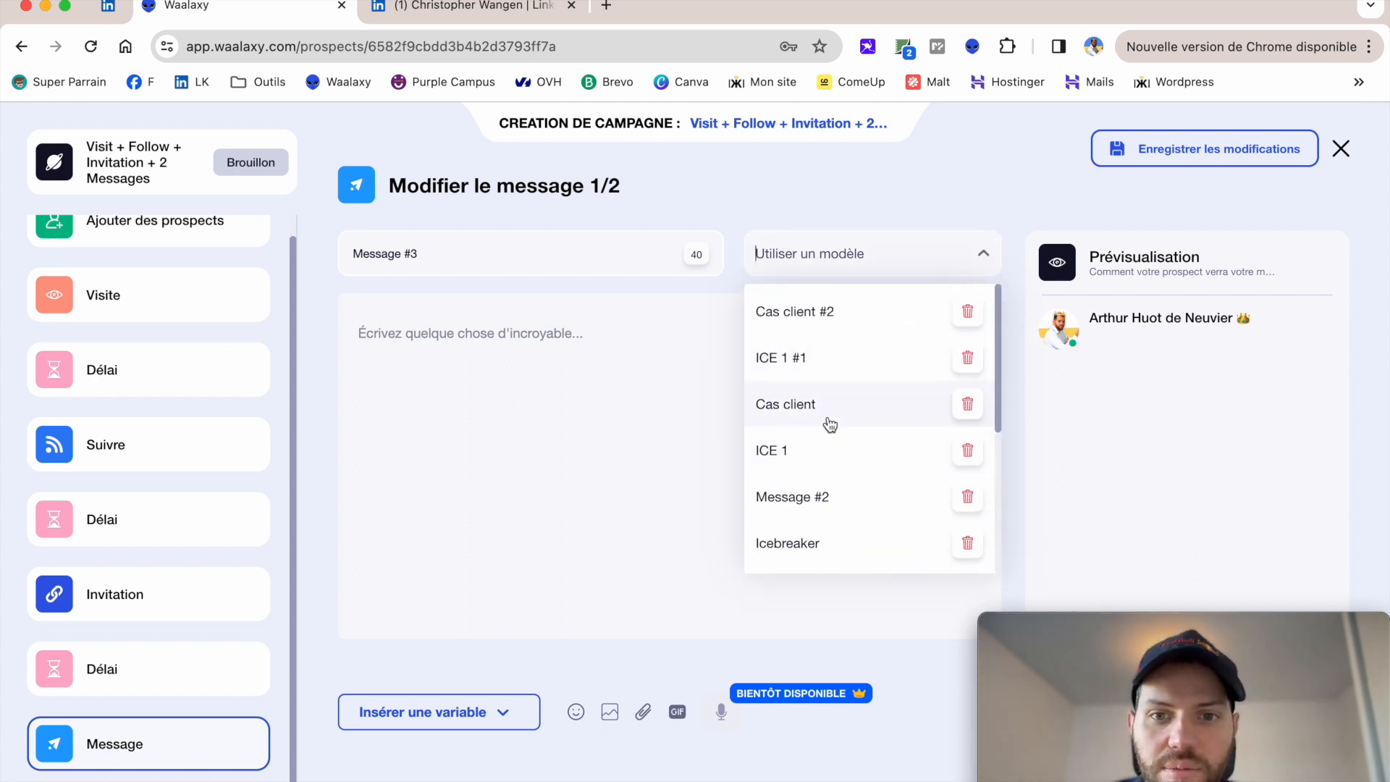
left_click(805, 316)
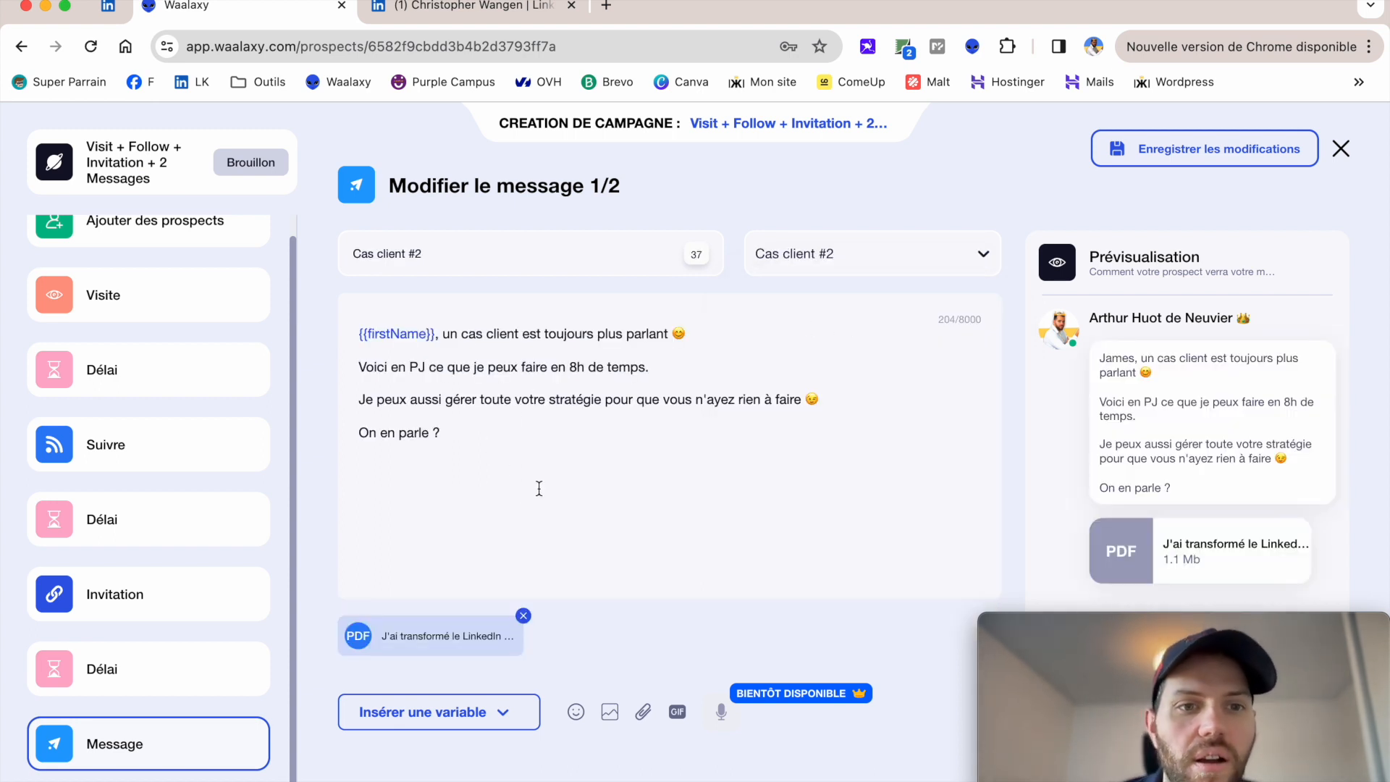
Delete all the template text from message 1/2.
left_click(929, 270)
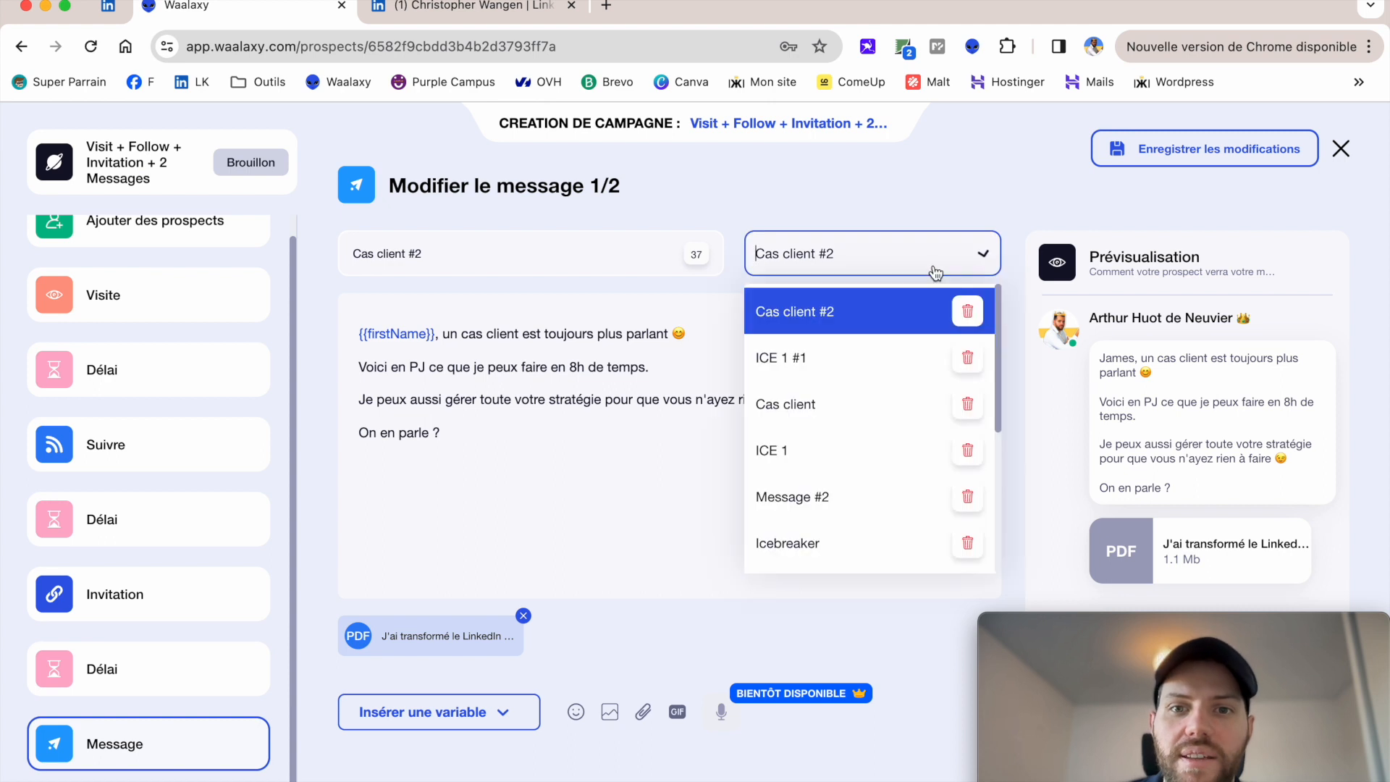
left_click(537, 400)
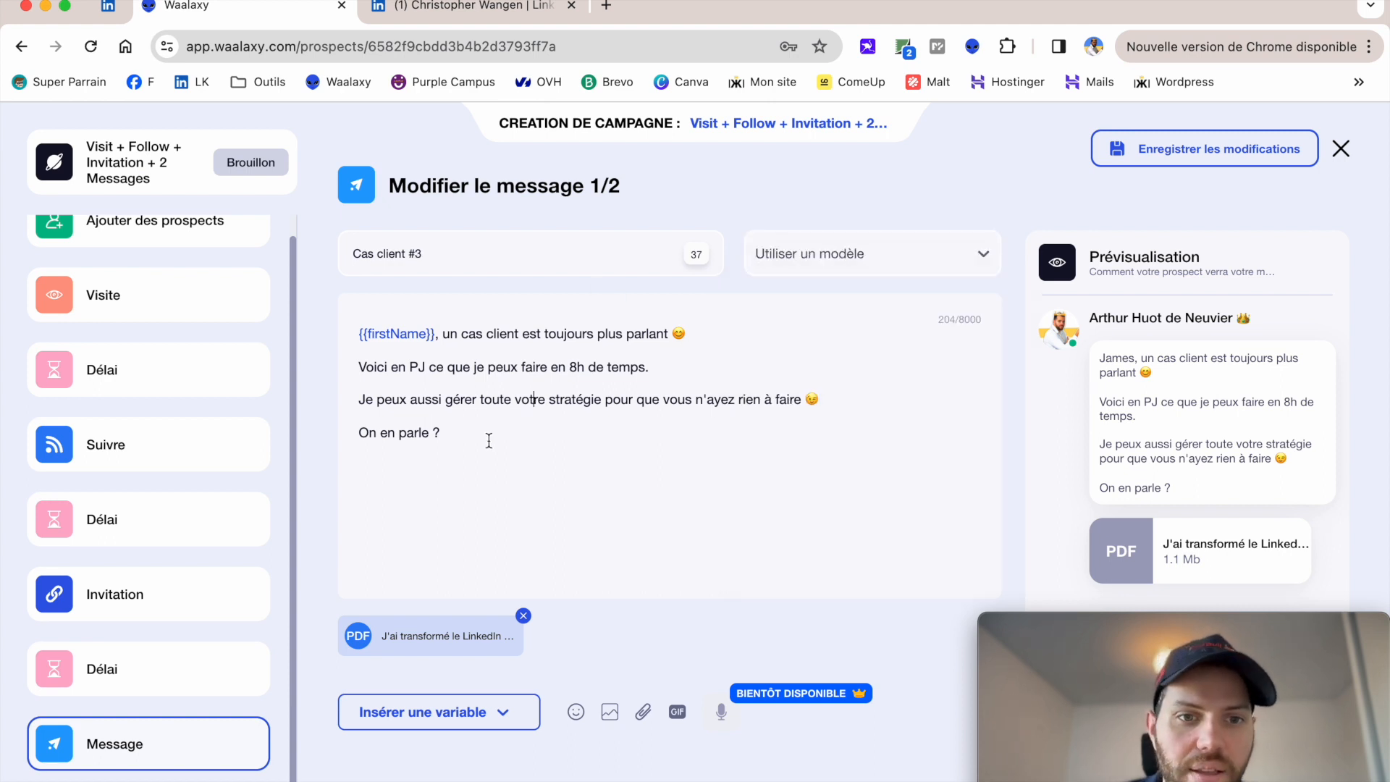
left_click_drag(487, 441, 357, 323)
key("BackSpace")
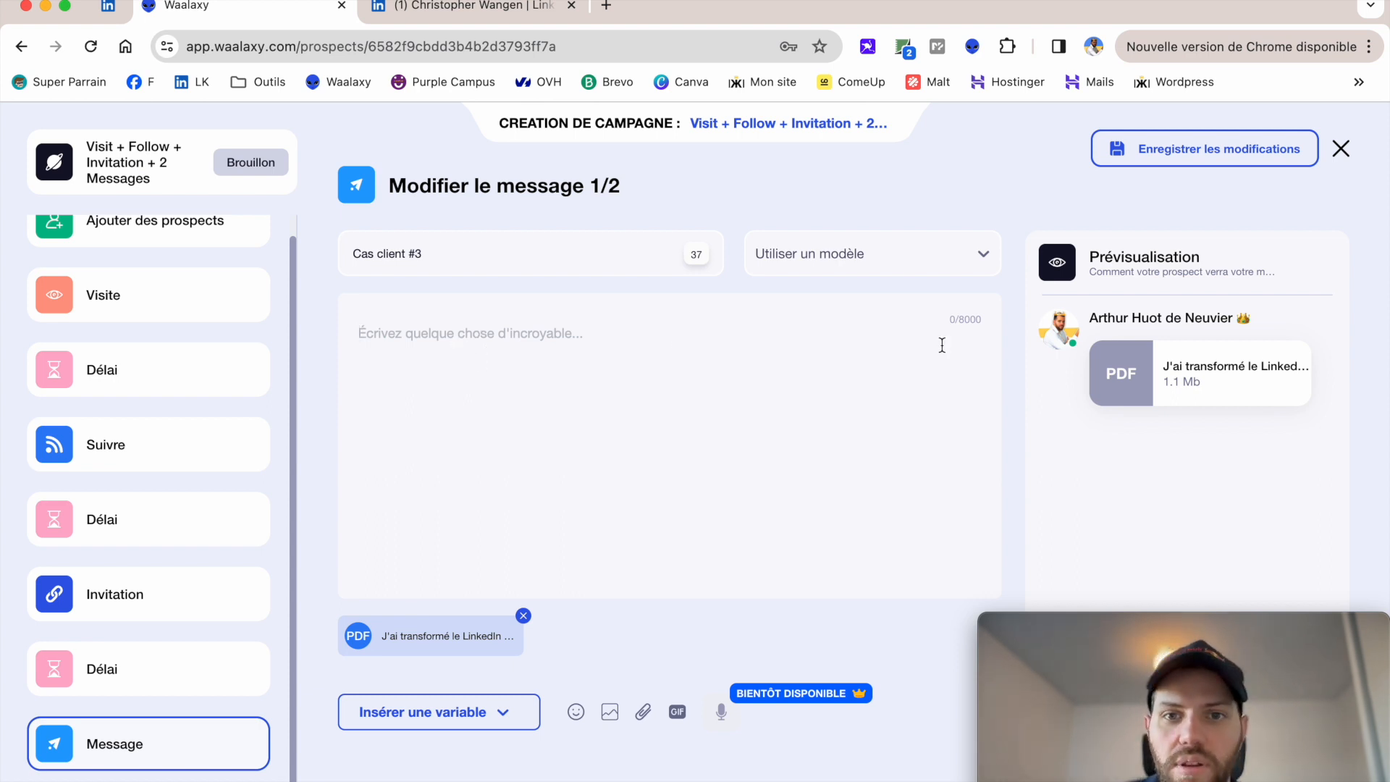
Try the Cas client #2 and Cas client templates in message 1/2, ending with the Icebreaker template.
left_click(969, 269)
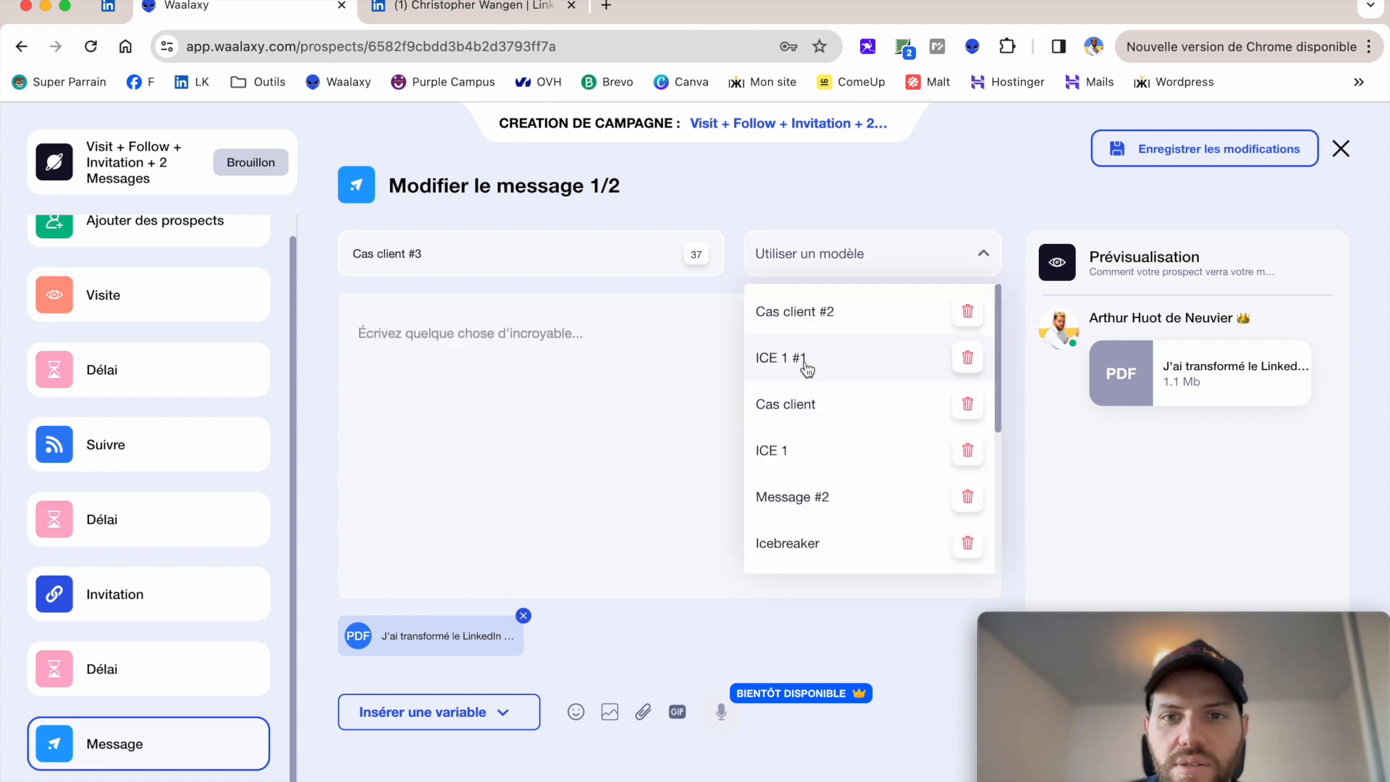
left_click(792, 319)
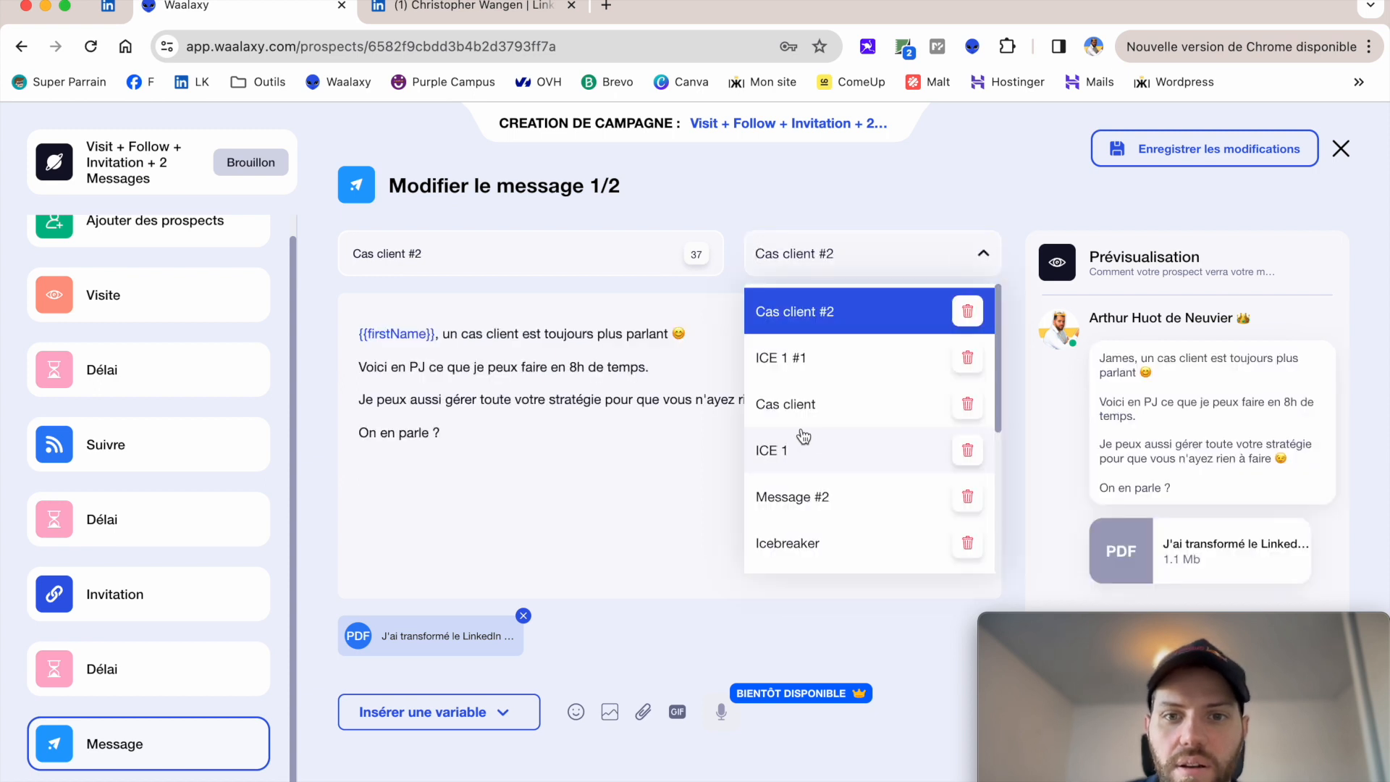
left_click(797, 414)
left_click(805, 255)
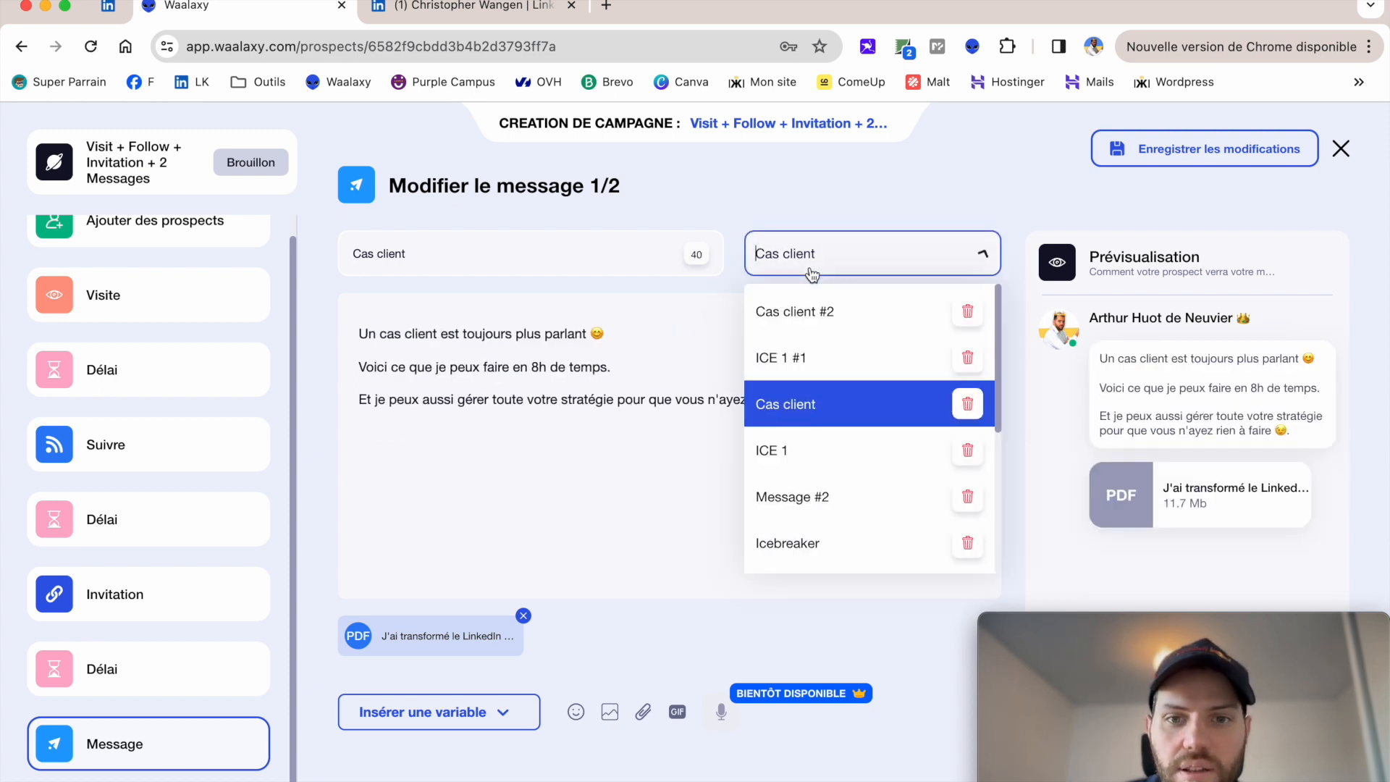
scroll(791, 469, "down", 1)
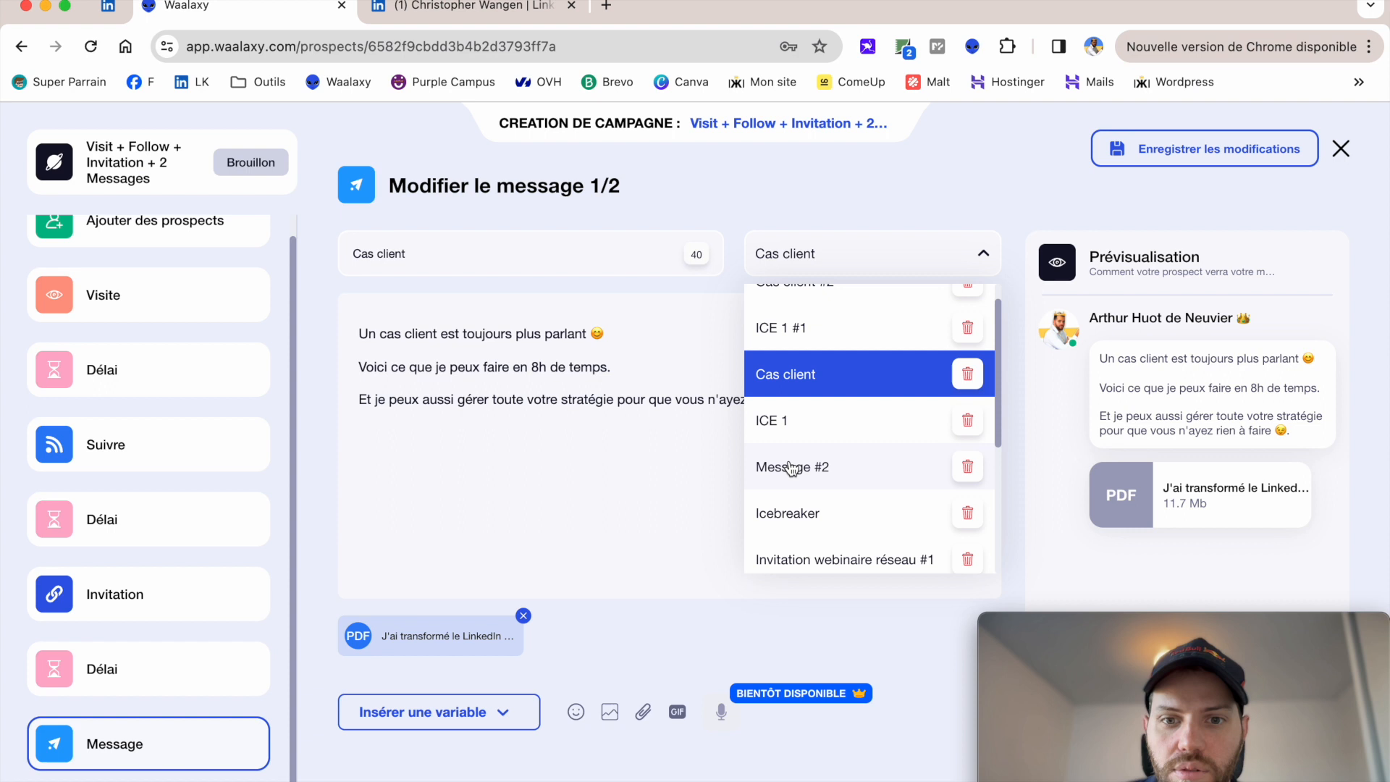
left_click(791, 509)
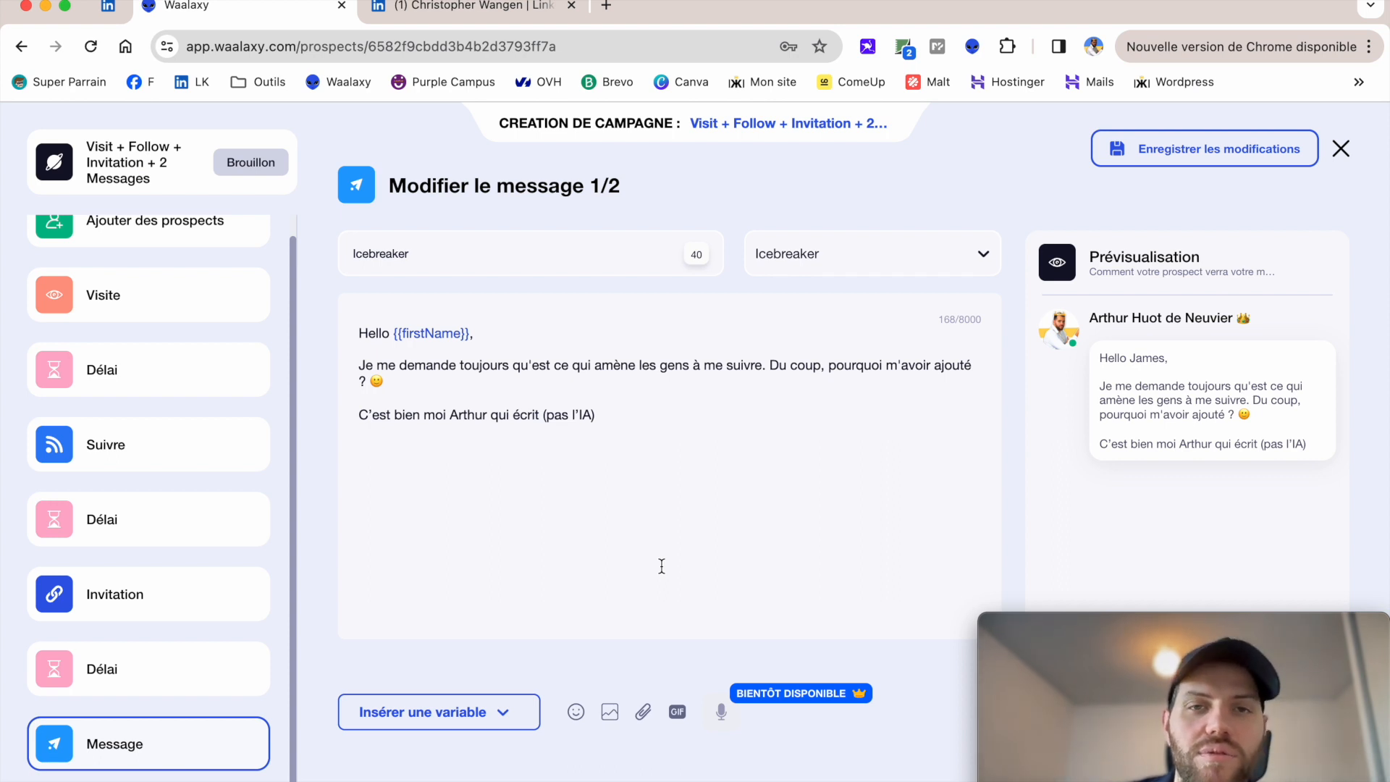
Add an extra blank line before the closing sentence of the Icebreaker message.
left_click(429, 400)
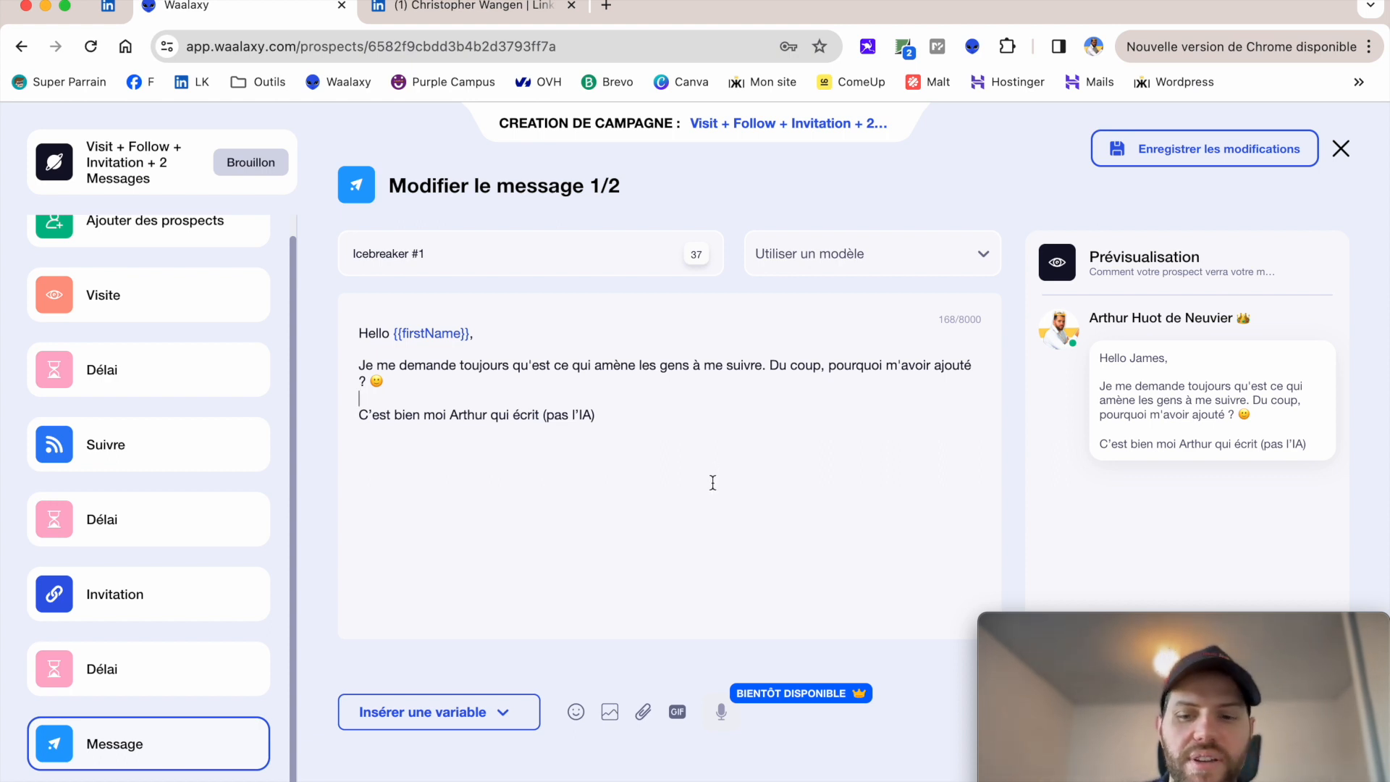
key("Return")
key("Return")
key("BackSpace")
key("BackSpace")
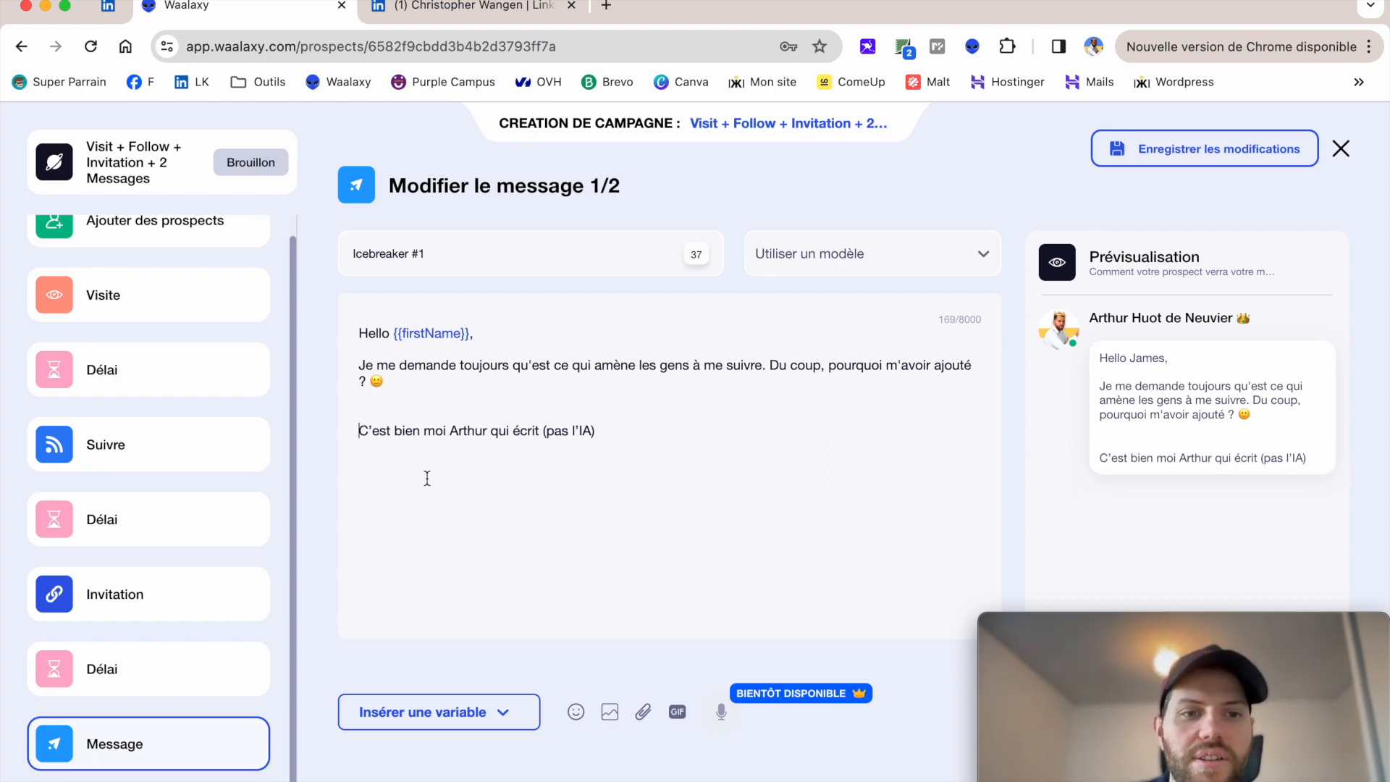
key("Return")
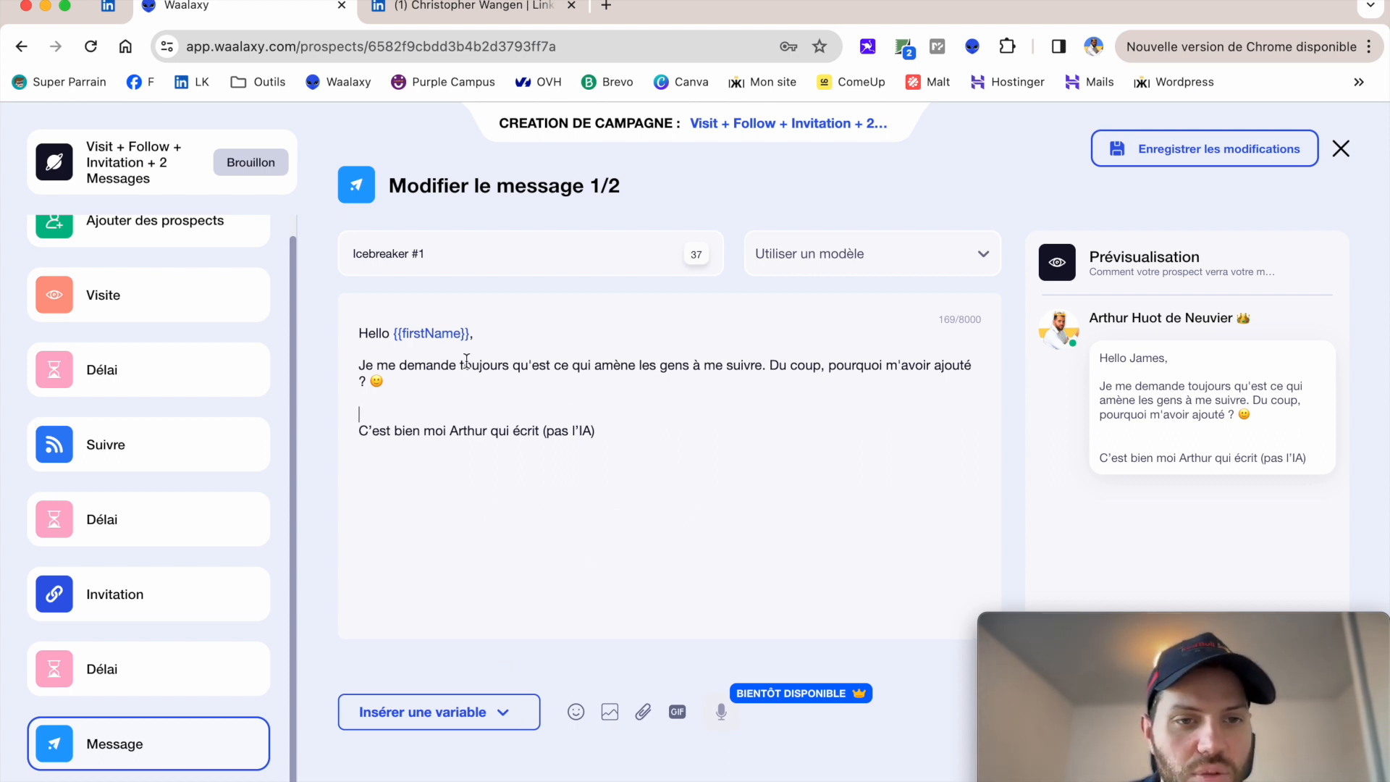
Clear the entire Icebreaker text from message 1/2.
left_click_drag(620, 431, 360, 364)
type("J")
left_click_drag(529, 338, 366, 365)
key("super+a")
key("BackSpace")
Start message 1/2 with the greeting "Bonjour" followed by the firstName variable.
type("Hello")
key("BackSpace")
key("BackSpace")
key("BackSpace")
key("BackSpace")
key("BackSpace")
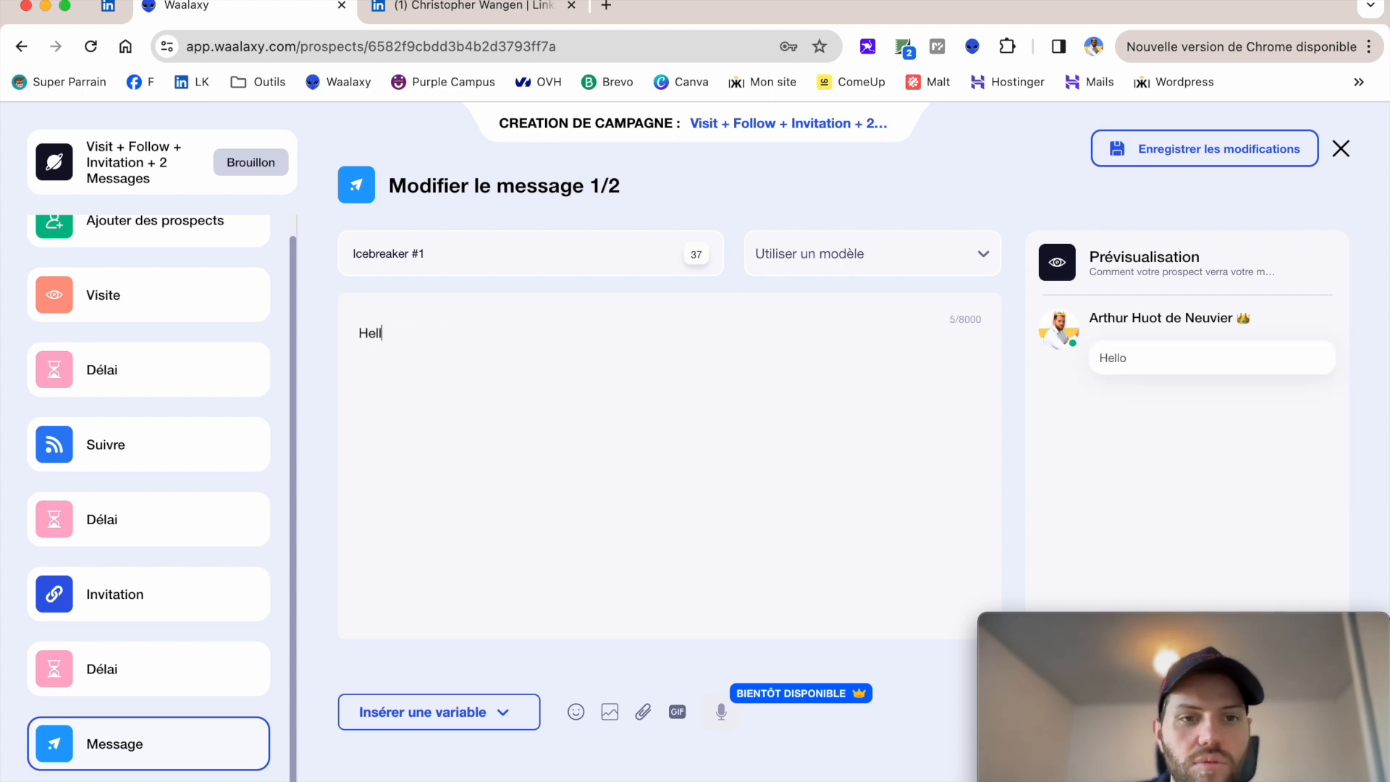
type("Bonjour")
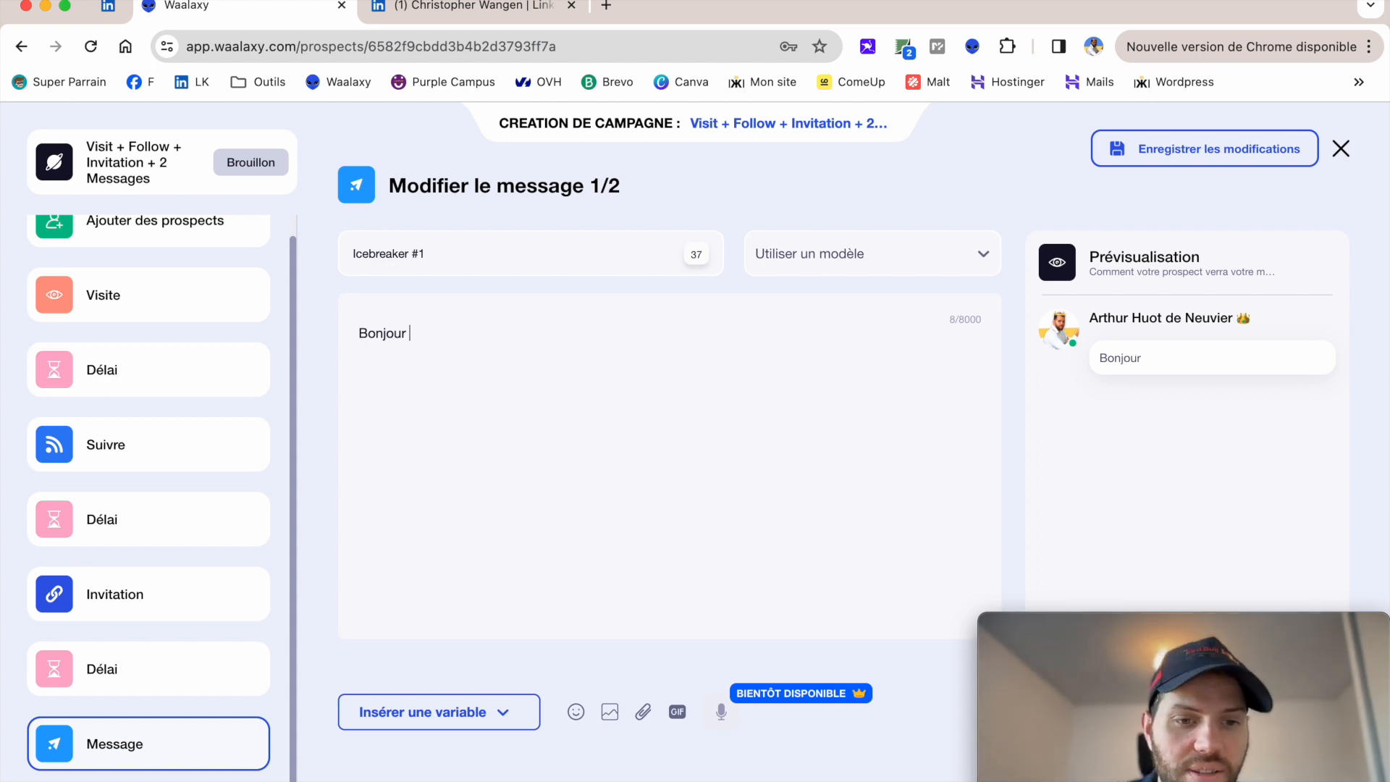
left_click(485, 721)
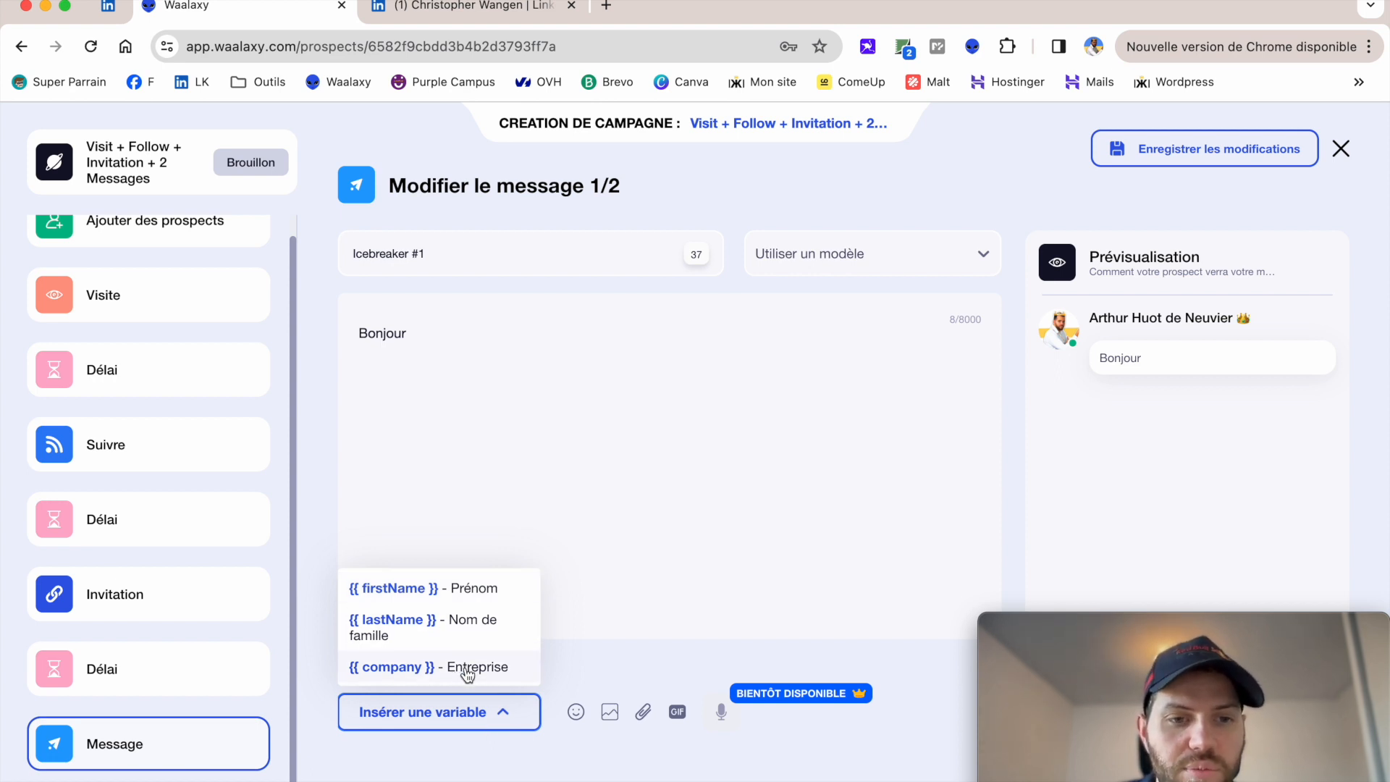
left_click(444, 594)
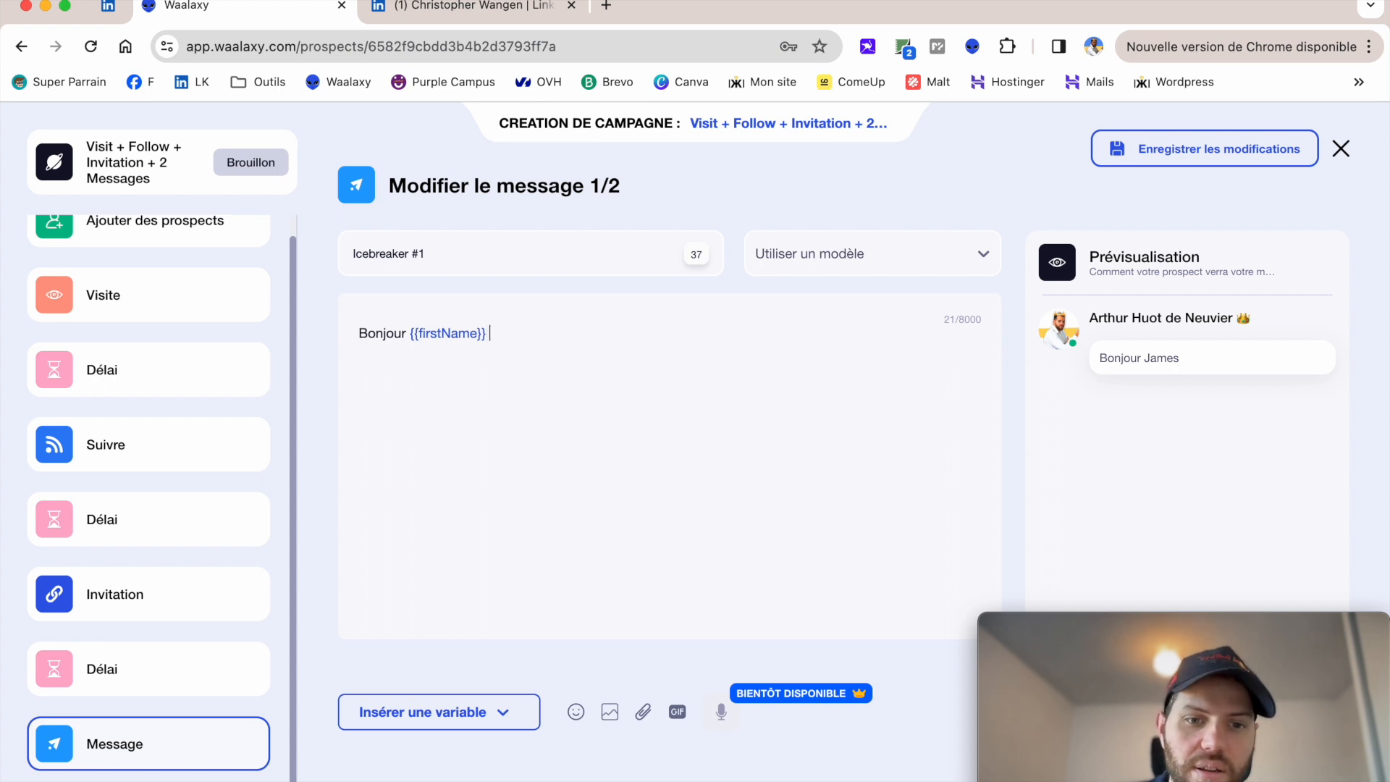
Add a smiling emoji after the greeting and insert two line breaks below it.
left_click(576, 712)
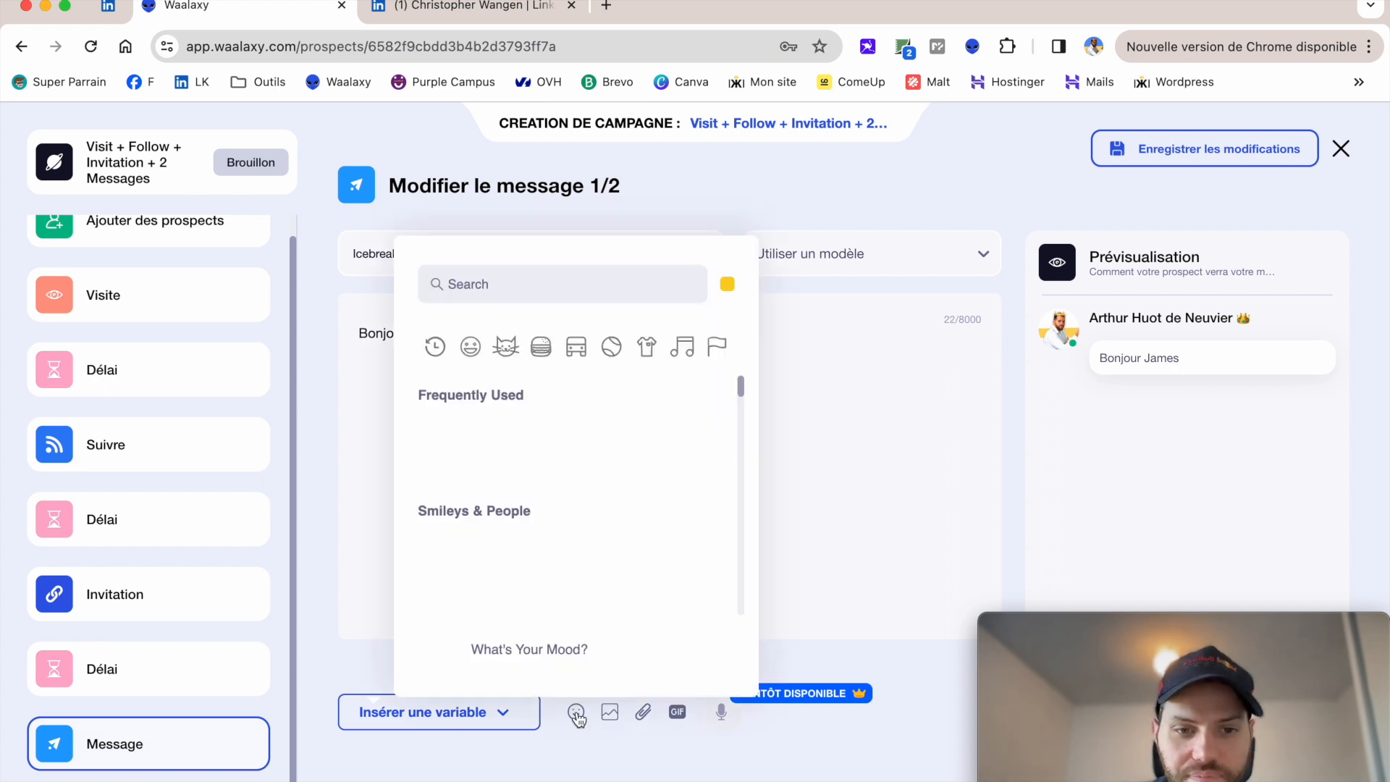
left_click(475, 443)
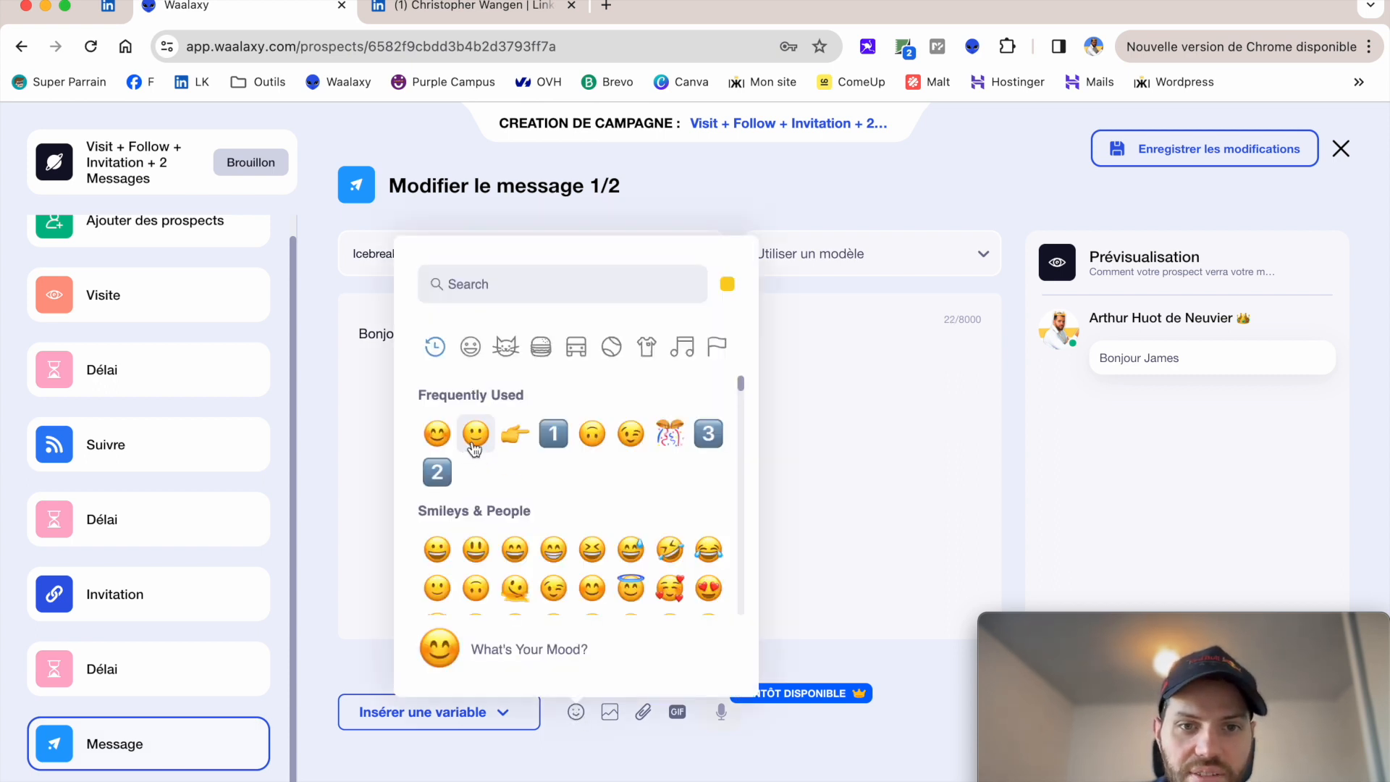
left_click(832, 475)
key("Return")
key("Return")
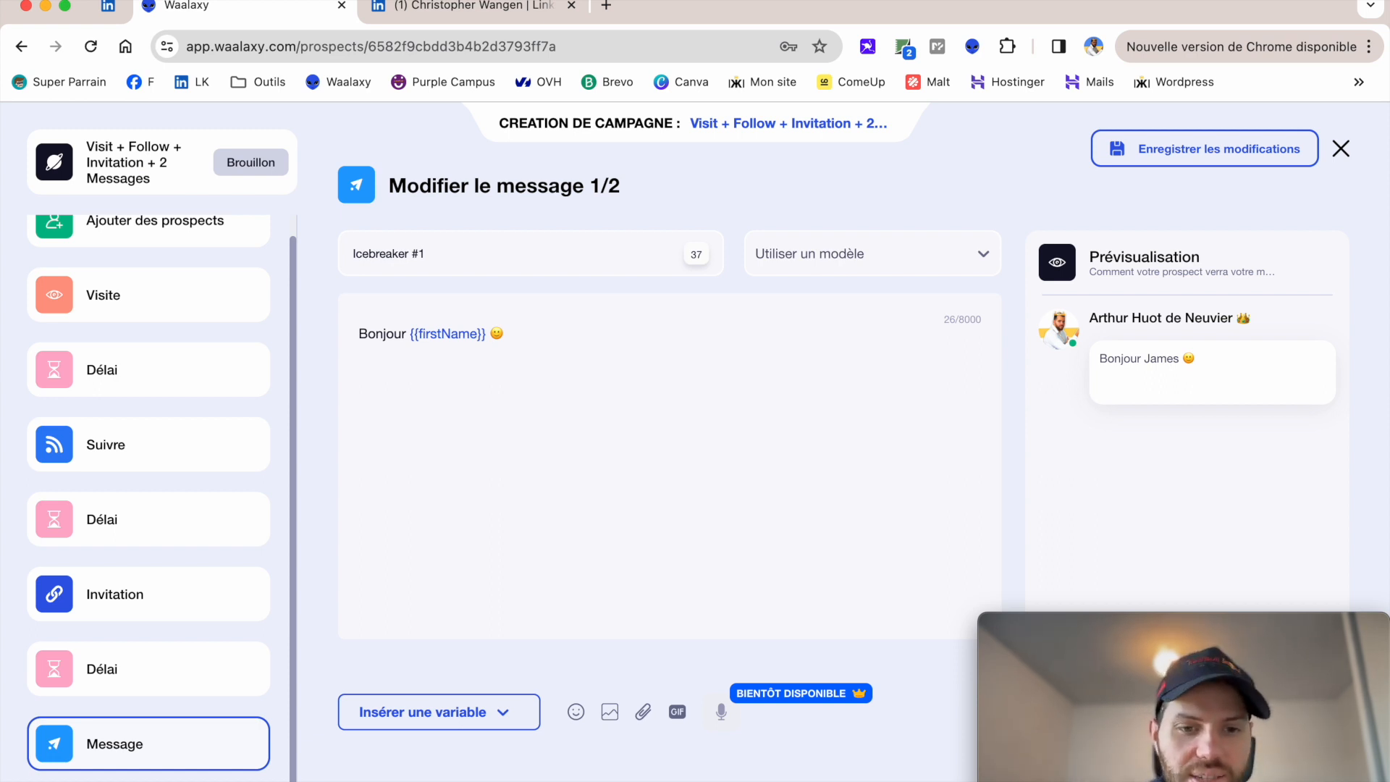
left_click(610, 711)
scroll(643, 511, "down", 5)
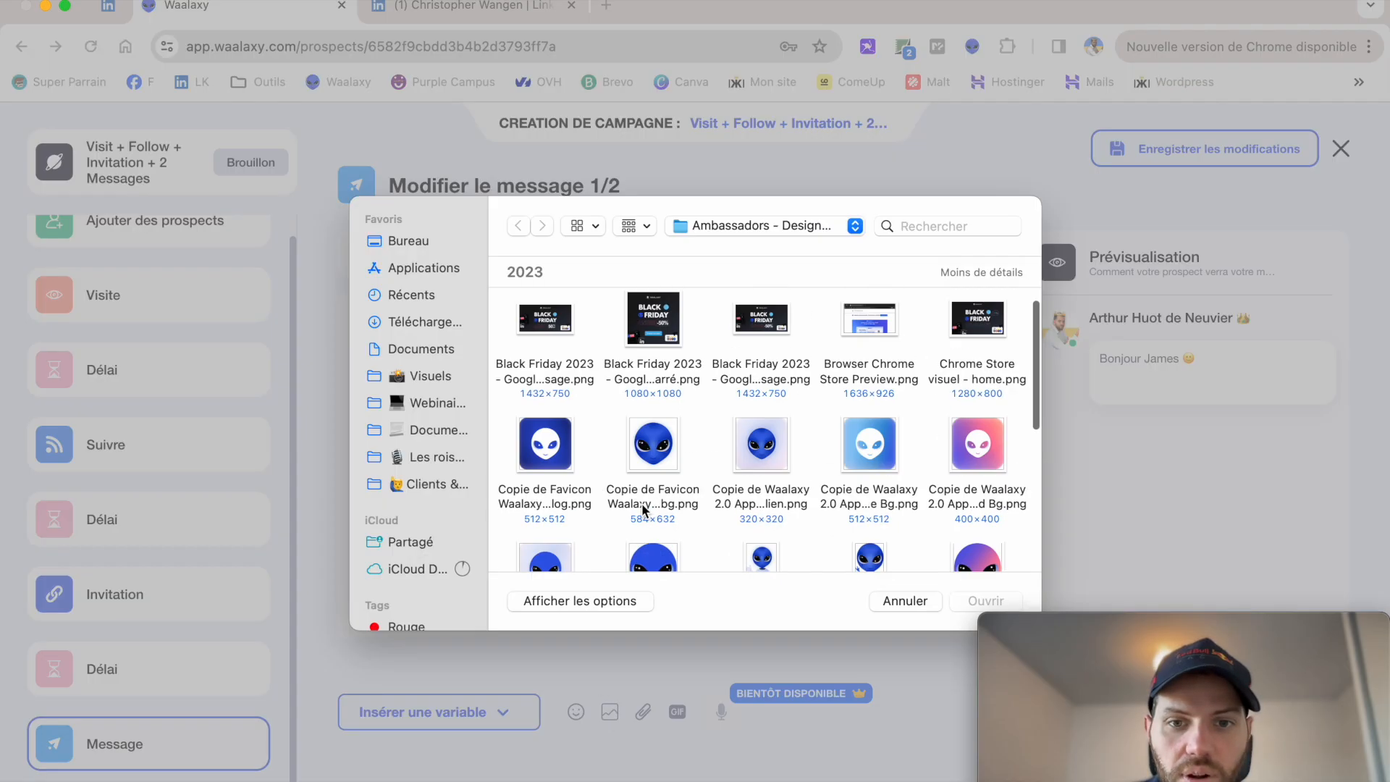
scroll(643, 511, "up", 4)
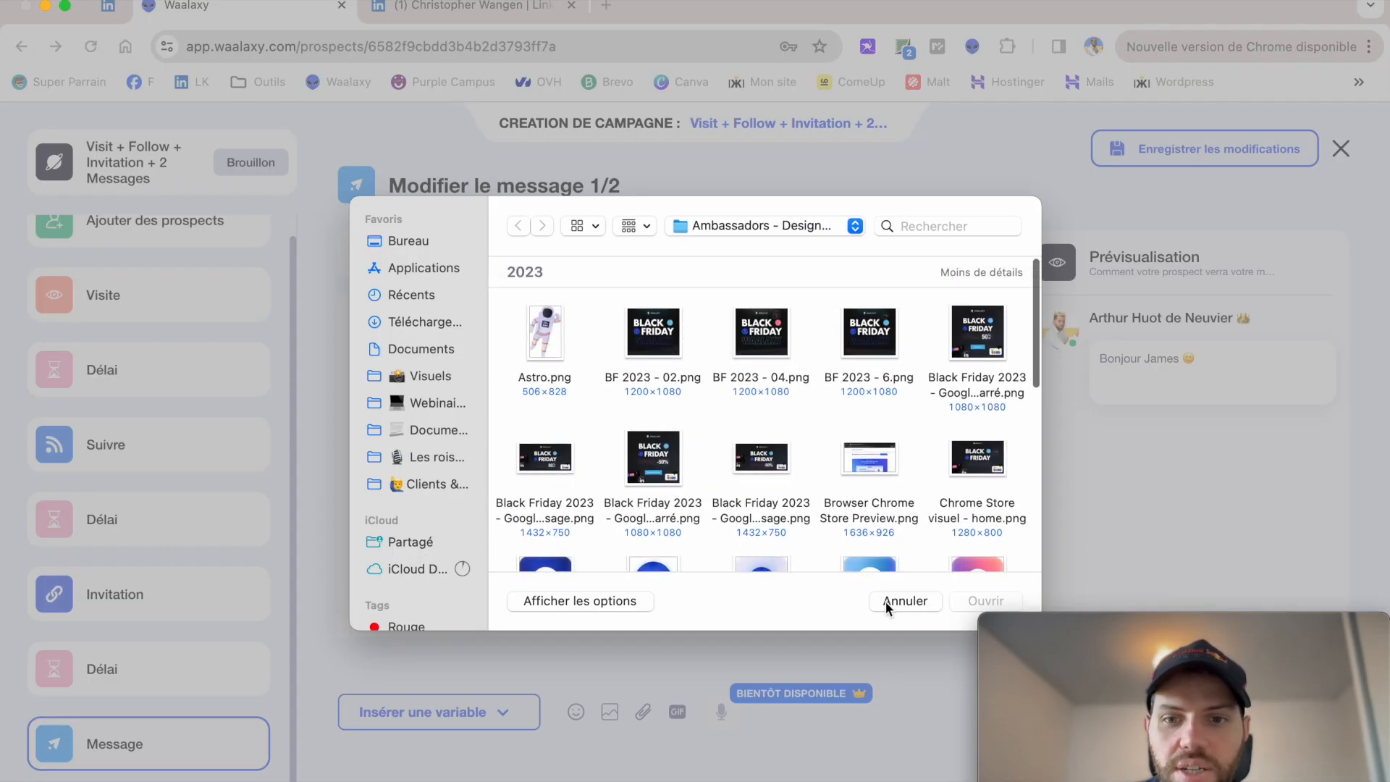
left_click(887, 602)
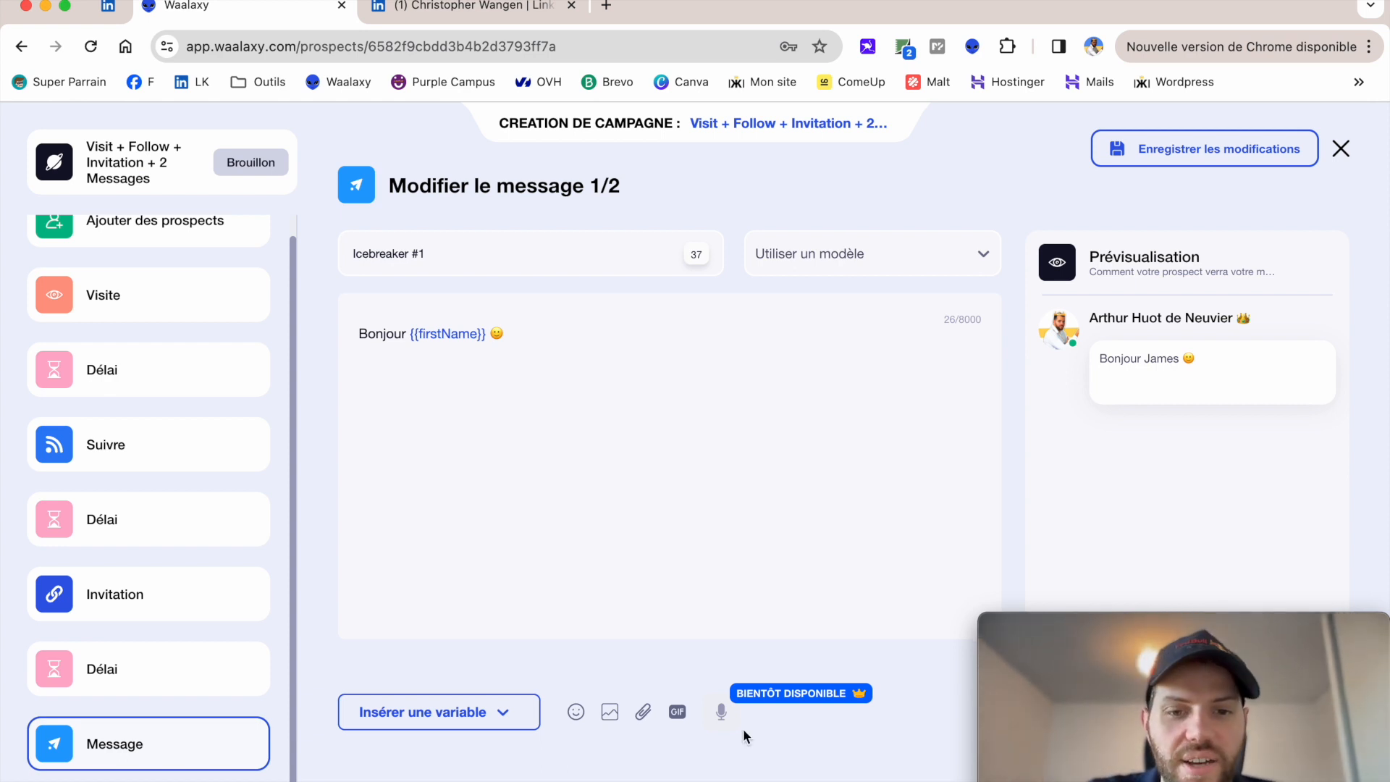
left_click(640, 713)
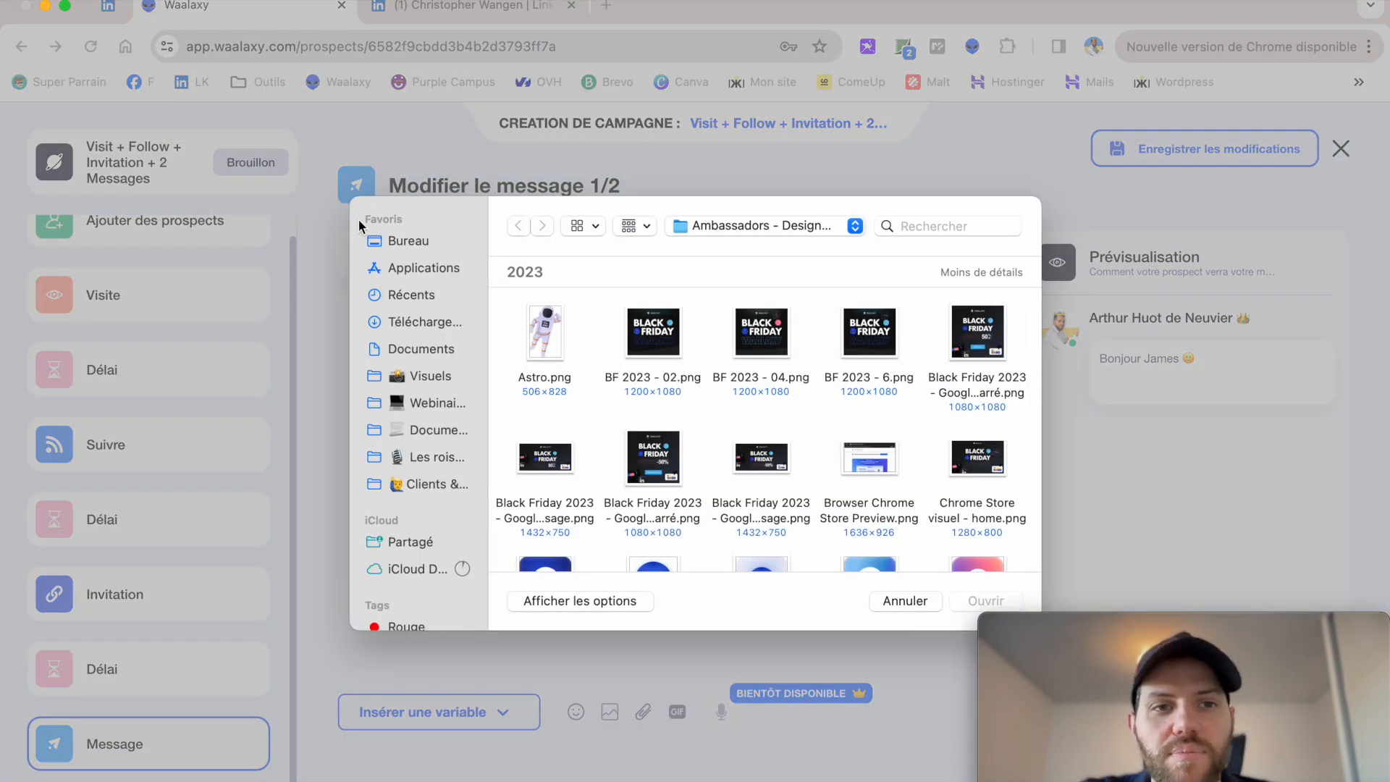
left_click(898, 601)
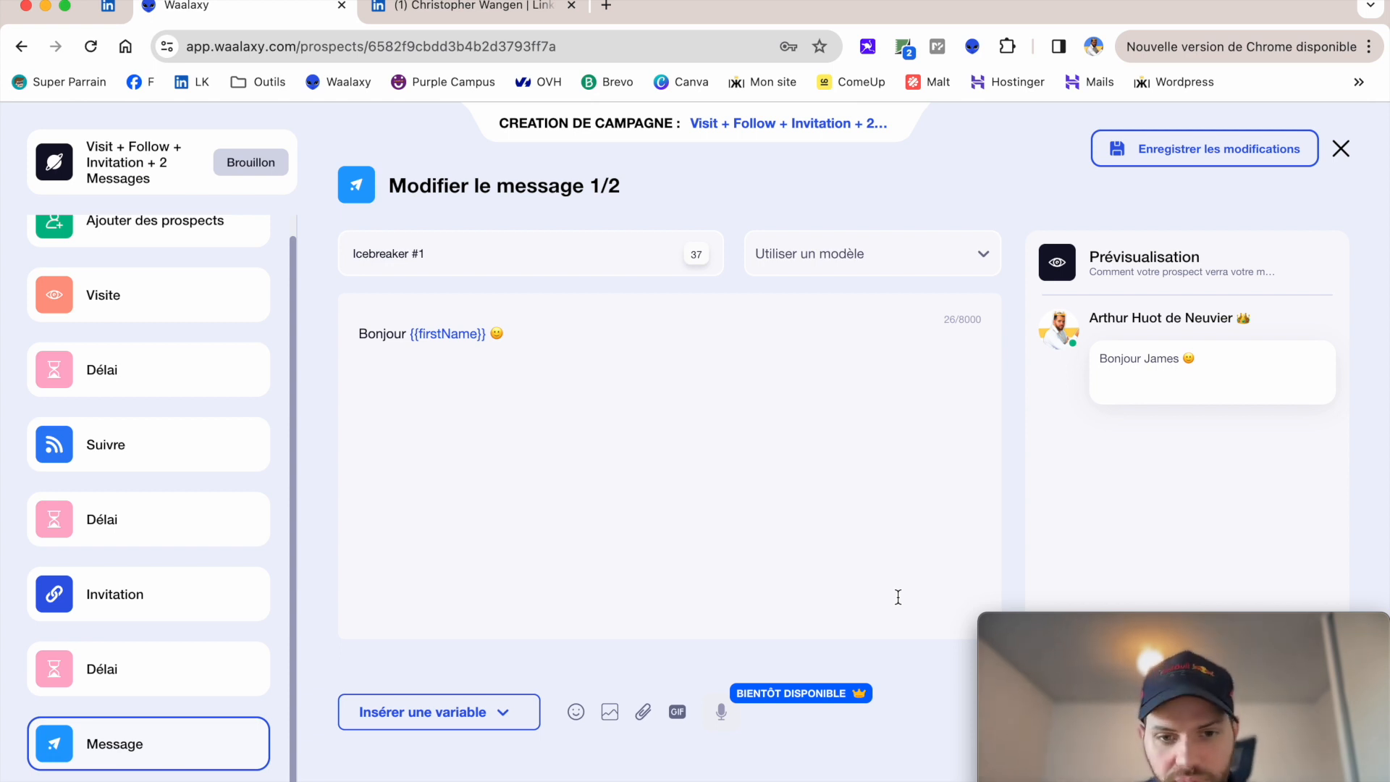
Attach a GIF found by searching "bonjour bonjour" to message 1/2 and remove it again.
left_click(677, 713)
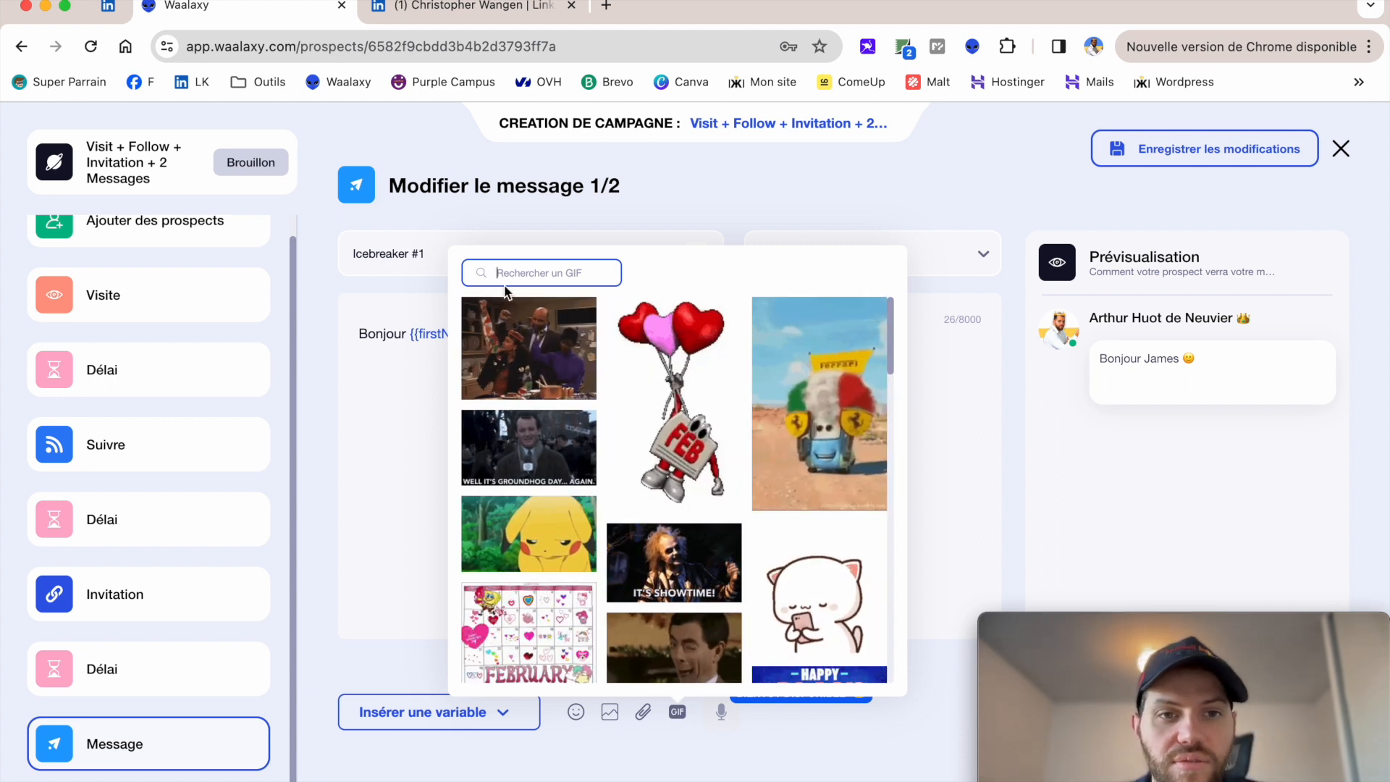
left_click(529, 273)
type("bonj")
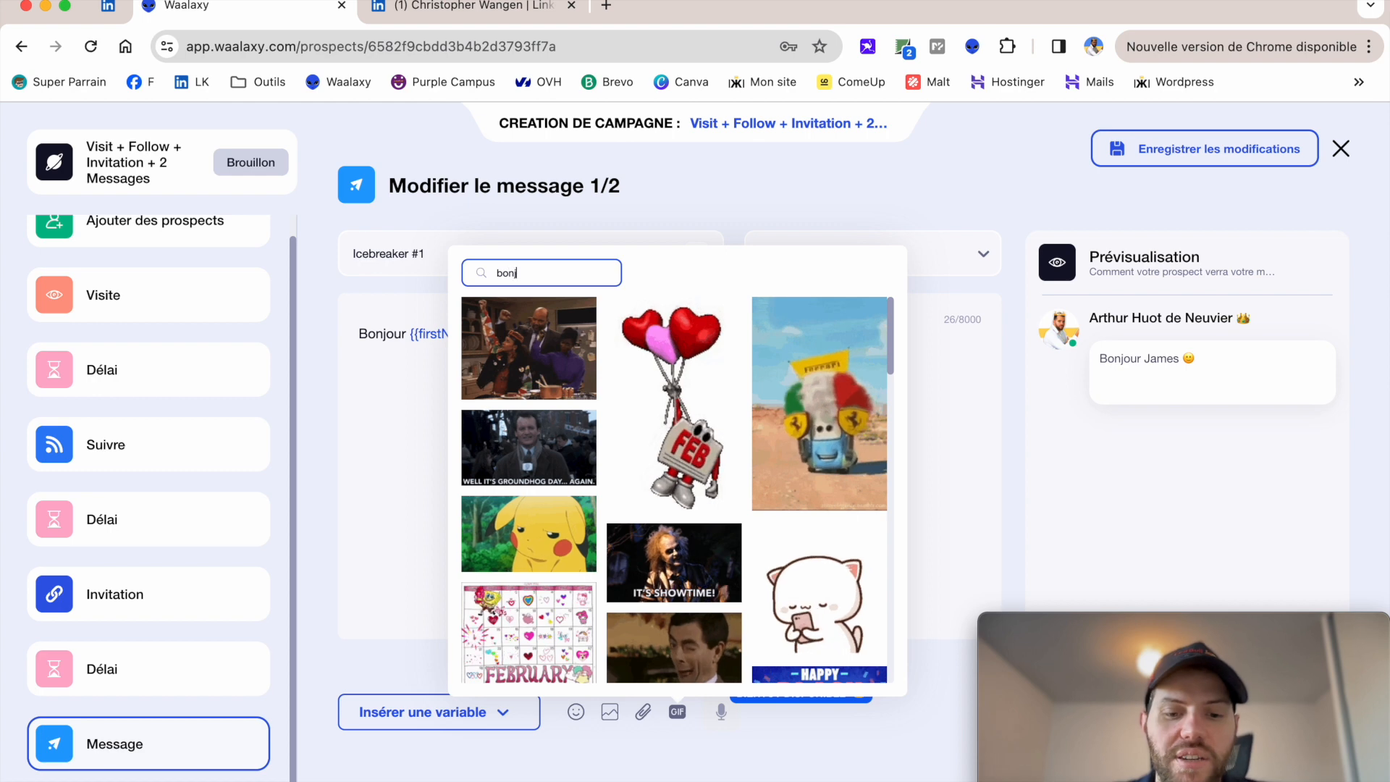
type("our bonjour")
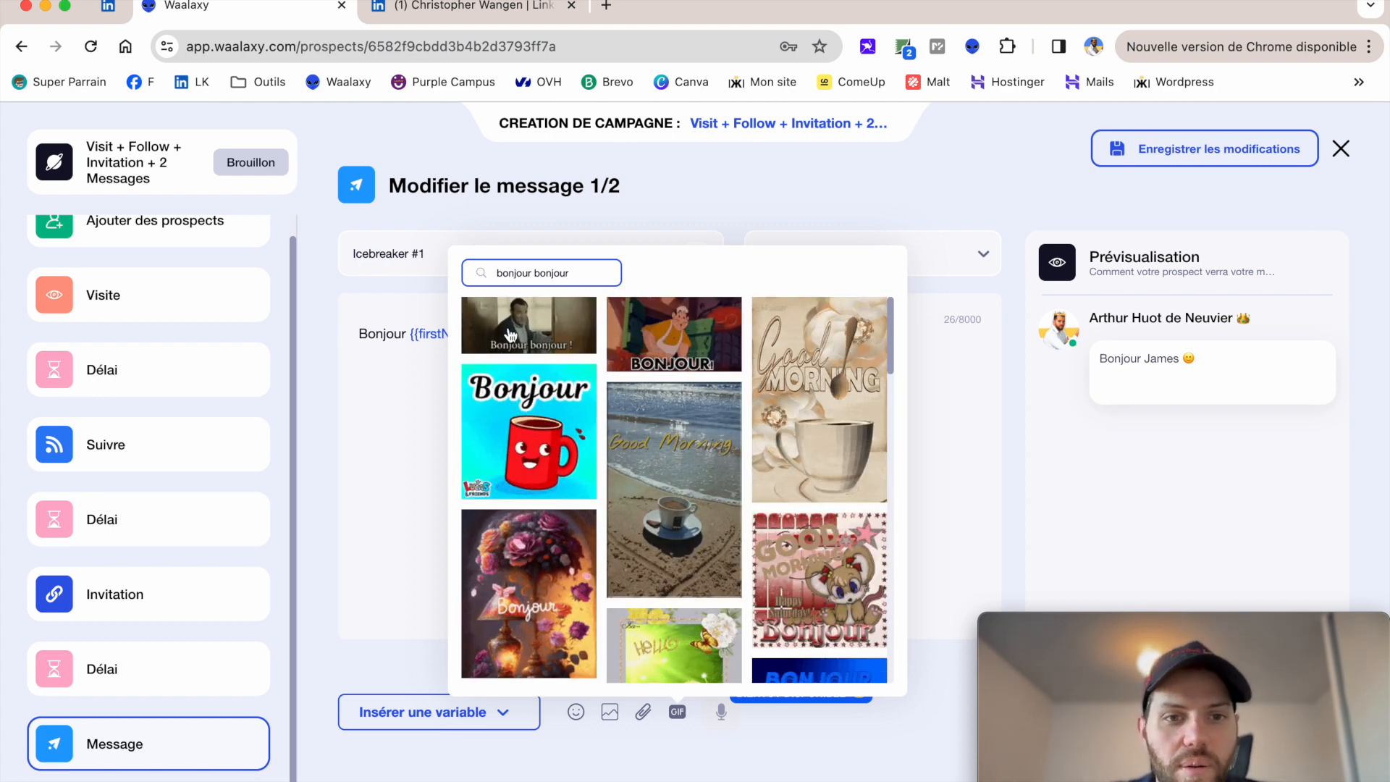
left_click(509, 328)
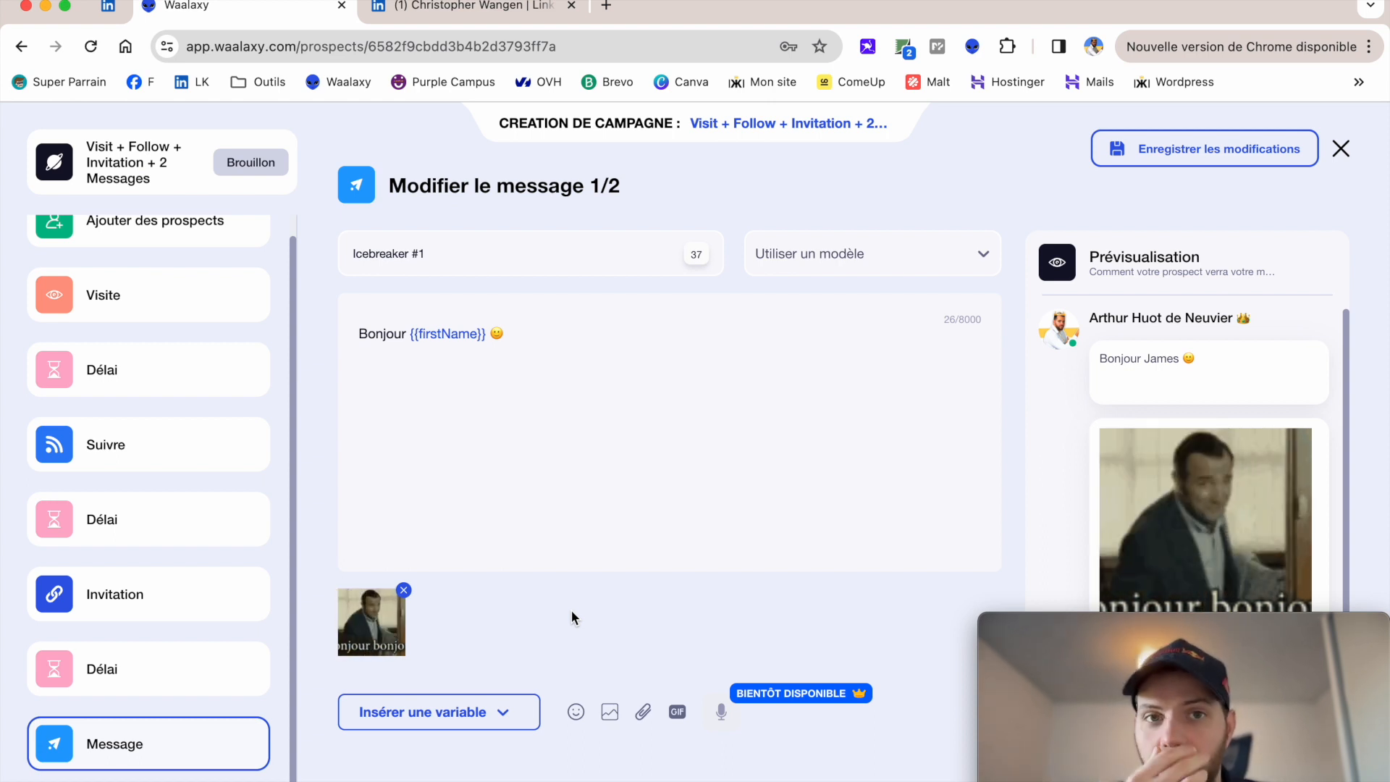
left_click(394, 376)
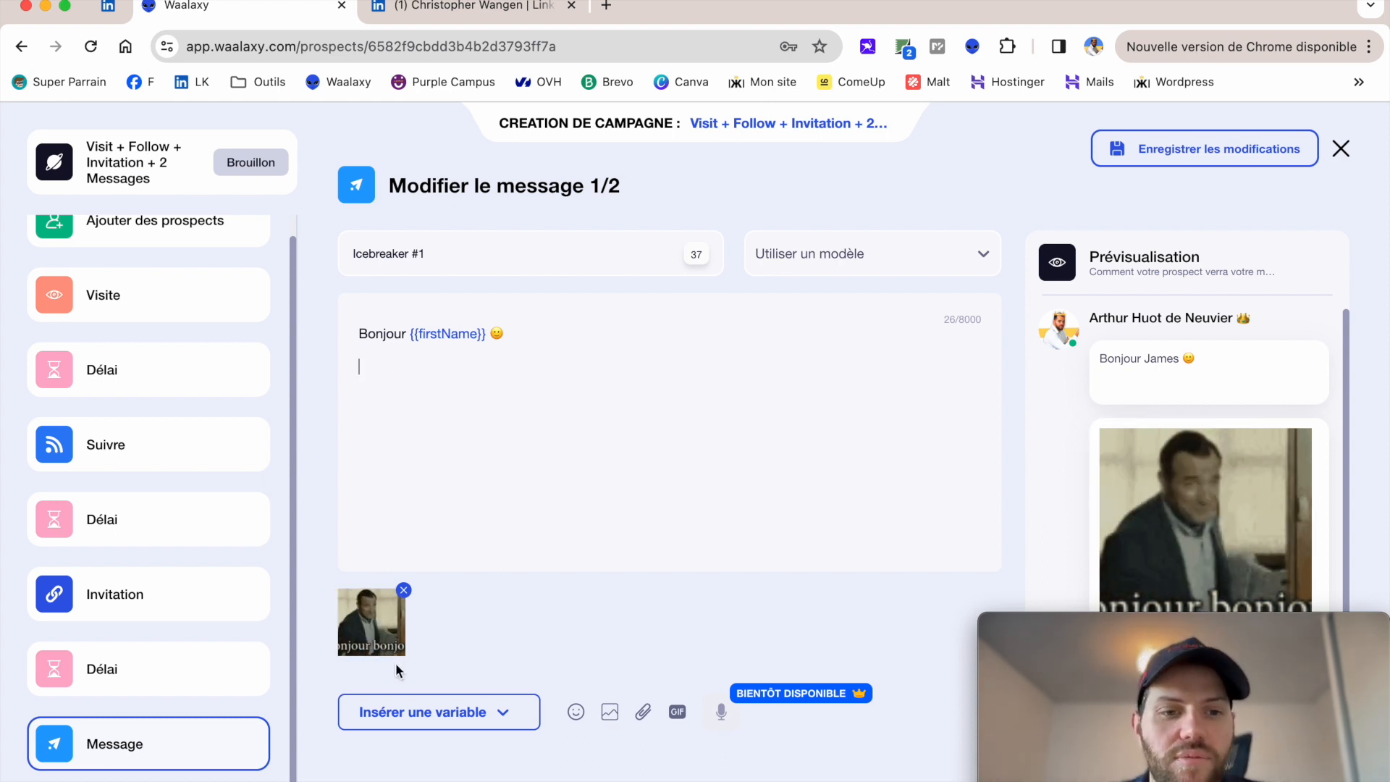
left_click(403, 590)
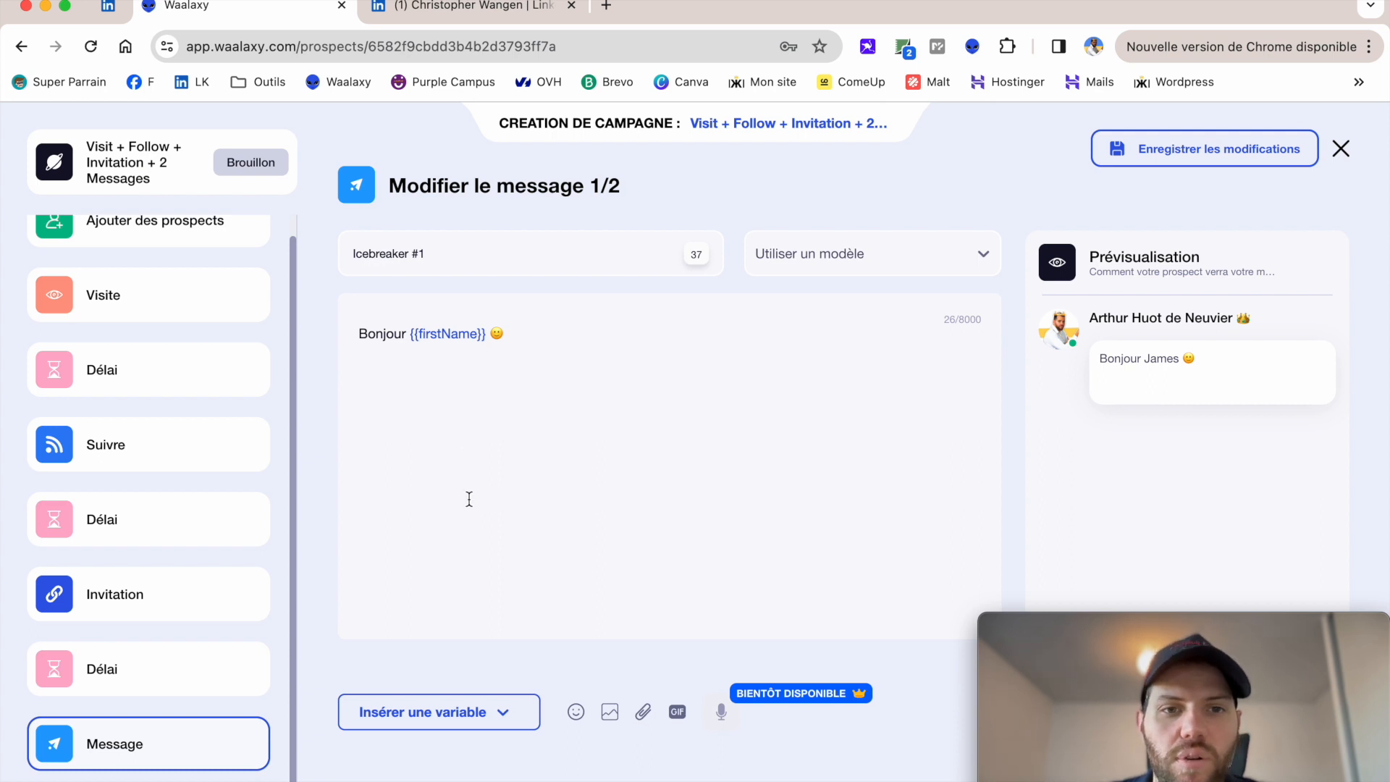
Write "Je vous remercie d'avoir accepté ma demande" below the greeting in message 1/2, followed by line breaks.
left_click(473, 402)
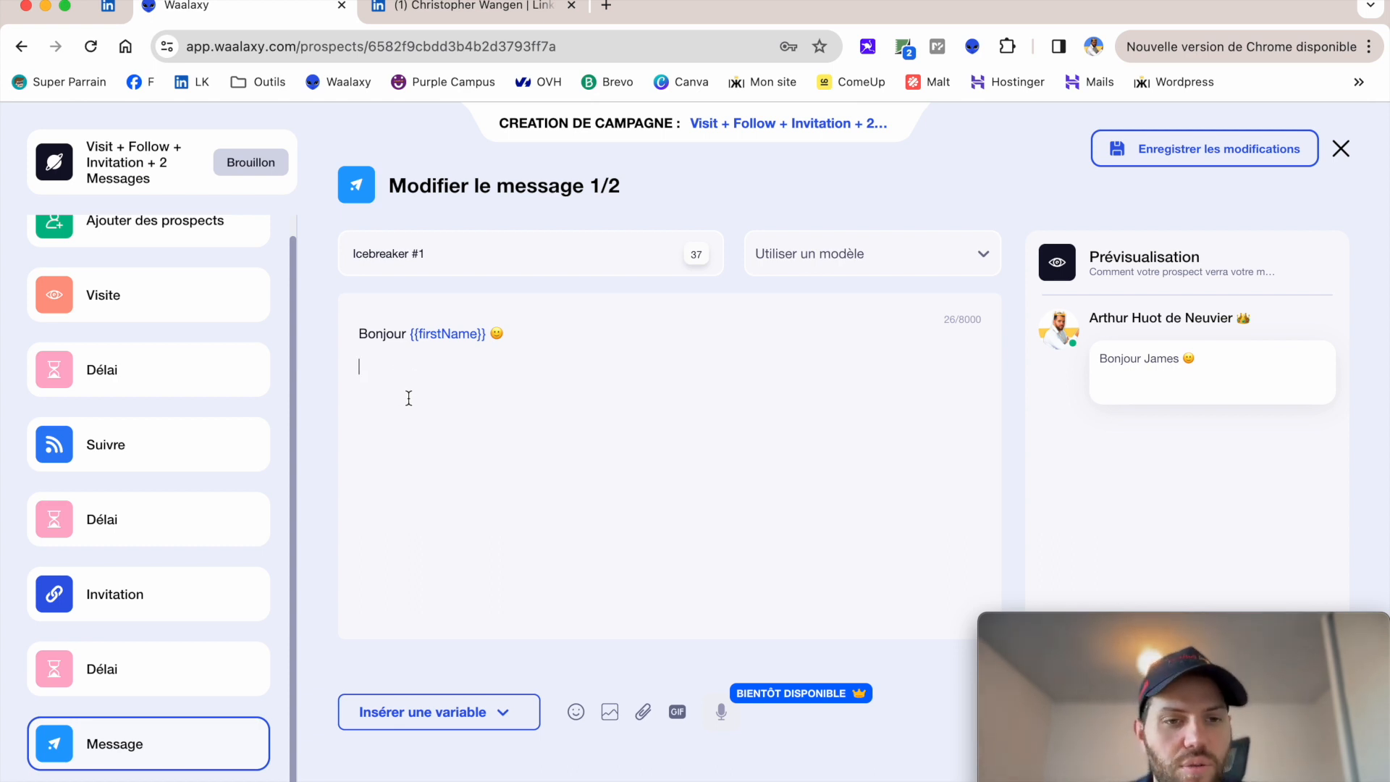
type("Je ")
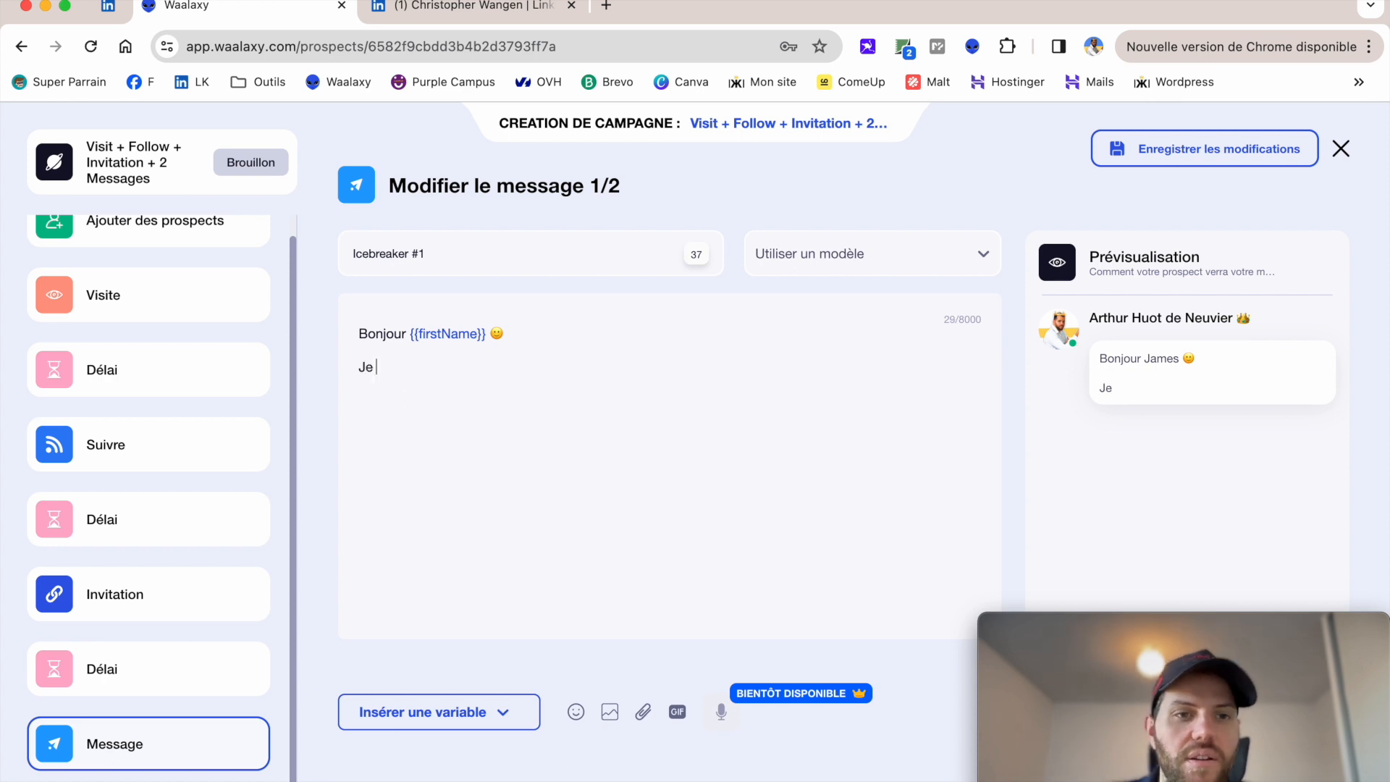
type("vous remercie d'a")
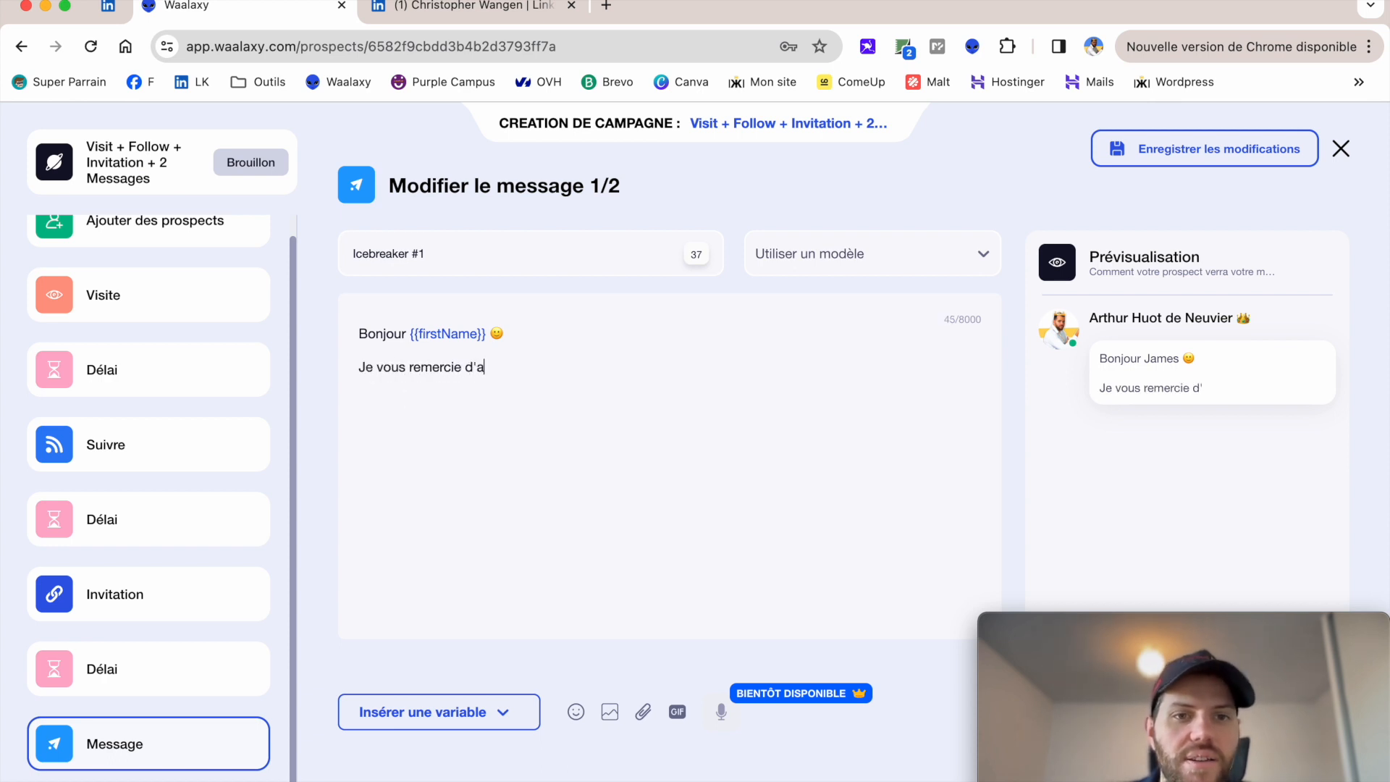
type("voir accepté ma demande")
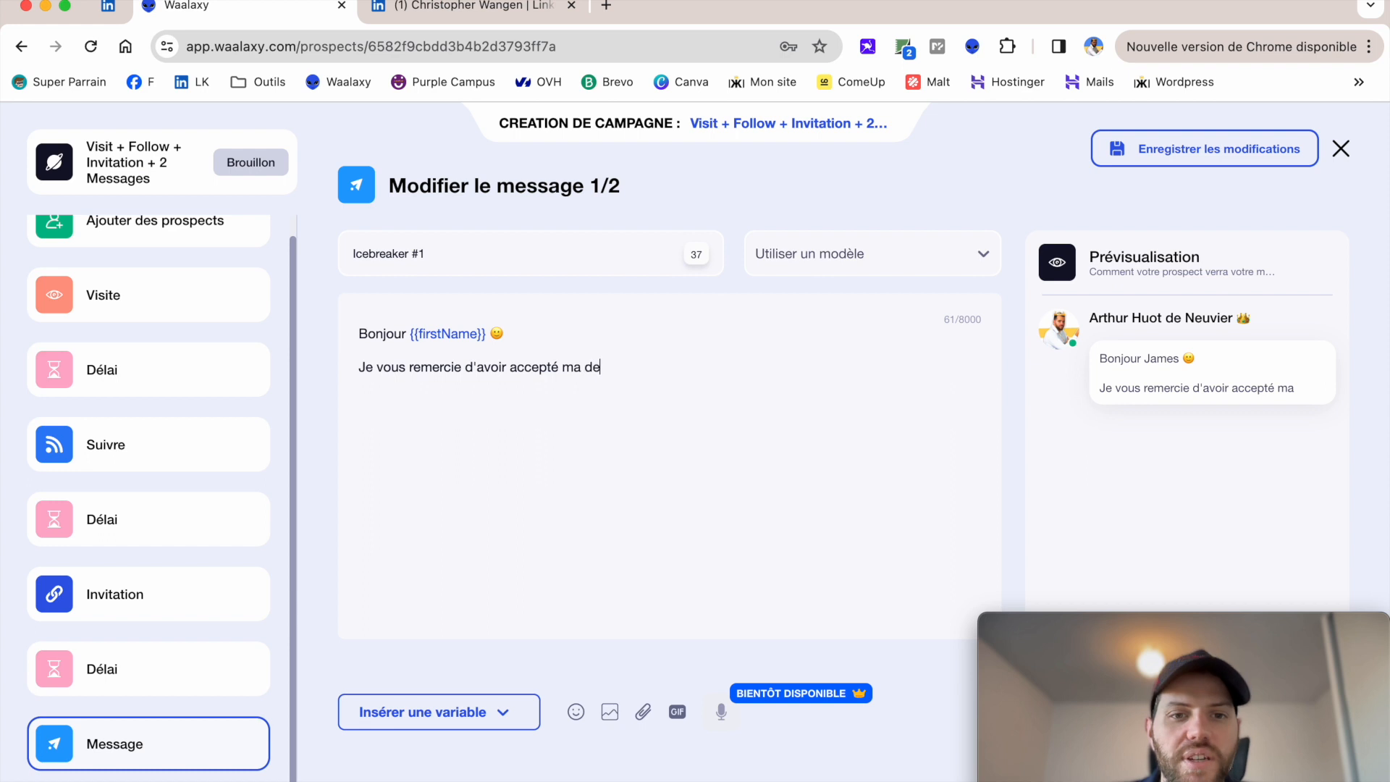
key("Return")
key("Return")
key("Return")
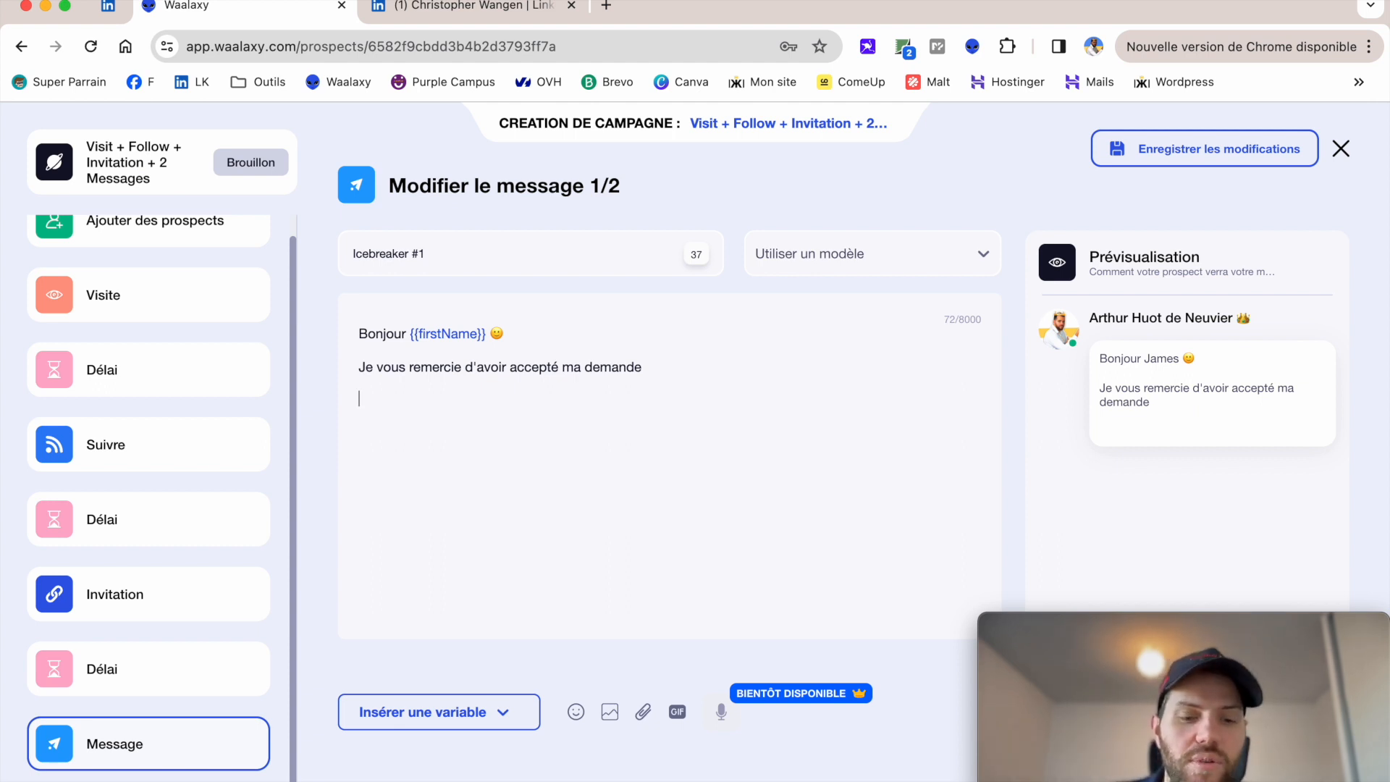
type("Si vo")
key("BackSpace")
key("BackSpace")
key("BackSpace")
key("BackSpace")
key("BackSpace")
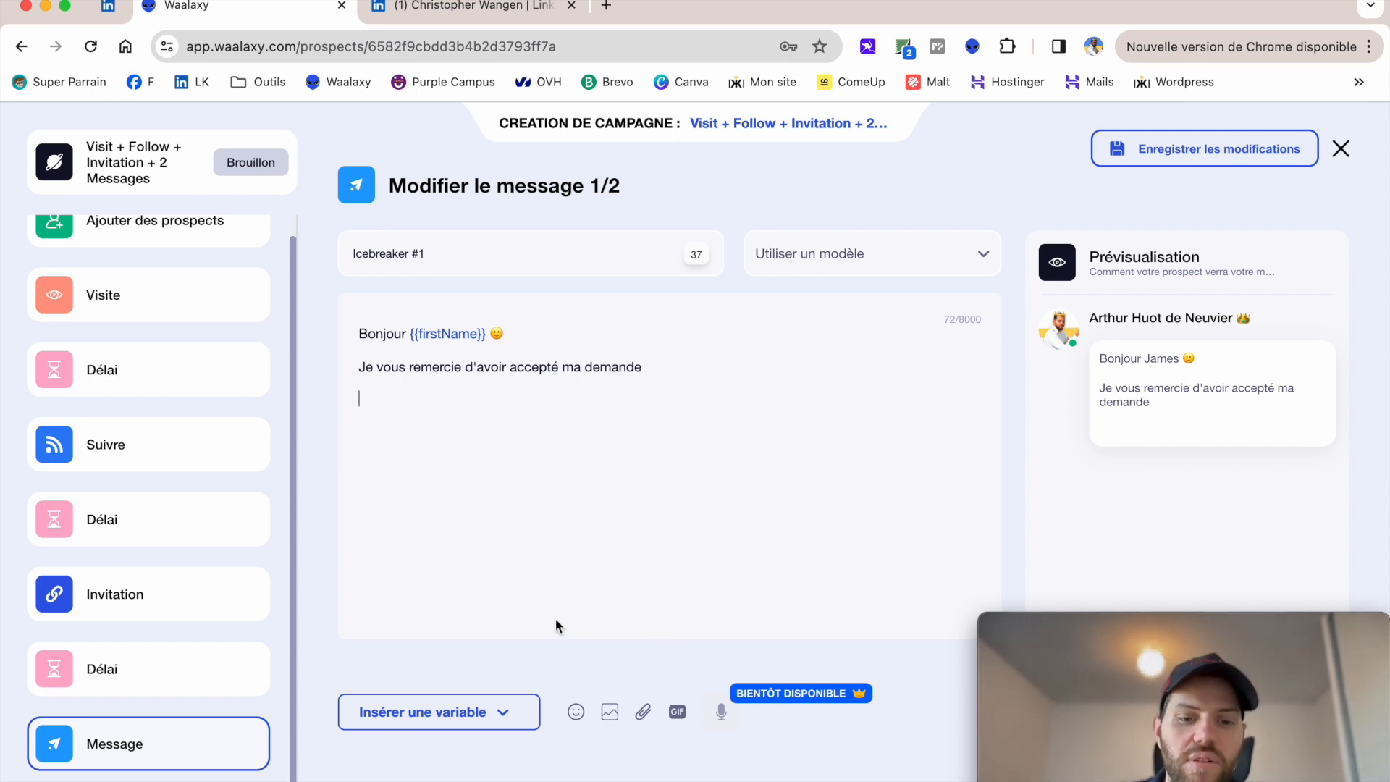
Add the closing line "Bonne après-midi" below the thank-you sentence, leaving extra space between them.
key("Return")
type("Bonne ap")
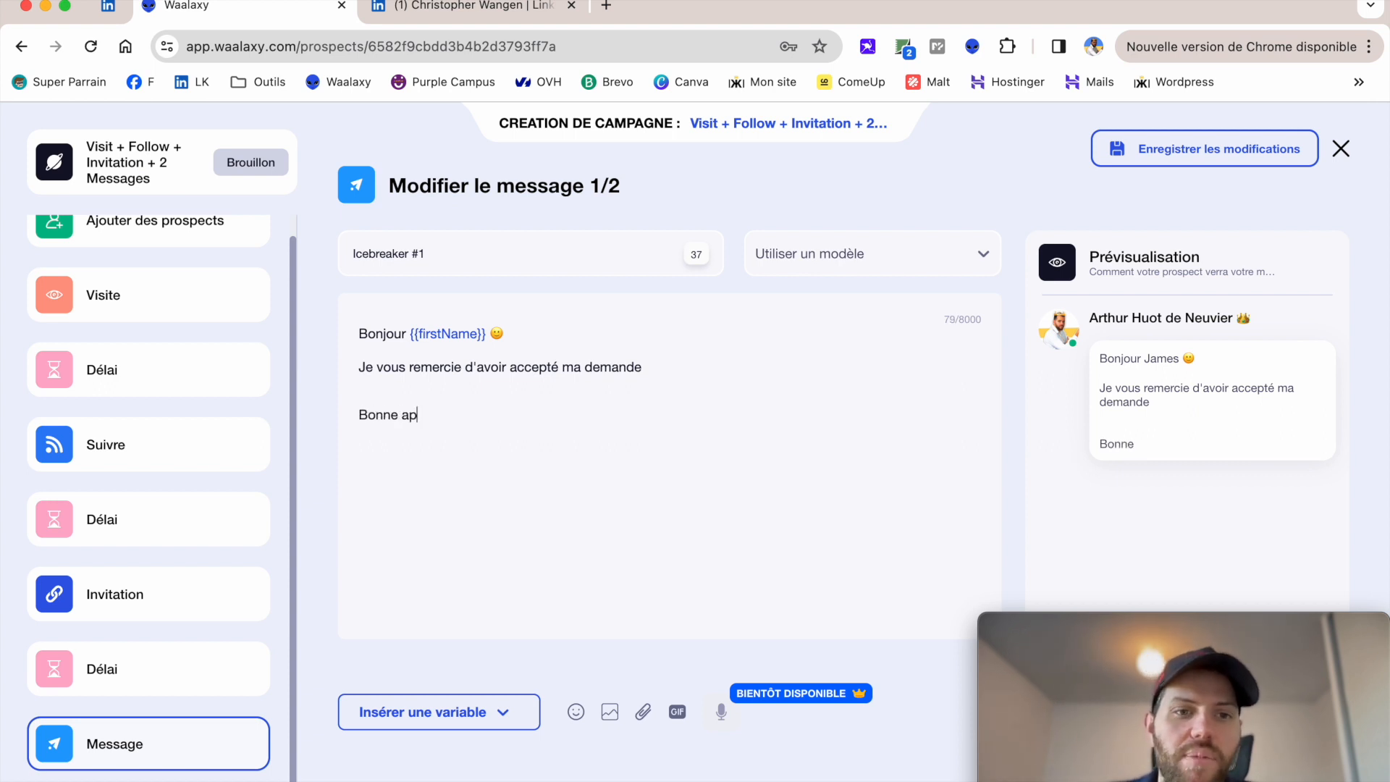
type("rès-midi")
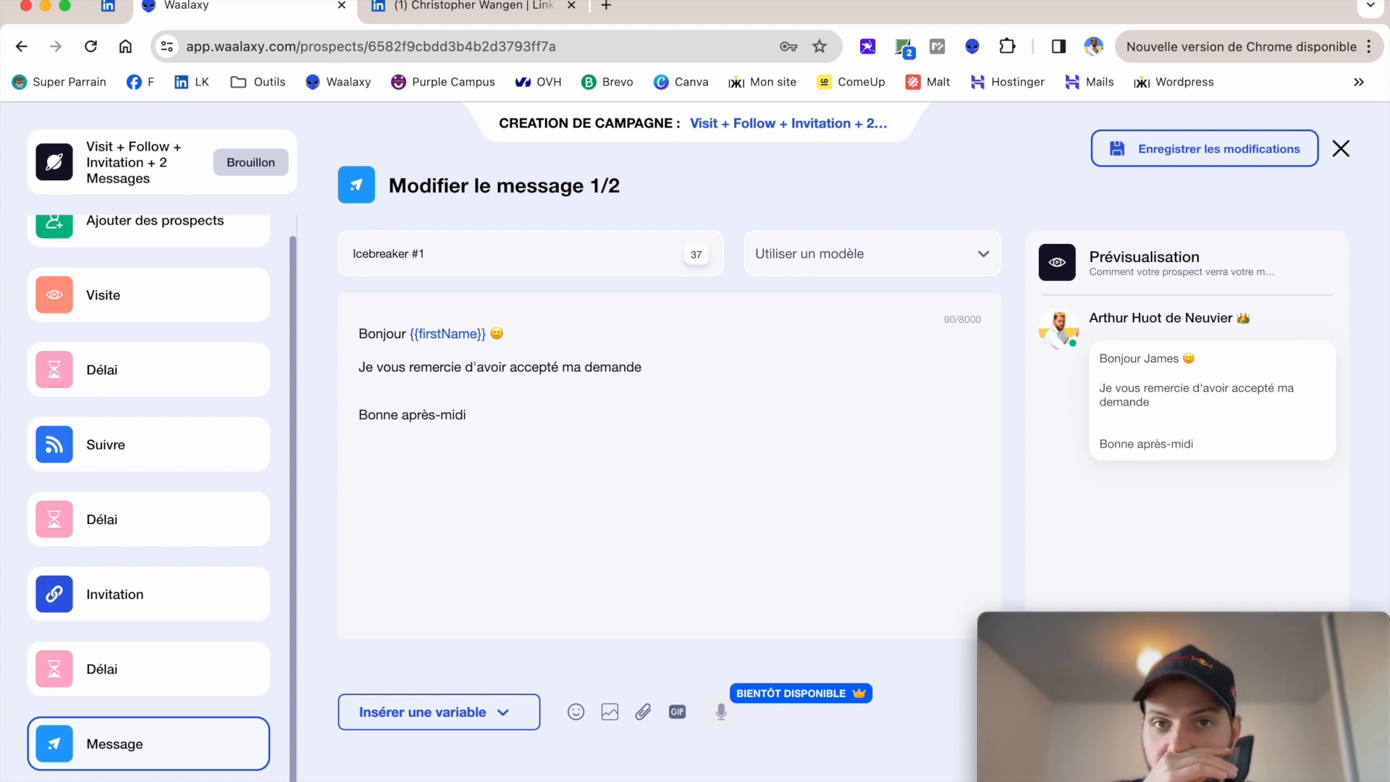
End the thank-you sentence with an exclamation mark and insert two line breaks after it.
left_click(666, 361)
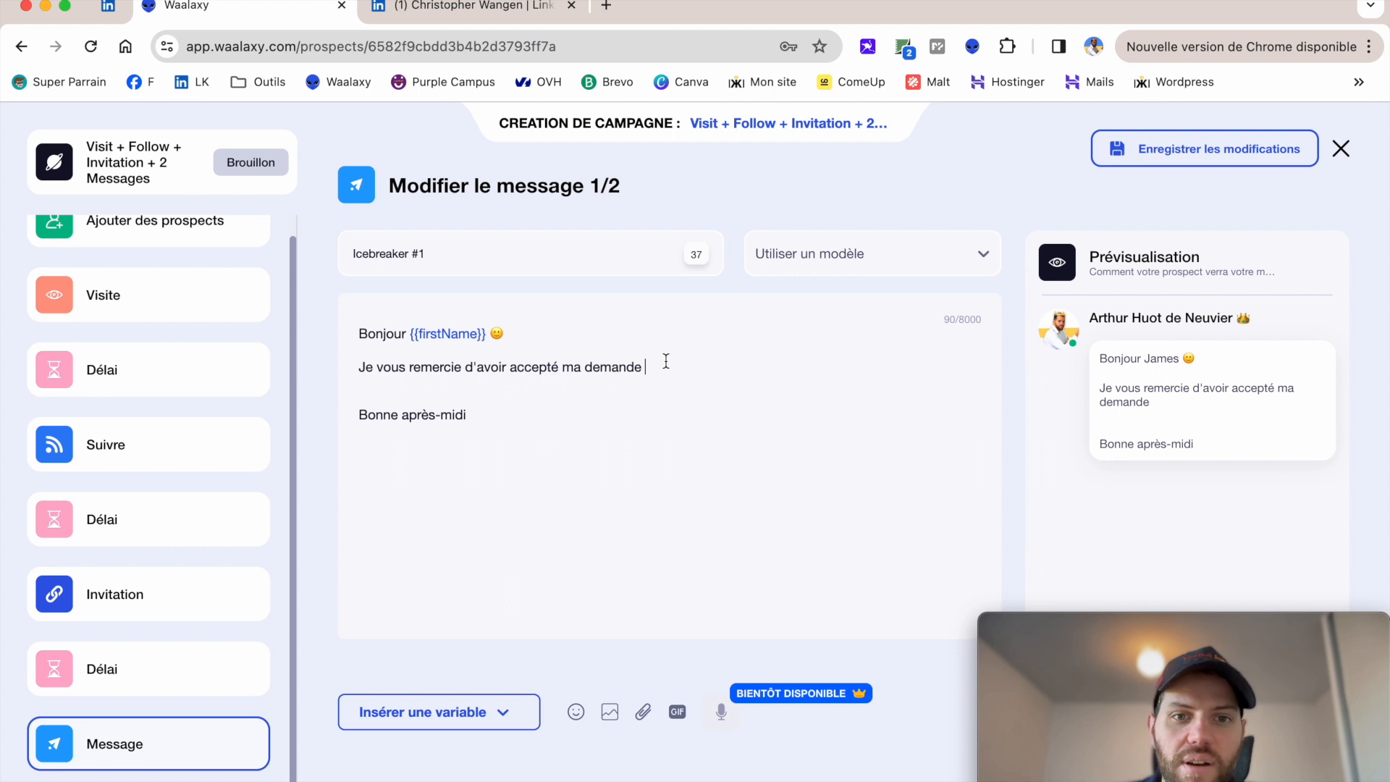
type("!")
key("Return")
key("Return")
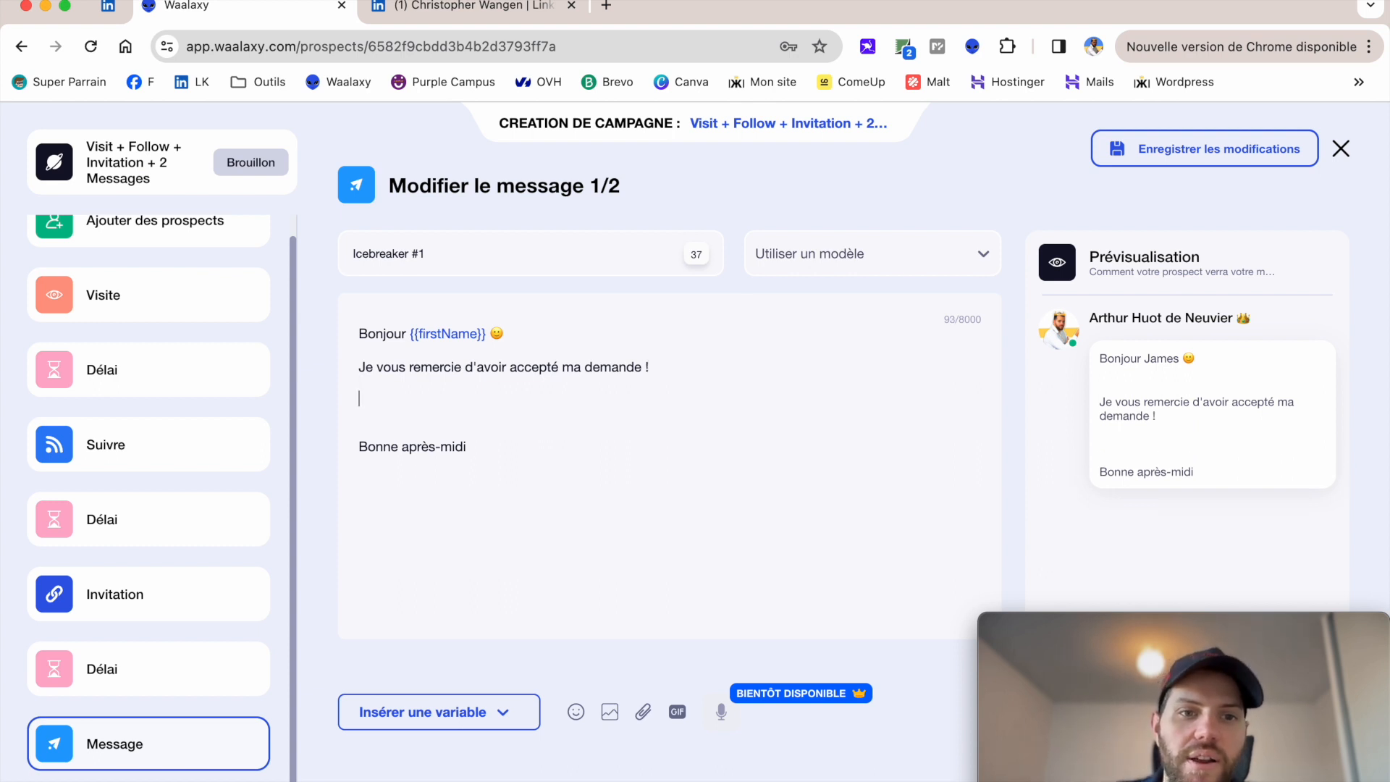
Write the question "Est-ce que vous avez déjà envisagé de mettre en place une stratégie d'acquisition de clients grâce à LinkedIn ?" above the closing line.
type("Est-c")
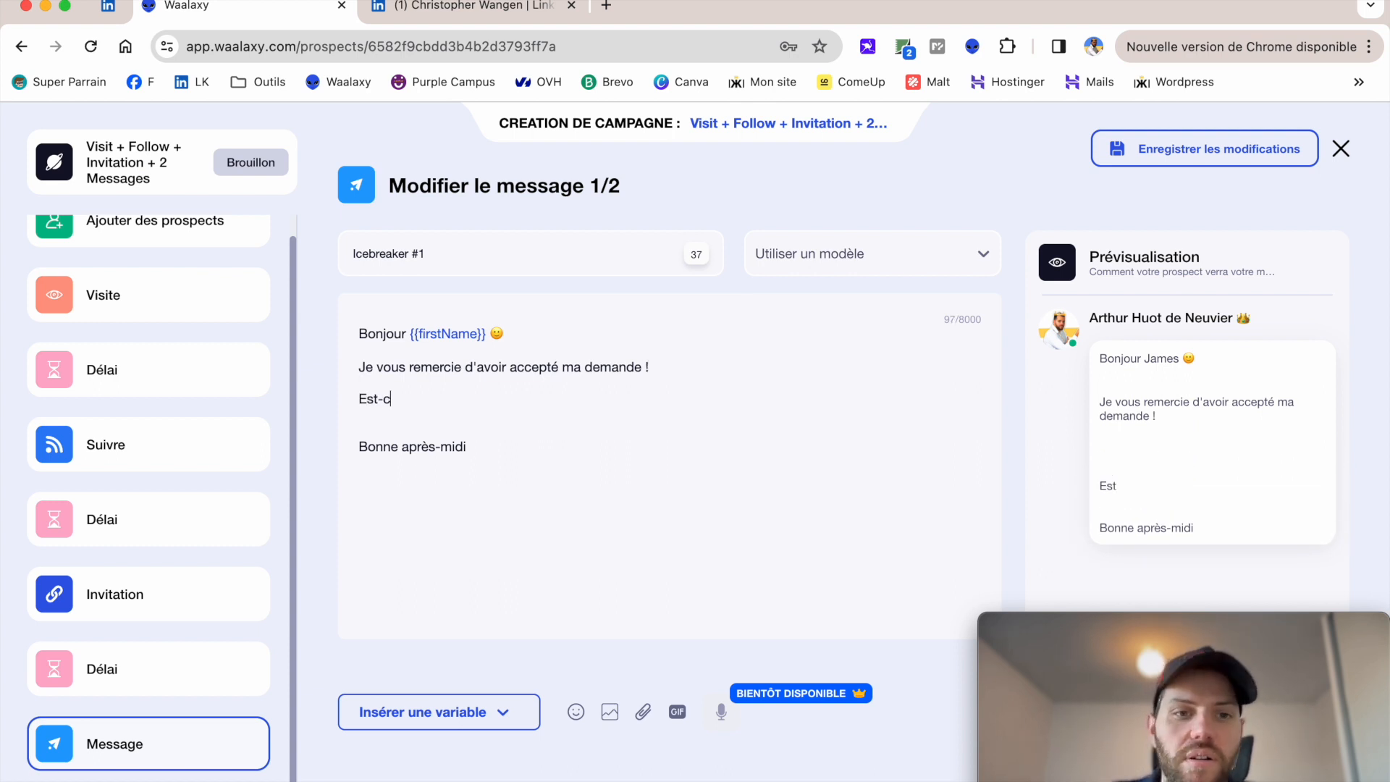
type("e que vous av")
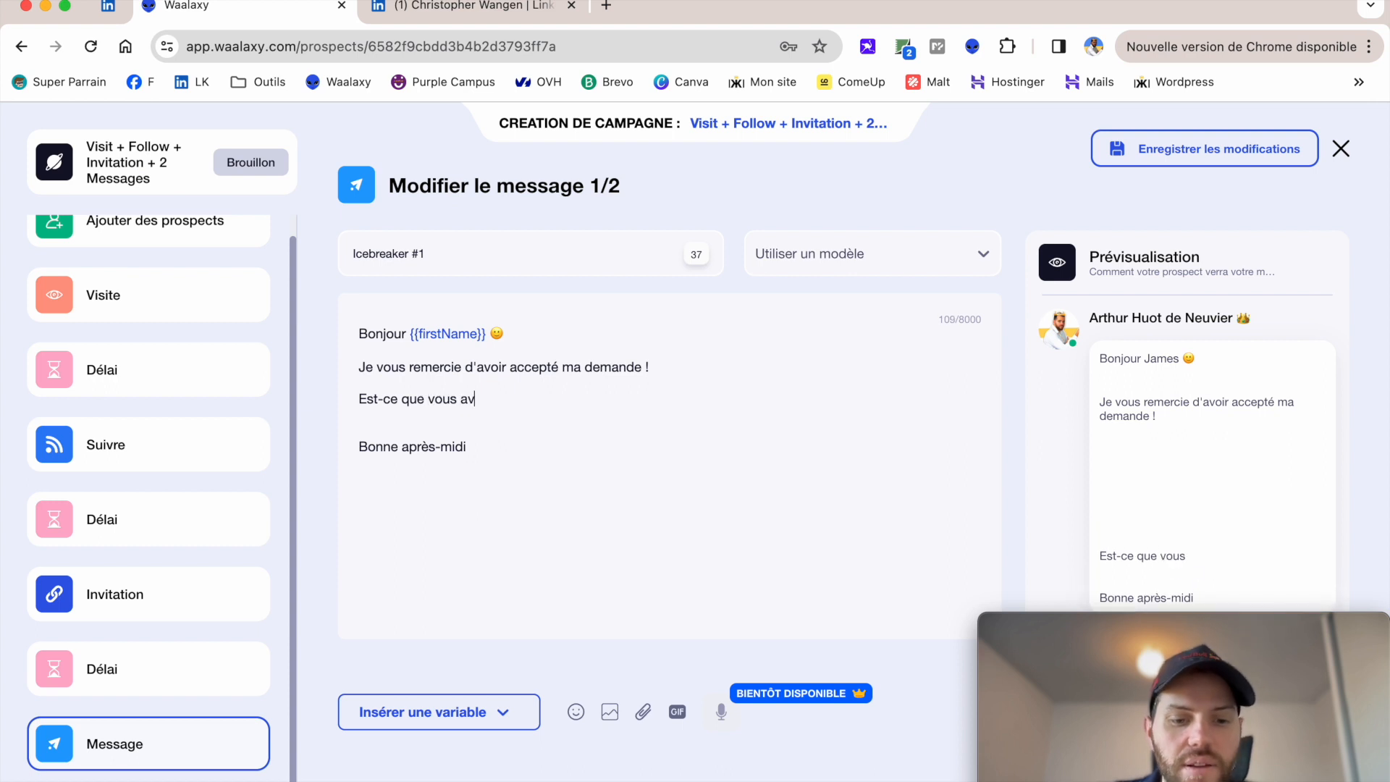
type("ez déjà envisagé ")
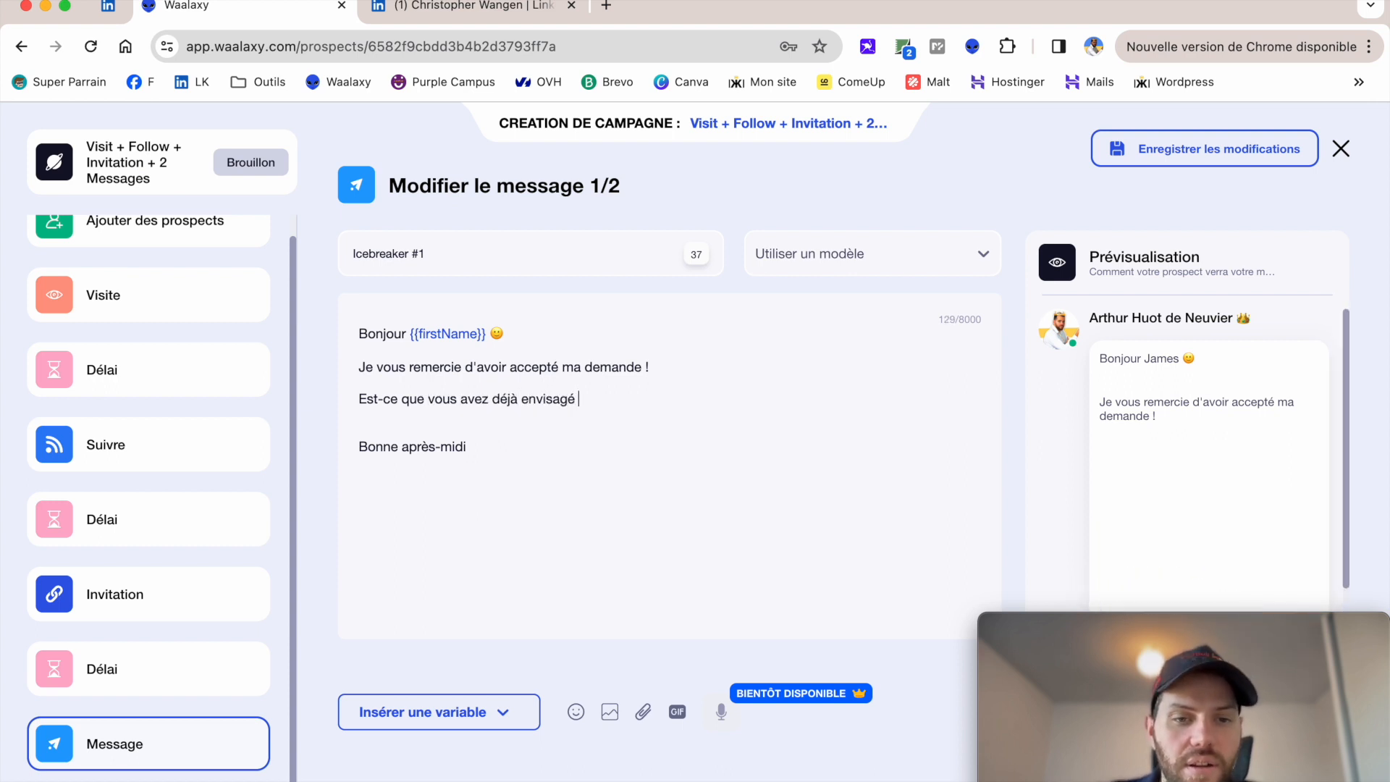
type("de mettre")
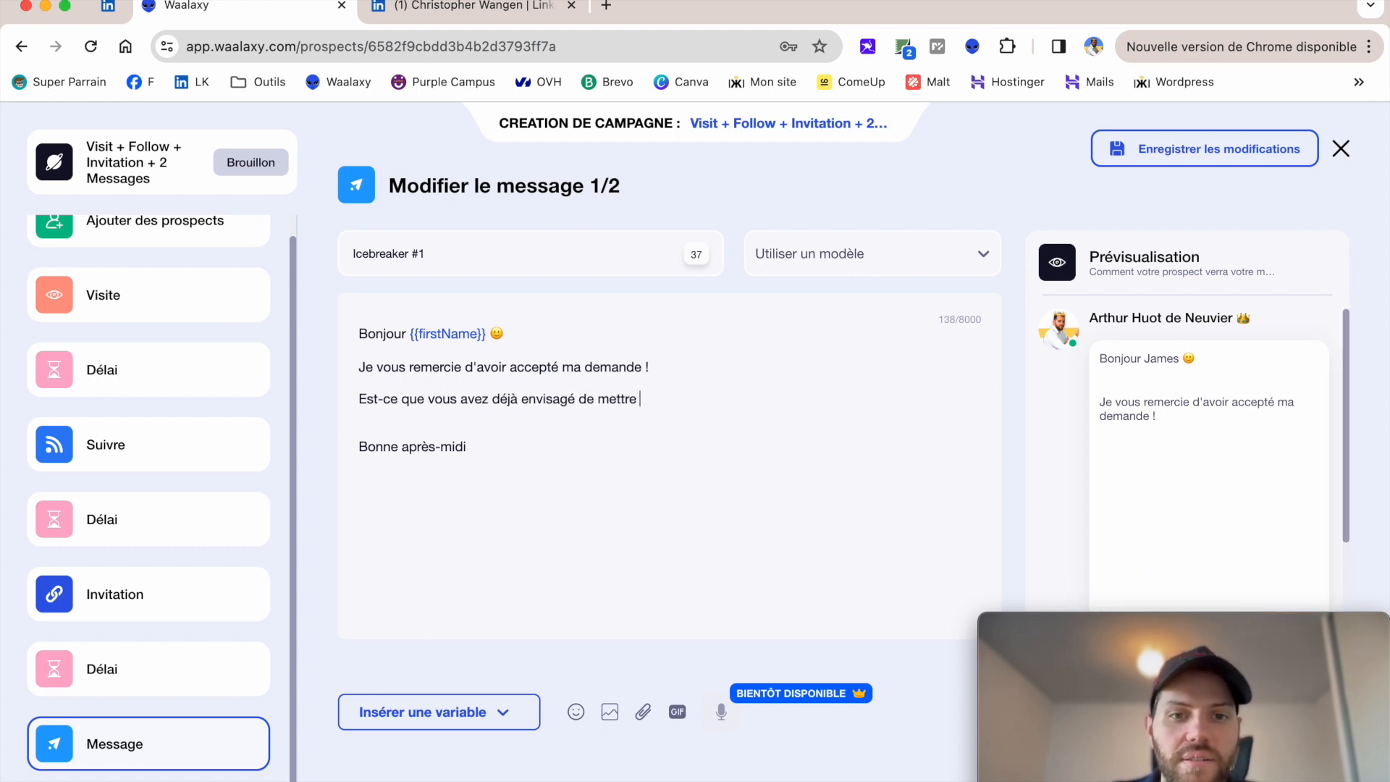
type(" en place une strat")
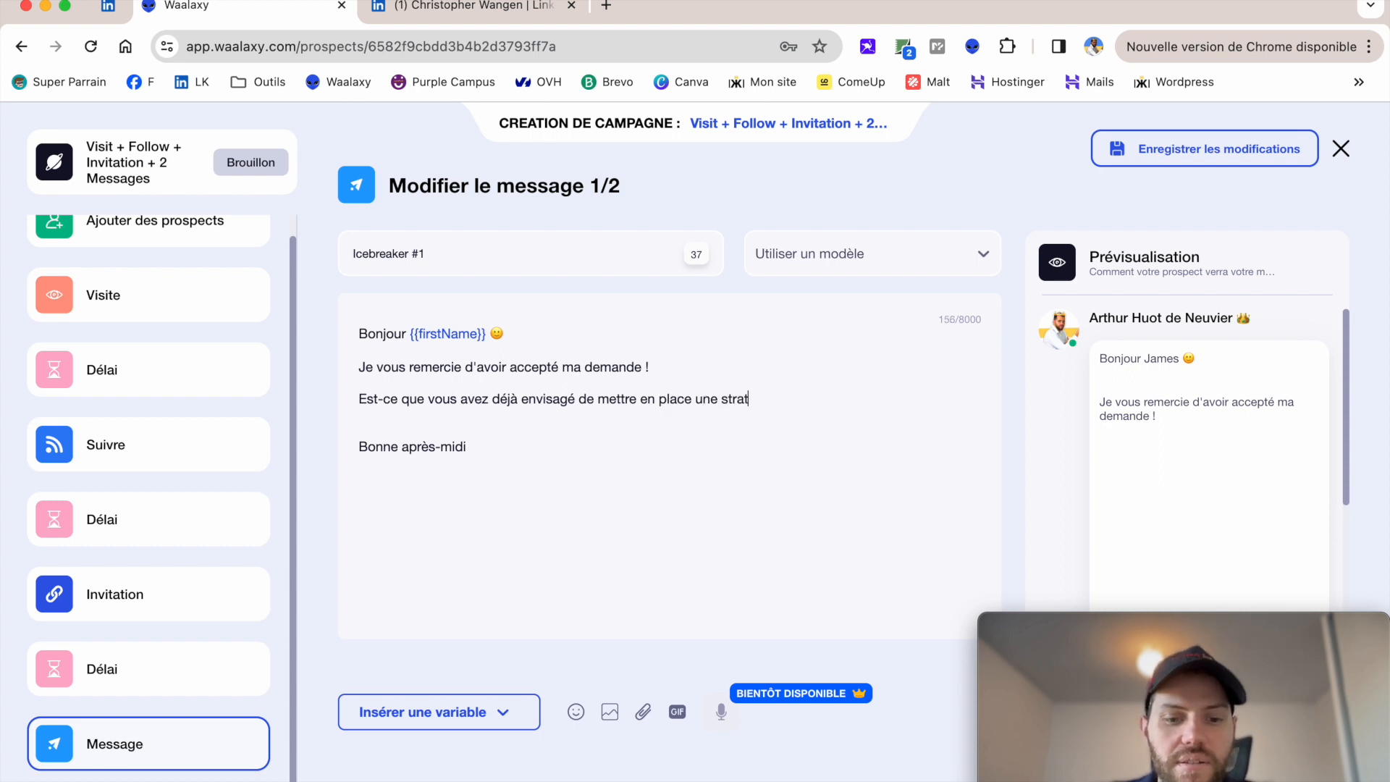
type("égie d'acquisi")
key("BackSpace")
key("BackSpace")
key("BackSpace")
key("BackSpace")
key("BackSpace")
type("qu")
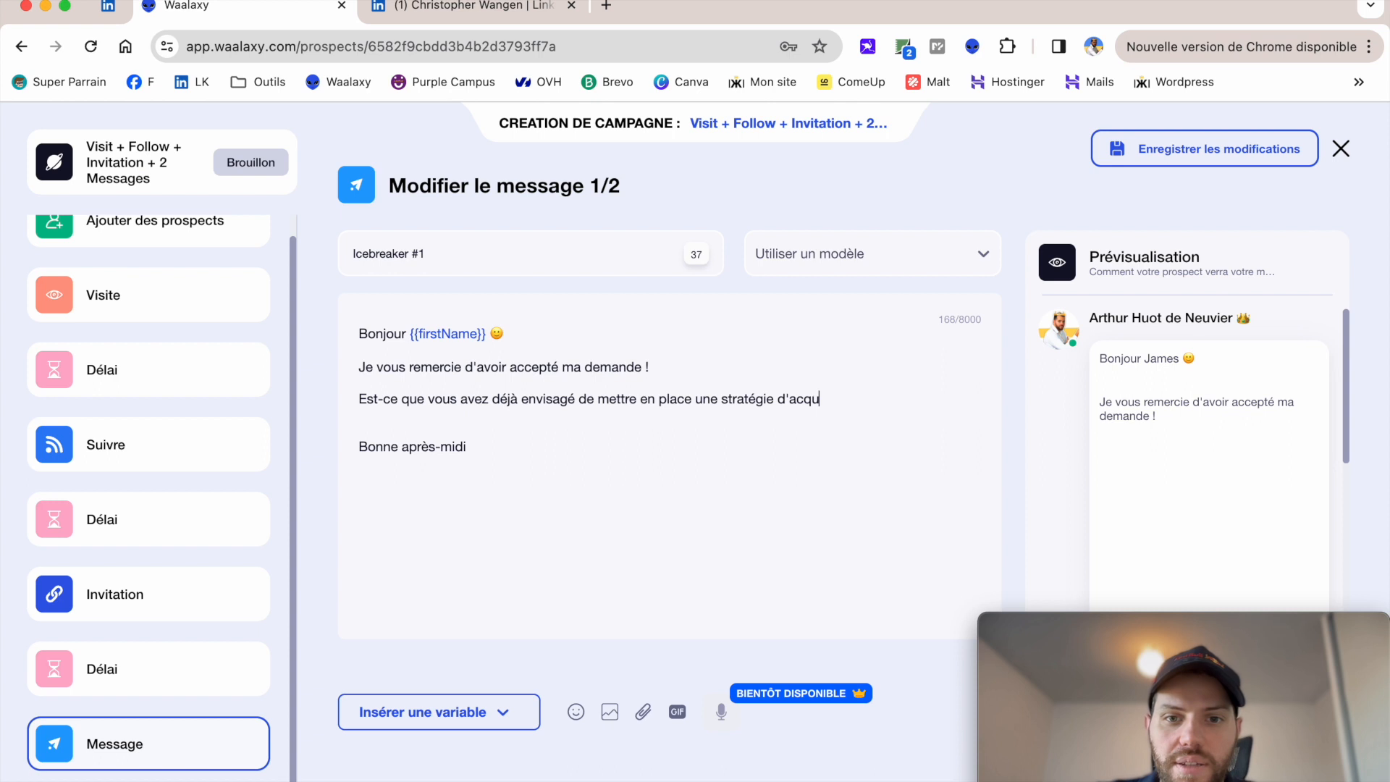
type("isition de client")
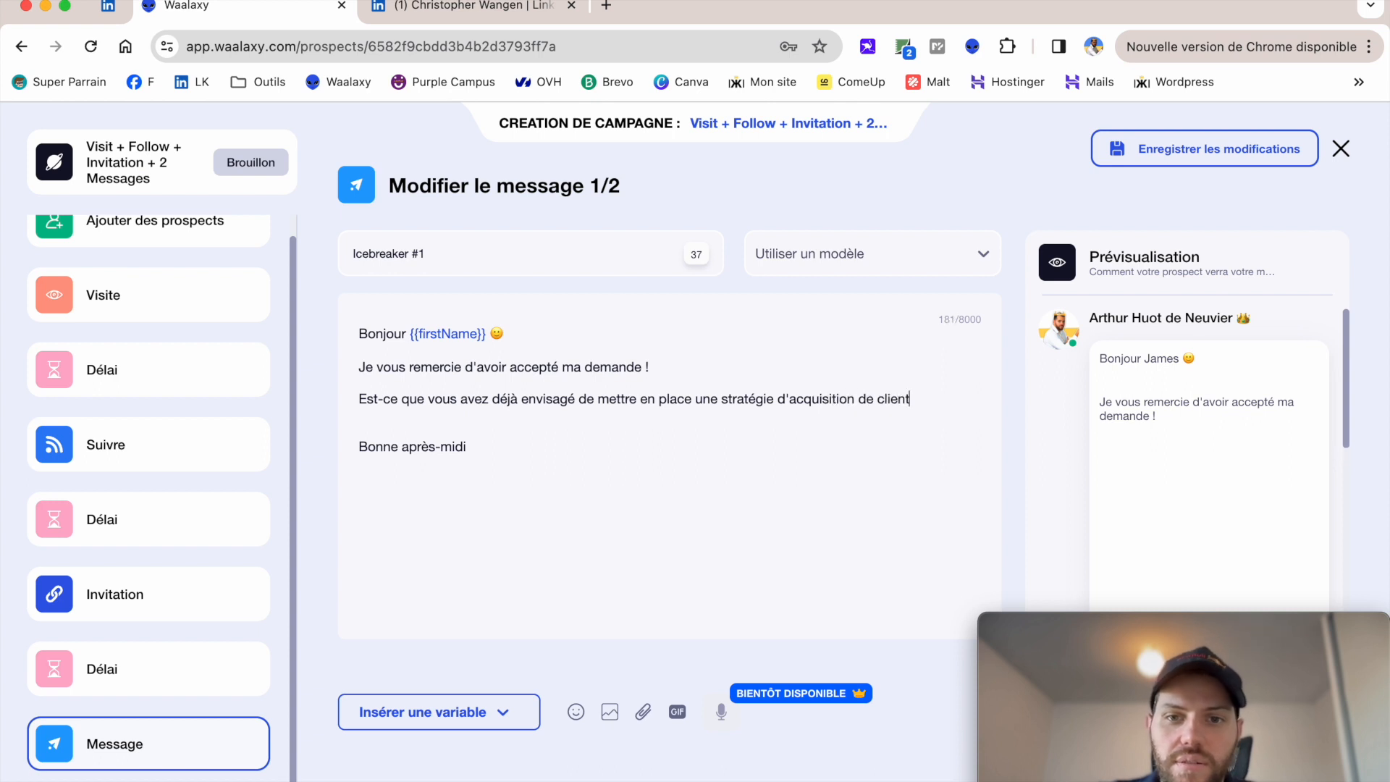
type("s grâce à Linked")
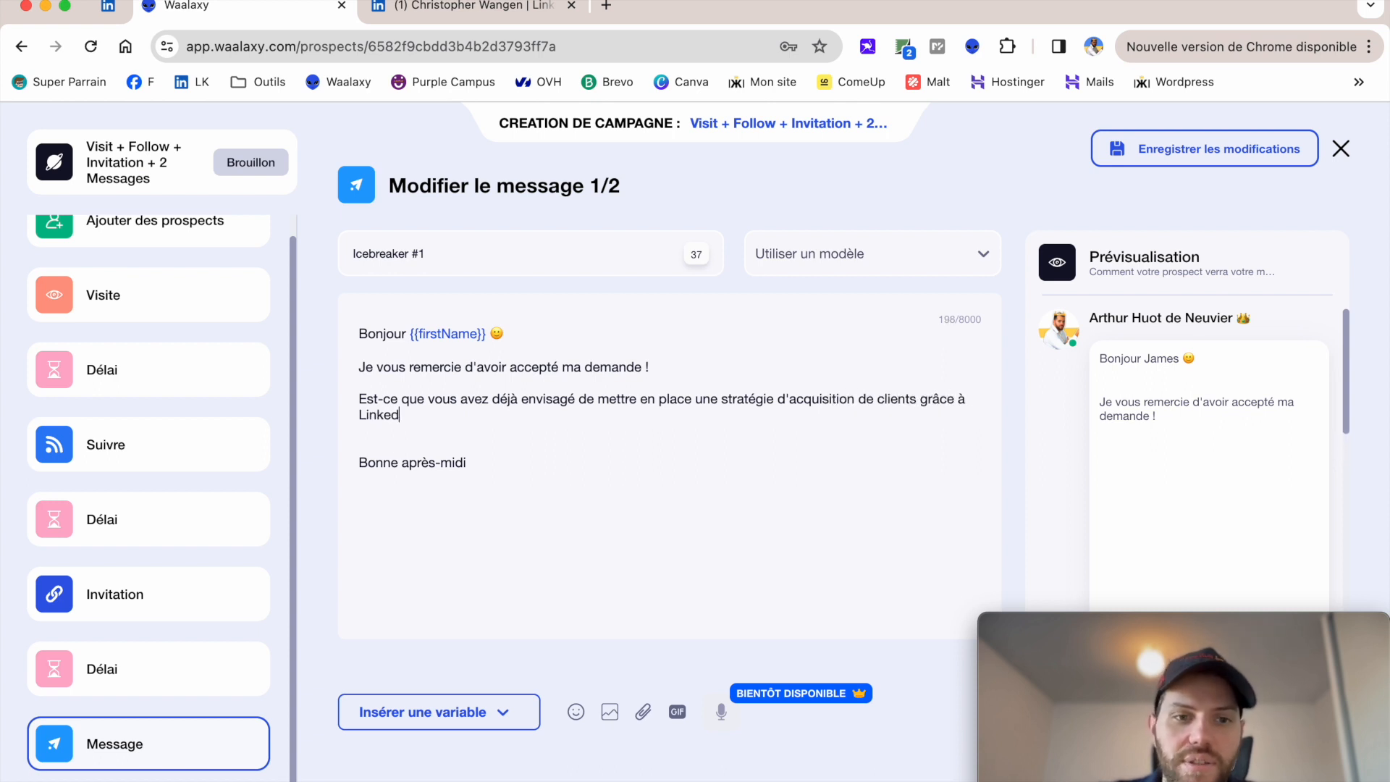
type("In ?")
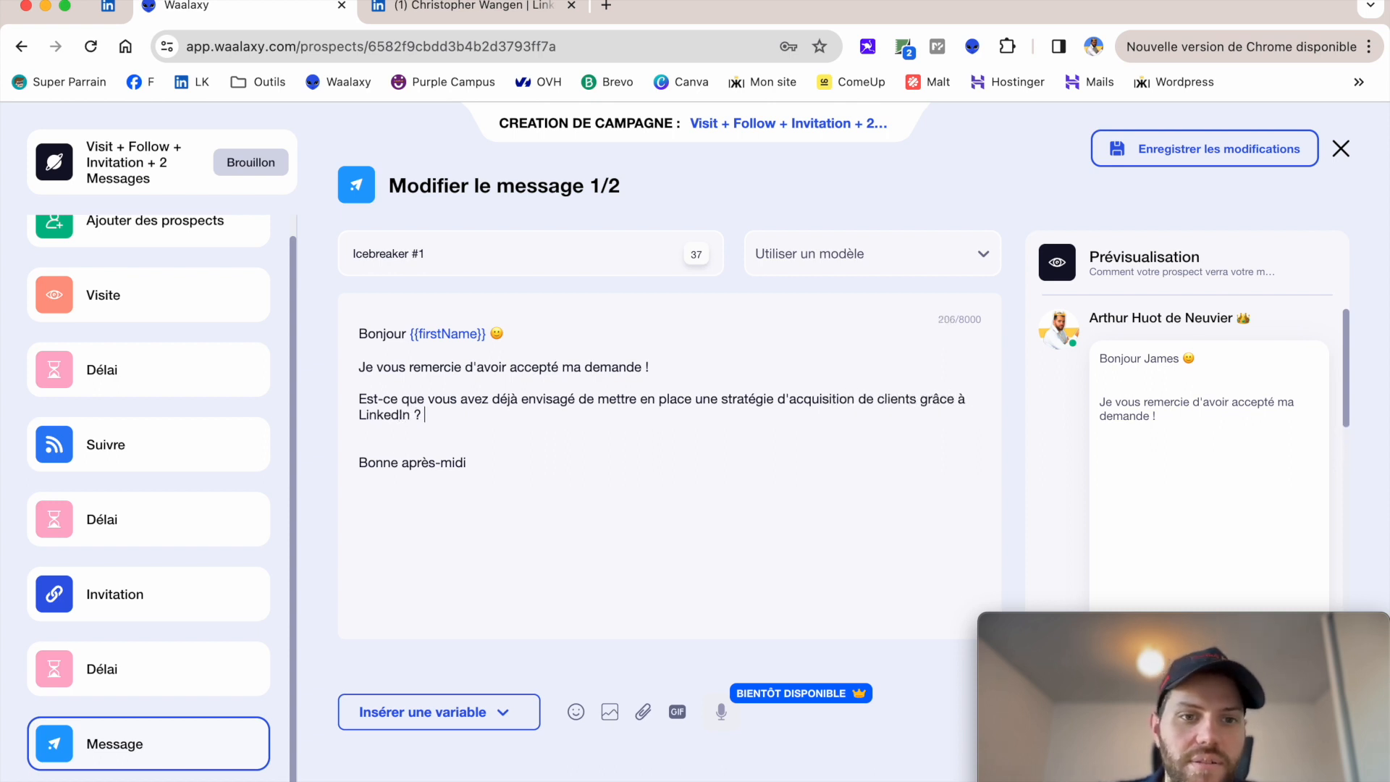
left_click(575, 713)
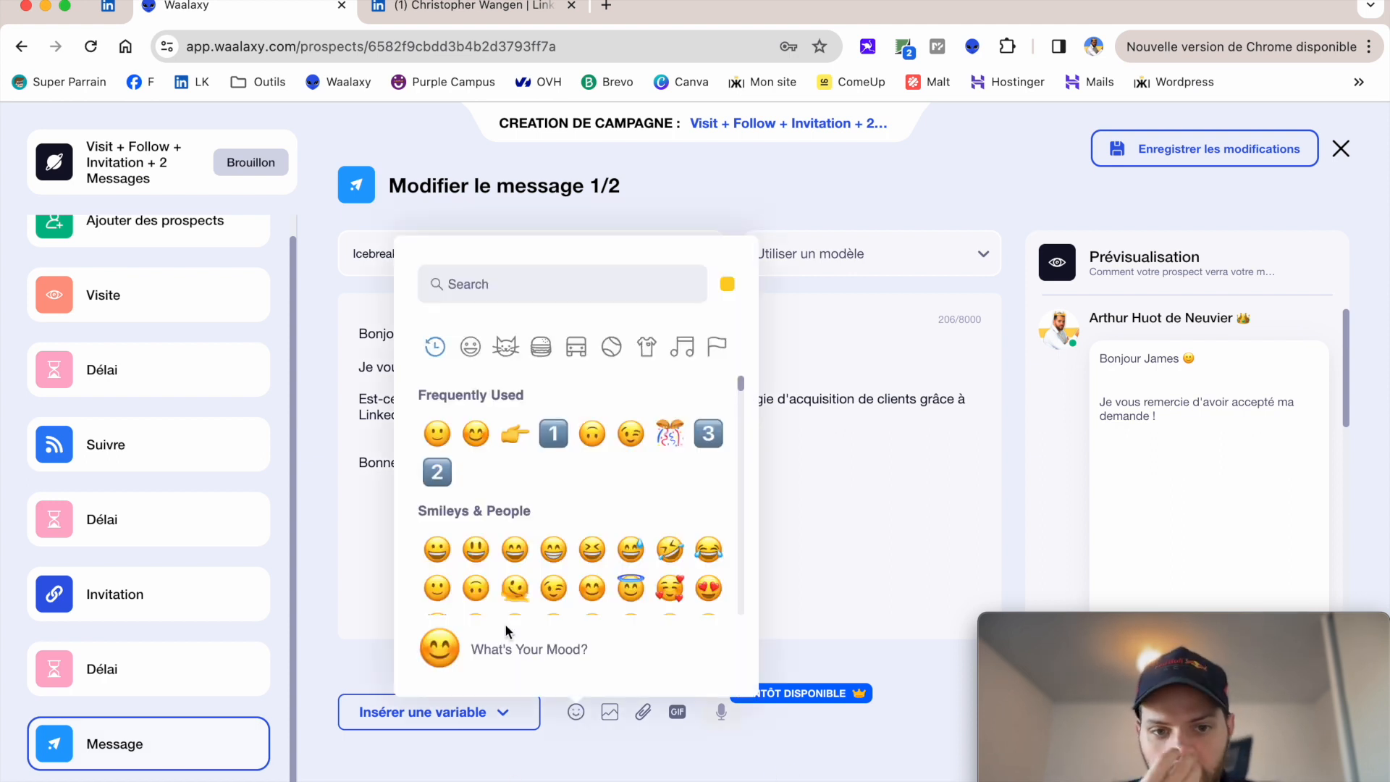
left_click(583, 525)
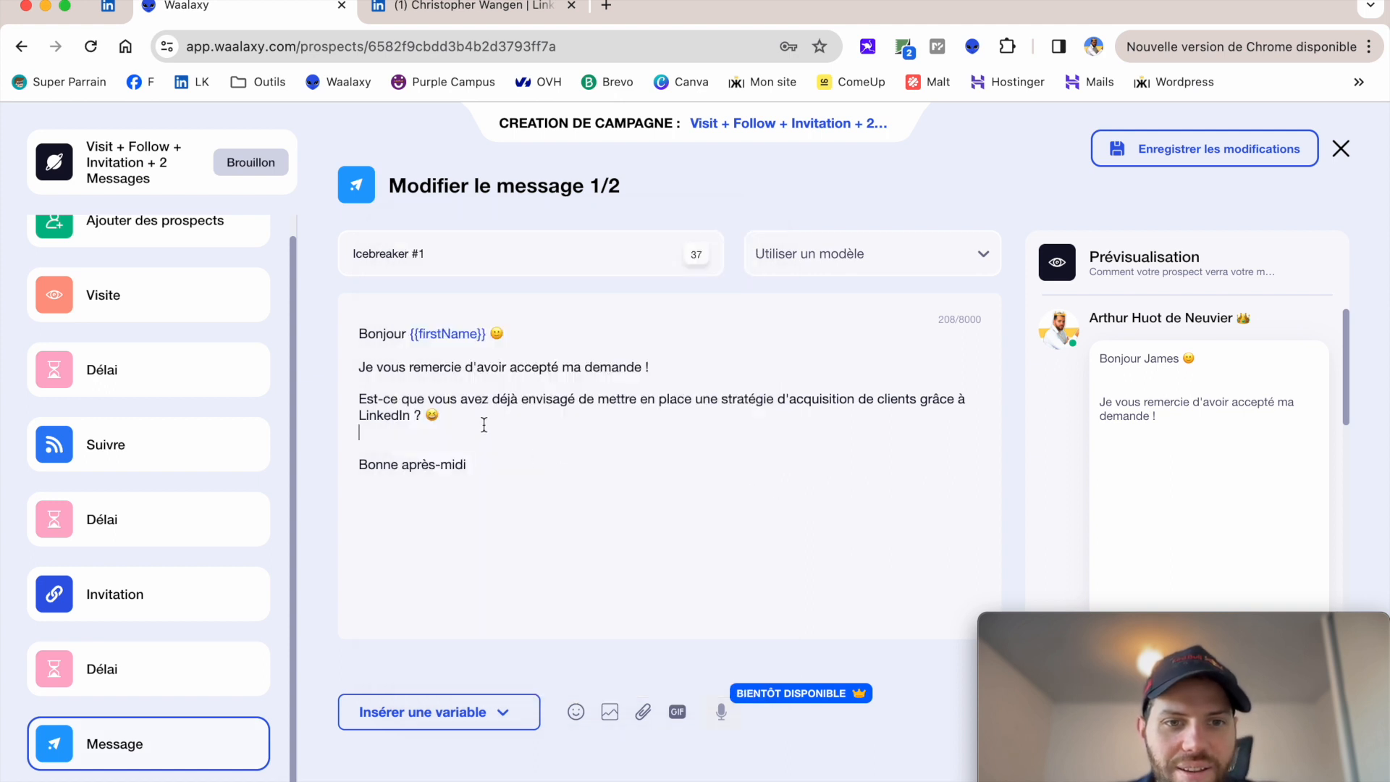
left_click(457, 416)
key("BackSpace")
Add a winking face emoji at the end of the LinkedIn question in message 1/2.
left_click(577, 713)
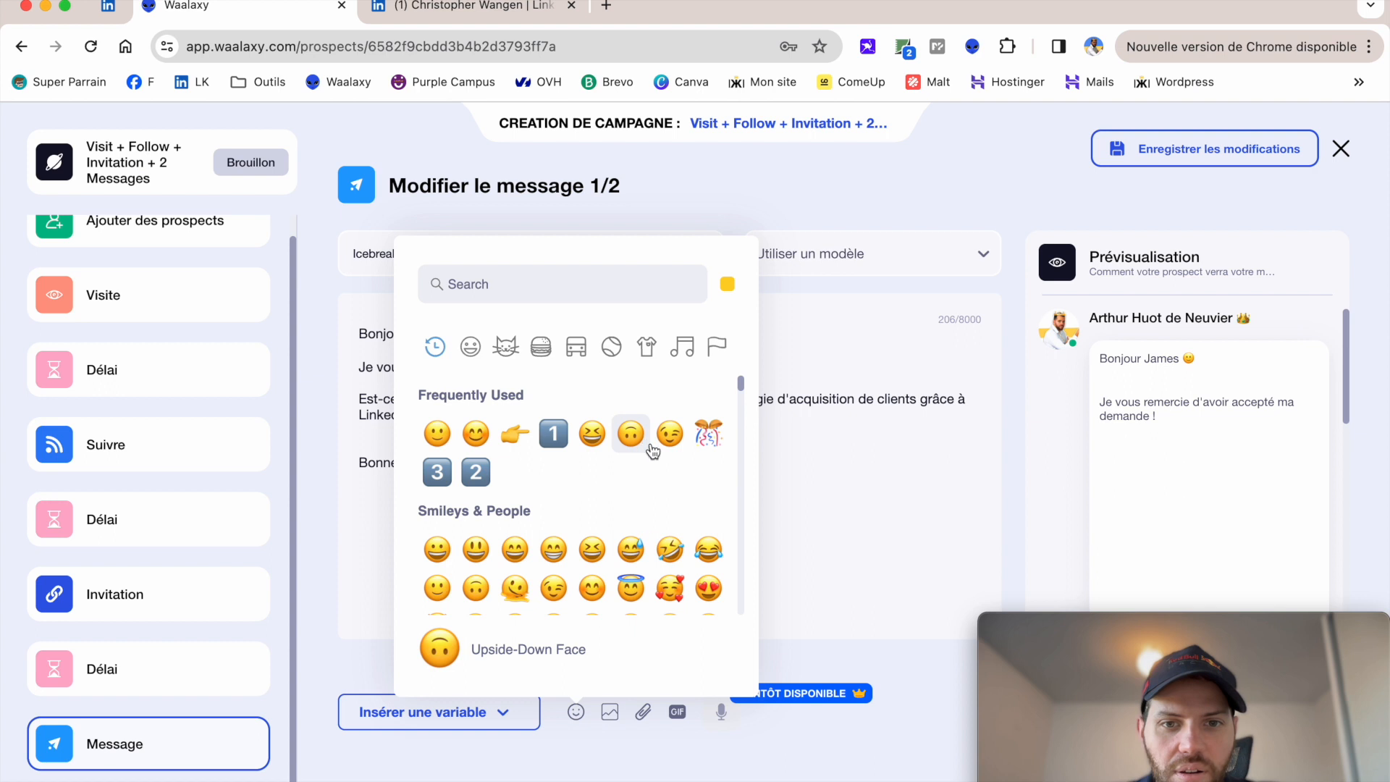
left_click(670, 433)
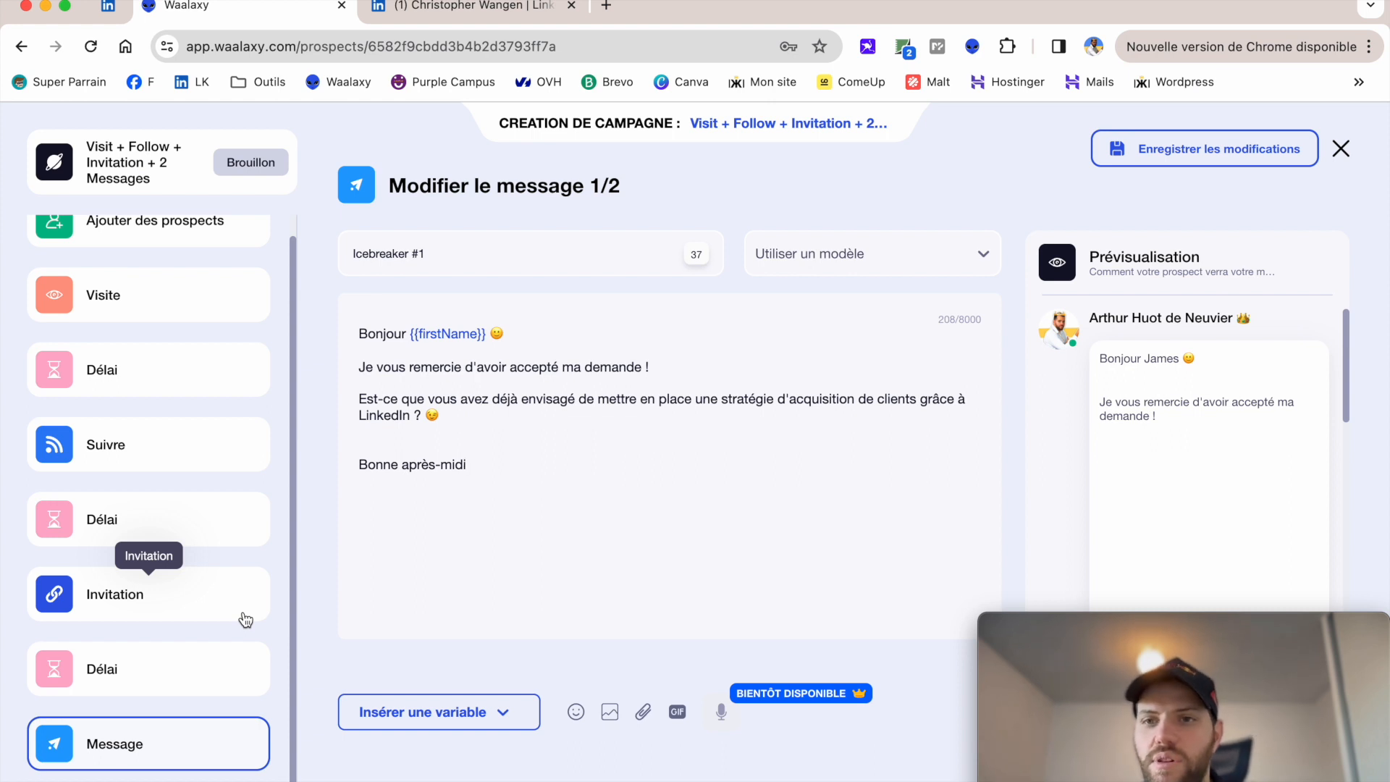
Review the campaign's invitation step and the delay that follows acceptance of the invitation.
left_click(131, 602)
left_click(132, 667)
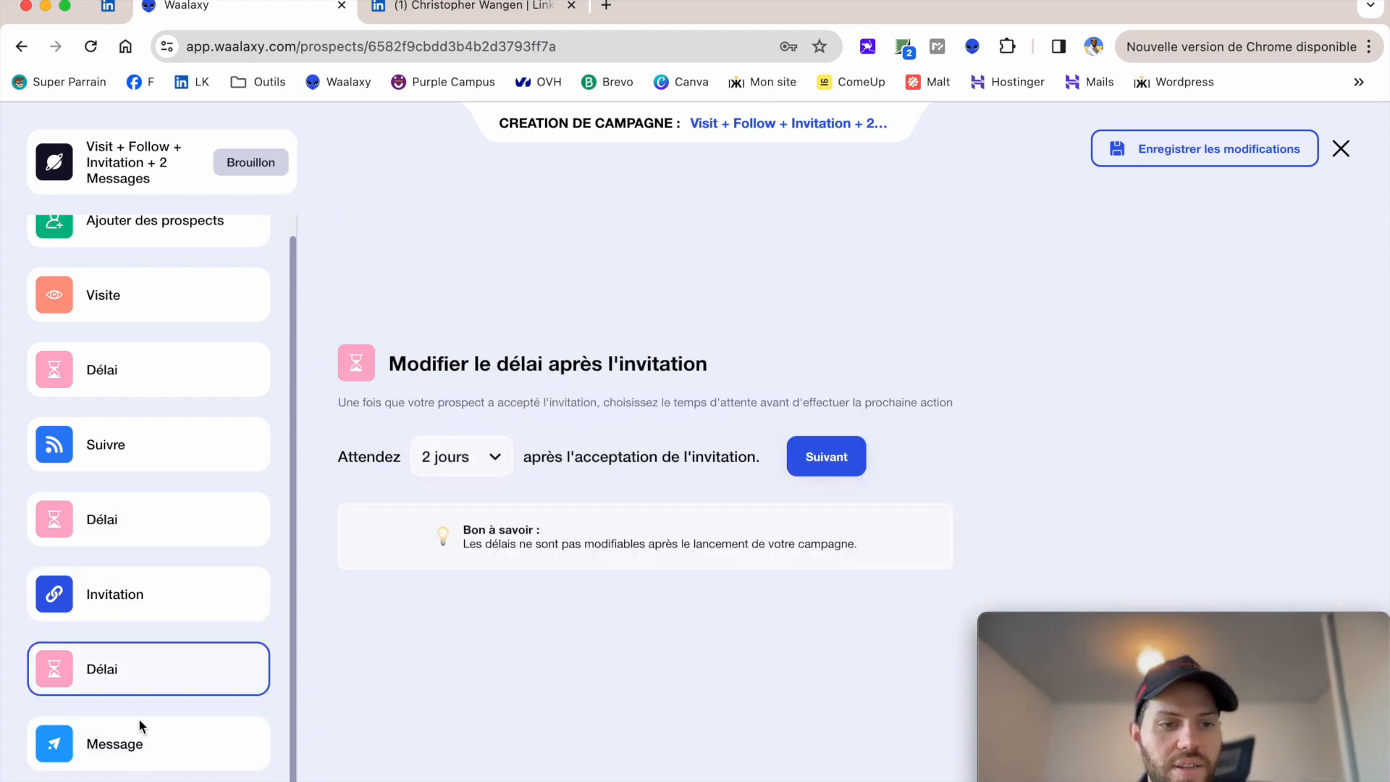
Remove the extra blank line above "Bonne après-midi" in message 1/2 and validate the message.
left_click(137, 721)
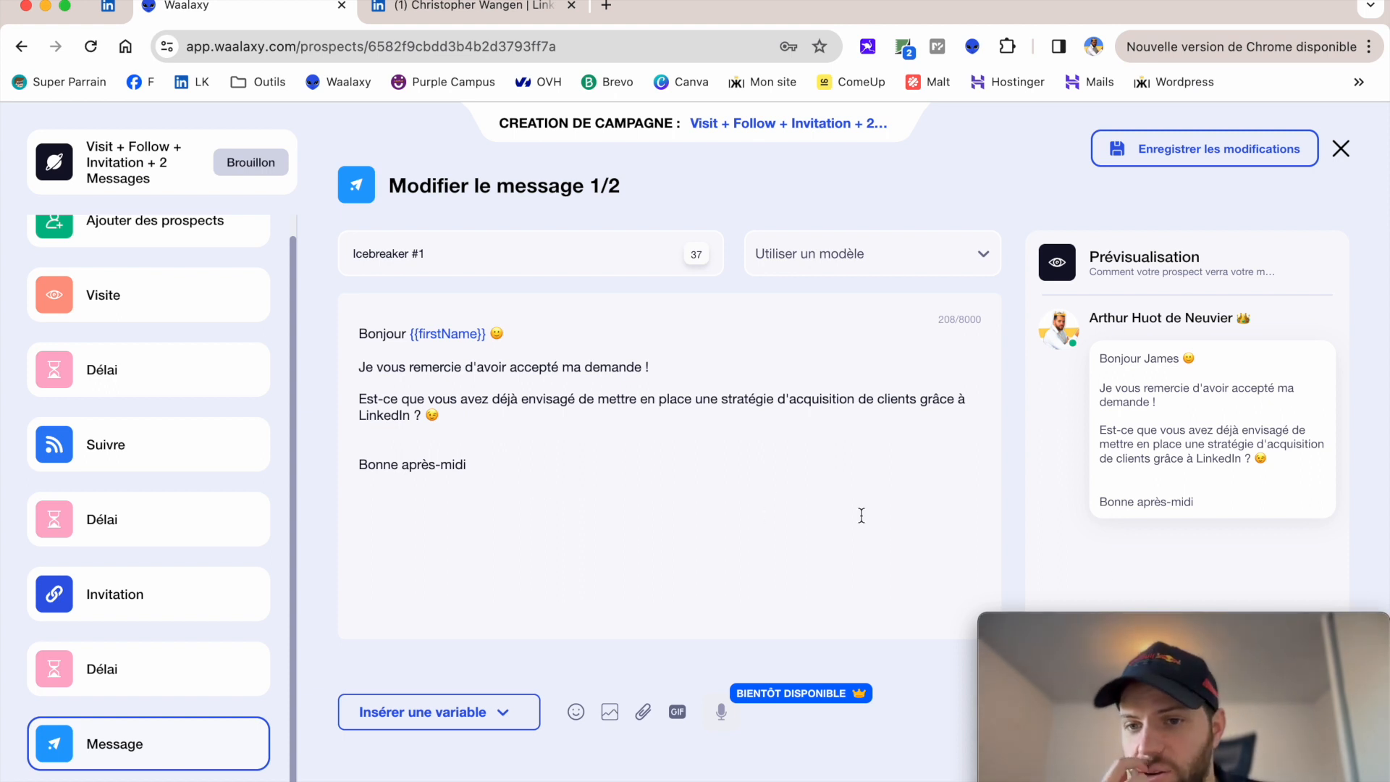
left_click(384, 440)
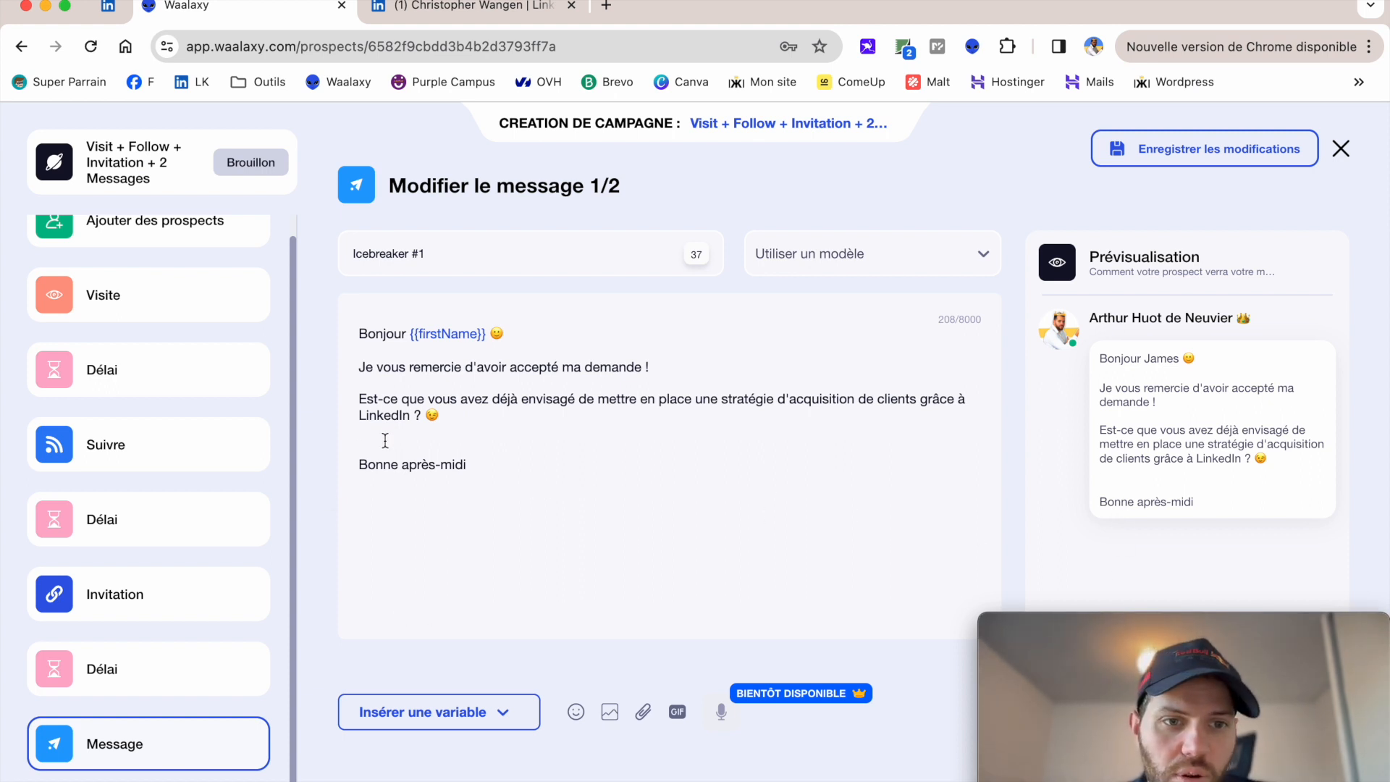
key("Delete")
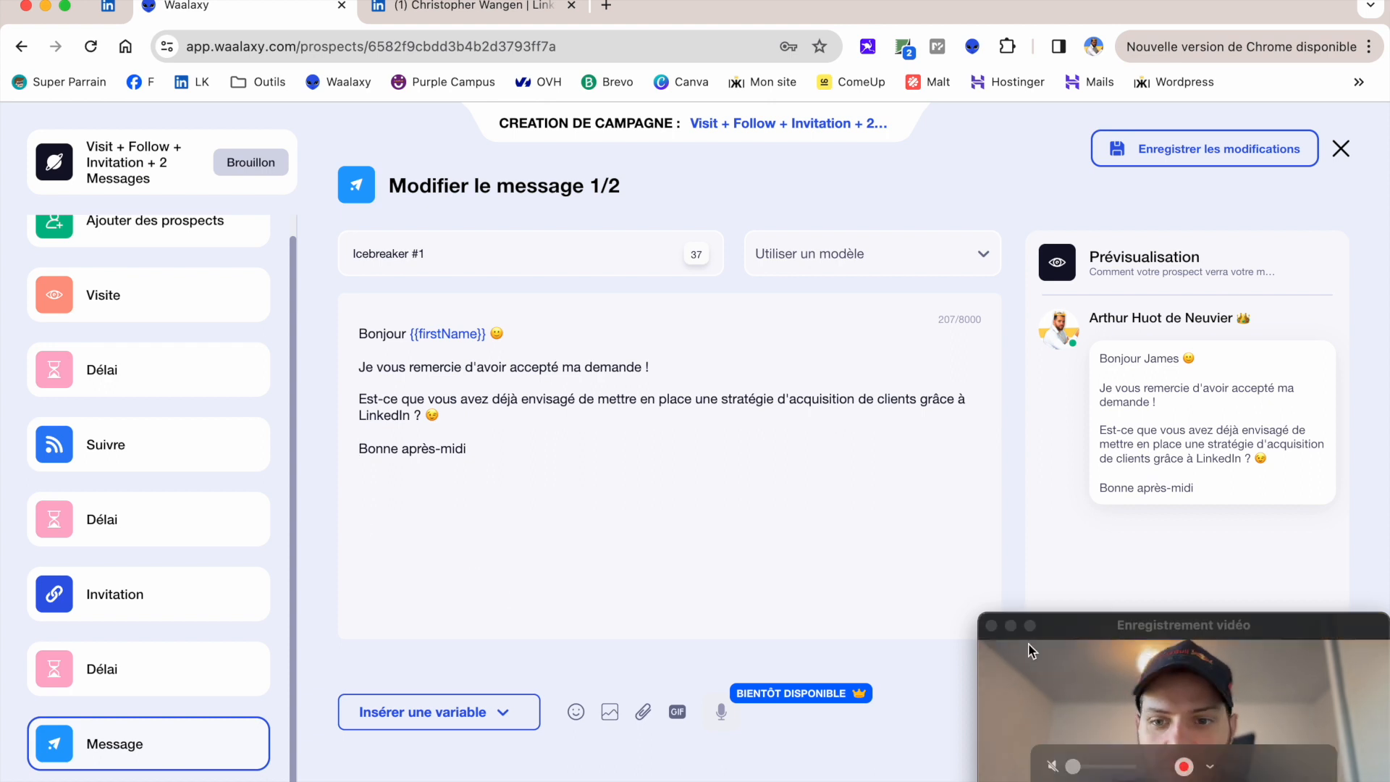
left_click_drag(1096, 651, 737, 657)
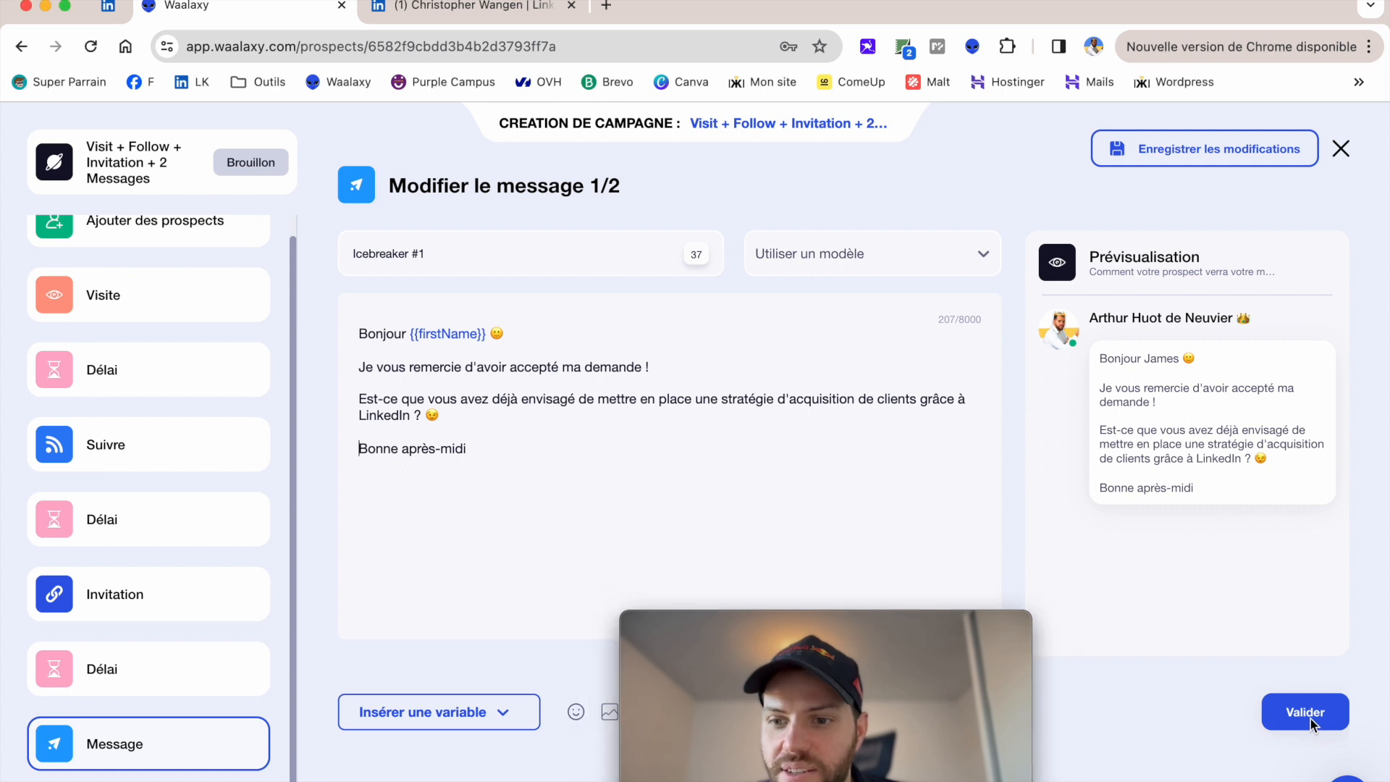
left_click(1308, 717)
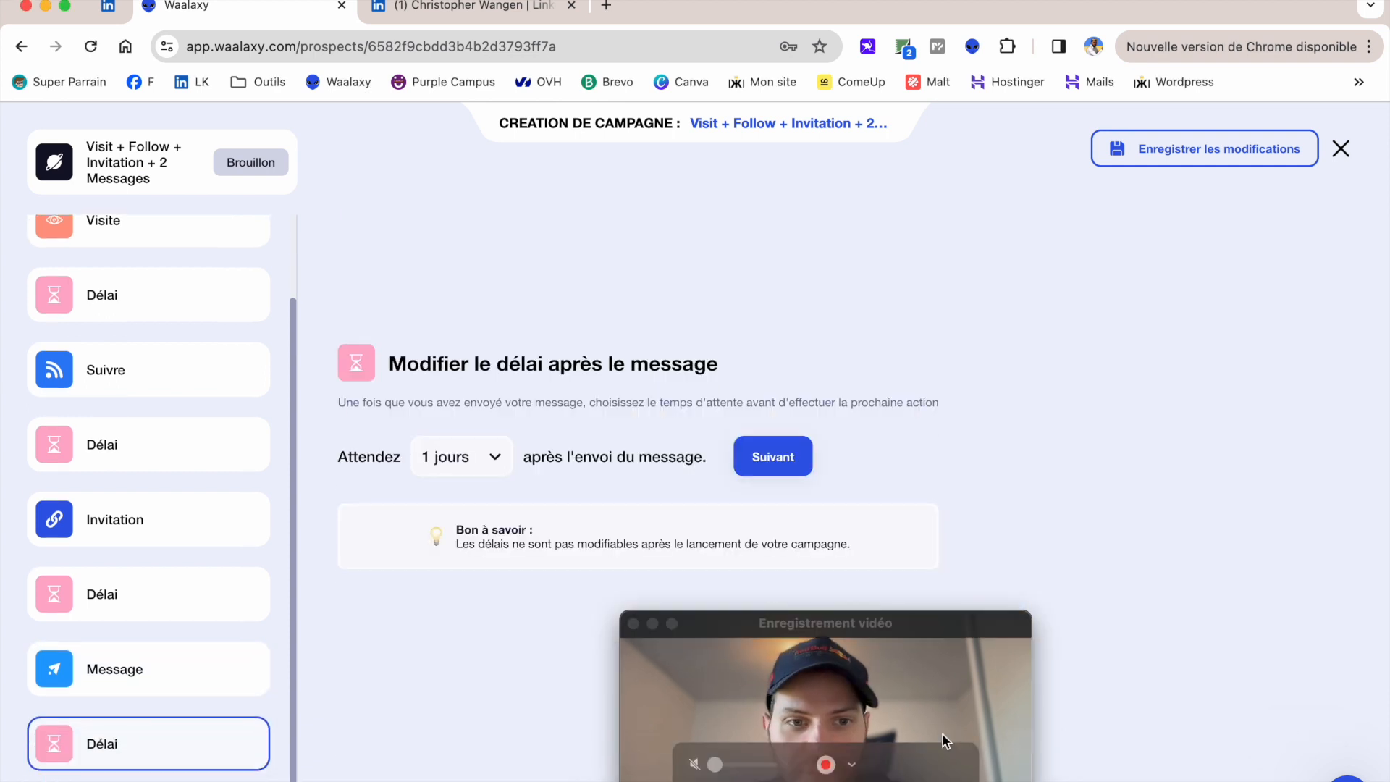
Set the delay after the first message to 5 days.
left_click_drag(848, 723, 1183, 705)
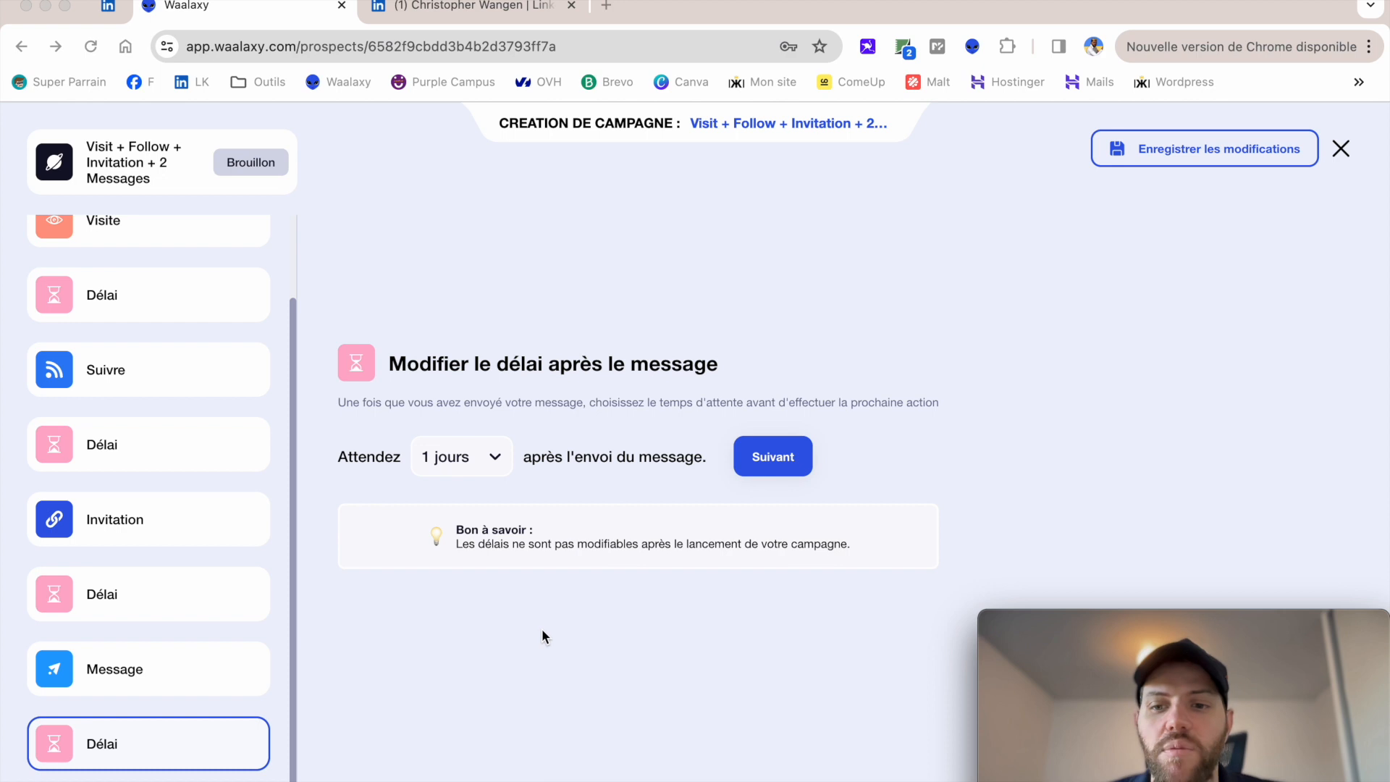
left_click(485, 460)
left_click(489, 462)
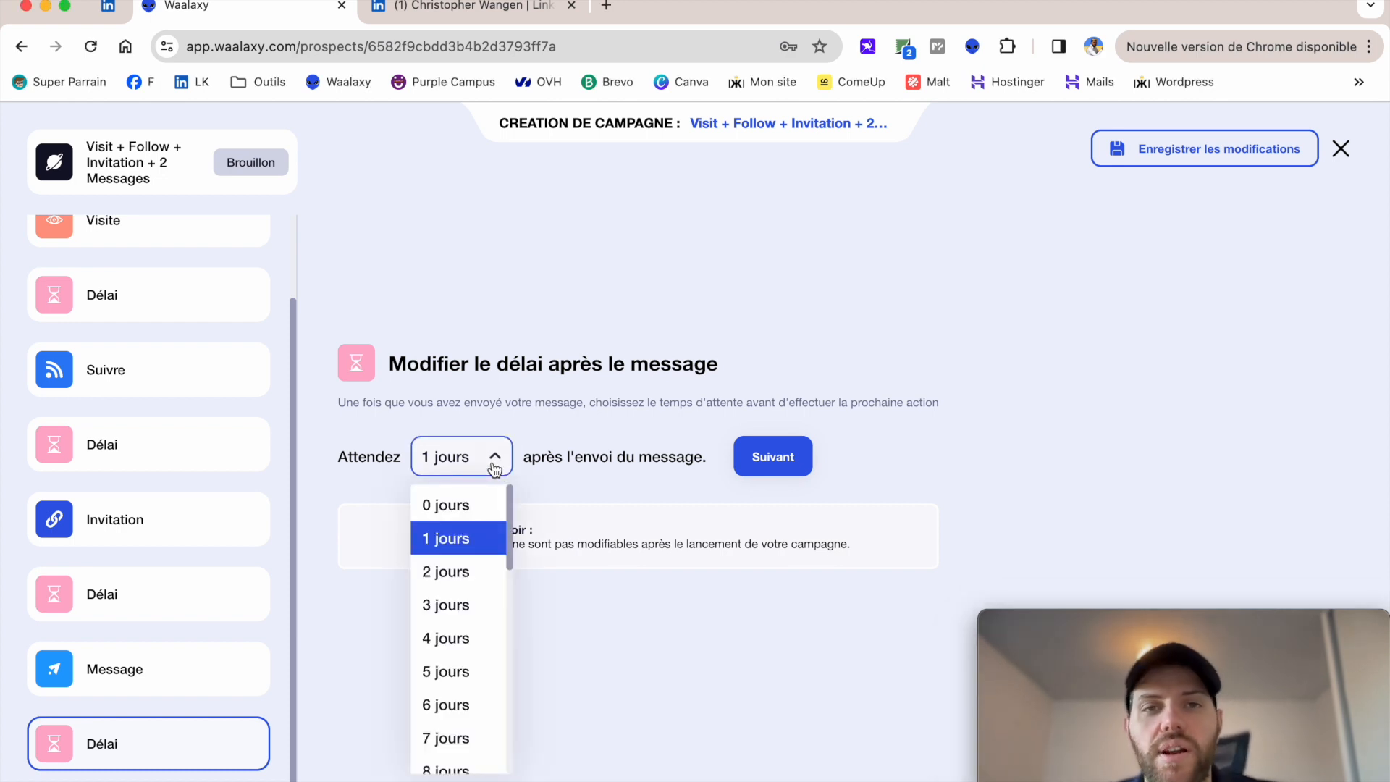
scroll(431, 695, "down", 5)
scroll(432, 690, "up", 4)
scroll(433, 690, "up", 2)
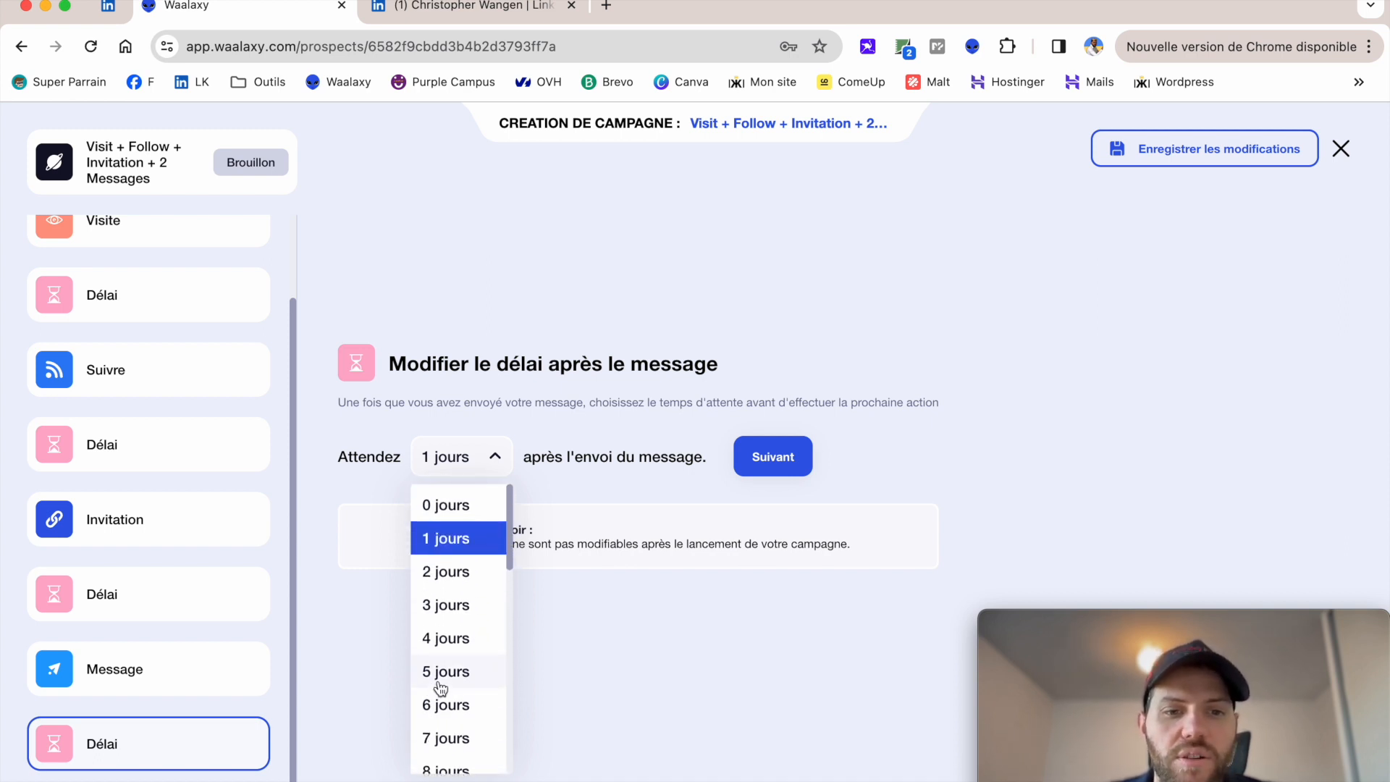
left_click(438, 679)
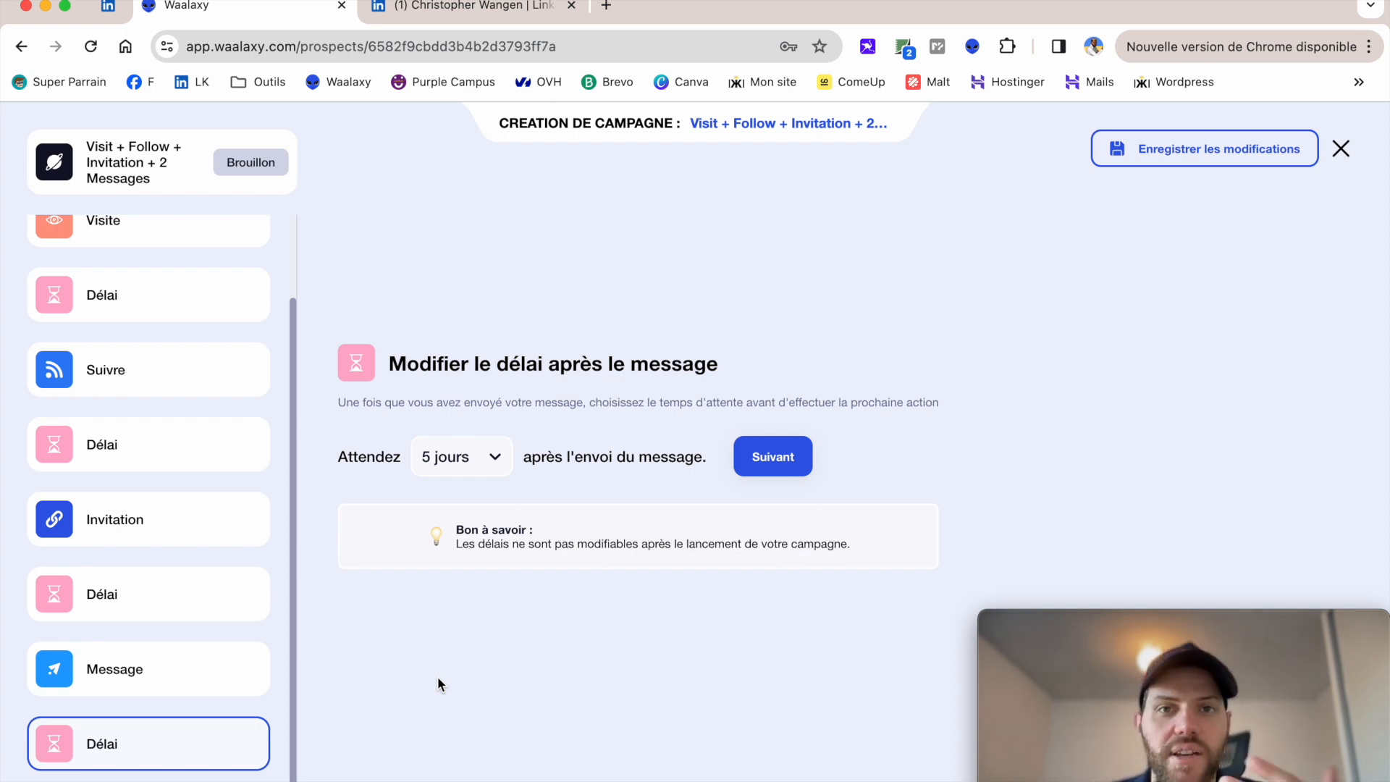
Set the delay after the first message to 2 days and continue to message 2/2.
left_click(463, 471)
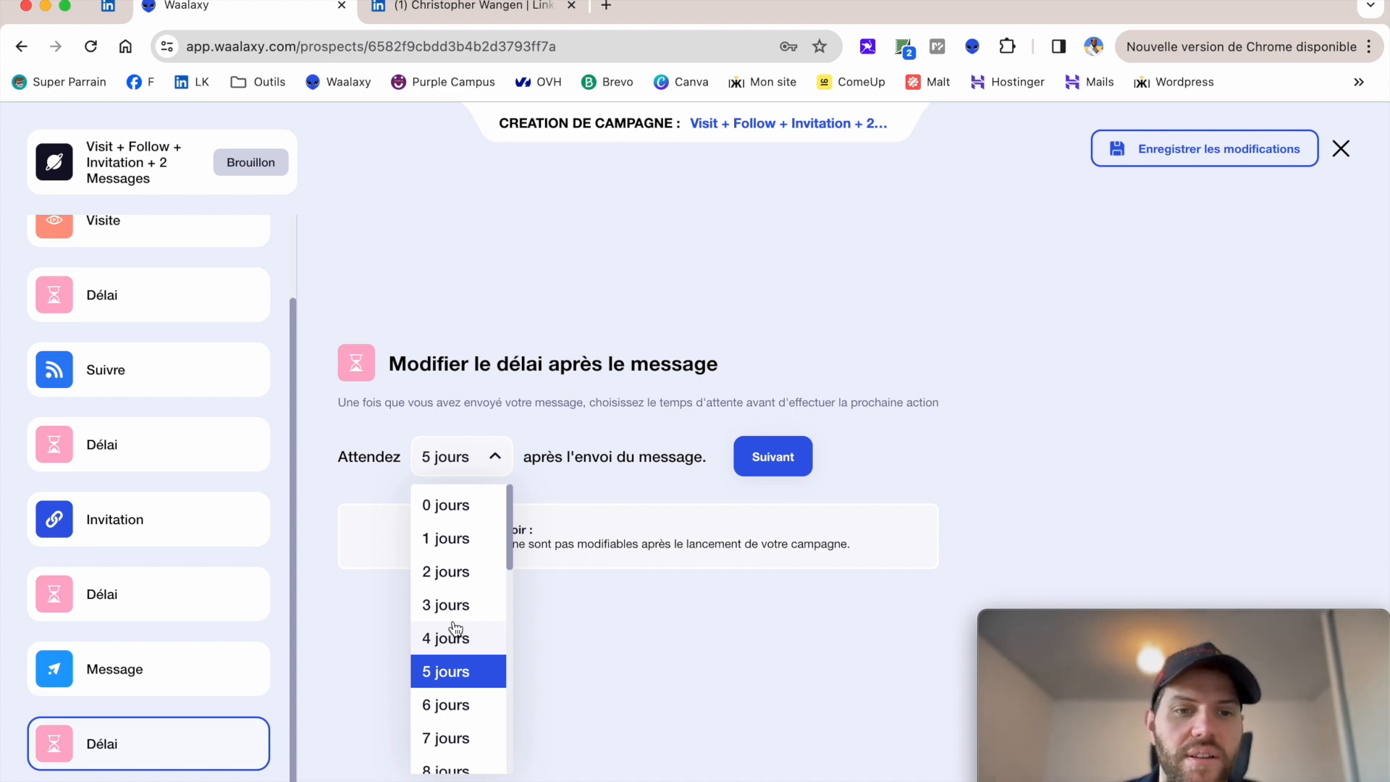
left_click(444, 572)
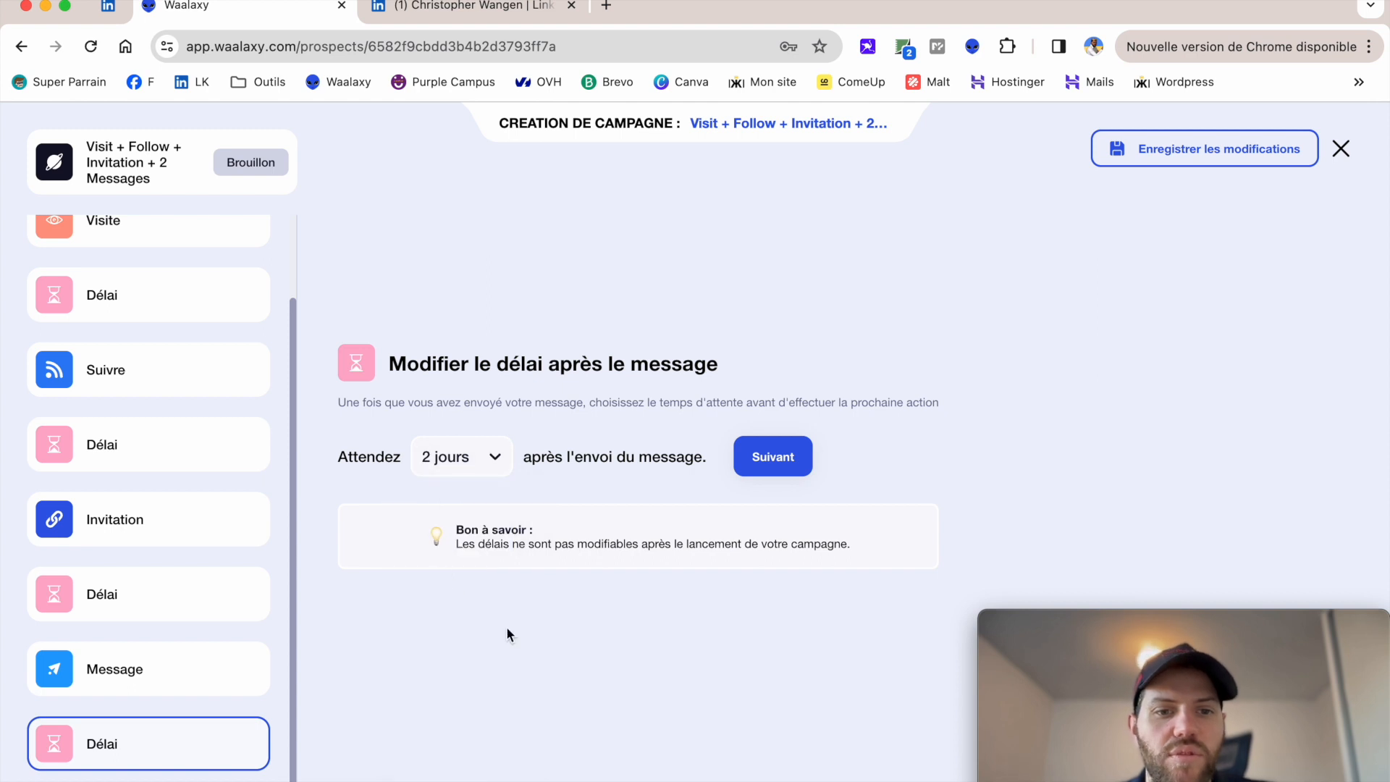
left_click(772, 464)
Write "J'ai vu que vous n'aviez pas répondu à mon message" in message 2/2, ending with a winking face emoji.
left_click(511, 350)
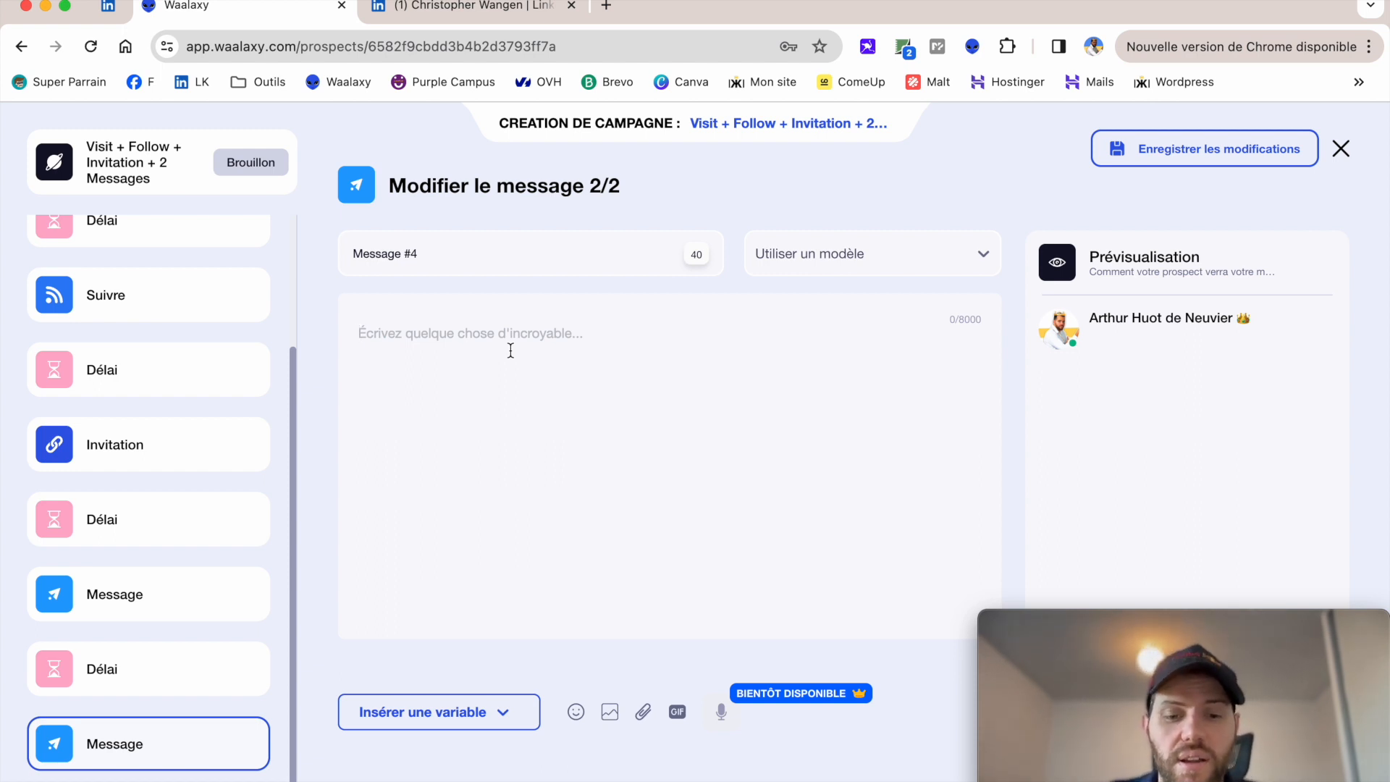
type("J'ai ")
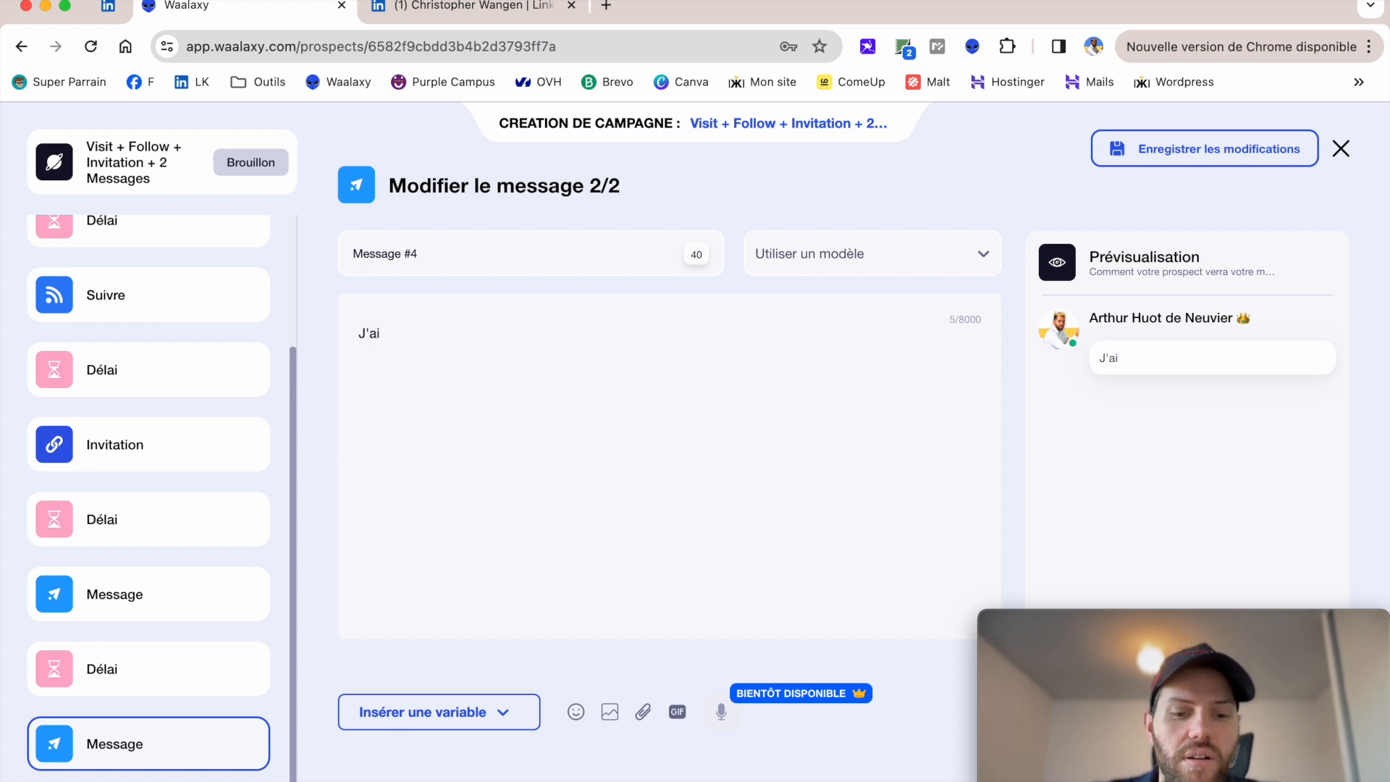
type("vu que vous n'a")
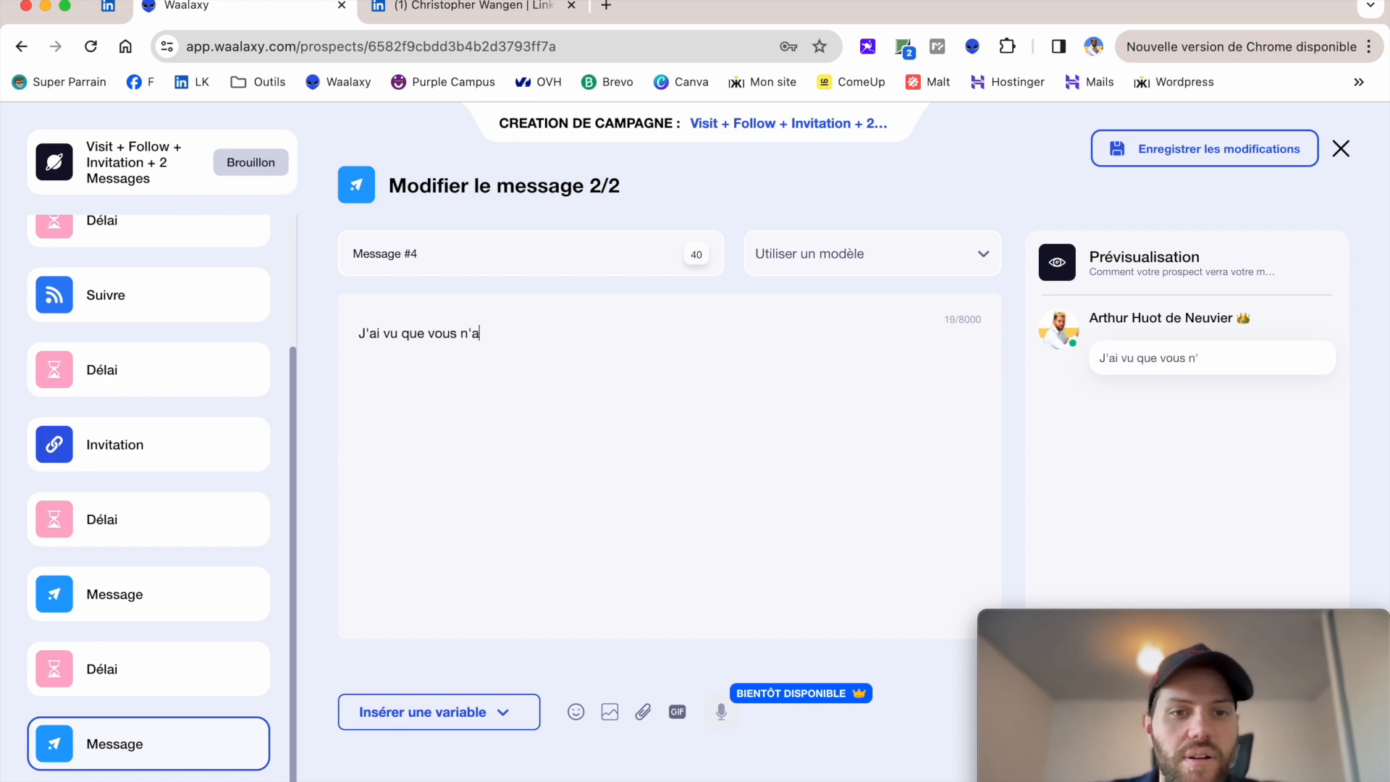
type("viez pas répondu à mon e")
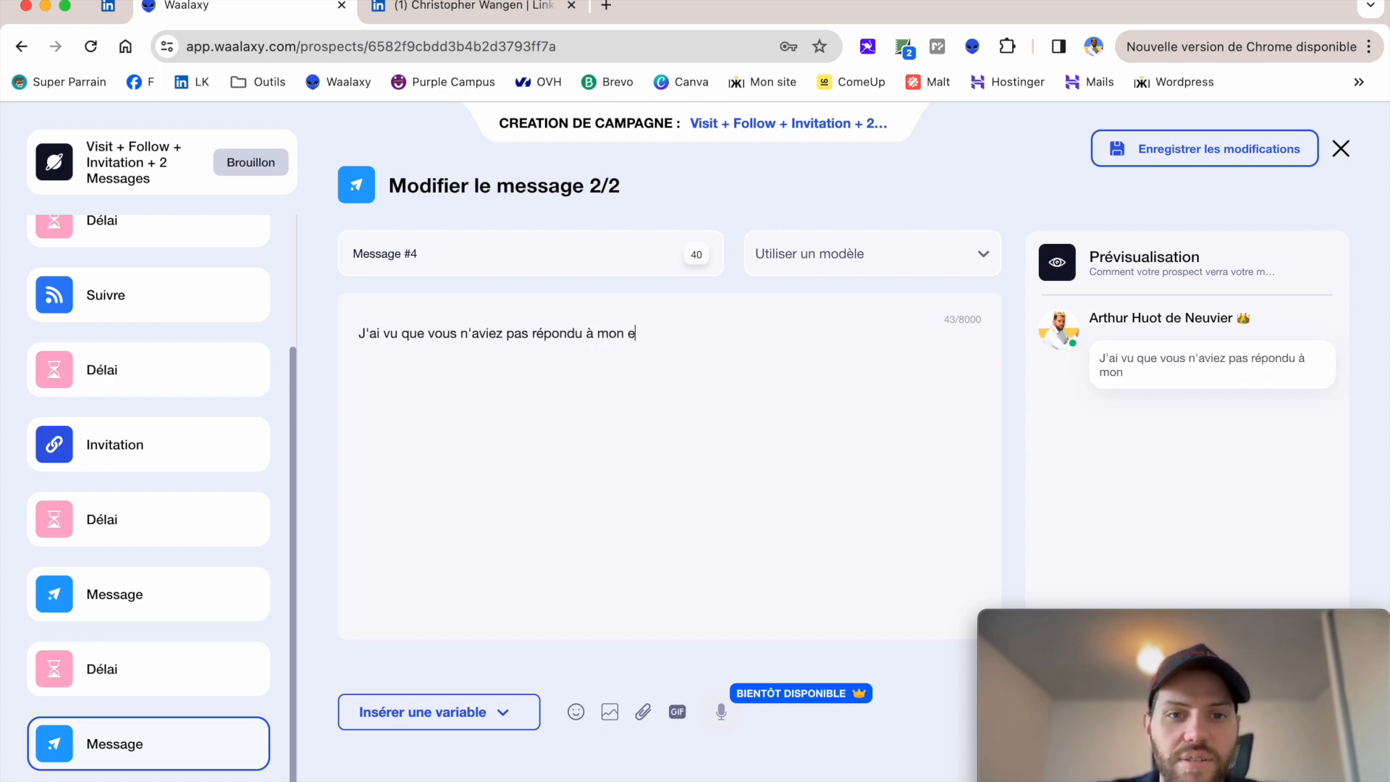
key("BackSpace")
type("message")
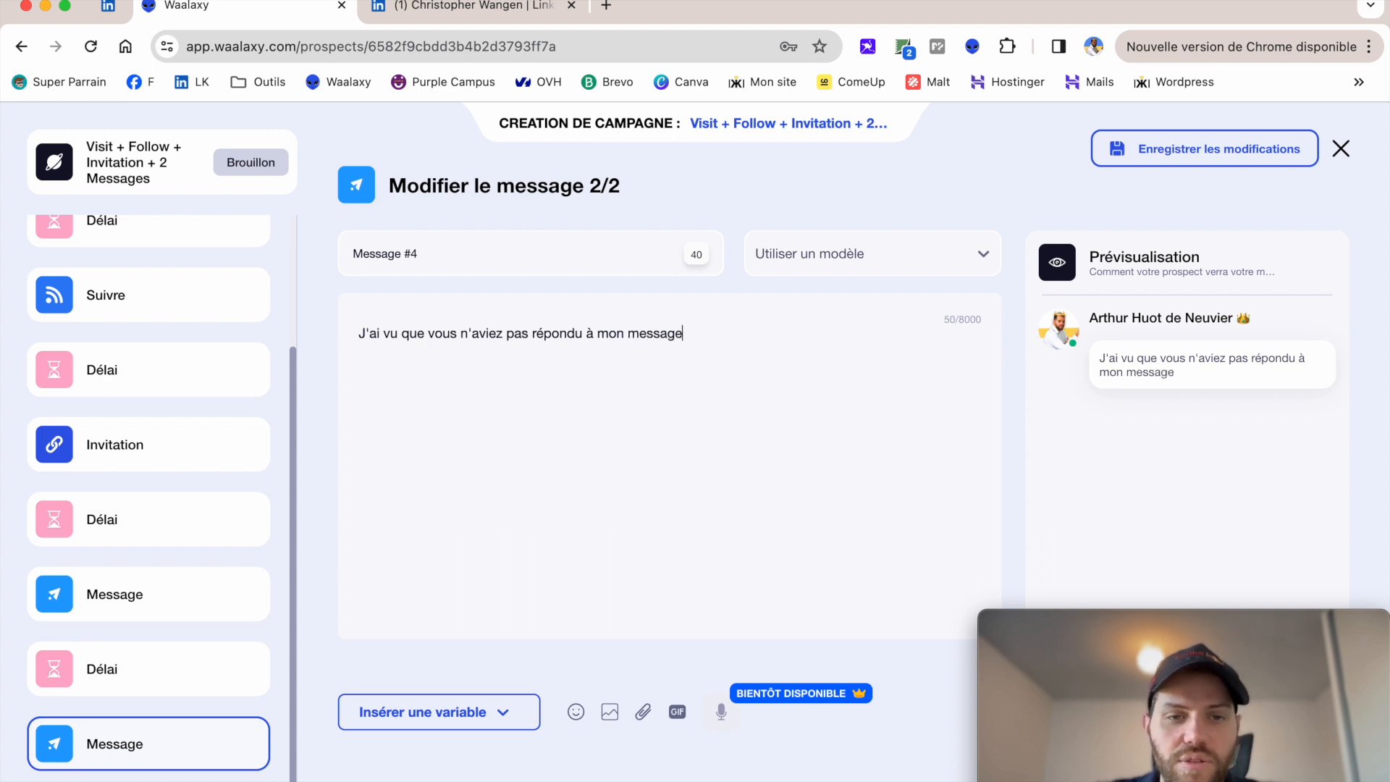
left_click(575, 714)
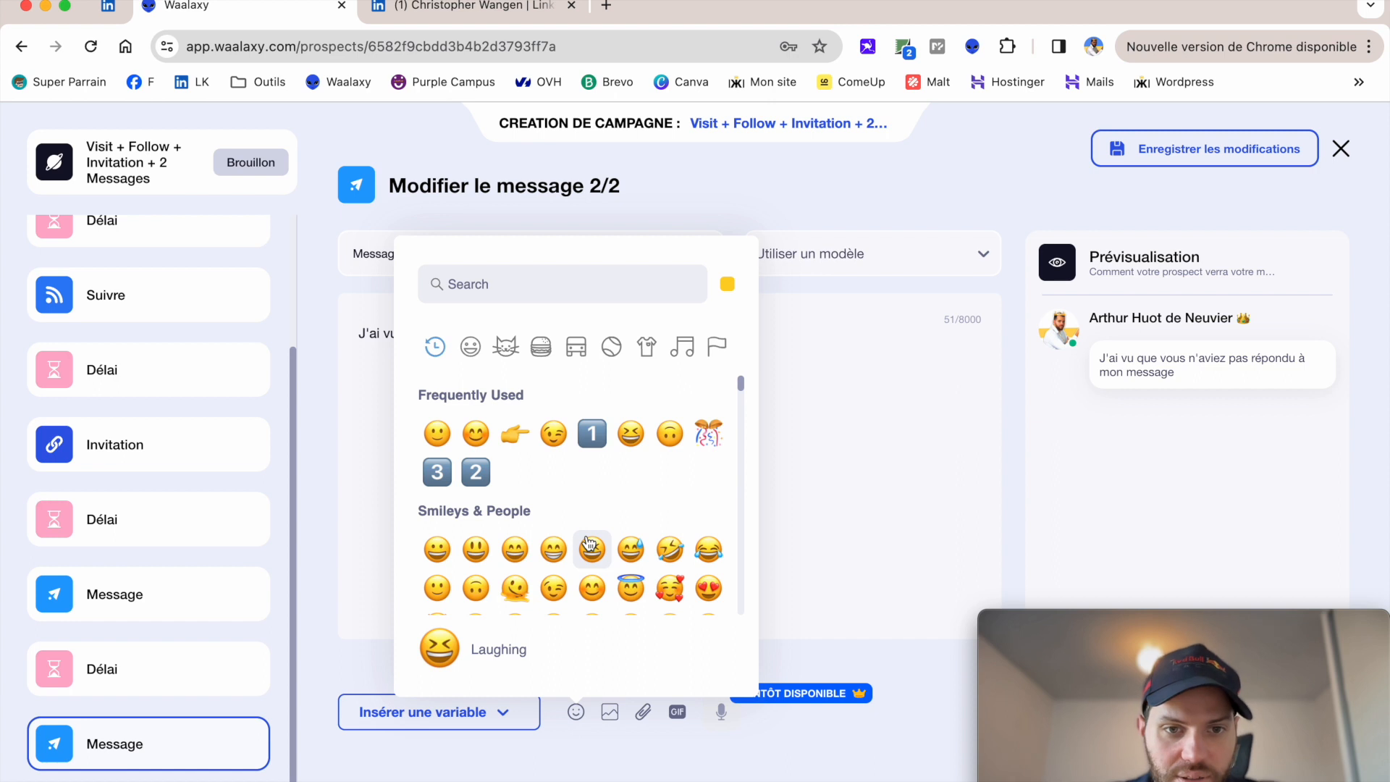
left_click(554, 433)
left_click(900, 443)
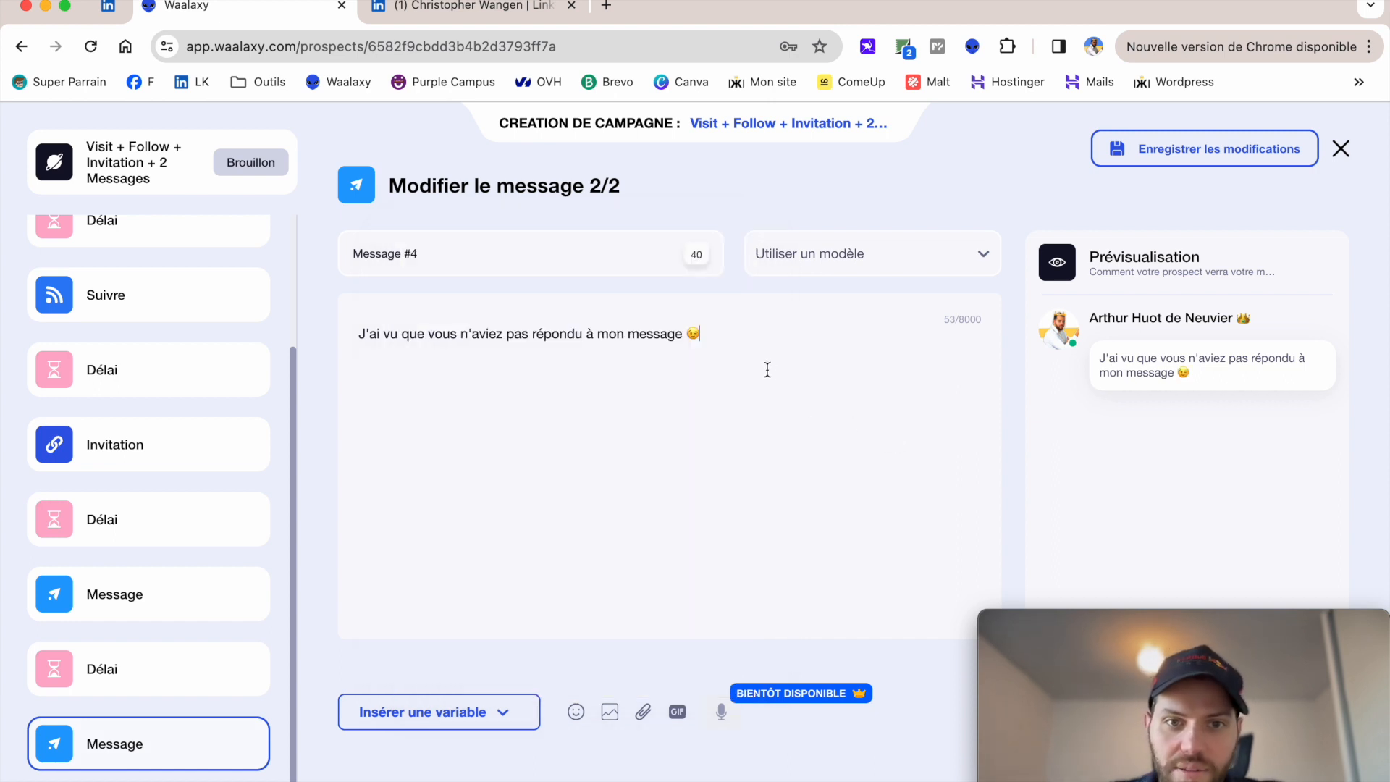
Add a second paragraph to message 2/2 reading "Un cas client est toujours plus parlant que n'importe".
key("Return")
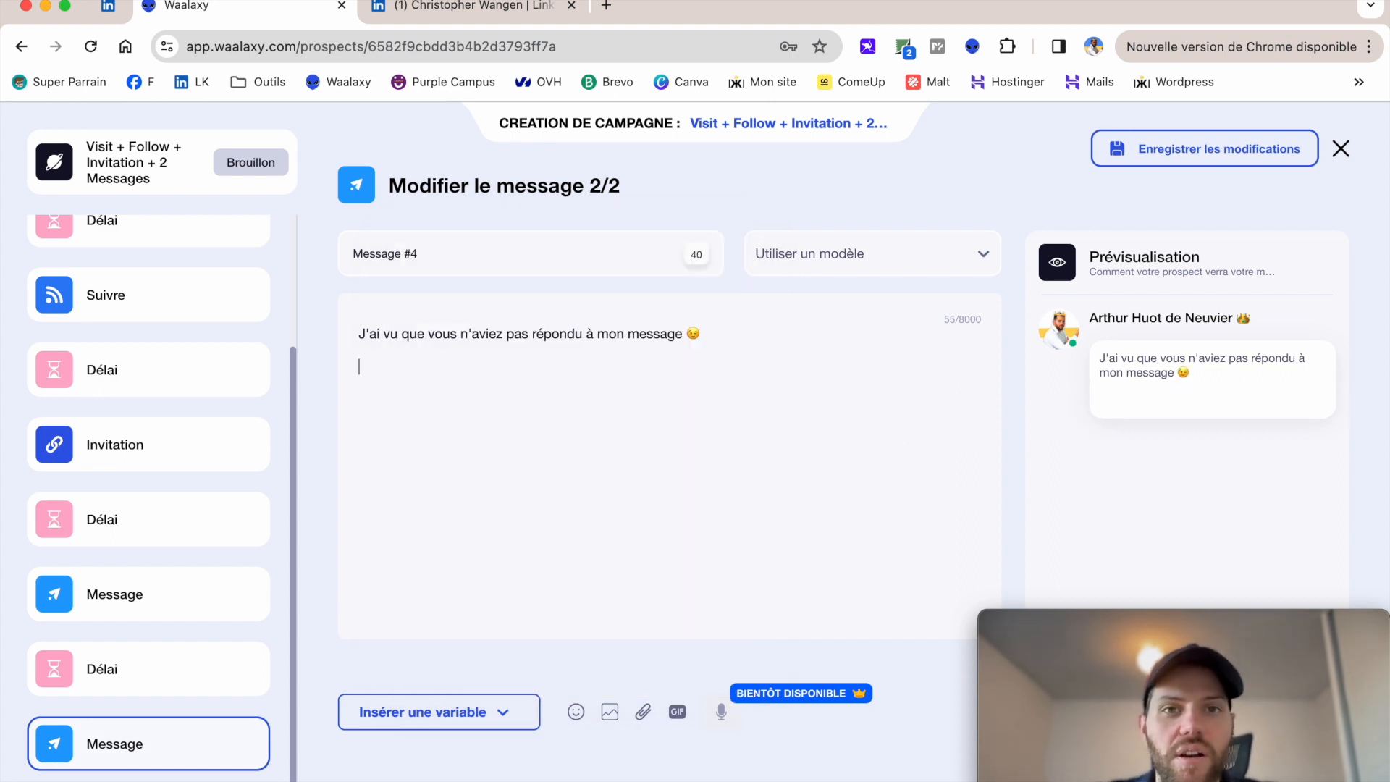
type("Un cas client esrt")
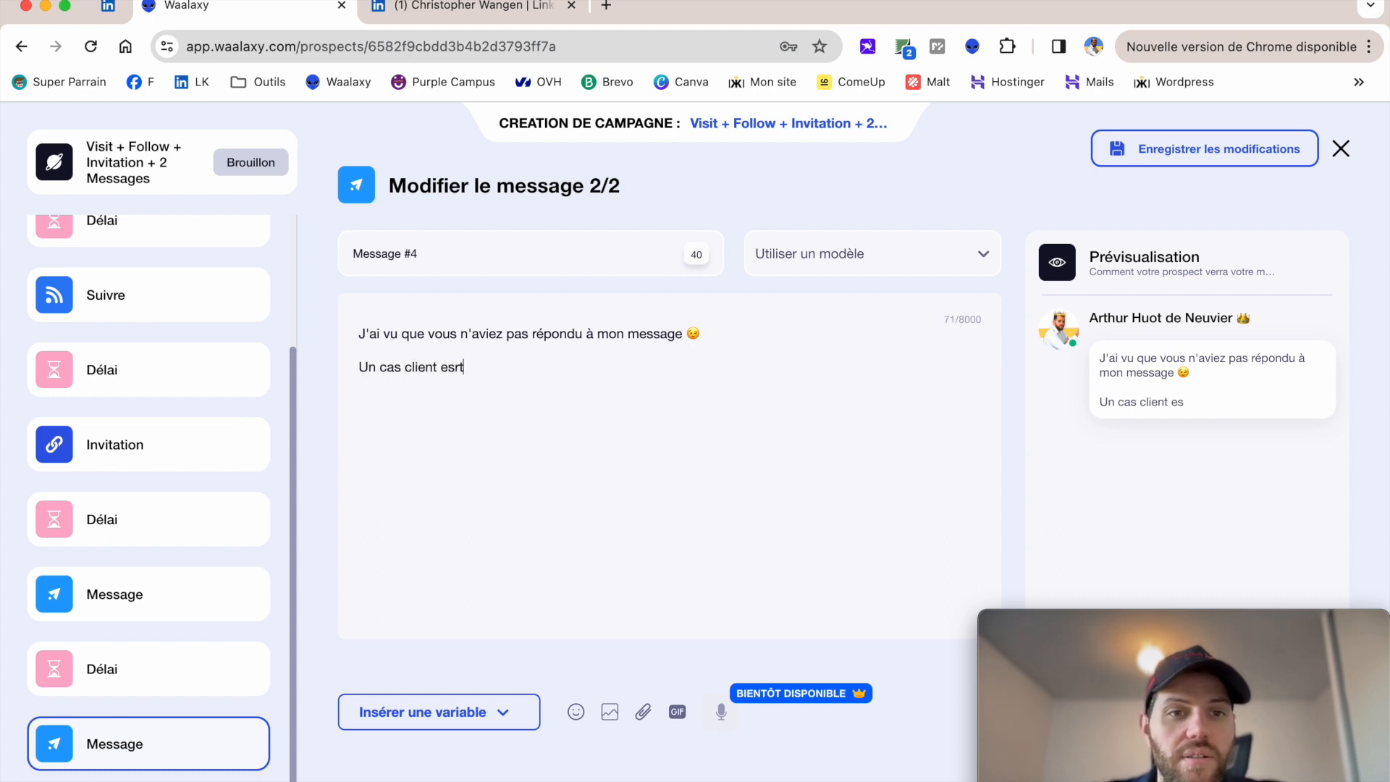
key("BackSpace")
key("BackSpace")
key("BackSpace")
type("ujours plus parlant")
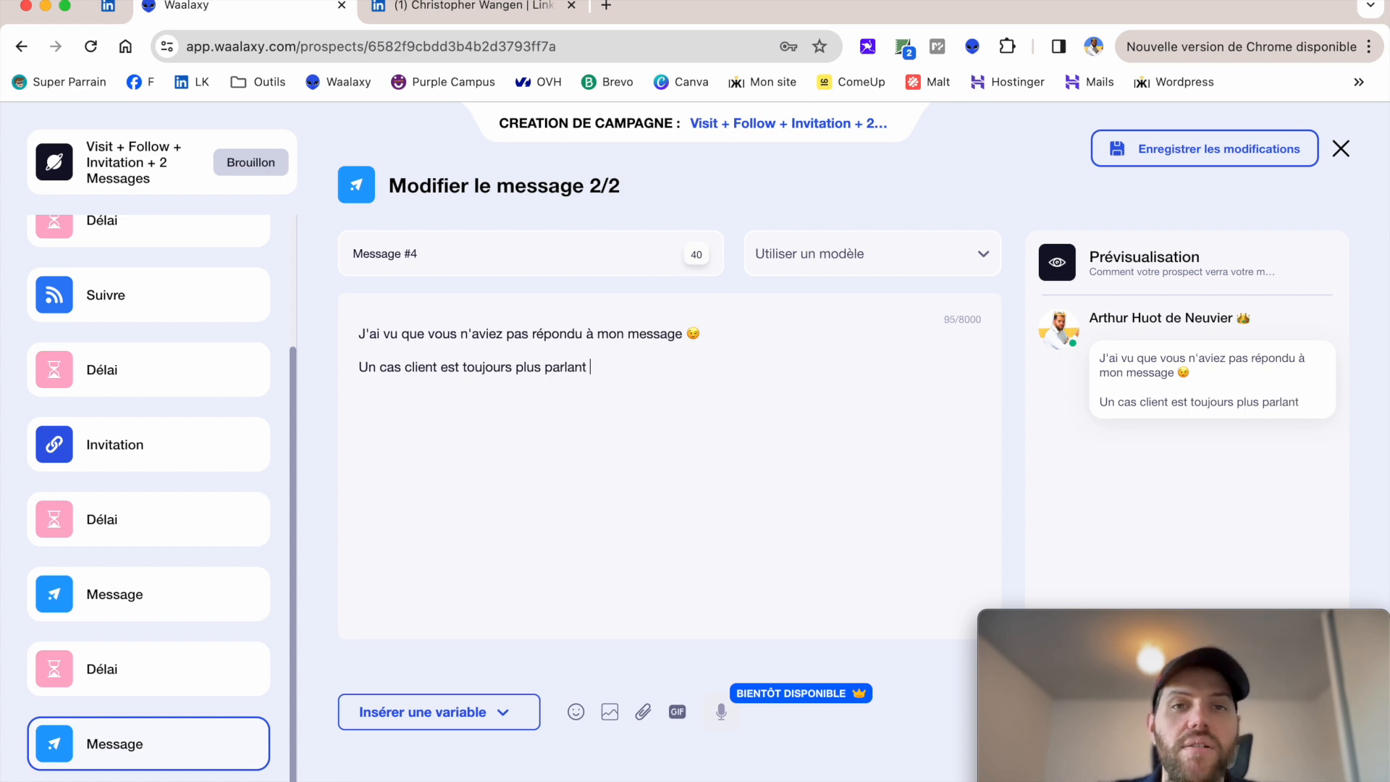
type(" que")
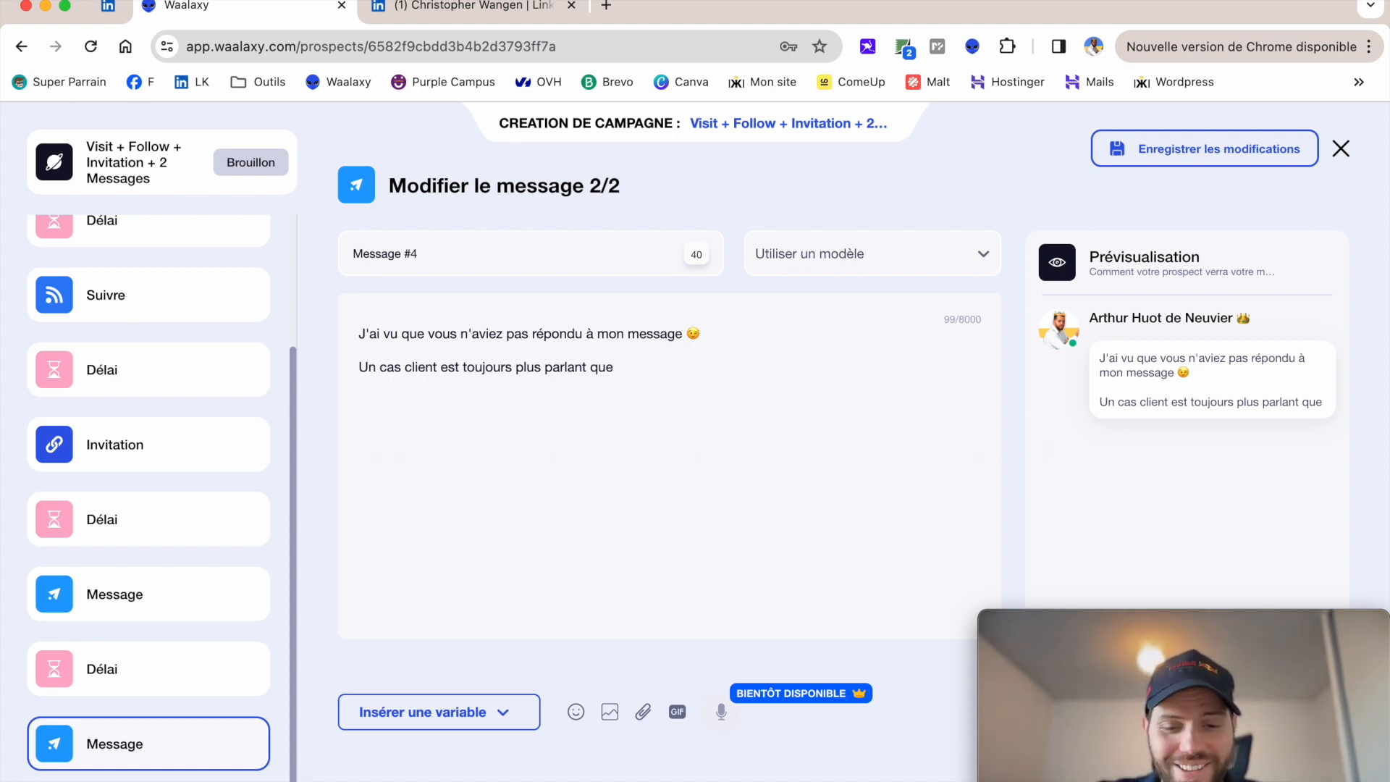
type("n'importe quoi d'autr")
key("BackSpace")
key("BackSpace")
key("BackSpace")
key("BackSpace")
key("BackSpace")
key("BackSpace")
key("BackSpace")
key("BackSpace")
key("BackSpace")
key("BackSpace")
key("BackSpace")
Replace the content of message 2/2 with the "Cas client #2" template and validate the message.
left_click(840, 264)
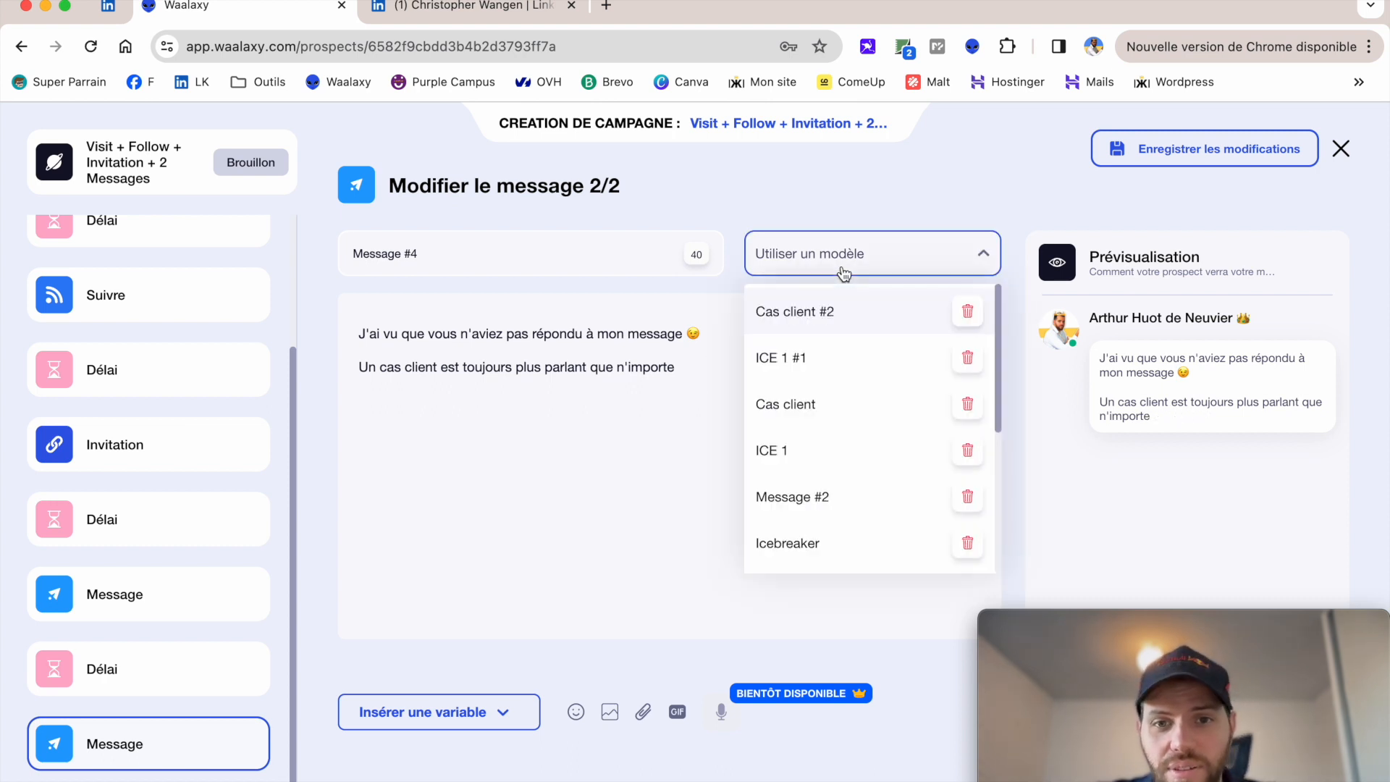
left_click(795, 313)
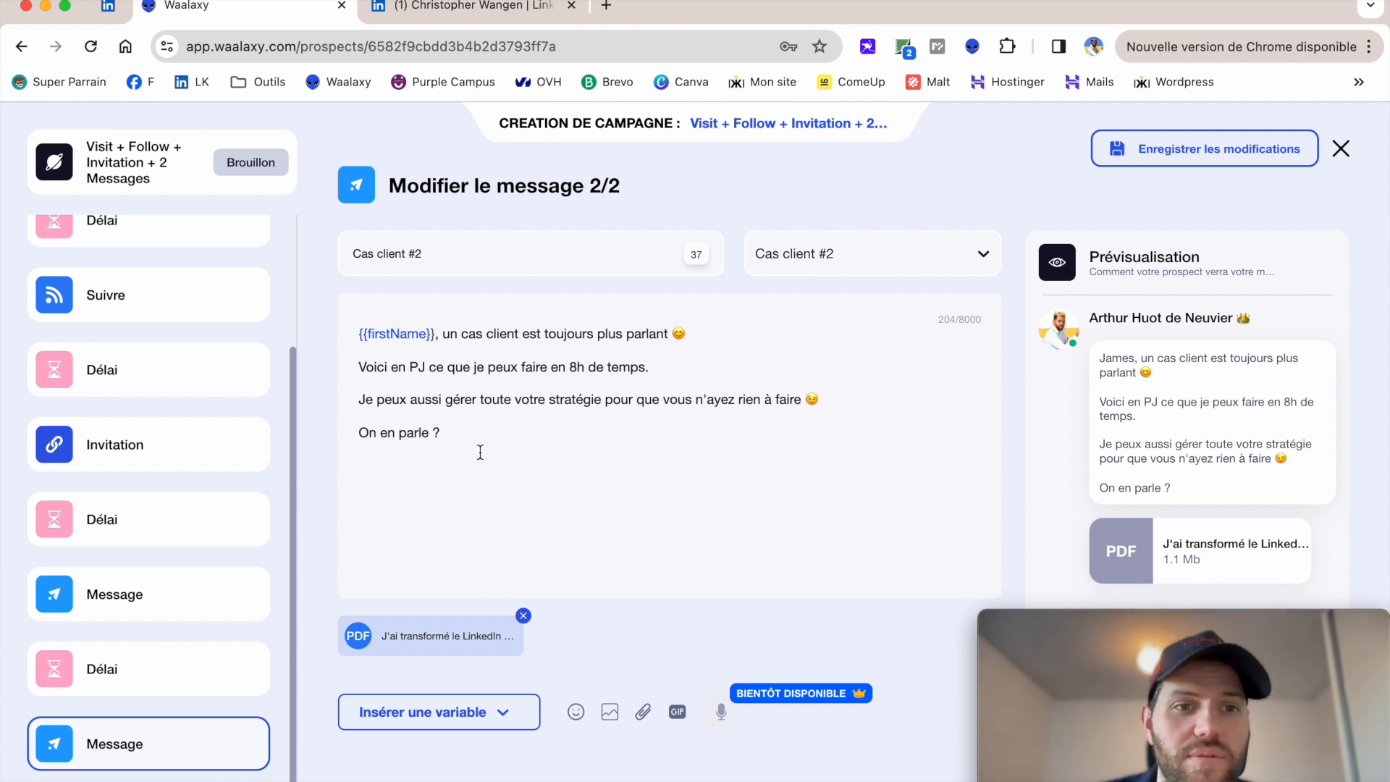
left_click(434, 712)
left_click(534, 556)
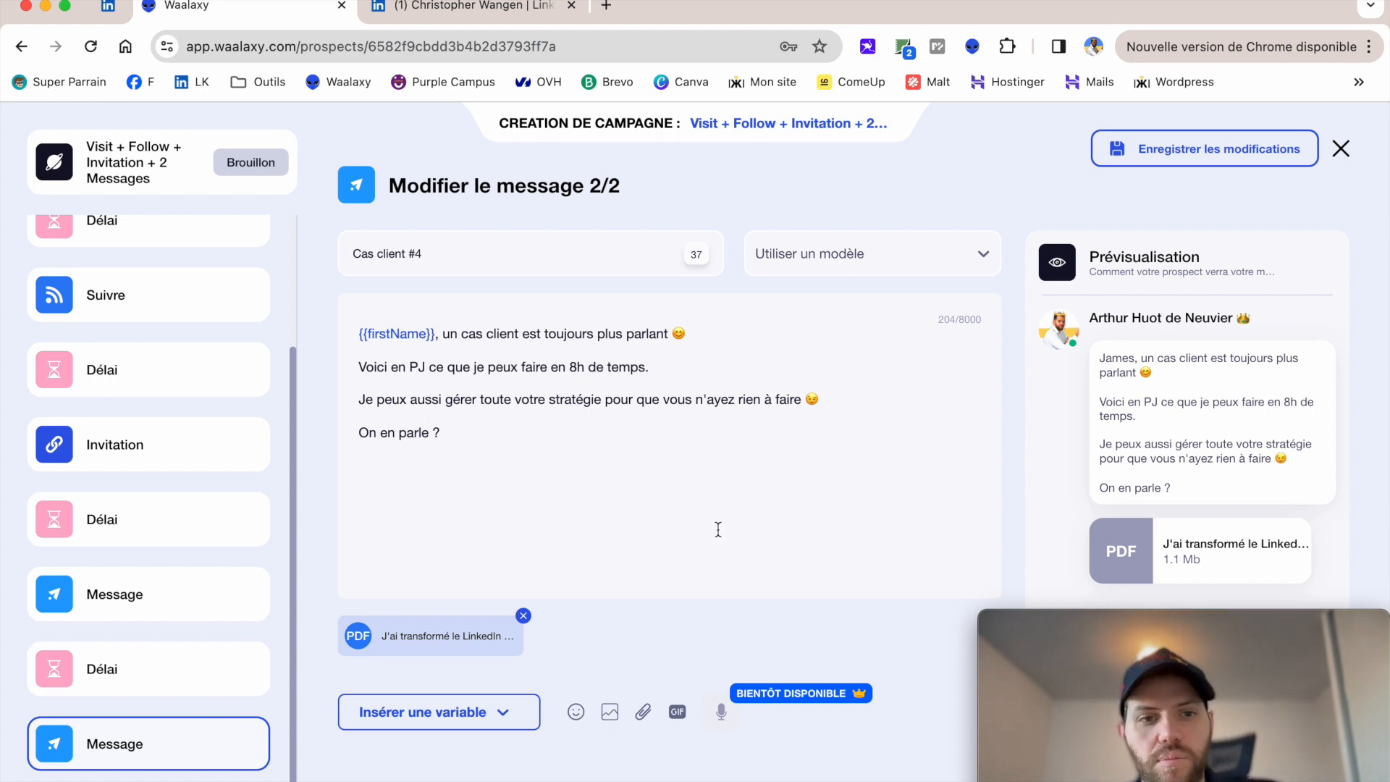
left_click_drag(1042, 661, 749, 660)
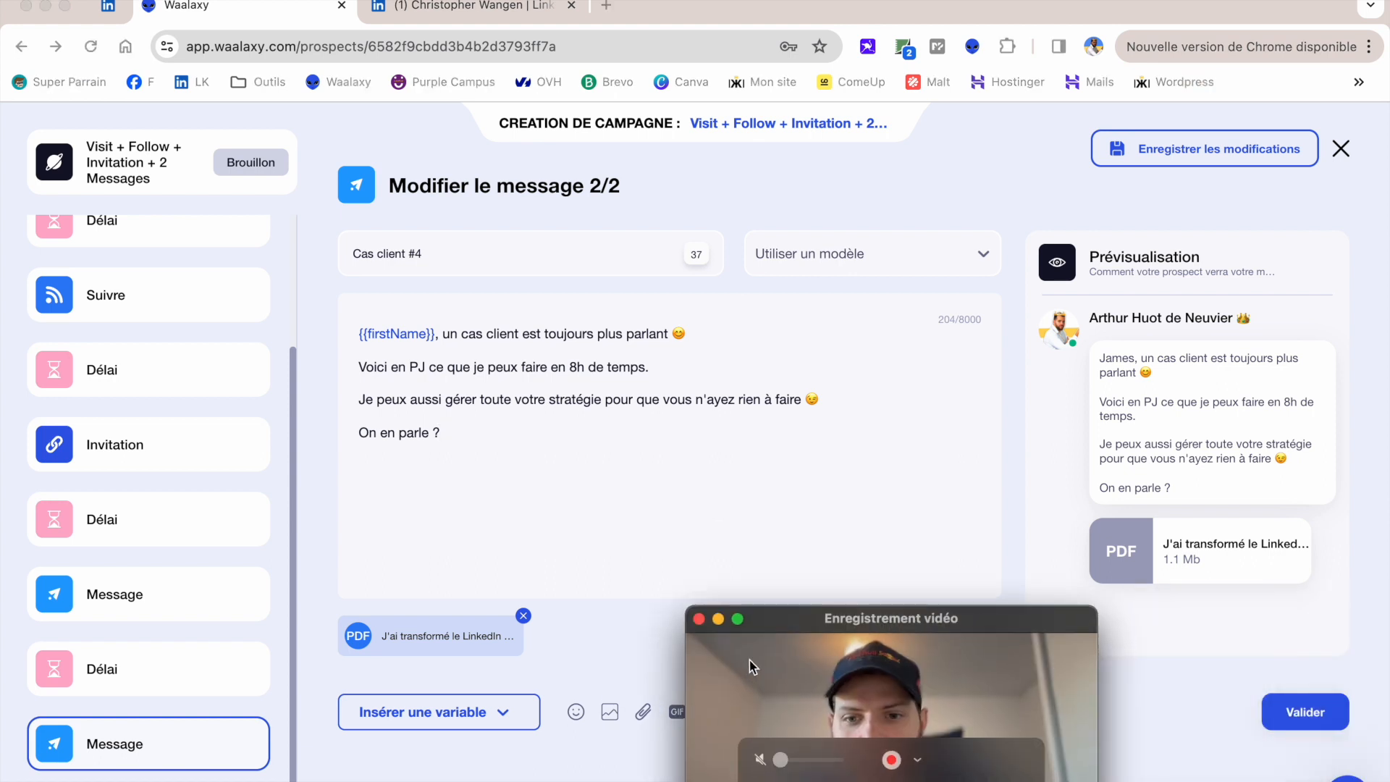
left_click(1302, 713)
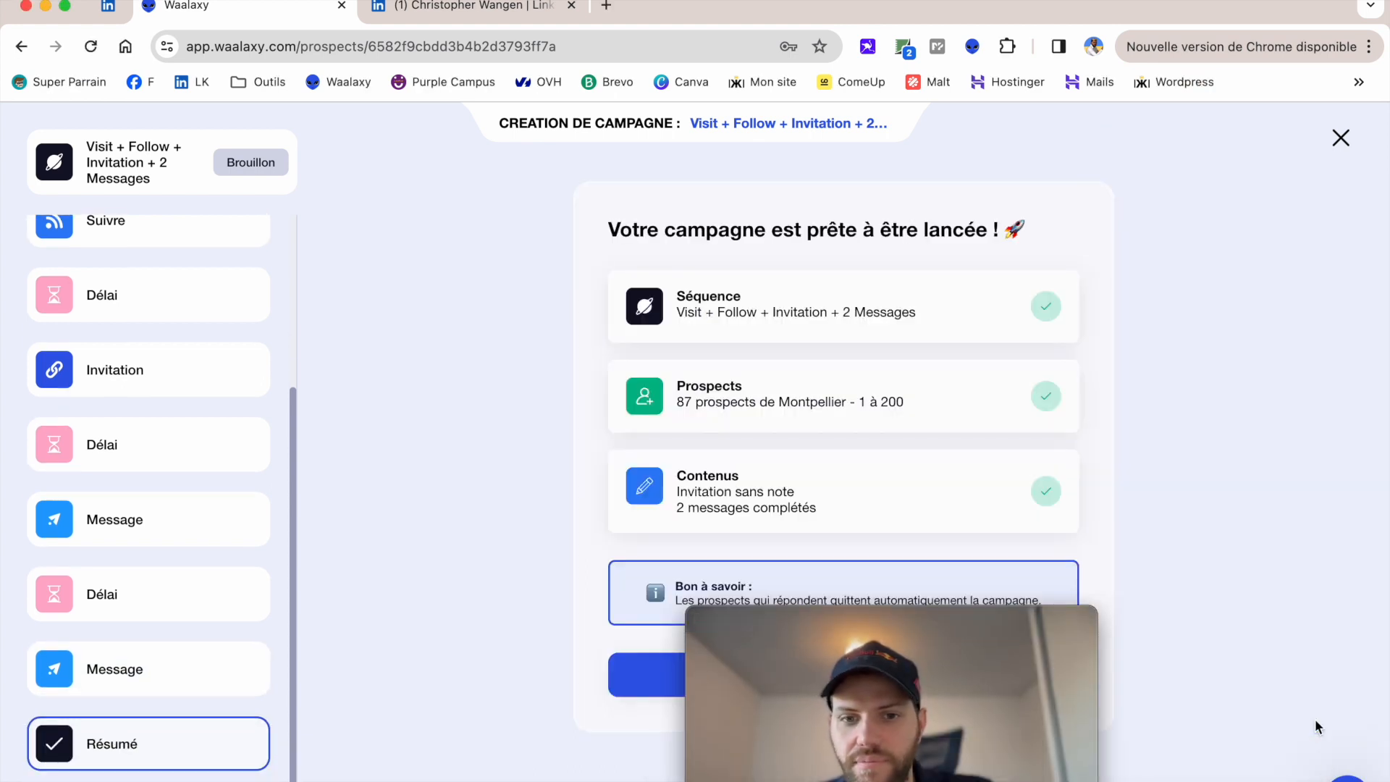
Leave the campaign creation from its summary without launching the campaign and return to the prospect list.
left_click_drag(862, 728, 1121, 729)
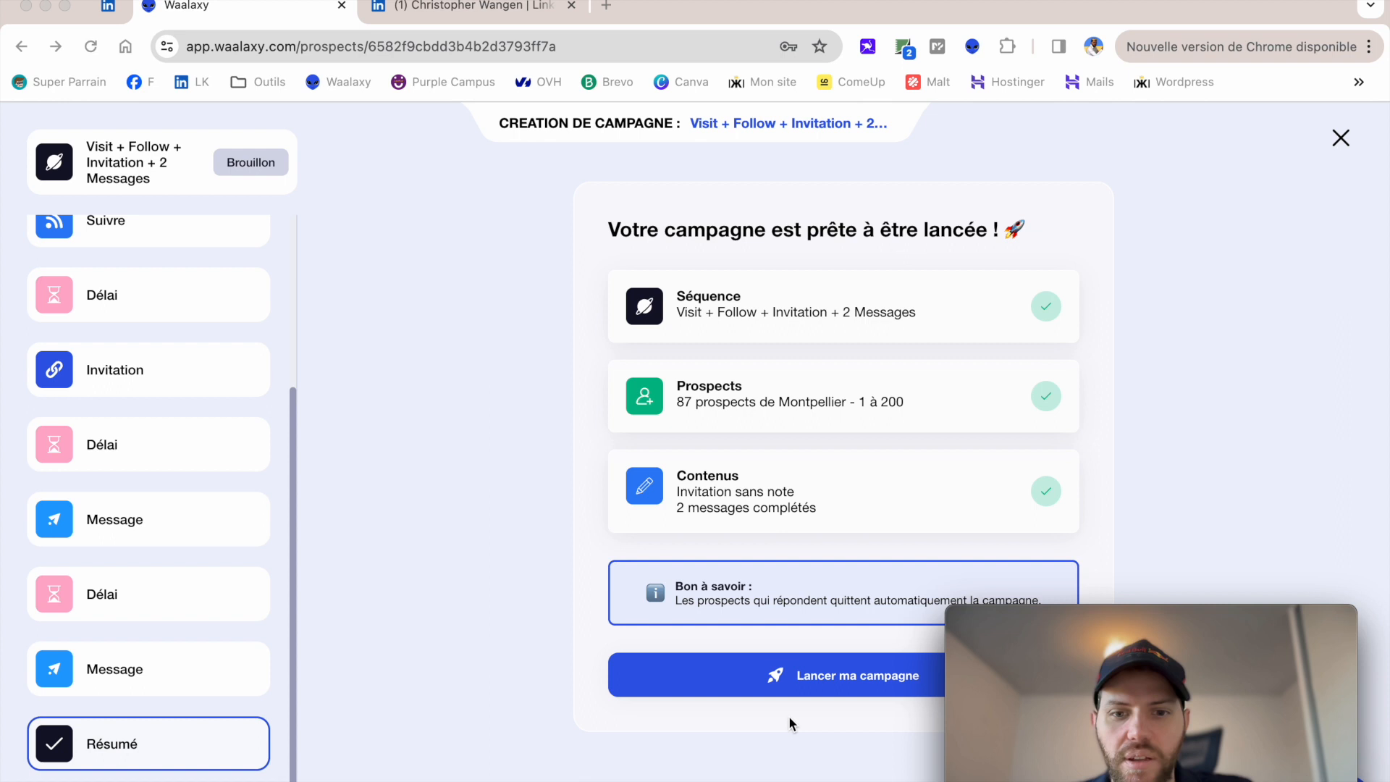
left_click_drag(1003, 688, 1033, 689)
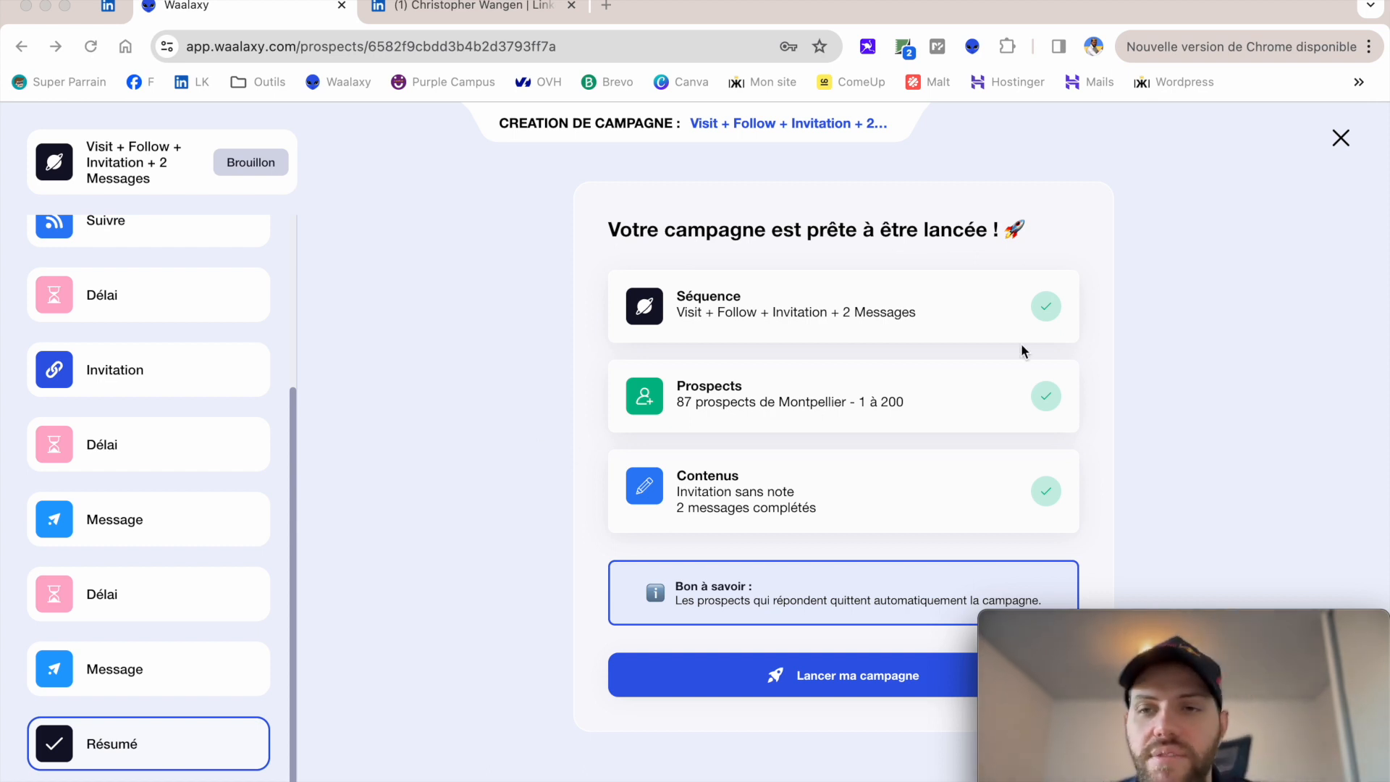
left_click(1340, 139)
left_click(554, 601)
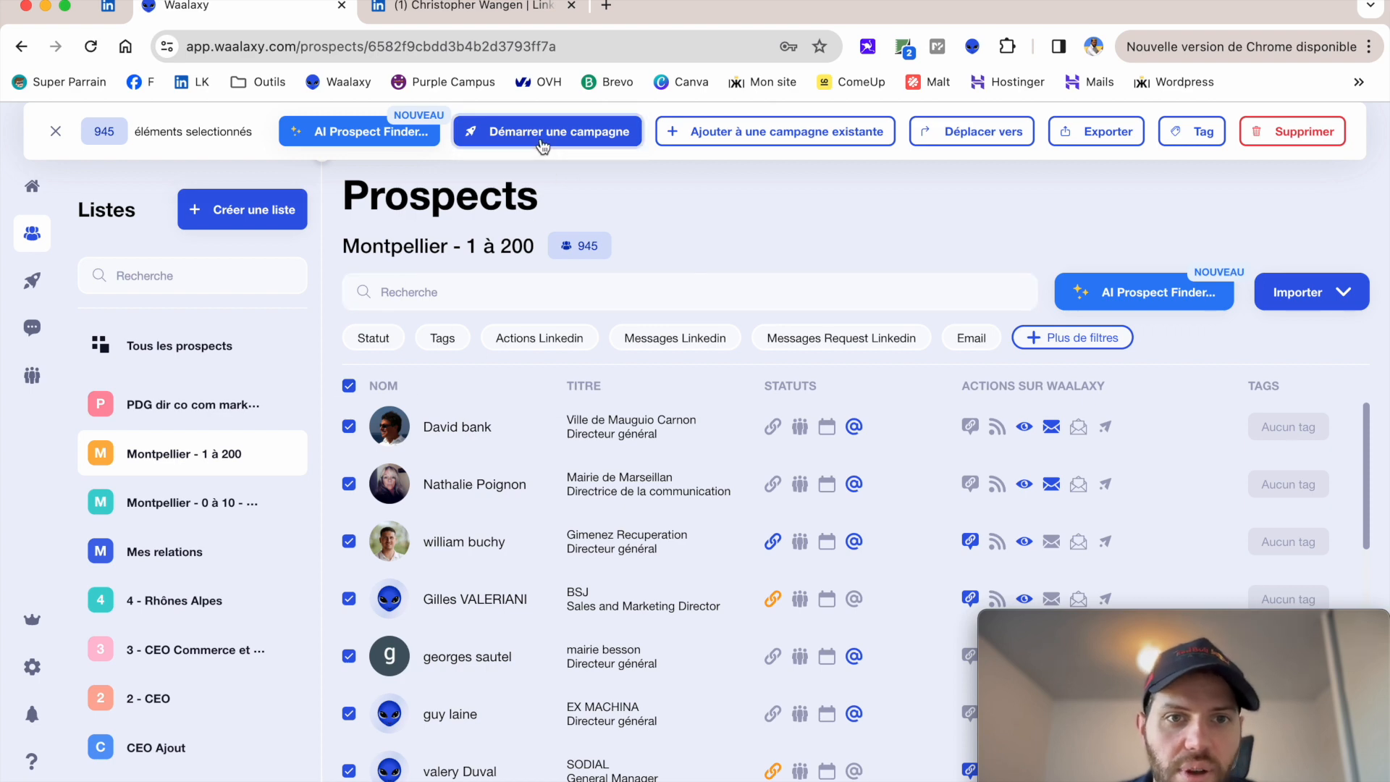
Start a new campaign for the selected Montpellier - 1 à 200 prospects and filter the sequences by Suivi, Visite and Invitation.
left_click(542, 145)
left_click(498, 386)
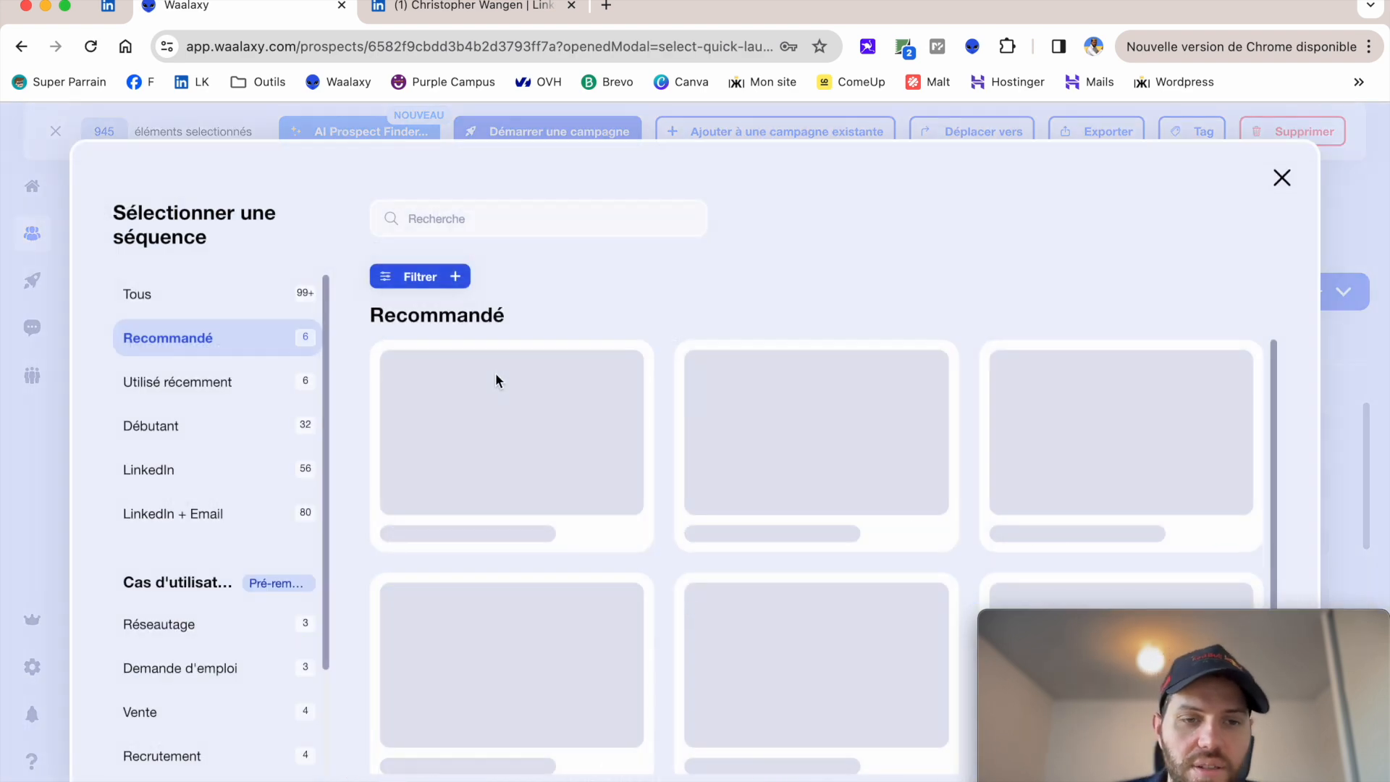
left_click(450, 282)
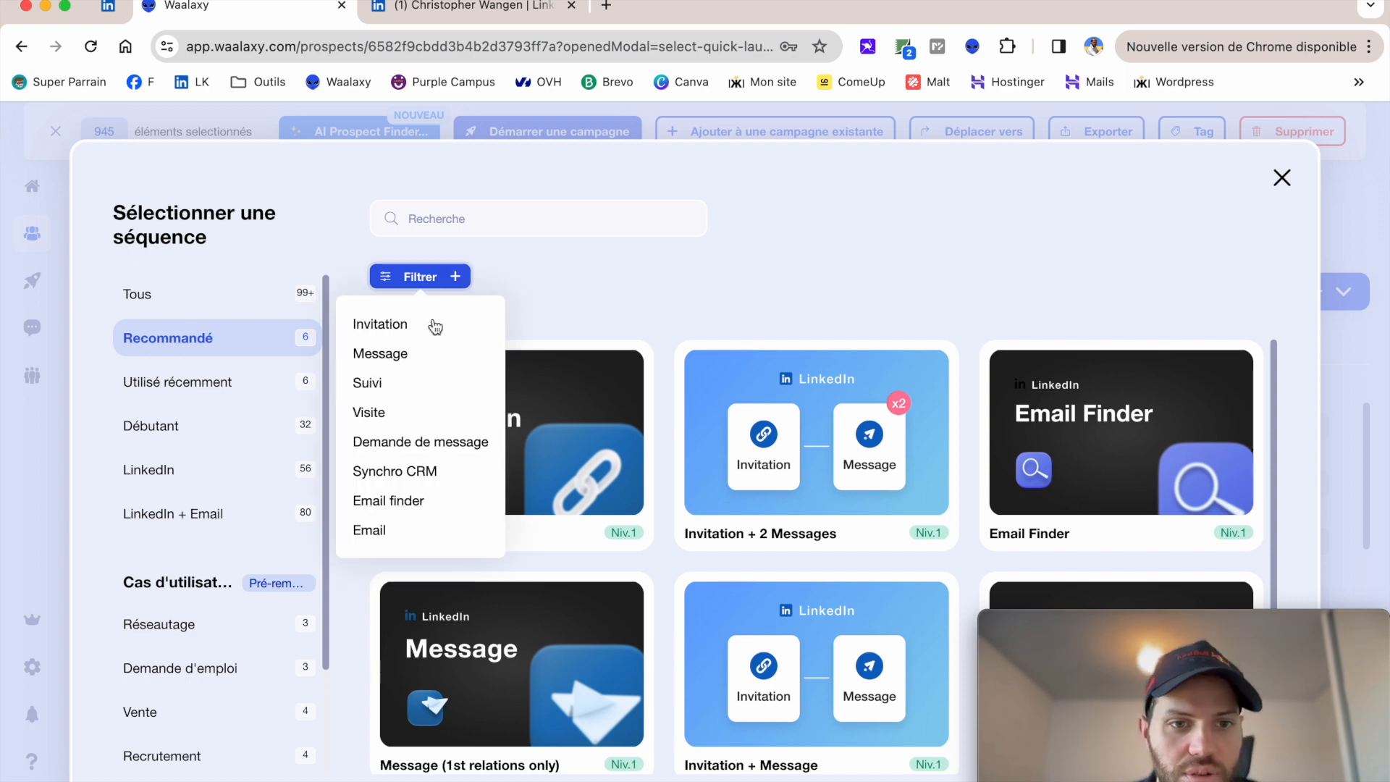
left_click(391, 399)
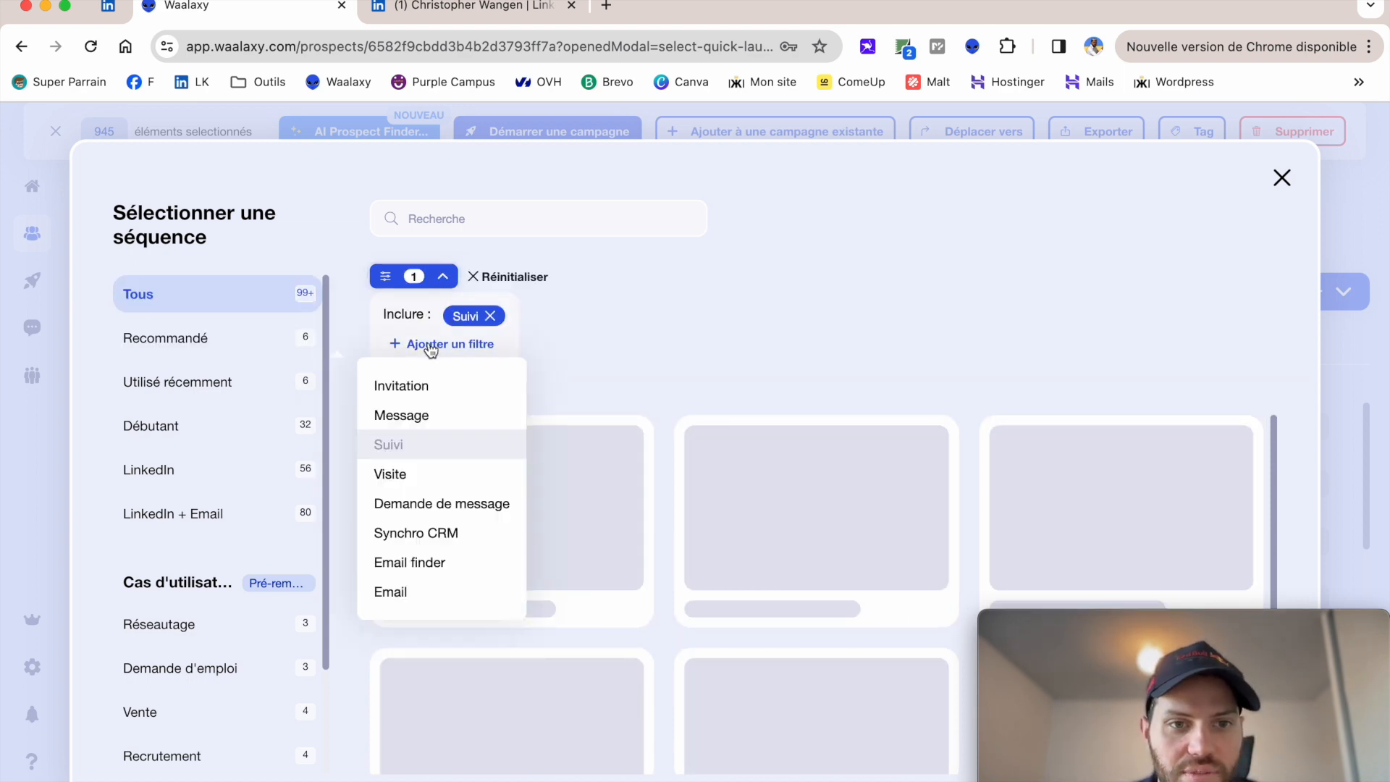
left_click(425, 345)
left_click(397, 472)
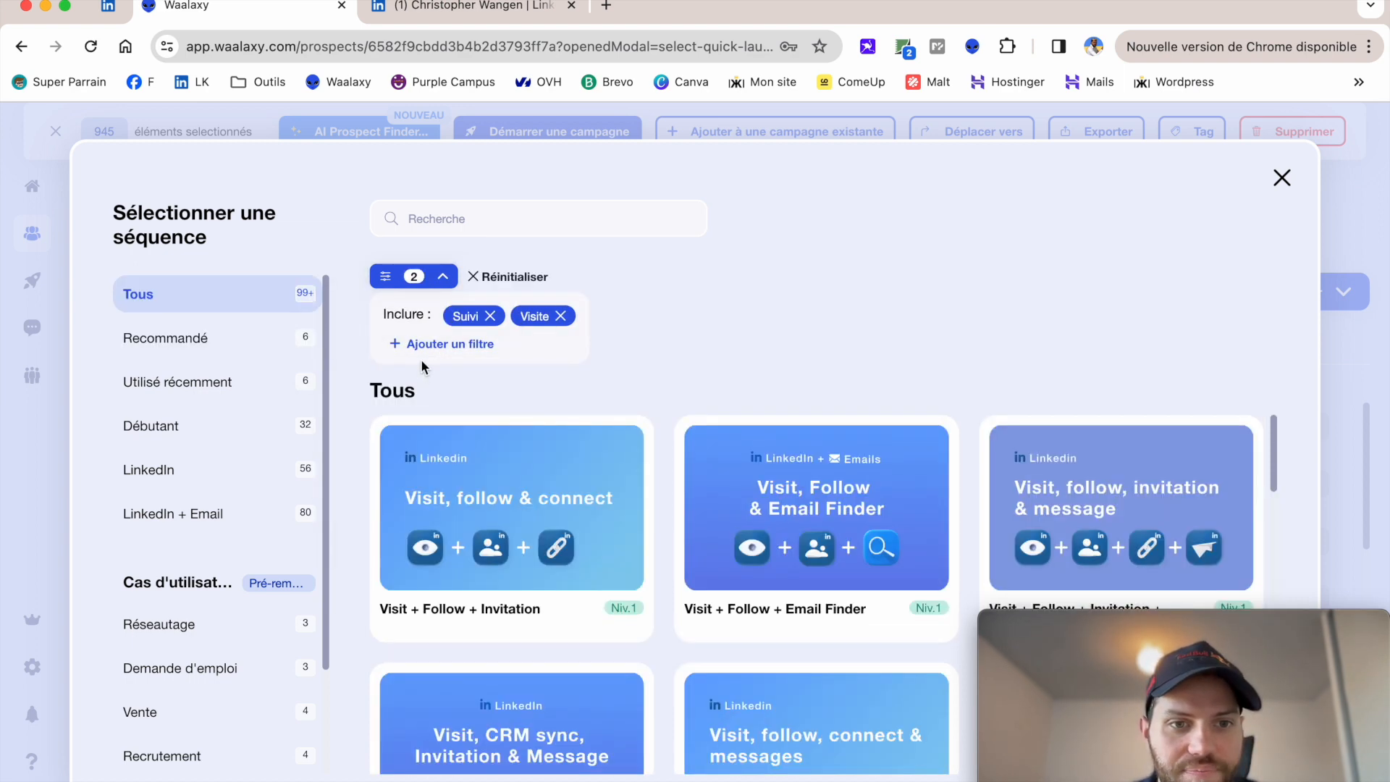
left_click(427, 345)
left_click(393, 390)
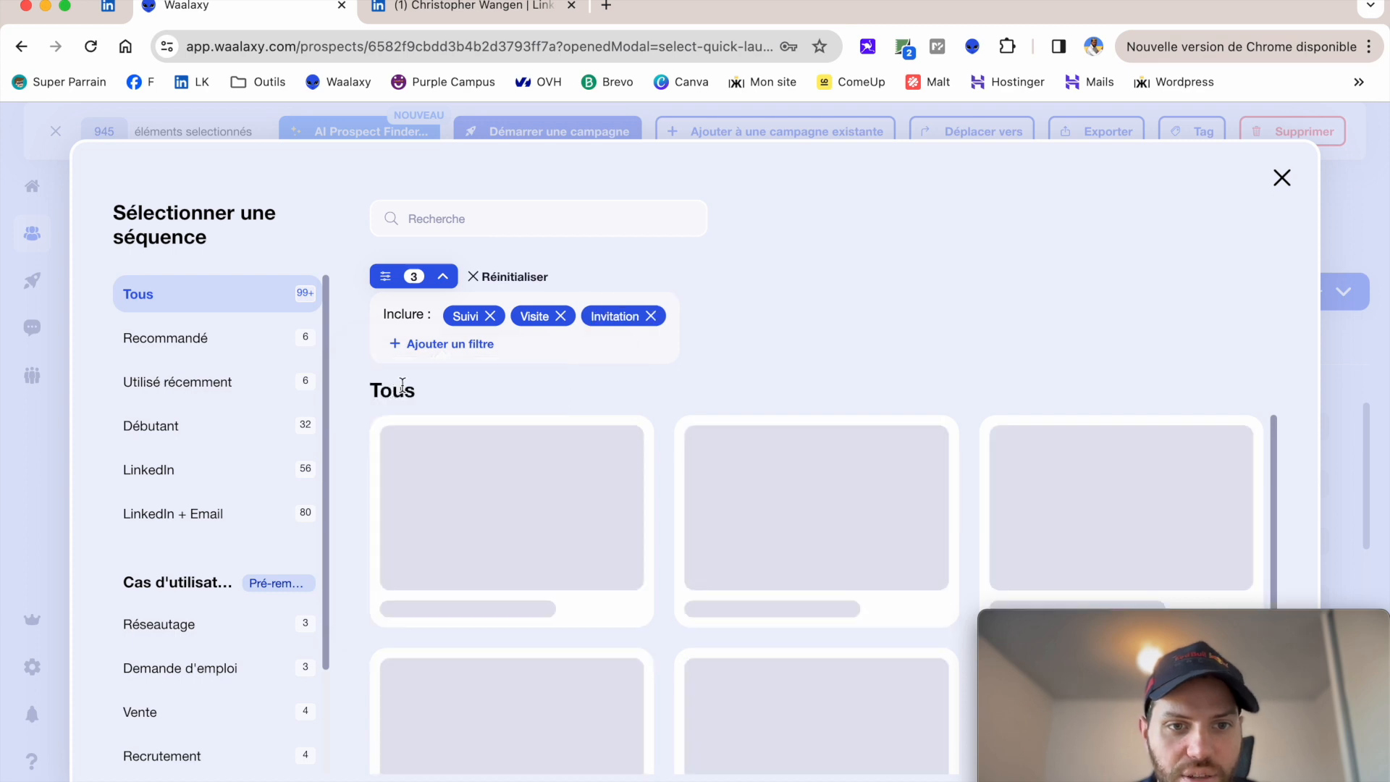
Add Message, Email finder and Email to the filters that the campaign sequences must include.
left_click(428, 351)
left_click(414, 414)
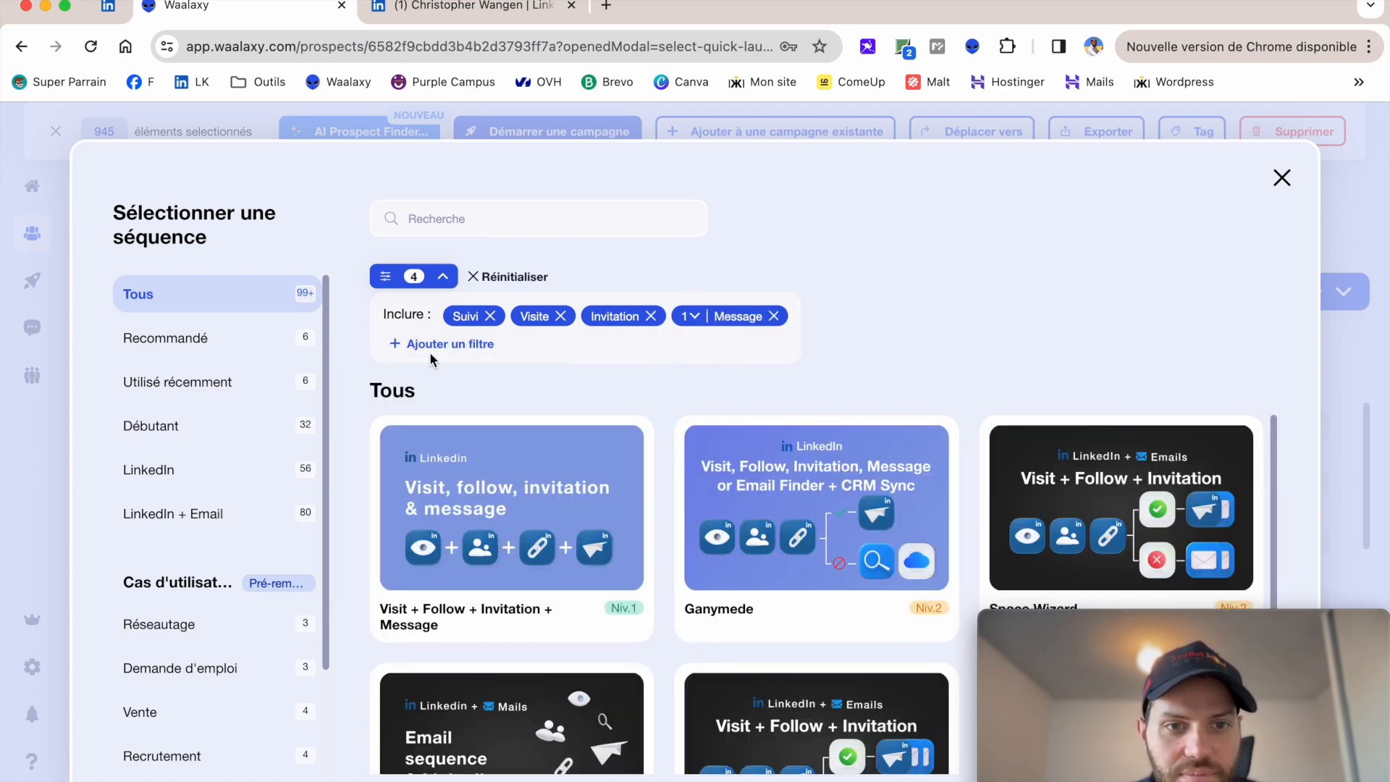
left_click(430, 348)
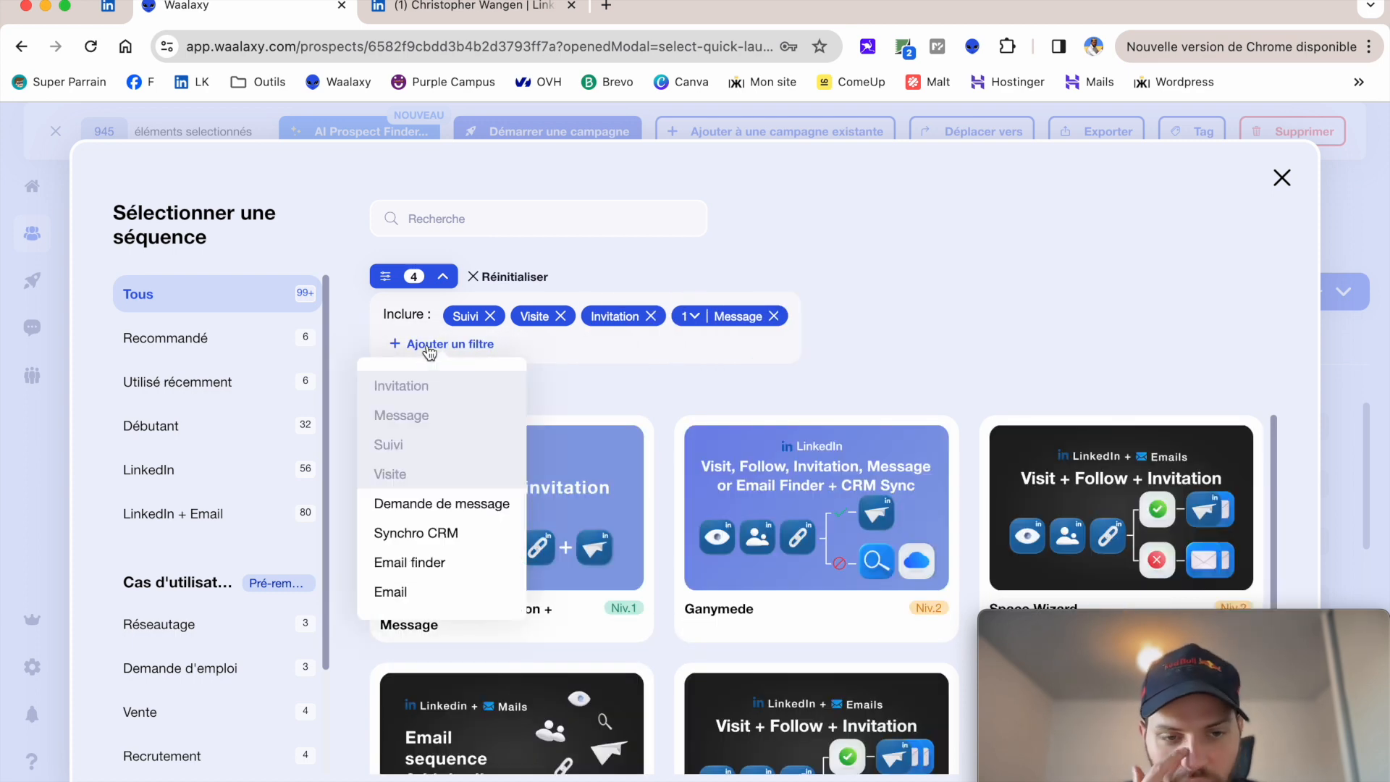
left_click(396, 563)
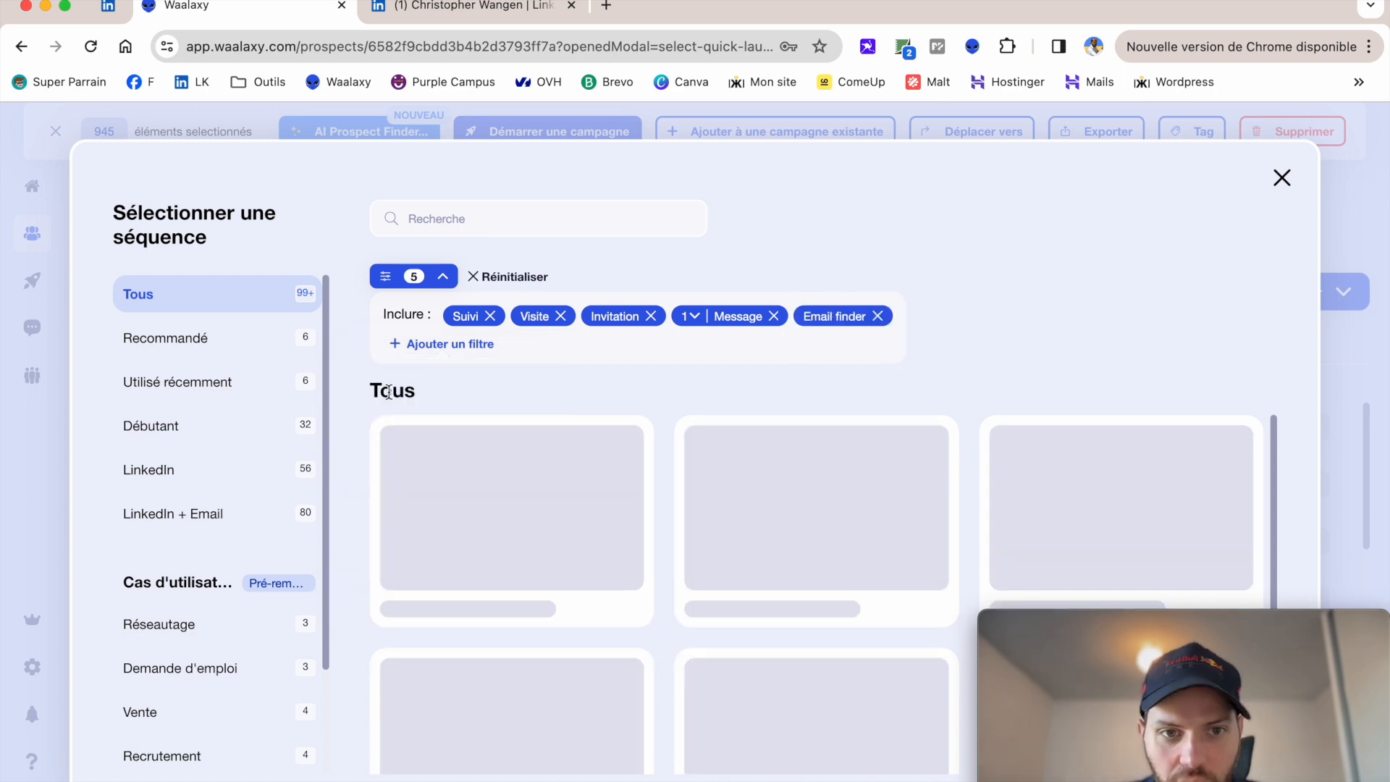
left_click(430, 346)
left_click(403, 592)
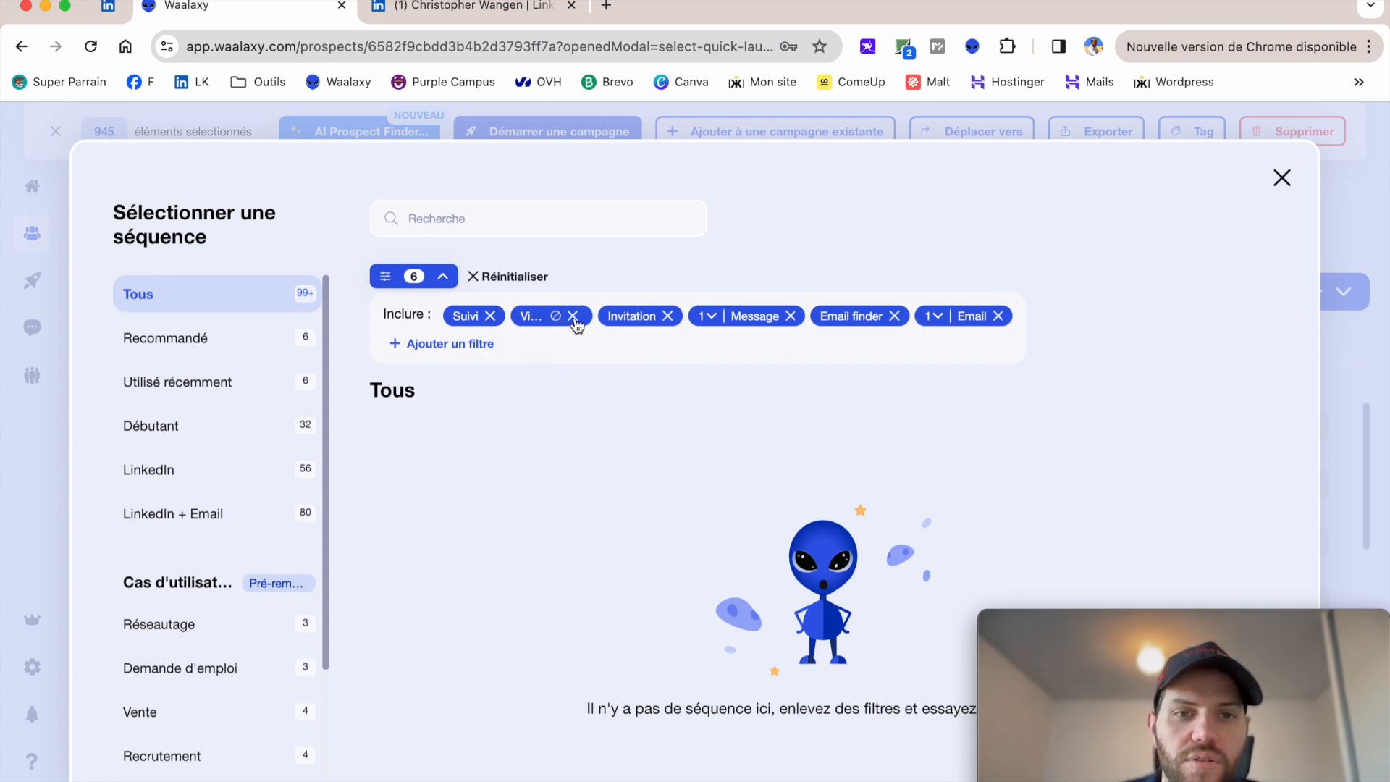
Remove the Visite and Suivi filters and set the number of messages in the Message filter to 2.
left_click(572, 317)
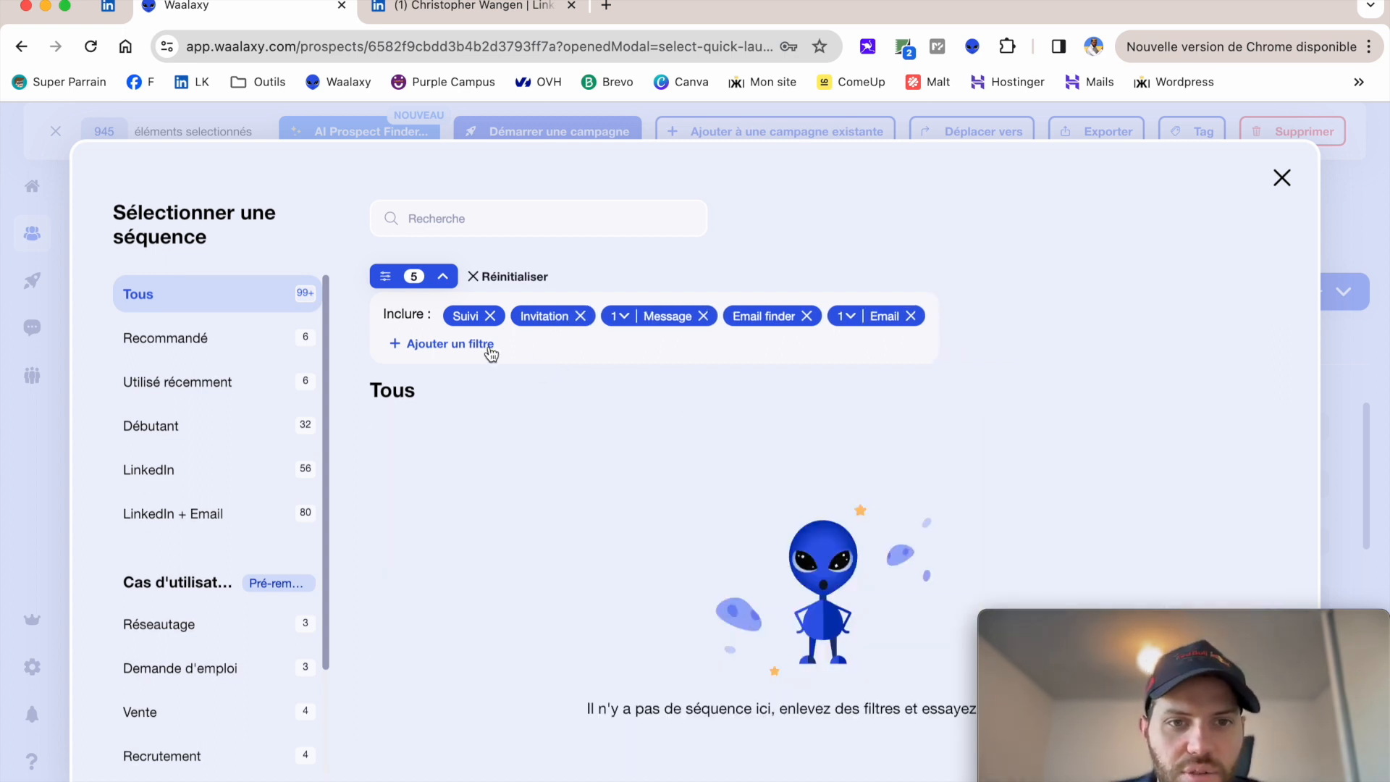
left_click(502, 316)
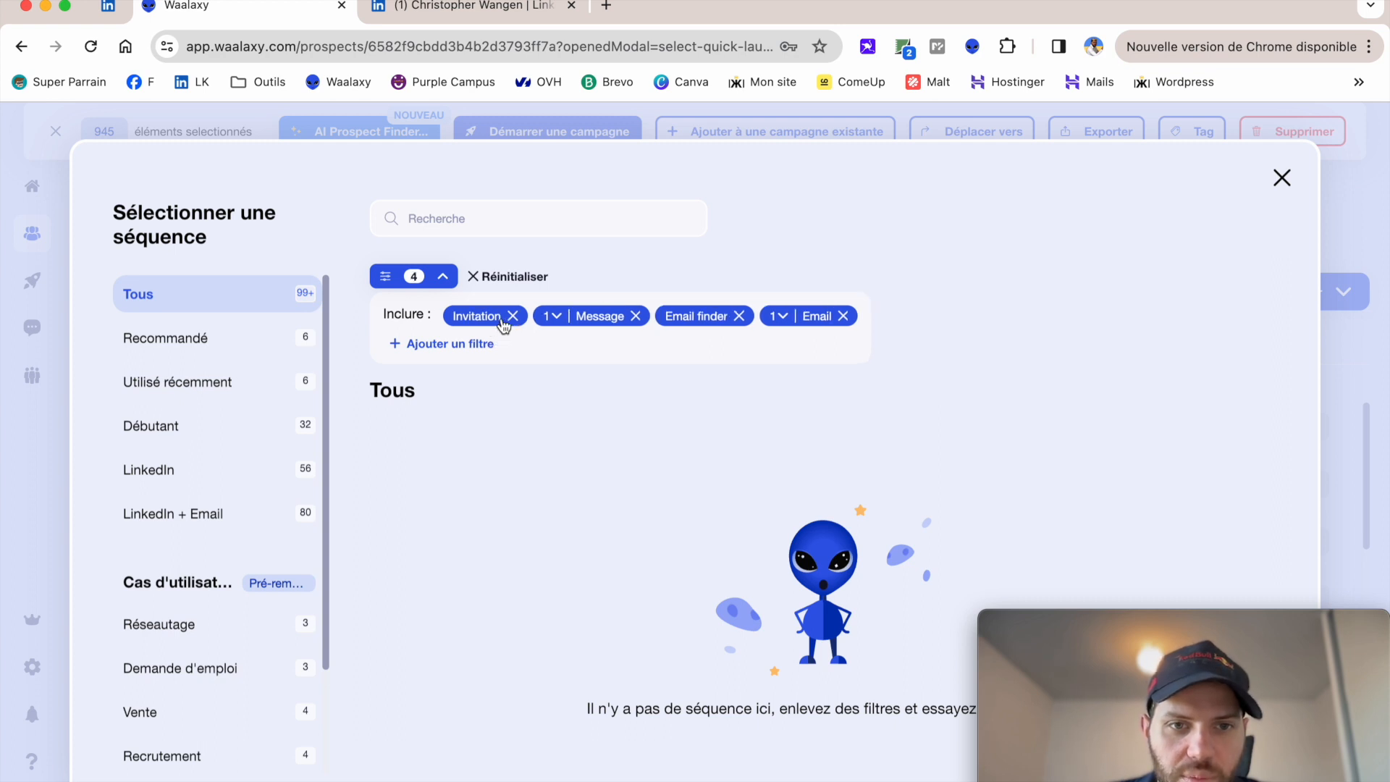
mouse_move(530, 472)
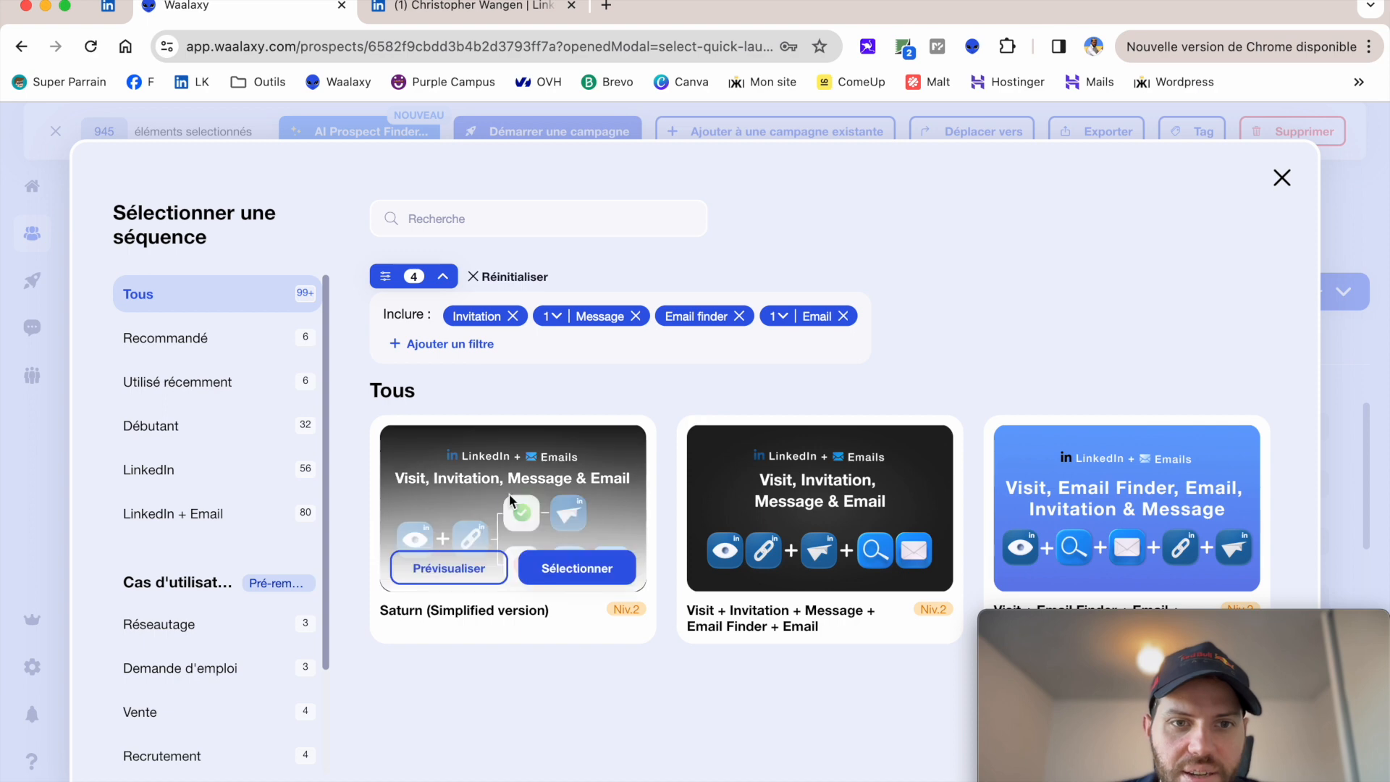
mouse_move(561, 320)
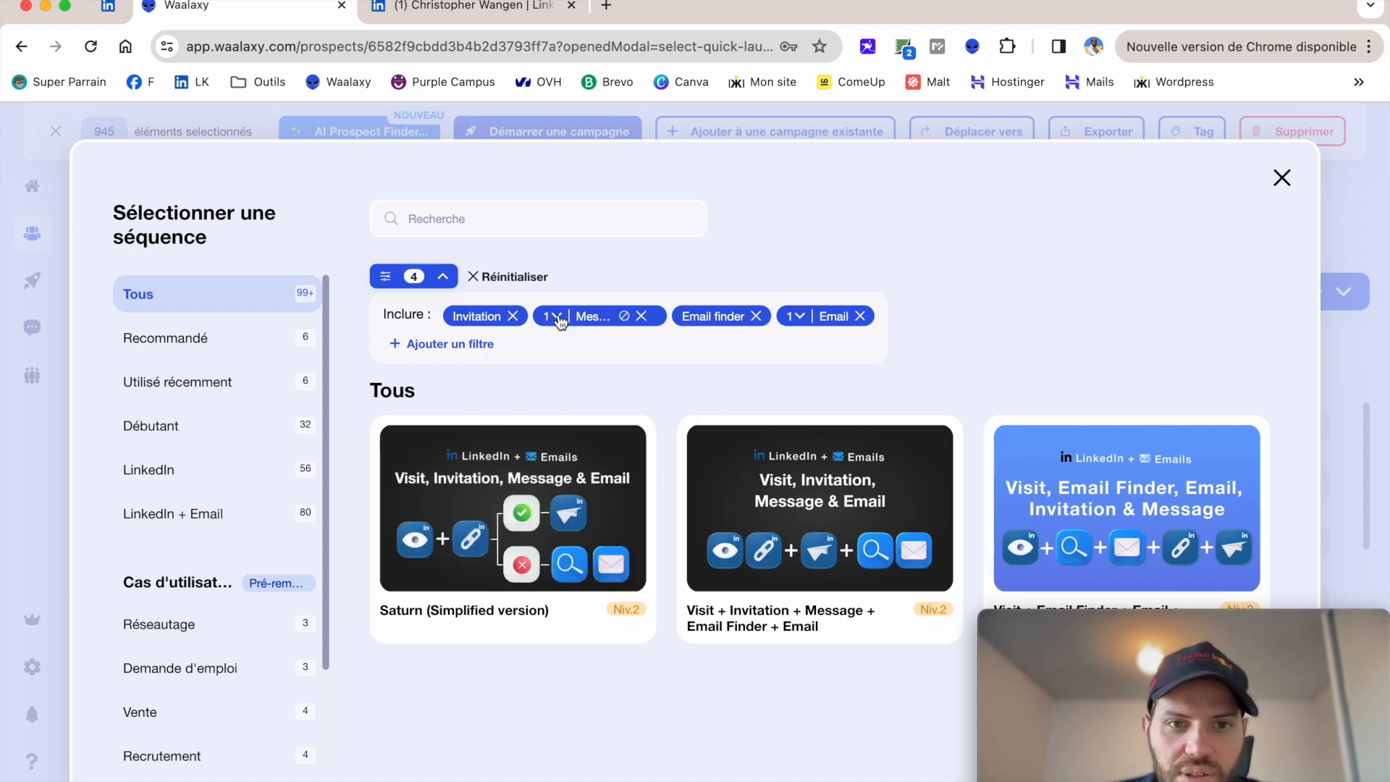
left_click(560, 319)
left_click(554, 389)
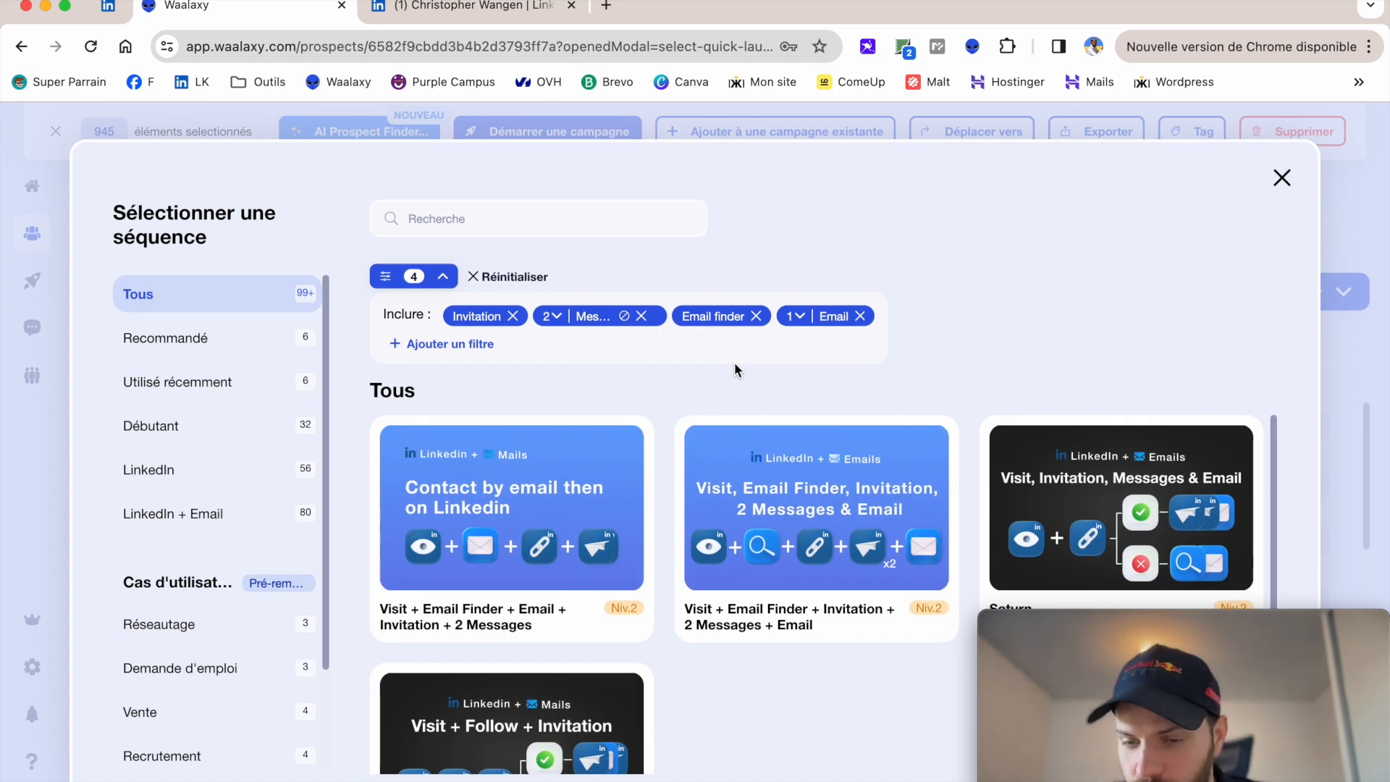
Review the filtered sequences and select "Visit + Email Finder + Email + Invitation + 2 Messages" for the campaign.
scroll(909, 544, "down", 3)
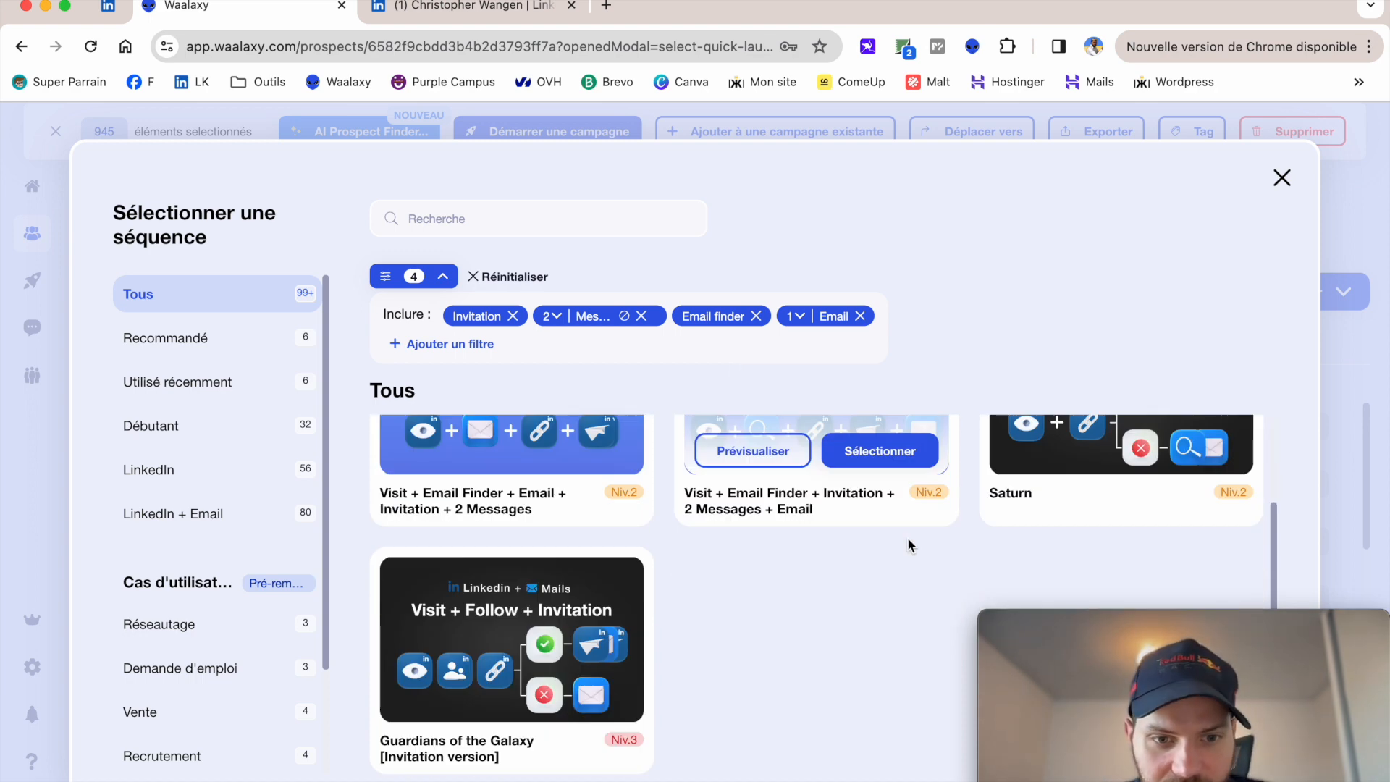
scroll(909, 539, "up", 3)
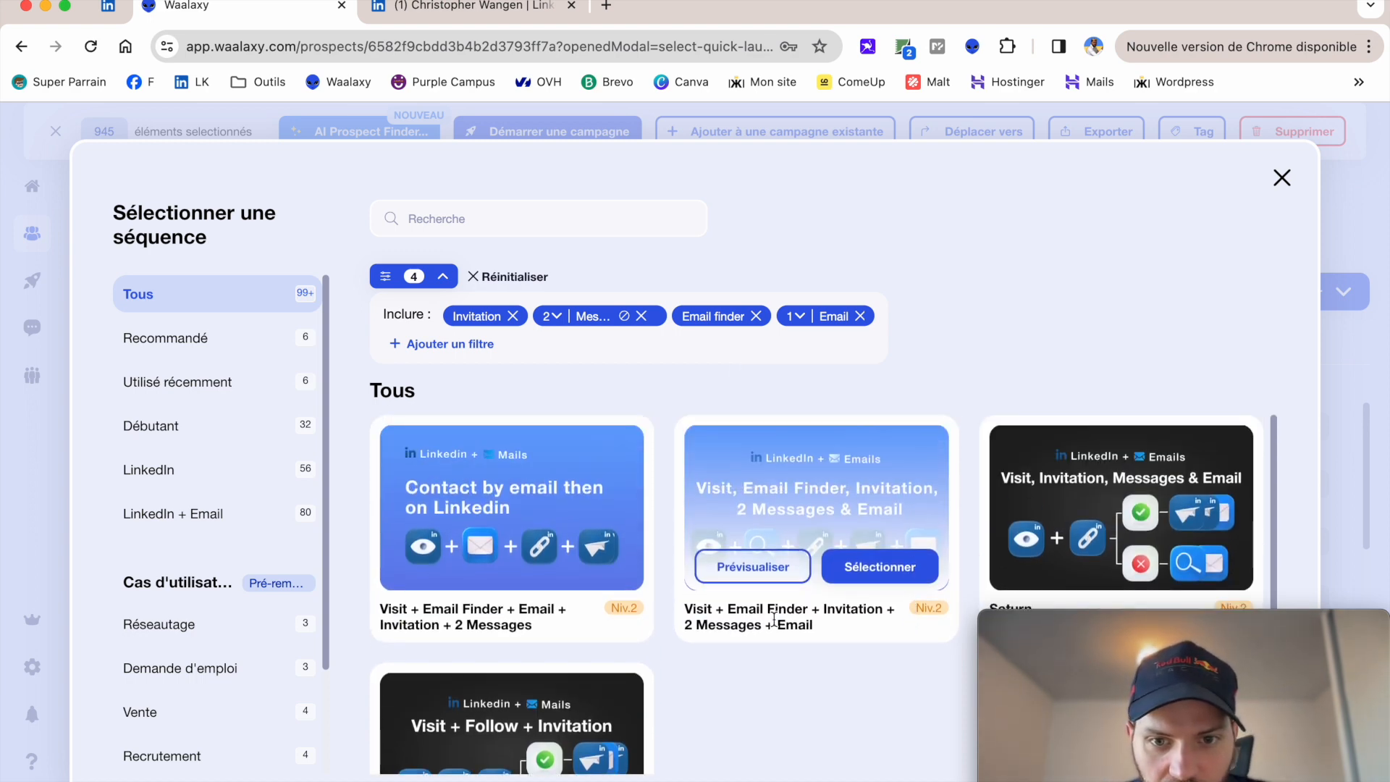
scroll(760, 747, "down", 1)
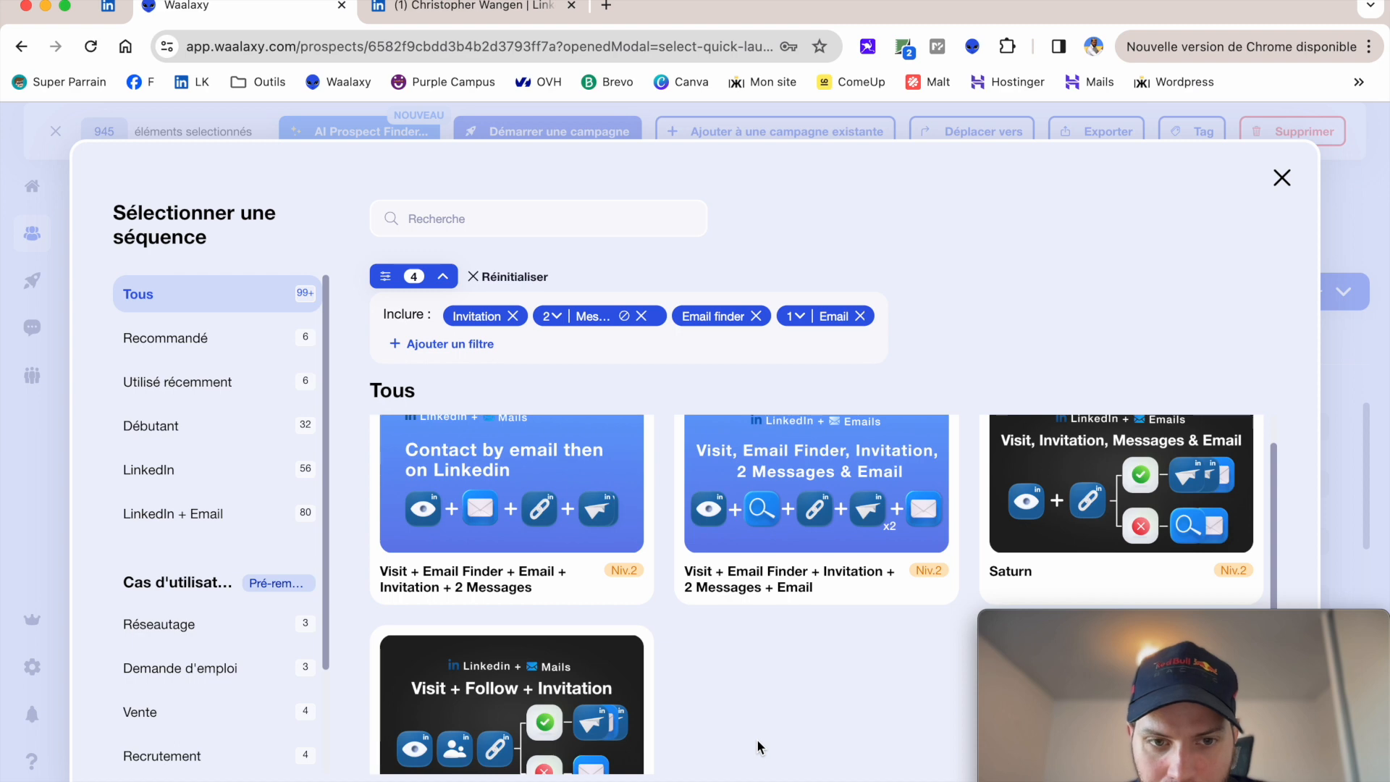
scroll(758, 746, "down", 1)
mouse_move(527, 520)
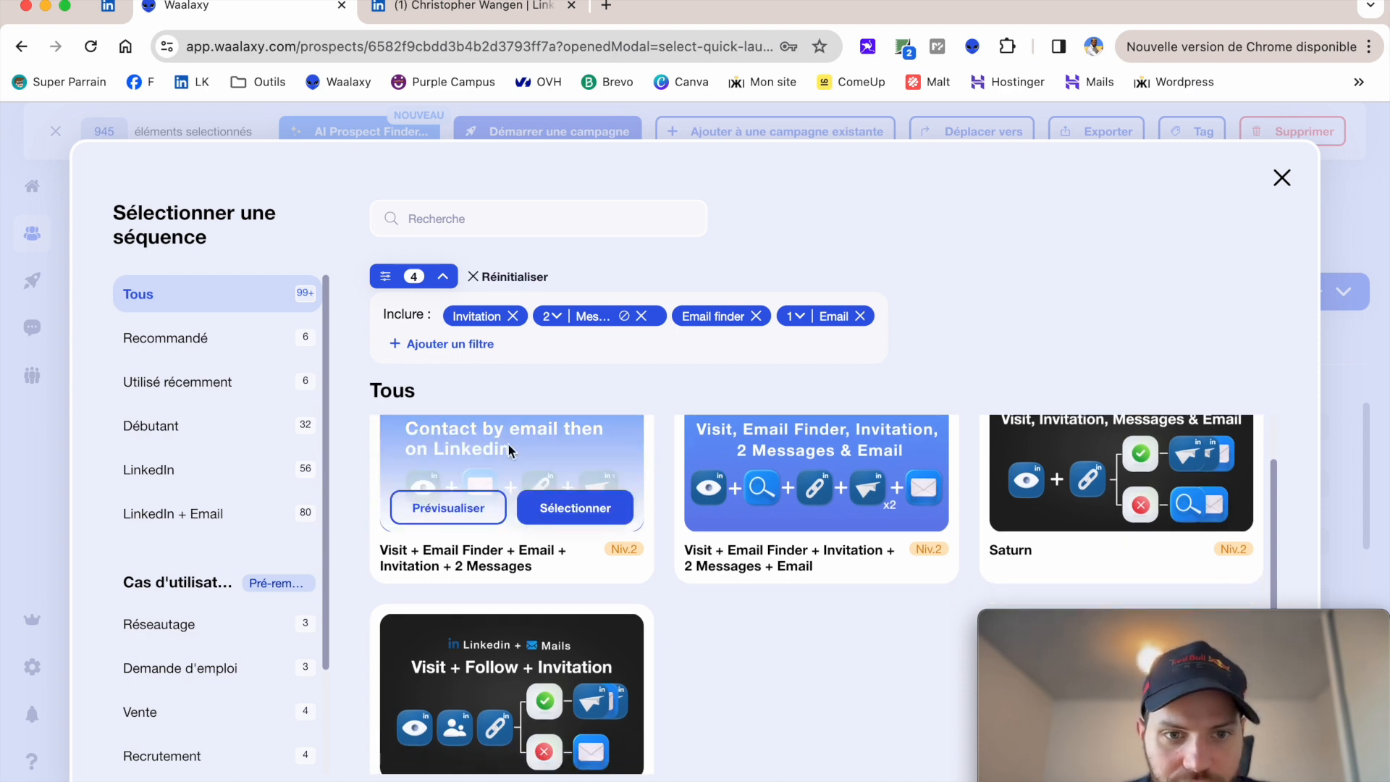
scroll(509, 450, "up", 2)
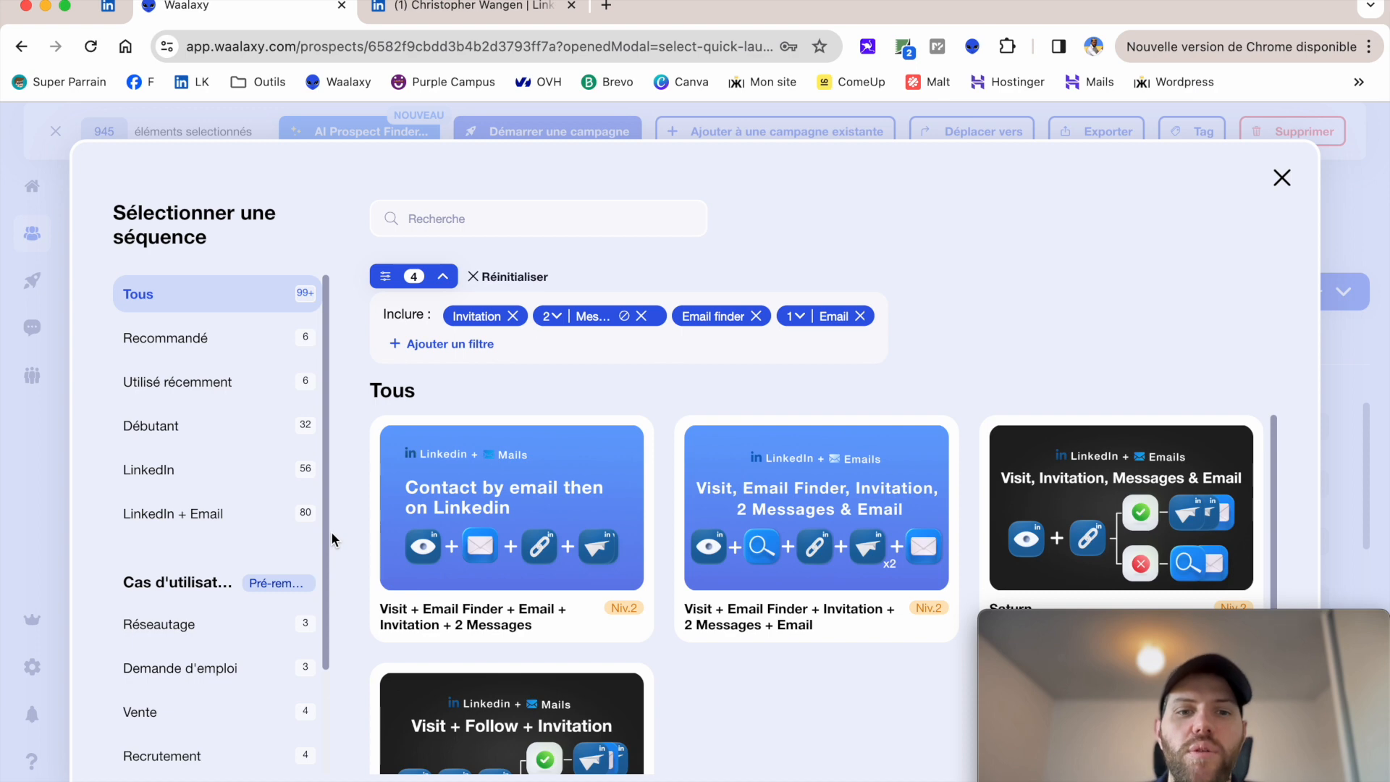
mouse_move(431, 562)
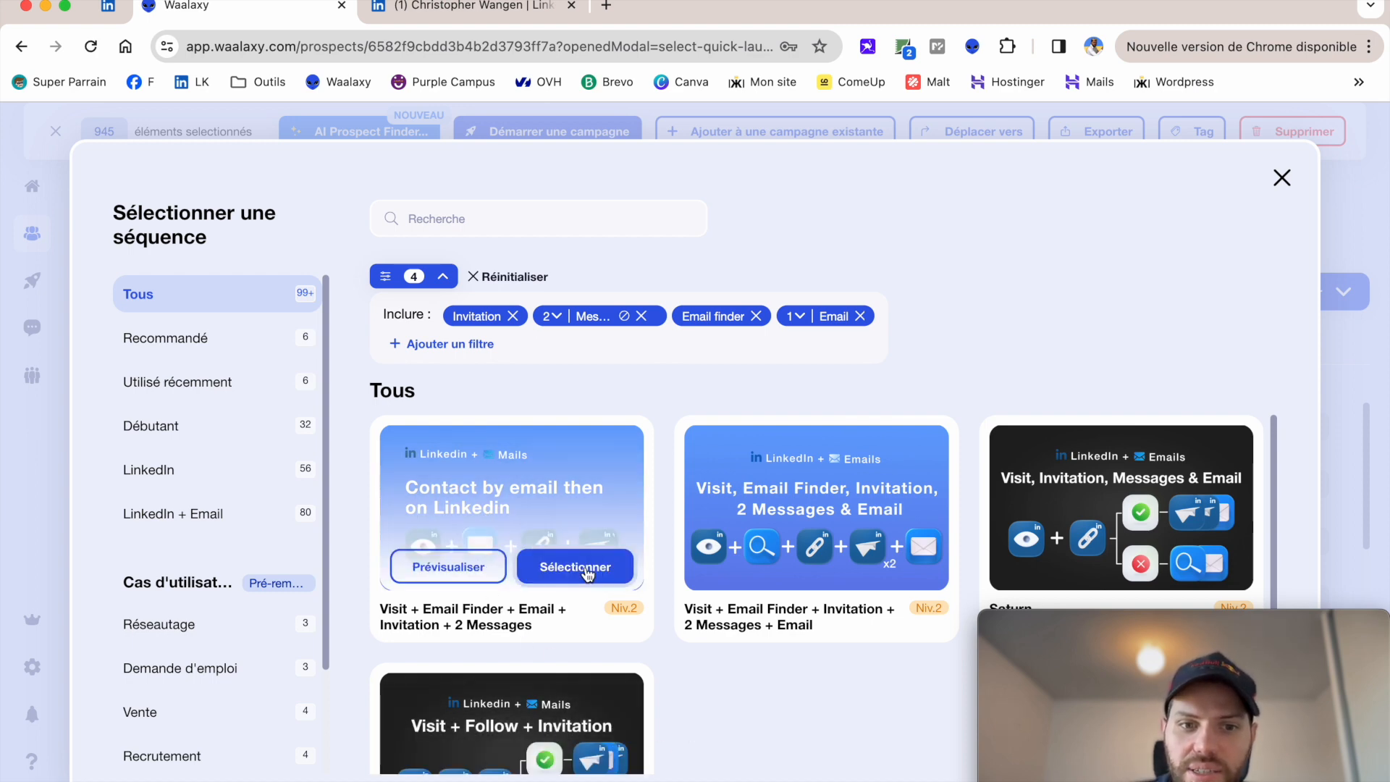
left_click(588, 572)
left_click(744, 585)
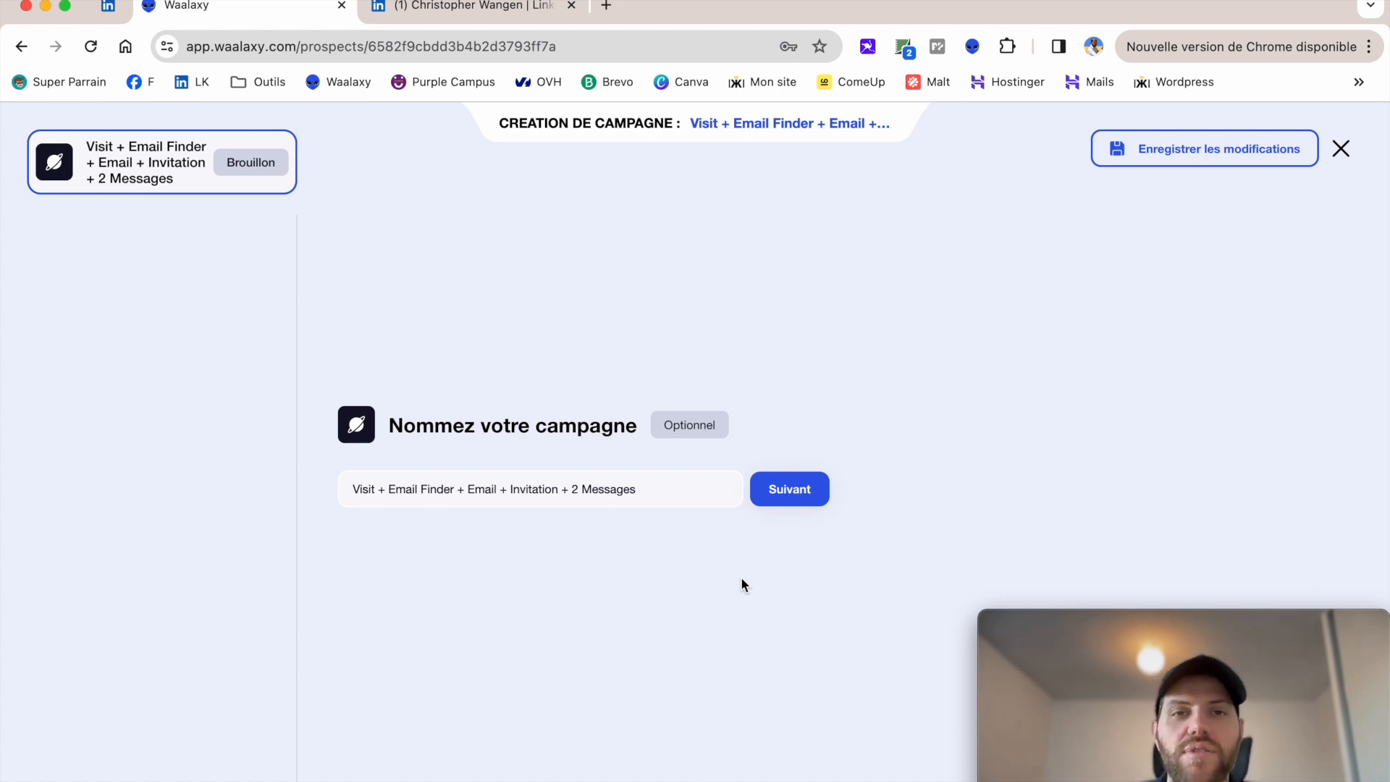
Keep the default campaign name, check the added prospects, and continue past the Visite and Email Finder stages to the email editor.
left_click(809, 498)
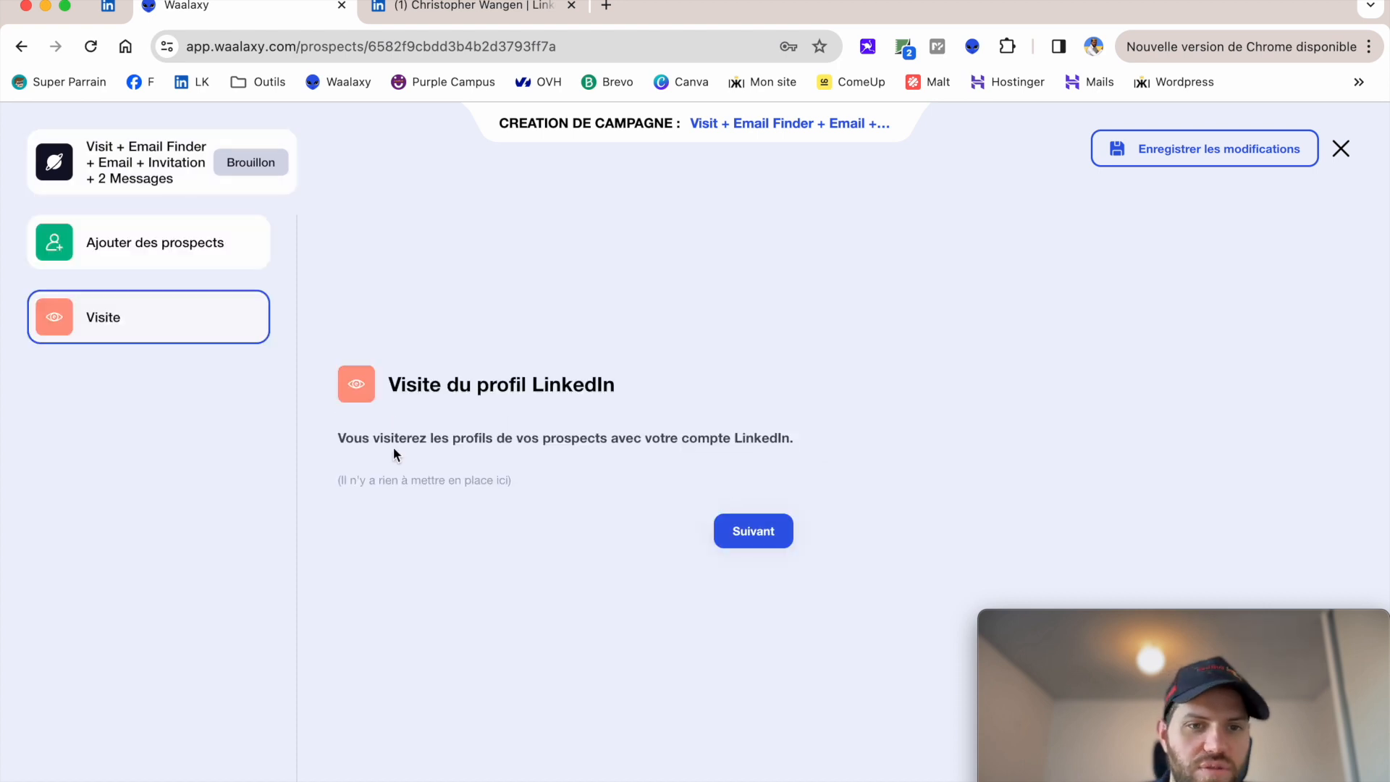
left_click(214, 236)
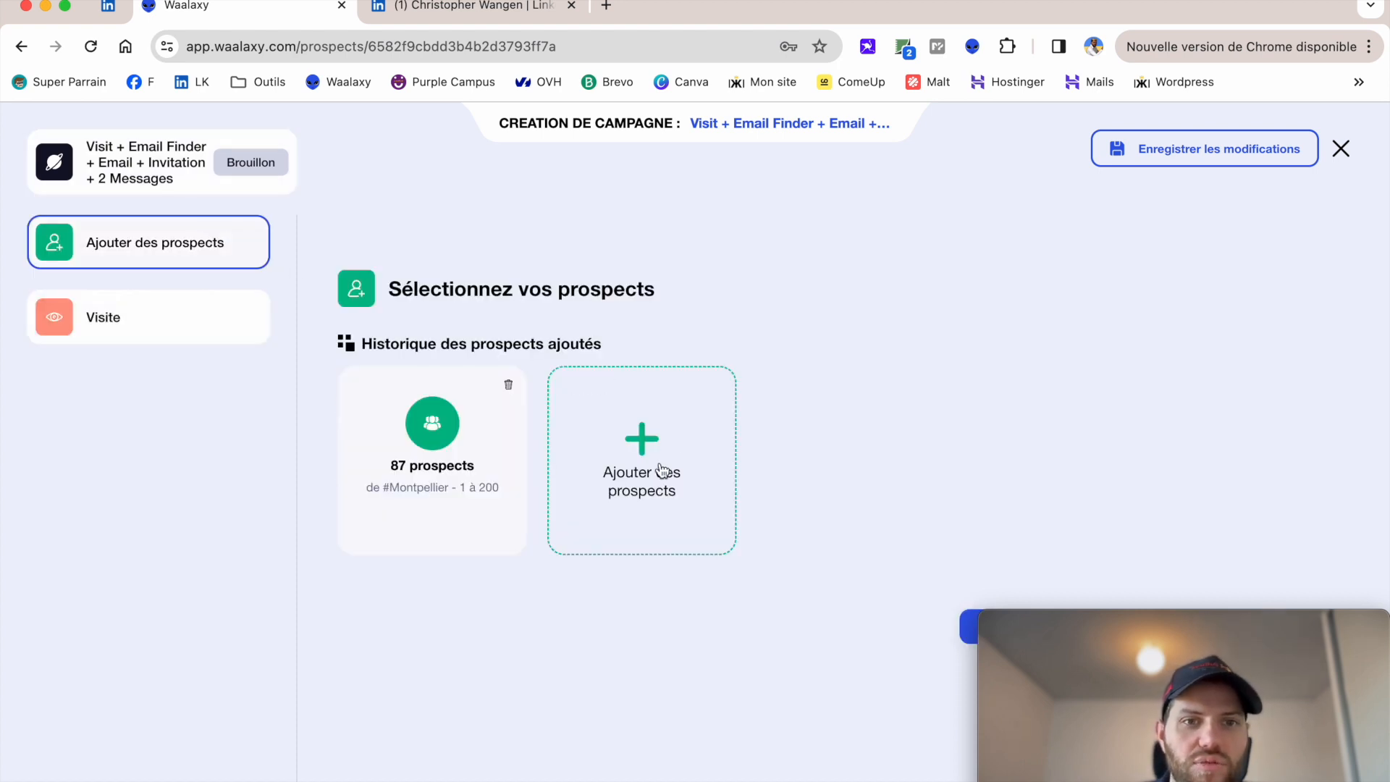
left_click(247, 323)
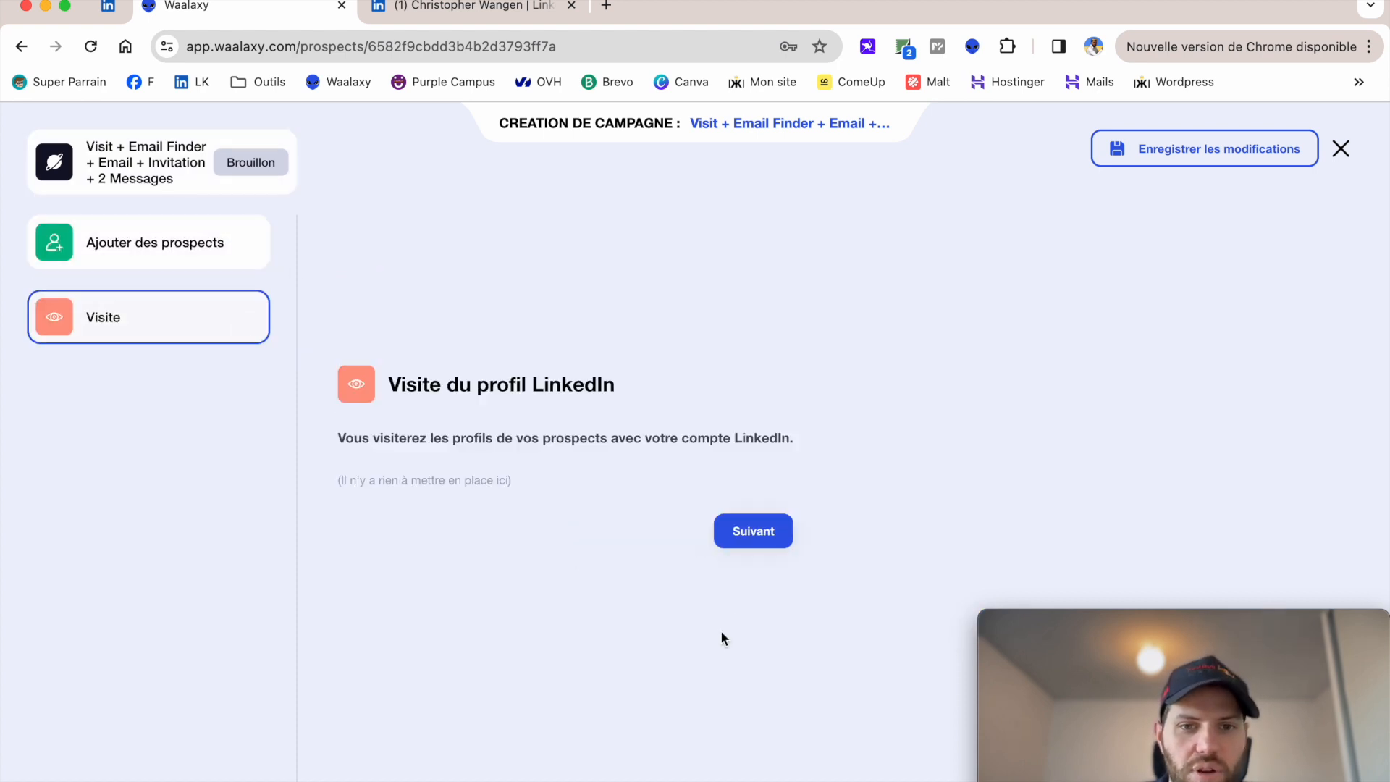
left_click(749, 547)
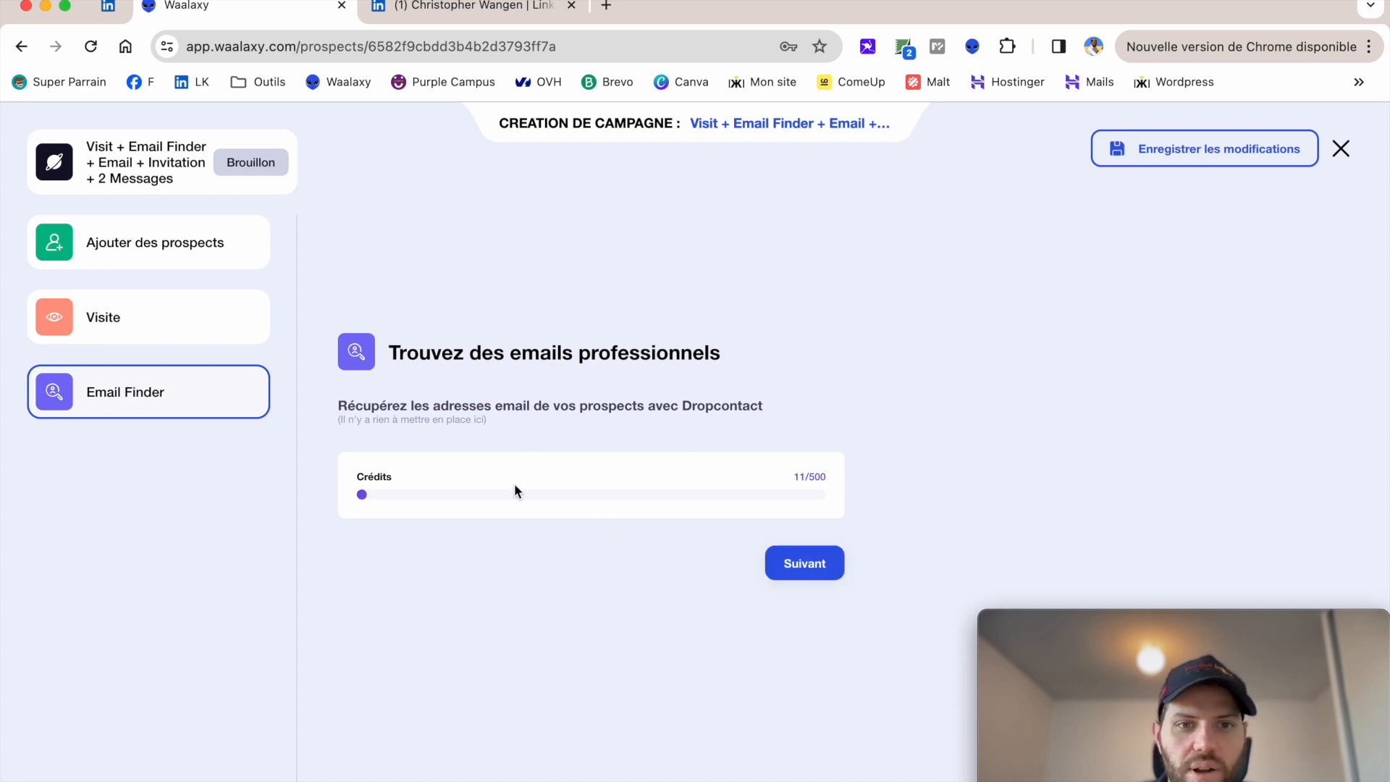
left_click(798, 579)
left_click(211, 414)
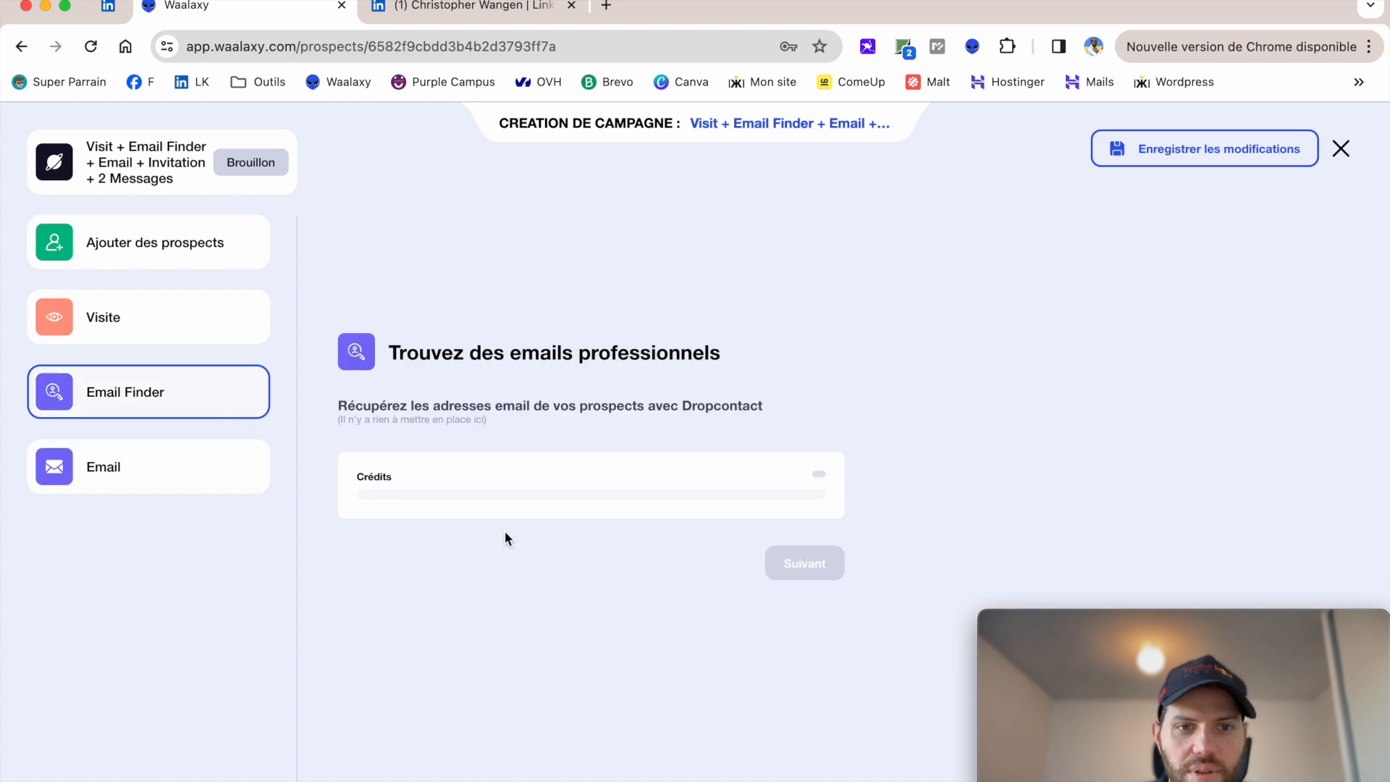
left_click(794, 564)
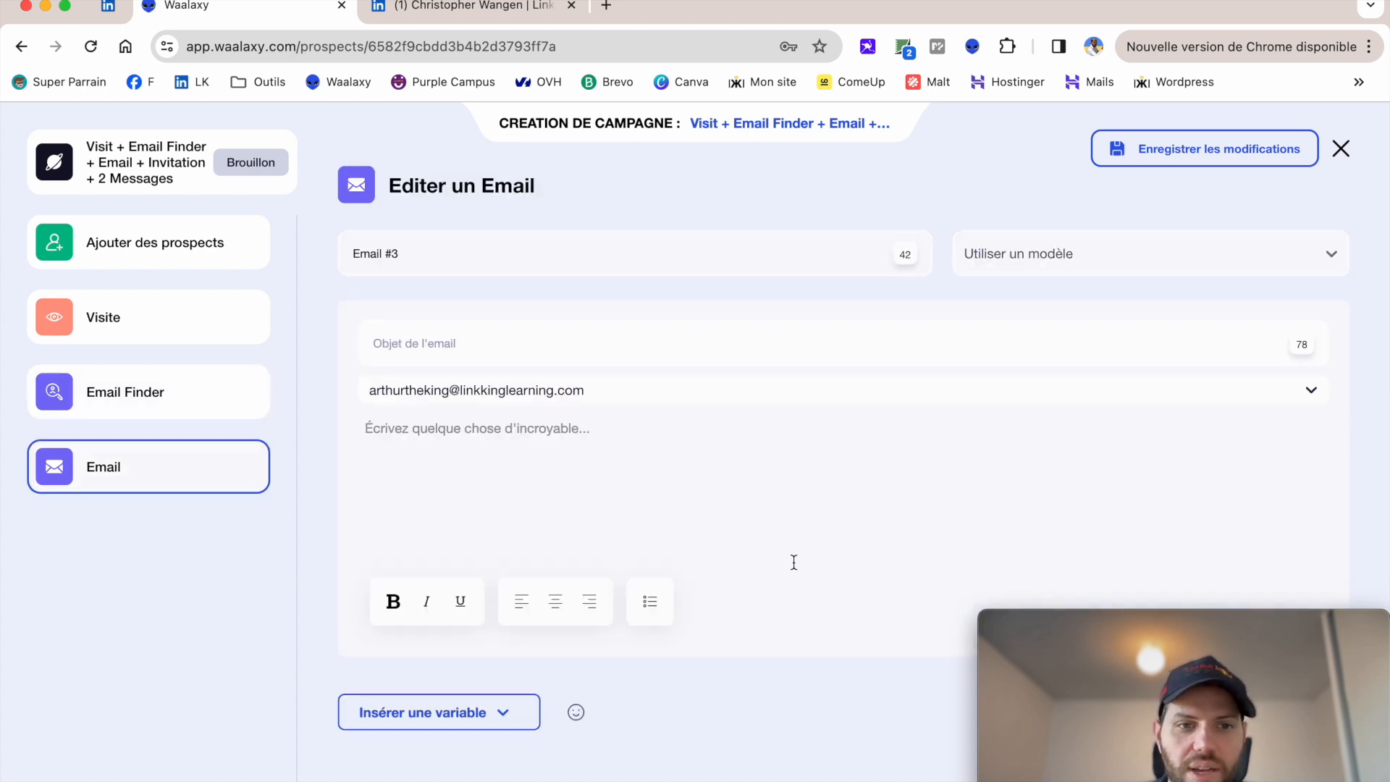
Fill in the email with the placeholder body "vfrvfvfvfv" and the subject "Hforforfor", and validate it.
left_click(446, 361)
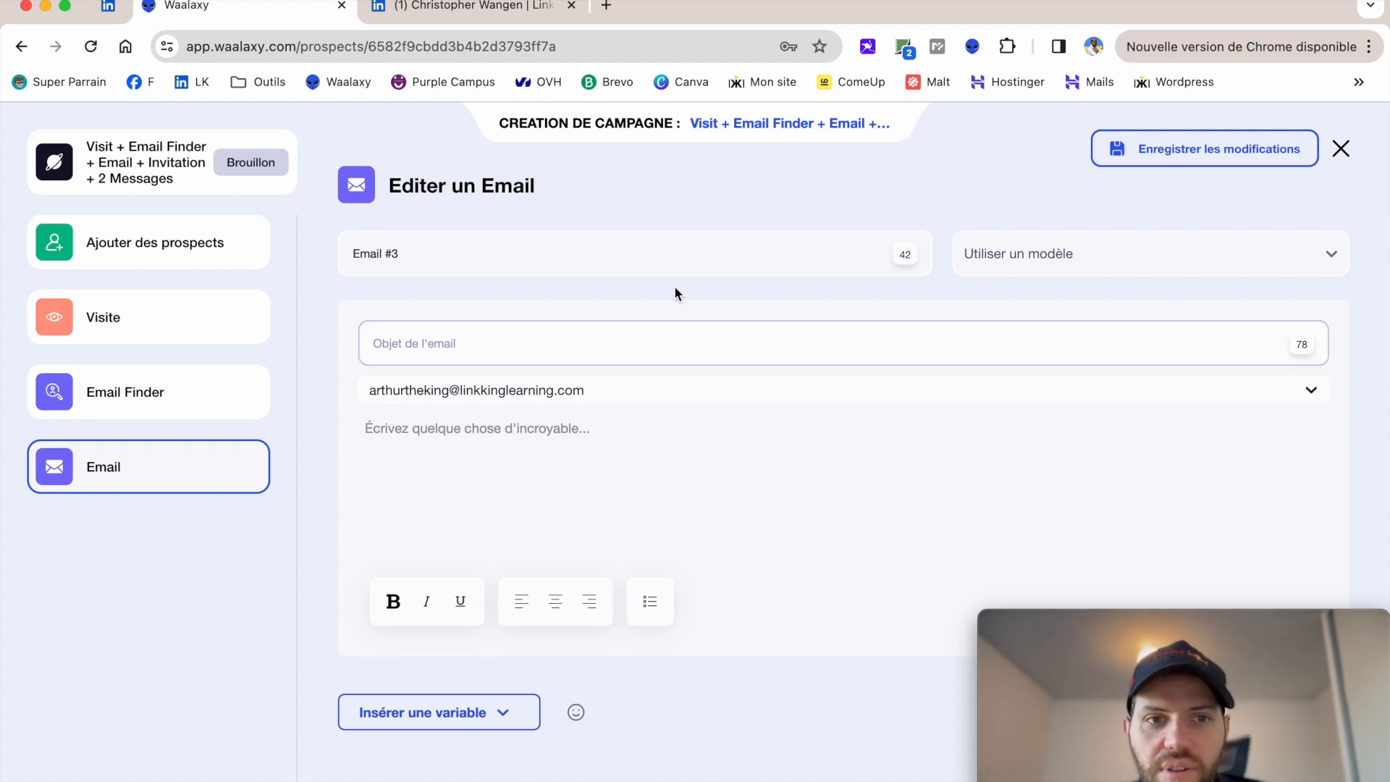
double_click(515, 242)
left_click(538, 425)
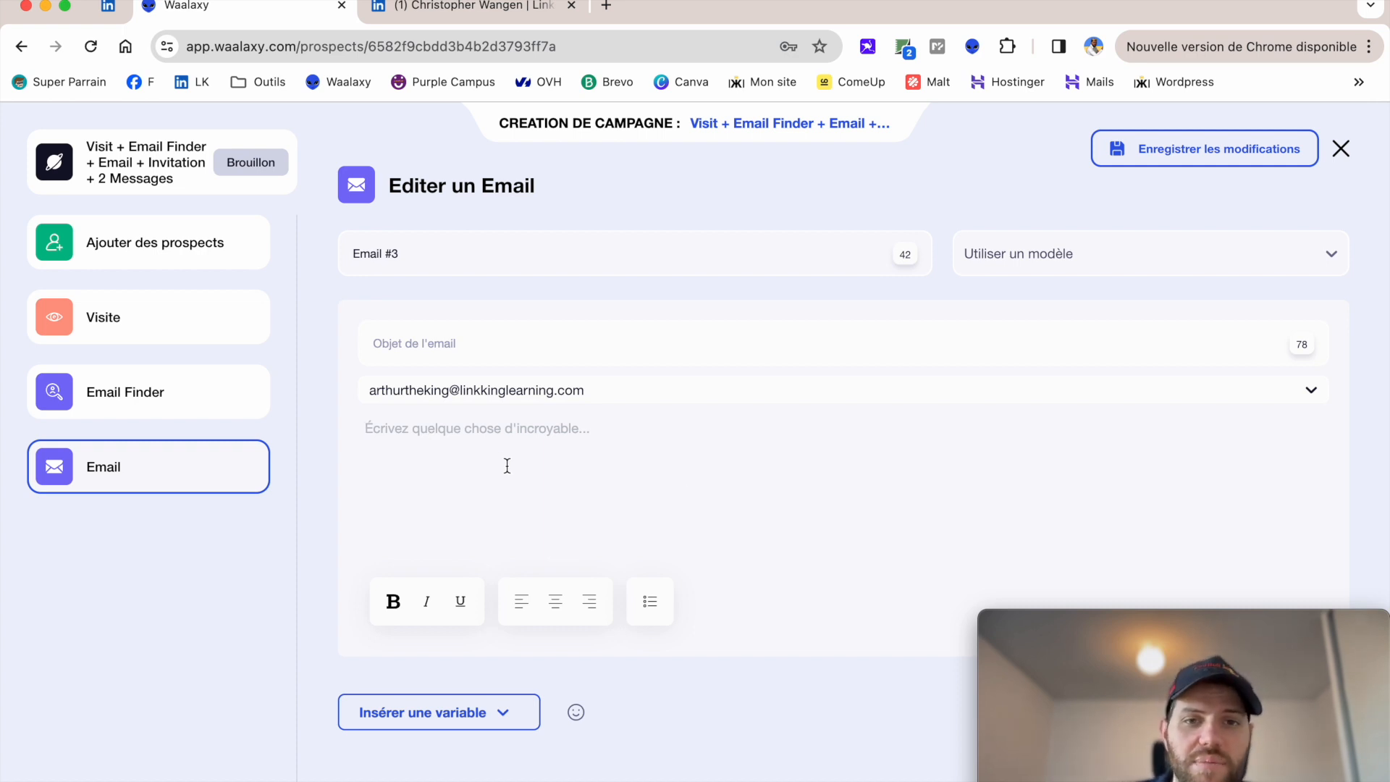
type("vfrvfvfvfv")
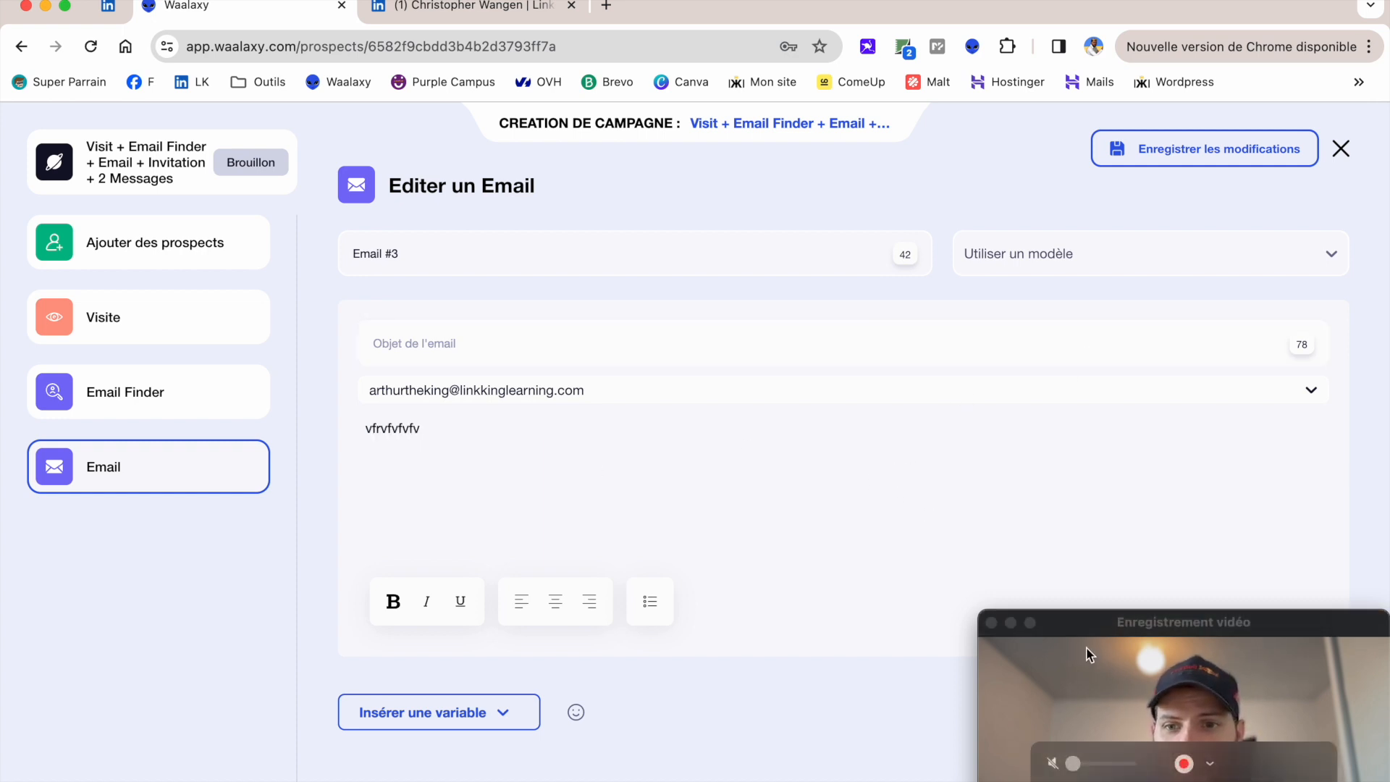
left_click_drag(1090, 656, 782, 655)
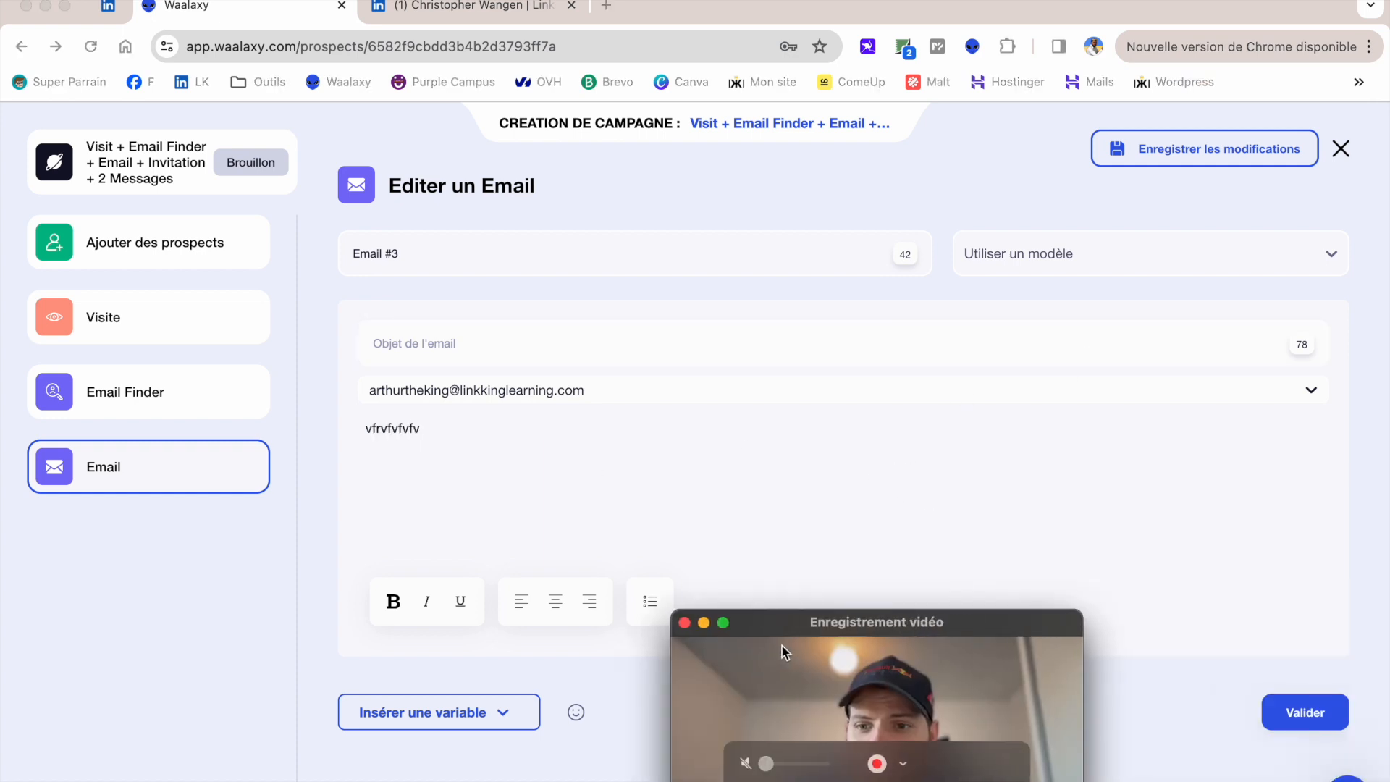
left_click(1320, 723)
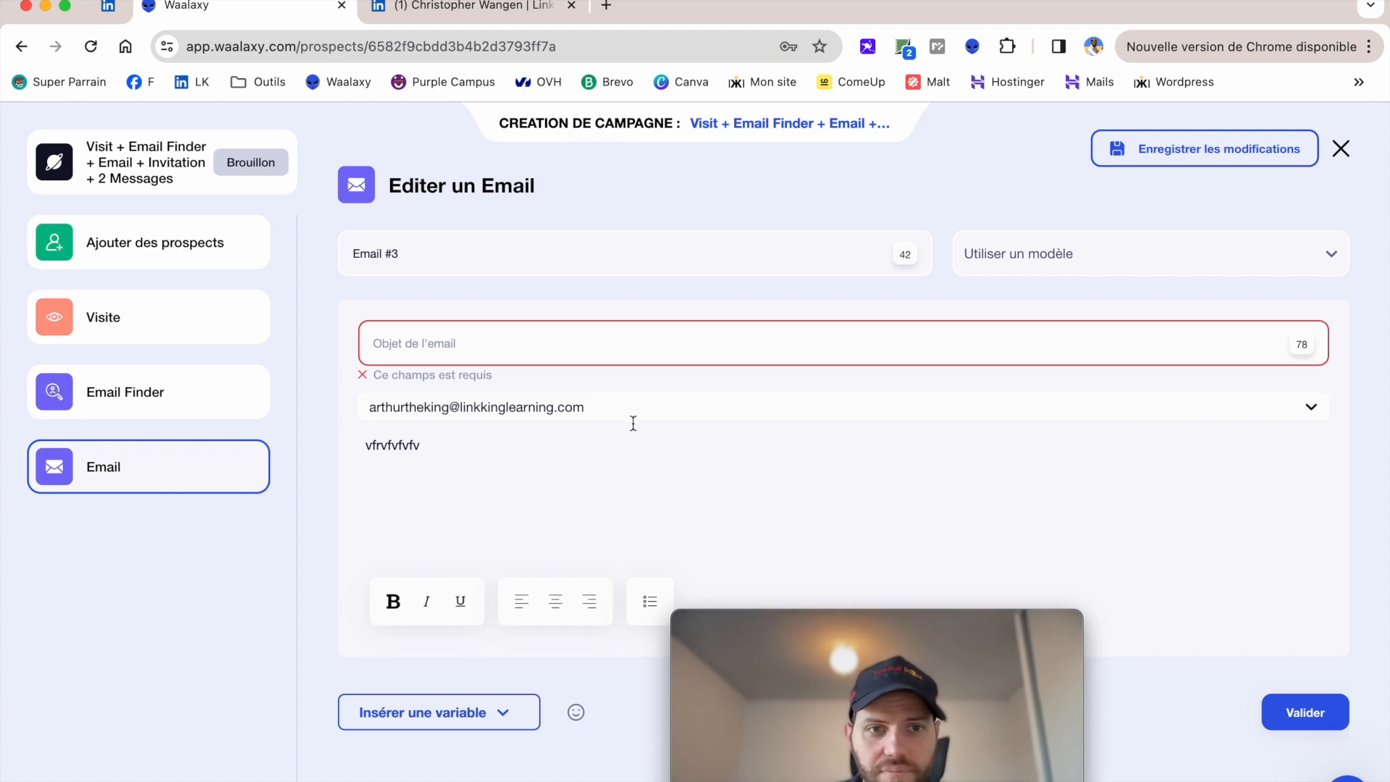
left_click(545, 358)
type("Hforforfor")
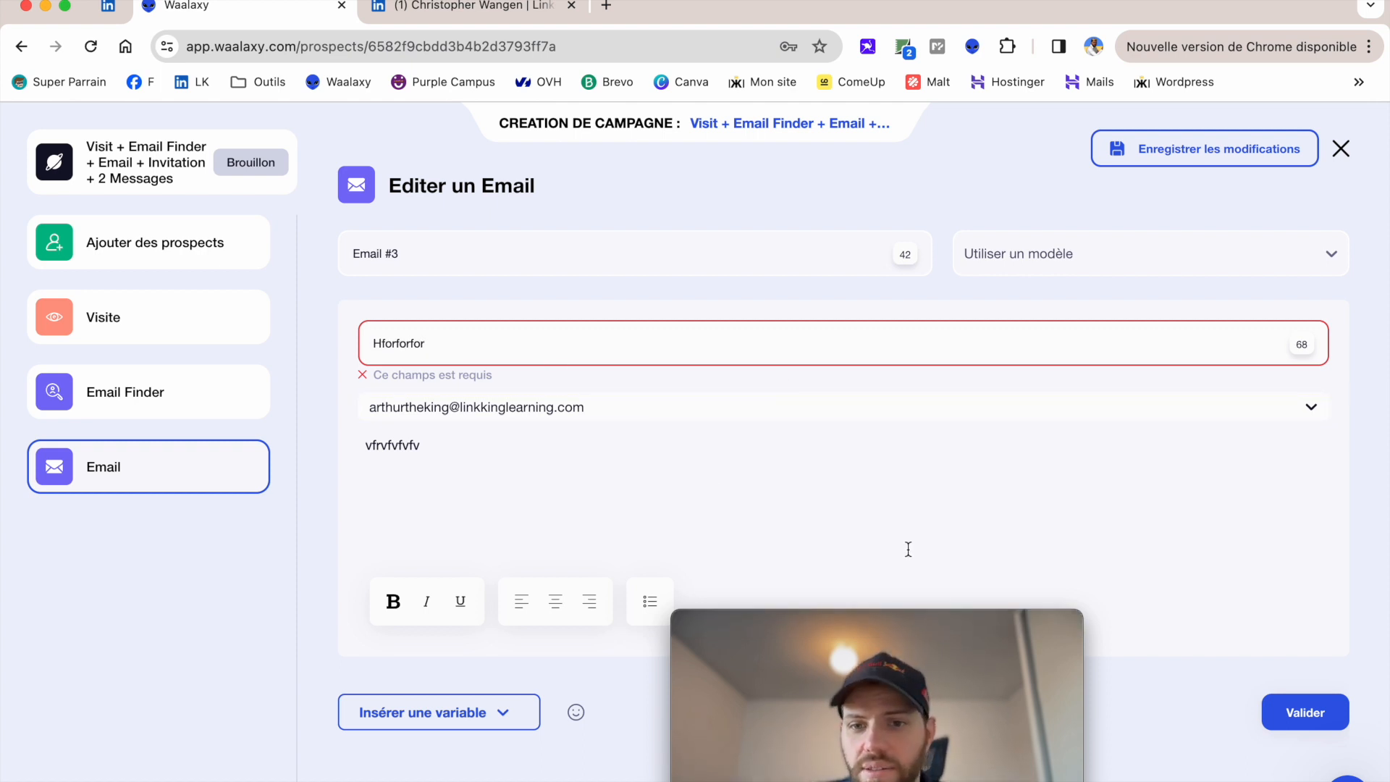
left_click(1306, 715)
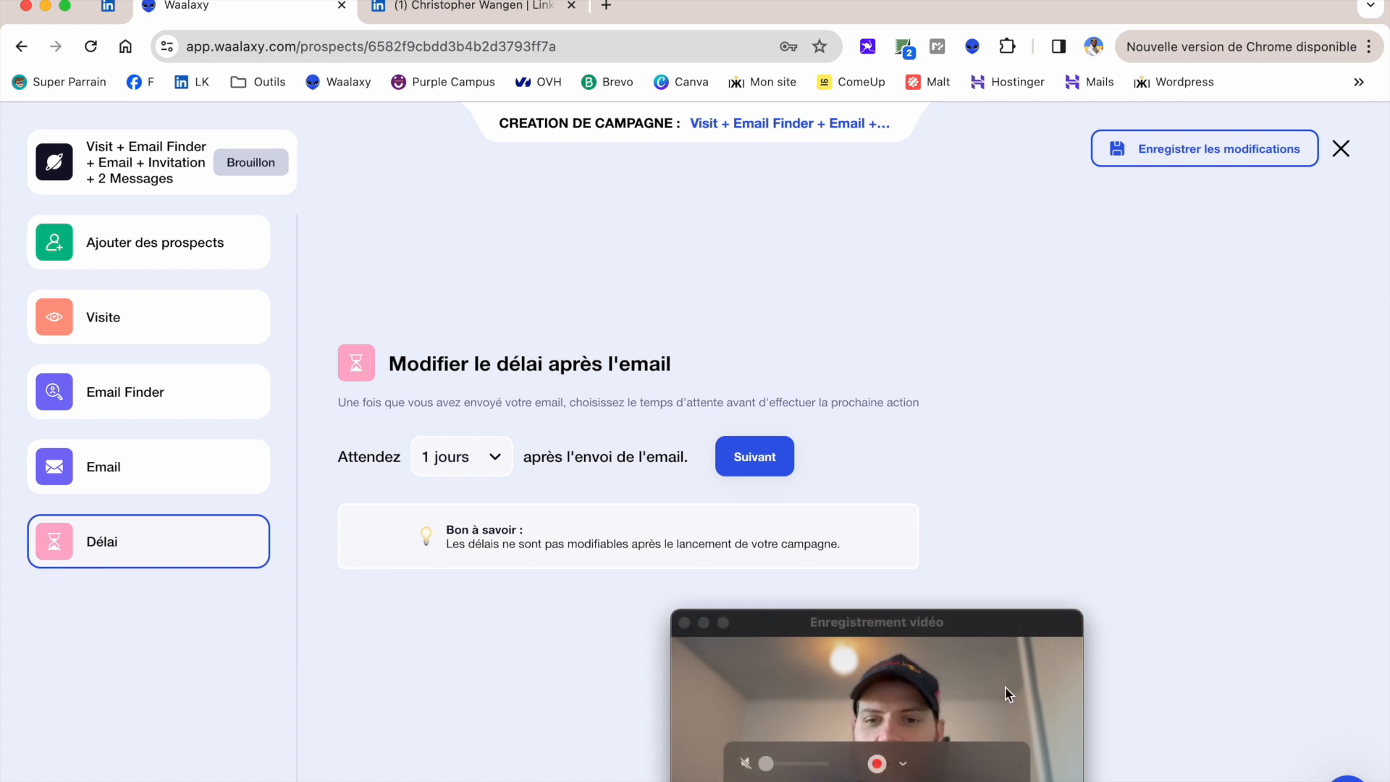
Set the delay after sending the email to 2 days and continue to the invitation.
left_click_drag(953, 650, 1258, 646)
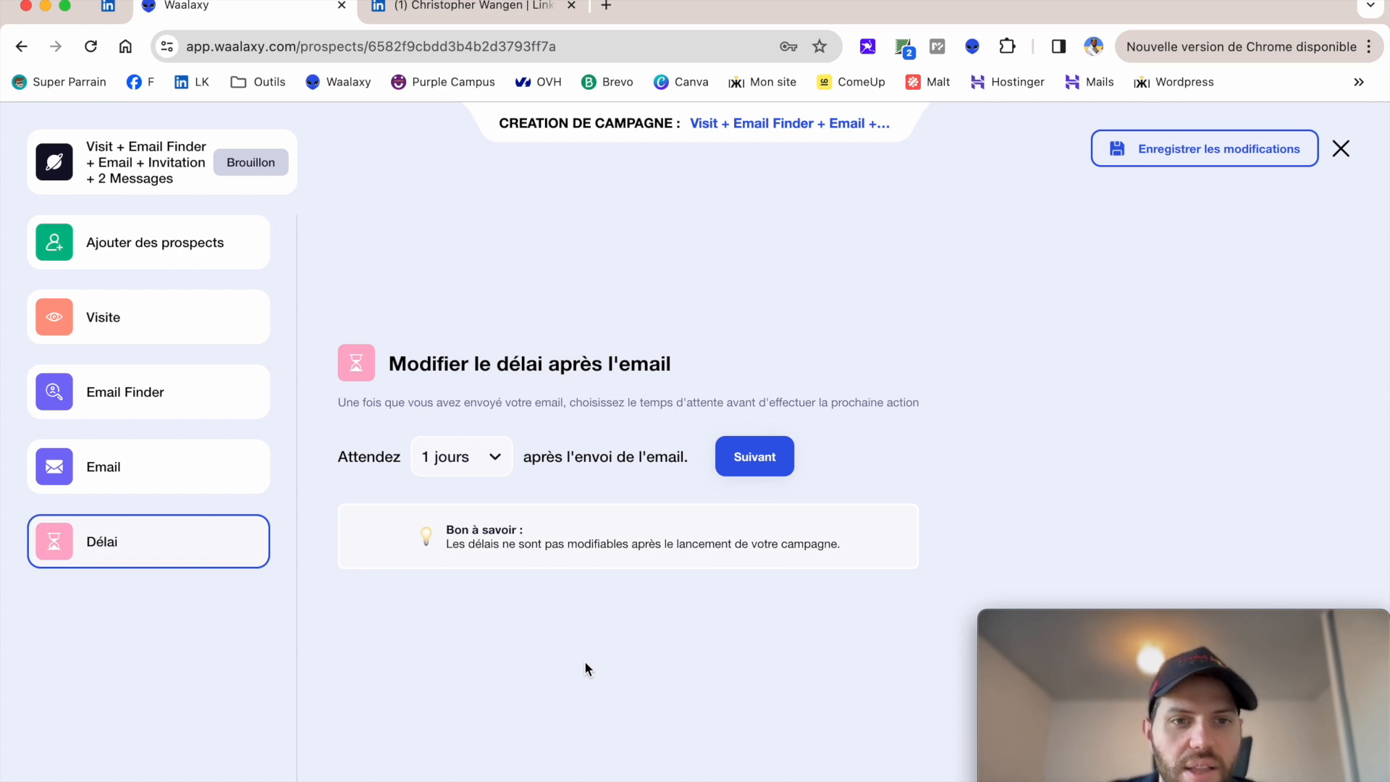
left_click(453, 456)
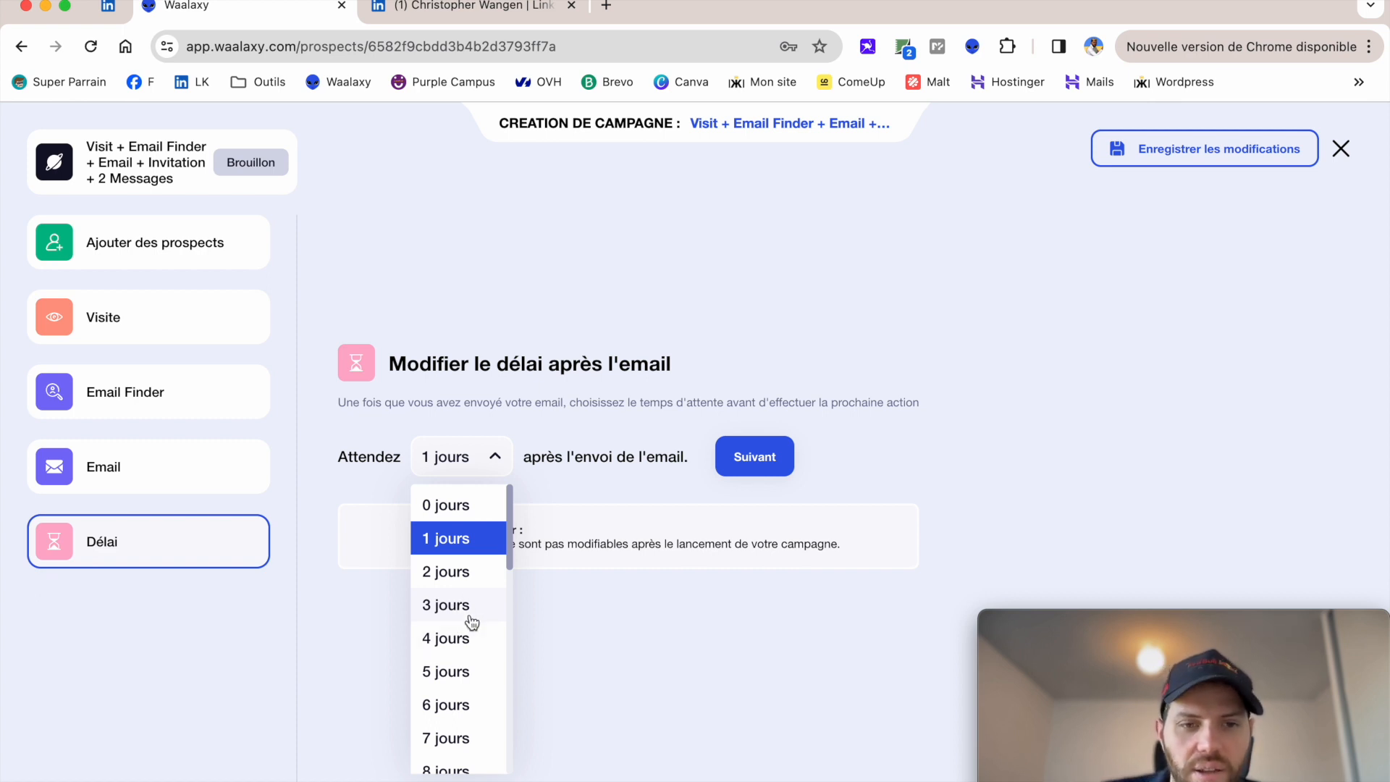
left_click(448, 574)
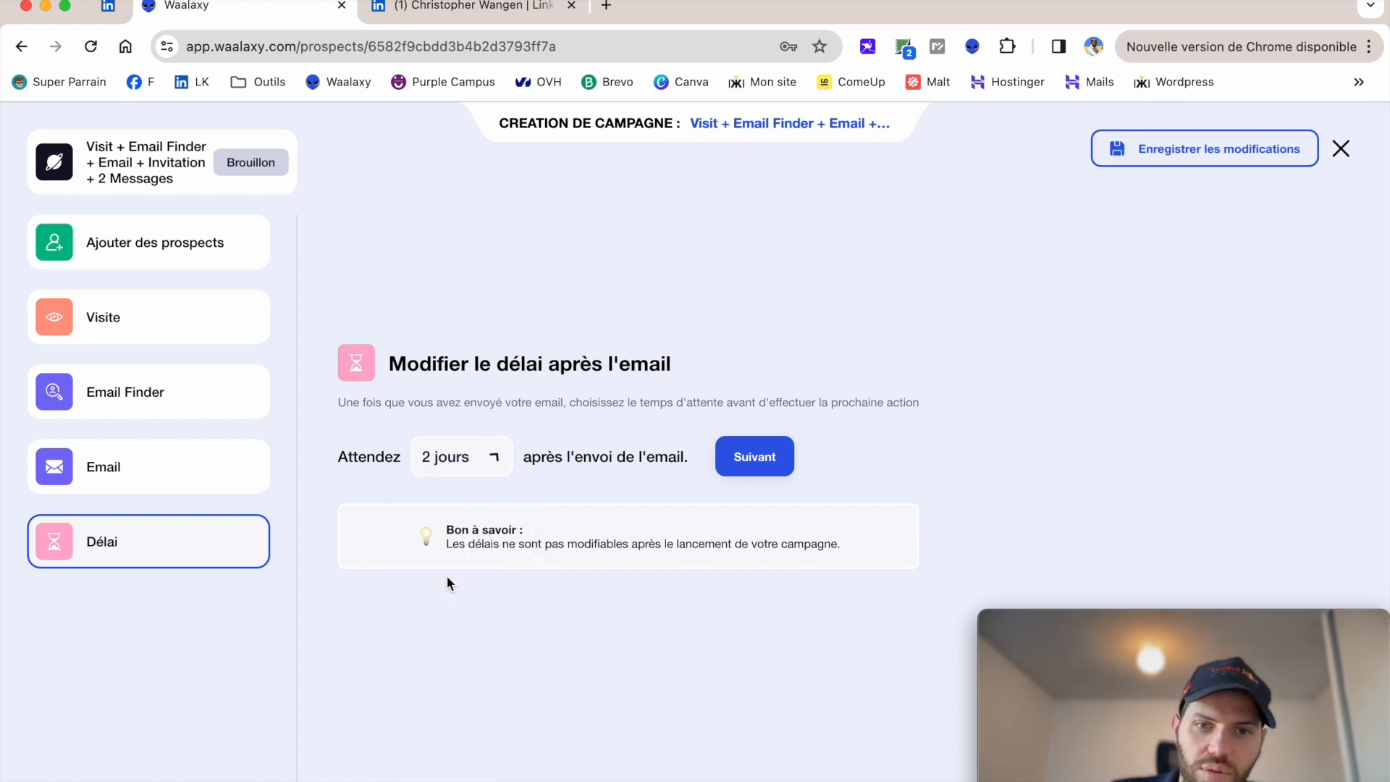
left_click(739, 466)
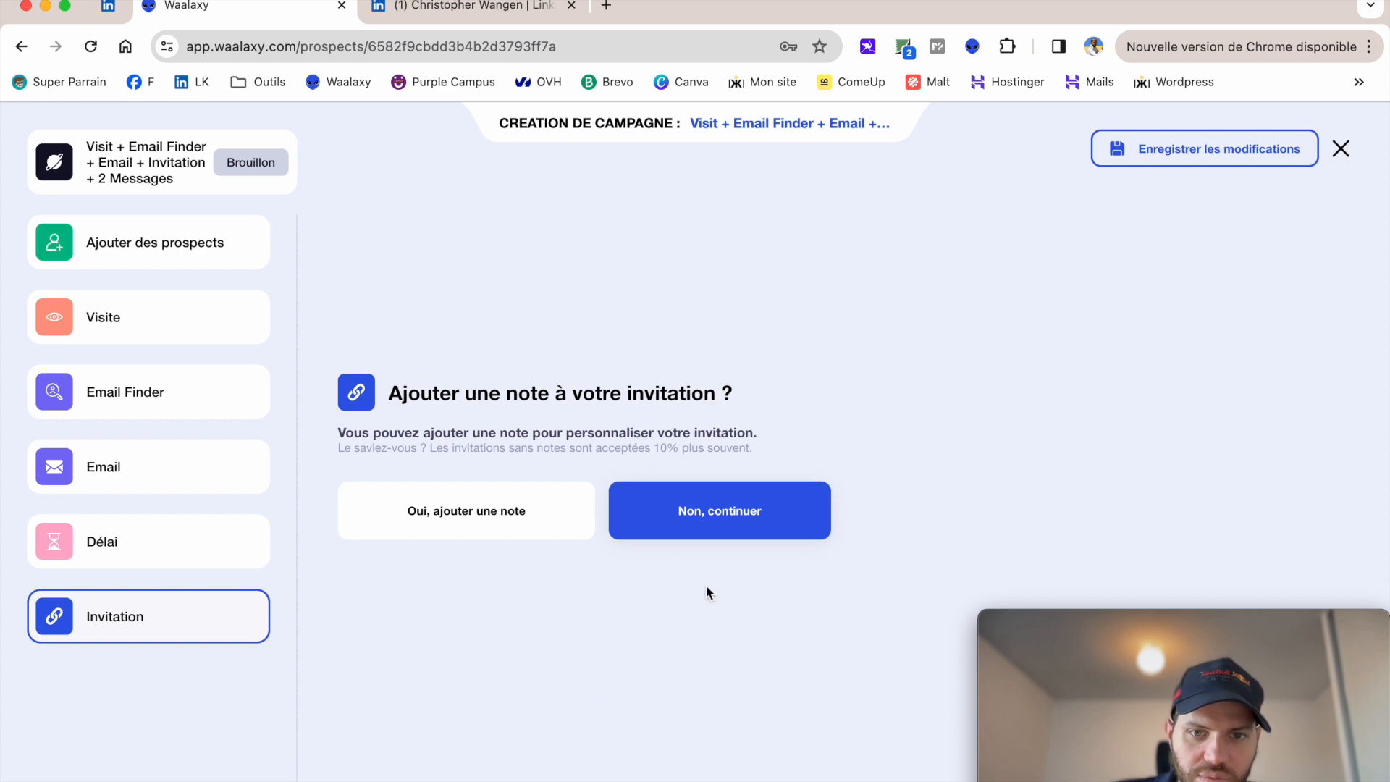
Continue without an invitation note and keep the 1-day delay after acceptance to reach message 1/2.
left_click(713, 518)
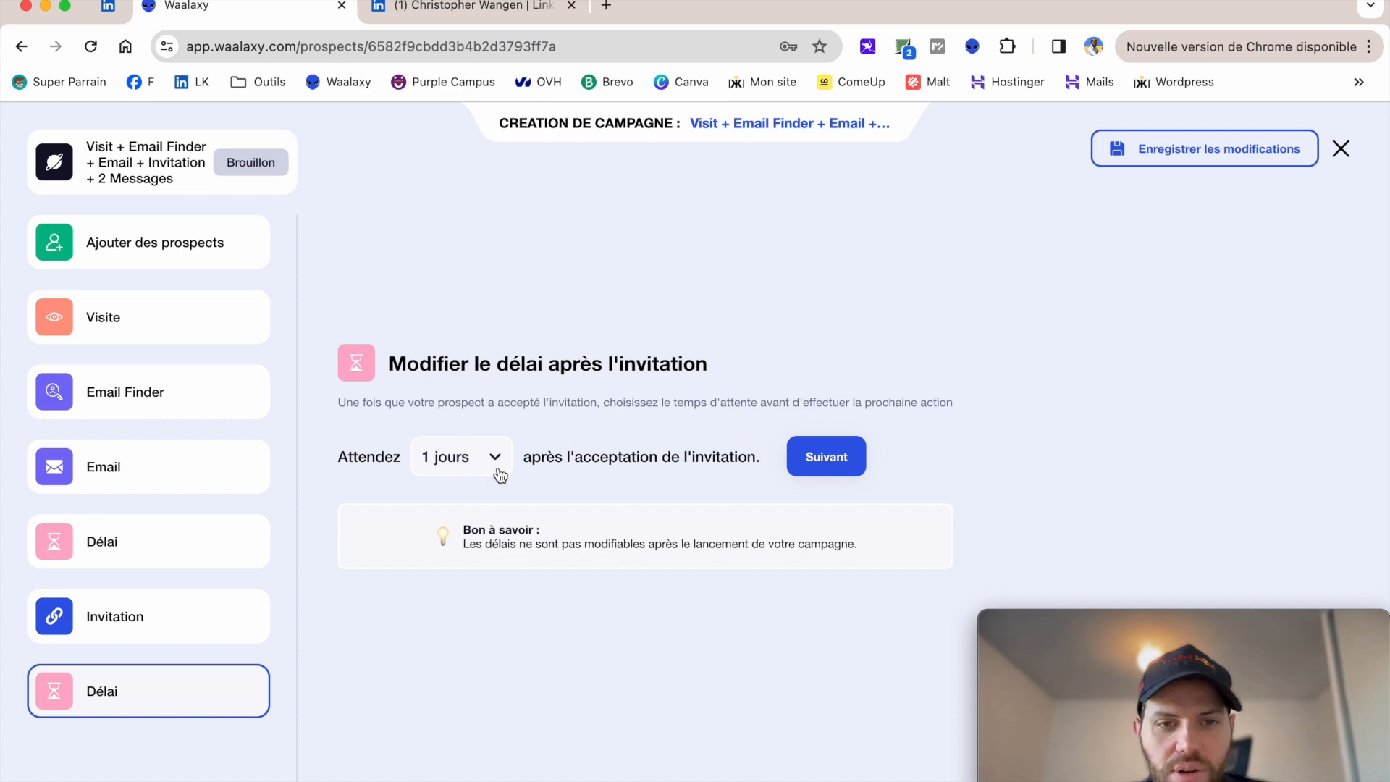
left_click(824, 474)
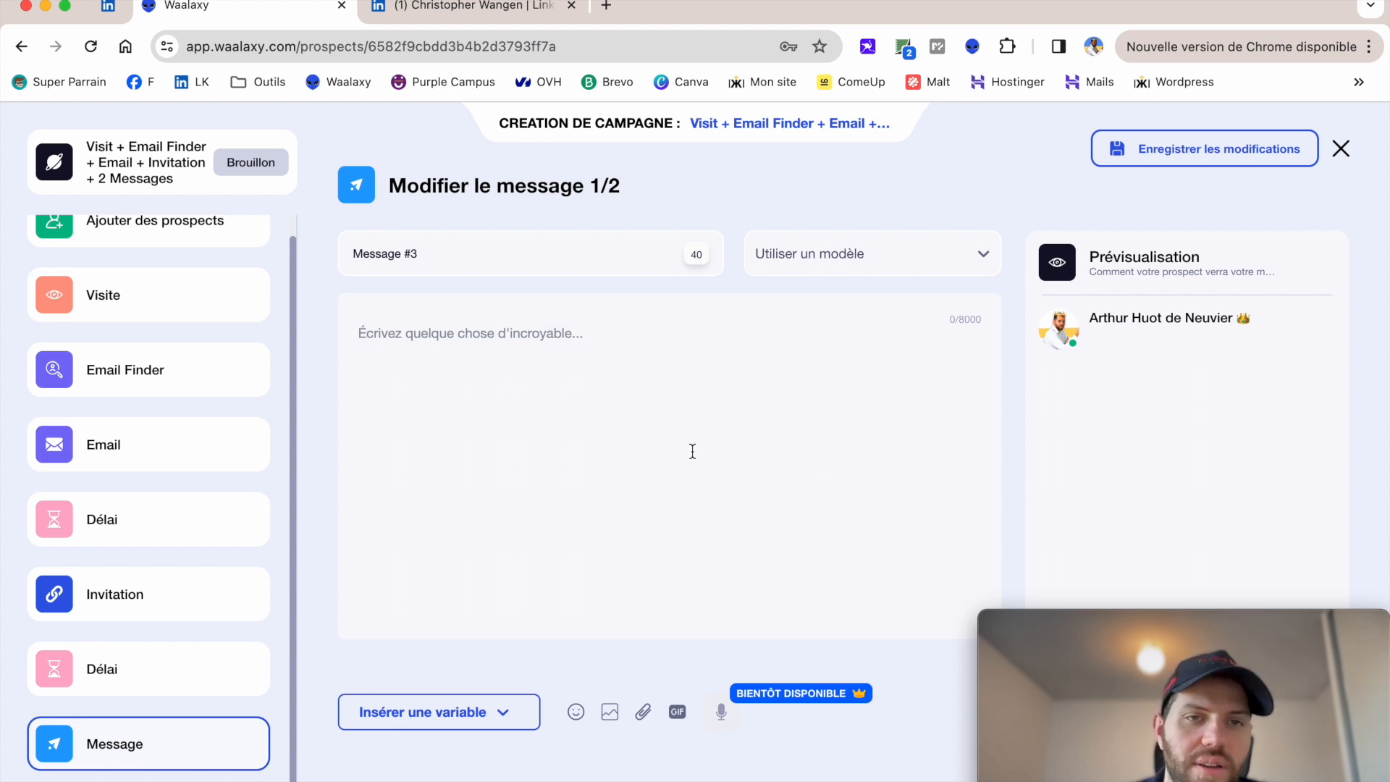
Start message 1/2 with "Bonjour {{firstName}}" and the line "Je vous ai envoyé un mail il y a quelques jours je ne sais pas si vous l'avez bien reçu".
left_click(452, 342)
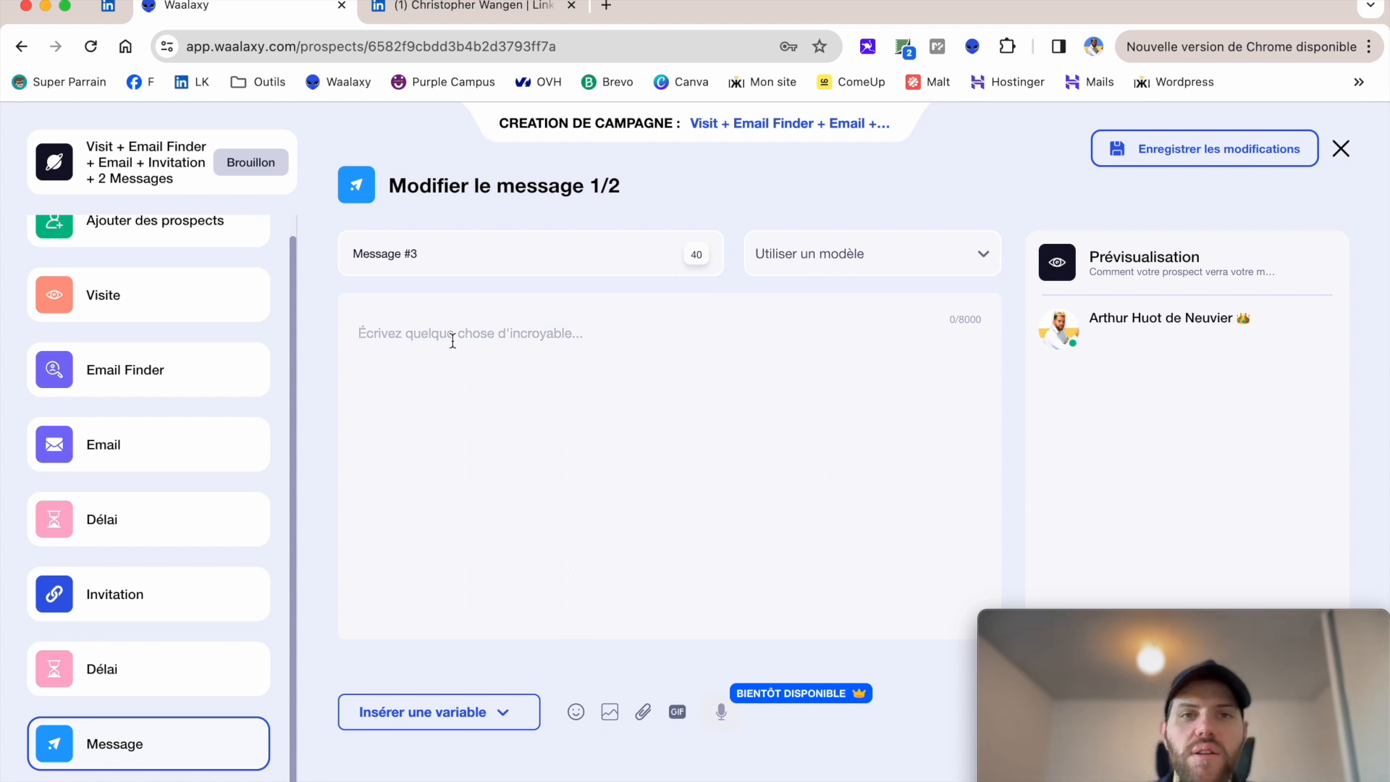
type("Bonjour")
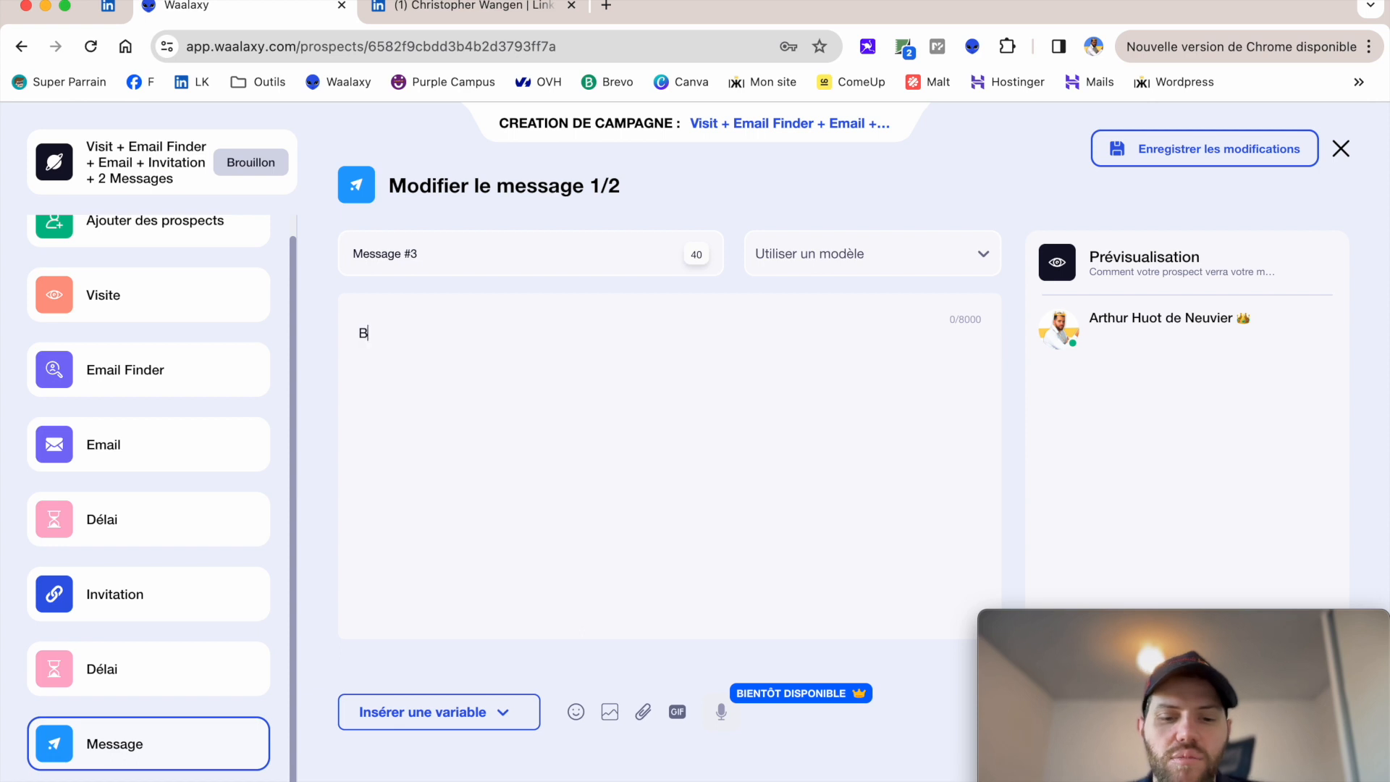
left_click(433, 718)
left_click(383, 586)
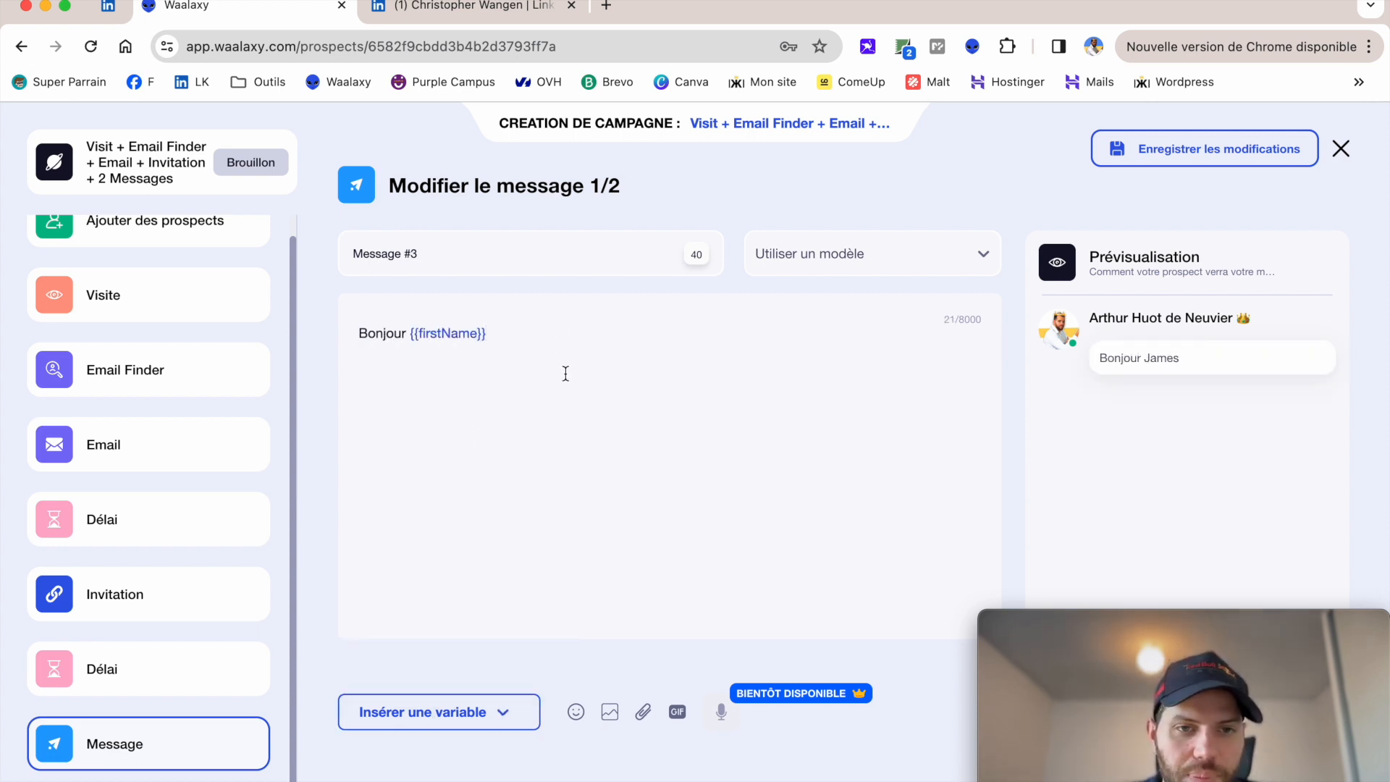
key("Return")
type("Je vous ai envoyé un mail il y a quelques jours je ne sais pas si vous l'avez bien re")
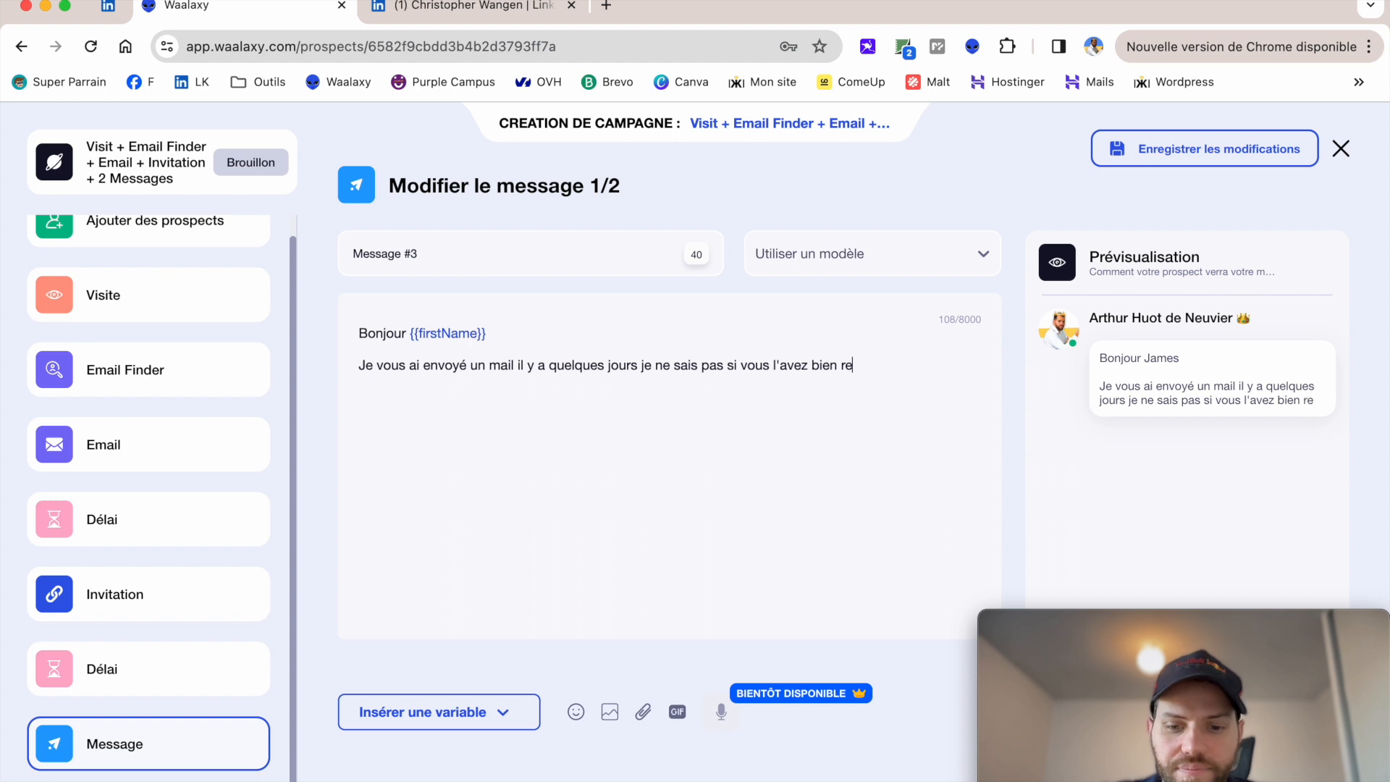
type("çu")
key("Return")
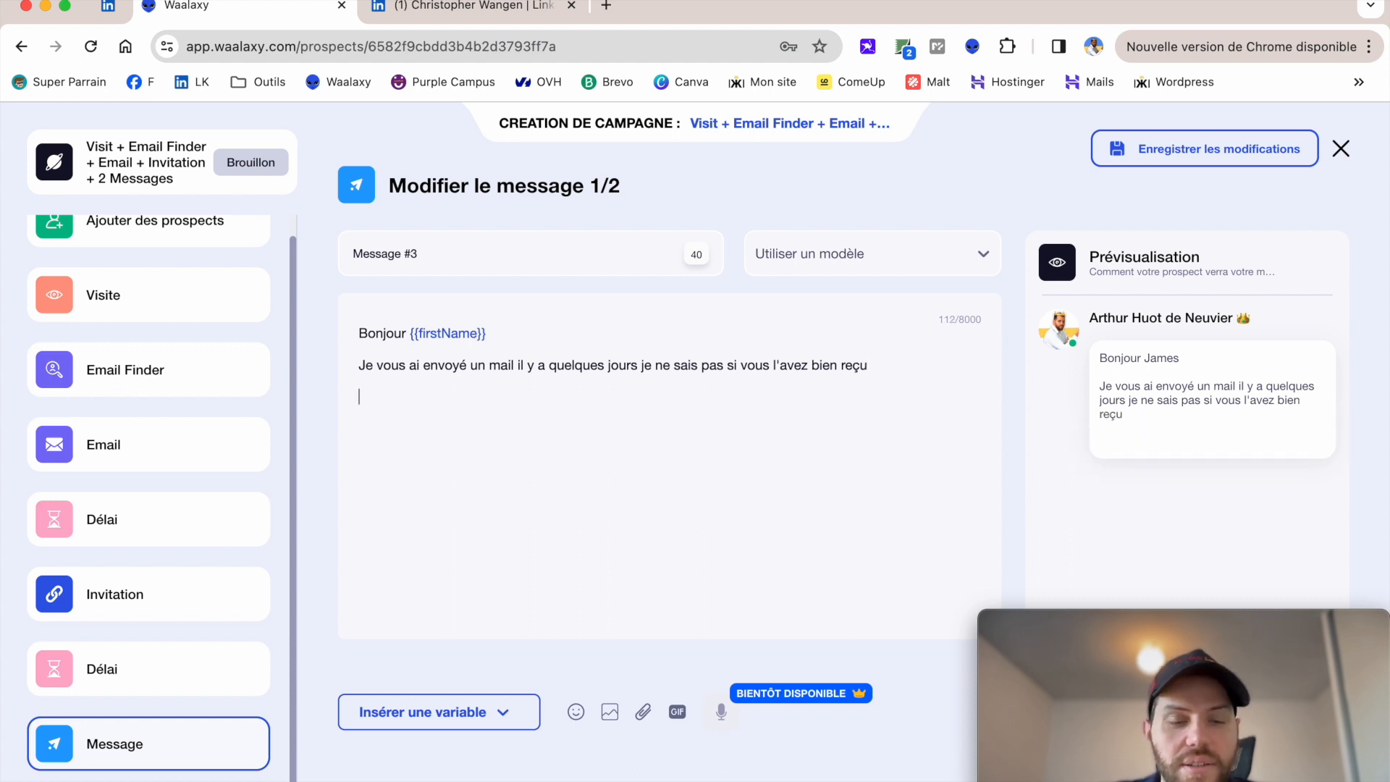
Add the line "Il se trouve que j'ai une méthode pour vous trouver des clients grâce à LinkedIn en moins de 8 heures ?".
type("Il se trouve que")
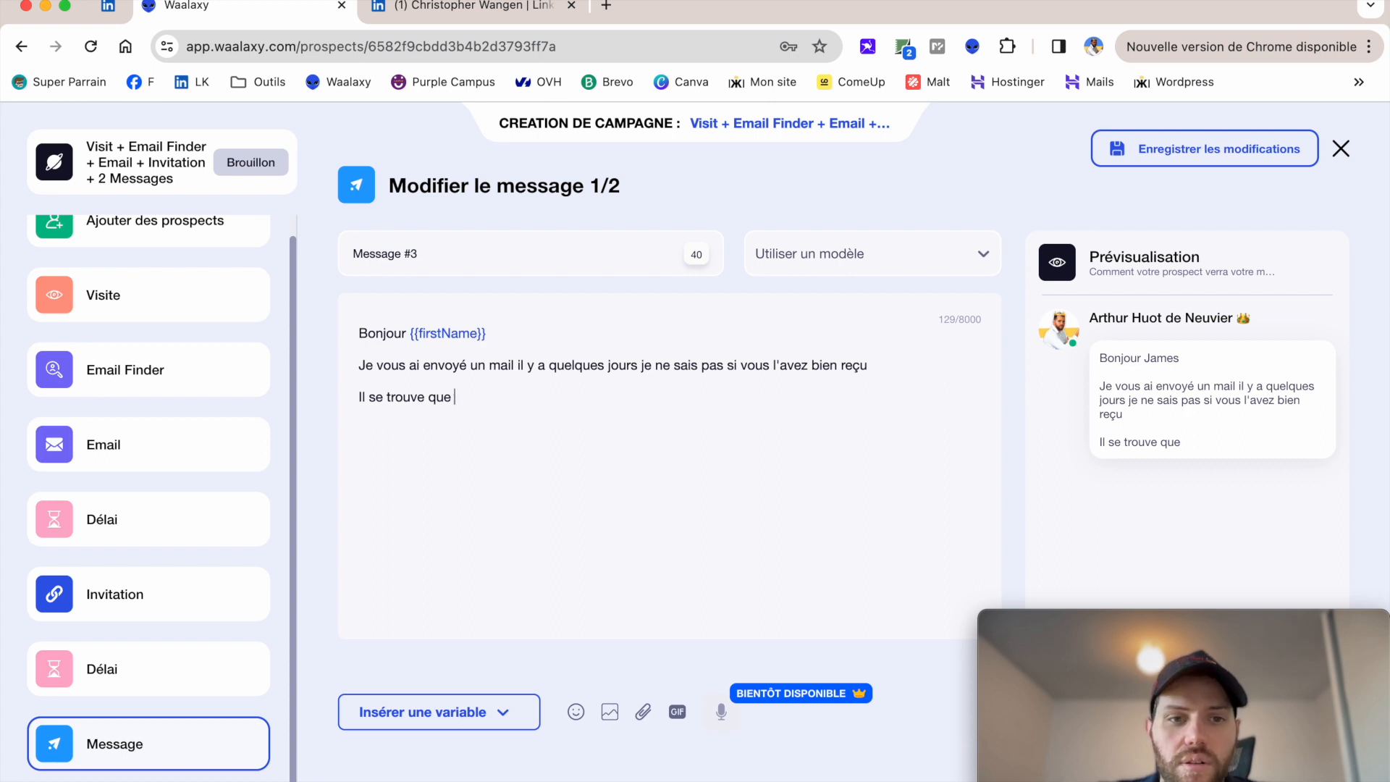
type("je propose")
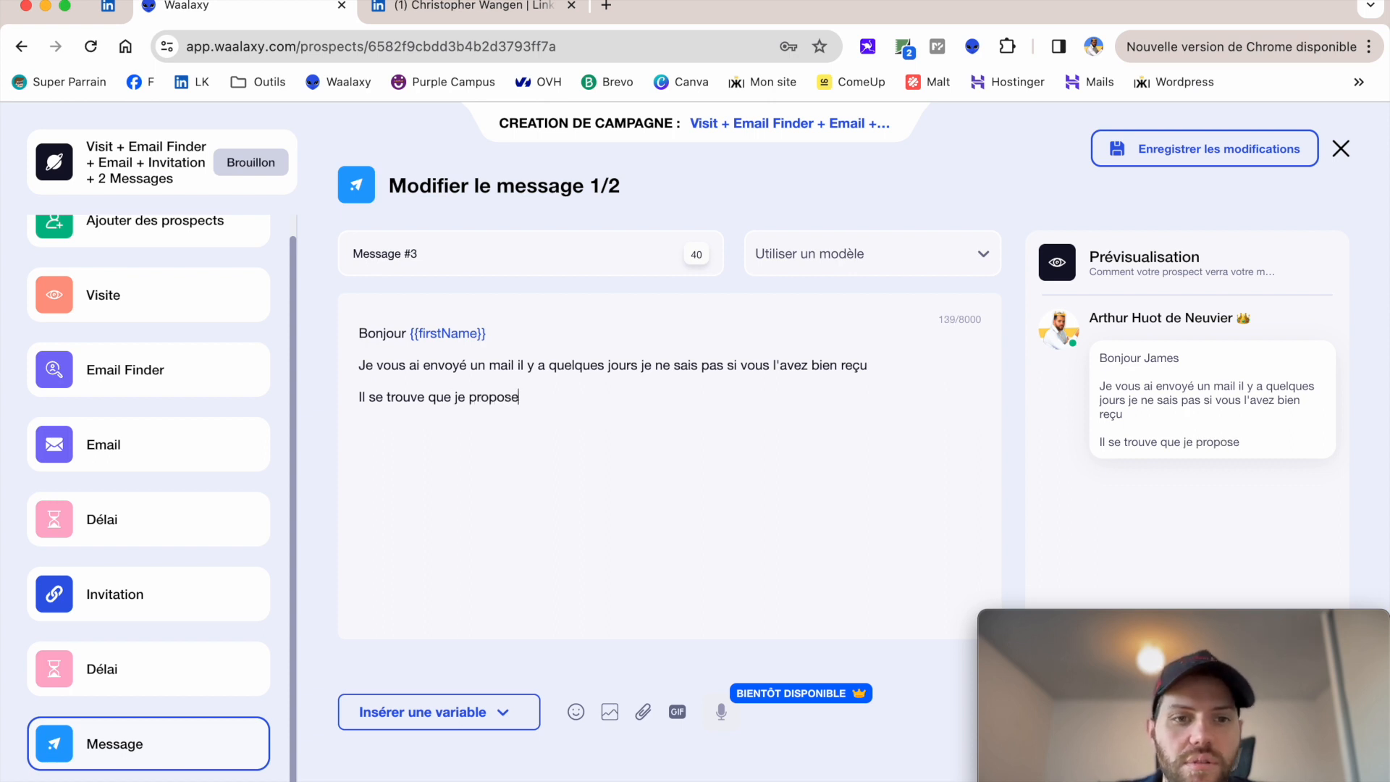
type(" de gafgner")
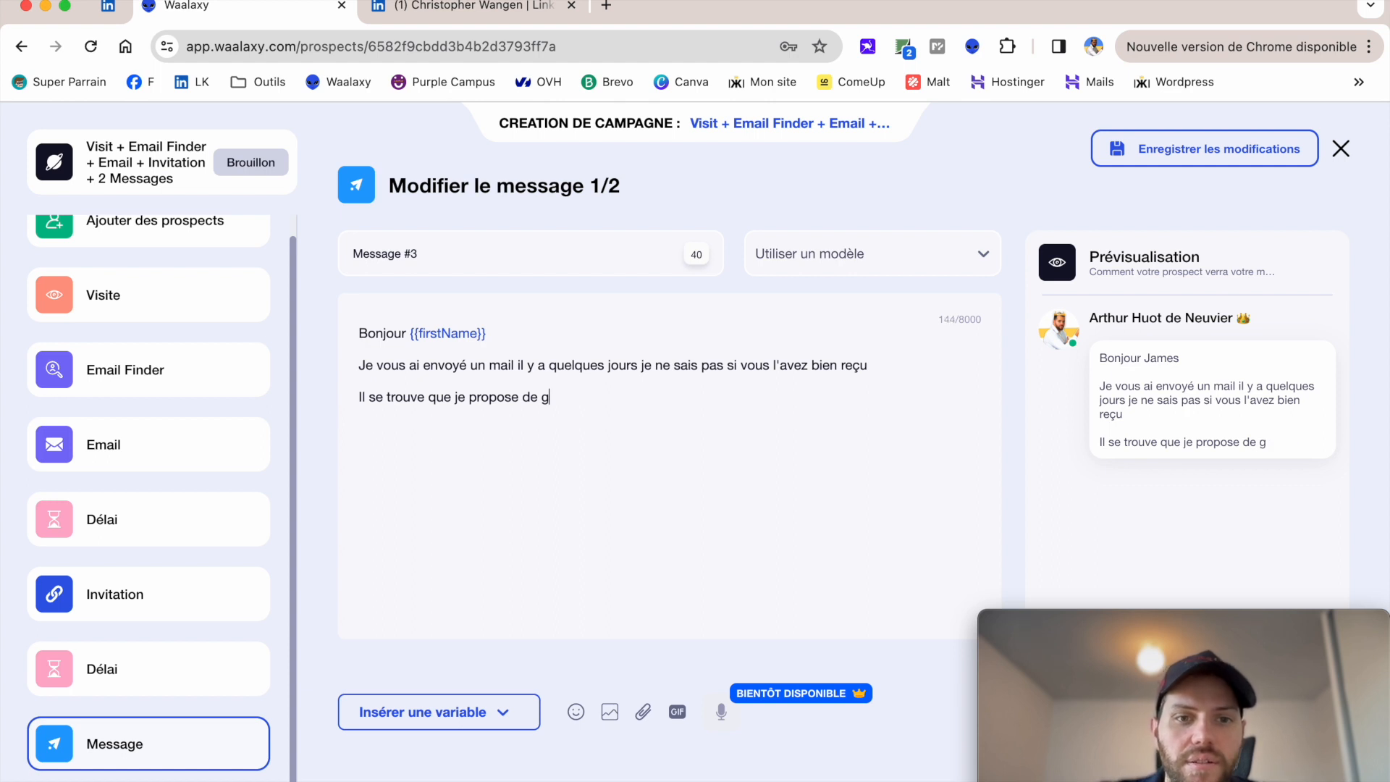
key("BackSpace")
key("BackSpace")
key("BackSpace")
key("BackSpace")
key("BackSpace")
key("BackSpace")
key("BackSpace")
key("BackSpace")
key("BackSpace")
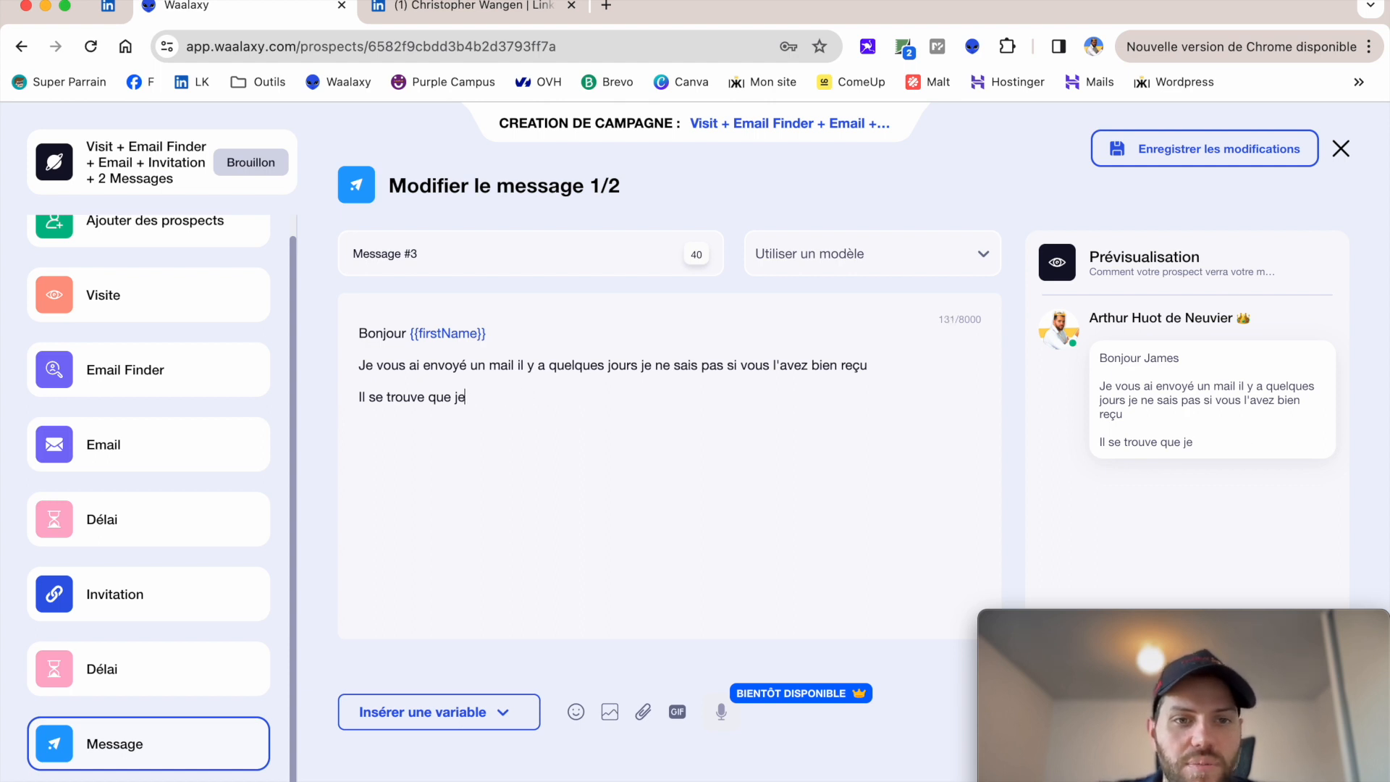
type("'ai une méthode pour vous trouver des clients")
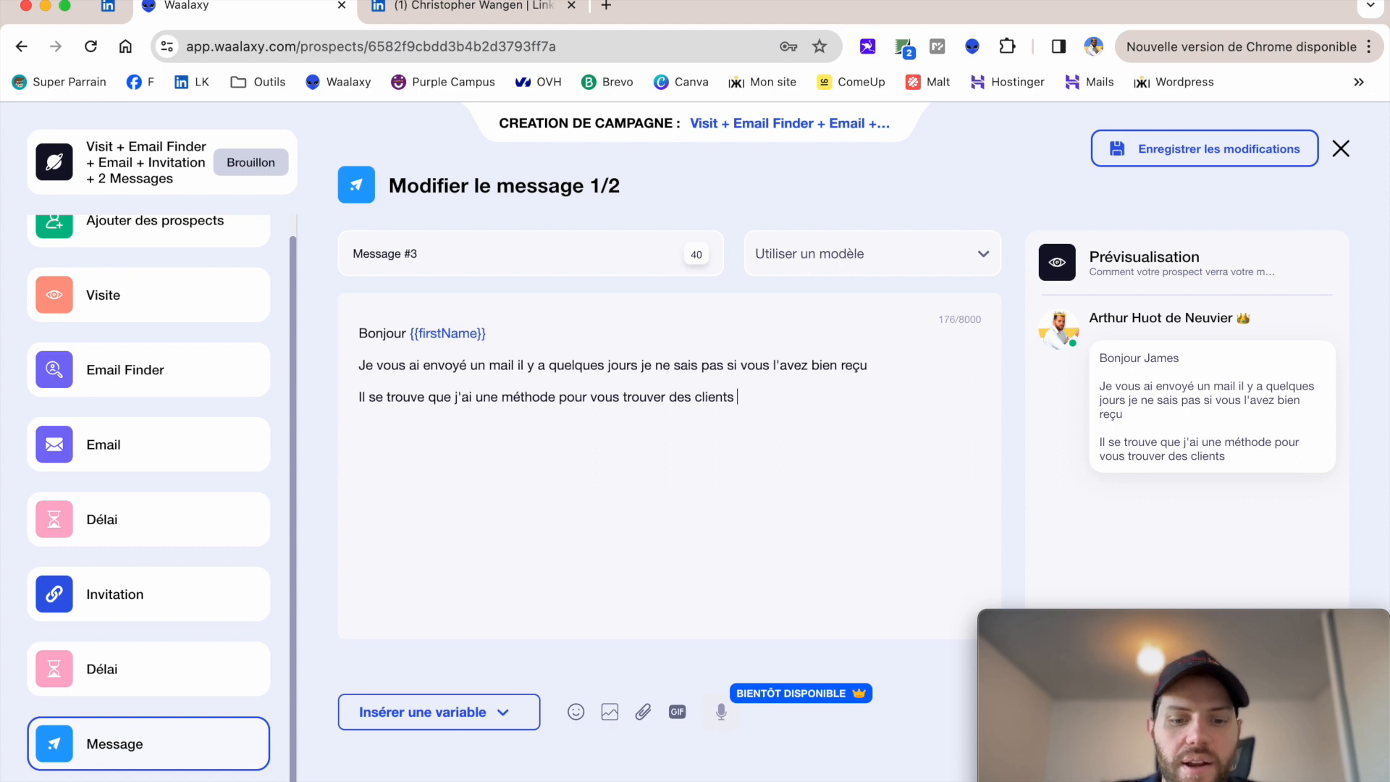
type(" grâce à Linked")
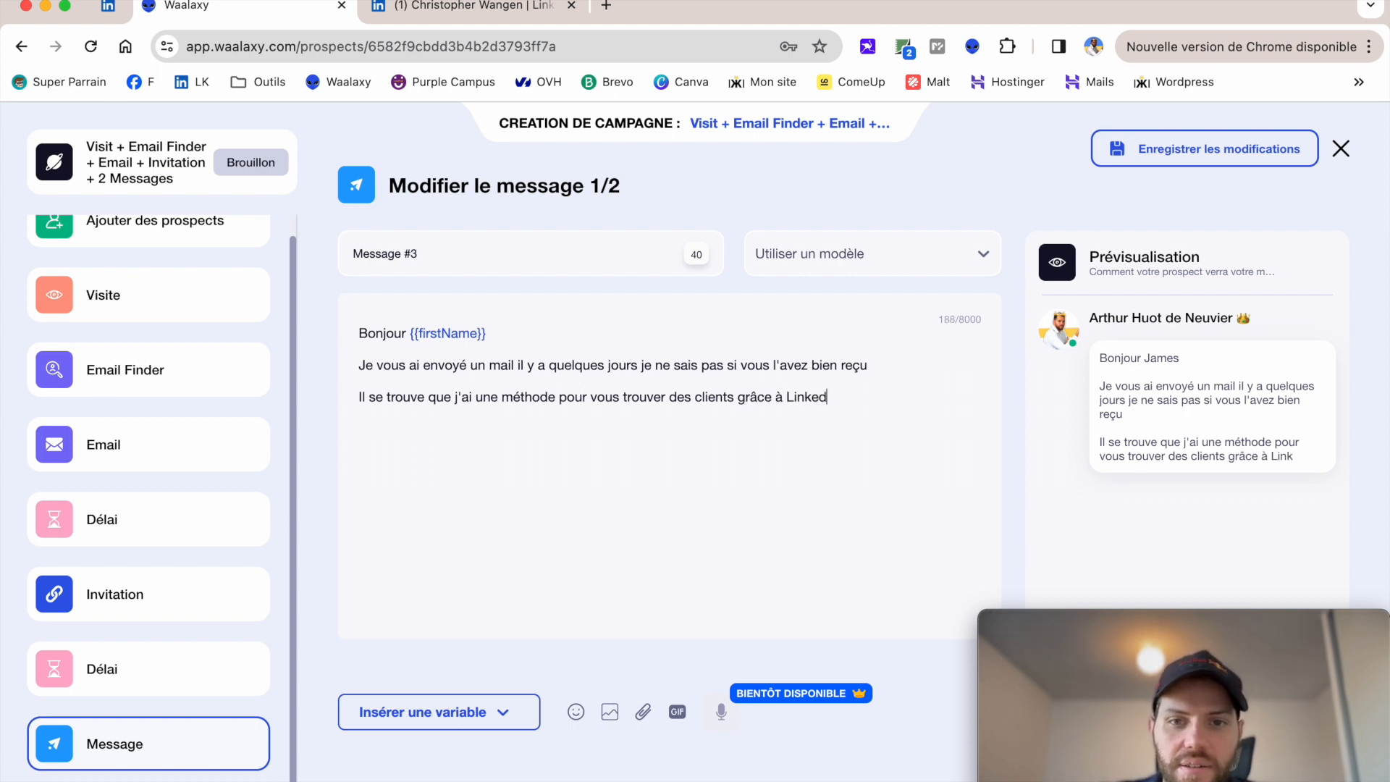
type("In en moins de 8 heures ?")
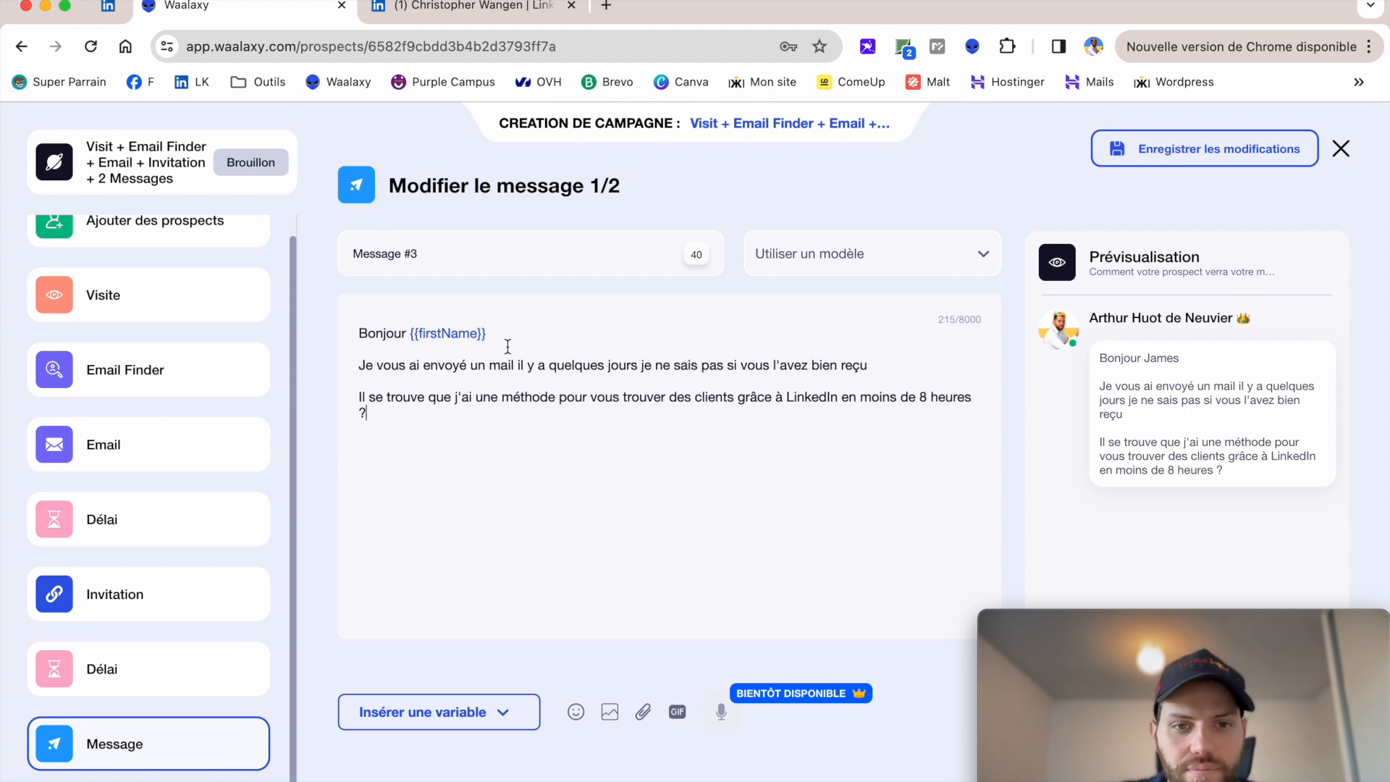
Insert "permettre de" before "trouver des clients" in the message's offer sentence.
left_click(623, 399)
type("perme")
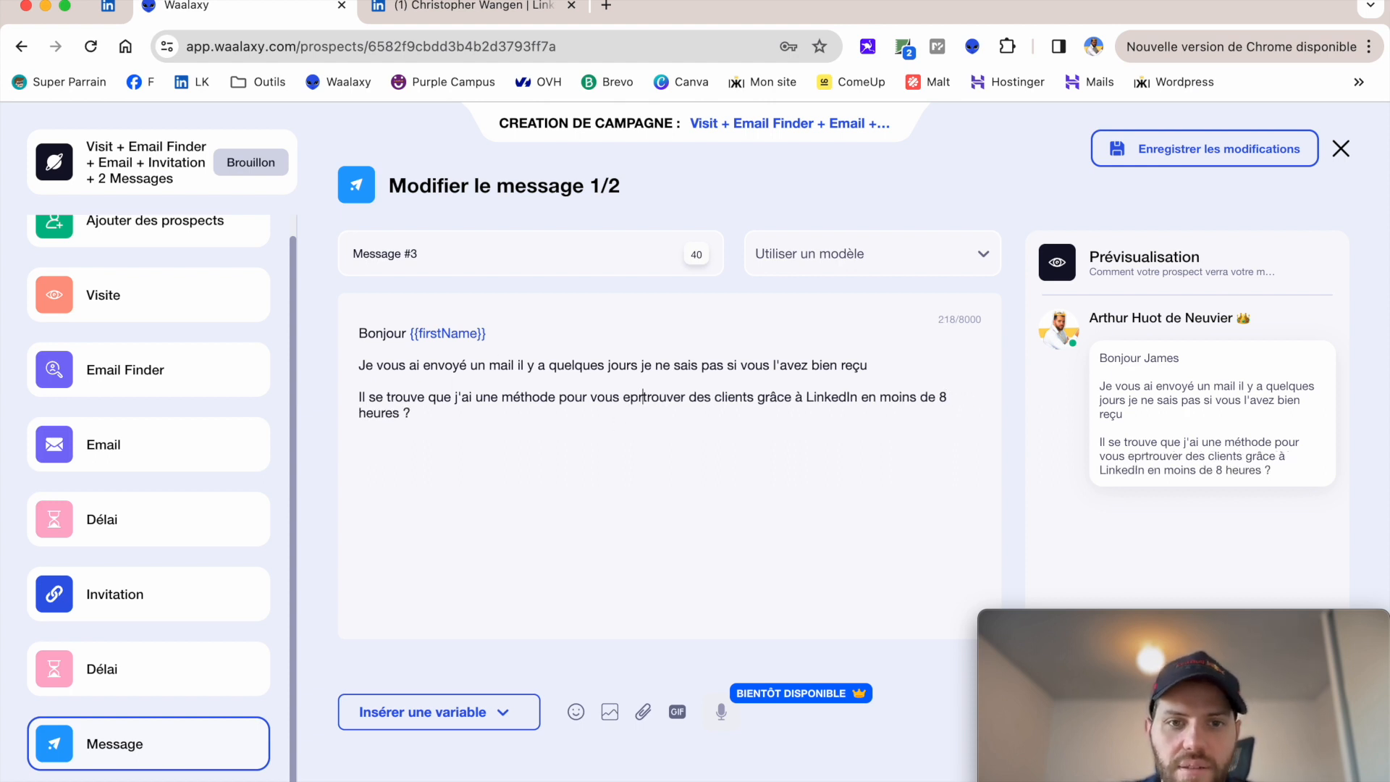
type("ttre de")
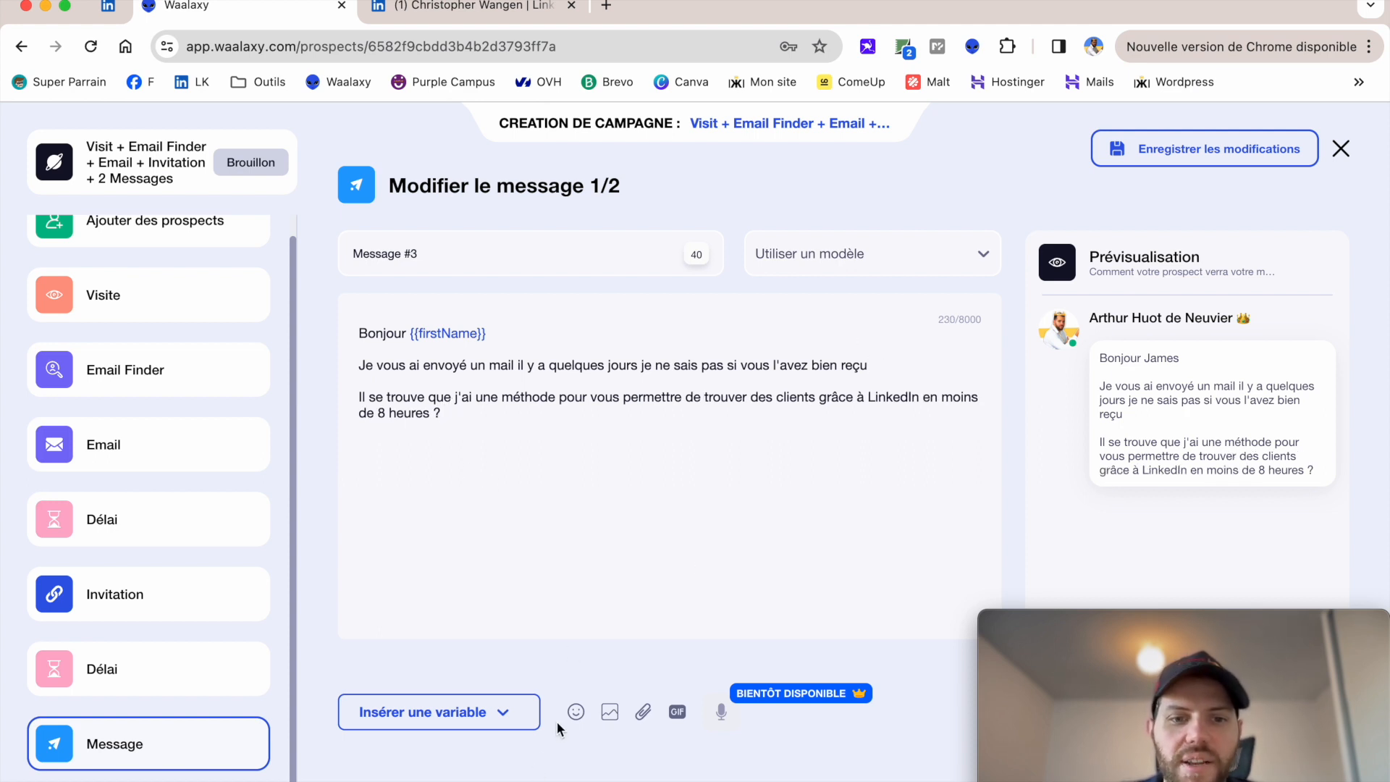
Try to find an eyes emoji in the message editor's emoji picker by searching "yeux" and browsing the smileys.
left_click(576, 712)
scroll(515, 535, "down", 3)
scroll(515, 553, "down", 1)
scroll(590, 551, "up", 3)
left_click(508, 284)
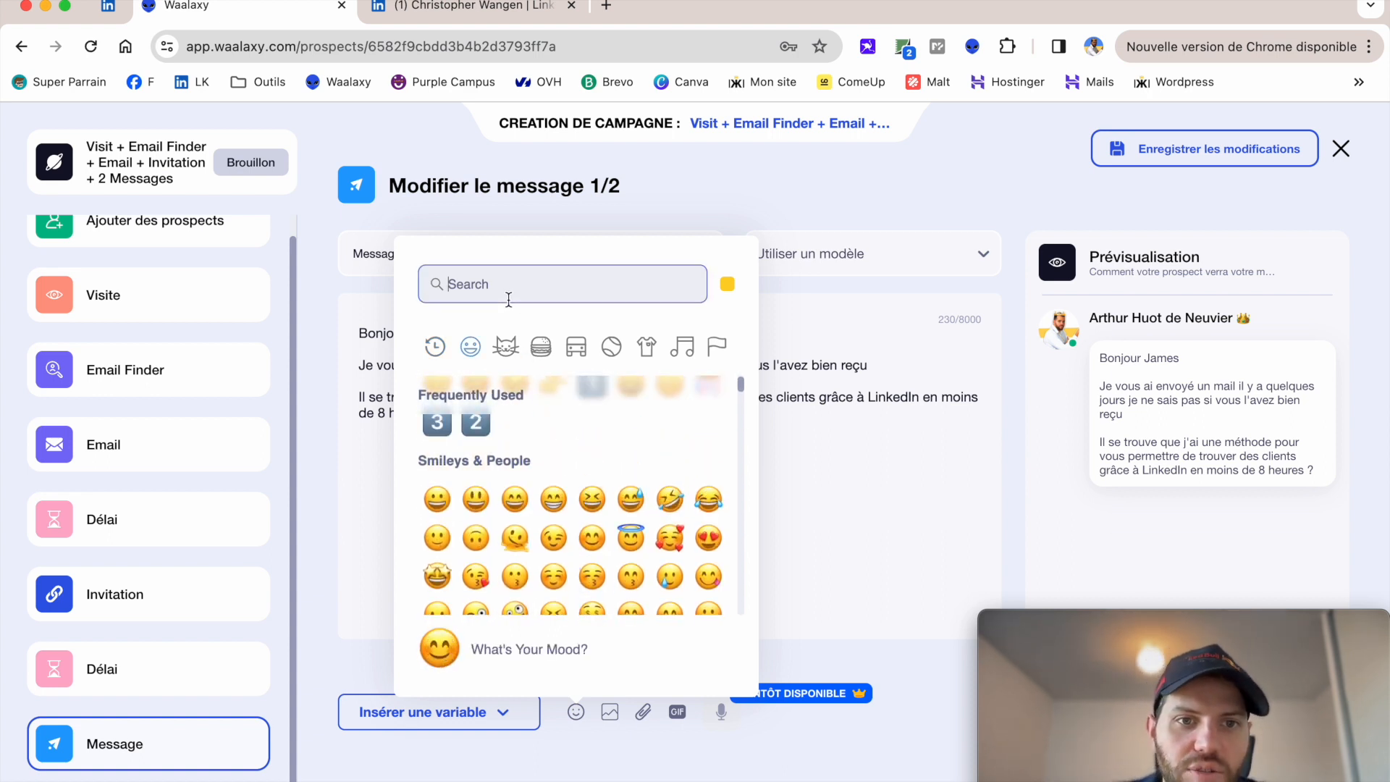
type("yeux")
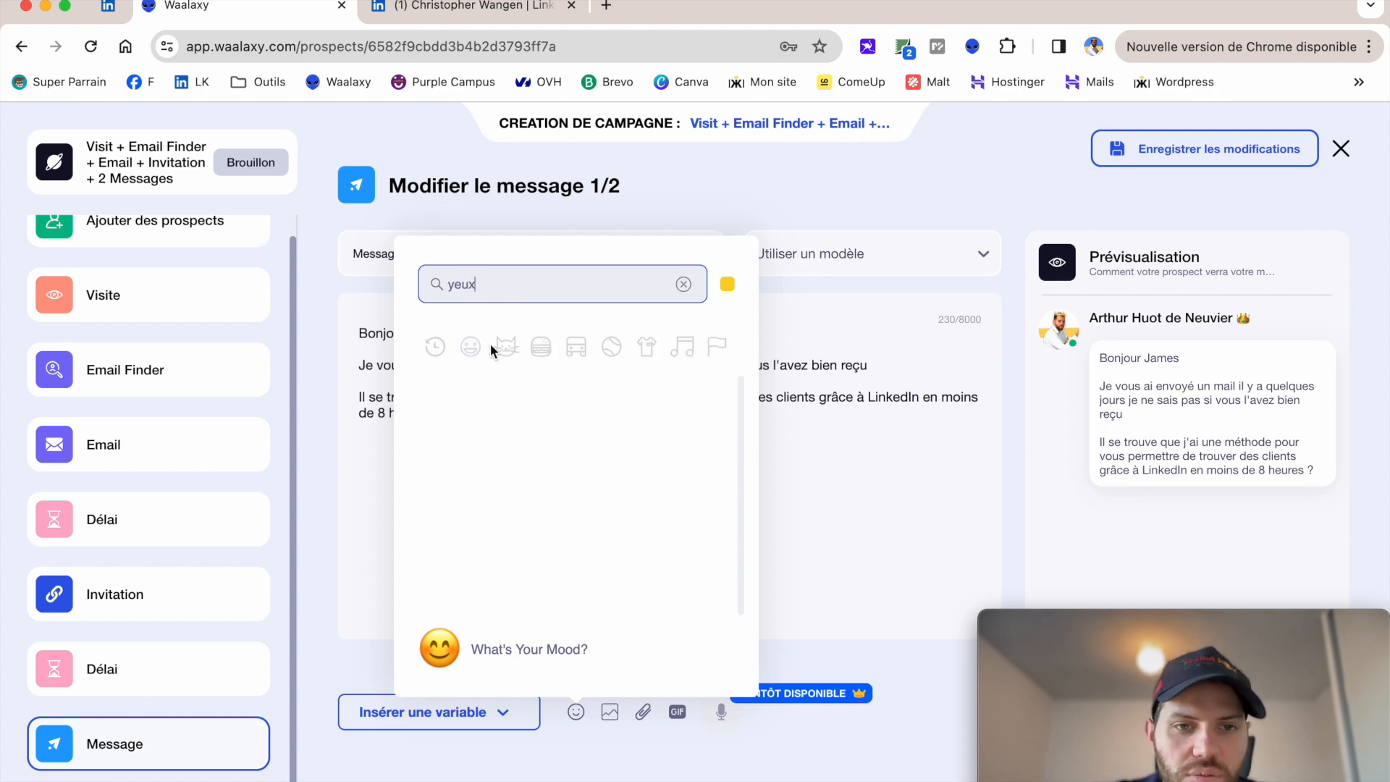
key("BackSpace")
key("BackSpace")
key("BackSpace")
key("BackSpace")
scroll(502, 550, "down", 5)
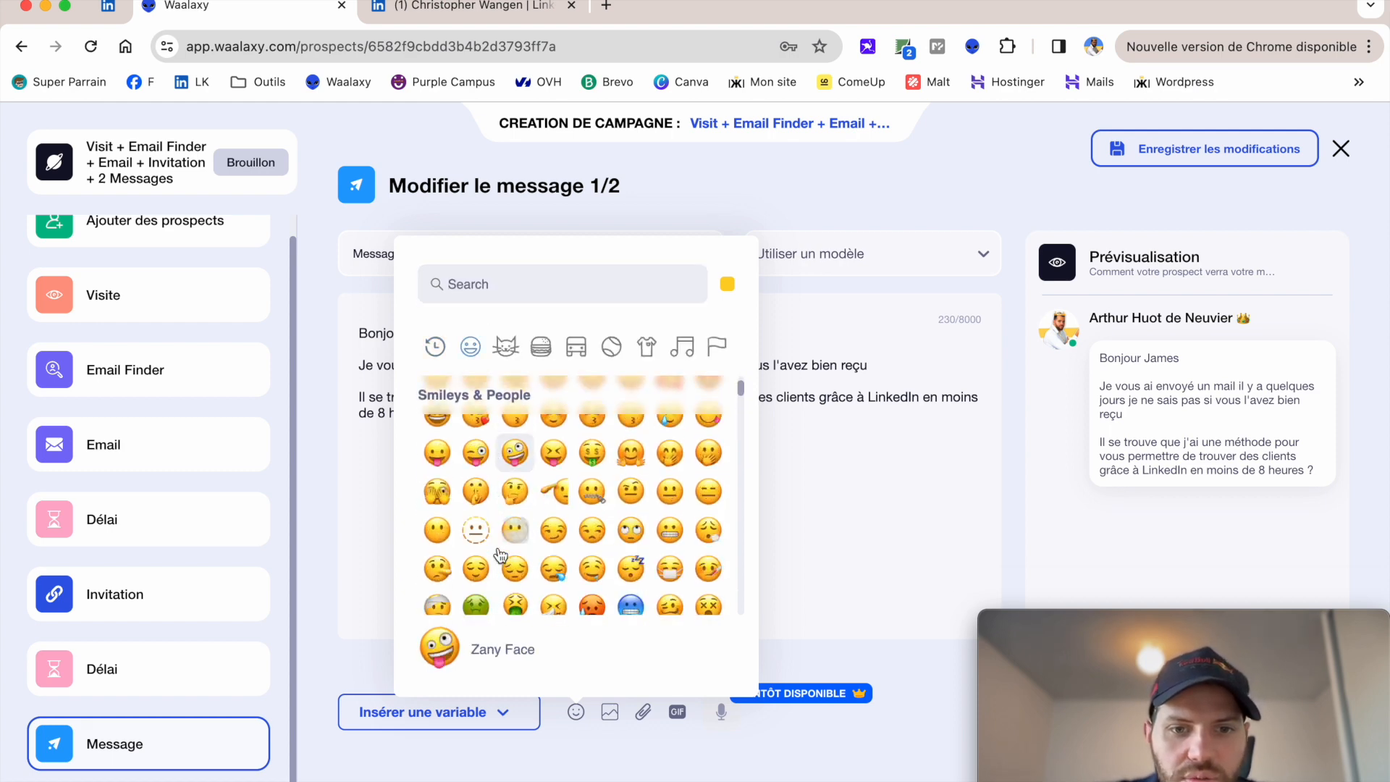
scroll(500, 556, "down", 5)
left_click(791, 506)
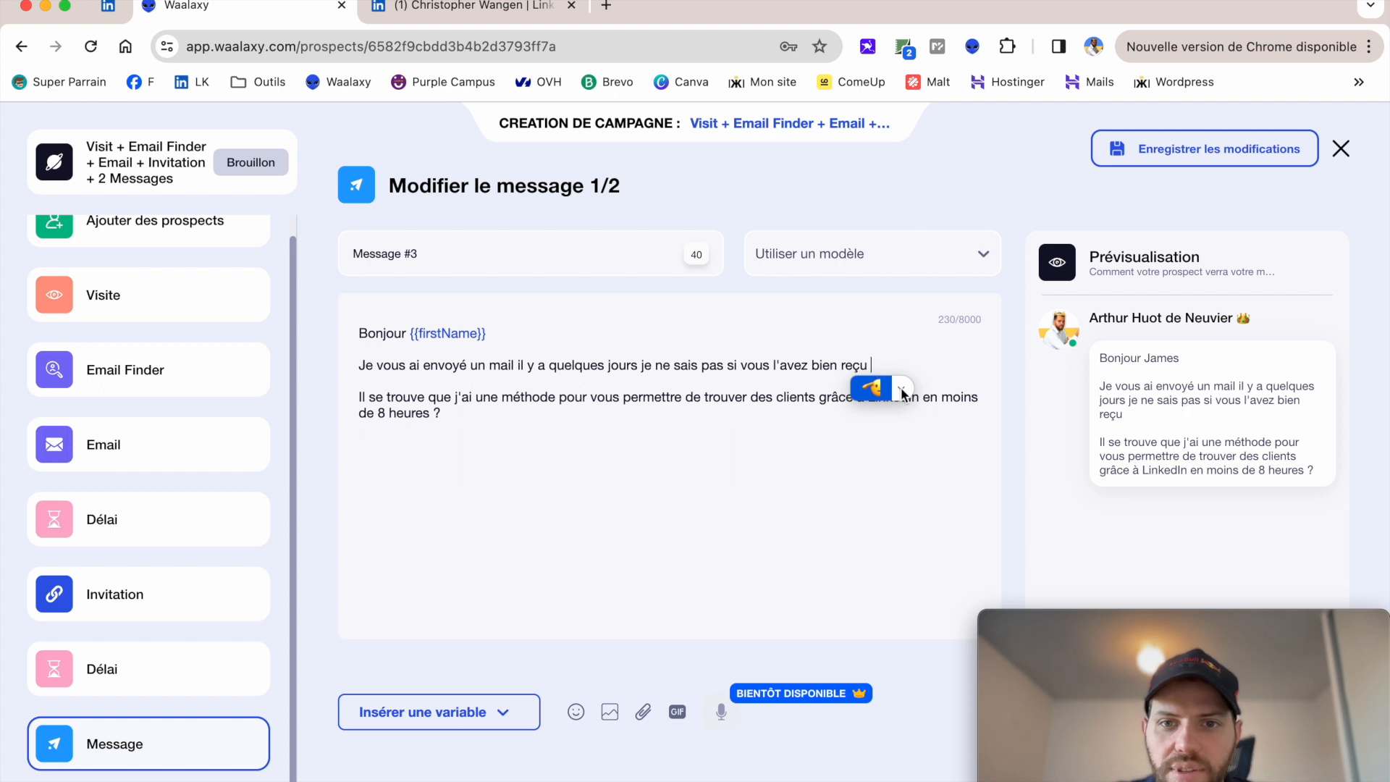
Insert the eyes emoji after "bien reçu" from the system character viewer, searching for "yeux", and close the viewer.
left_click(902, 393)
left_click(1249, 337)
type("yeux")
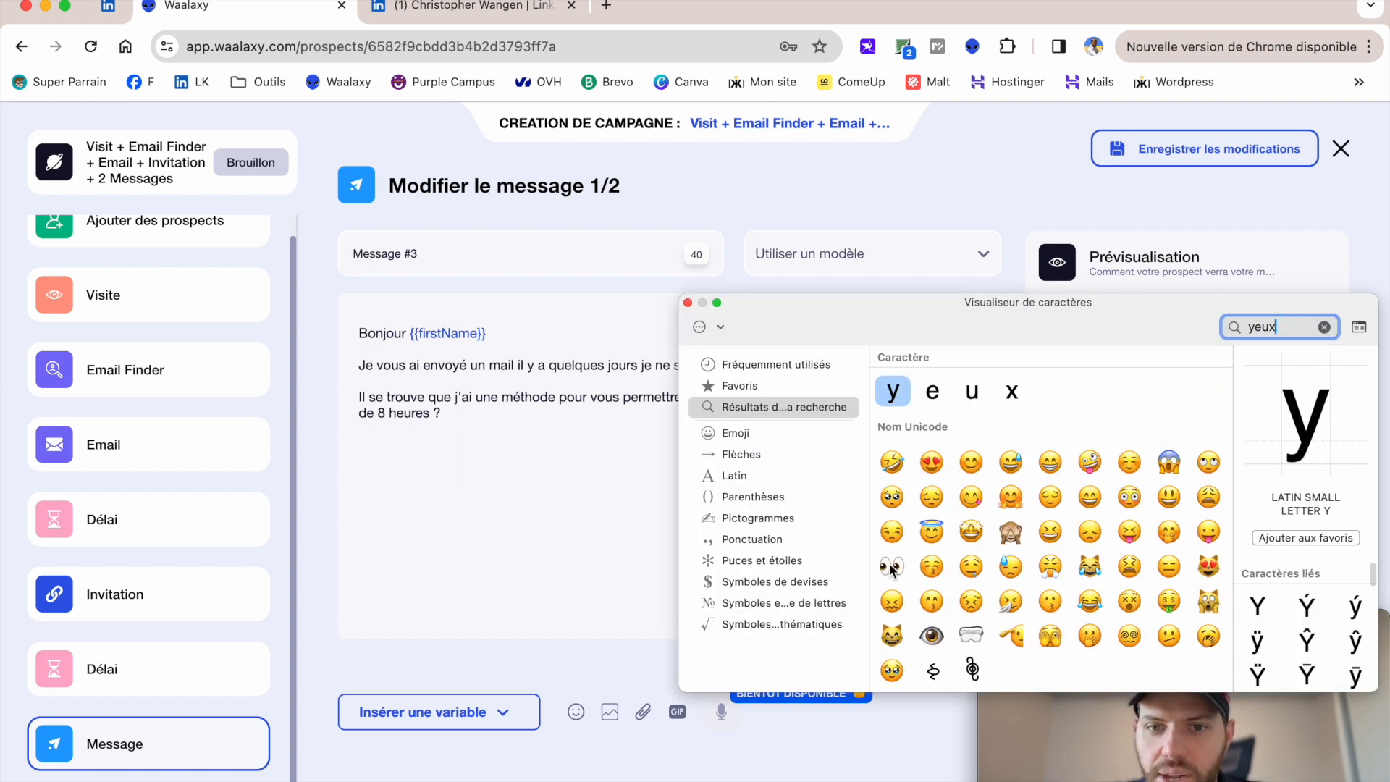
double_click(892, 566)
left_click(688, 304)
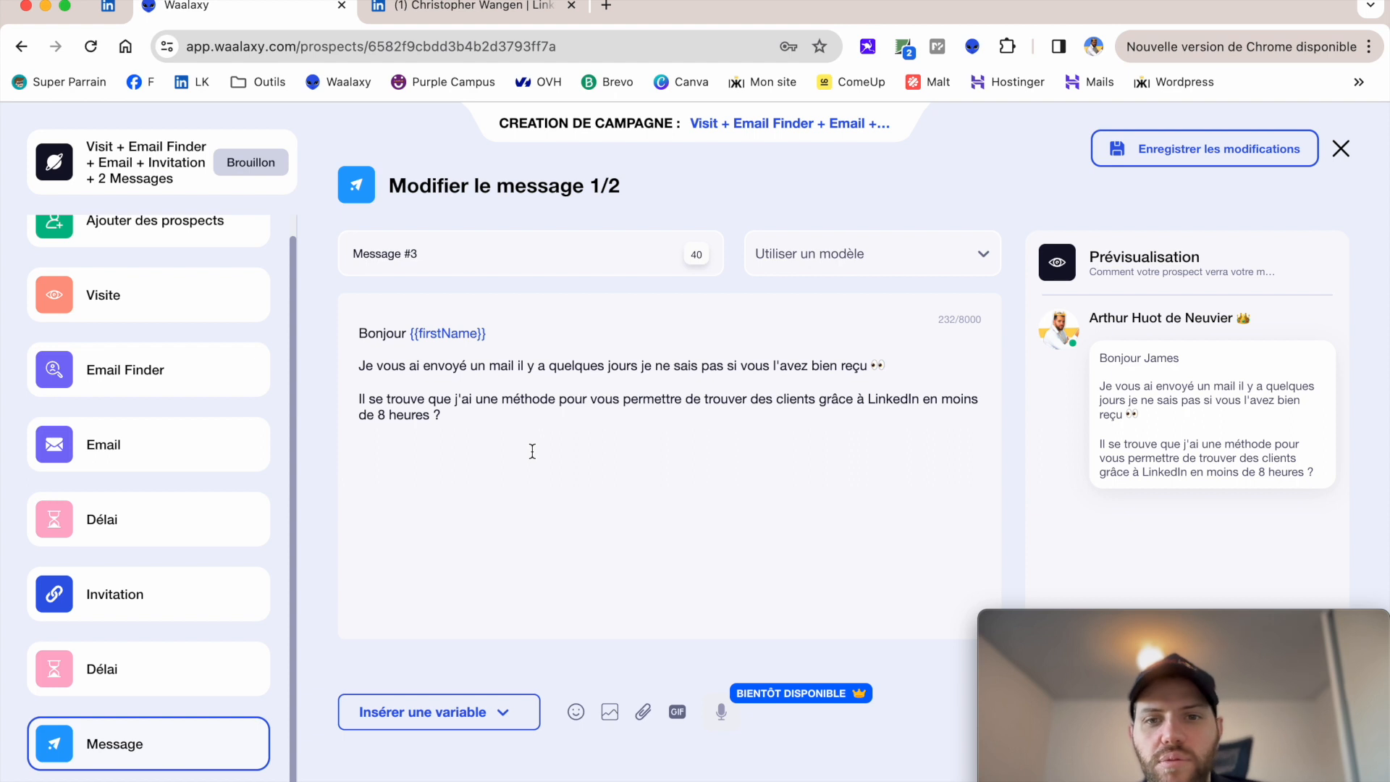
End the message with a new paragraph reading "Est-ce que ça vous intéresserait d'en parler ?".
key("Return")
key("Return")
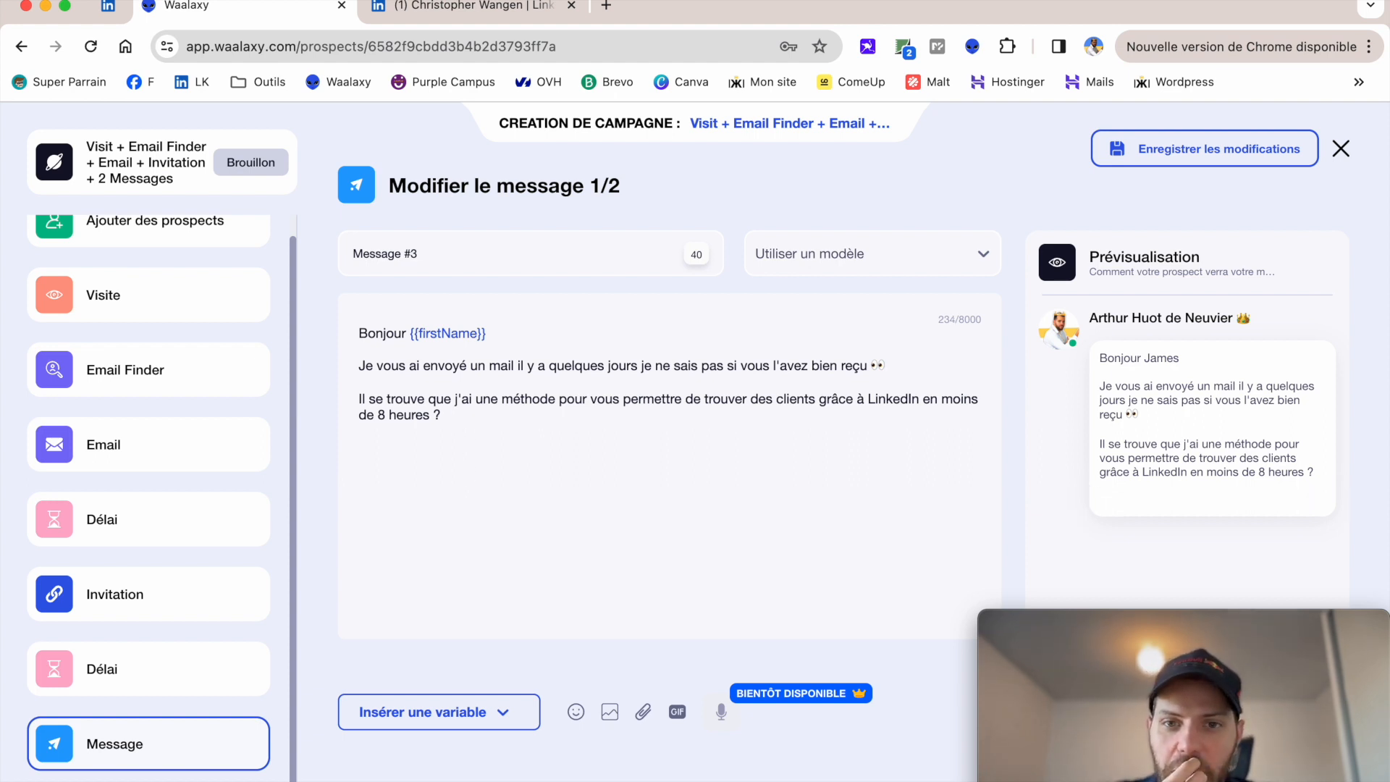
type("Est-ce que c'est q")
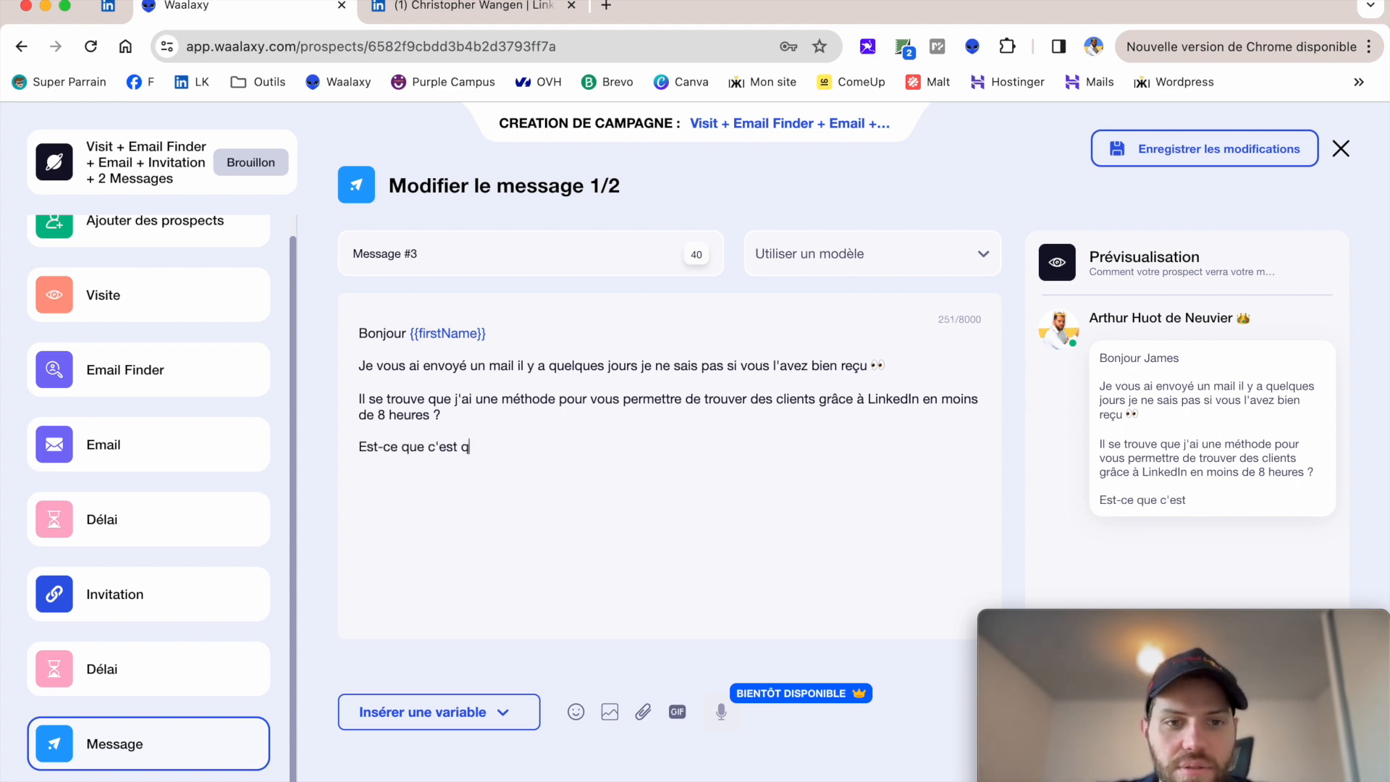
key("BackSpace")
key("BackSpace")
key("BackSpace")
key("BackSpace")
key("BackSpace")
key("BackSpace")
key("BackSpace")
type("ça vous intéressa")
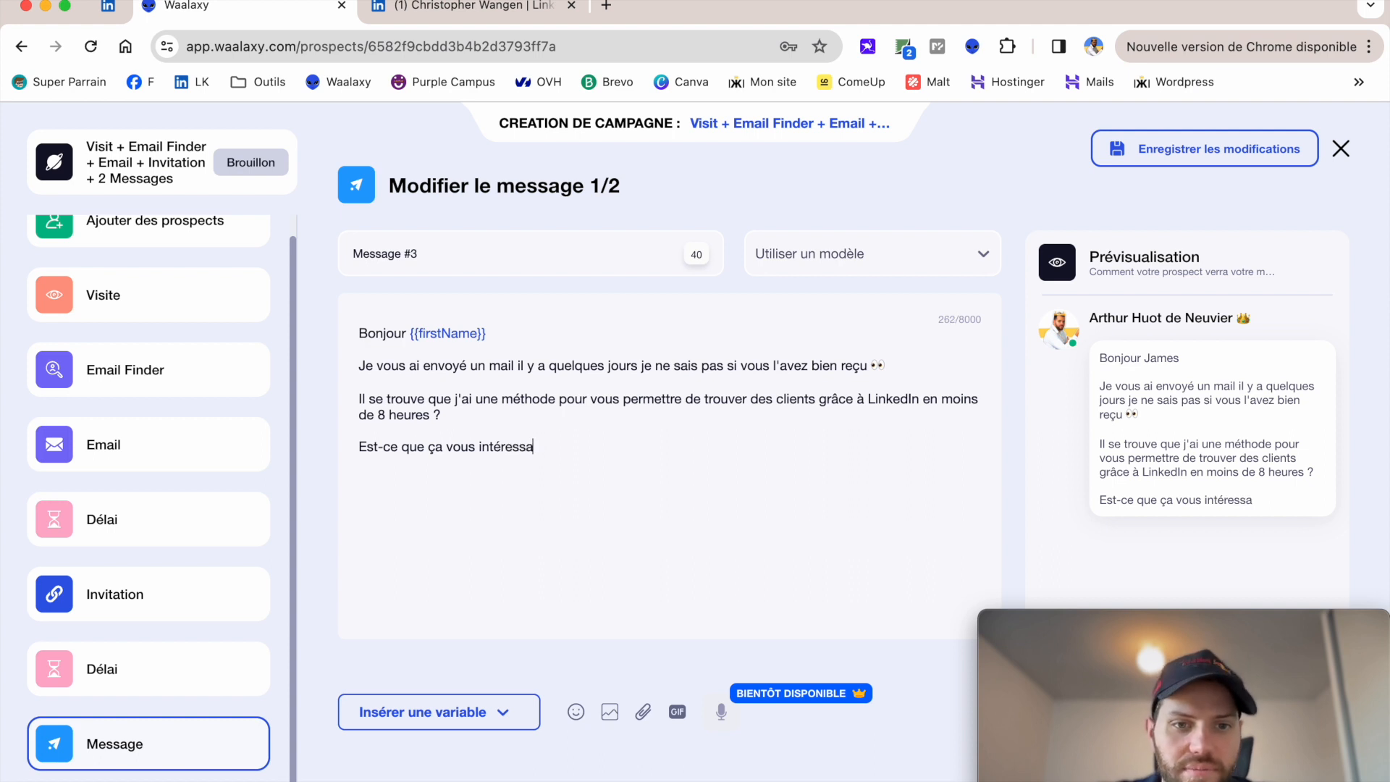
type(" ?")
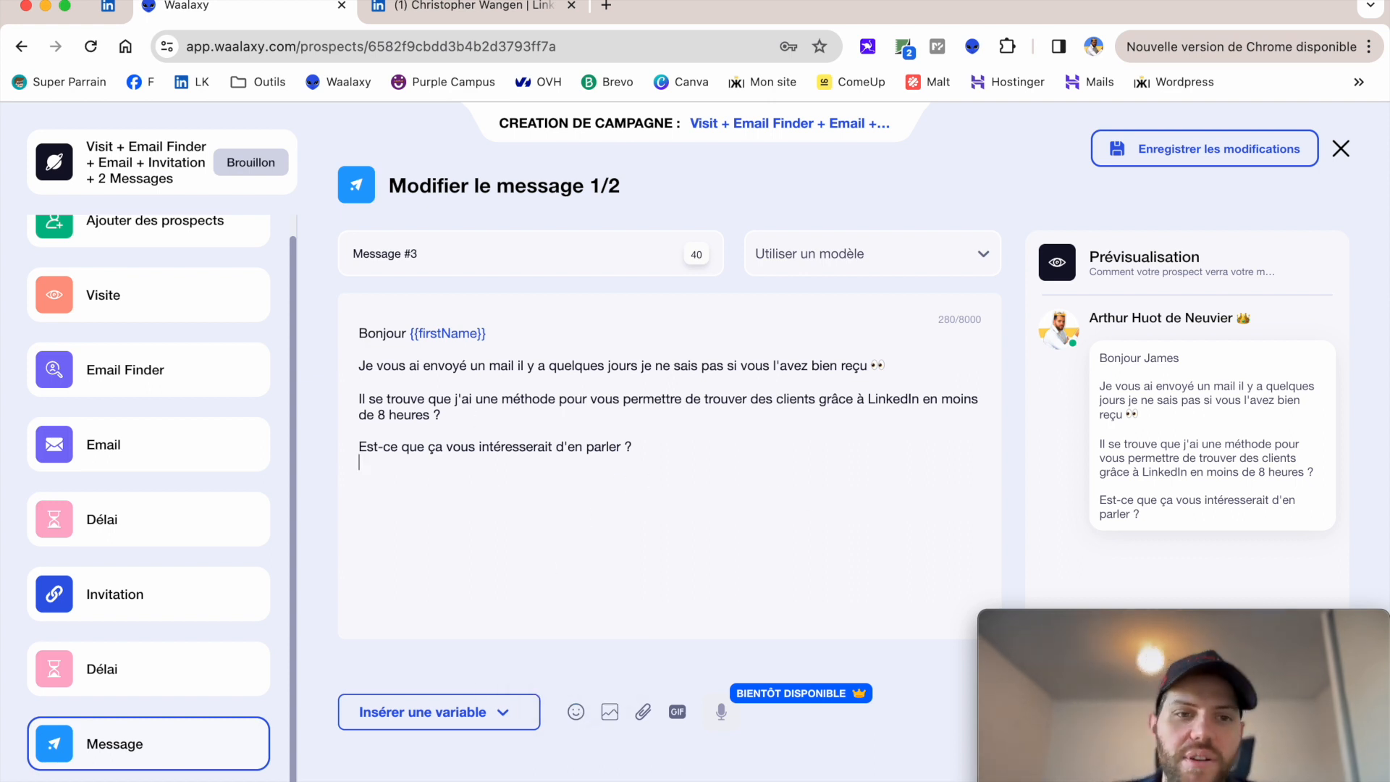
key("Return")
key("BackSpace")
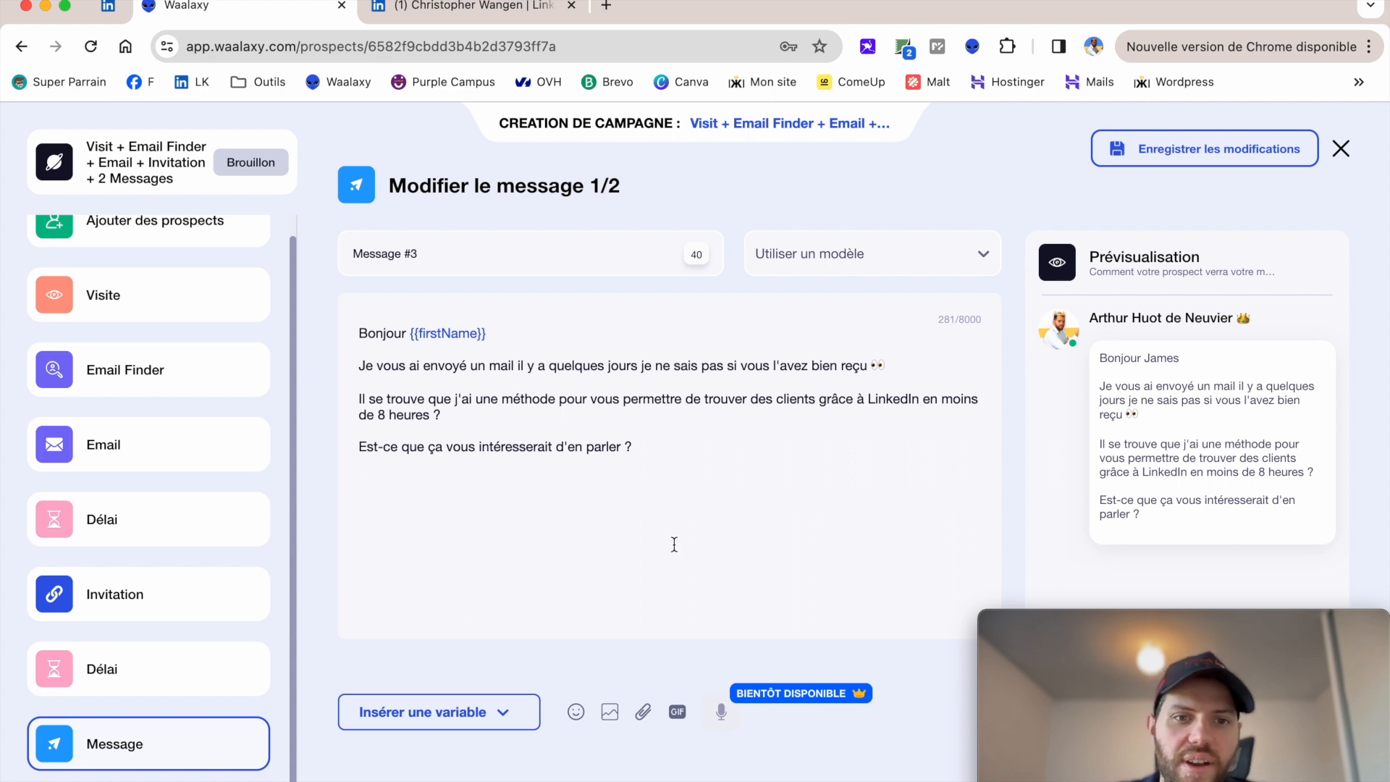
Add a smiling-face emoji after the closing question and validate message 1/2.
left_click(576, 713)
left_click(437, 433)
left_click(778, 505)
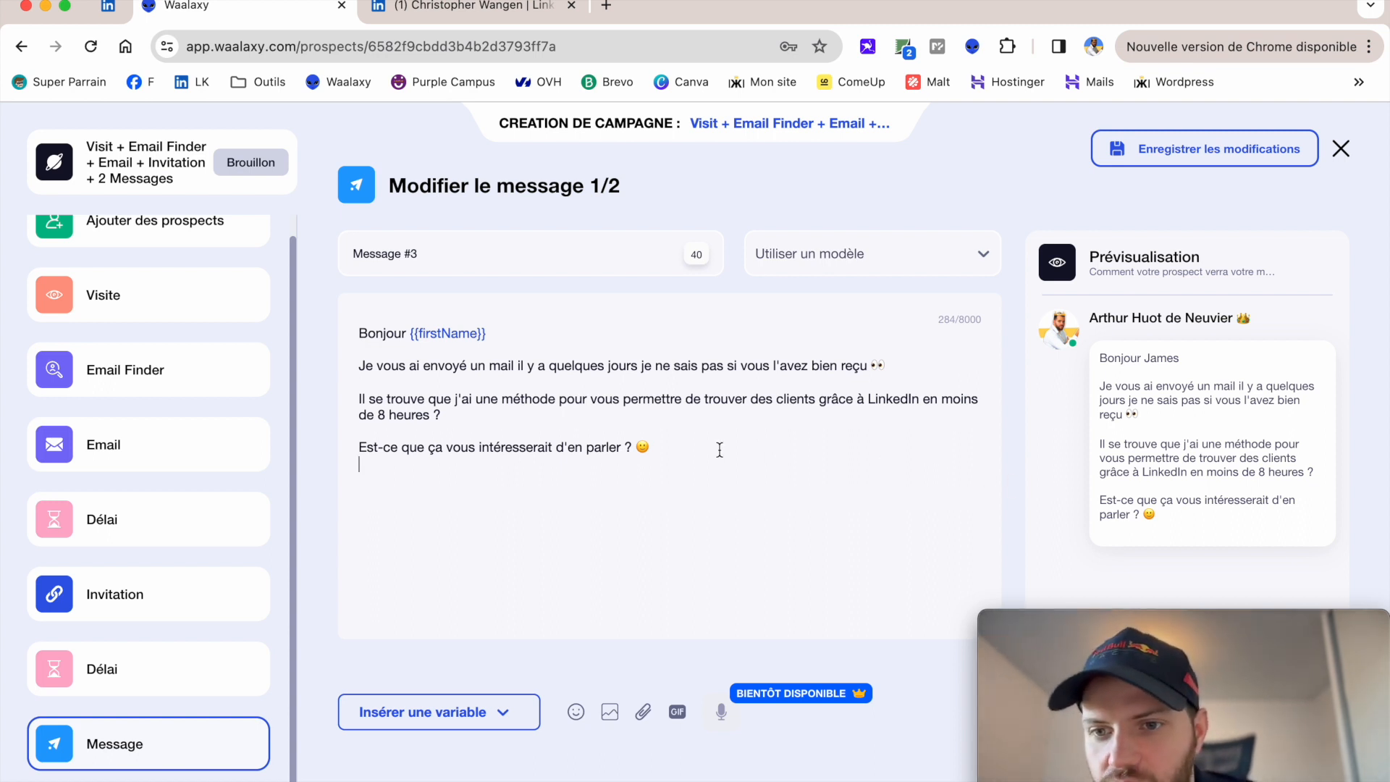
left_click_drag(1109, 661, 928, 659)
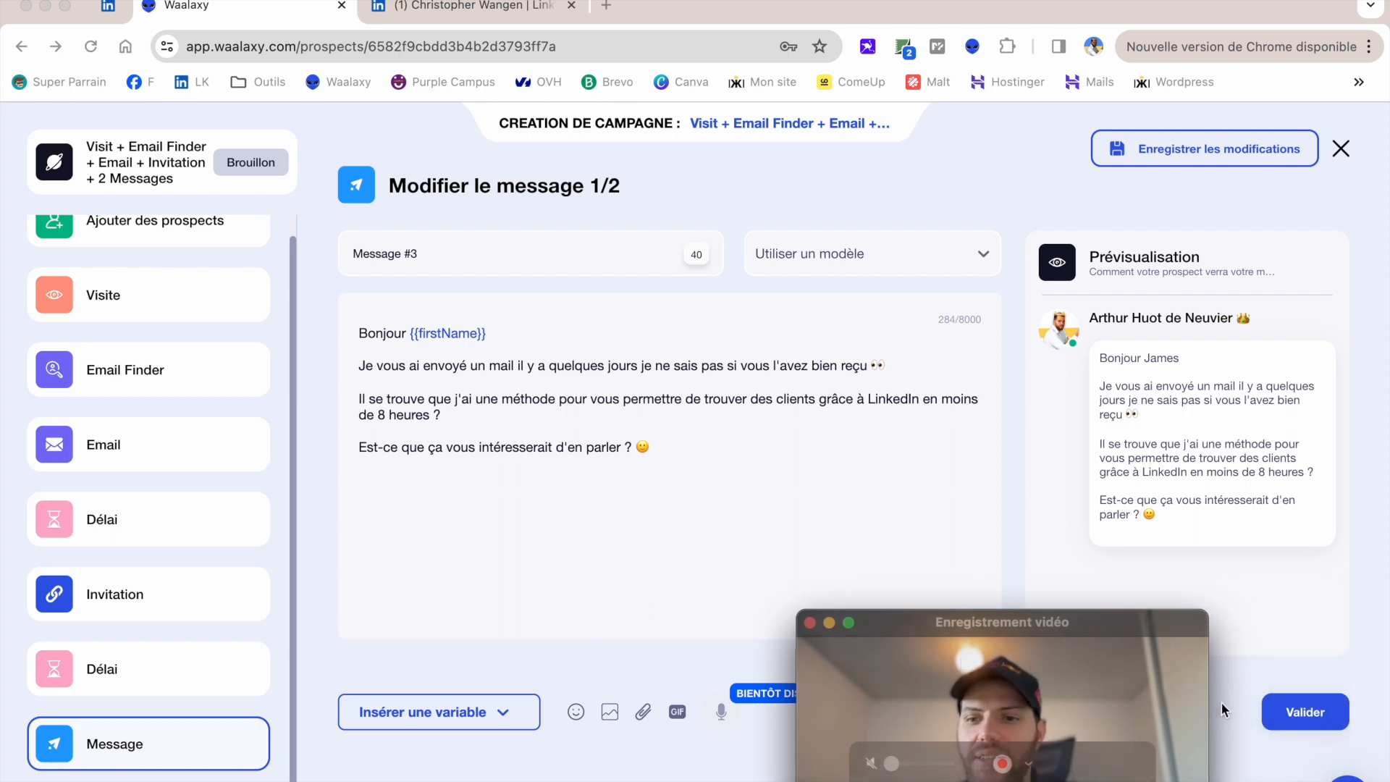
left_click(1302, 711)
Set the delay after the first message to 2 days and continue to message 2/2.
left_click(462, 457)
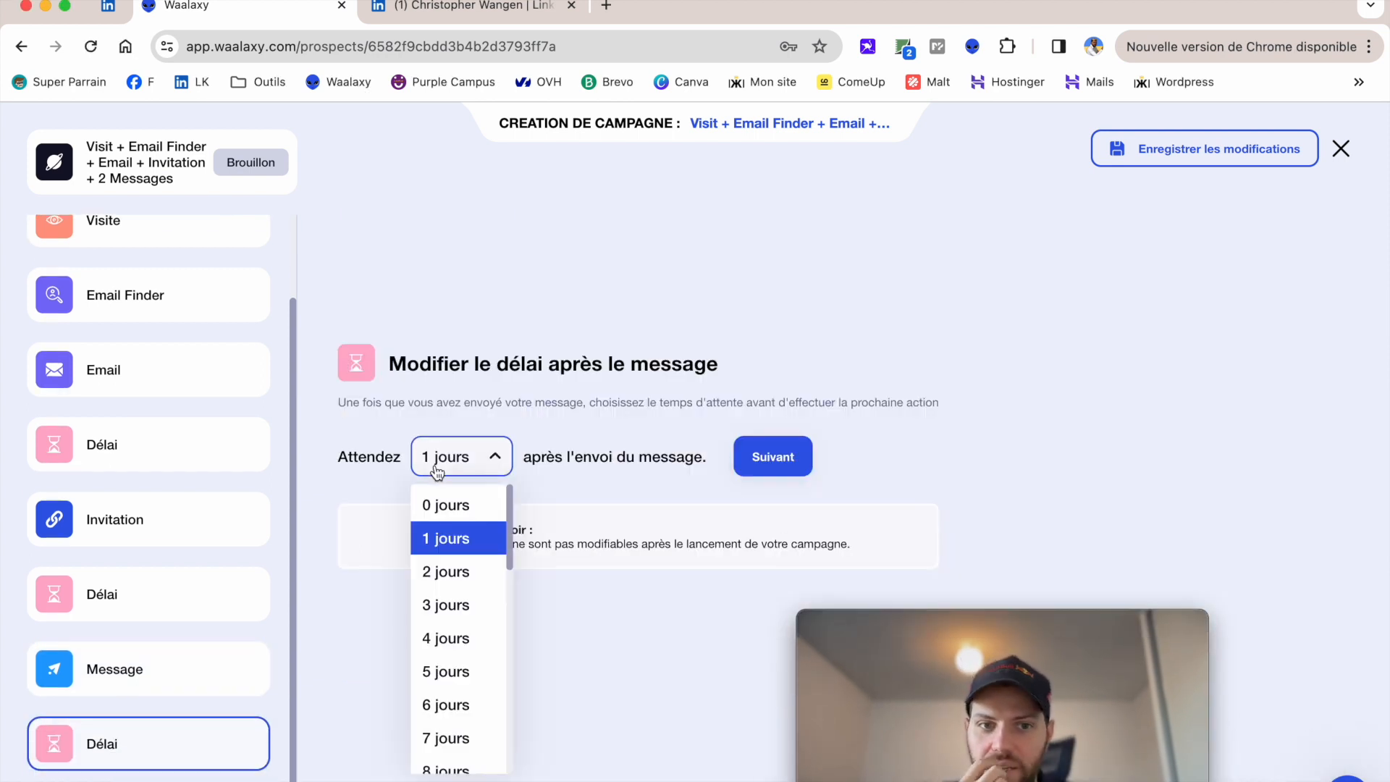
left_click(450, 572)
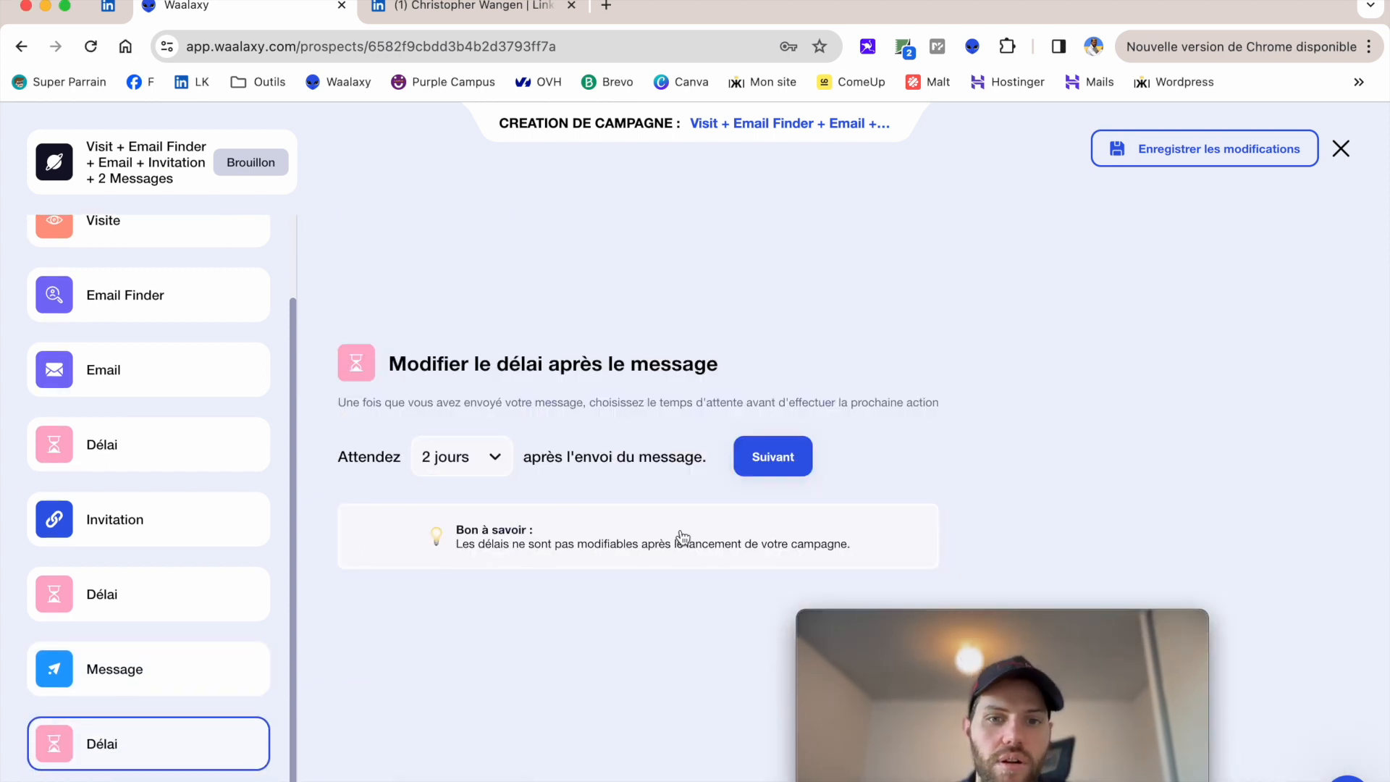
left_click(766, 456)
left_click_drag(844, 652, 1023, 650)
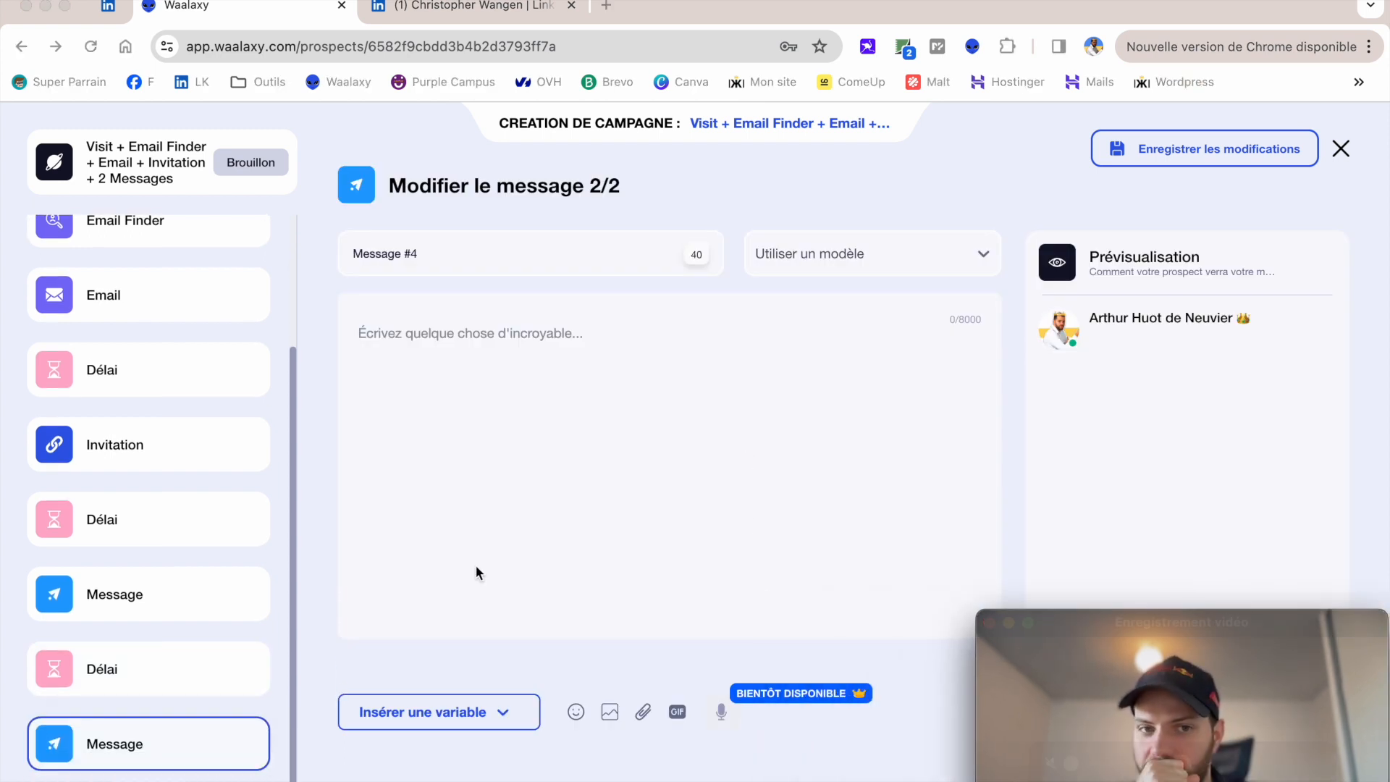
Apply the "Cas client #2" template with its PDF attachment to message 2/2 and validate it.
left_click(809, 270)
left_click(805, 311)
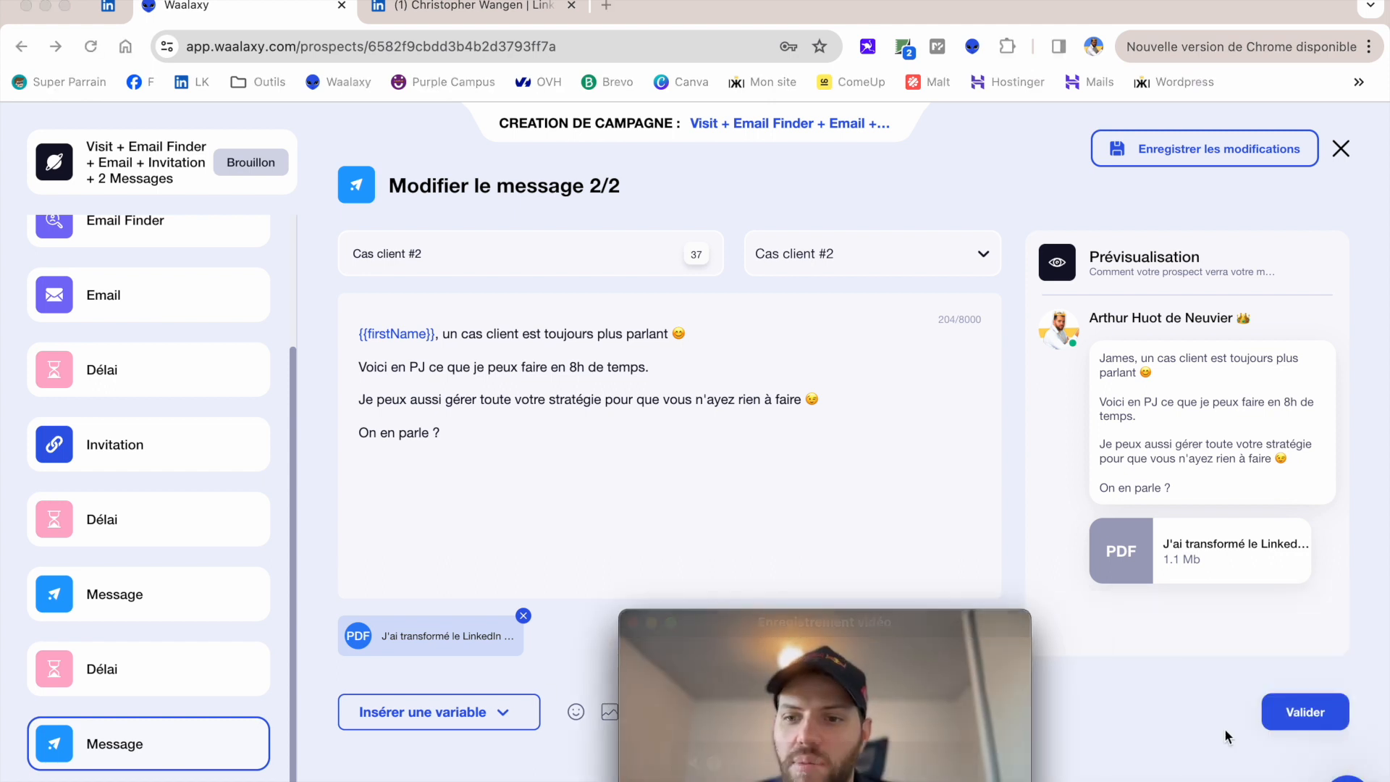
left_click(1291, 712)
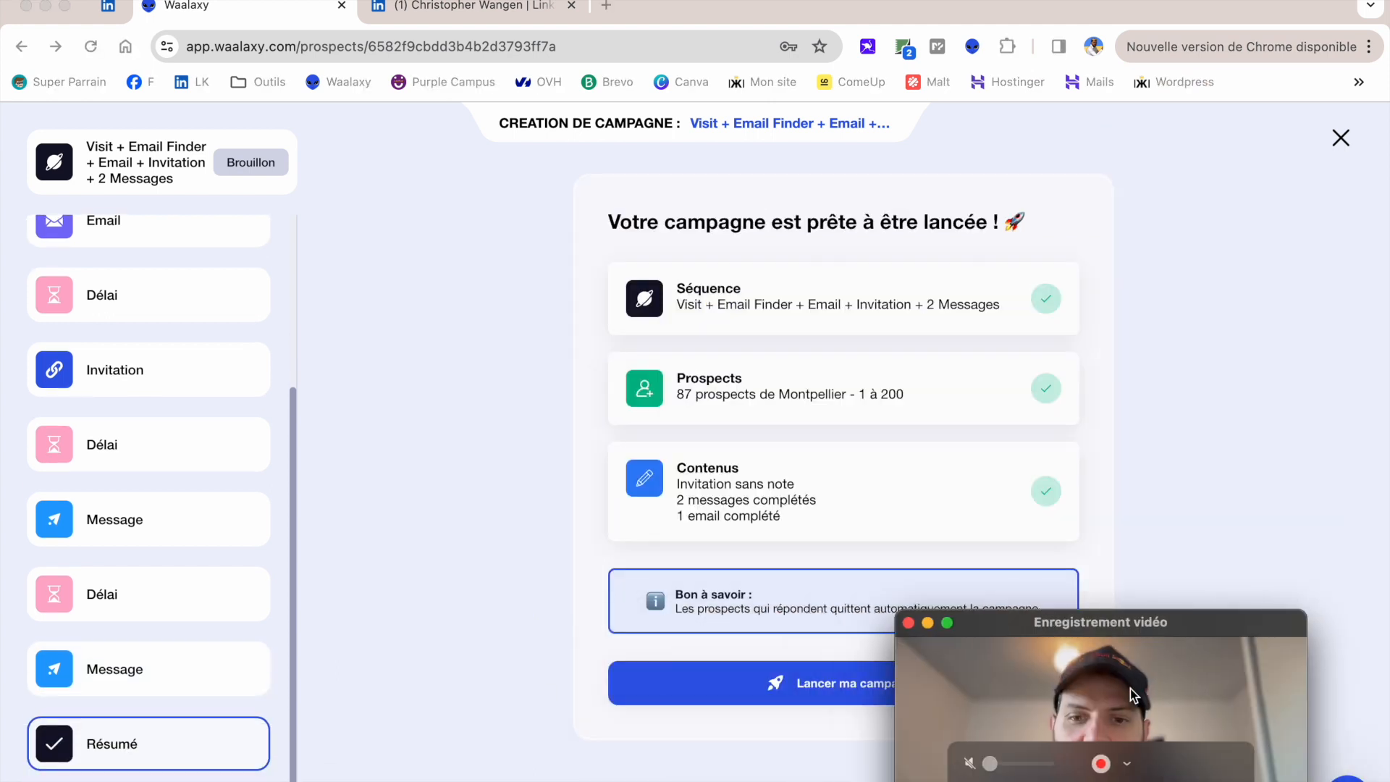
Close the campaign summary without launching the campaign, and open the LinkedIn message templates page.
left_click_drag(1150, 696, 1212, 691)
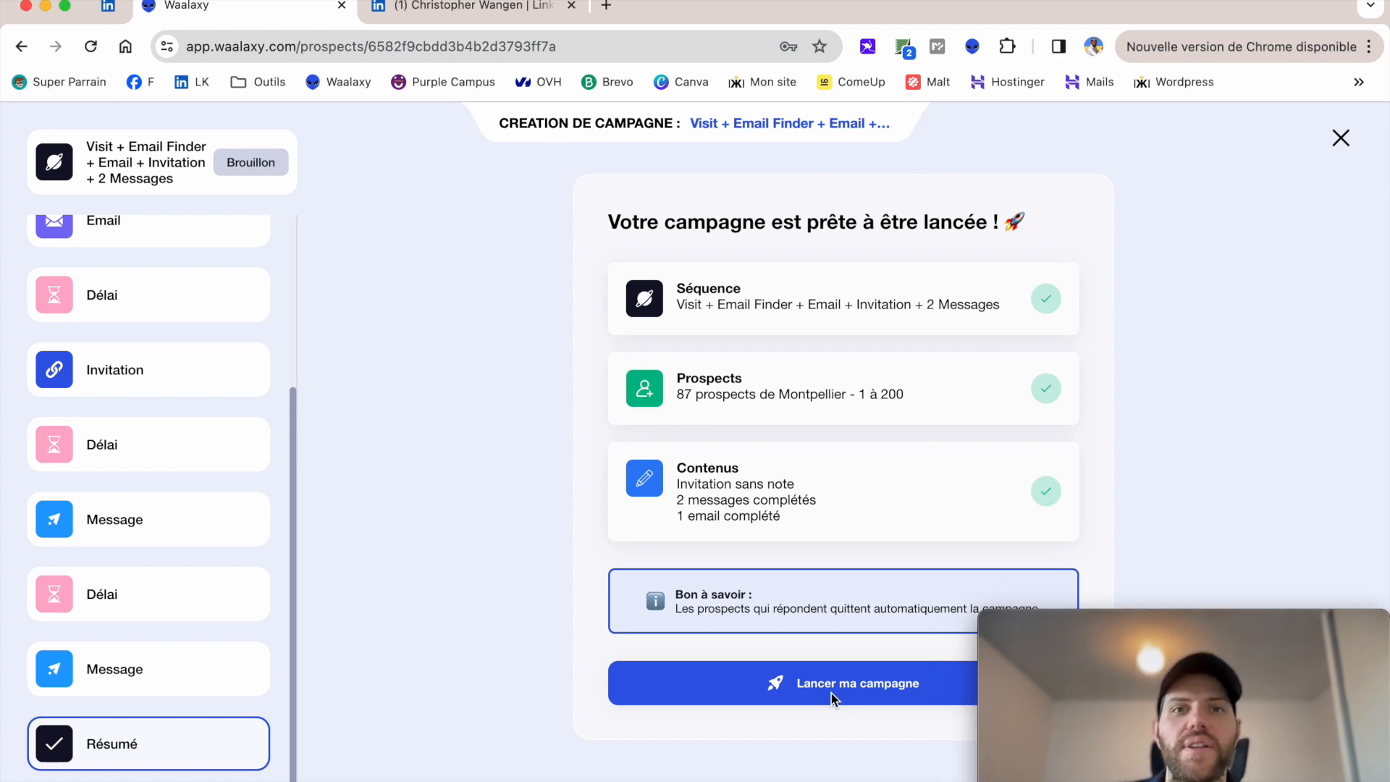
left_click(1340, 139)
left_click(598, 600)
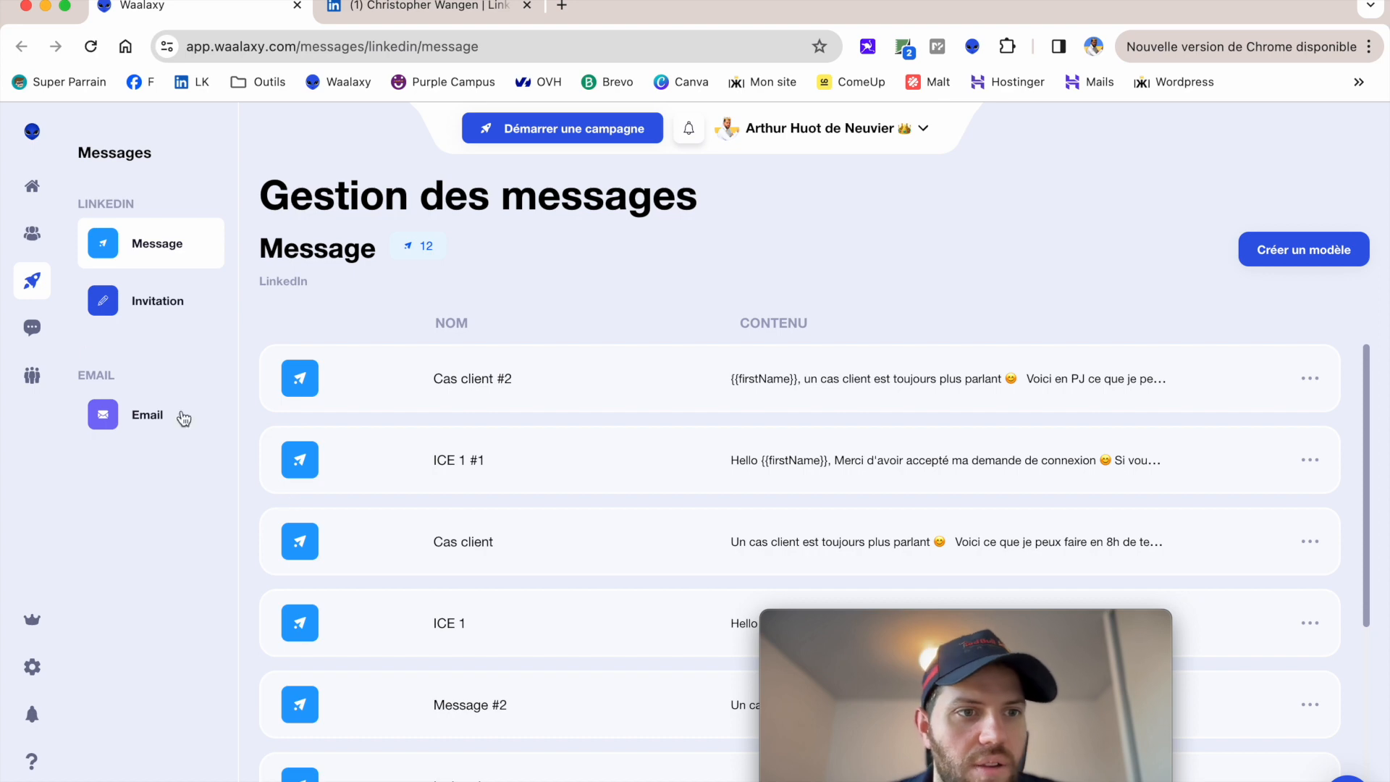
mouse_move(35, 291)
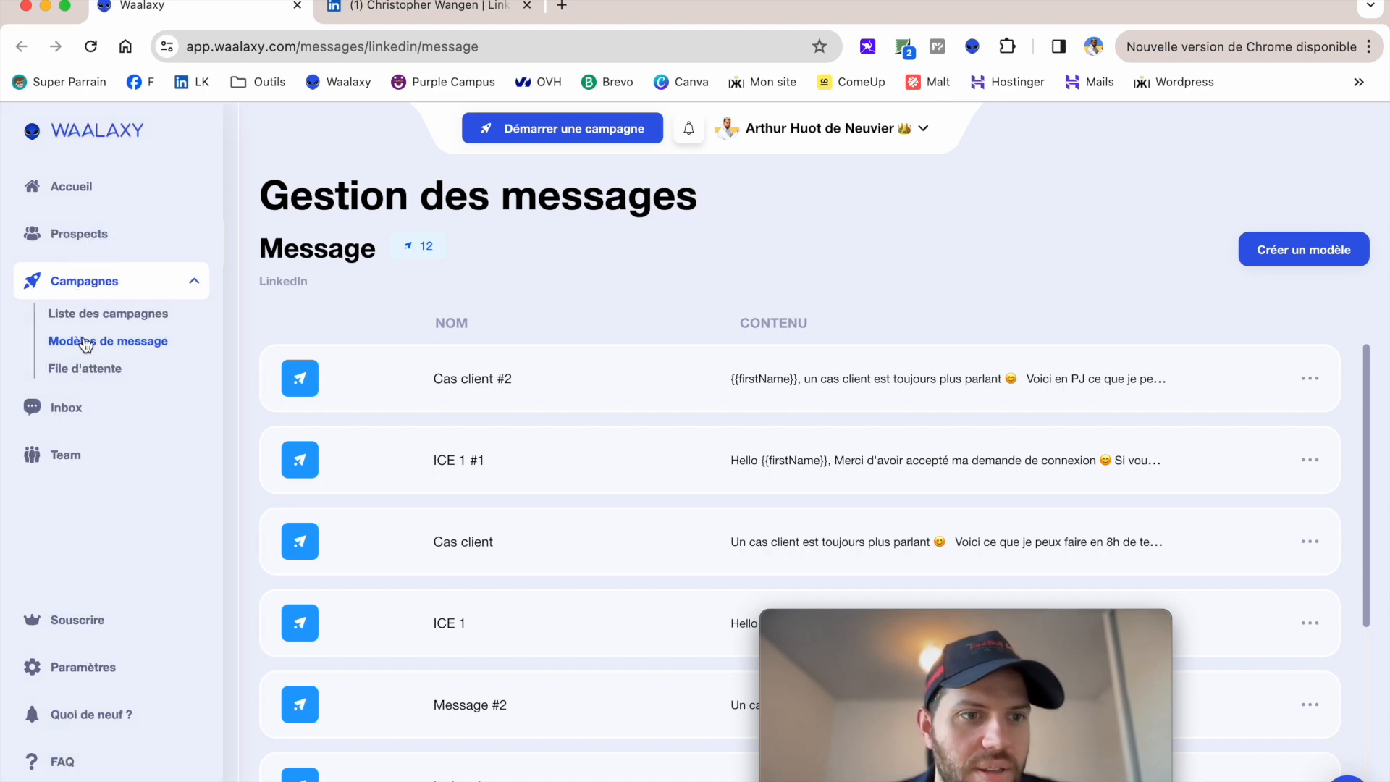
Review the LinkedIn message templates, followed by the email templates and the LinkedIn invitation templates.
scroll(401, 444, "down", 5)
scroll(401, 443, "up", 5)
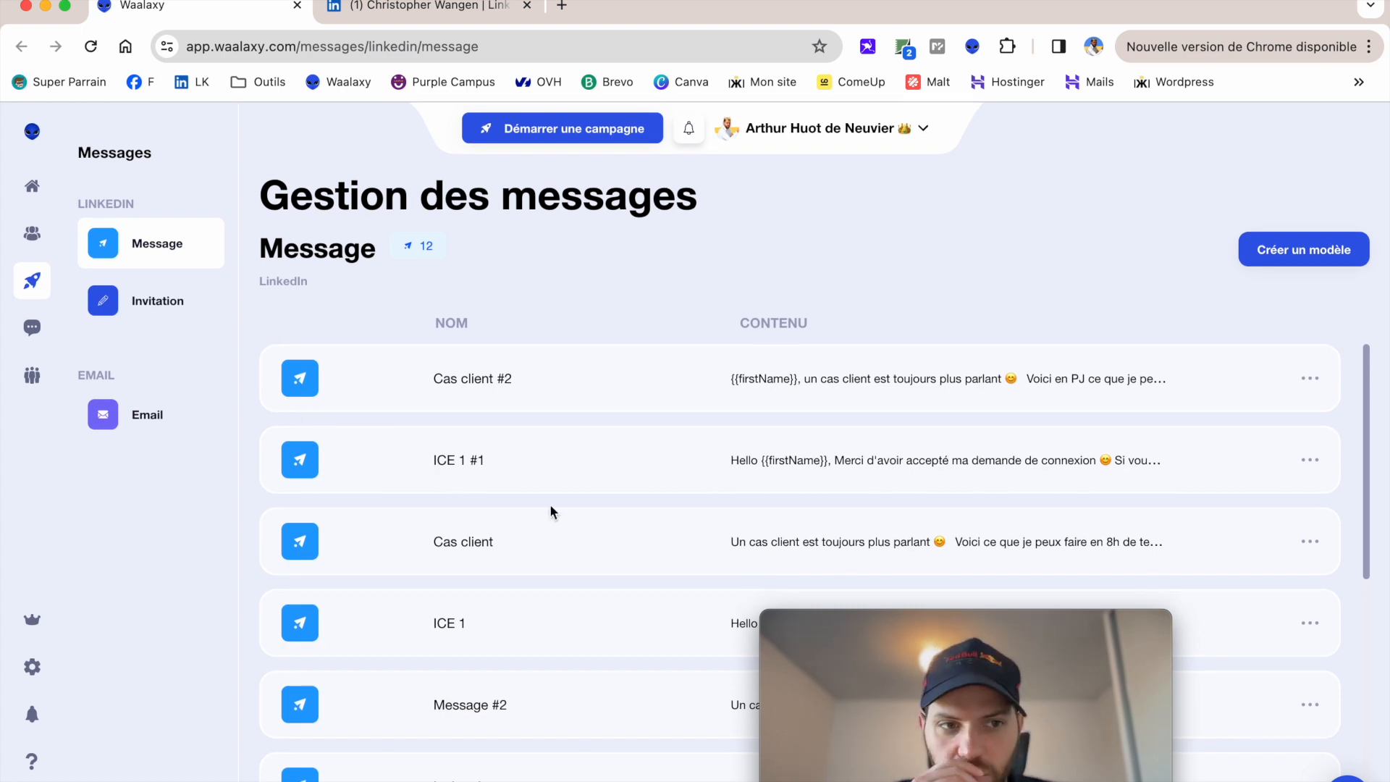
left_click(119, 408)
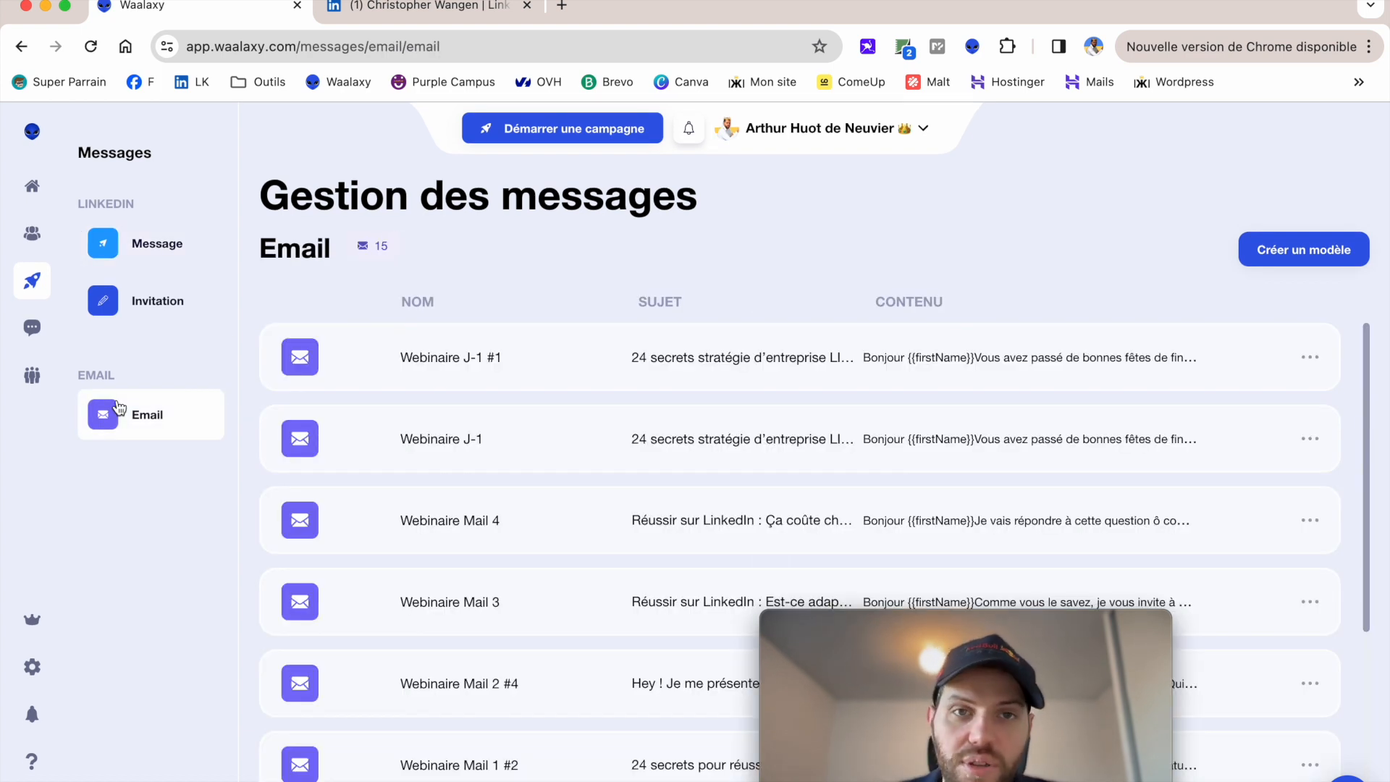
left_click(143, 308)
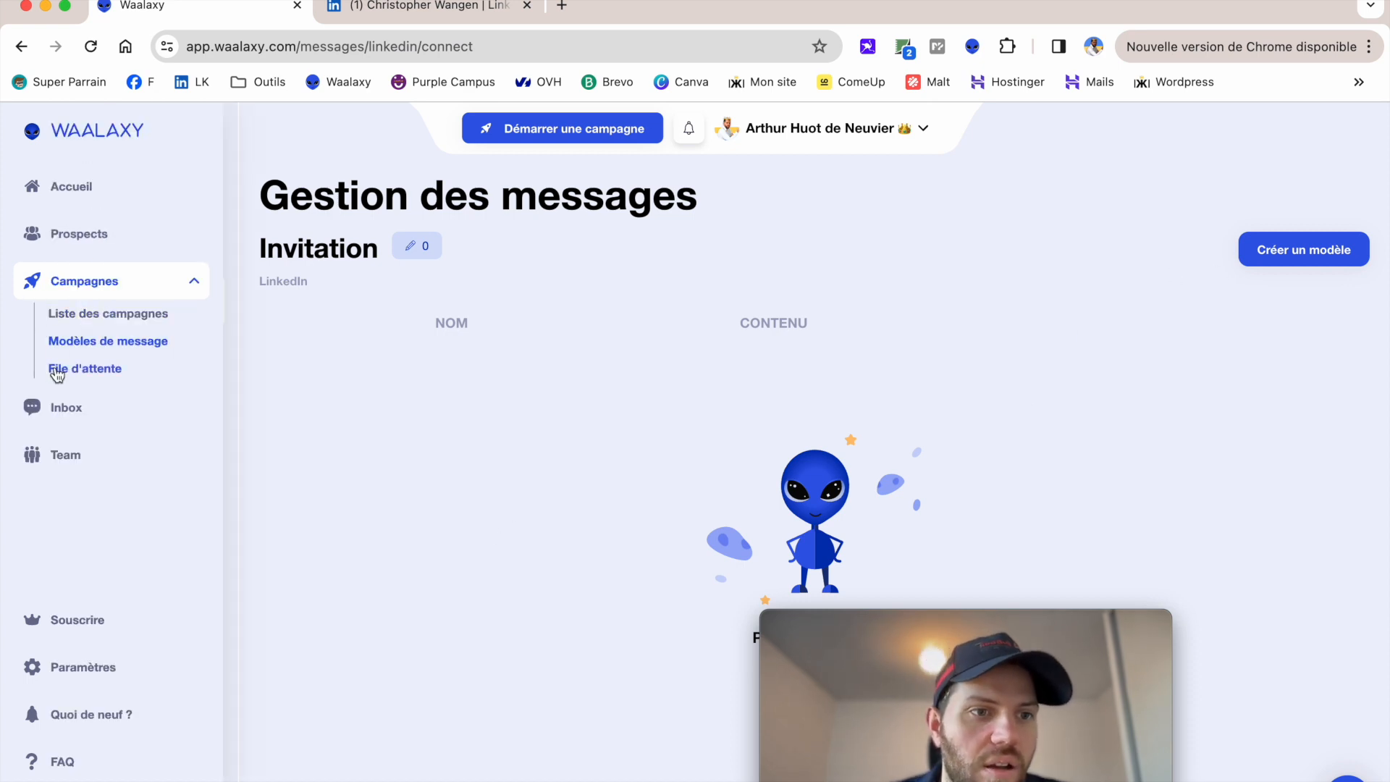
Open the campaign action queue and filter its LinkedIn actions to the Icebreaker campaign.
left_click(58, 369)
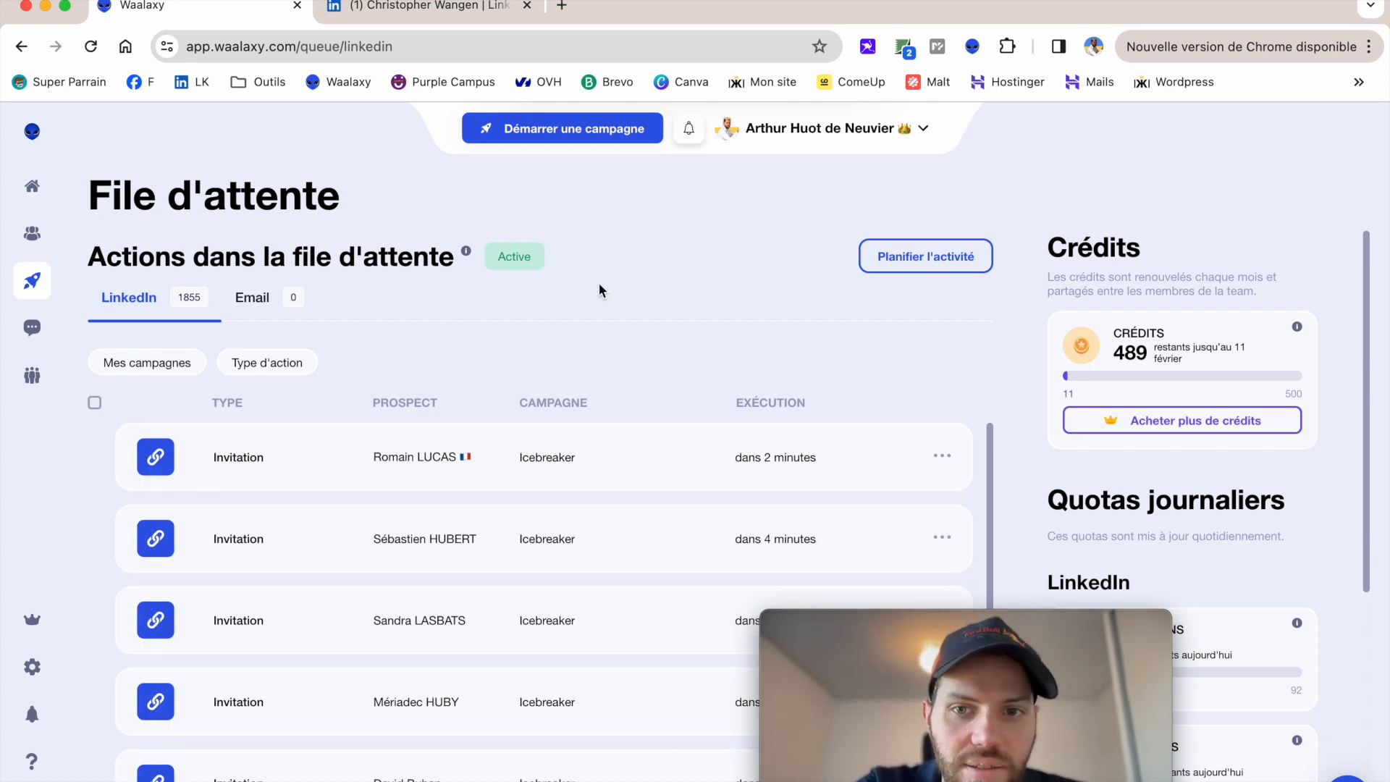
left_click_drag(861, 667, 1084, 685)
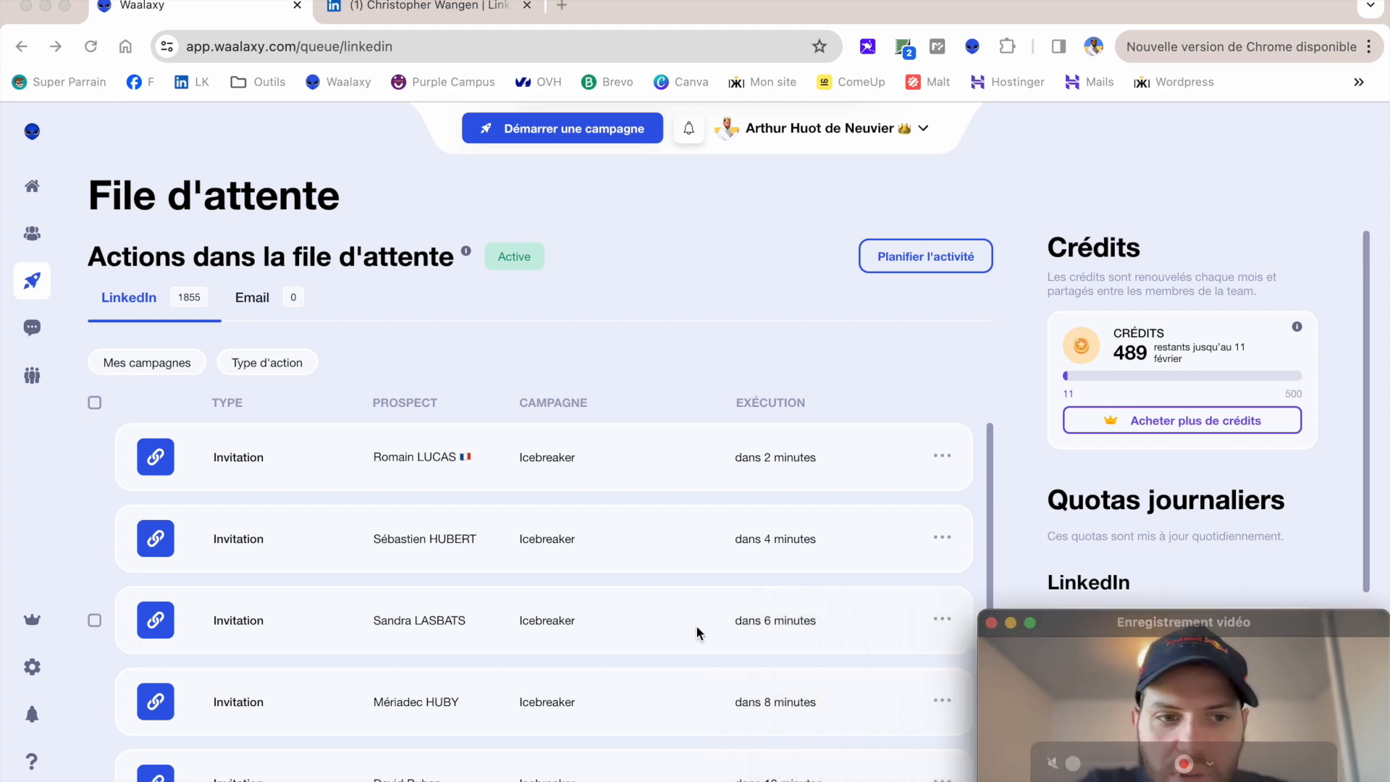
scroll(488, 637, "down", 2)
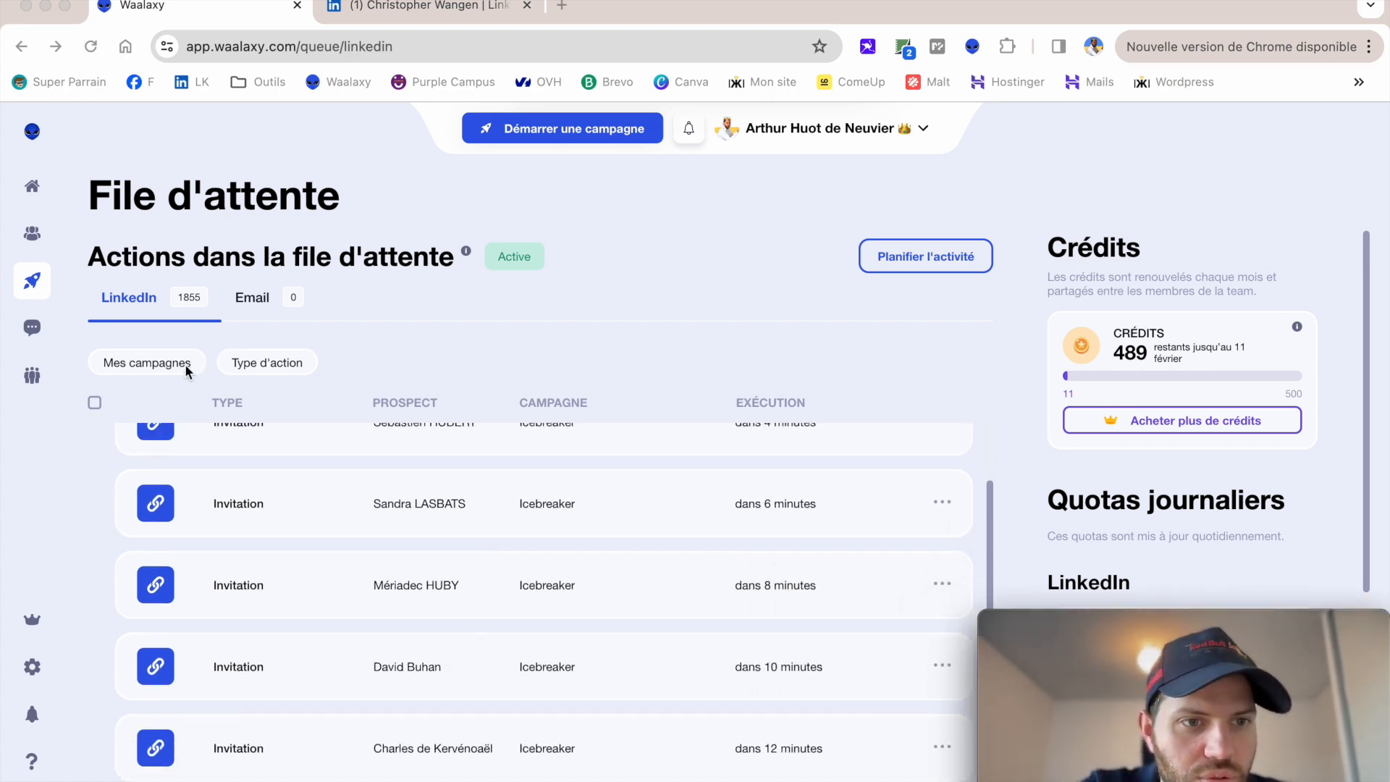
left_click(166, 367)
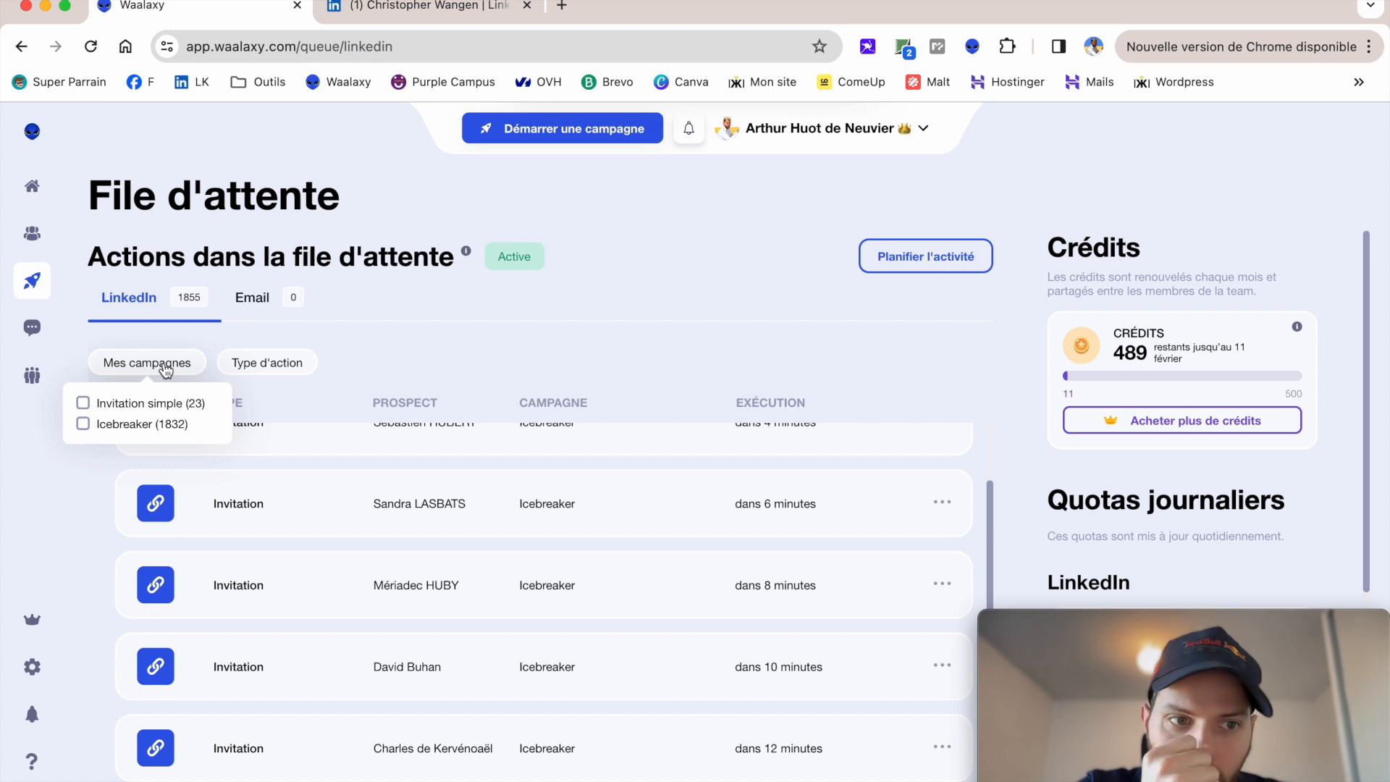
left_click(83, 424)
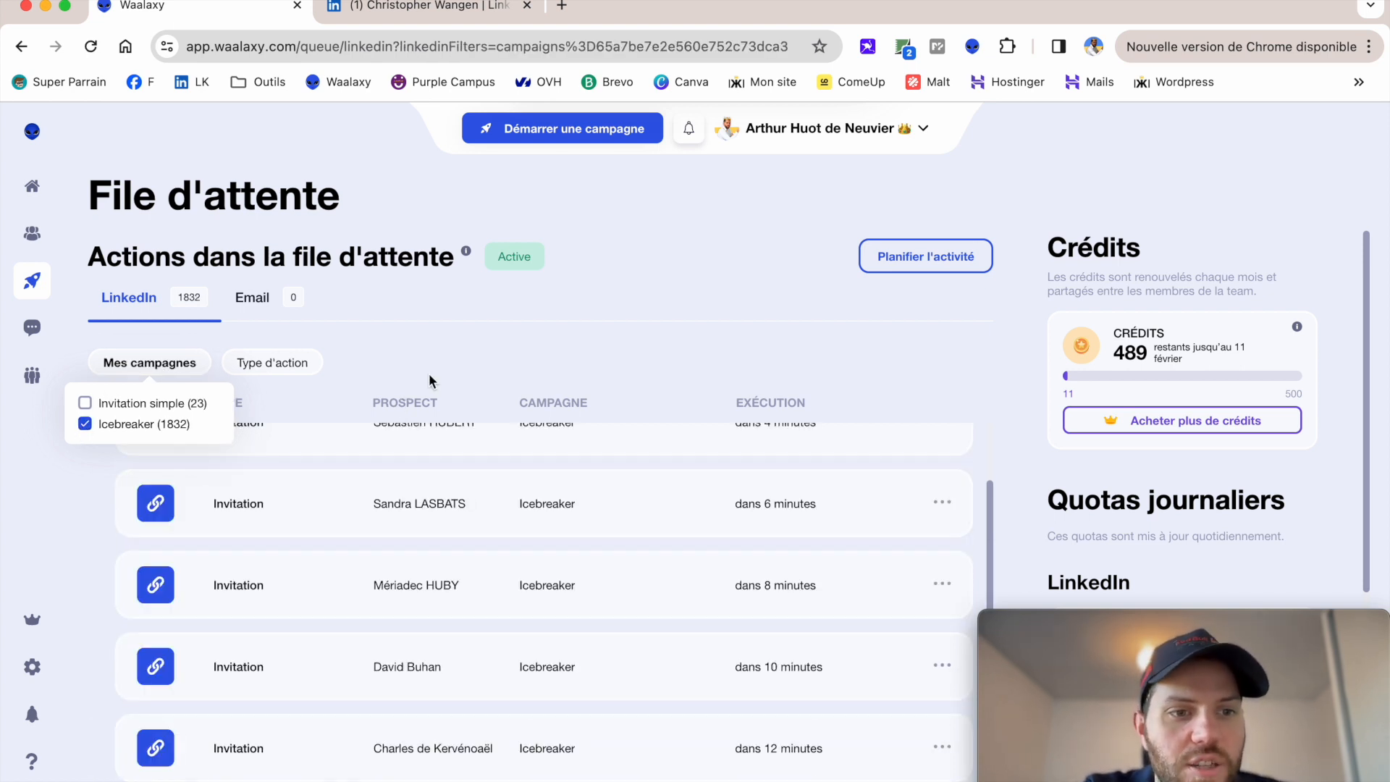
left_click(431, 381)
scroll(341, 637, "up", 2)
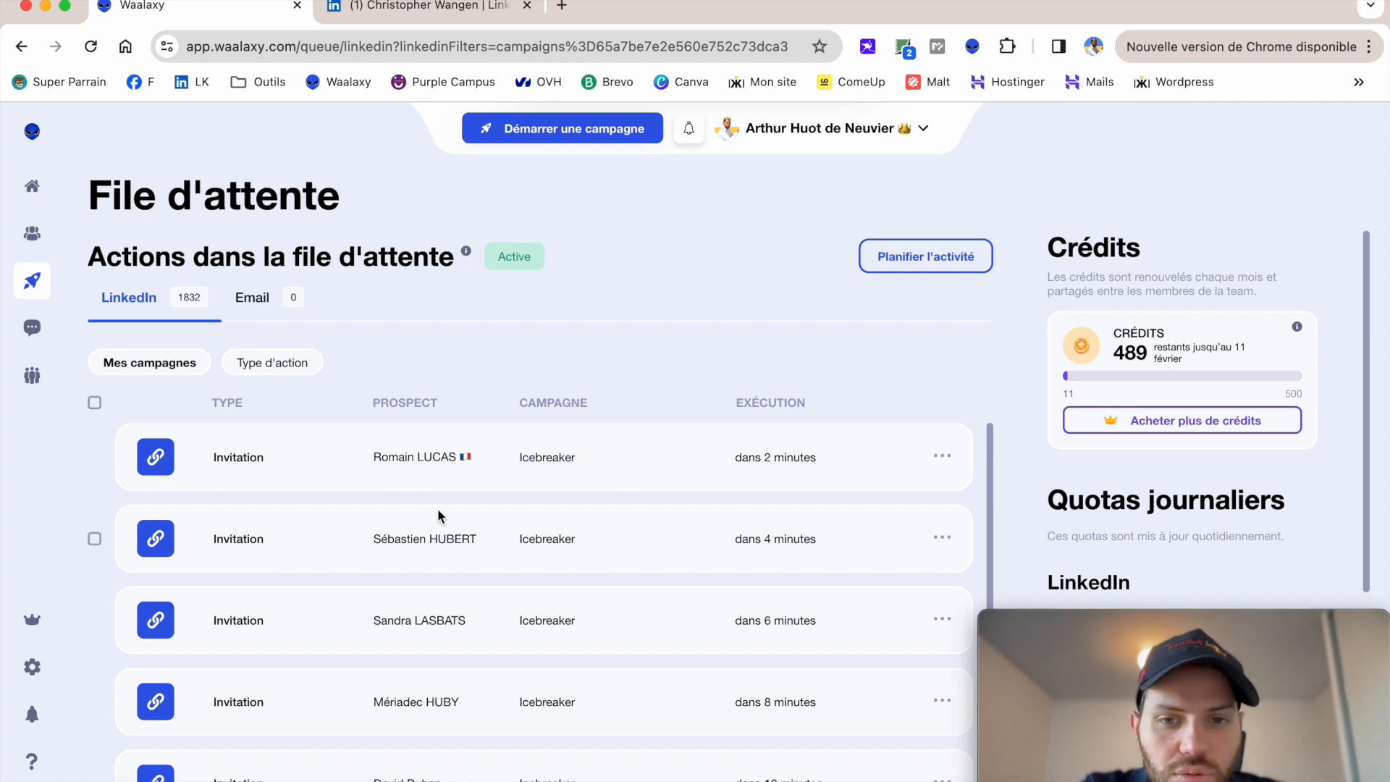
Check the options available for the first queued invitation without deleting it, and examine the execution times of the queued Icebreaker invitations.
left_click(941, 457)
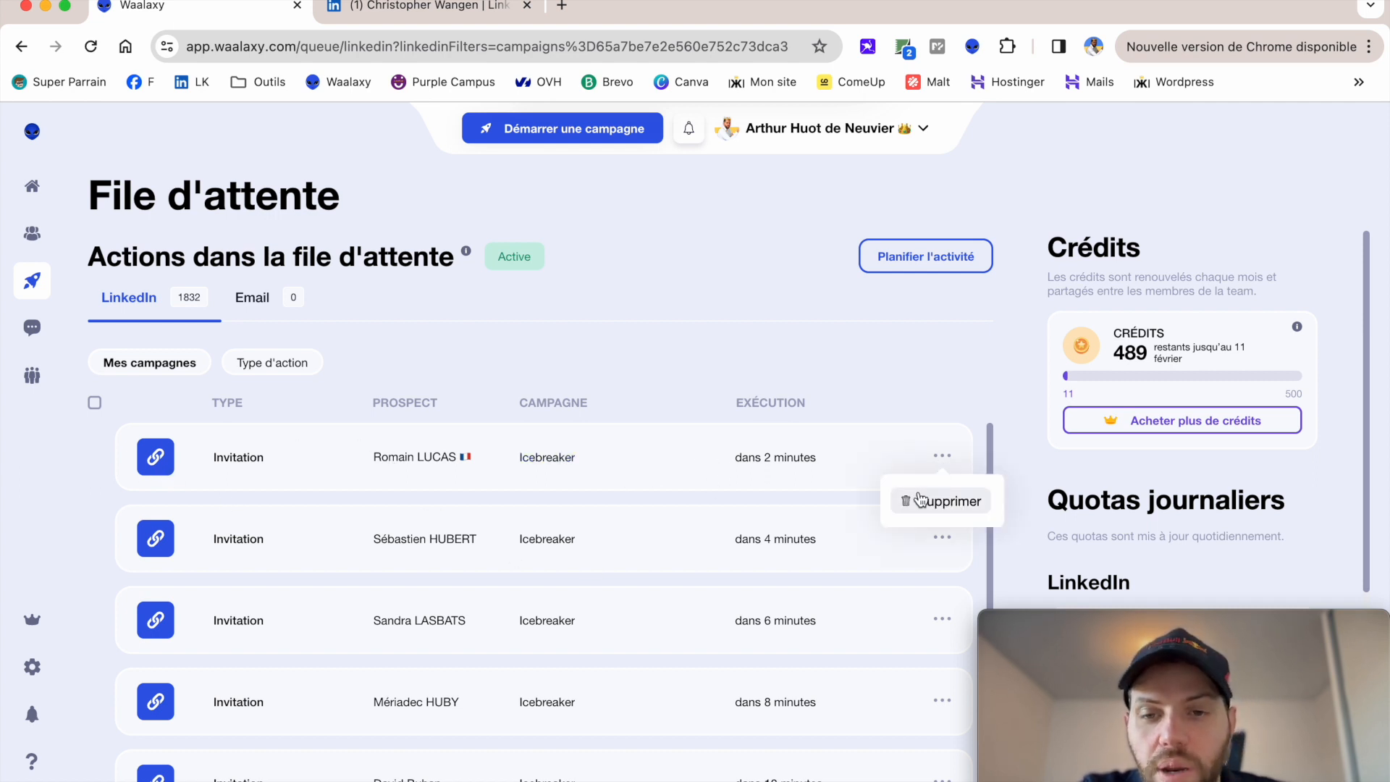
left_click(893, 400)
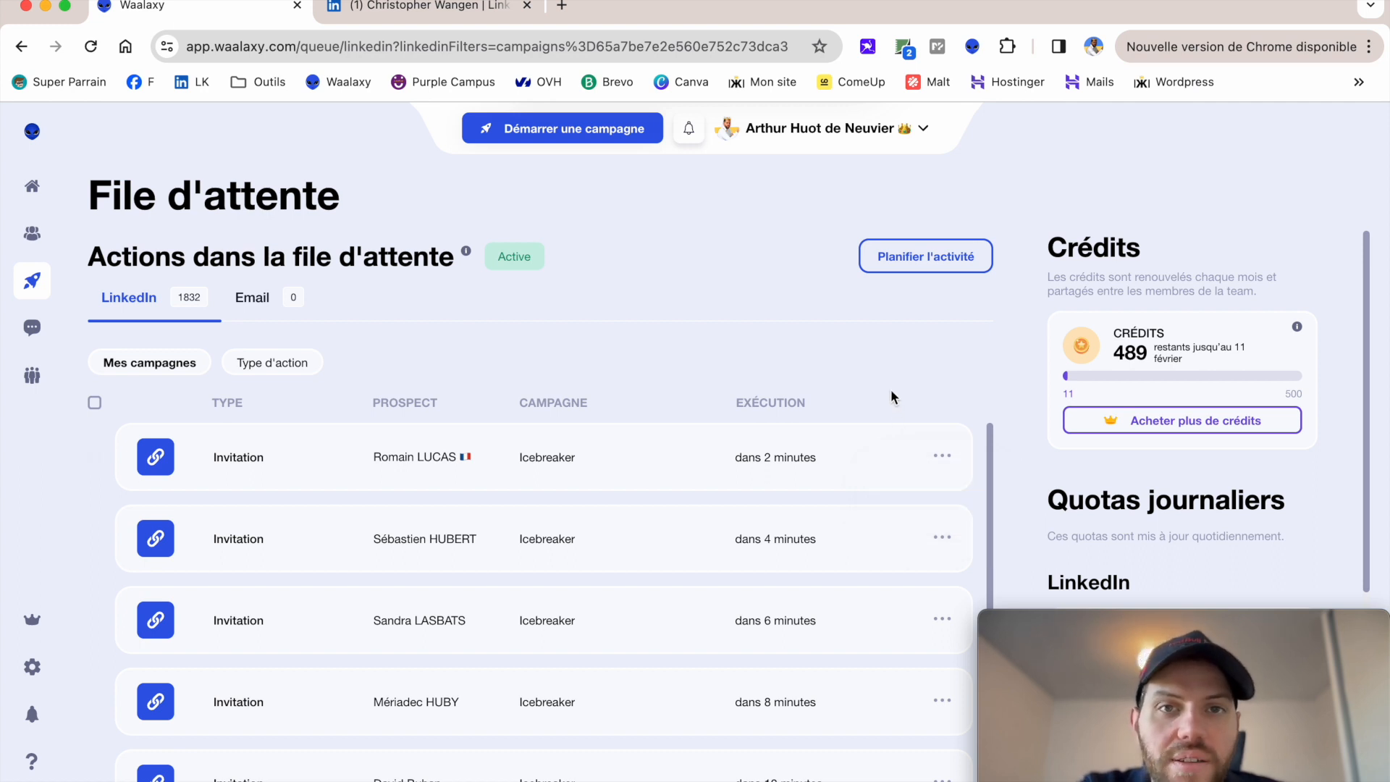
scroll(809, 438, "down", 2)
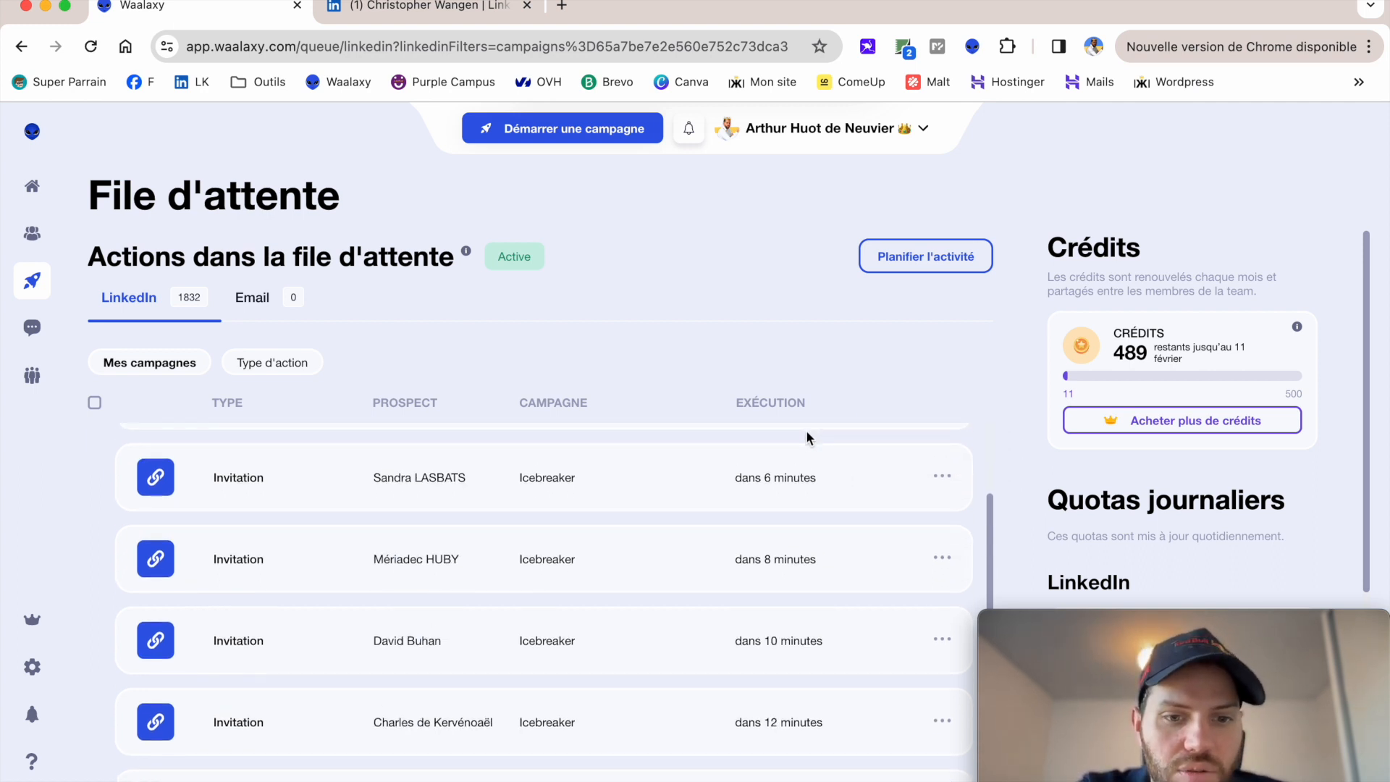
scroll(674, 522, "down", 6)
scroll(673, 523, "down", 15)
scroll(674, 523, "down", 15)
scroll(673, 523, "down", 5)
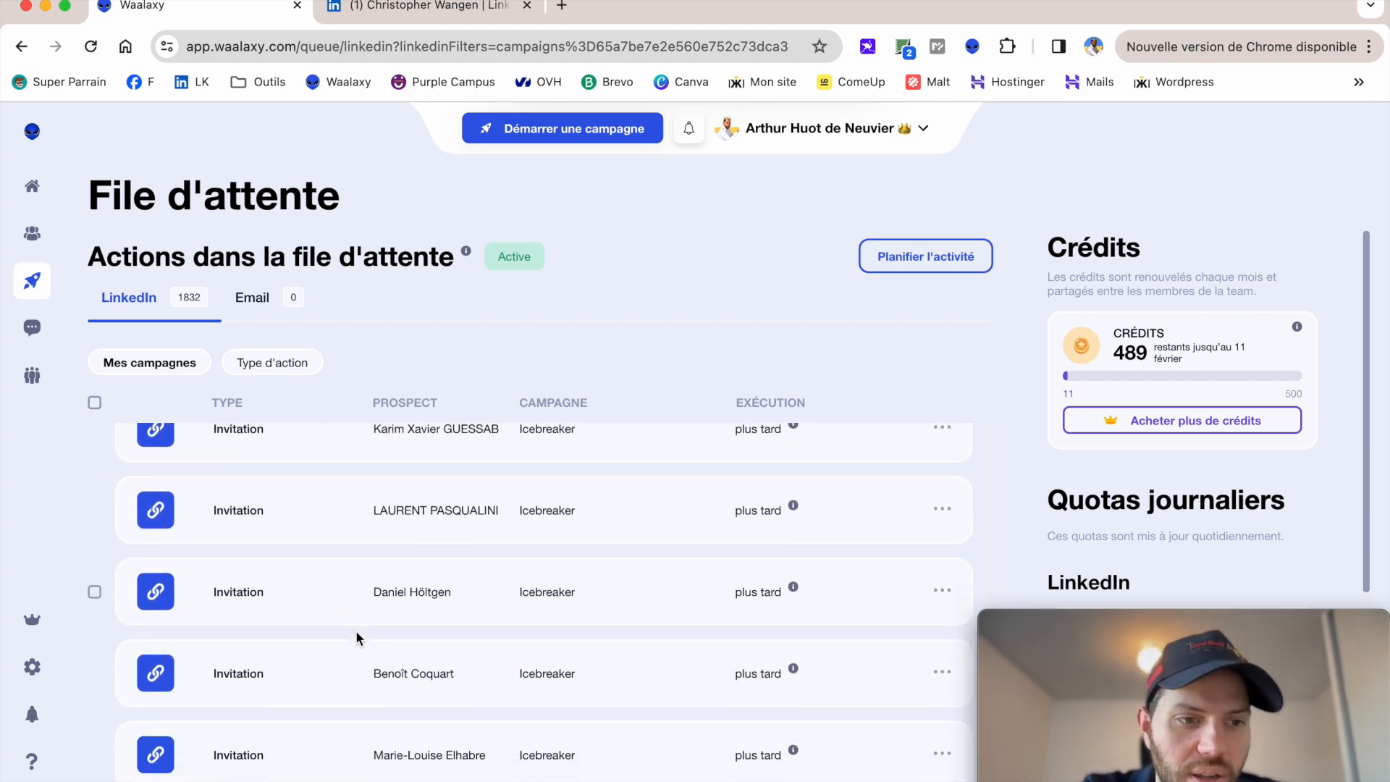
scroll(356, 637, "down", 15)
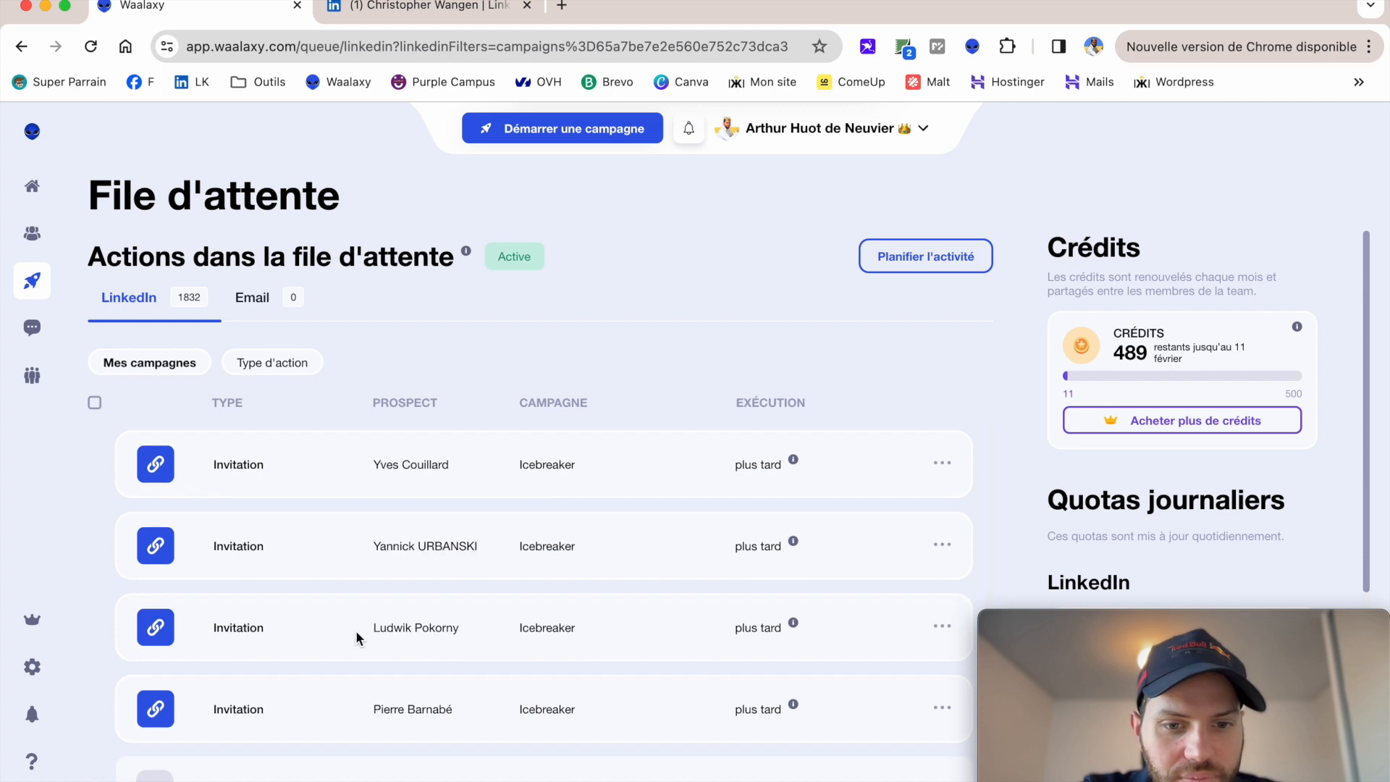
scroll(355, 630, "down", 5)
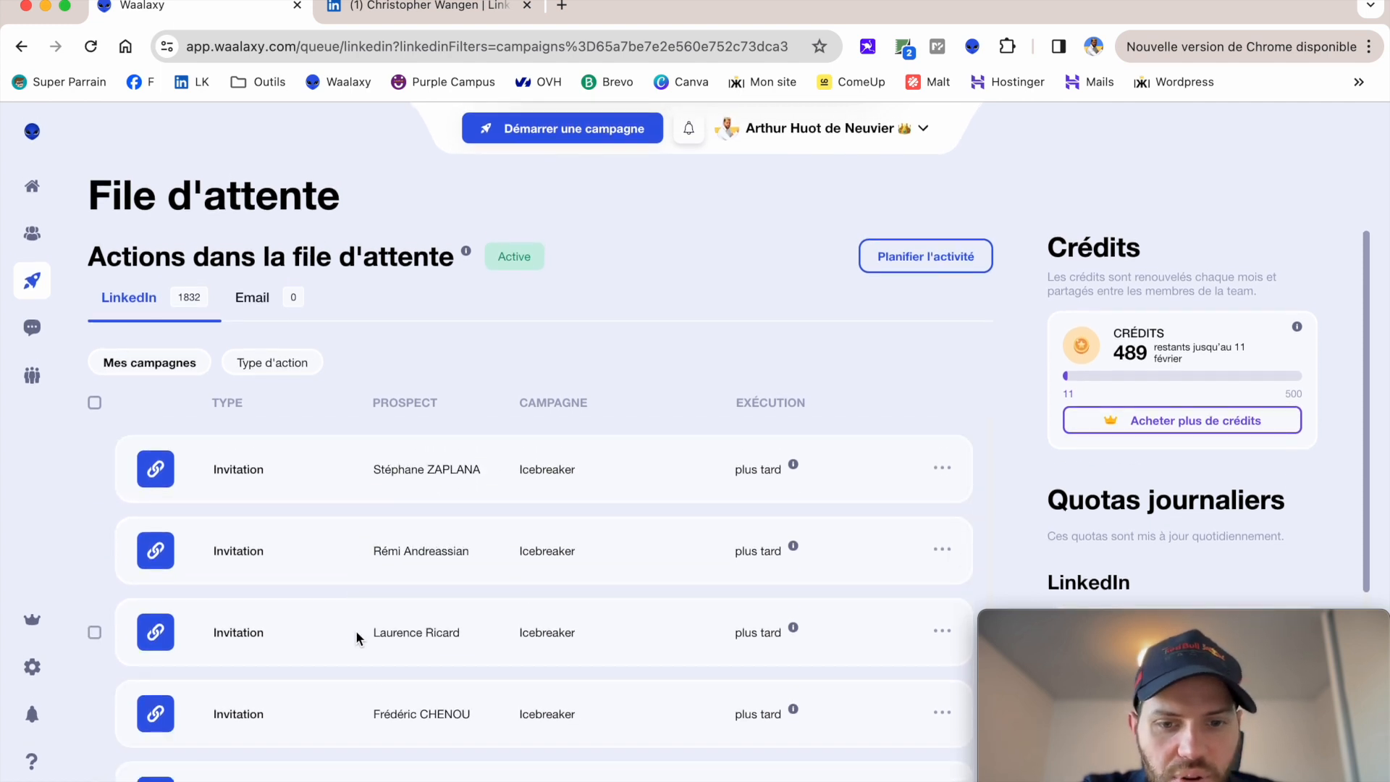
Filter the queued LinkedIn actions by the Message action type and look through the scheduled messages.
left_click(262, 361)
left_click(211, 423)
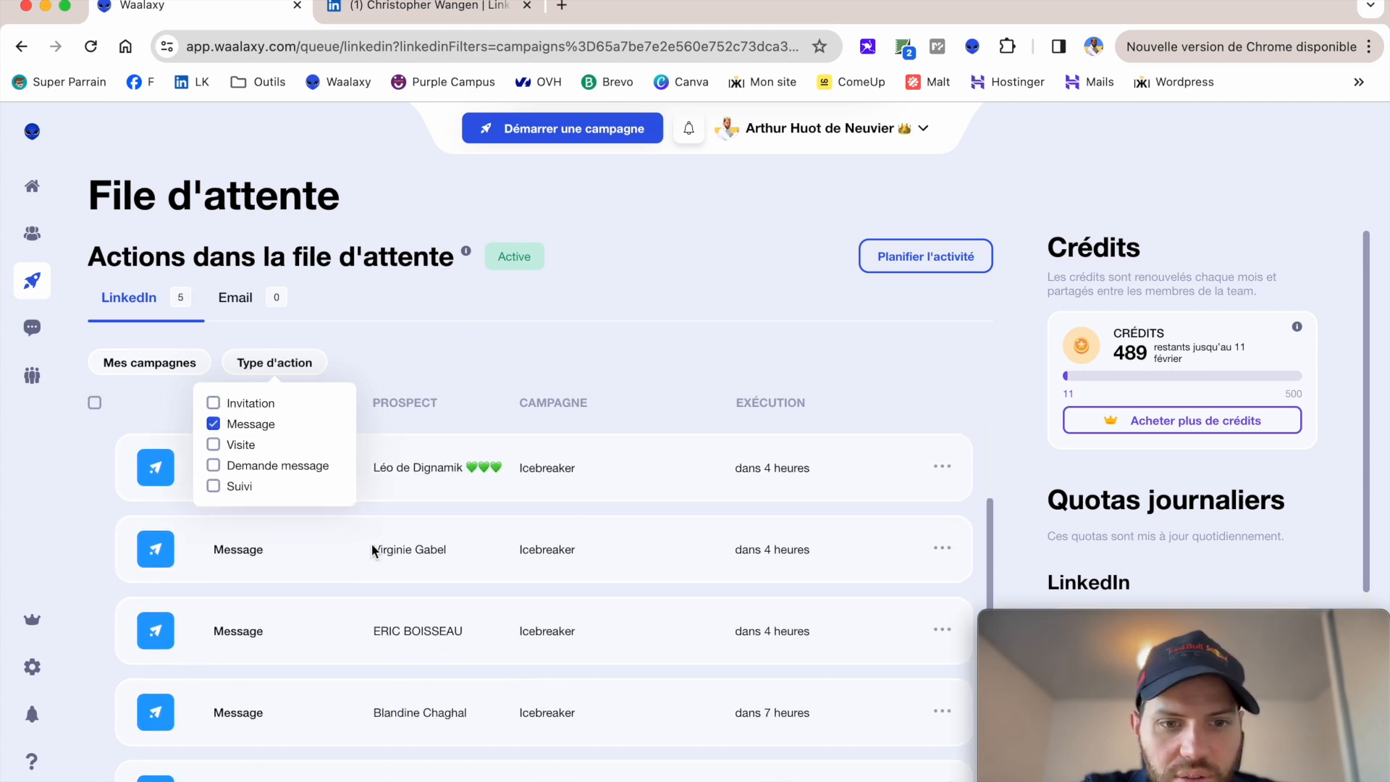
scroll(399, 594, "down", 1)
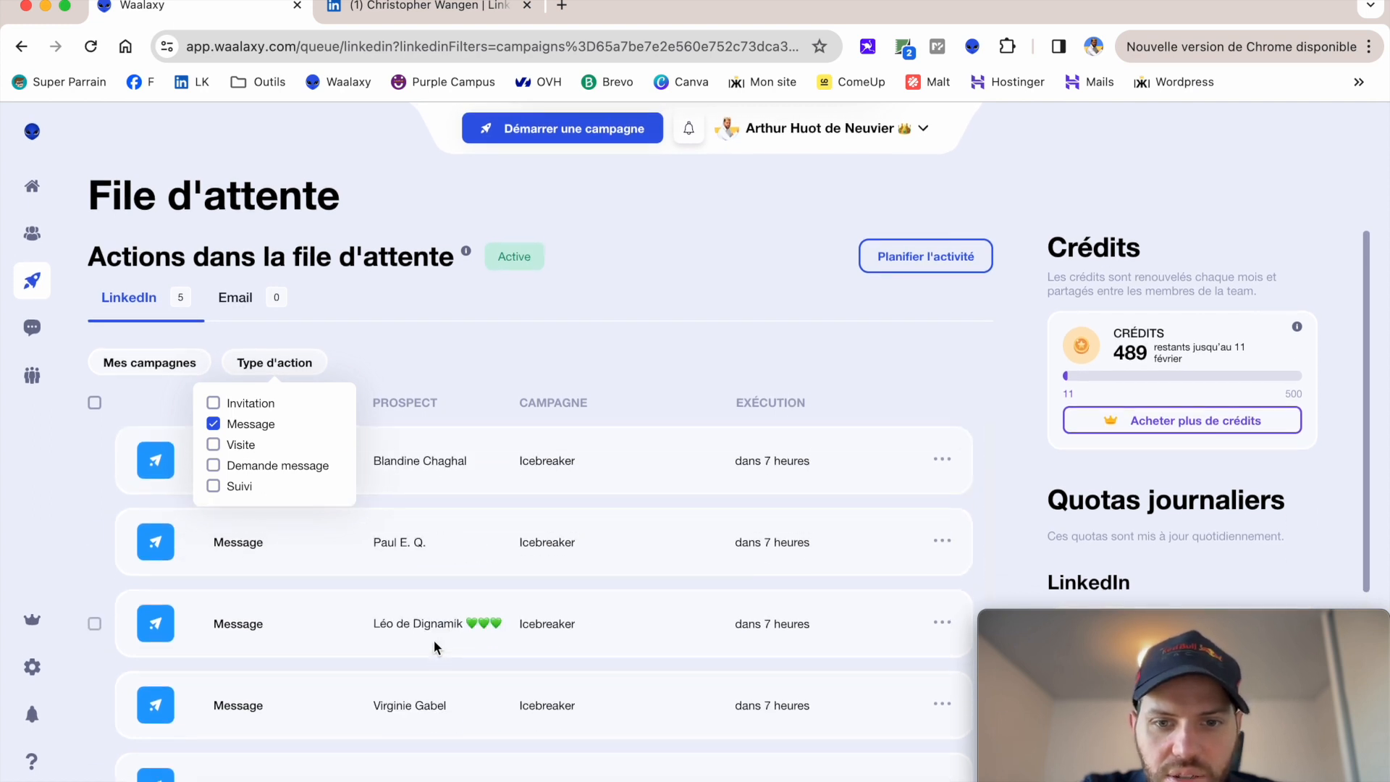
left_click(706, 279)
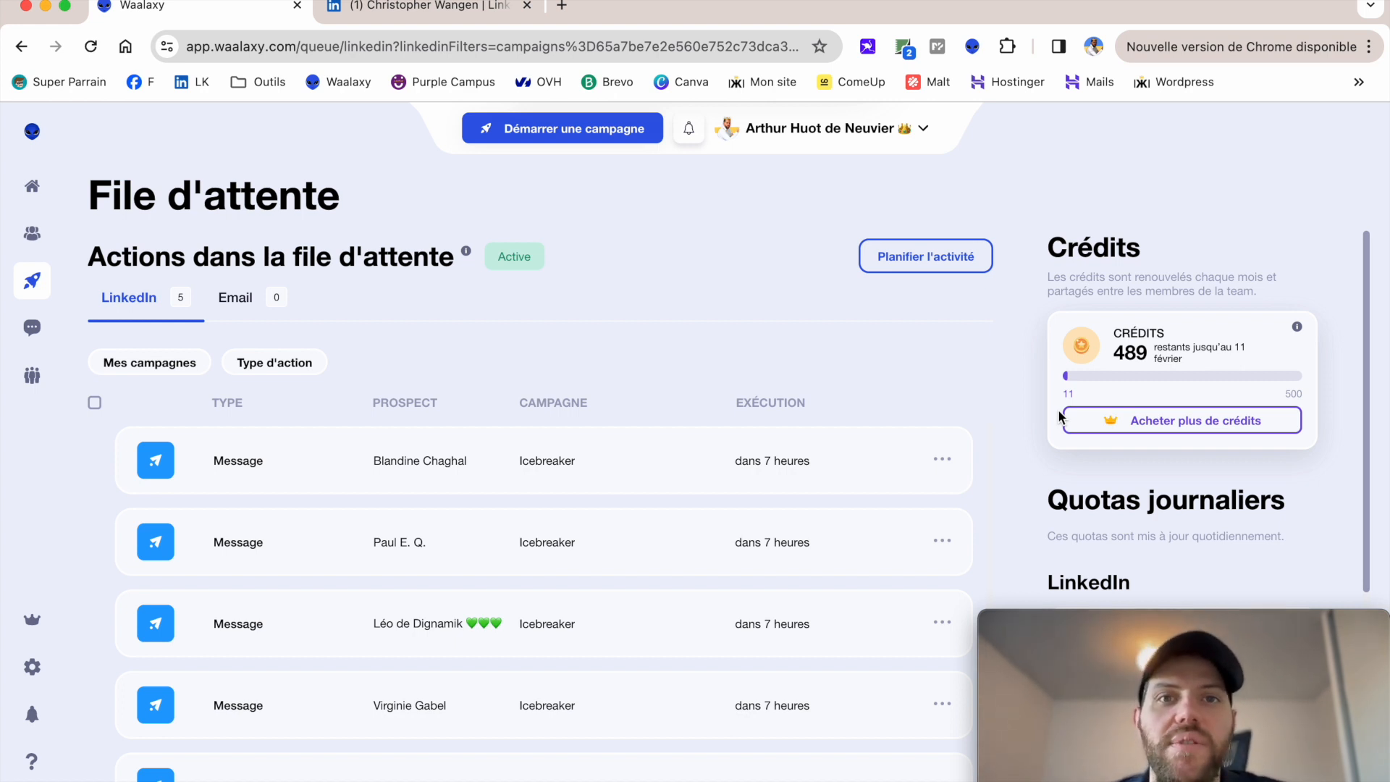
Examine the daily quotas for LinkedIn invitations, messages, profile visits, message requests and profile follows, plus the email quota.
left_click_drag(1197, 613, 947, 216)
scroll(1157, 570, "down", 2)
scroll(1154, 563, "down", 2)
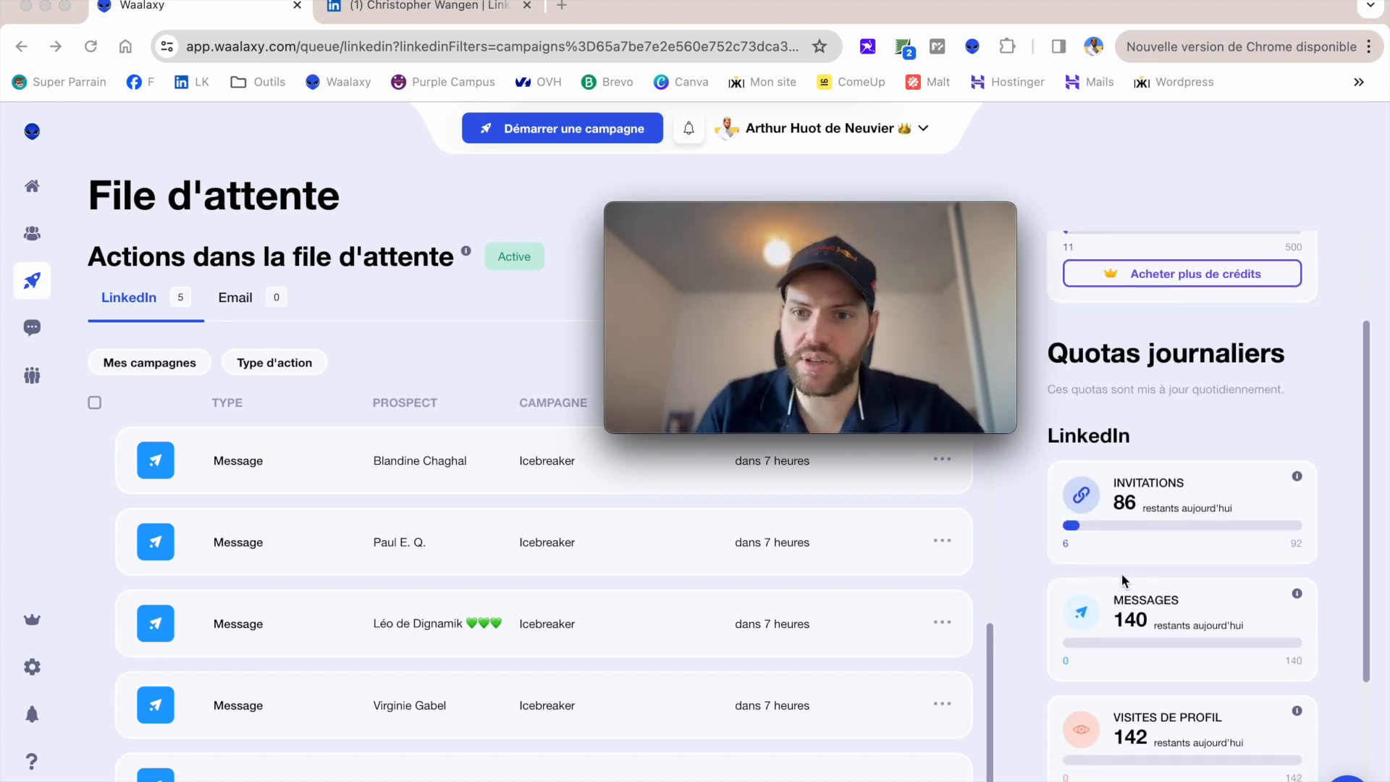
scroll(1124, 580, "down", 3)
scroll(1123, 579, "down", 4)
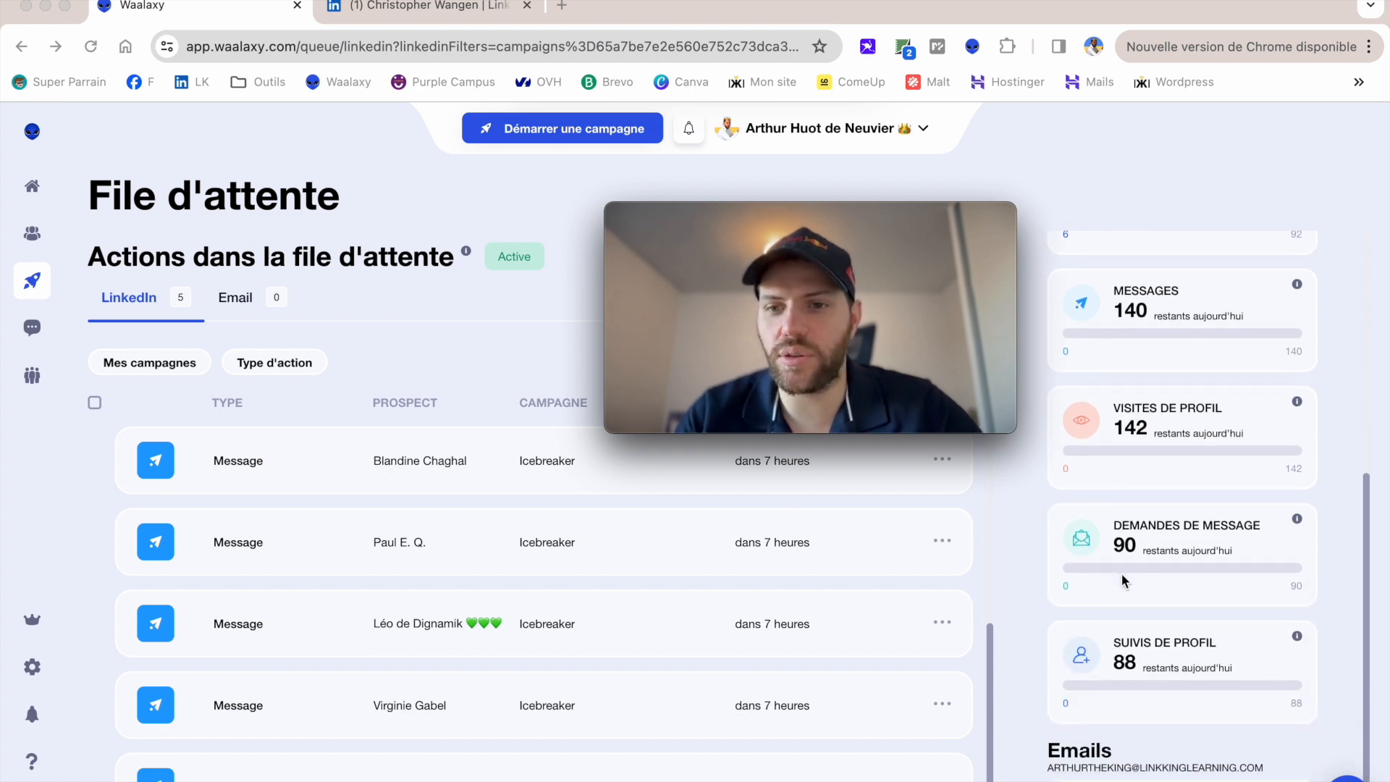
scroll(1122, 573, "down", 2)
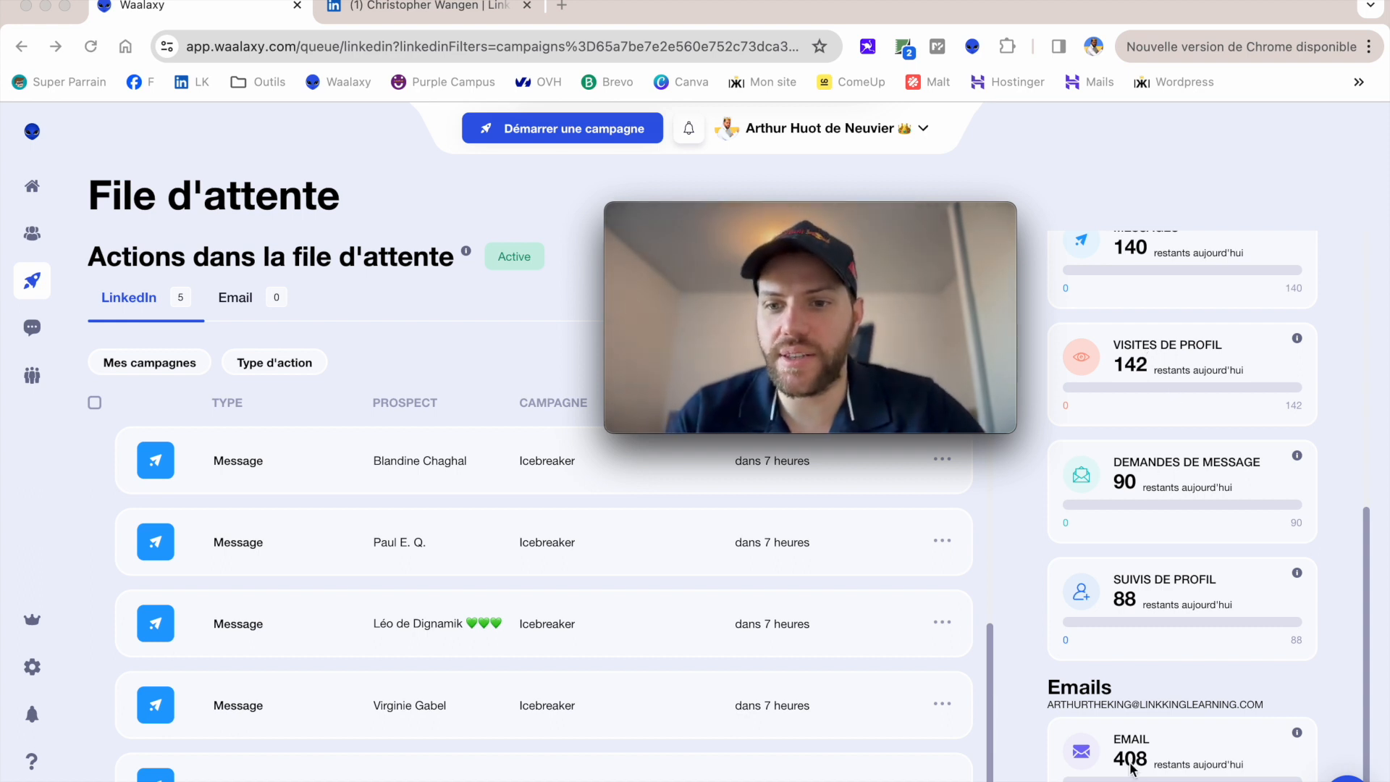
scroll(1102, 568, "up", 4)
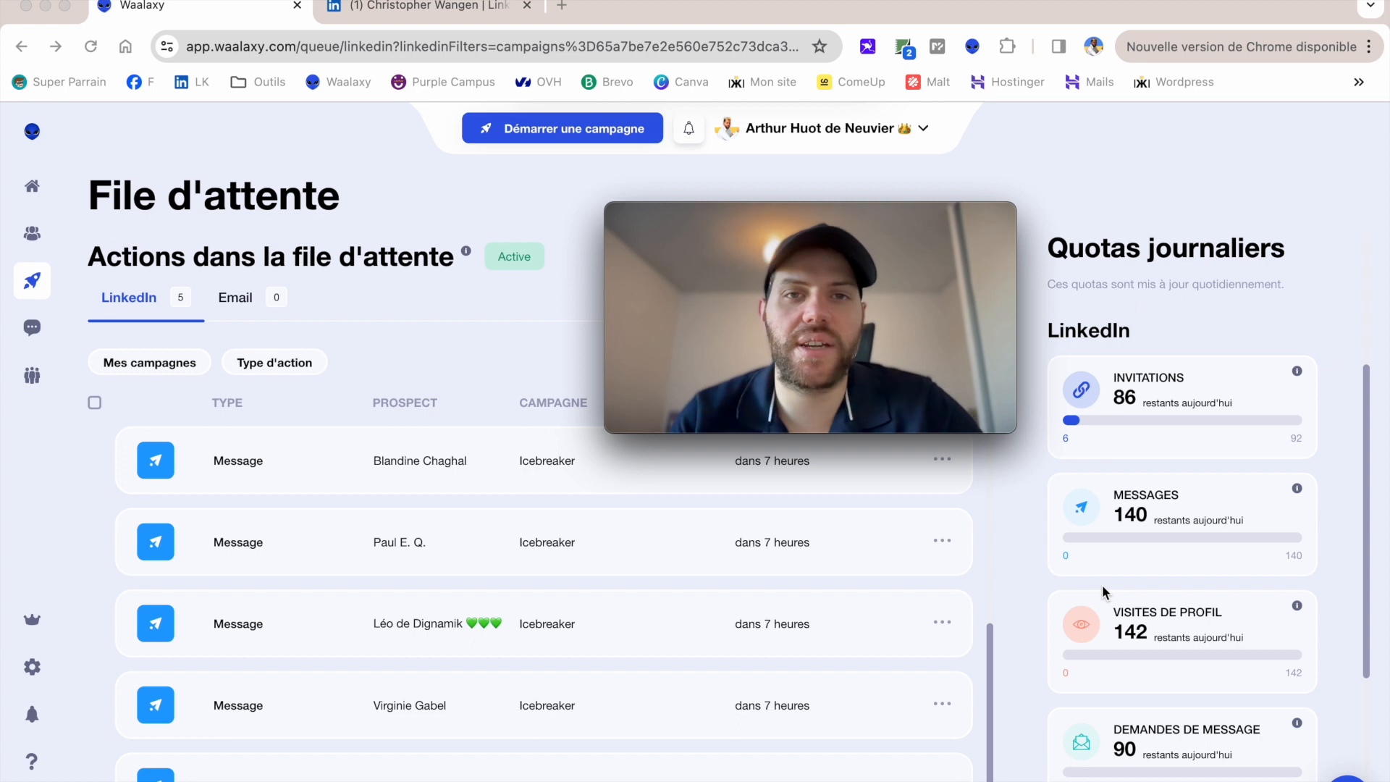
scroll(1118, 653, "down", 2)
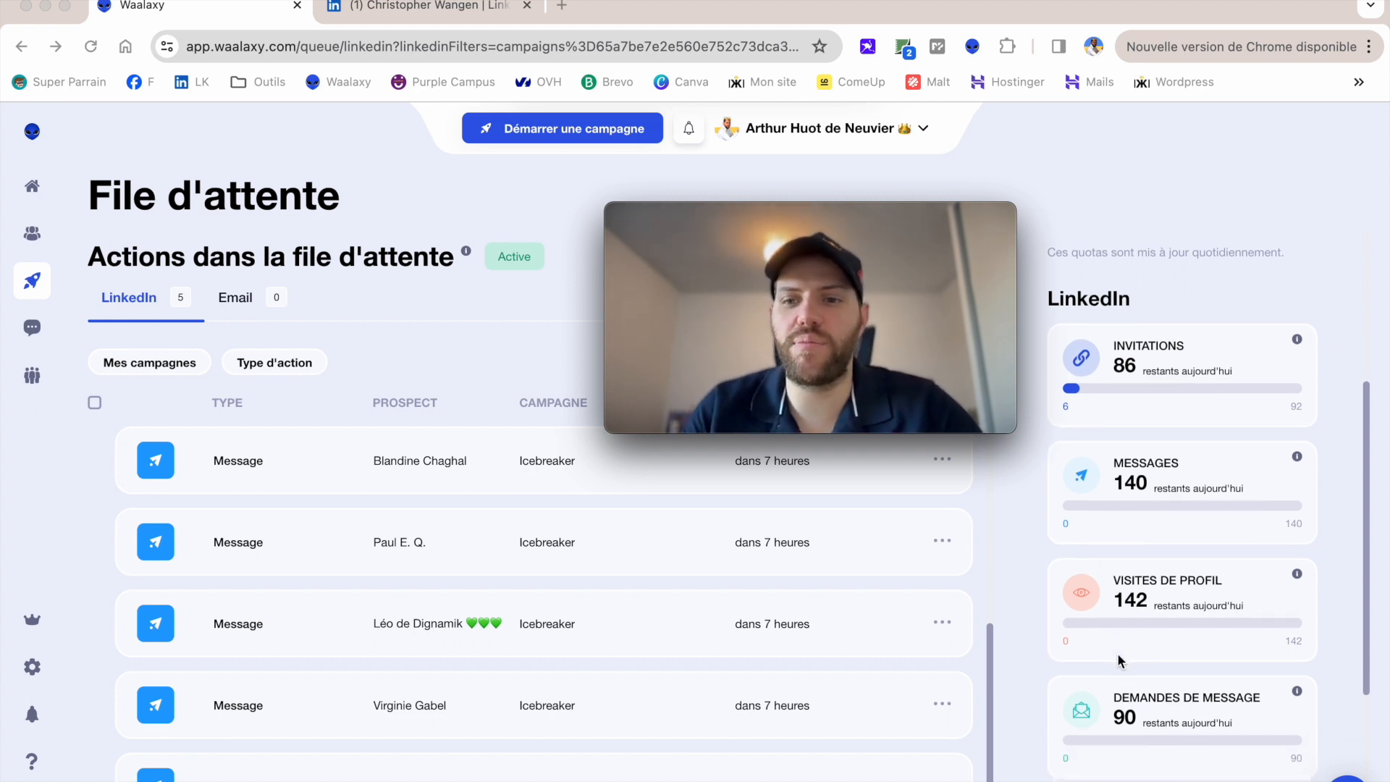
scroll(1118, 656, "down", 3)
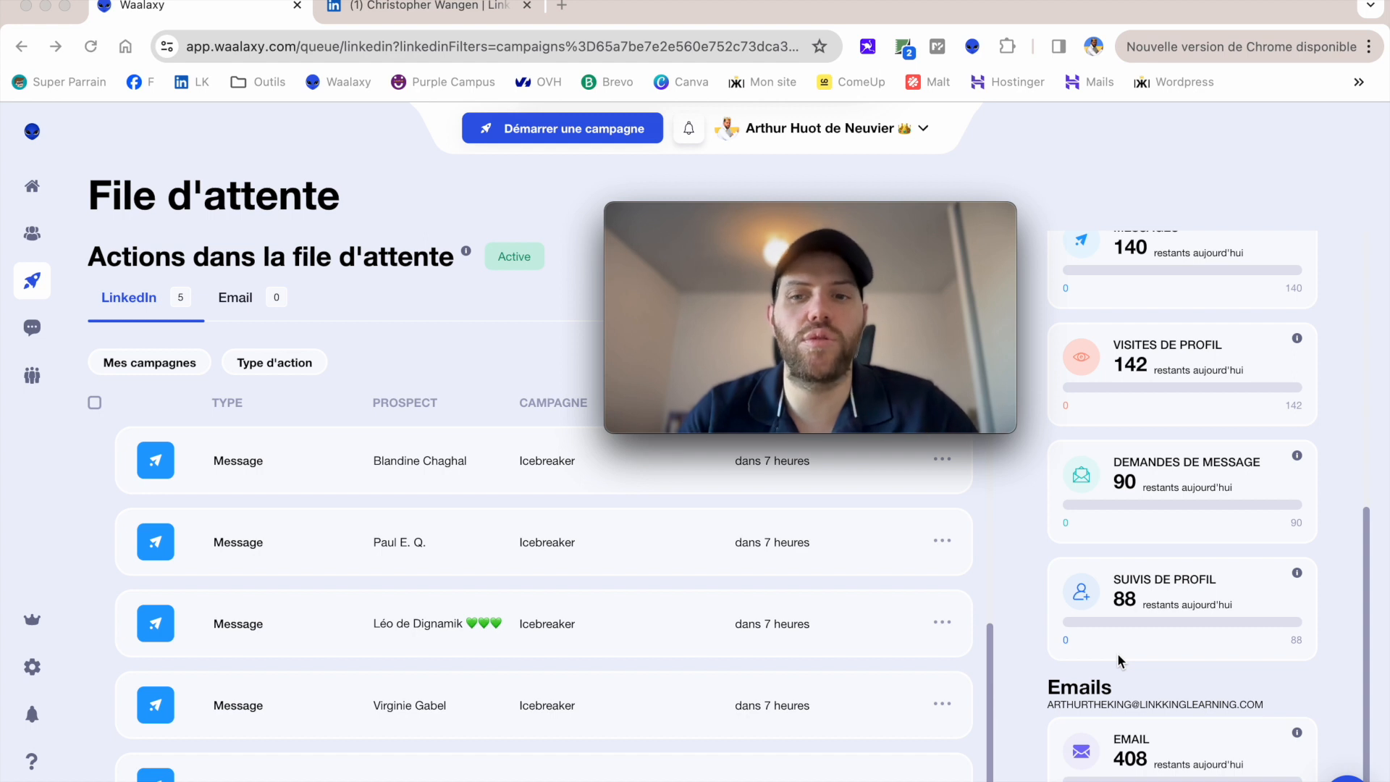
scroll(1118, 655, "up", 1)
scroll(1120, 661, "up", 1)
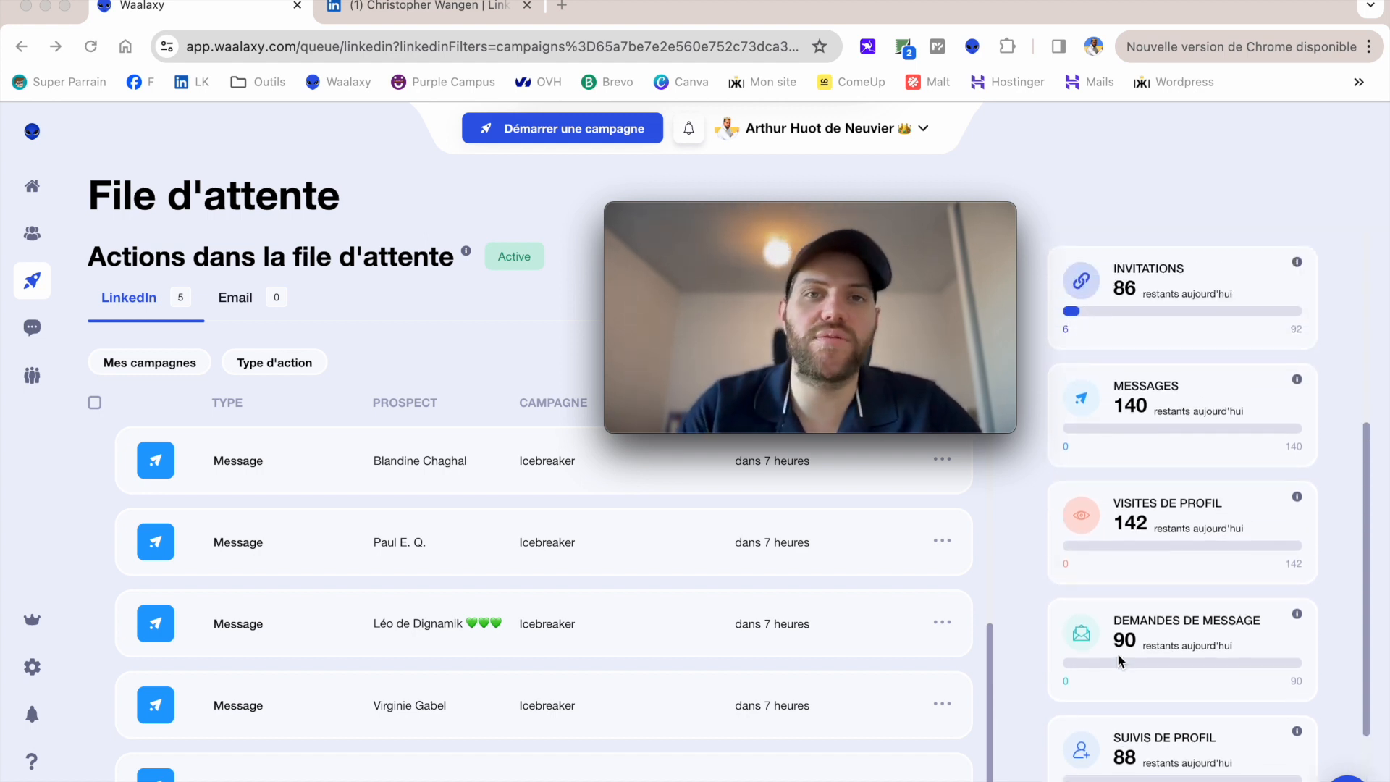
scroll(1149, 649, "up", 1)
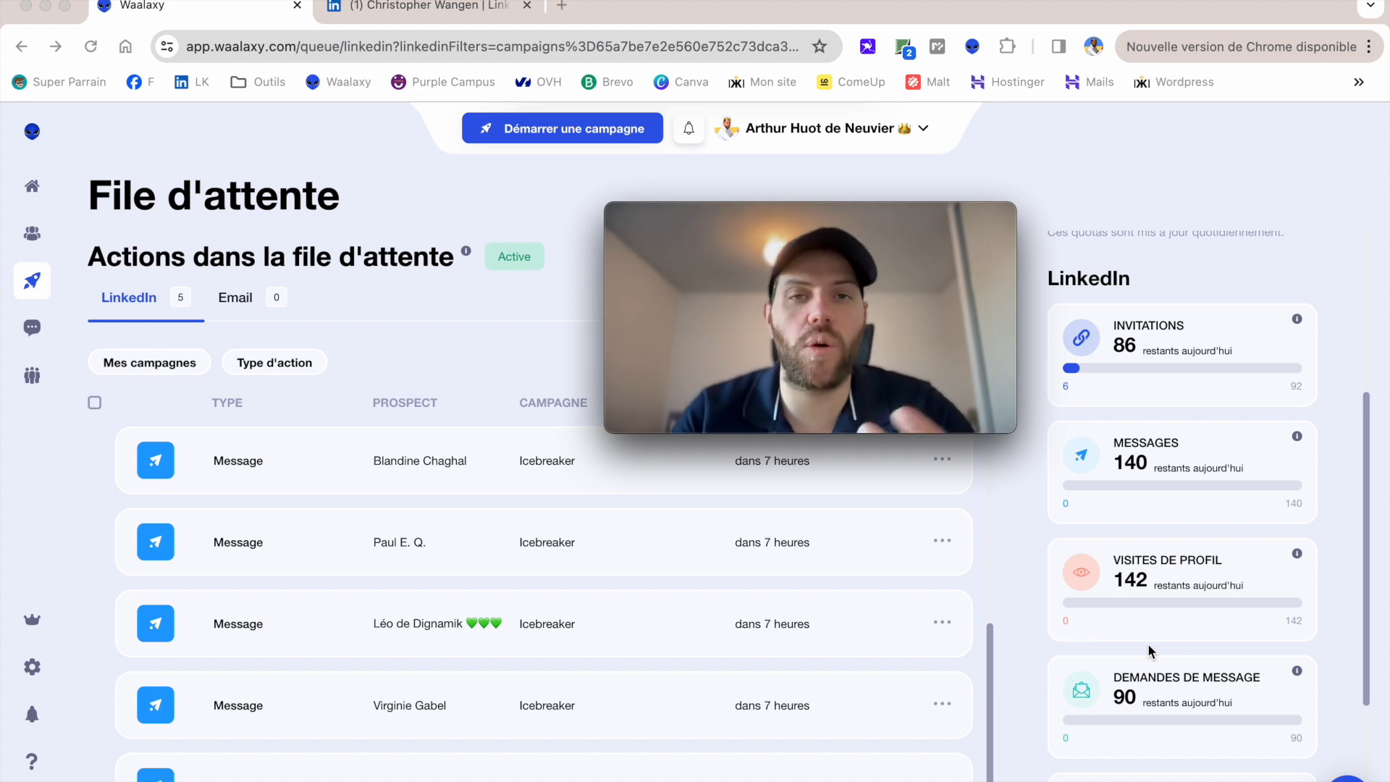
scroll(1228, 659, "down", 3)
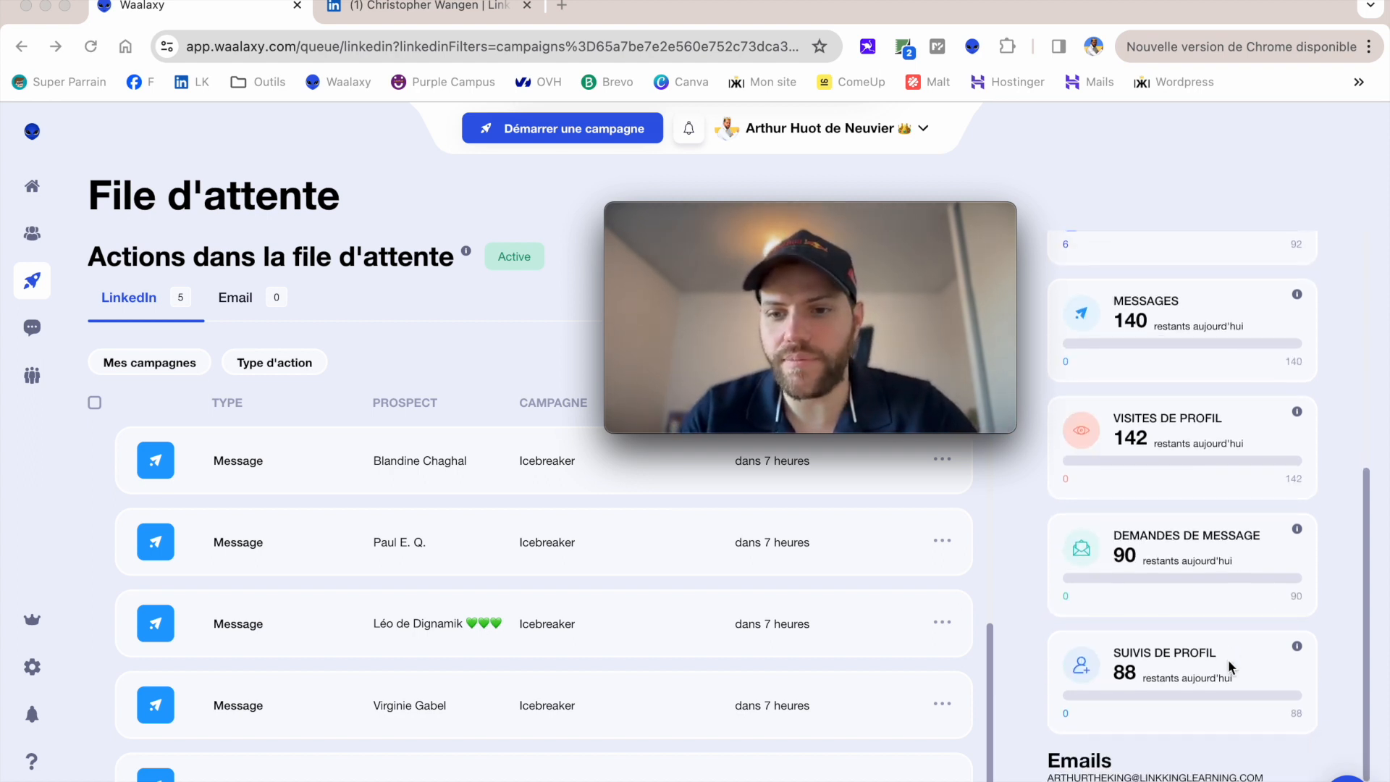